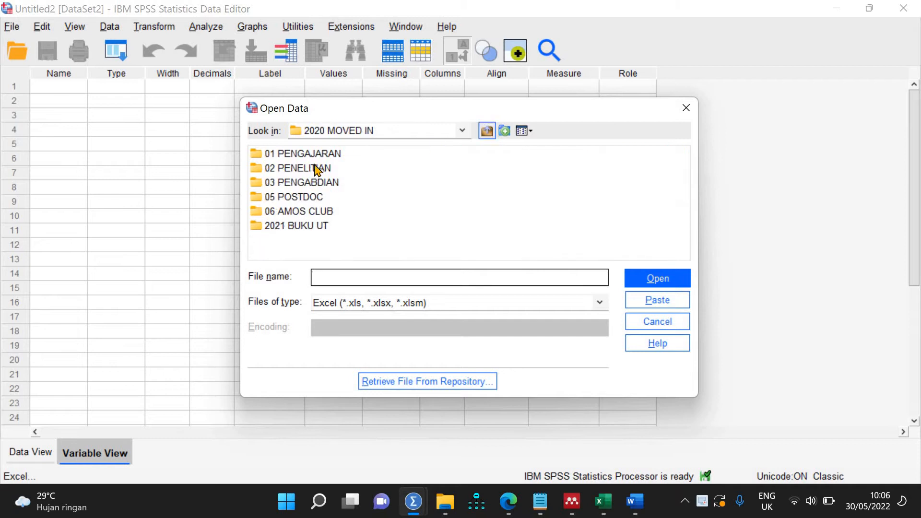
# Step: Open '1722 Survei Pariwisata Kompleks Pemakaman Raja di Imogiri(1-230).xlsx' from the Downloads folder
pyautogui.click(301, 171)
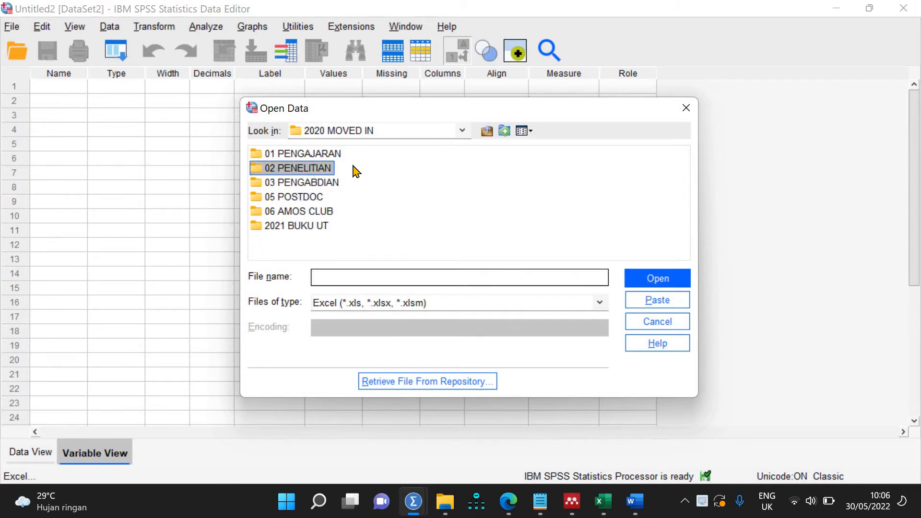
pyautogui.click(462, 131)
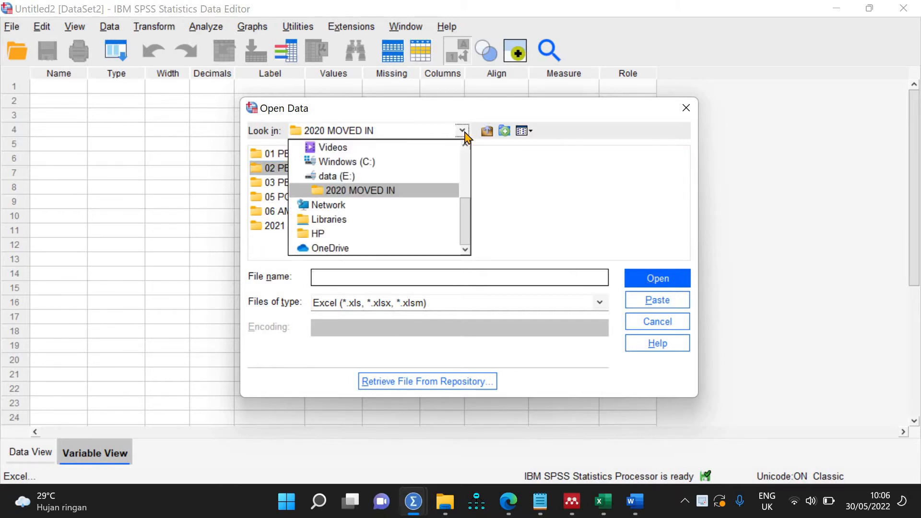
pyautogui.scroll(3, 359, 219)
pyautogui.click(358, 207)
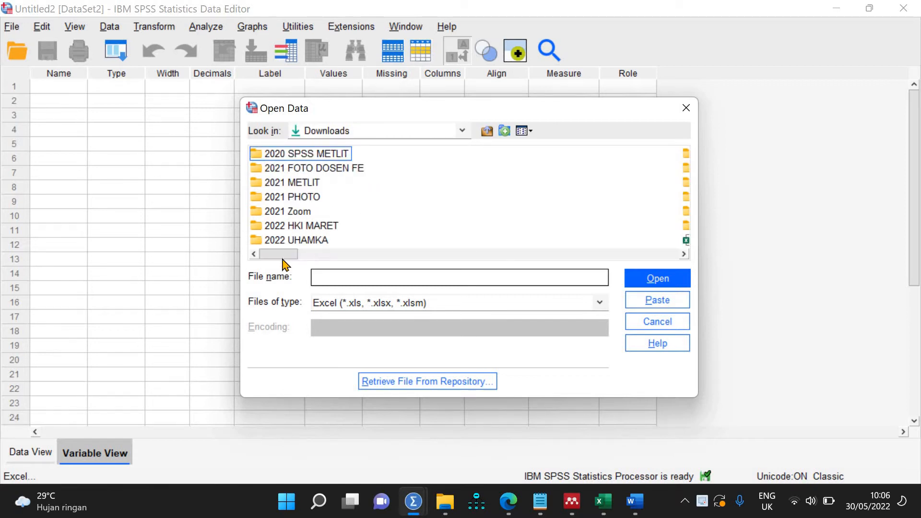
pyautogui.moveTo(283, 255); pyautogui.dragTo(489, 271)
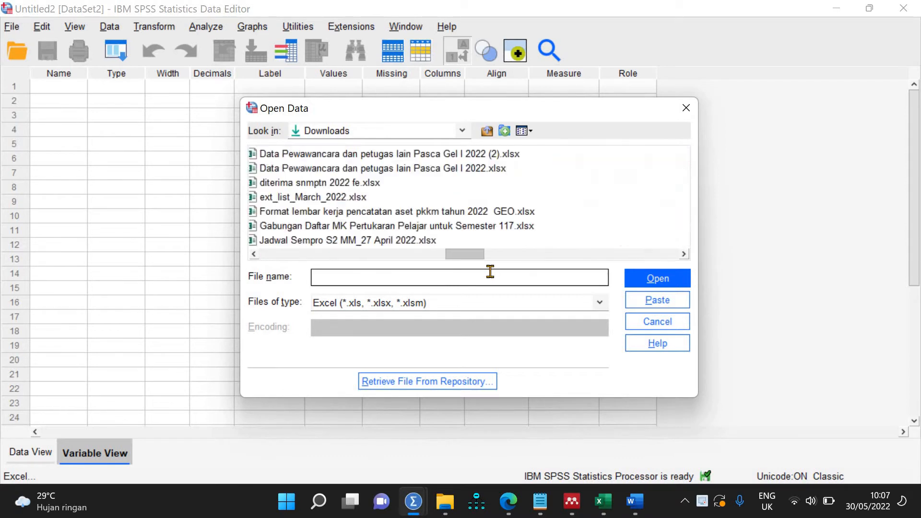
pyautogui.moveTo(550, 269); pyautogui.dragTo(528, 272)
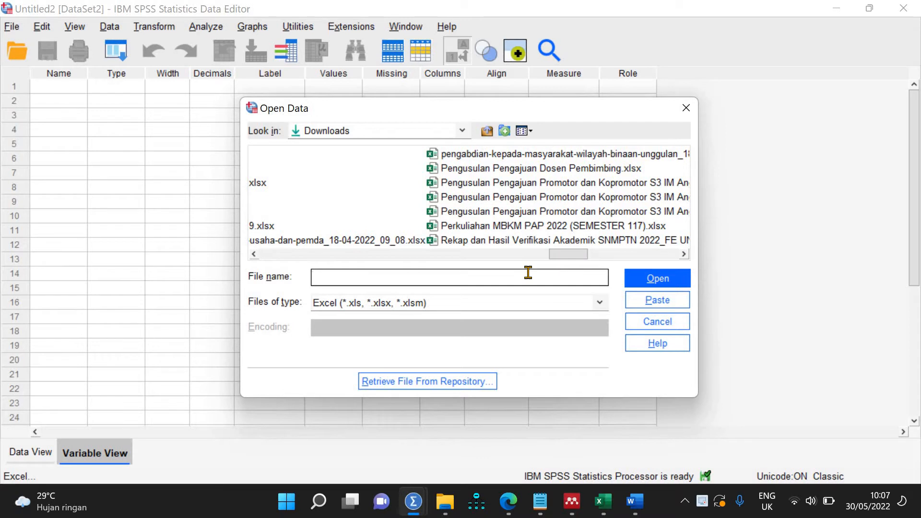
pyautogui.write('imo')
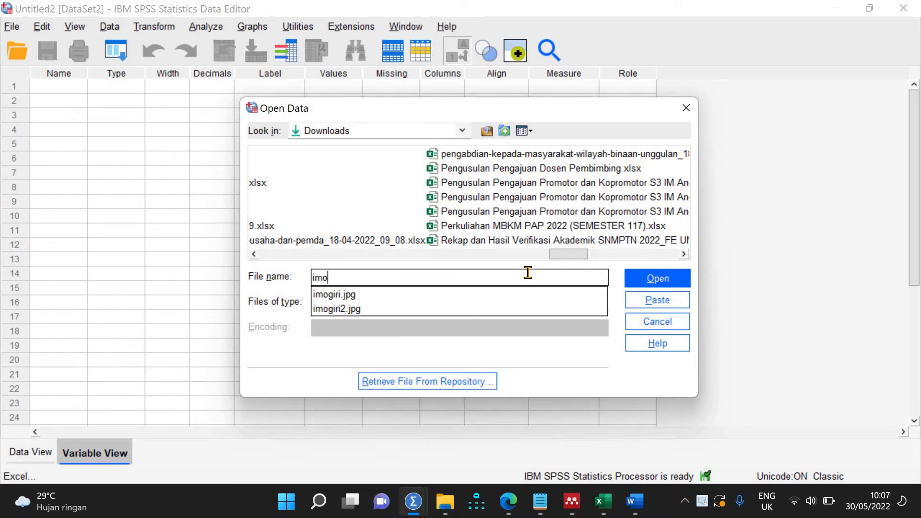
pyautogui.moveTo(570, 259); pyautogui.dragTo(395, 261)
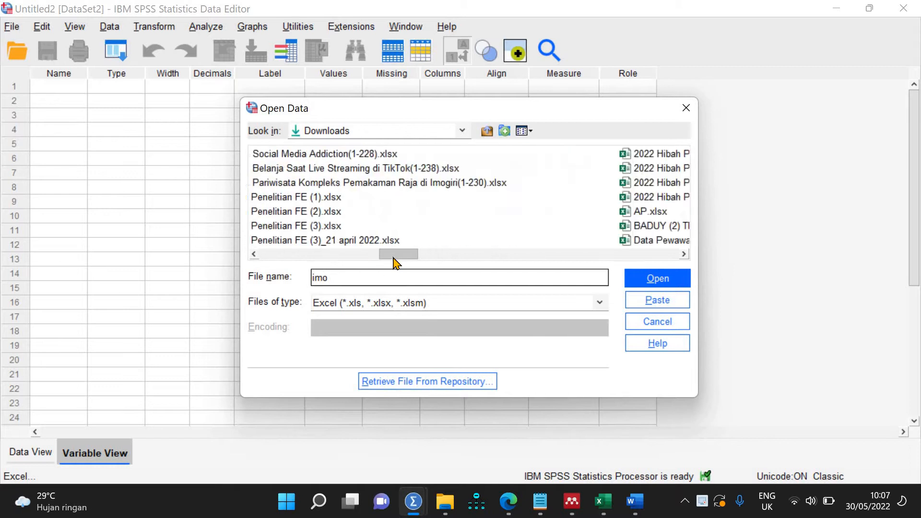
pyautogui.click(434, 185)
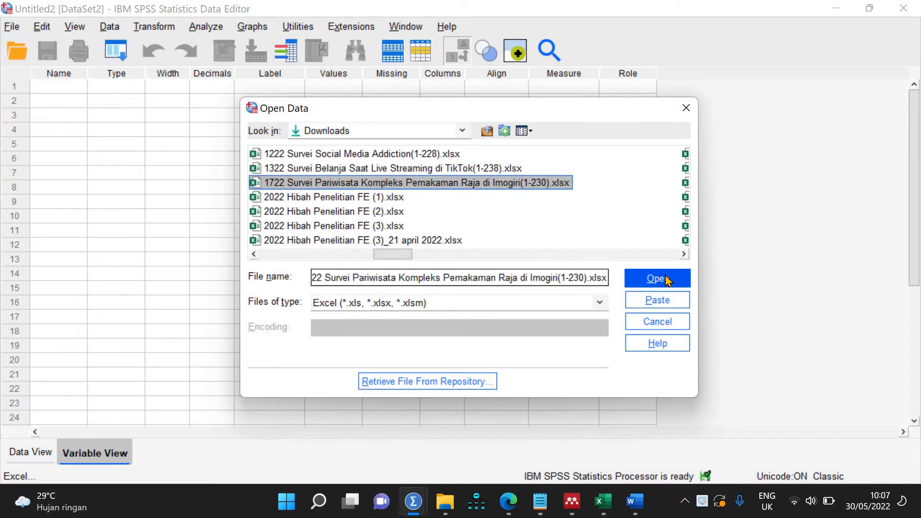
pyautogui.click(668, 280)
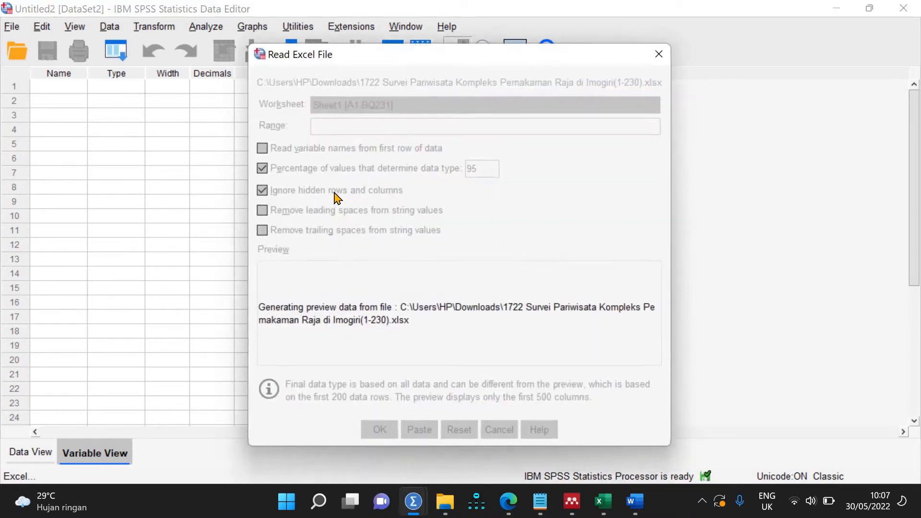
# Step: Accept the Read Excel File settings to import the sheet, and maximize the new Data Editor
pyautogui.click(381, 434)
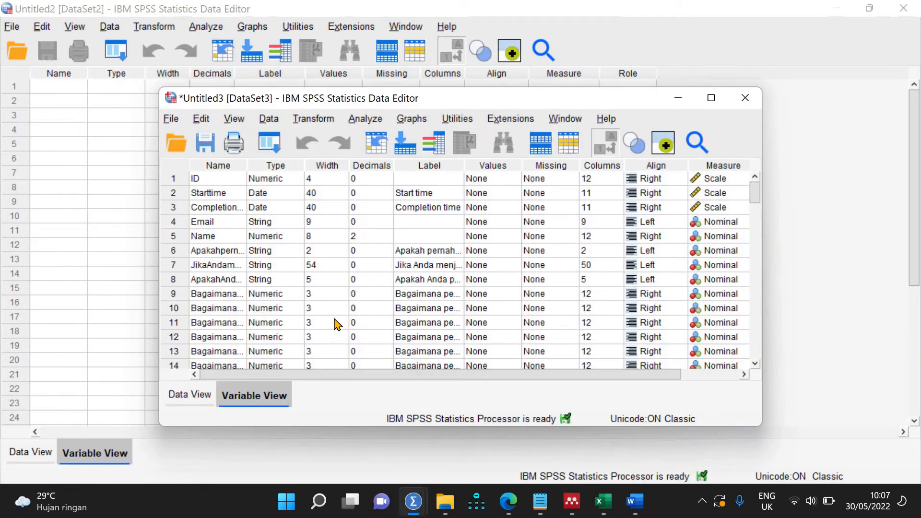
pyautogui.click(711, 98)
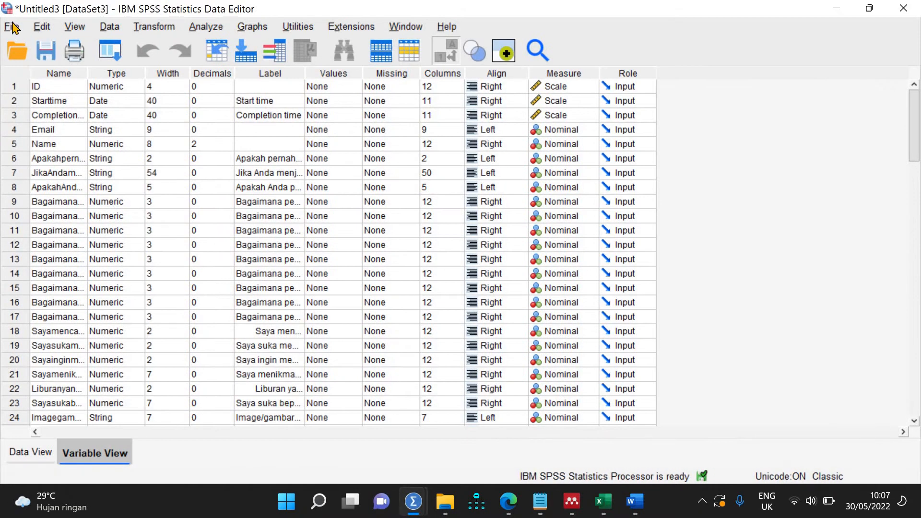
pyautogui.click(12, 27)
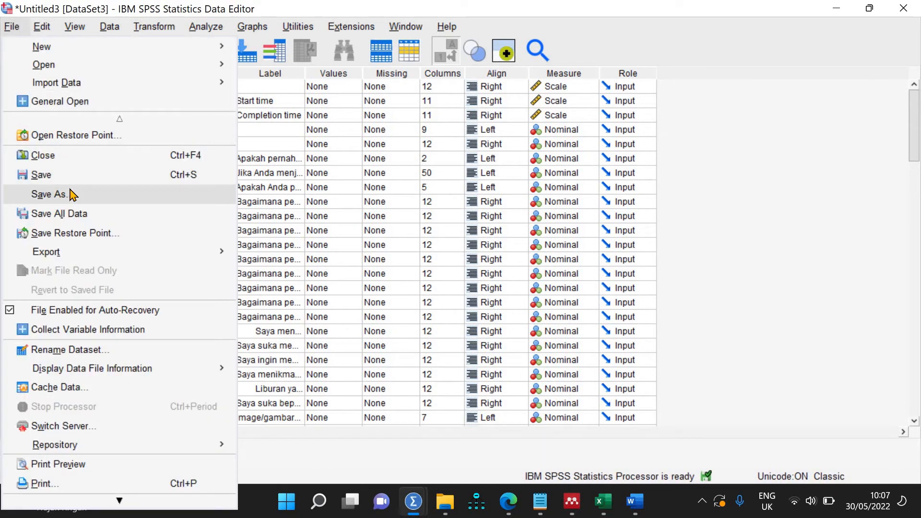
# Step: In Save As, browse to data (E:) > 2020 MOVED IN > 02 PENELITIAN > 2022 RESEARCH
pyautogui.click(38, 194)
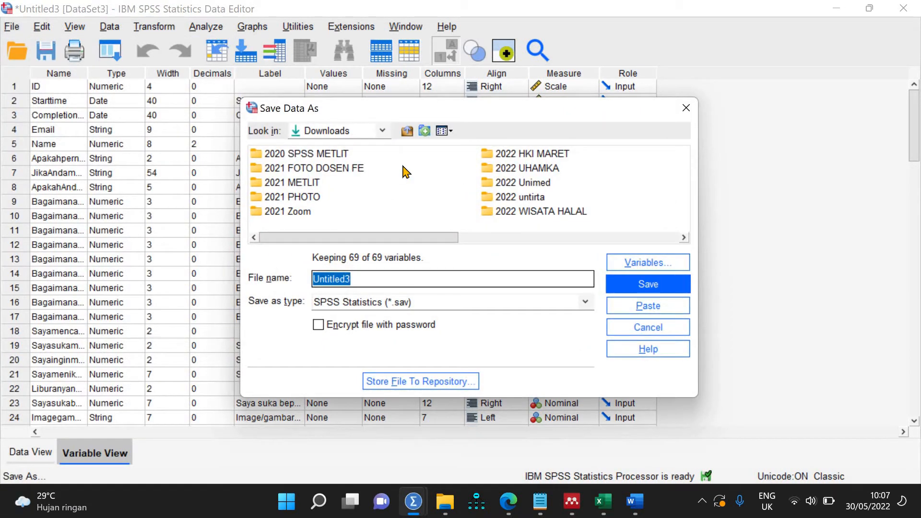
pyautogui.click(407, 131)
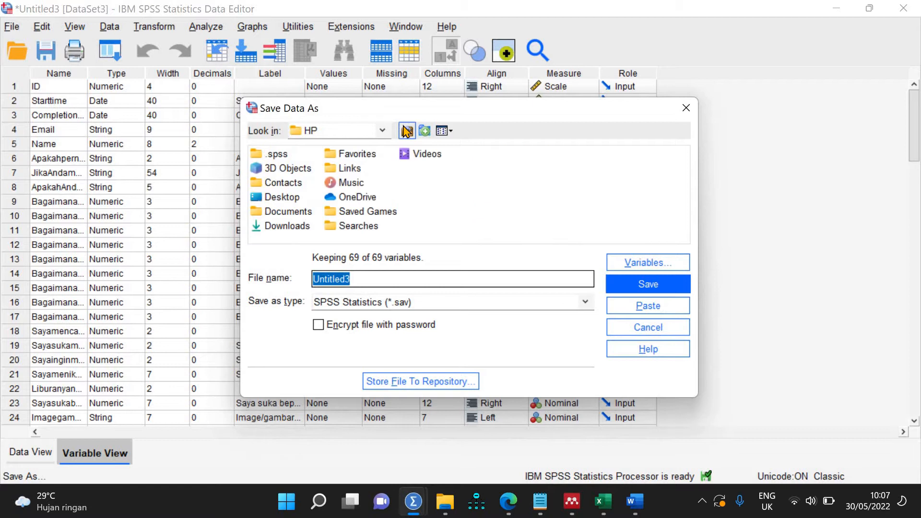
pyautogui.click(407, 130)
pyautogui.click(407, 131)
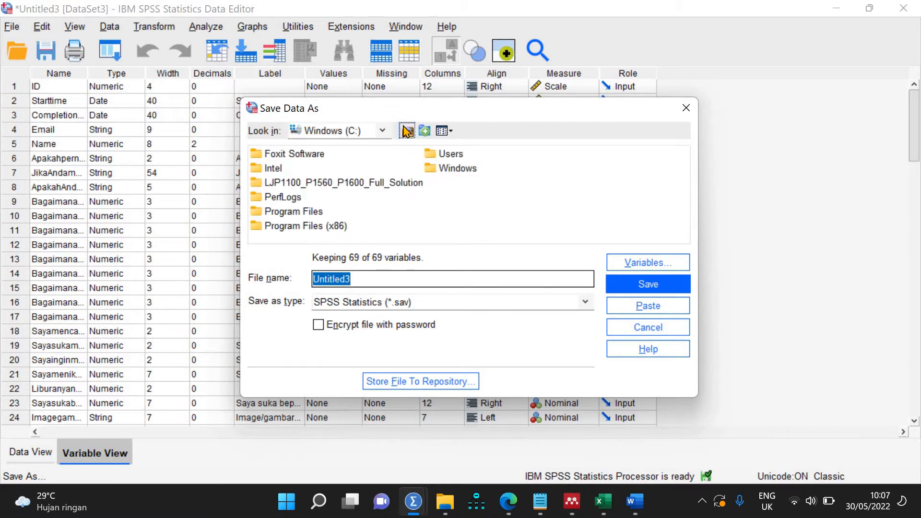
pyautogui.click(407, 130)
pyautogui.doubleClick(363, 170)
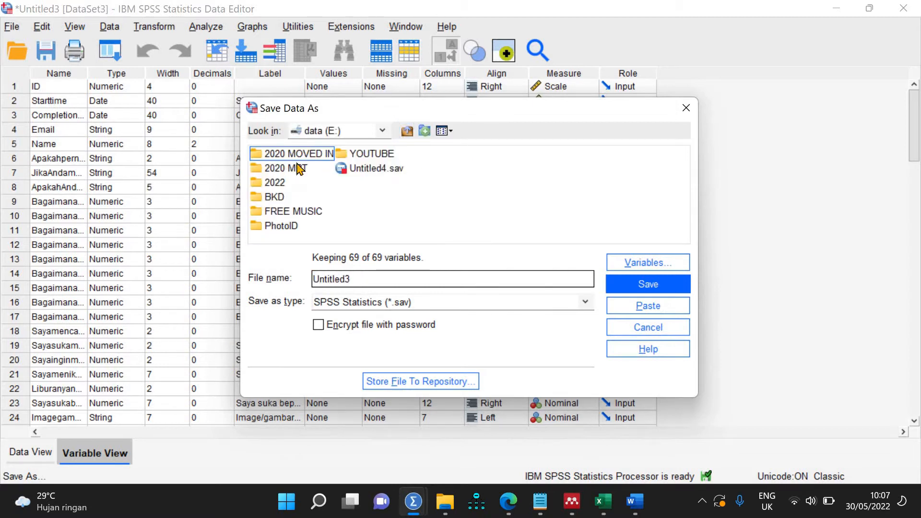
pyautogui.doubleClick(291, 154)
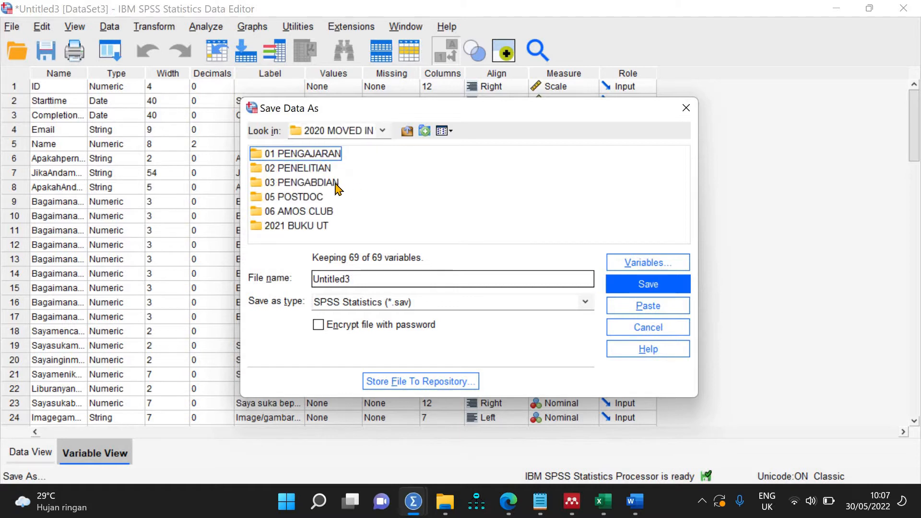
pyautogui.doubleClick(307, 168)
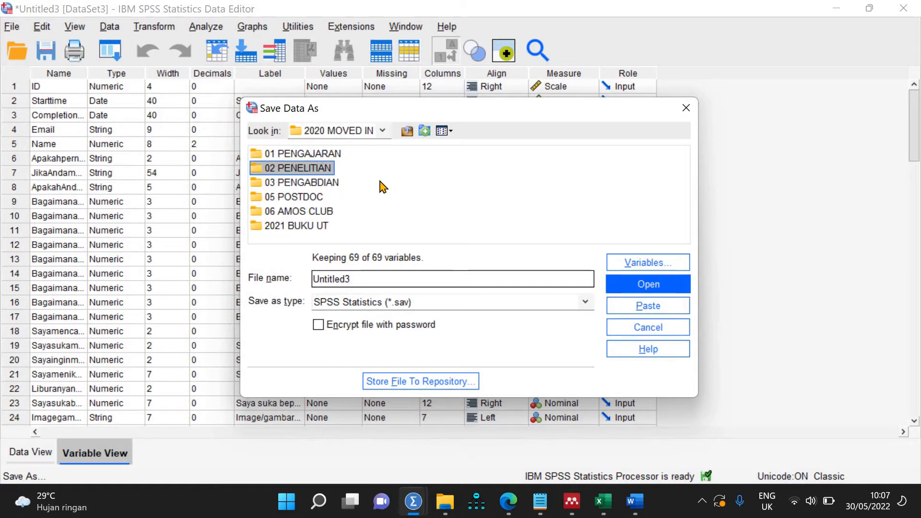
pyautogui.doubleClick(642, 184)
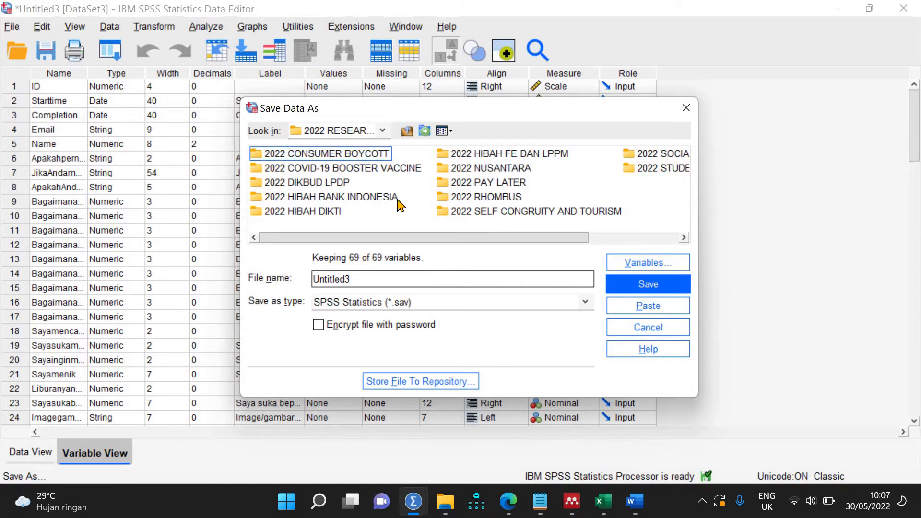
# Step: Save the dataset under the file name 2022 IMOGIRI
pyautogui.click(441, 279)
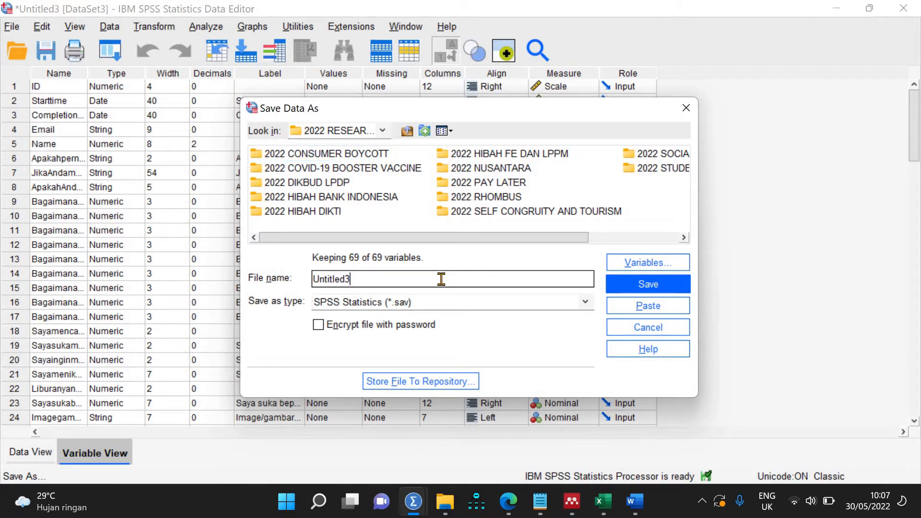
pyautogui.hotkey('ctrl', 'a')
pyautogui.write('20')
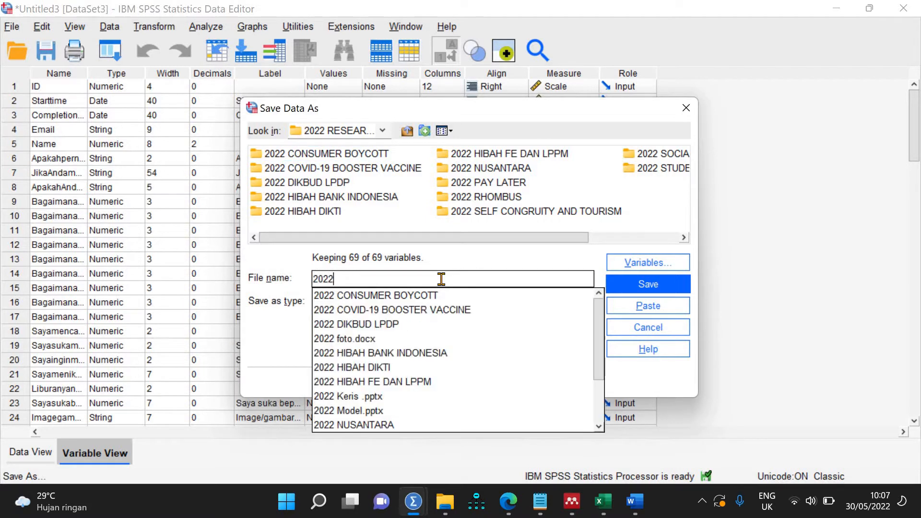
pyautogui.write('22 IMOGIRI')
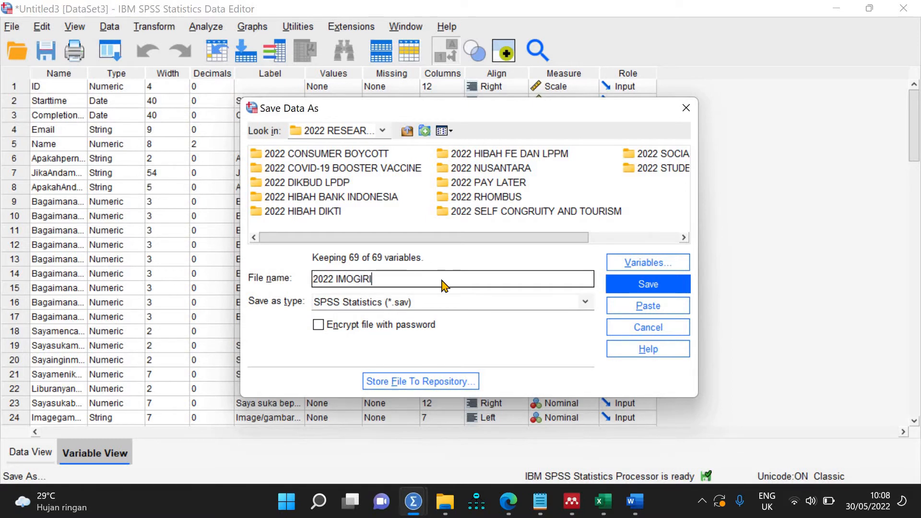
pyautogui.press('Return')
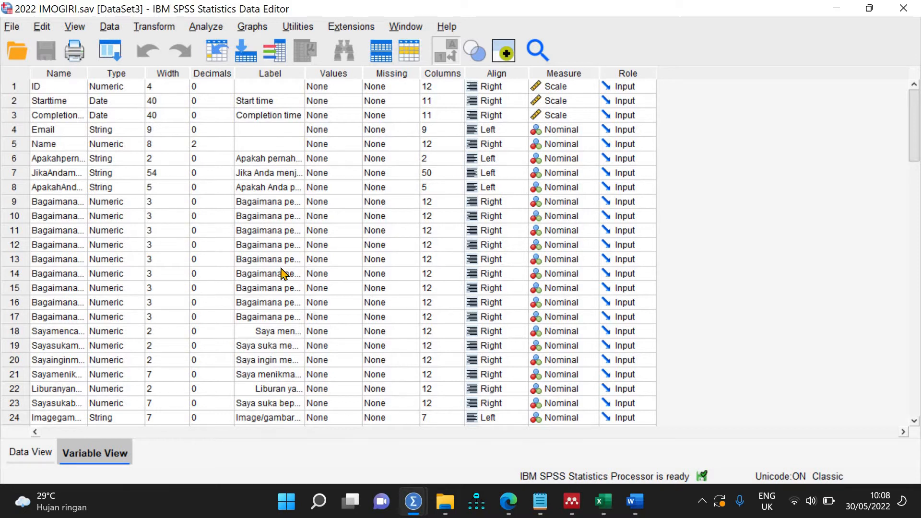
# Step: Scroll through the Variable View rows, then switch to Microsoft Forms in Edge
pyautogui.scroll(-8, 283, 274)
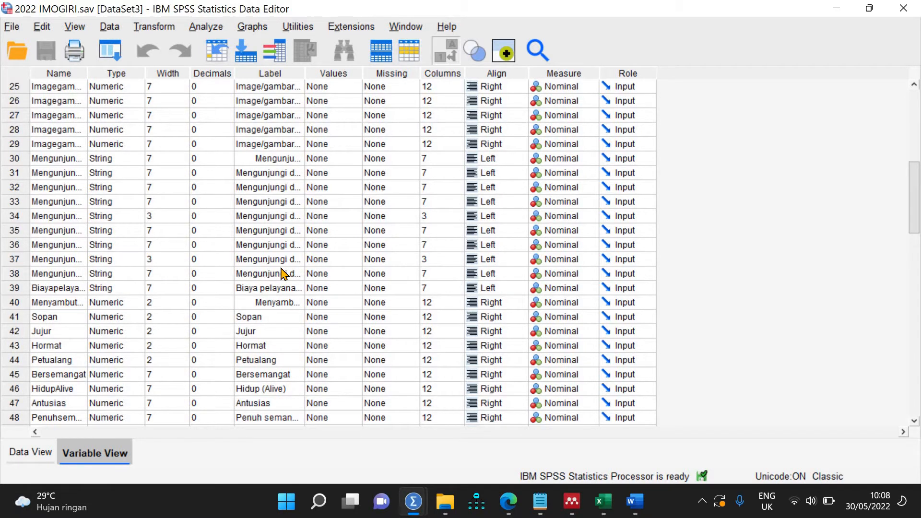
pyautogui.scroll(8, 283, 273)
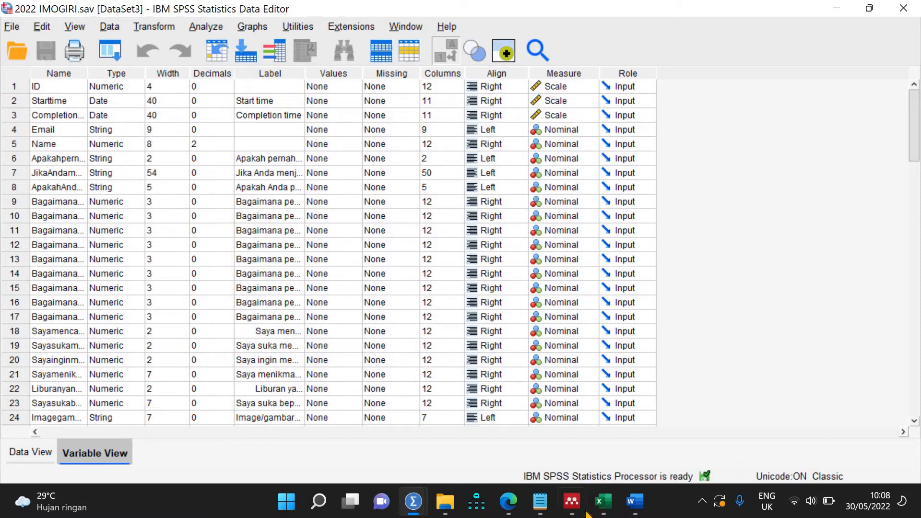
pyautogui.click(509, 505)
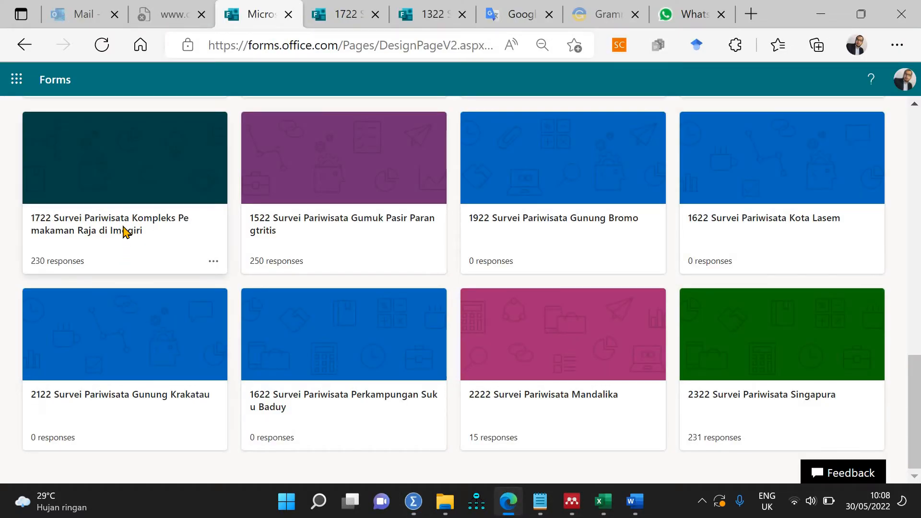
# Step: Open the Imogiri tourism survey form and view its 230 responses
pyautogui.click(303, 236)
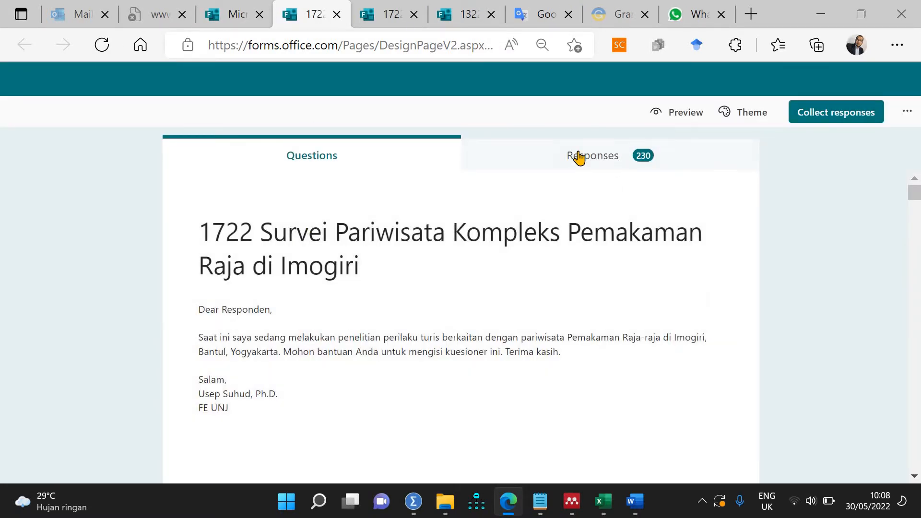
pyautogui.click(579, 157)
pyautogui.scroll(-5, 405, 321)
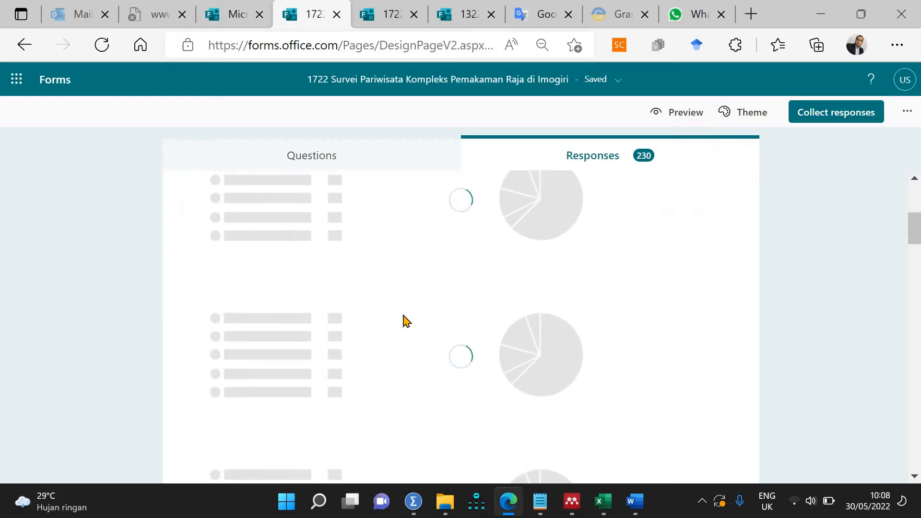
# Step: Go back to the form's questions and scroll down to question 14 on self-congruity
pyautogui.click(339, 158)
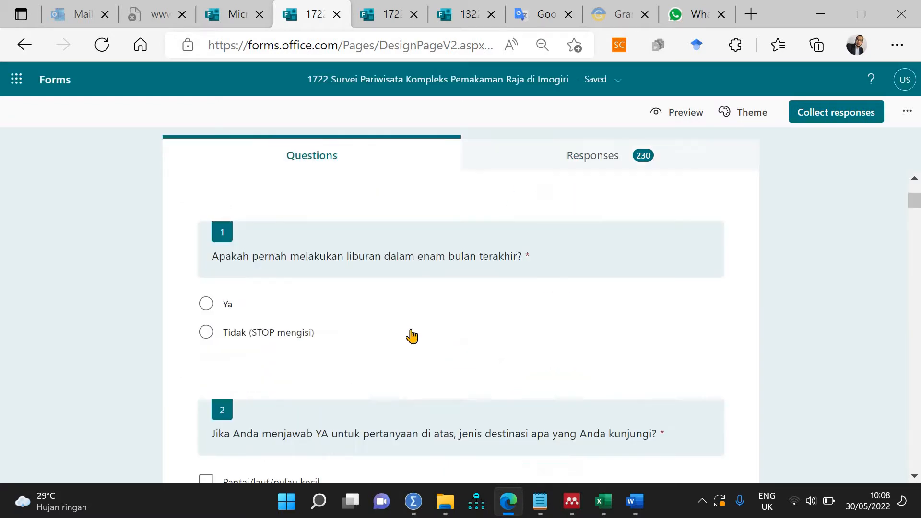
pyautogui.scroll(-5, 412, 335)
pyautogui.scroll(-5, 411, 335)
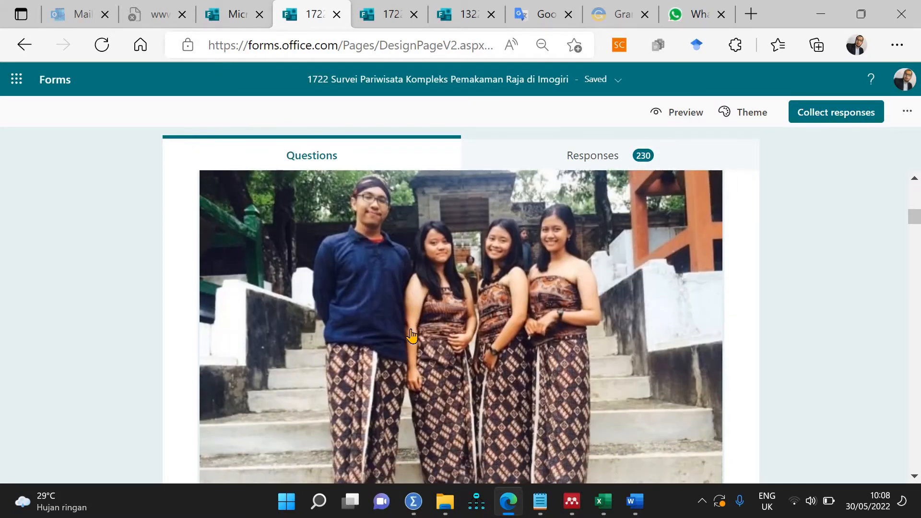
pyautogui.scroll(5, 411, 334)
pyautogui.scroll(-20, 411, 334)
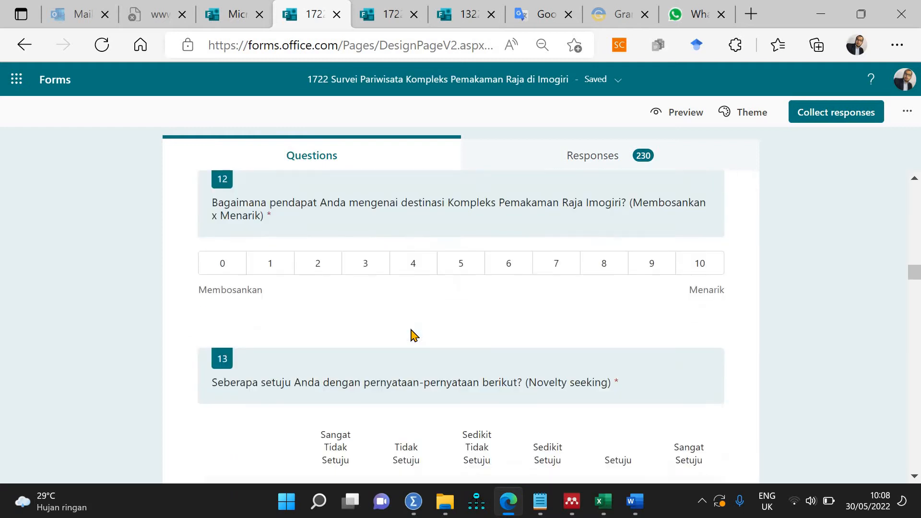
pyautogui.scroll(5, 412, 336)
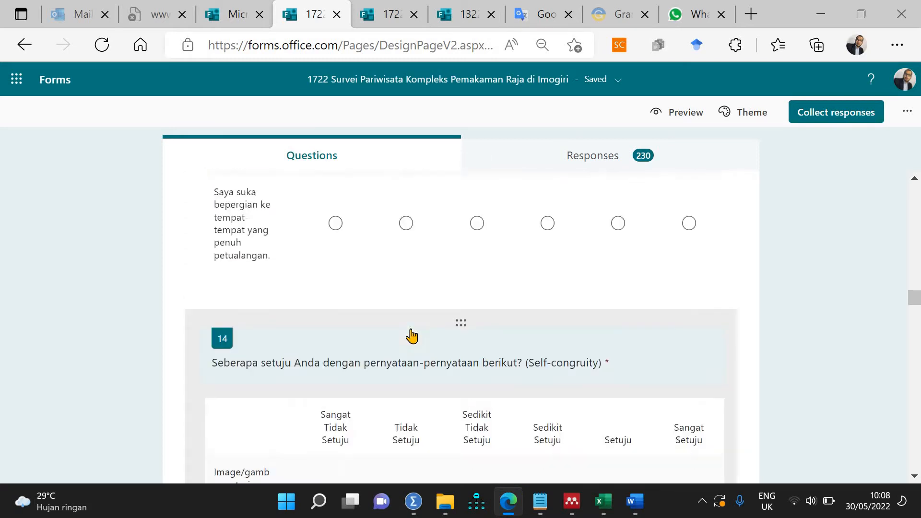
pyautogui.scroll(-5, 411, 333)
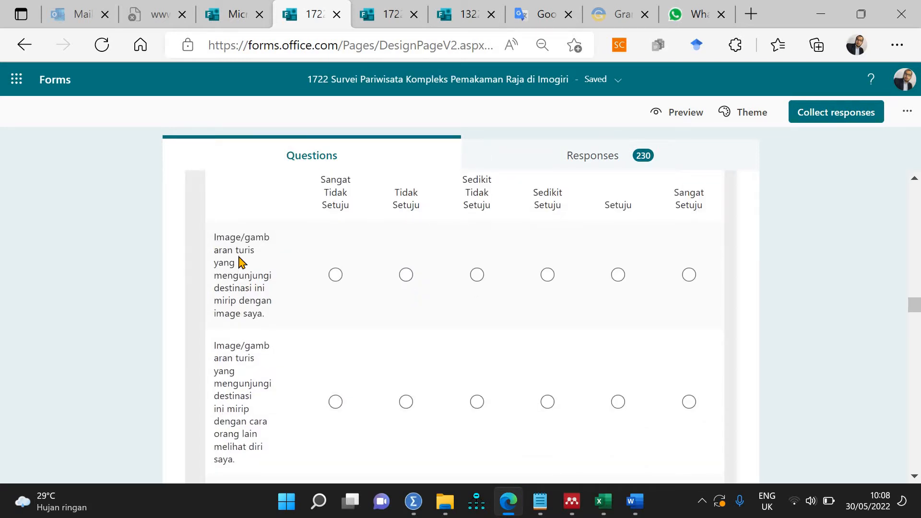
pyautogui.scroll(5, 240, 262)
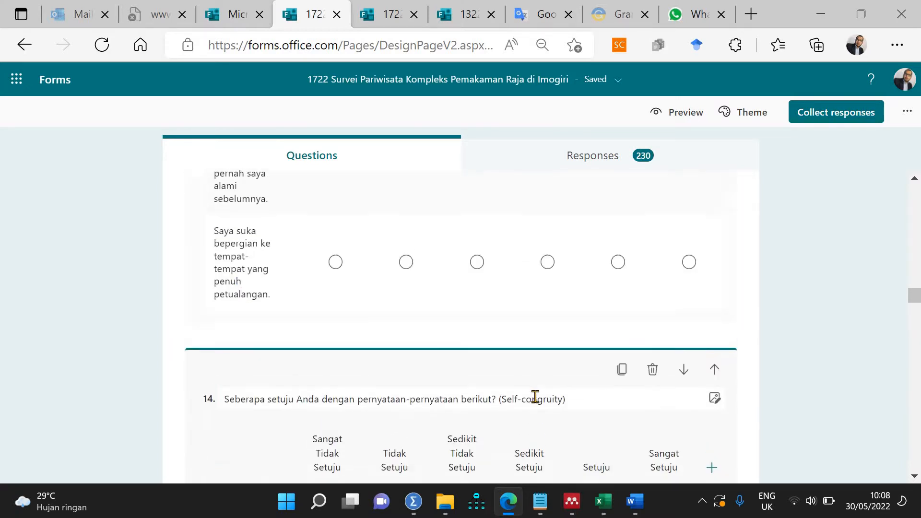
pyautogui.scroll(-5, 241, 257)
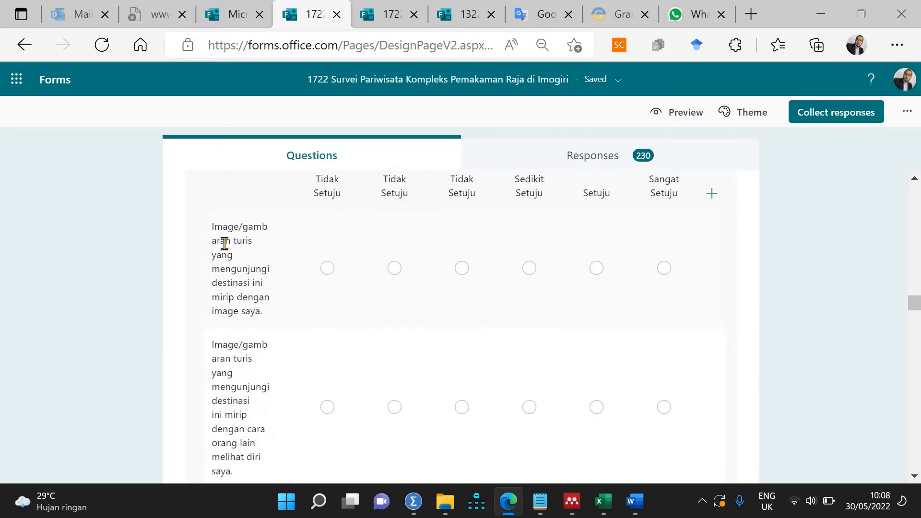
# Step: Add codes Sc1 and Sc2 on their own lines before the first two statements
pyautogui.click(216, 227)
pyautogui.click(763, 265)
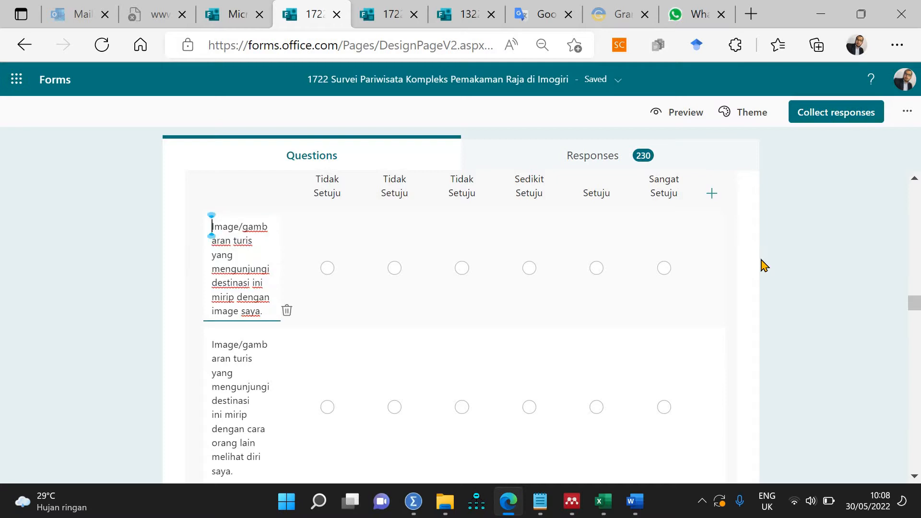
pyautogui.write('sC')
pyautogui.press('BackSpace')
pyautogui.press('BackSpace')
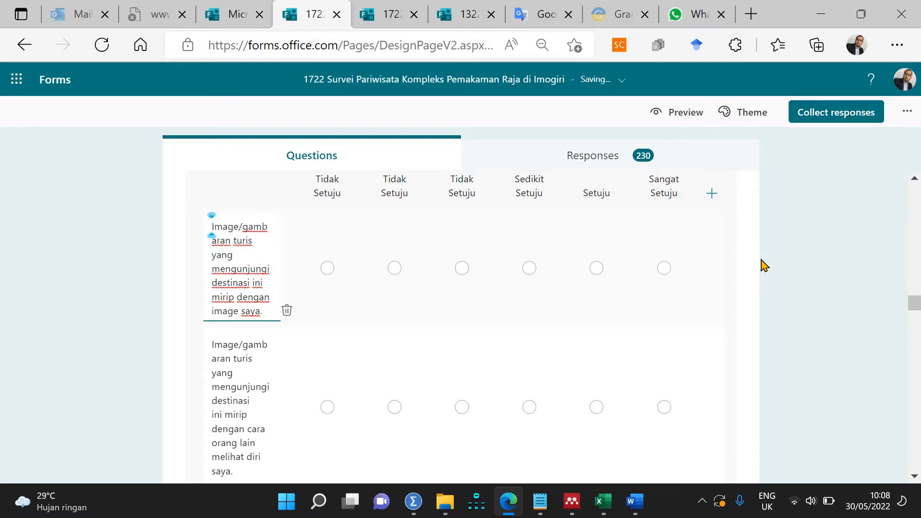
pyautogui.write('Sc1')
pyautogui.hotkey('shift', 'Return')
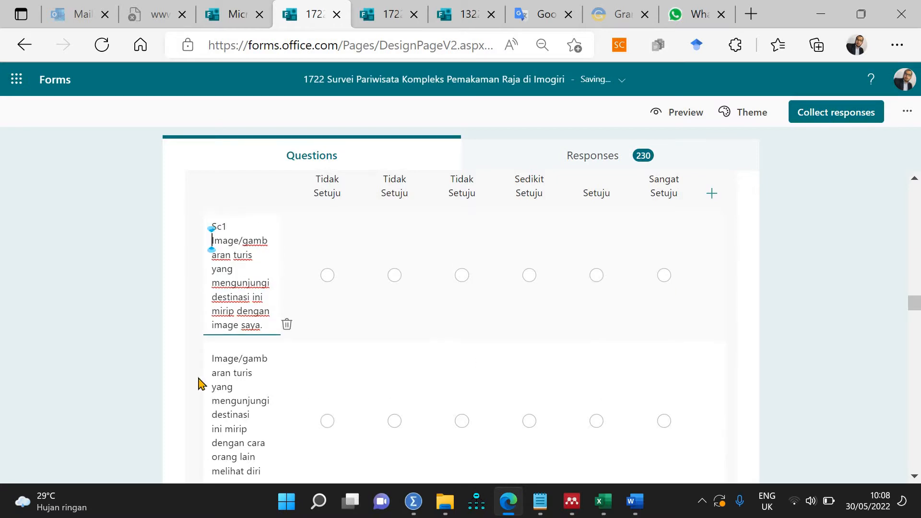
pyautogui.click(213, 360)
pyautogui.press('Left')
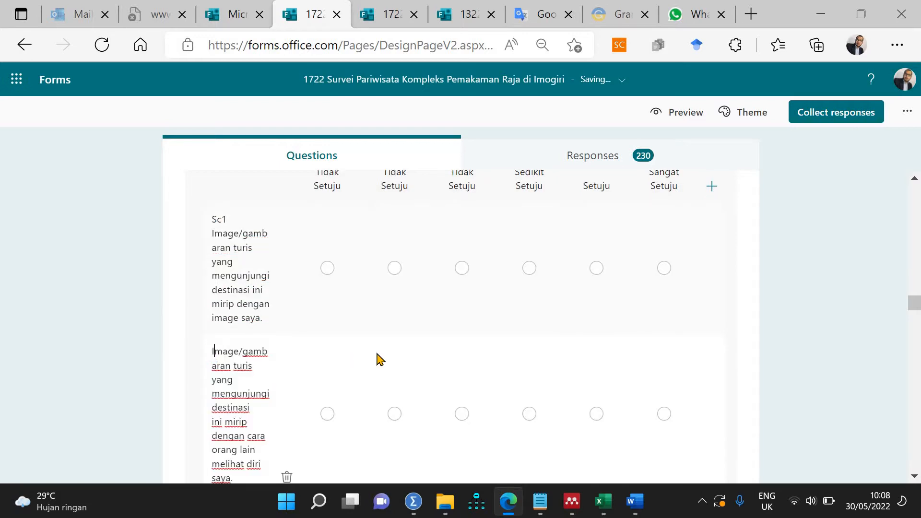
pyautogui.write('Sc')
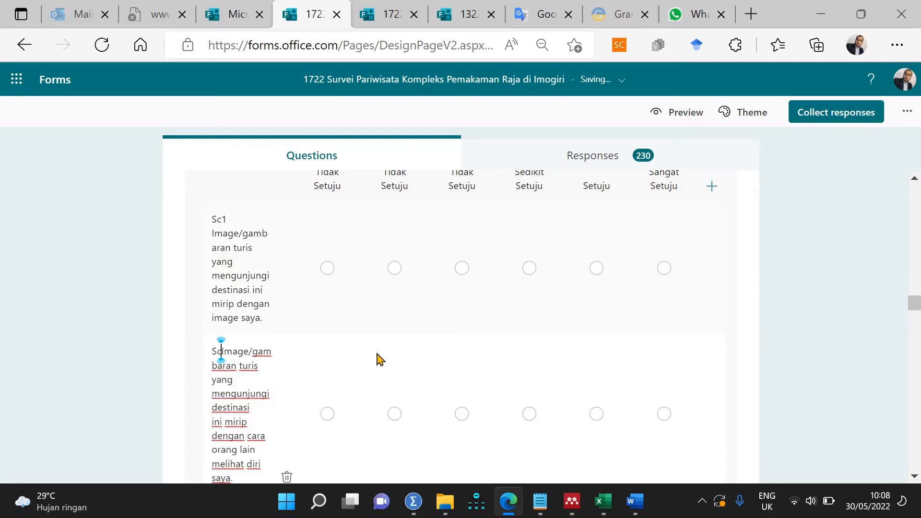
pyautogui.write('2')
pyautogui.hotkey('shift', 'Return')
# Step: Add codes Sc3 and Sc4 on their own lines before the third and fourth statements
pyautogui.scroll(-5, 243, 317)
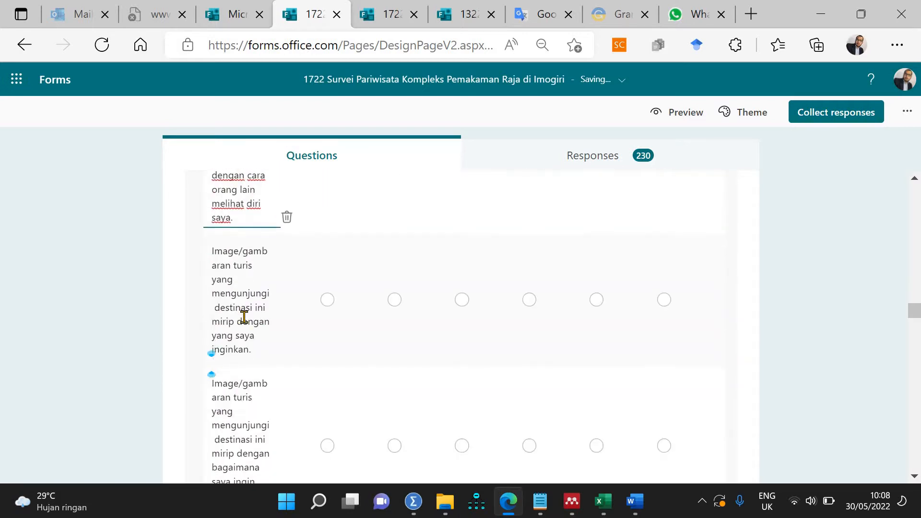
pyautogui.click(244, 317)
pyautogui.press('Up')
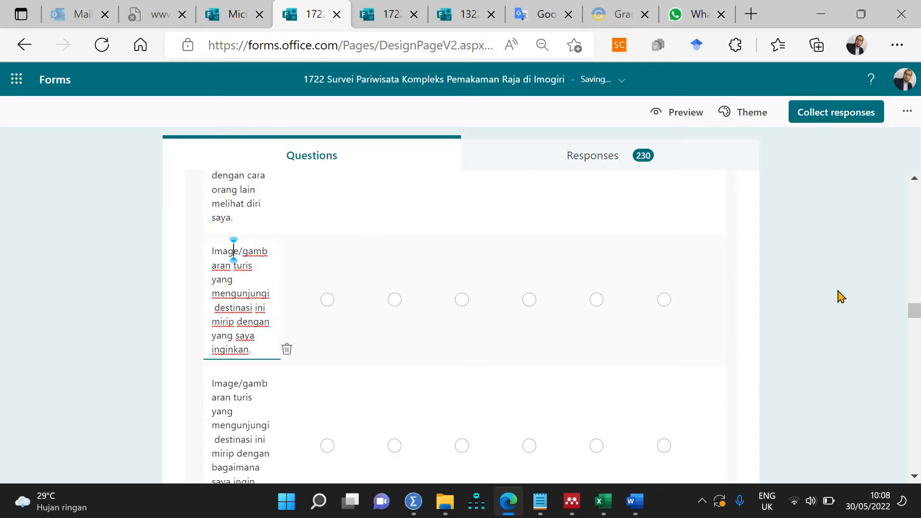
pyautogui.press('Left')
pyautogui.press('Left')
pyautogui.press('Left')
pyautogui.write('Sc3')
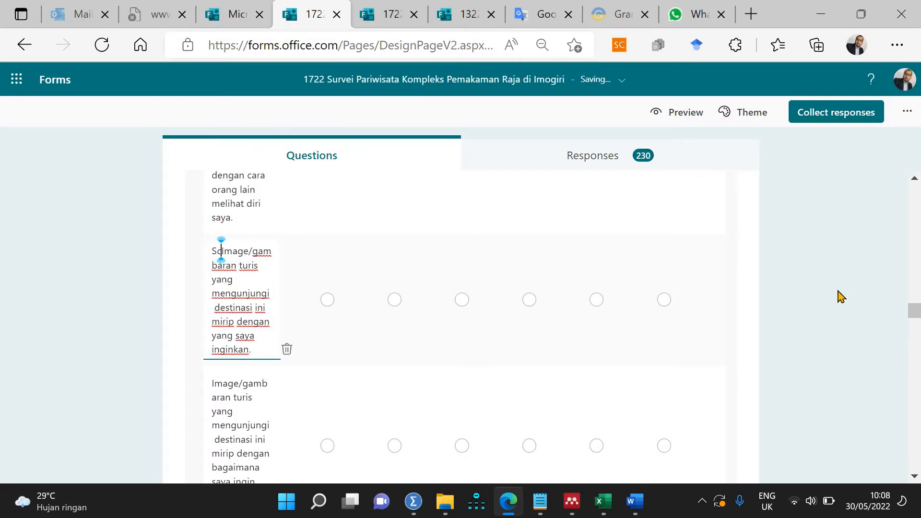
pyautogui.hotkey('shift', 'Return')
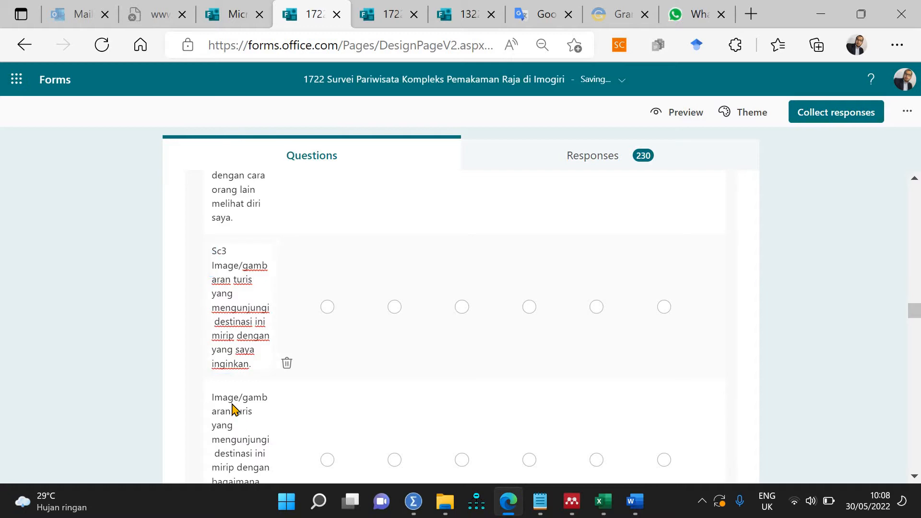
pyautogui.click(226, 399)
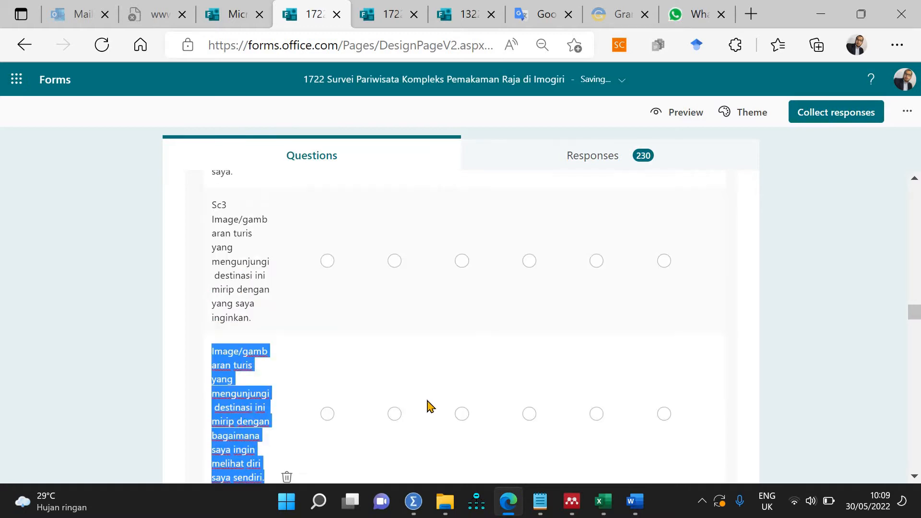
pyautogui.press('Up')
pyautogui.press('Up')
pyautogui.press('Up')
pyautogui.press('Up')
pyautogui.press('Up')
pyautogui.press('Up')
pyautogui.press('Up')
pyautogui.press('Up')
pyautogui.press('Up')
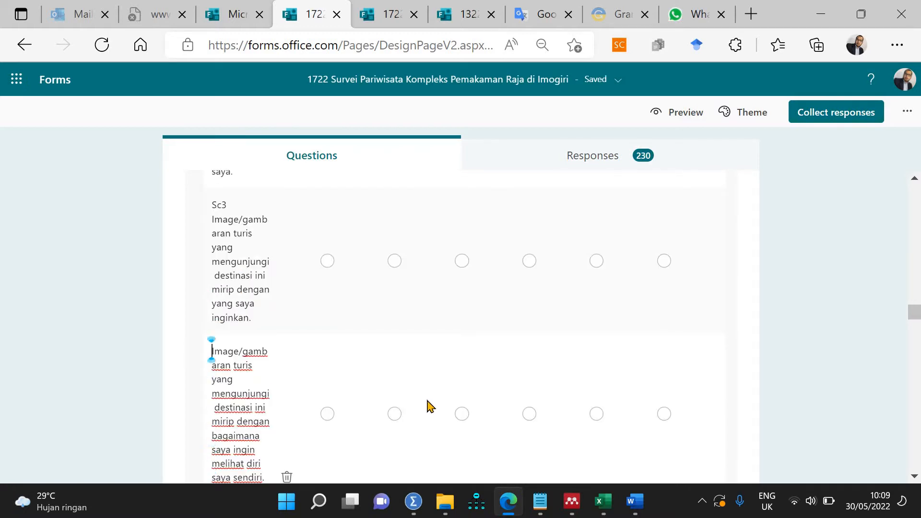
pyautogui.write('Sc')
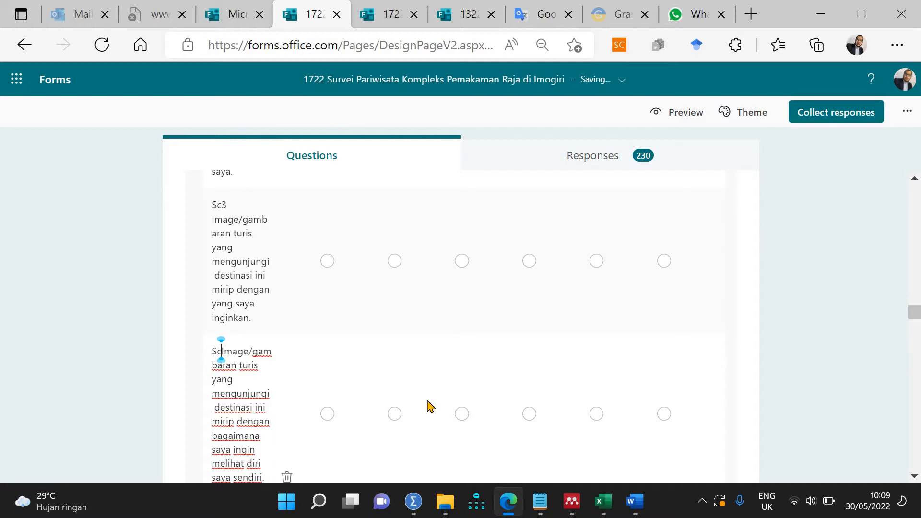
pyautogui.write('4')
pyautogui.hotkey('shift', 'Return')
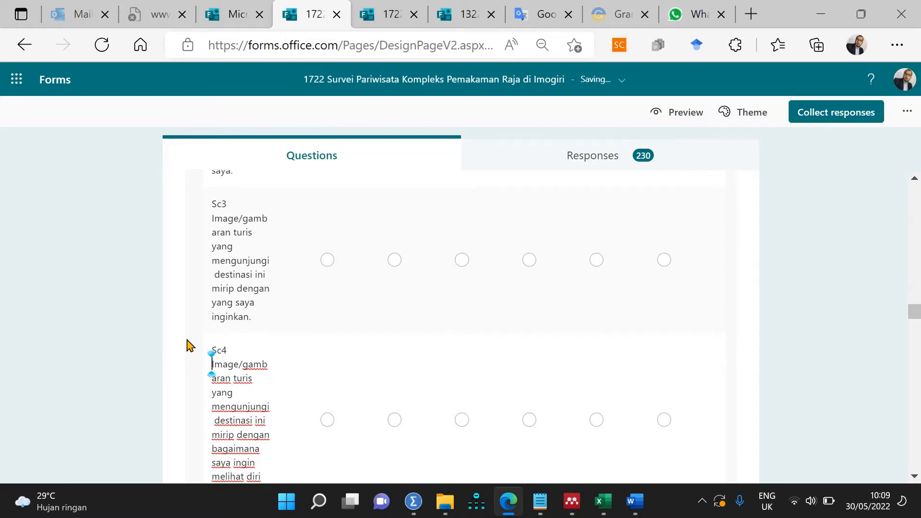
# Step: Prefix the fifth and sixth statements with Sc5 and Sc6, correcting a duplicate Sc4
pyautogui.scroll(-5, 189, 345)
pyautogui.tripleClick(222, 254)
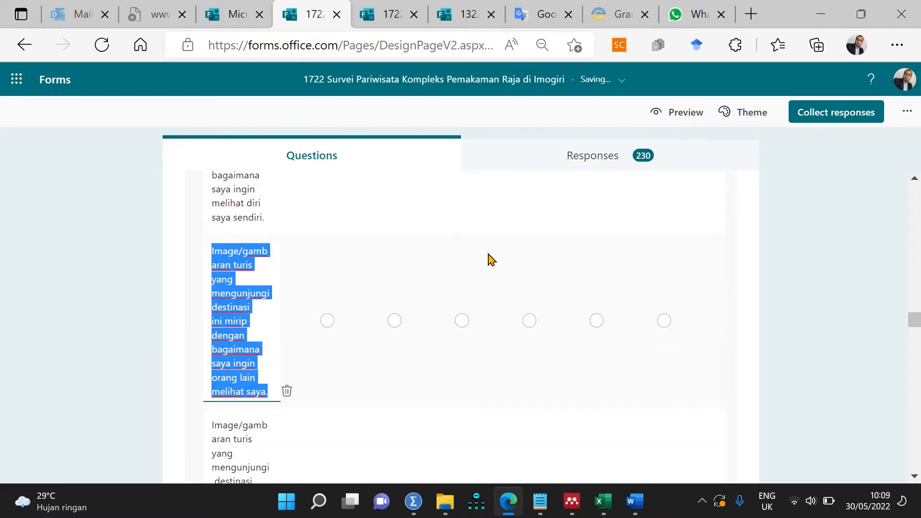
pyautogui.press('Left')
pyautogui.write('Sc')
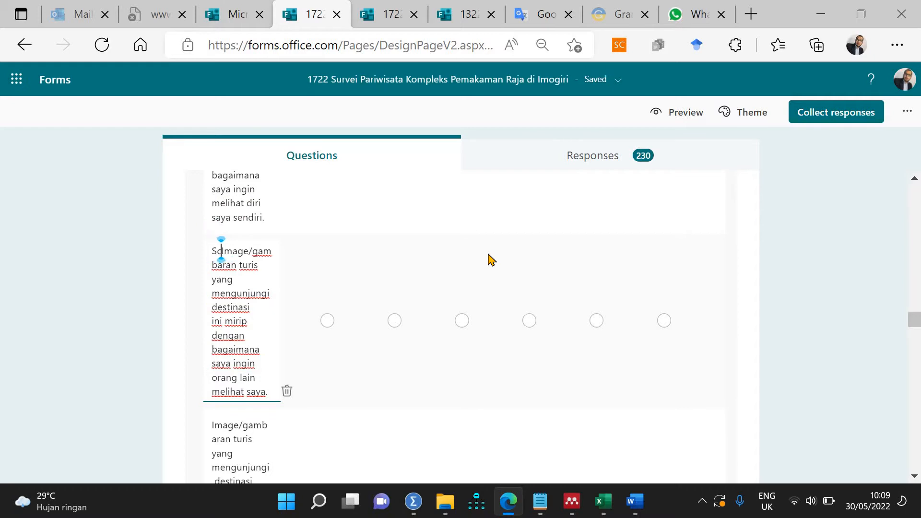
pyautogui.write('4')
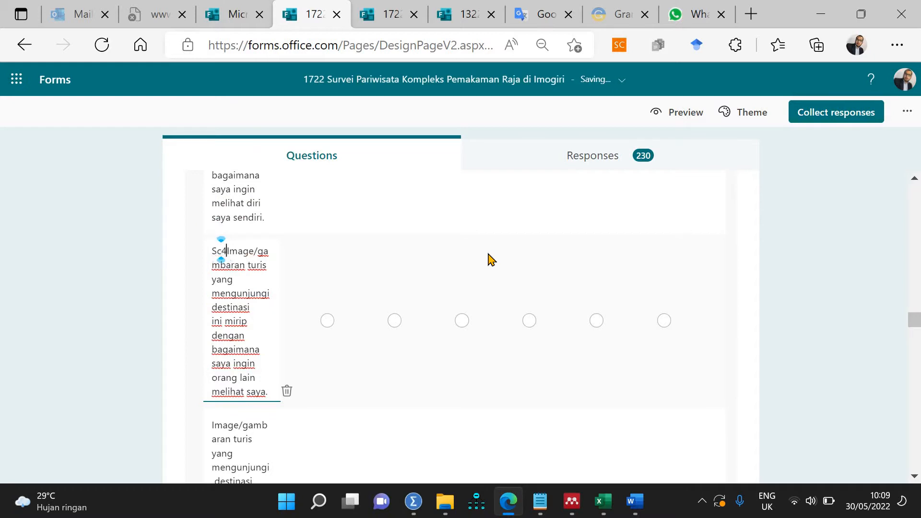
pyautogui.press('Return')
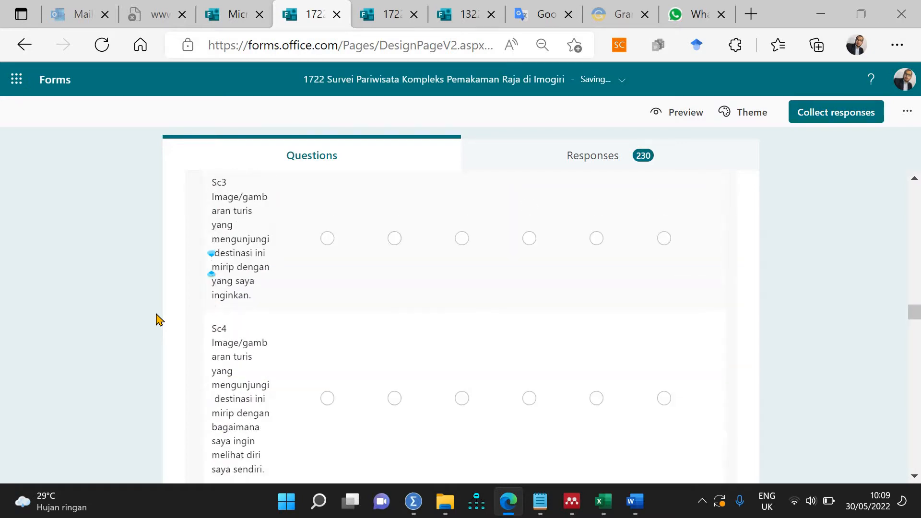
pyautogui.press('Left')
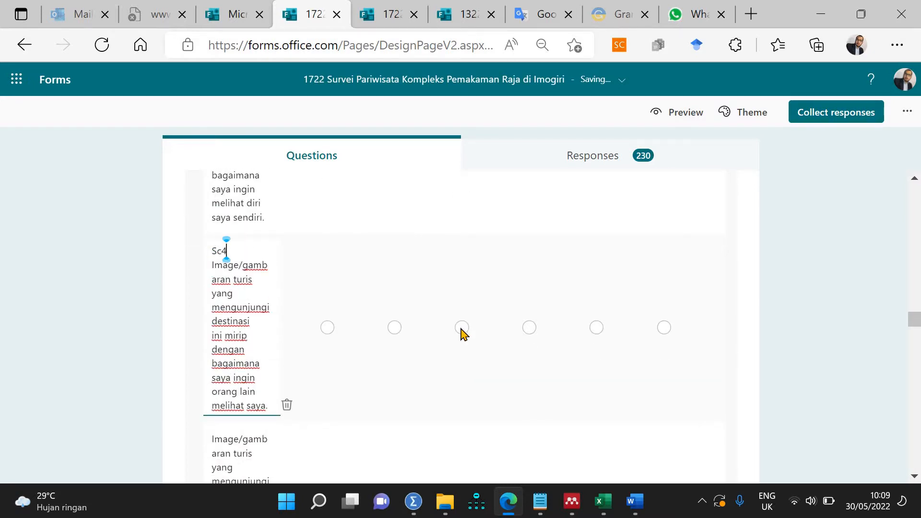
pyautogui.press('BackSpace')
pyautogui.write('5')
pyautogui.click(259, 440)
pyautogui.click(220, 336)
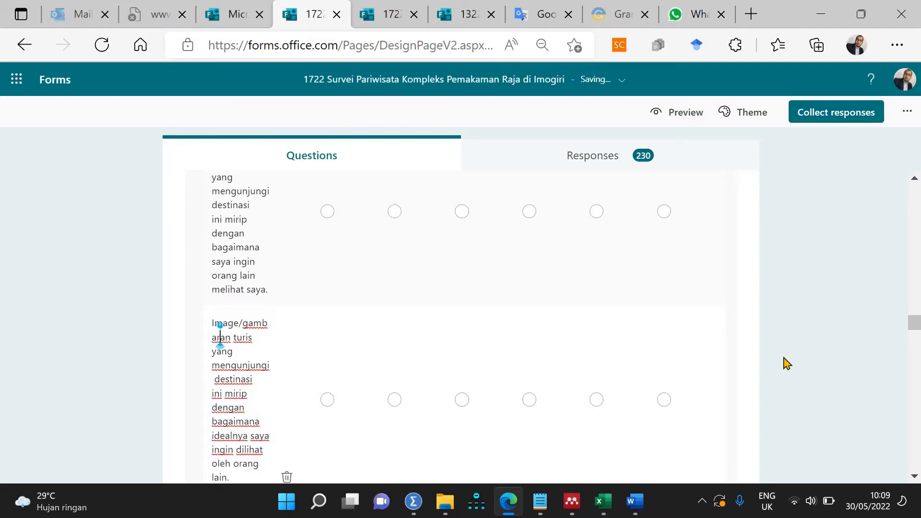
pyautogui.press('Up')
pyautogui.press('Home')
pyautogui.write('Sc6')
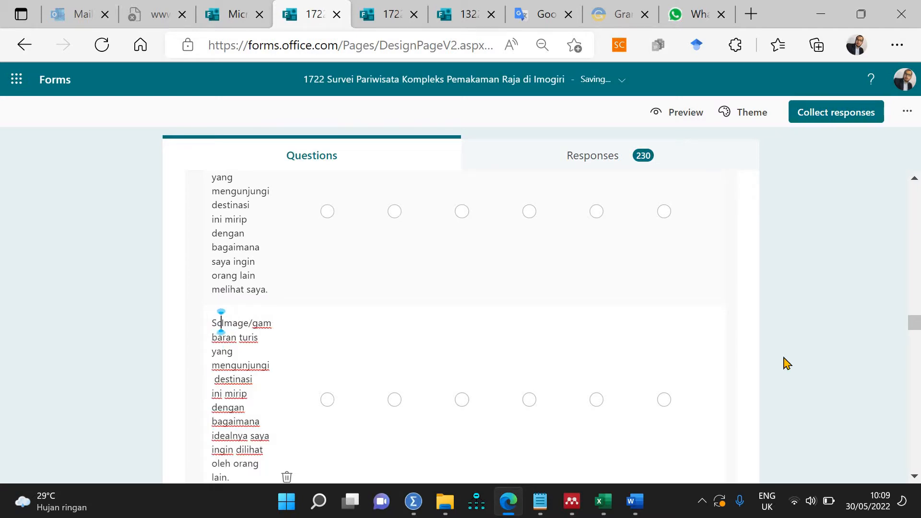
pyautogui.press('Return')
pyautogui.scroll(-5, 259, 355)
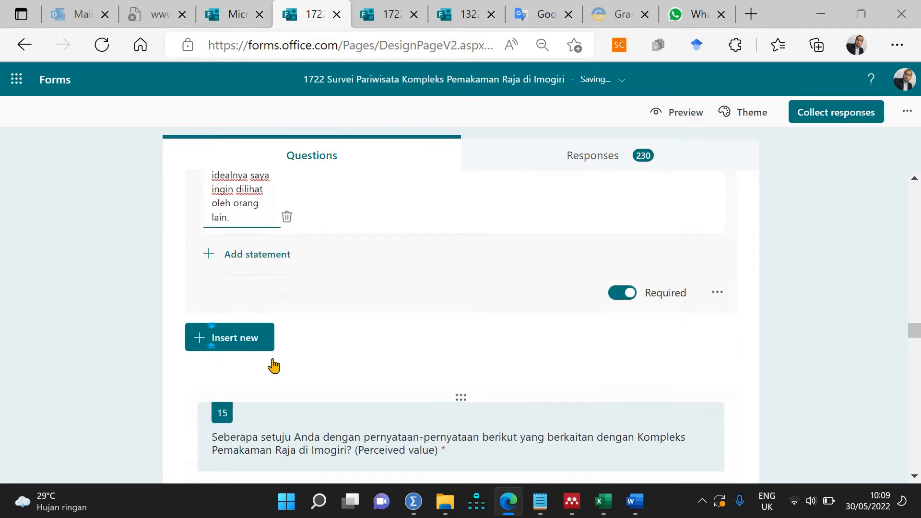
pyautogui.scroll(-5, 293, 387)
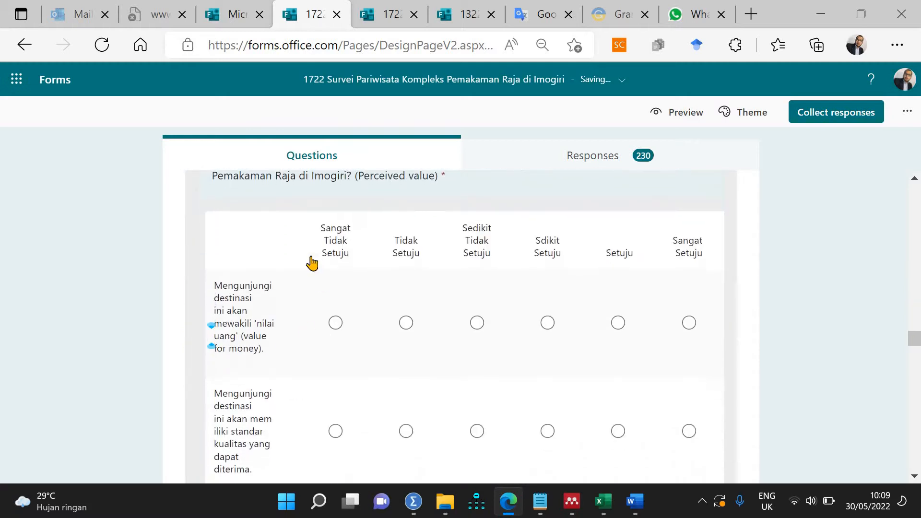
# Step: Prefix the first three Perceived value statements with Pv1, Pv2 and Pv3
pyautogui.click(226, 316)
pyautogui.scroll(5, 259, 417)
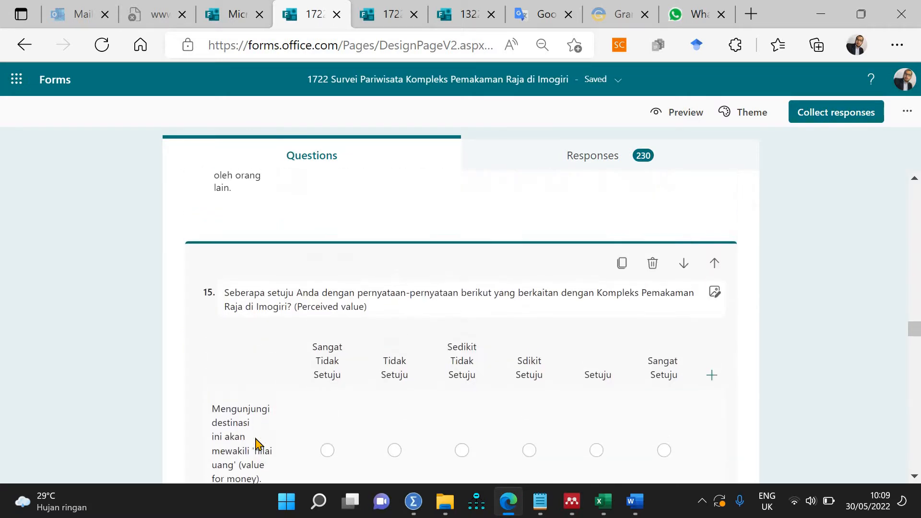
pyautogui.tripleClick(214, 411)
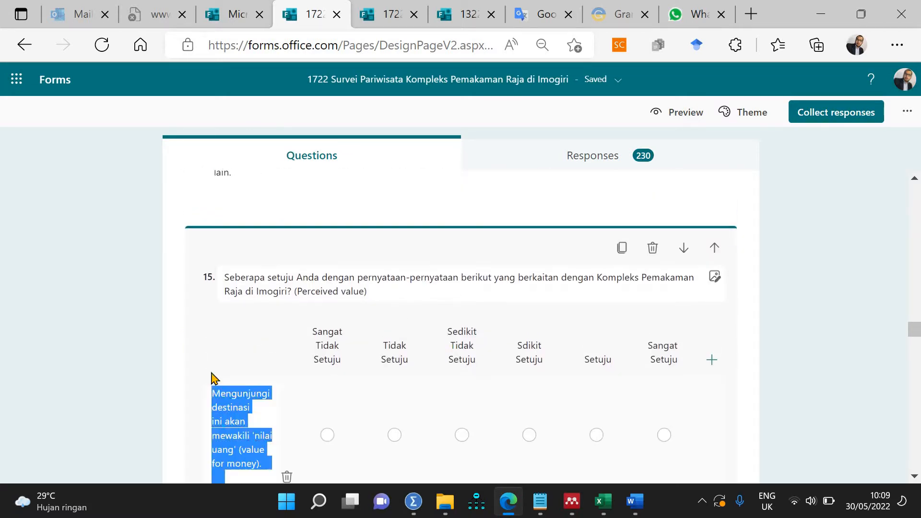
pyautogui.click(522, 412)
pyautogui.write('Pv1')
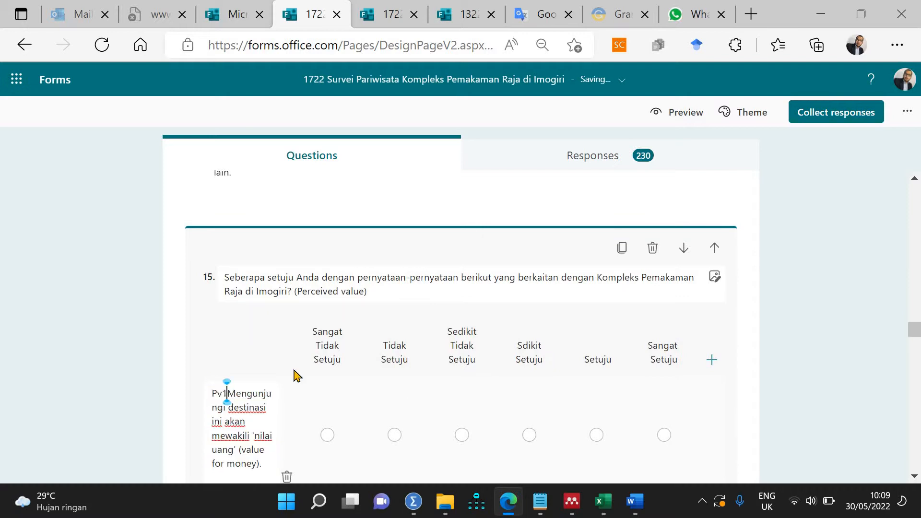
pyautogui.scroll(-5, 250, 283)
pyautogui.tripleClick(246, 269)
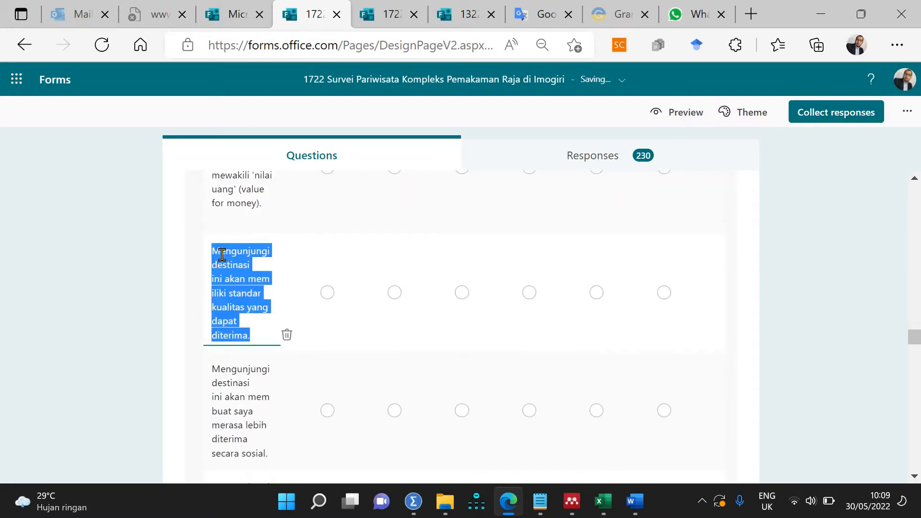
pyautogui.click(541, 281)
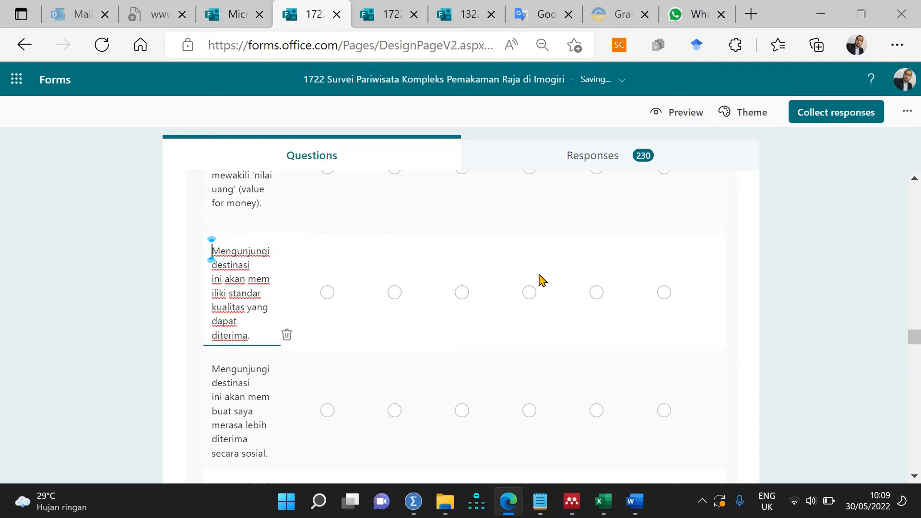
pyautogui.write('Pv2')
pyautogui.tripleClick(218, 398)
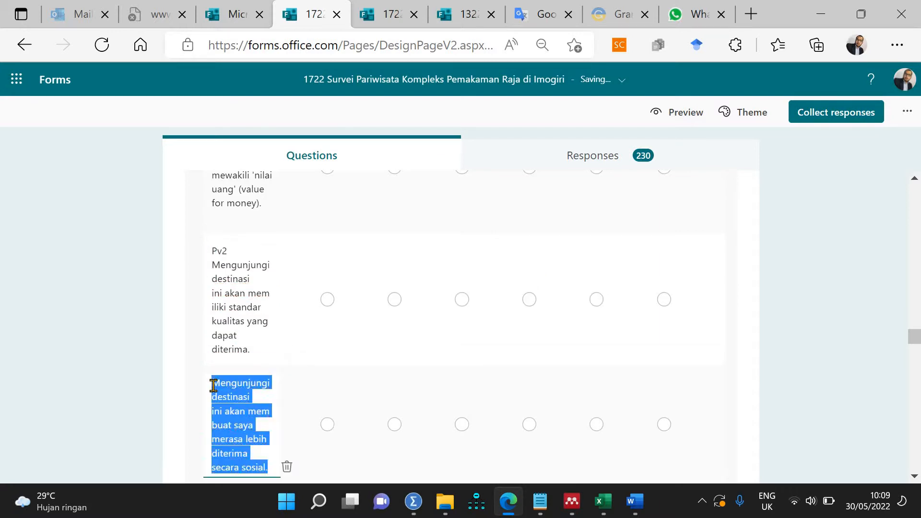
pyautogui.click(451, 391)
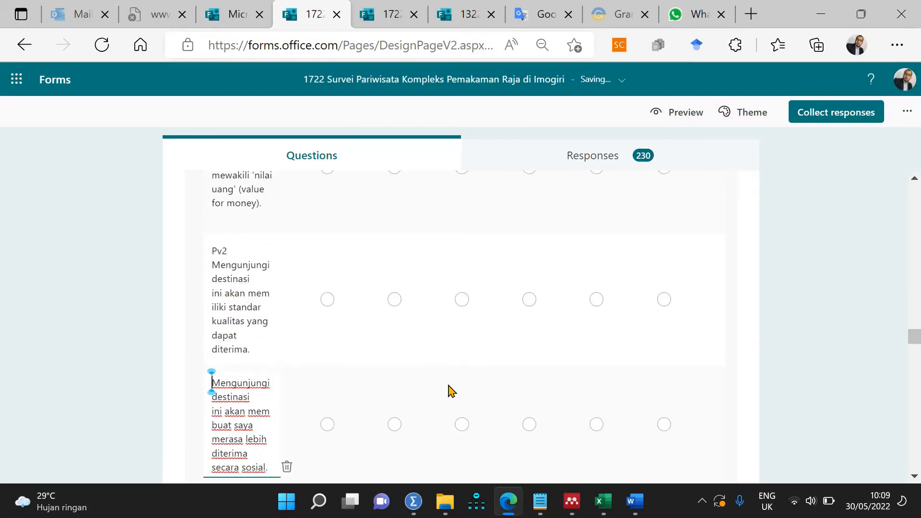
pyautogui.write('Pv3')
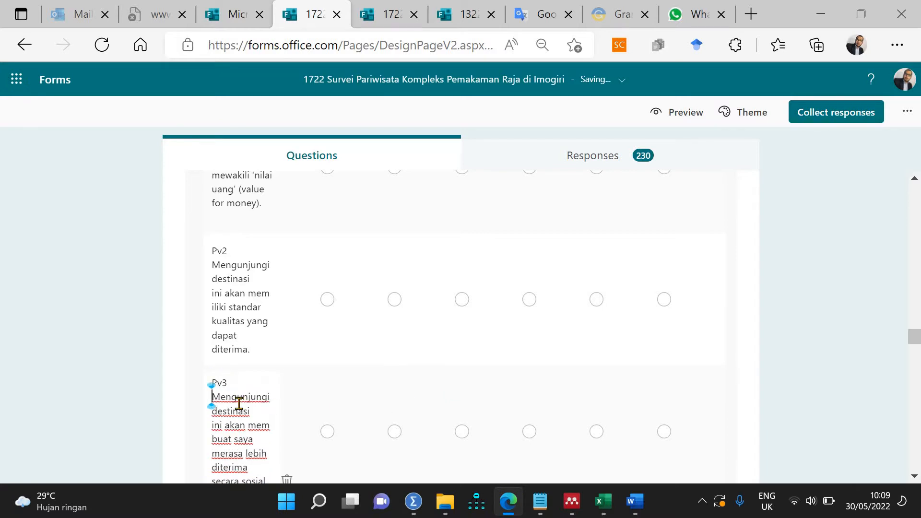
# Step: Add codes Pv4 and Pv5 before the fourth and fifth value statements
pyautogui.scroll(-4, 232, 270)
pyautogui.scroll(-1, 232, 269)
pyautogui.tripleClick(228, 250)
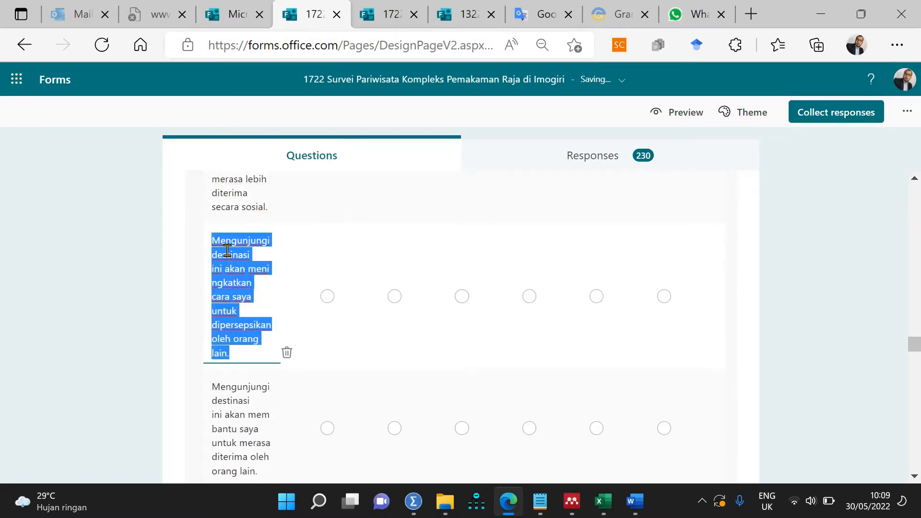
pyautogui.click(227, 250)
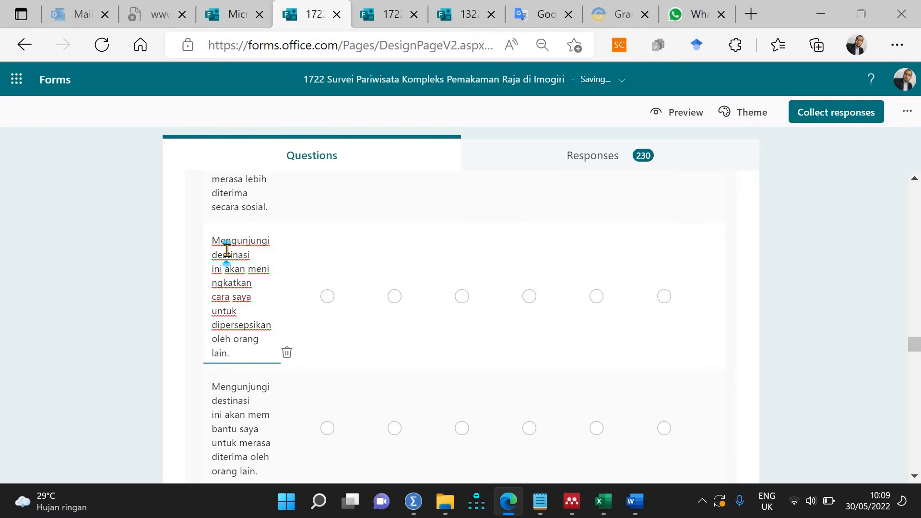
pyautogui.press('Up')
pyautogui.press('Left')
pyautogui.press('Left')
pyautogui.write('Pv4')
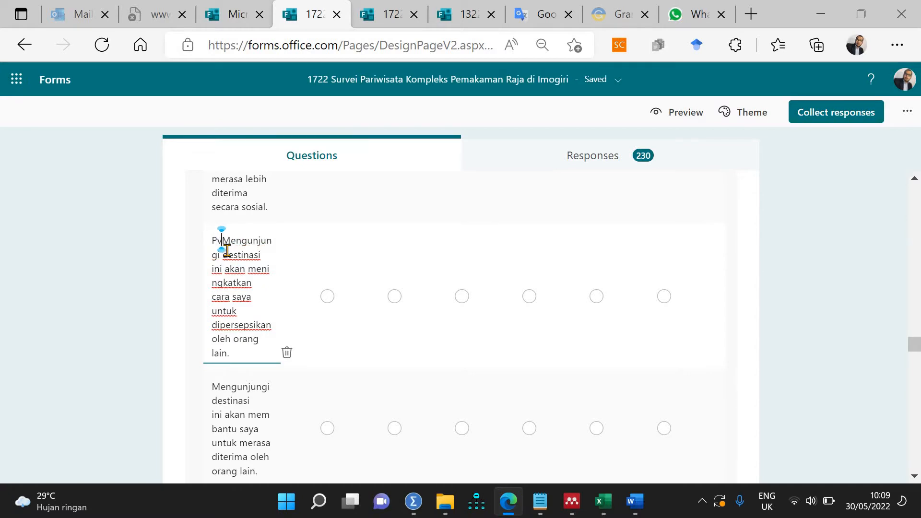
pyautogui.tripleClick(241, 420)
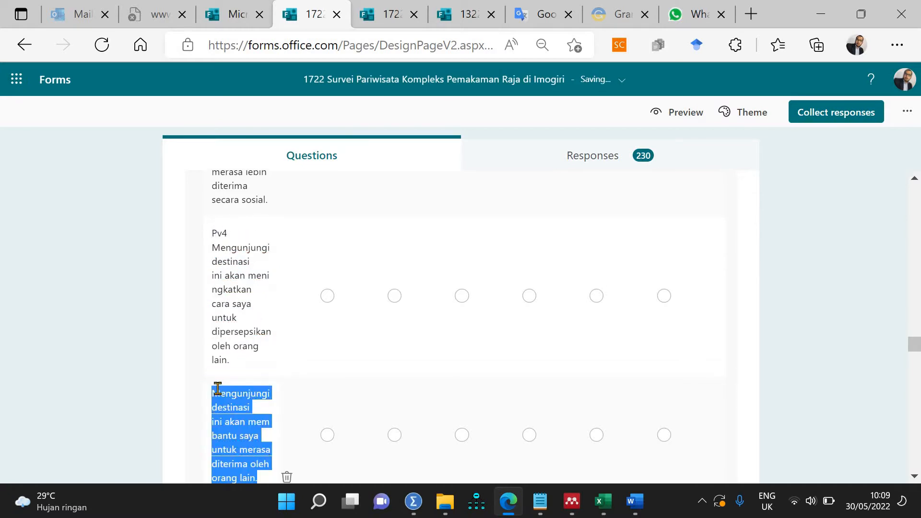
pyautogui.press('Left')
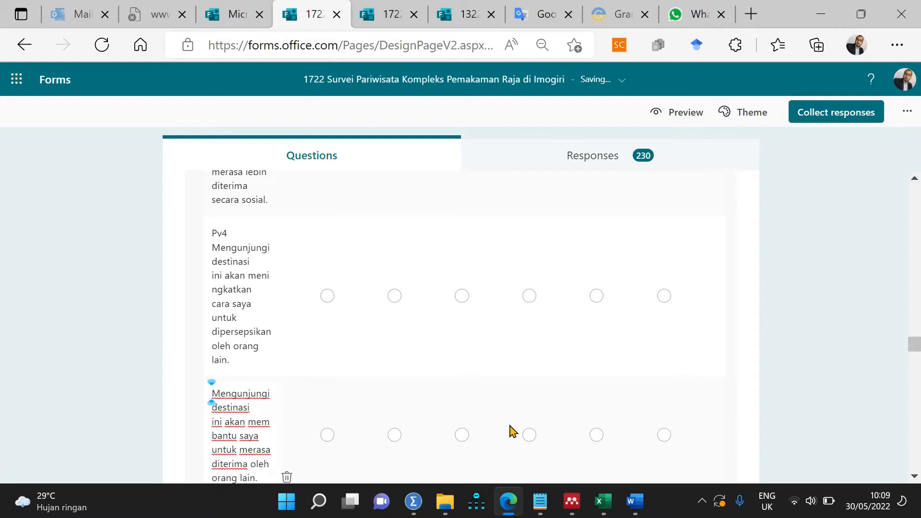
pyautogui.write('Pv5')
# Step: Prefix the impressing-others, authentic-experience and curiosity statements with Pv6, Pv7 and Pv8
pyautogui.scroll(-5, 249, 305)
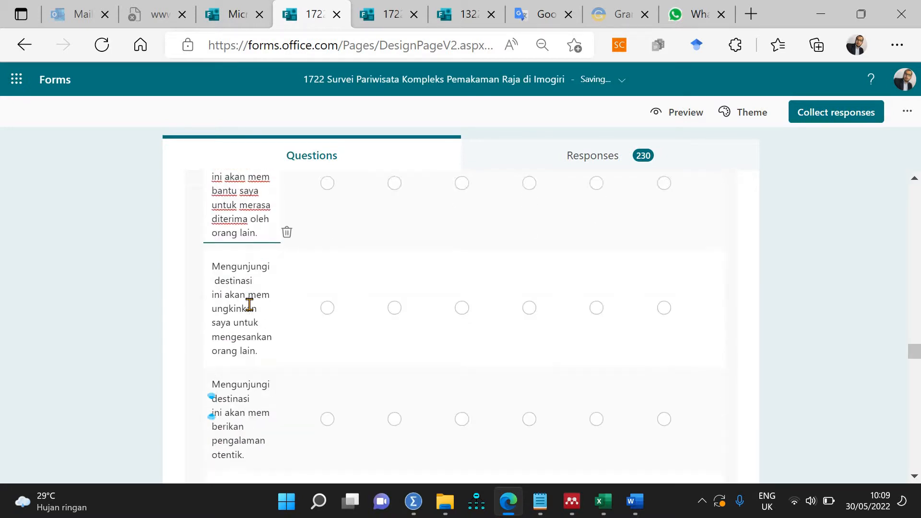
pyautogui.tripleClick(217, 245)
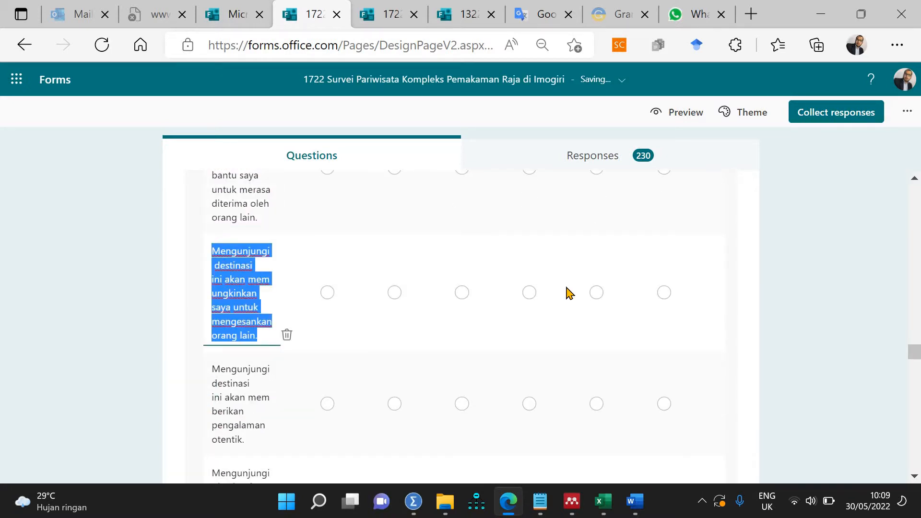
pyautogui.press('Left')
pyautogui.write('Pv6')
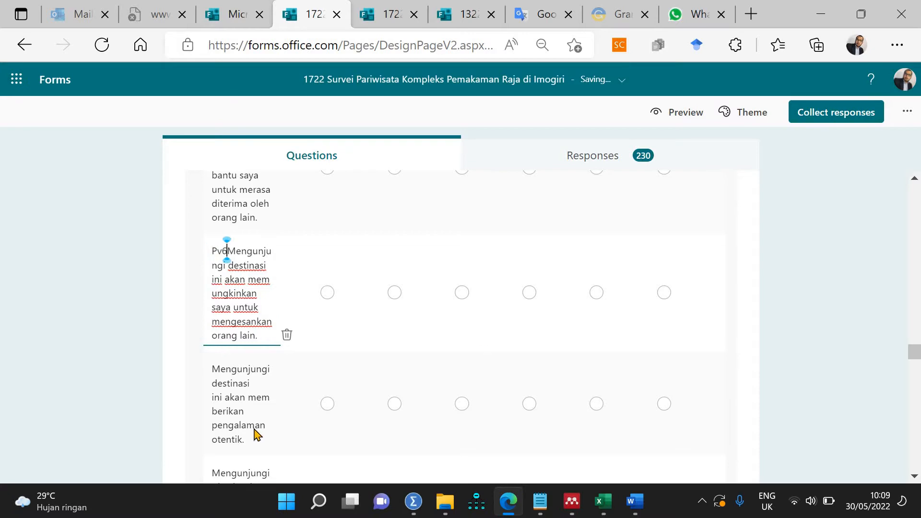
pyautogui.tripleClick(247, 413)
pyautogui.press('Left')
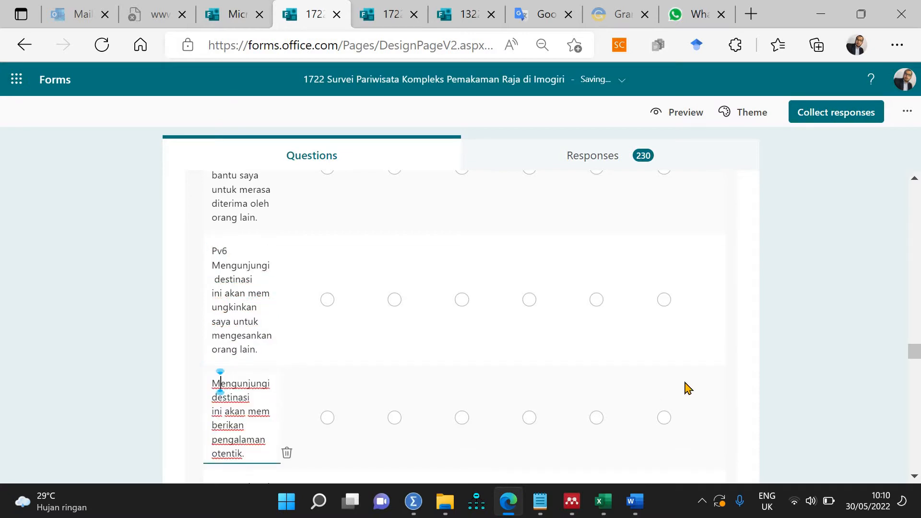
pyautogui.write('Pv')
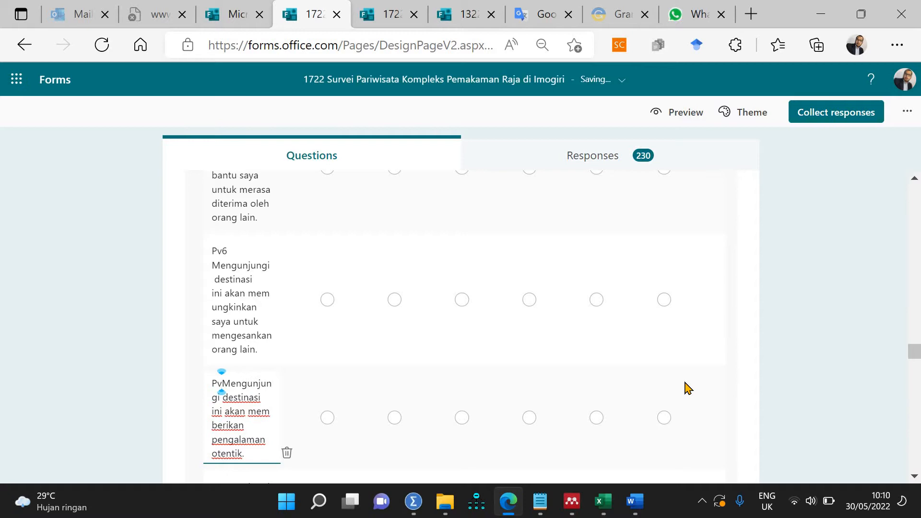
pyautogui.write('7')
pyautogui.scroll(-4, 156, 245)
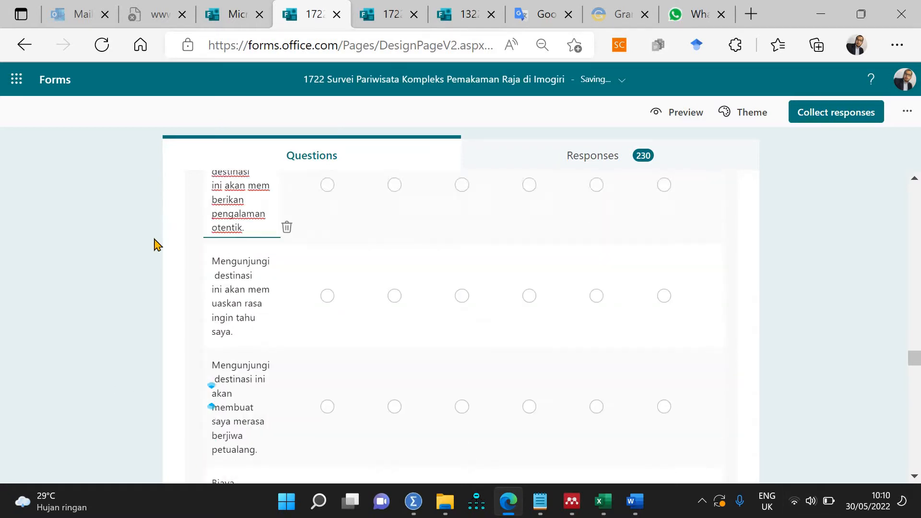
pyautogui.scroll(-1, 156, 244)
pyautogui.click(229, 241)
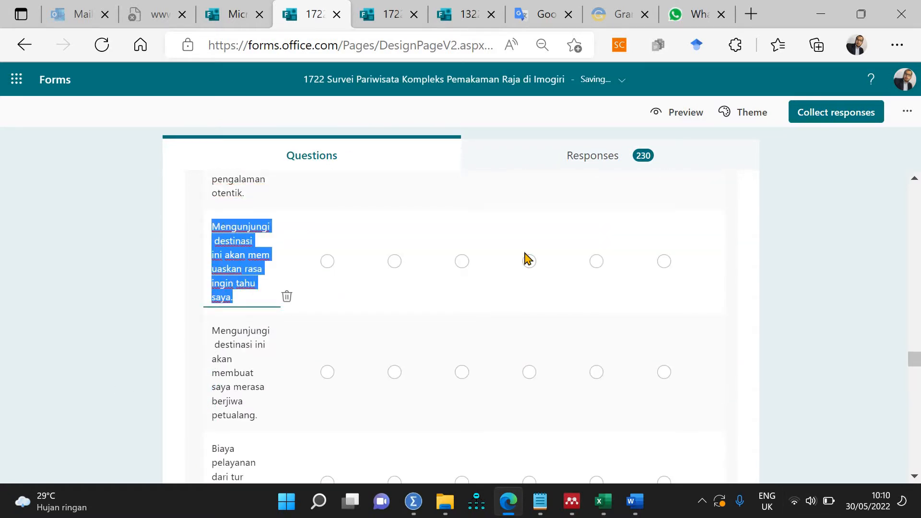
pyautogui.press('Left')
pyautogui.write('Pv8')
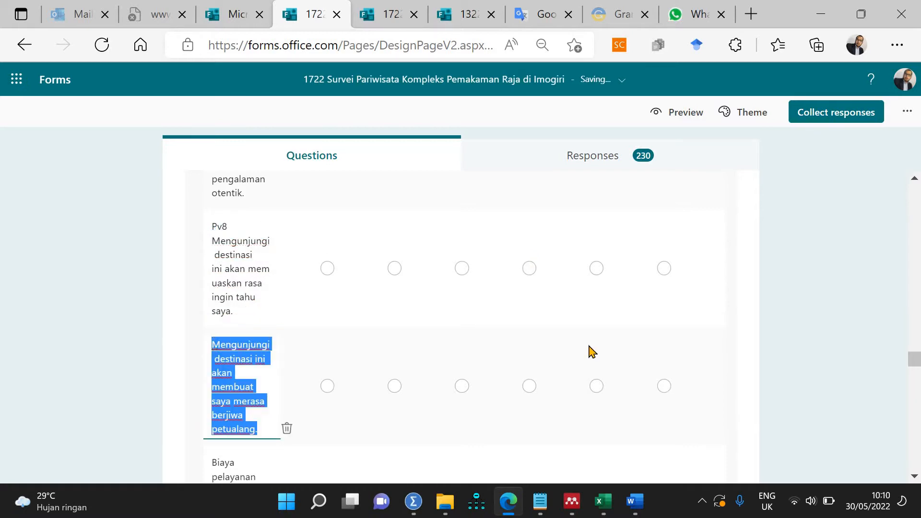
# Step: Prefix the adventurous-spirit and tour-cost statements with Pv9 and Pv10
pyautogui.press('Left')
pyautogui.write('Pv9')
pyautogui.press('Return')
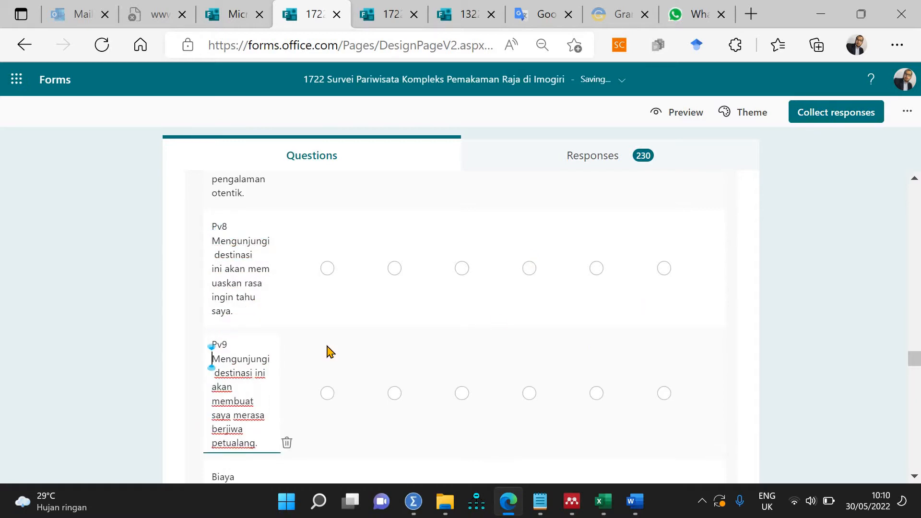
pyautogui.scroll(-3, 211, 271)
pyautogui.scroll(-3, 211, 271)
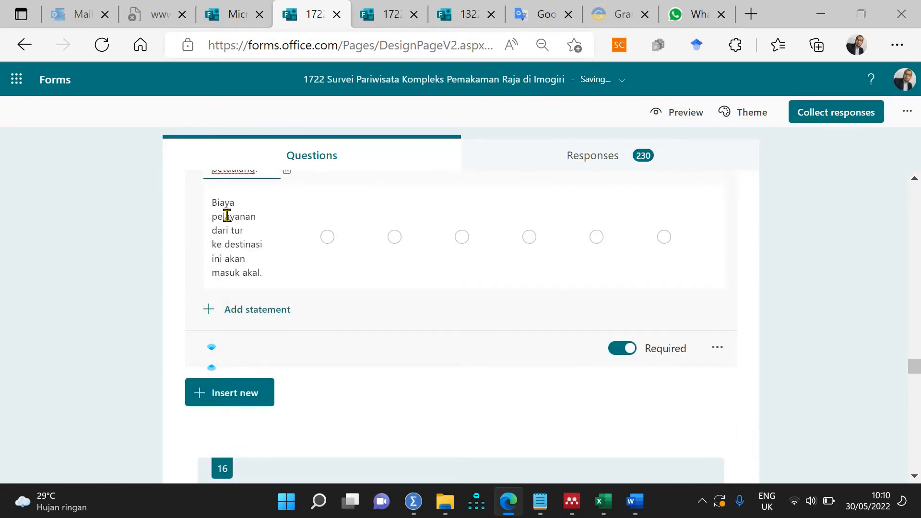
pyautogui.click(218, 202)
pyautogui.press('Left')
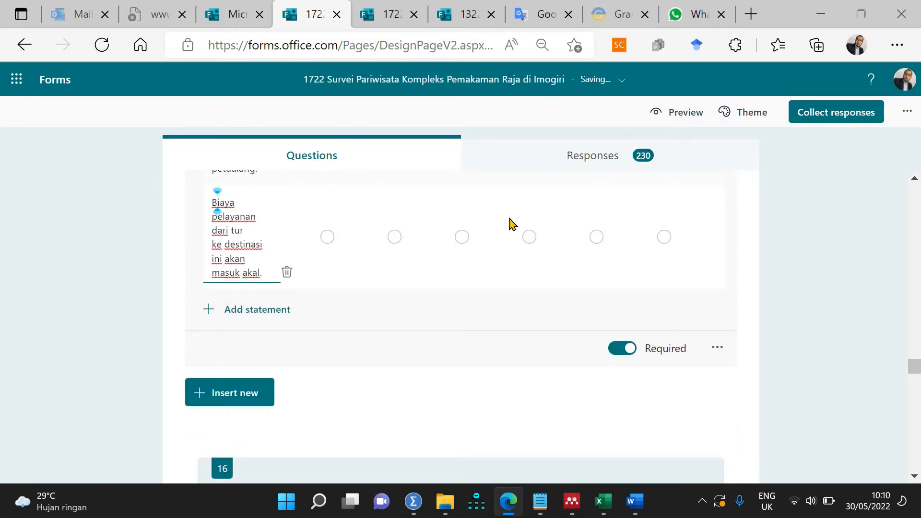
pyautogui.write('Pv10')
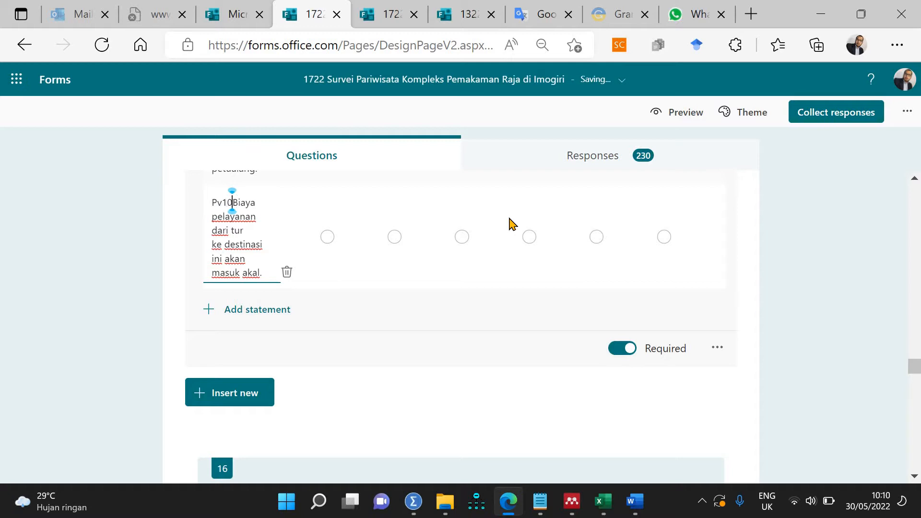
pyautogui.scroll(15, 415, 412)
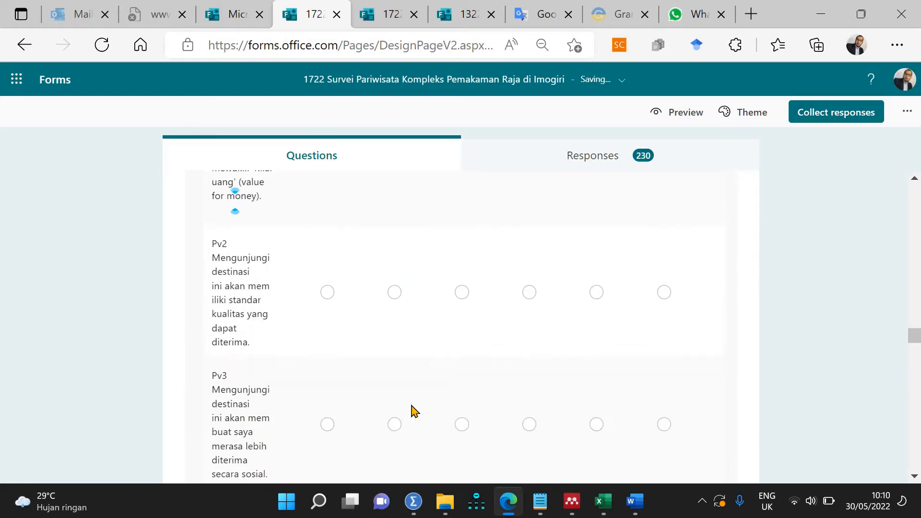
# Step: In question 13, prefix the first two novelty statements with Ns1 and Ns2
pyautogui.scroll(10, 412, 411)
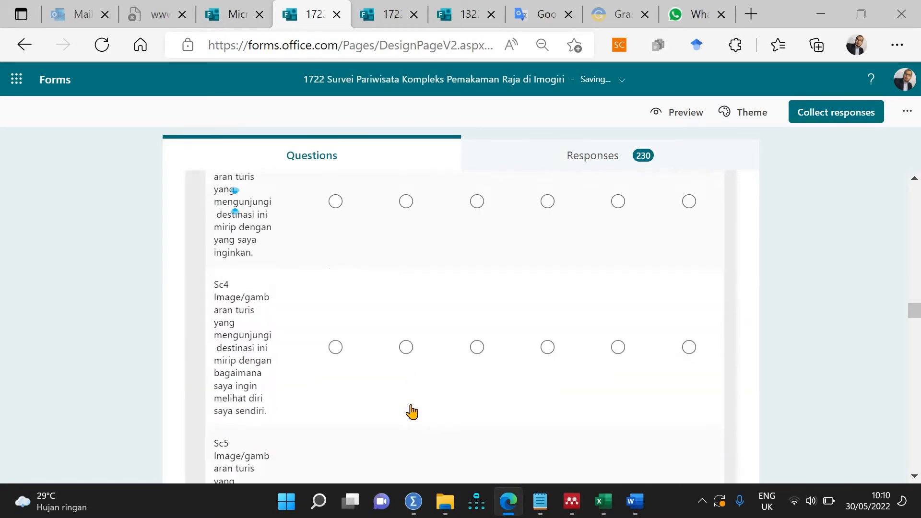
pyautogui.scroll(8, 412, 412)
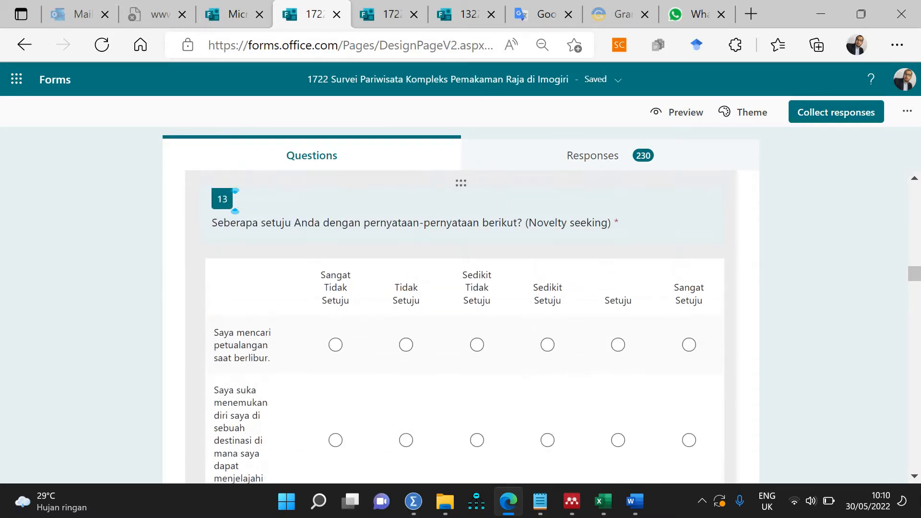
pyautogui.click(232, 329)
pyautogui.click(214, 321)
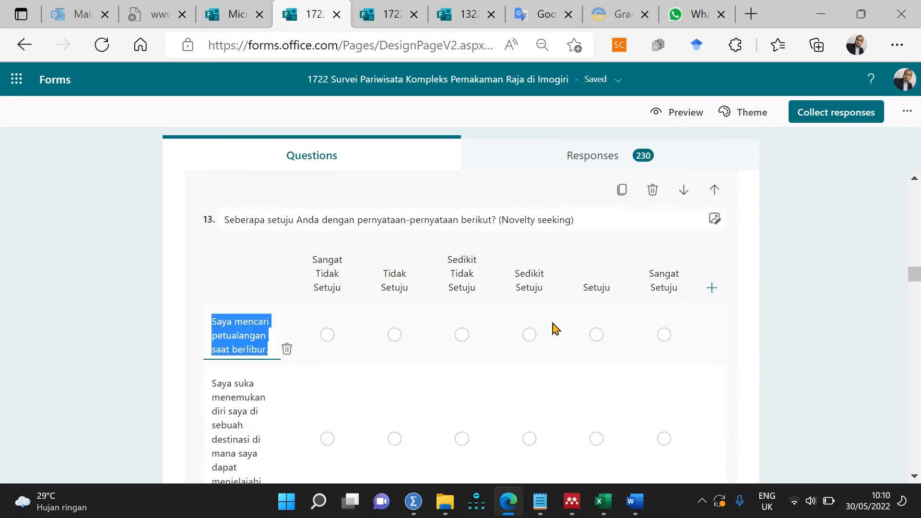
pyautogui.write('Ns1')
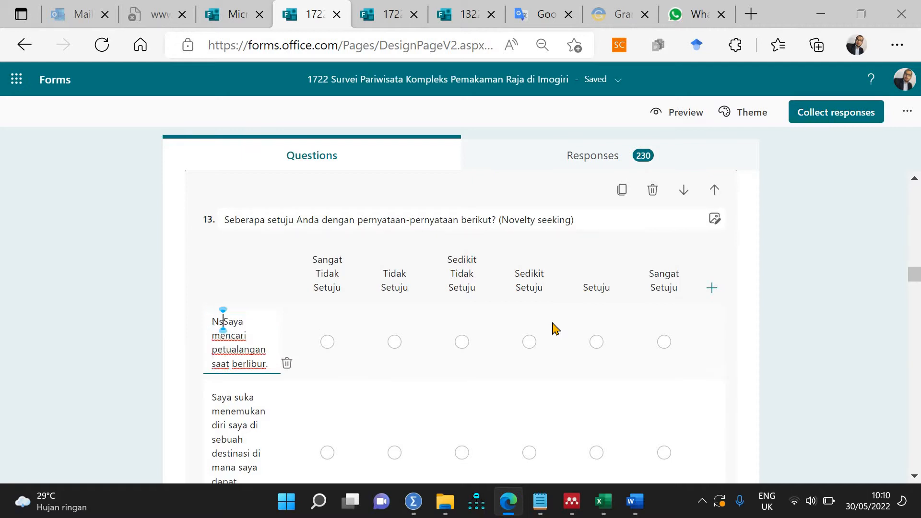
pyautogui.click(217, 371)
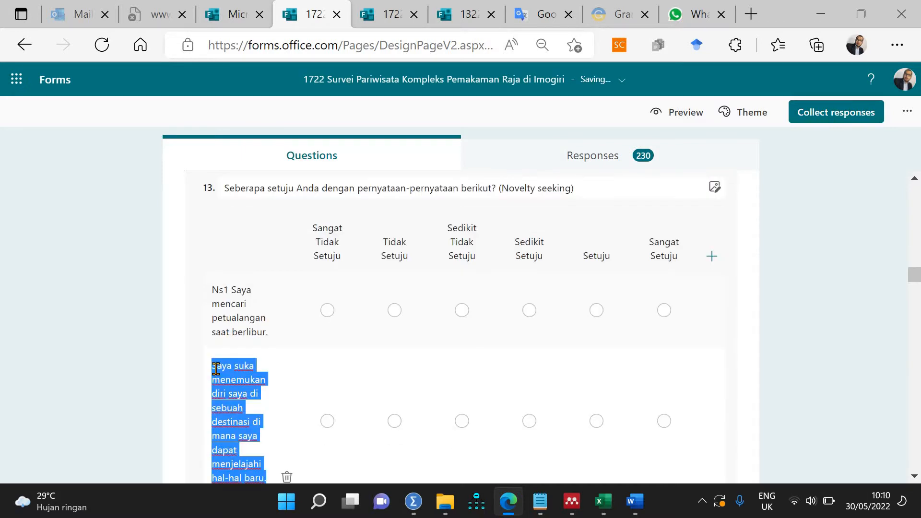
pyautogui.write('Ns2')
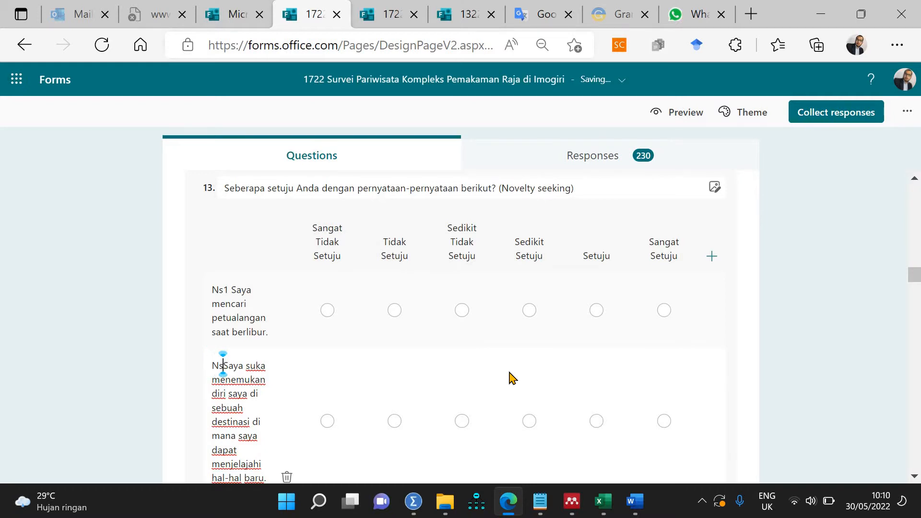
# Step: Prefix the new-and-different and changing-surroundings statements with Ns3 and Ns4, fixing the capitalisation
pyautogui.scroll(-5, 241, 274)
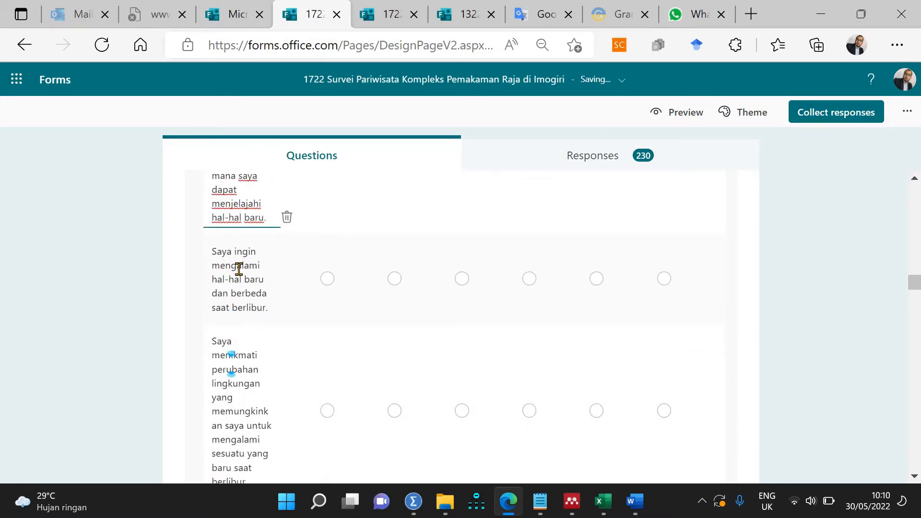
pyautogui.click(236, 263)
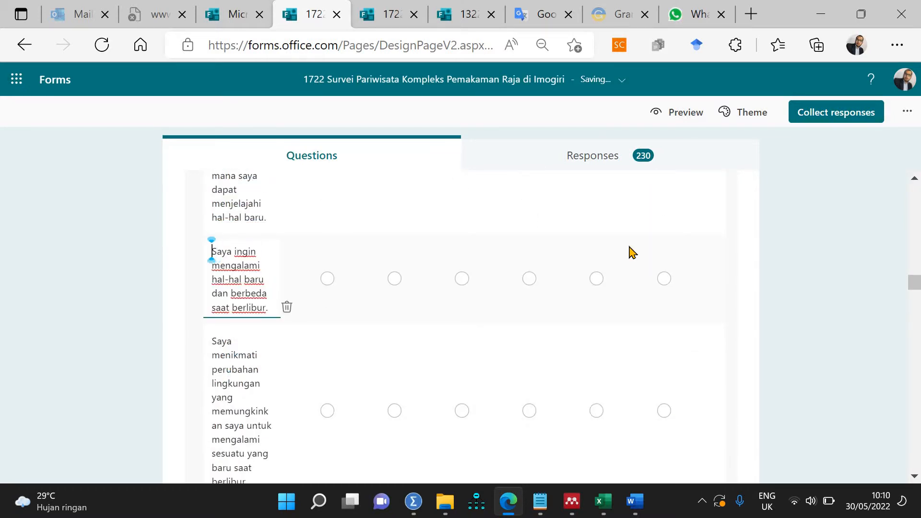
pyautogui.write('Ns3')
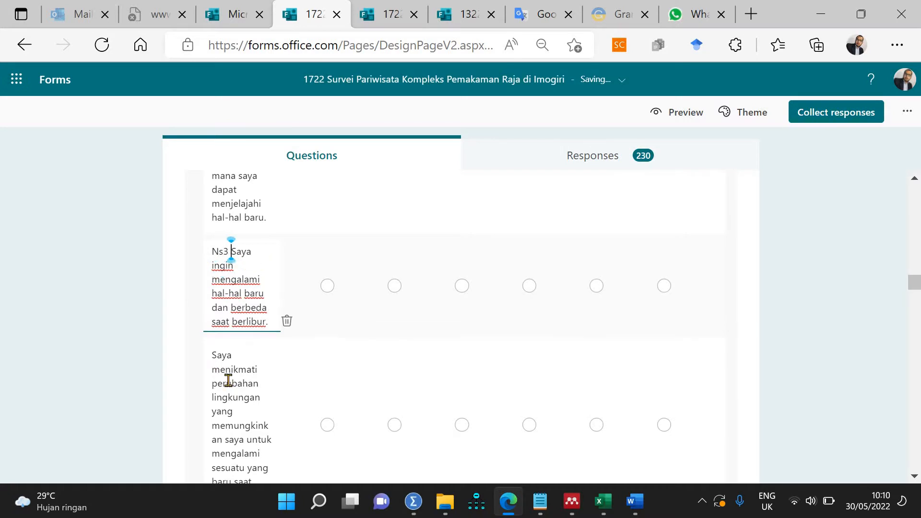
pyautogui.click(227, 378)
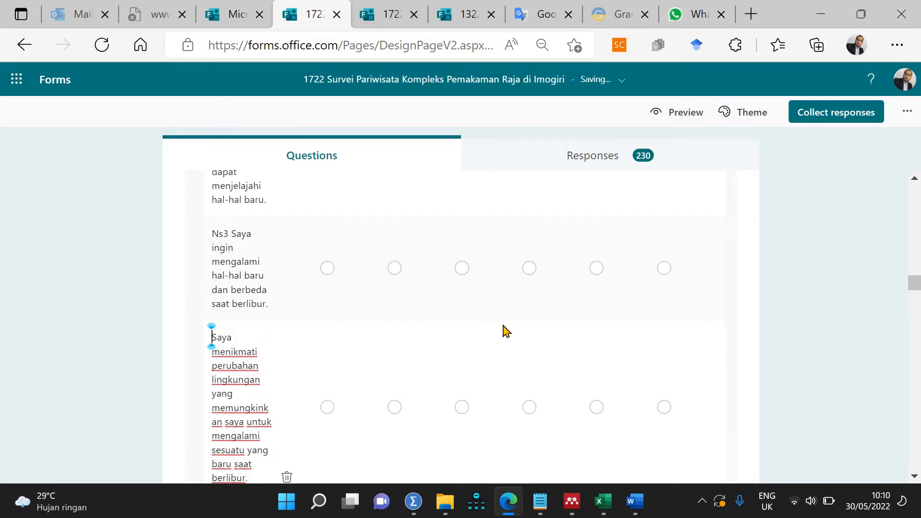
pyautogui.write('NS4')
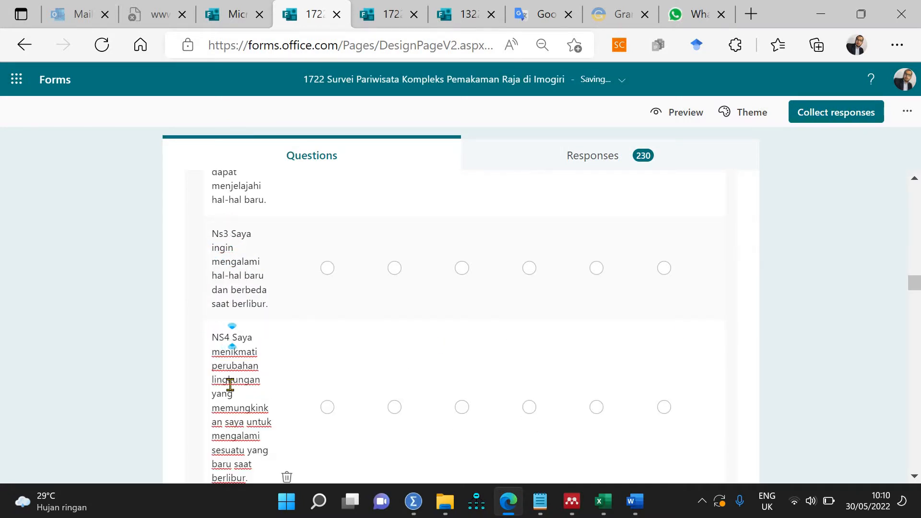
pyautogui.press('BackSpace')
pyautogui.press('BackSpace')
pyautogui.press('BackSpace')
pyautogui.write('s')
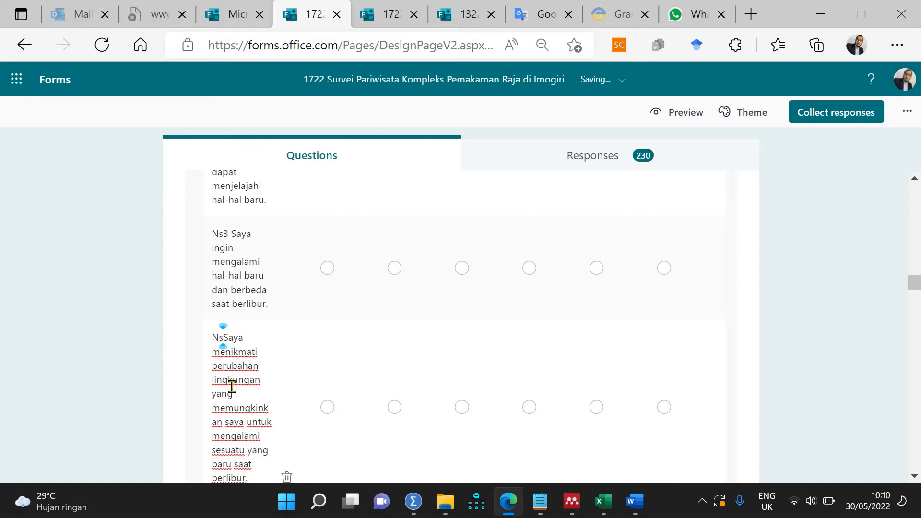
# Step: Put Ns5 before 'Liburan yang ideal' and Ns6 before 'Saya suka bepergian'
pyautogui.scroll(-5, 216, 257)
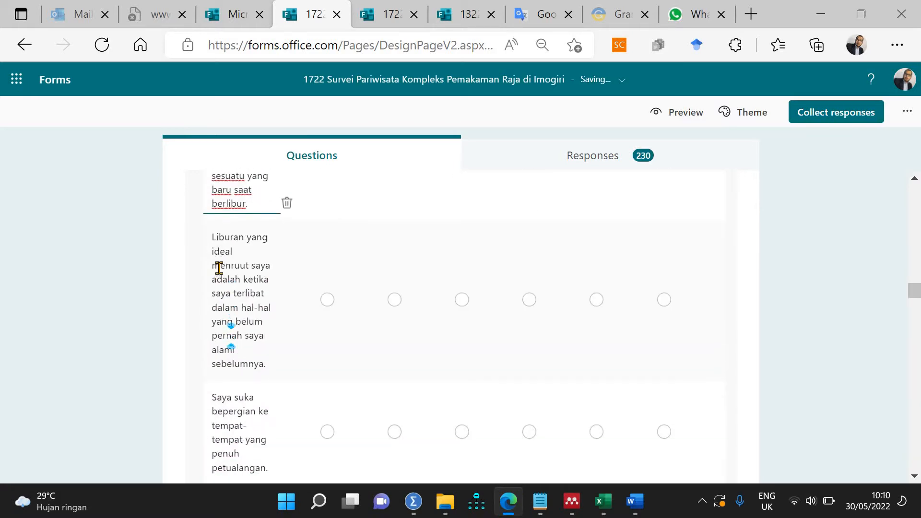
pyautogui.click(222, 243)
pyautogui.click(221, 241)
pyautogui.press('Left')
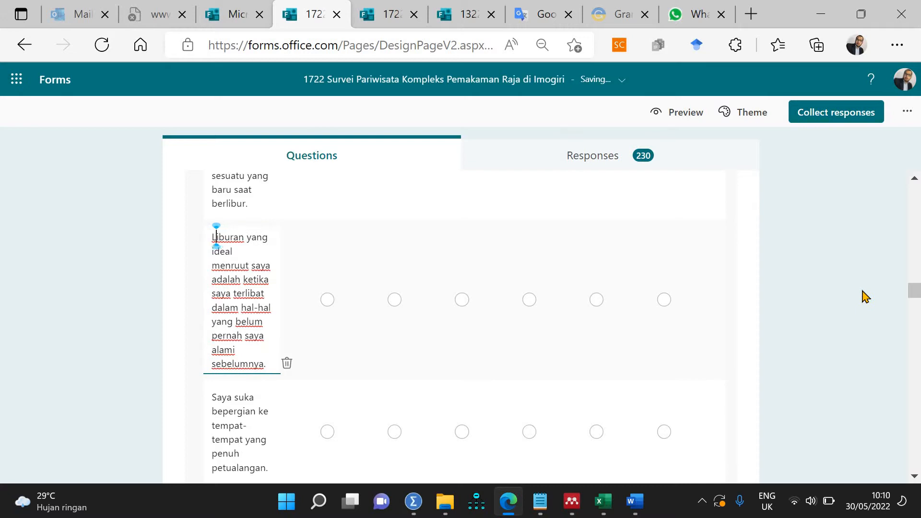
pyautogui.write('Ns')
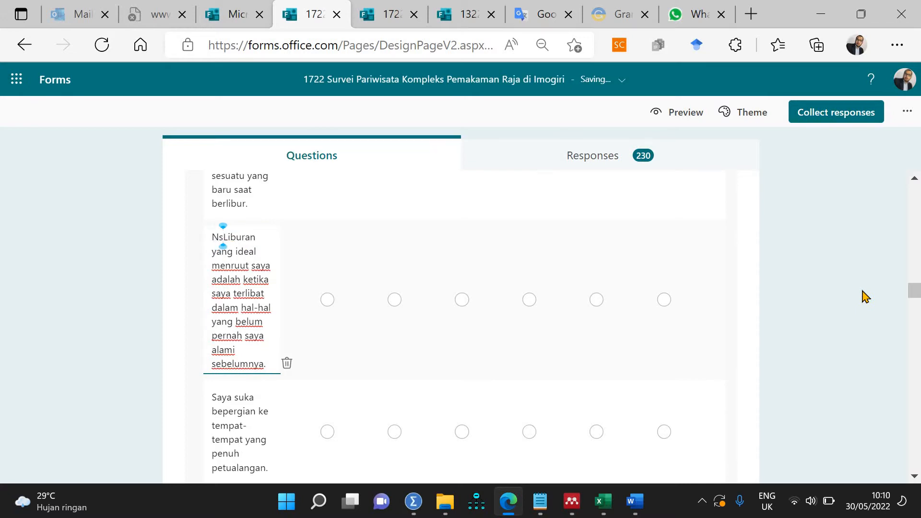
pyautogui.write('5')
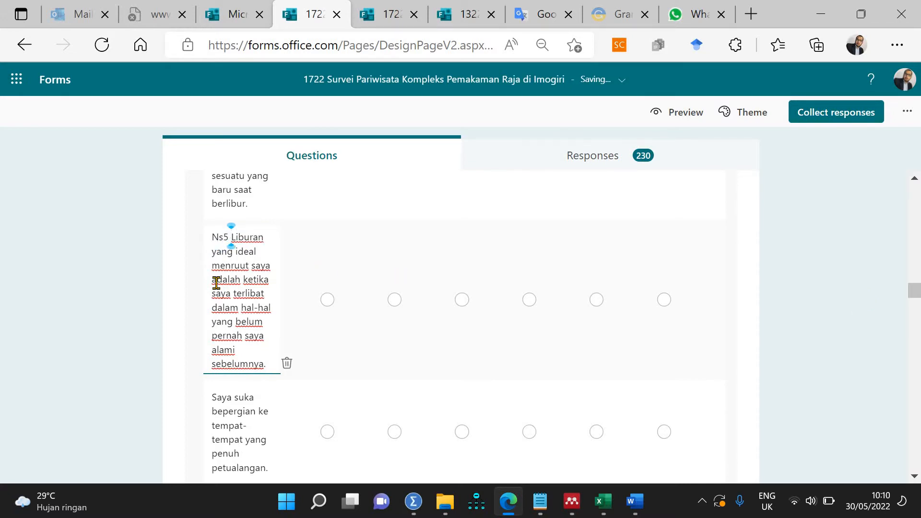
pyautogui.scroll(5, 216, 283)
pyautogui.scroll(-5, 217, 283)
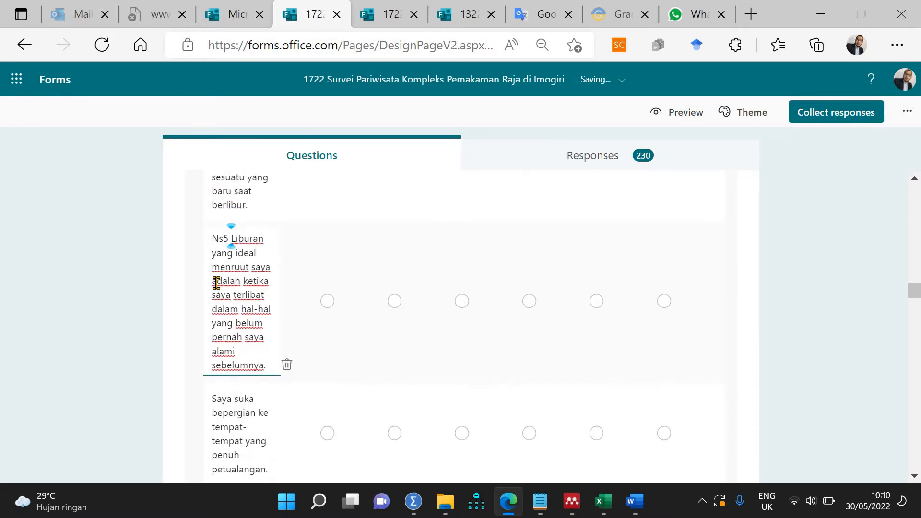
pyautogui.scroll(-5, 216, 288)
pyautogui.scroll(5, 216, 288)
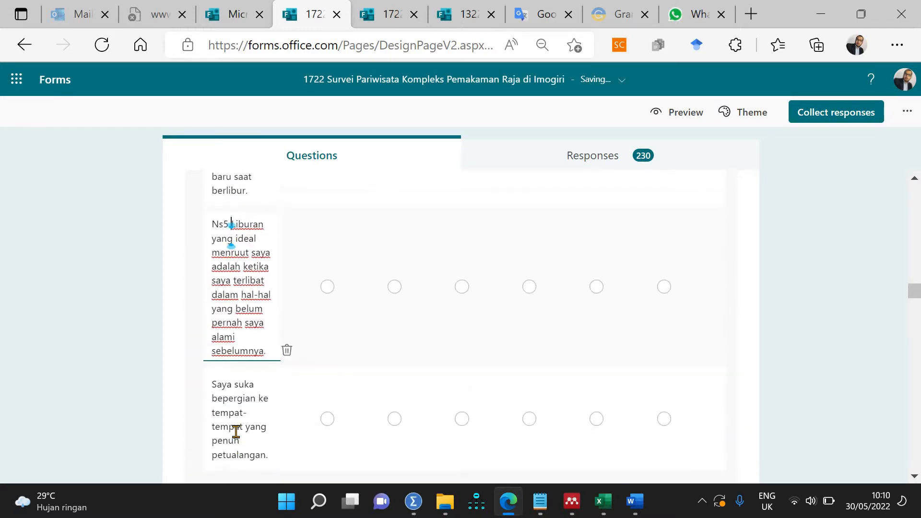
pyautogui.click(217, 393)
pyautogui.press('Left')
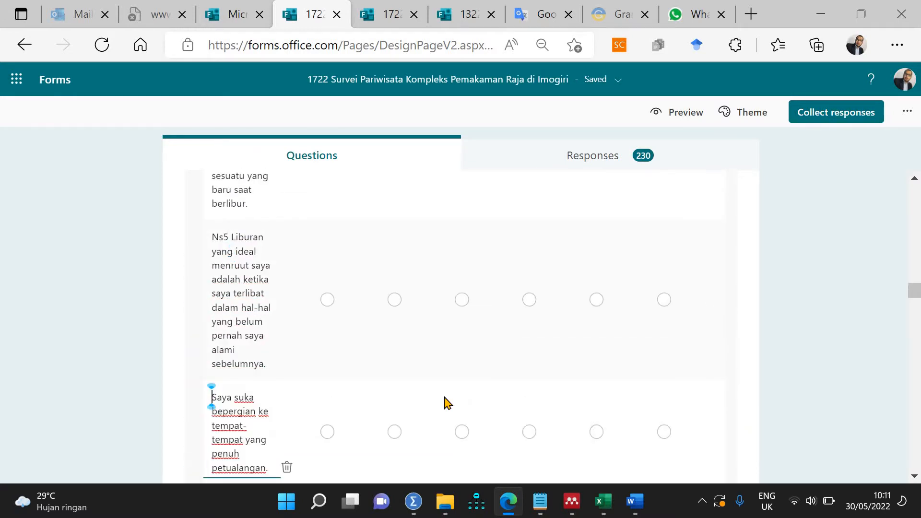
pyautogui.write('Ns6')
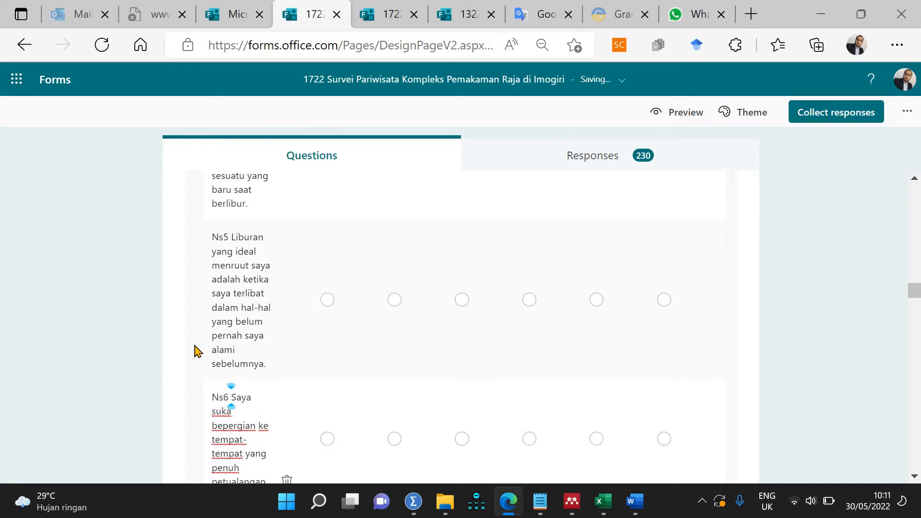
pyautogui.scroll(20, 195, 351)
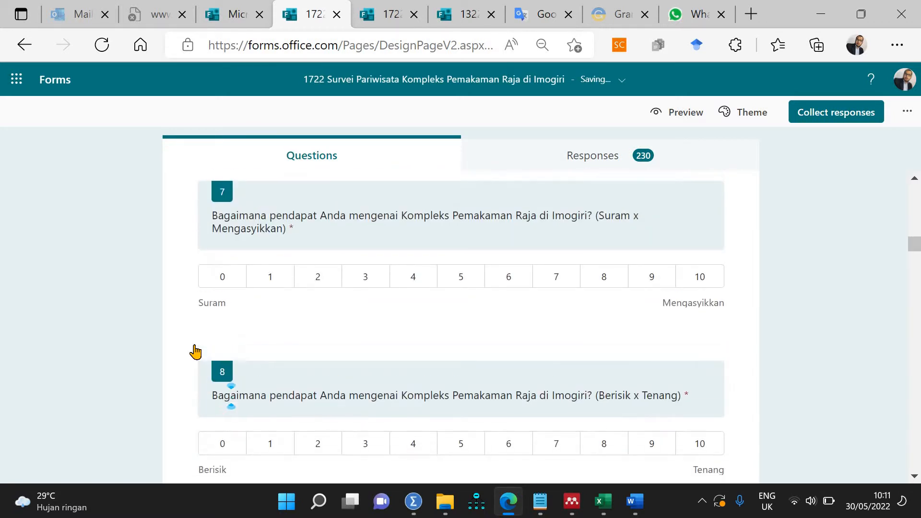
pyautogui.scroll(20, 196, 351)
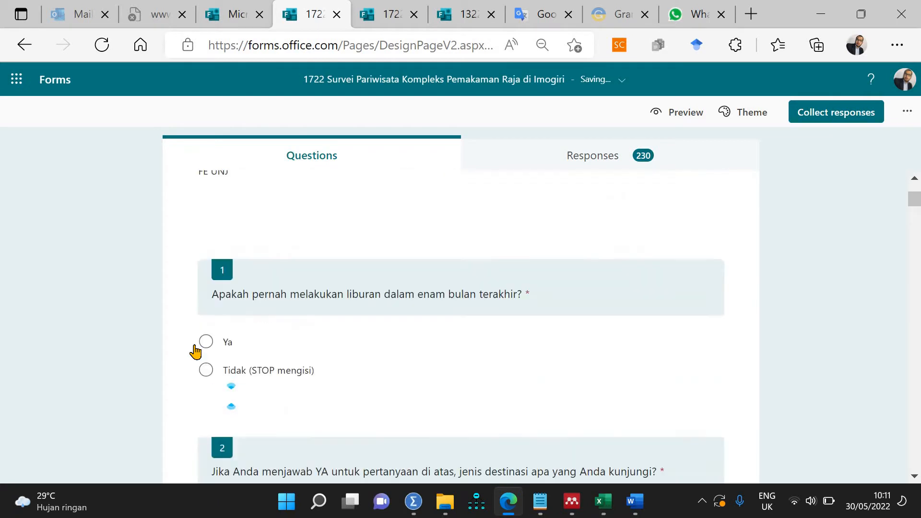
pyautogui.scroll(-15, 196, 352)
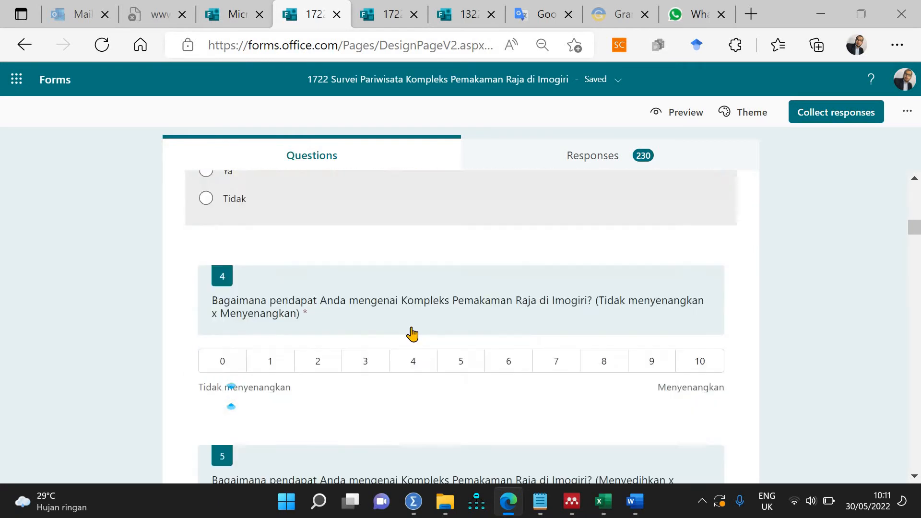
pyautogui.scroll(-1, 412, 335)
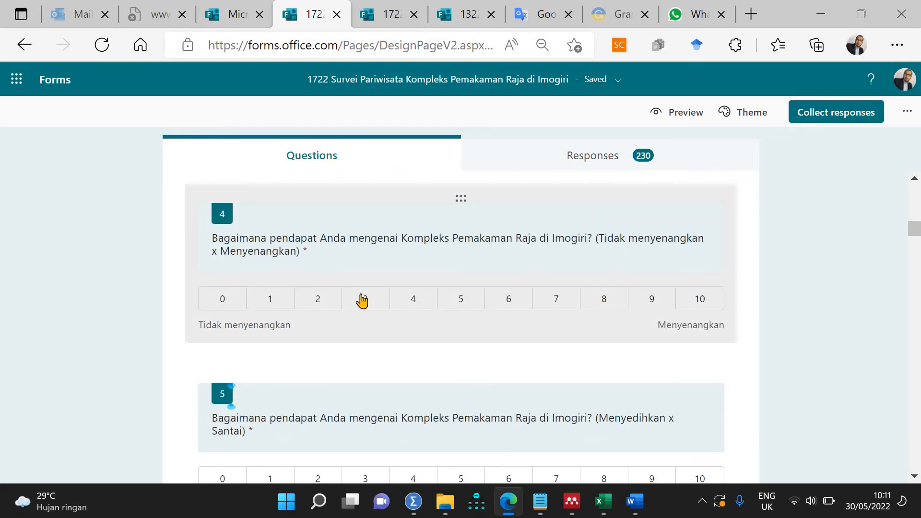
pyautogui.click(283, 243)
pyautogui.tripleClick(325, 240)
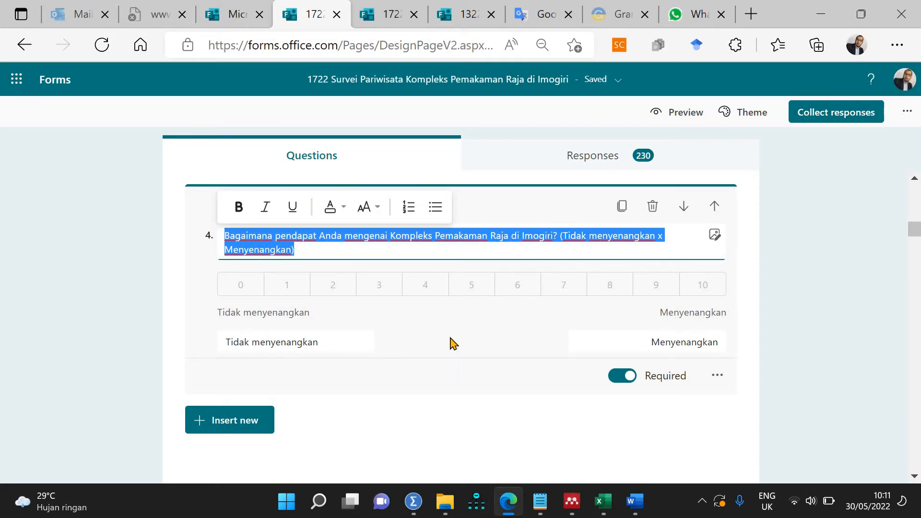
pyautogui.scroll(5, 453, 343)
pyautogui.scroll(-5, 452, 343)
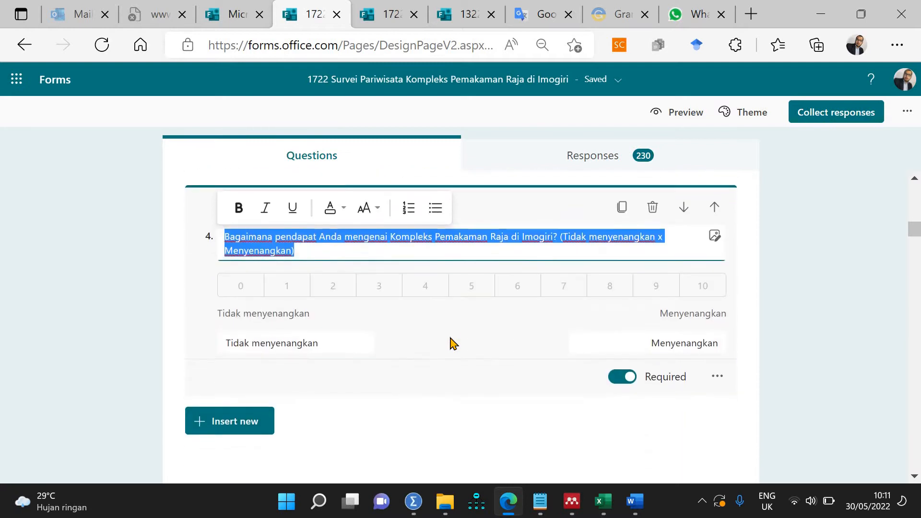
pyautogui.scroll(-4, 452, 343)
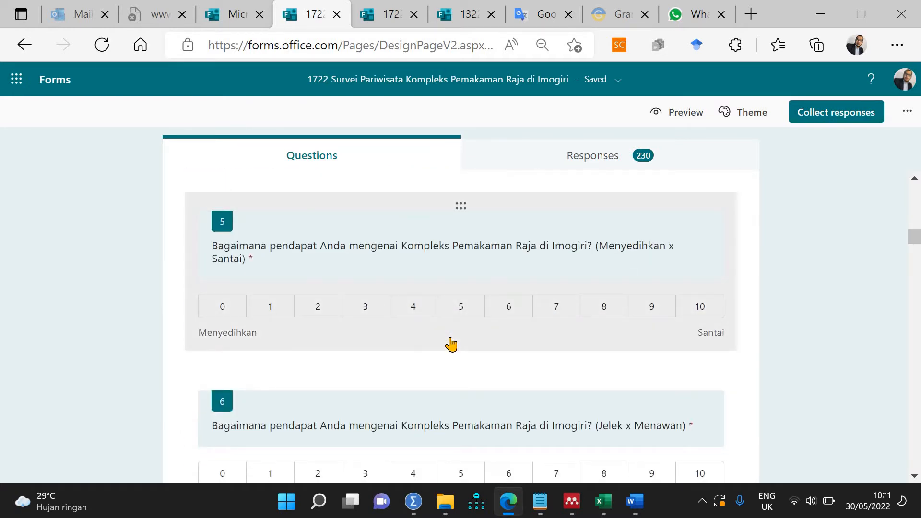
pyautogui.scroll(-20, 451, 343)
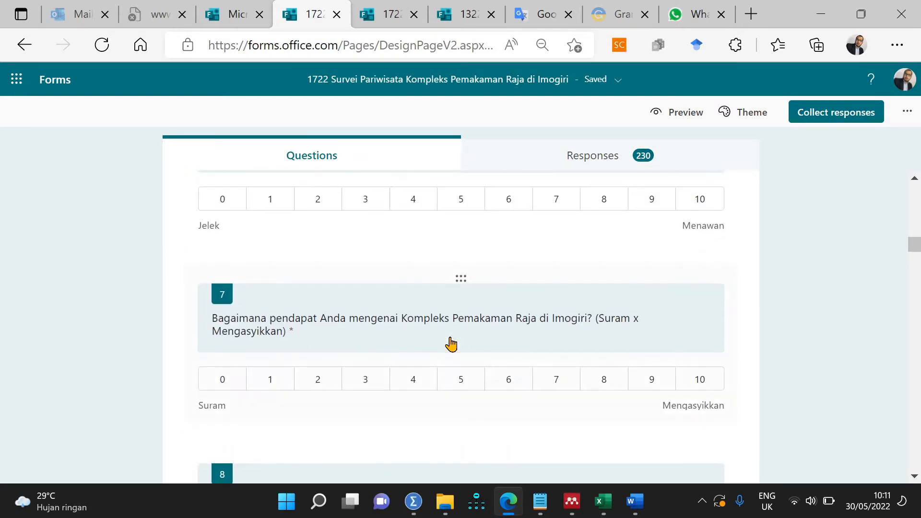
pyautogui.scroll(-15, 451, 343)
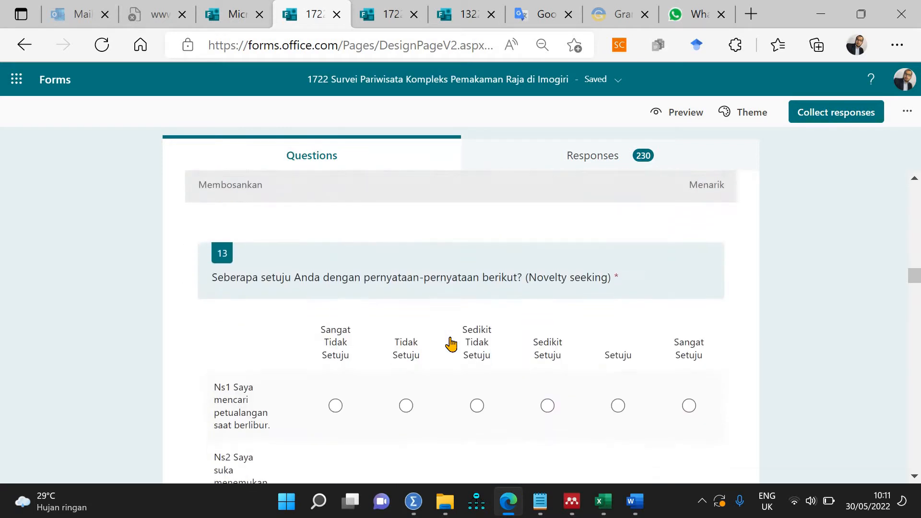
pyautogui.scroll(-8, 451, 344)
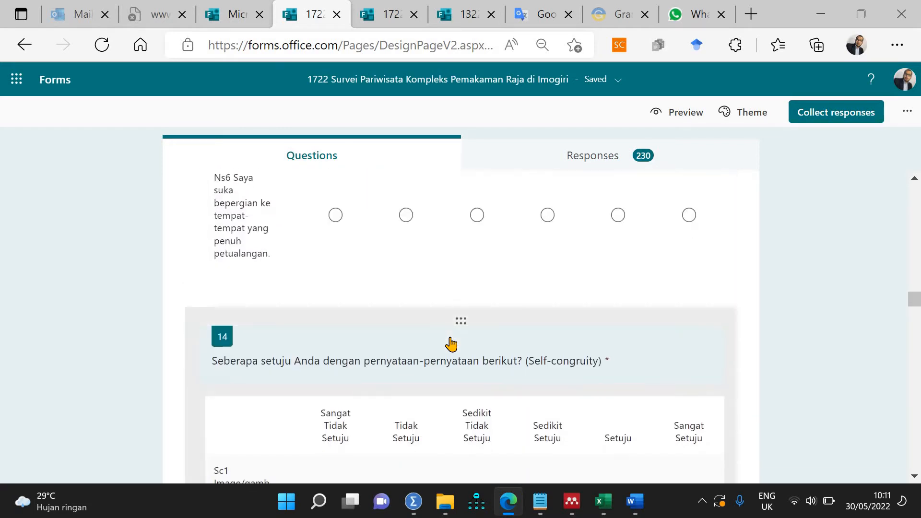
pyautogui.scroll(6, 419, 351)
pyautogui.scroll(15, 303, 430)
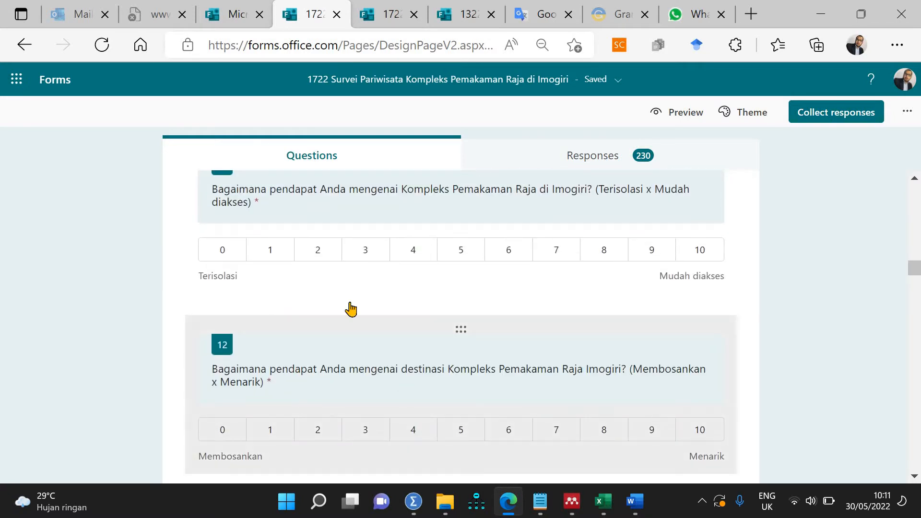
pyautogui.scroll(-5, 350, 309)
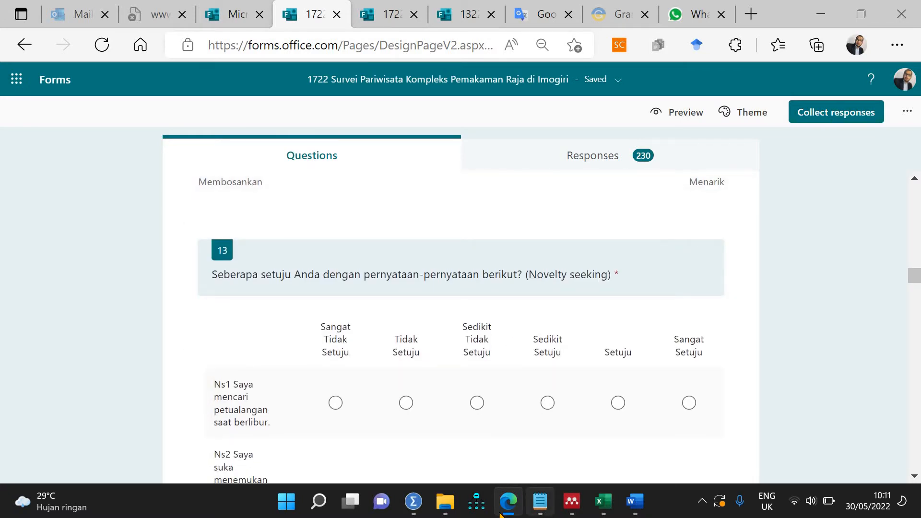
pyautogui.moveTo(415, 509)
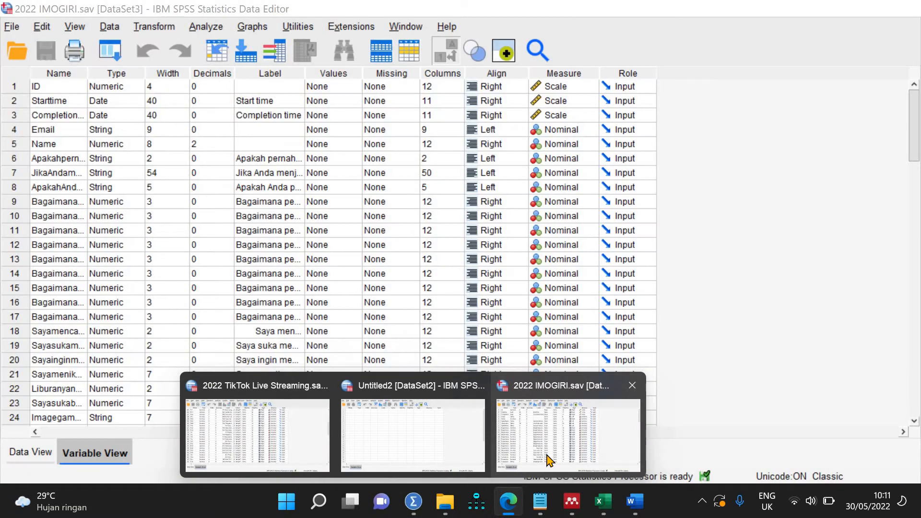
# Step: In the 2022 IMOGIRI.sav window, rename rows 9–11 to At1, At2 and At3
pyautogui.click(547, 456)
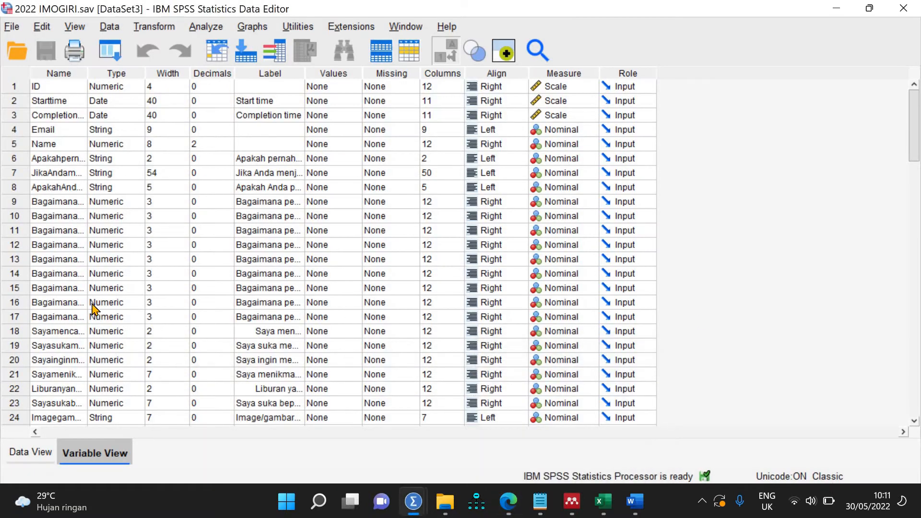
pyautogui.click(66, 201)
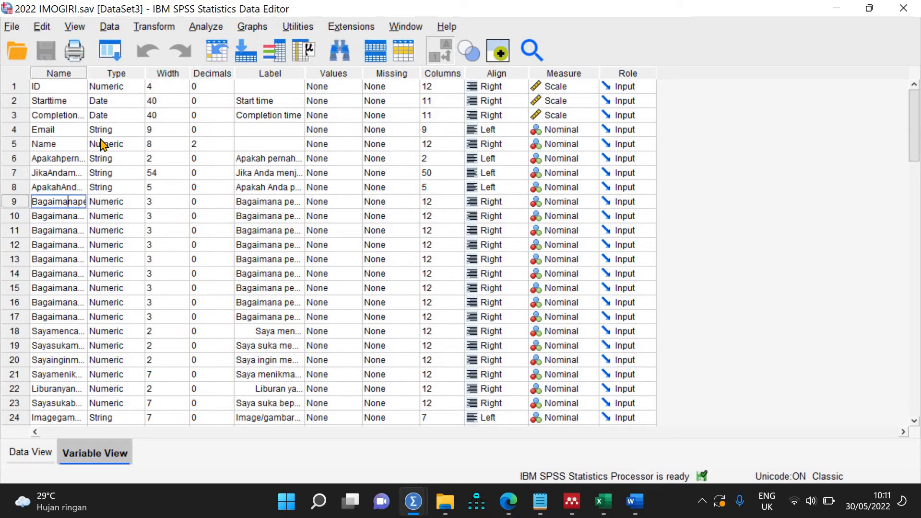
pyautogui.moveTo(129, 78); pyautogui.dragTo(128, 79)
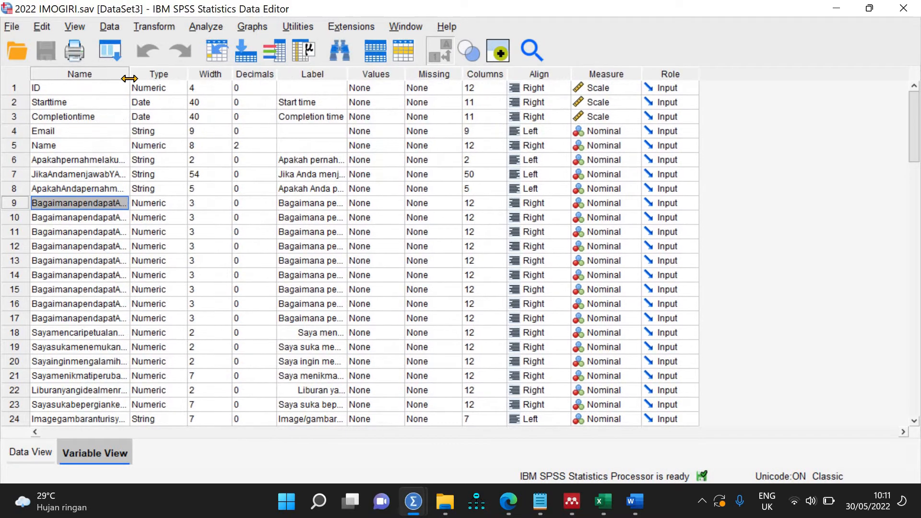
pyautogui.write('At1')
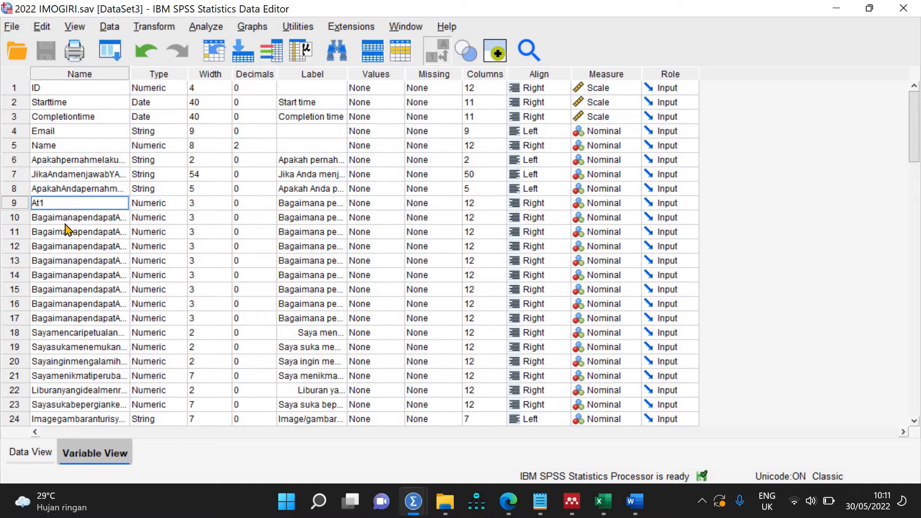
pyautogui.click(65, 222)
pyautogui.doubleClick(65, 220)
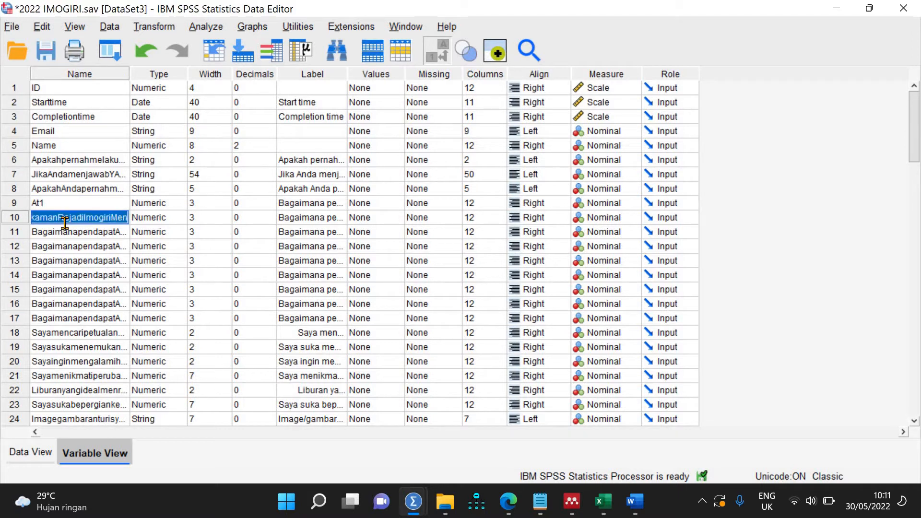
pyautogui.write('At2')
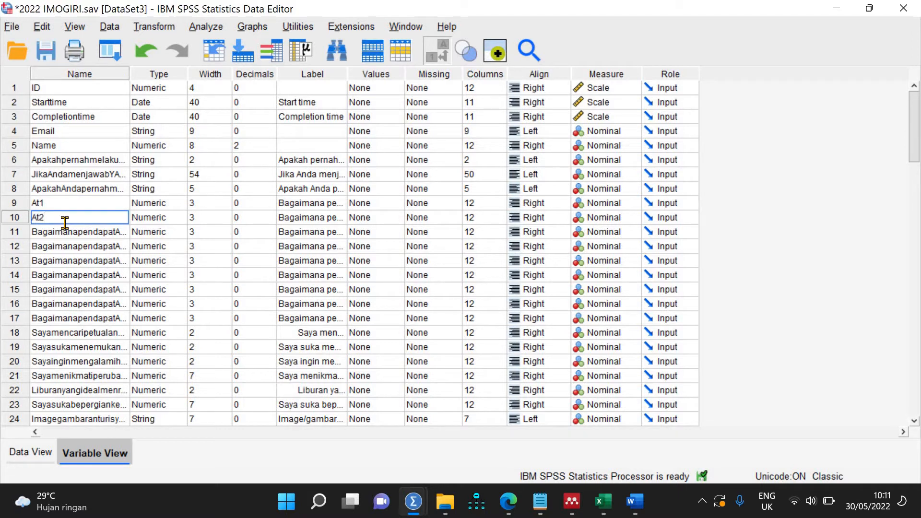
pyautogui.click(67, 235)
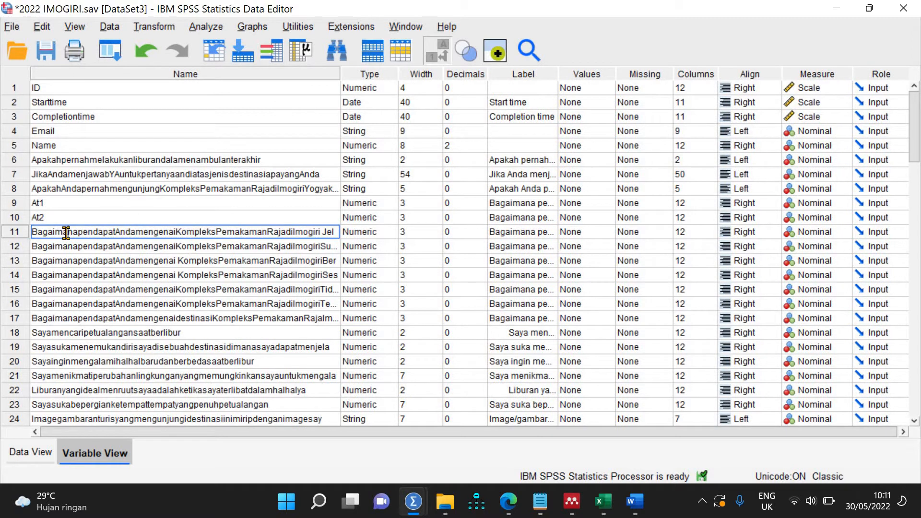
pyautogui.doubleClick(66, 232)
pyautogui.write('At3')
pyautogui.press('Return')
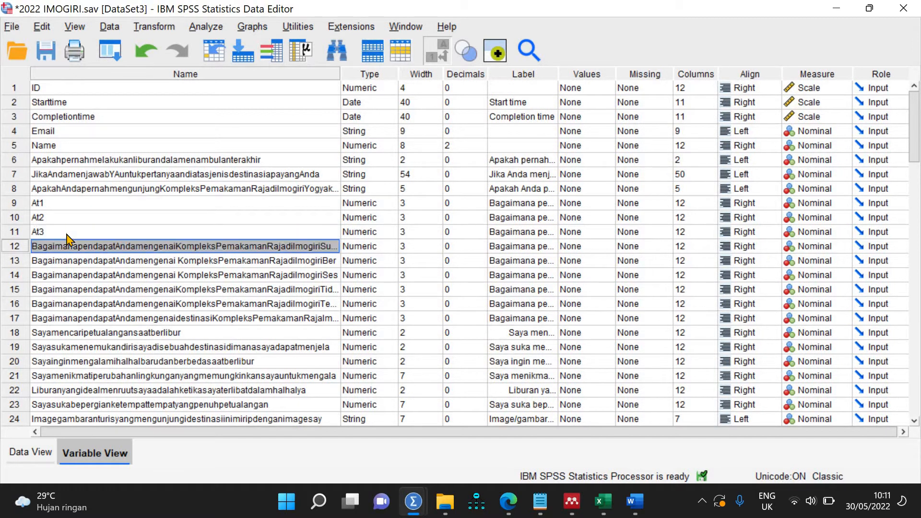
# Step: Rename rows 12–17 to At4 through At9
pyautogui.write('At4')
pyautogui.press('Return')
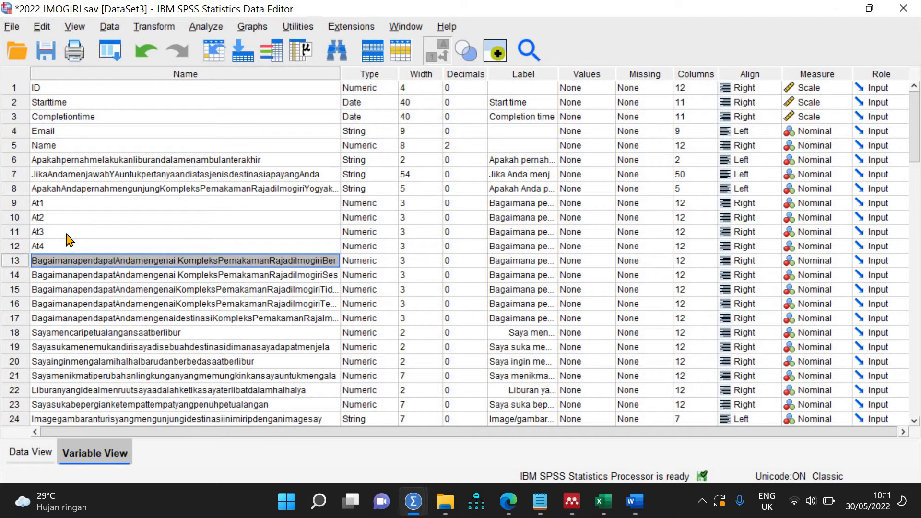
pyautogui.write('At5')
pyautogui.press('Return')
pyautogui.write('A')
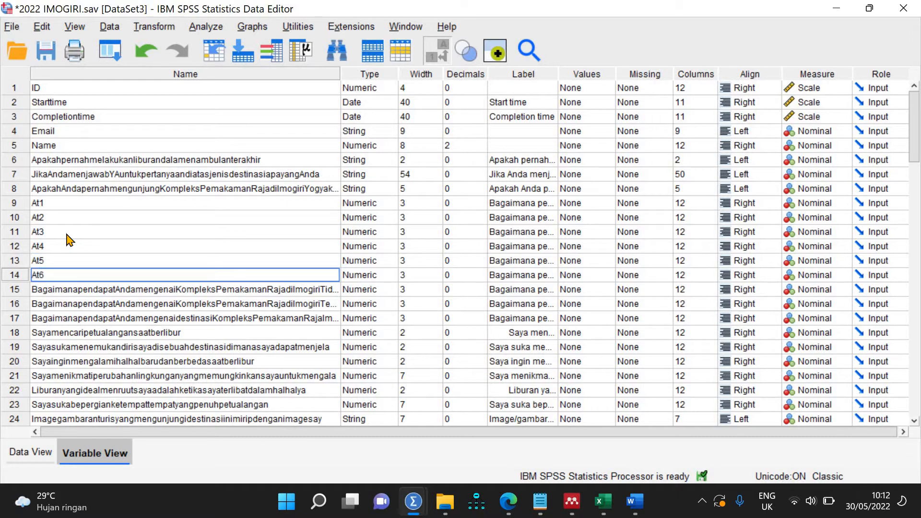
pyautogui.press('Return')
pyautogui.write('At7')
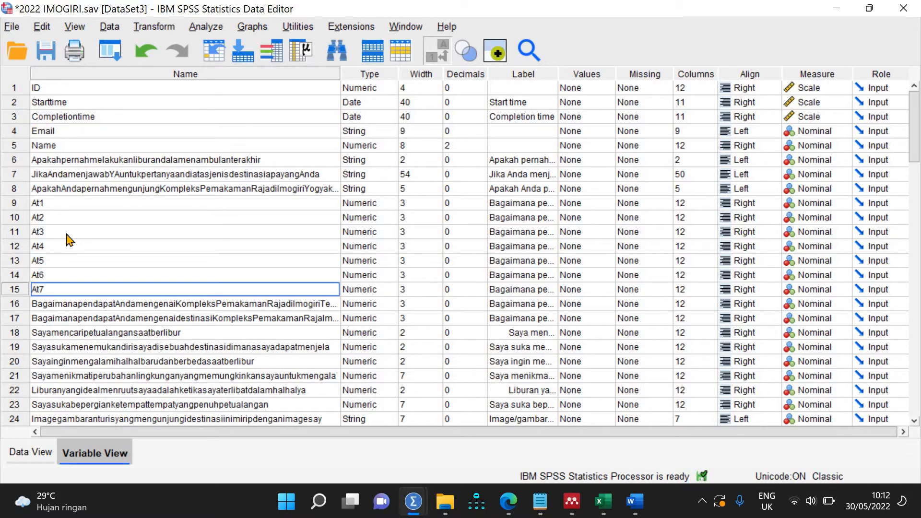
pyautogui.press('Return')
pyautogui.write('At8')
pyautogui.press('Return')
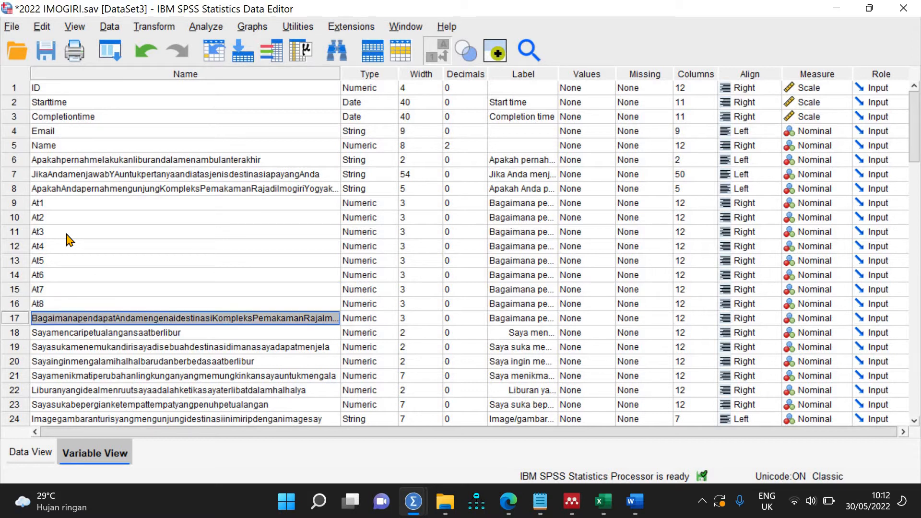
pyautogui.write('At9')
pyautogui.press('Return')
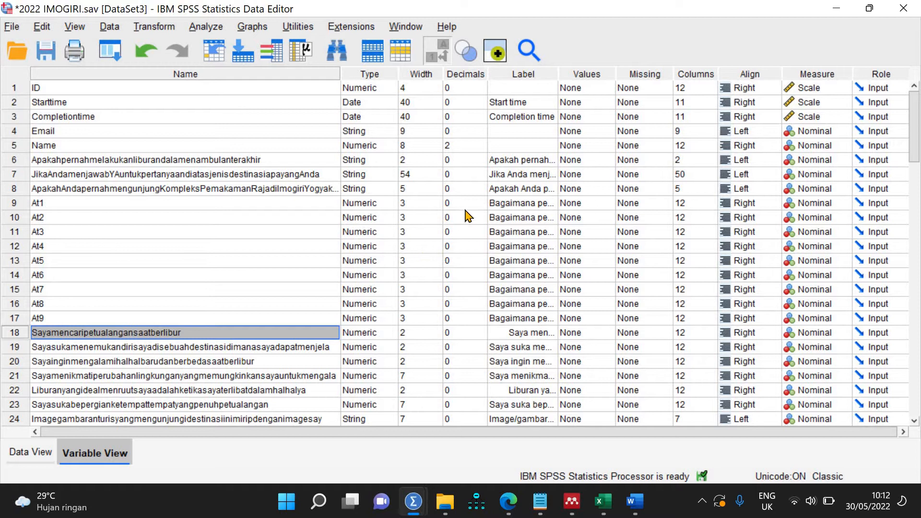
# Step: Widen the Label column and prefix the labels of At1–At3 with At1, At2, At3
pyautogui.doubleClick(492, 203)
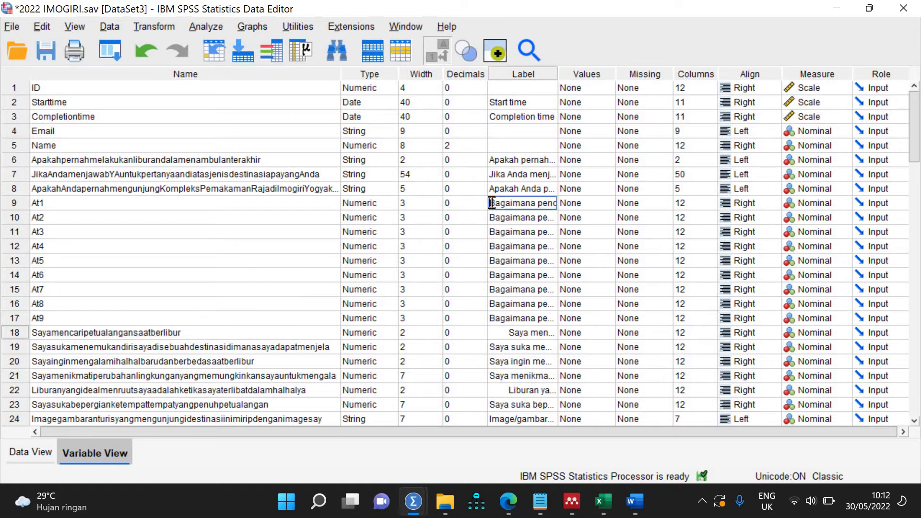
pyautogui.click(797, 250)
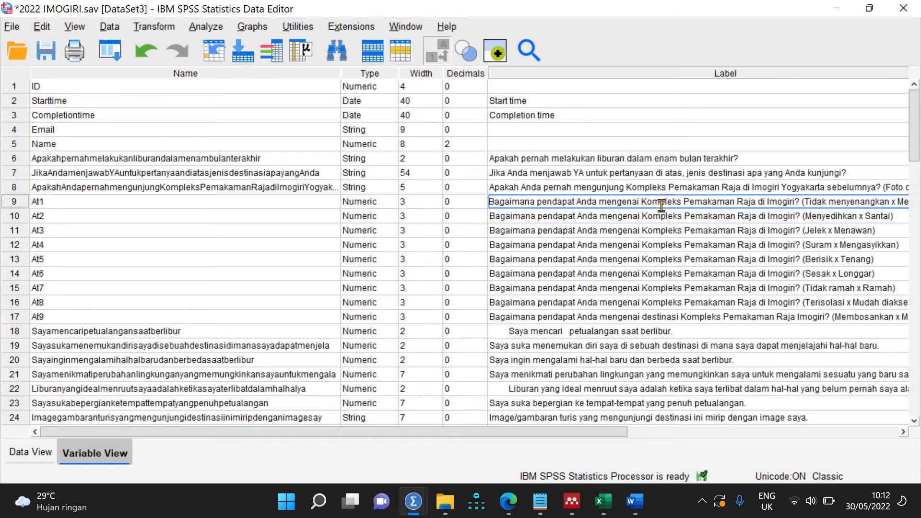
pyautogui.press('Home')
pyautogui.write('At1')
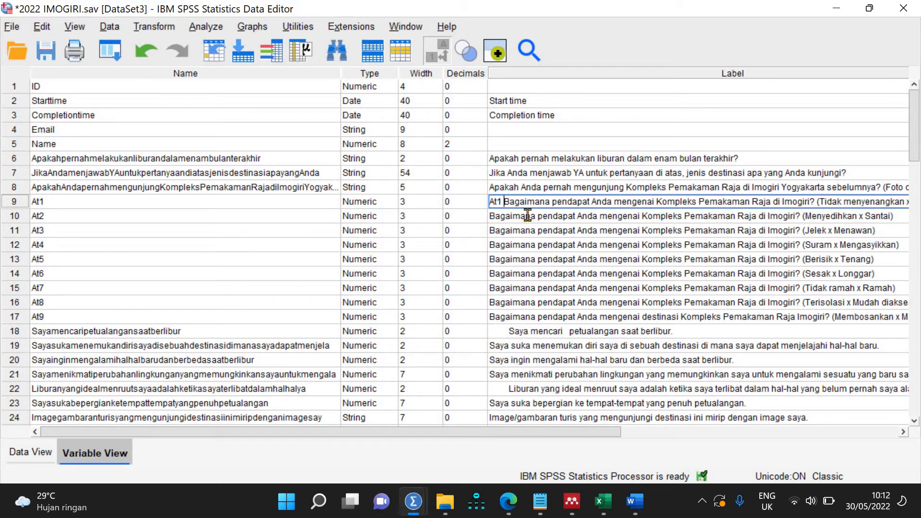
pyautogui.click(528, 216)
pyautogui.doubleClick(528, 216)
pyautogui.press('Home')
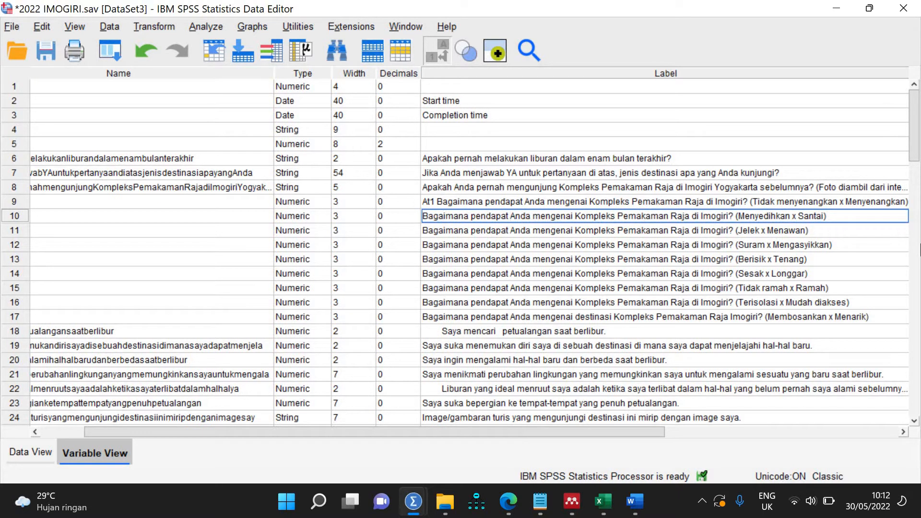
pyautogui.write('At')
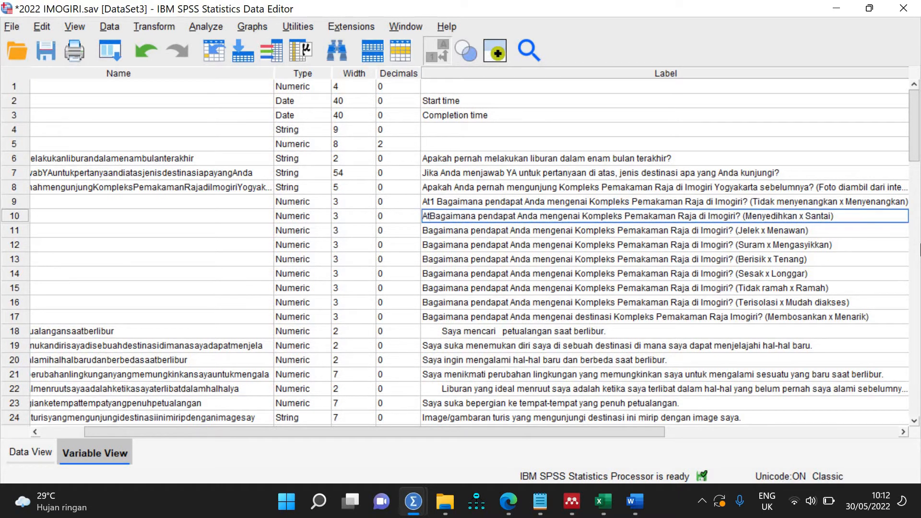
pyautogui.write('2')
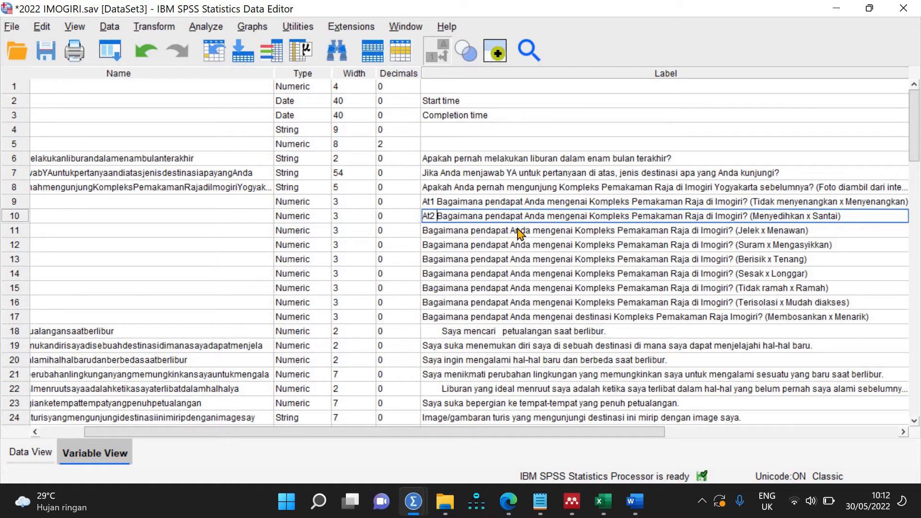
pyautogui.doubleClick(520, 231)
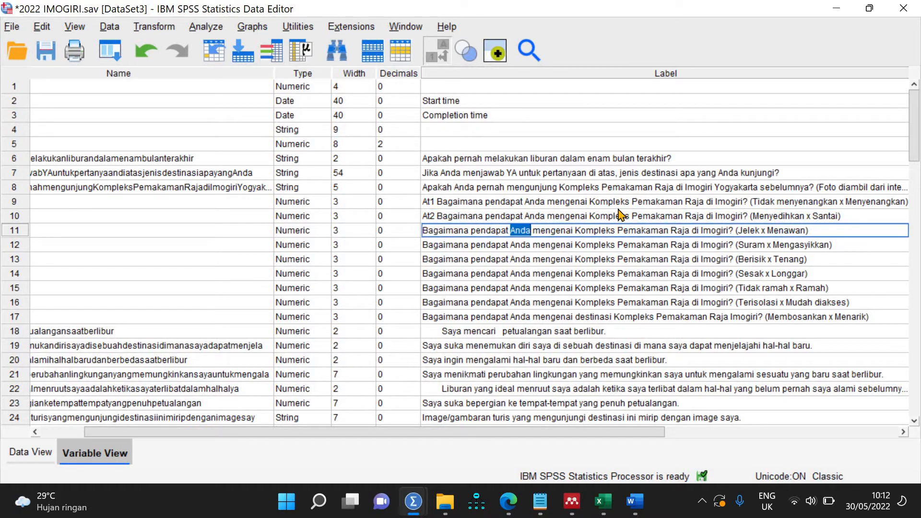
pyautogui.press('Home')
pyautogui.write('At3')
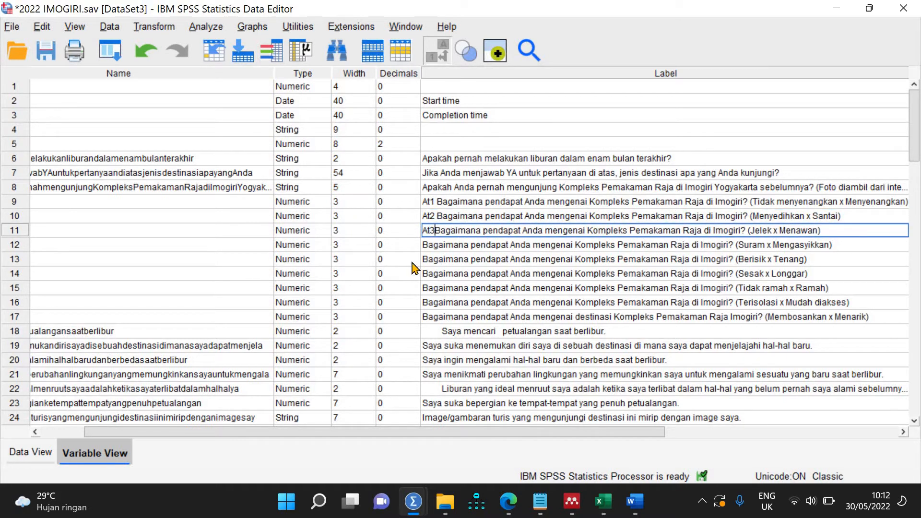
# Step: Prefix the labels of At4–At6 with their codes At4, At5, At6
pyautogui.click(418, 247)
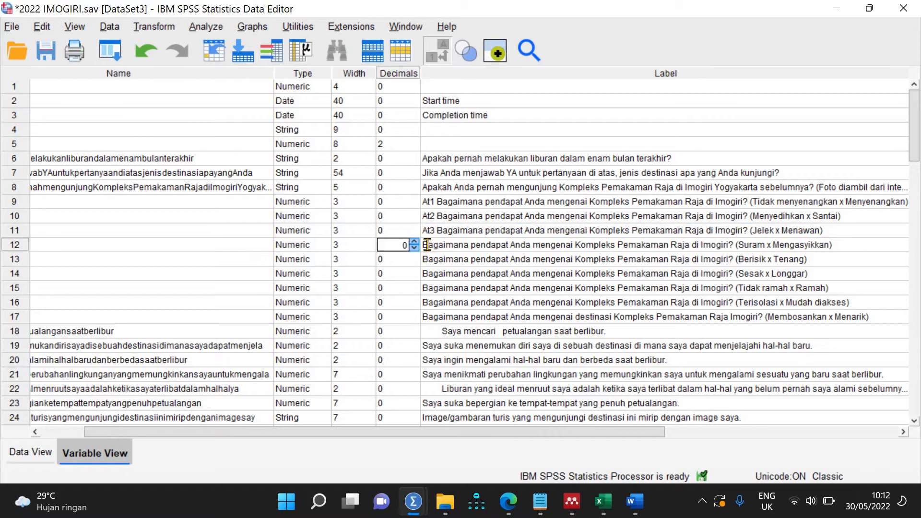
pyautogui.click(427, 245)
pyautogui.doubleClick(427, 245)
pyautogui.press('Home')
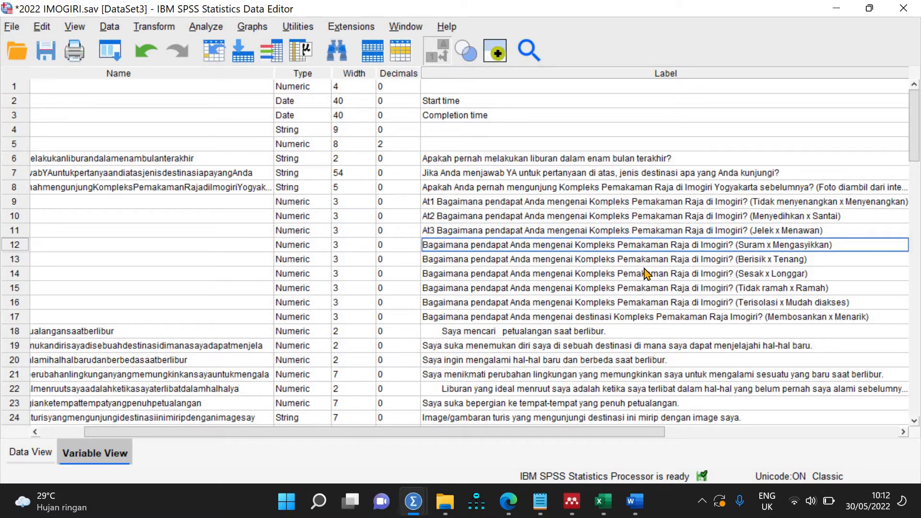
pyautogui.write('At4')
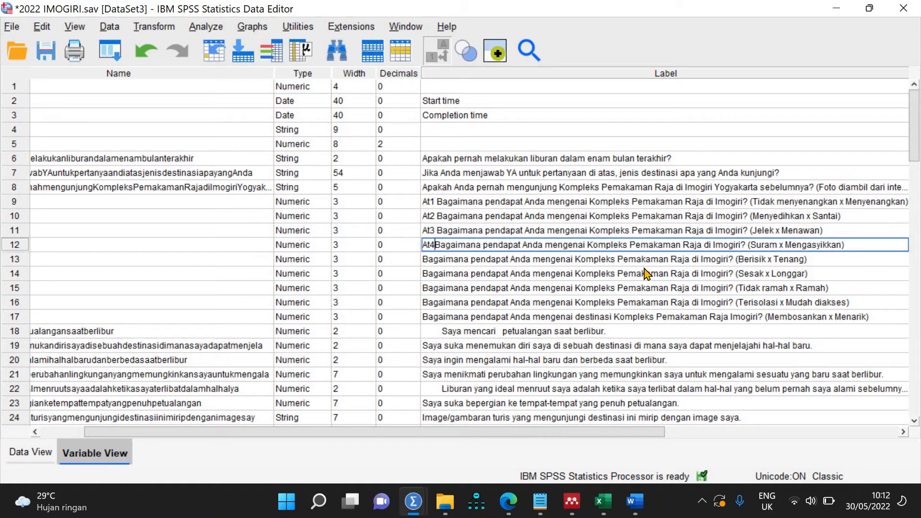
pyautogui.click(436, 258)
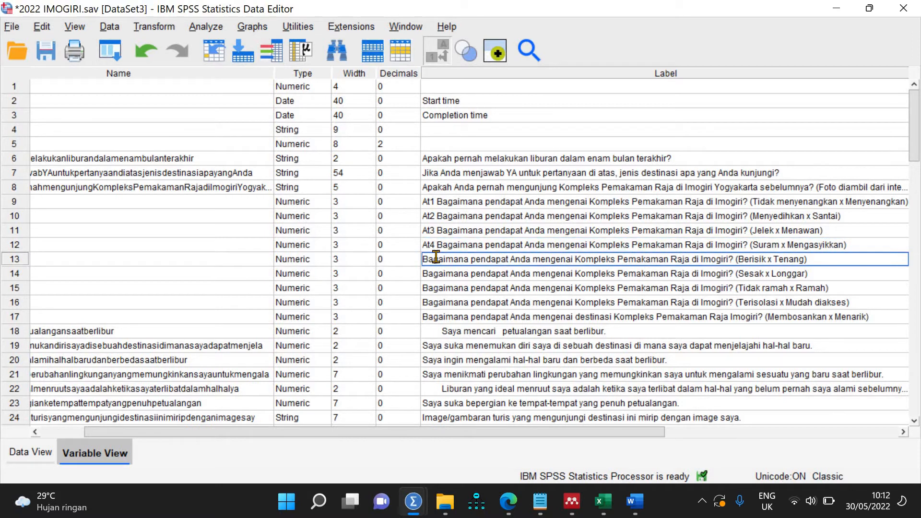
pyautogui.doubleClick(425, 258)
pyautogui.click(425, 258)
pyautogui.write('At')
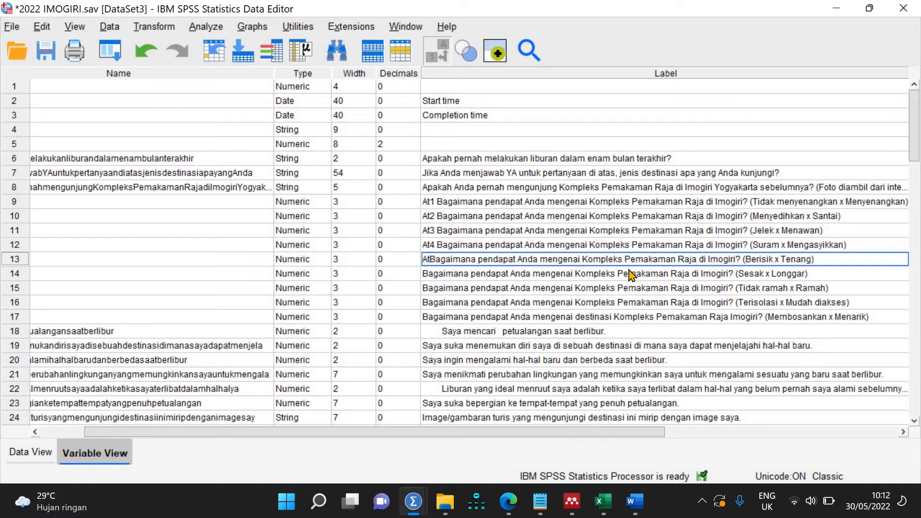
pyautogui.write('5')
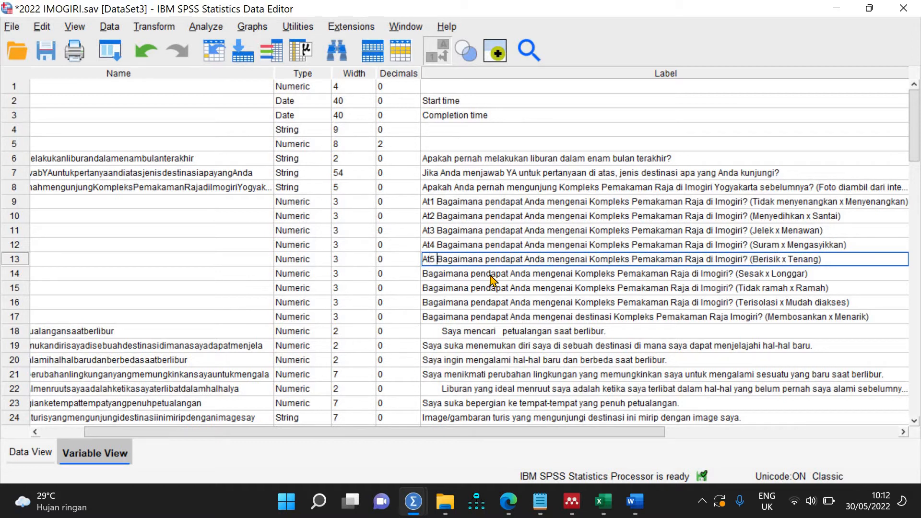
pyautogui.doubleClick(490, 274)
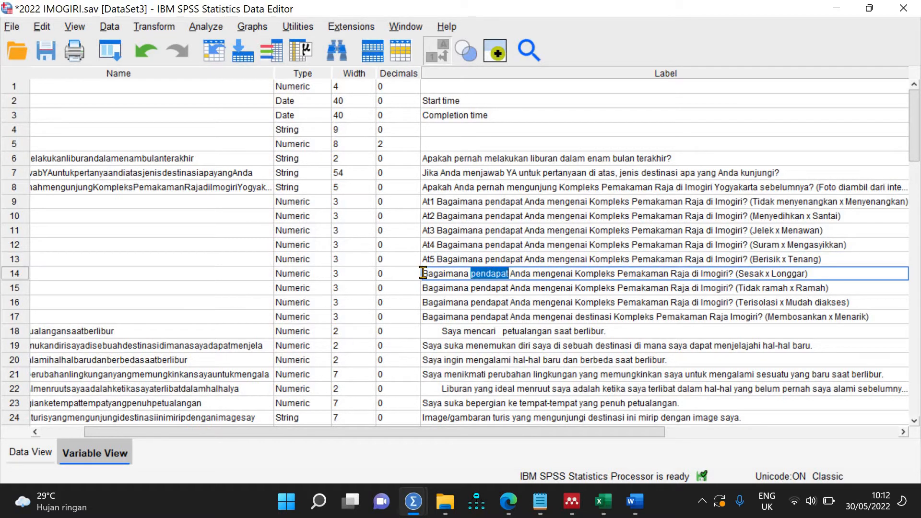
pyautogui.click(424, 273)
pyautogui.write('At')
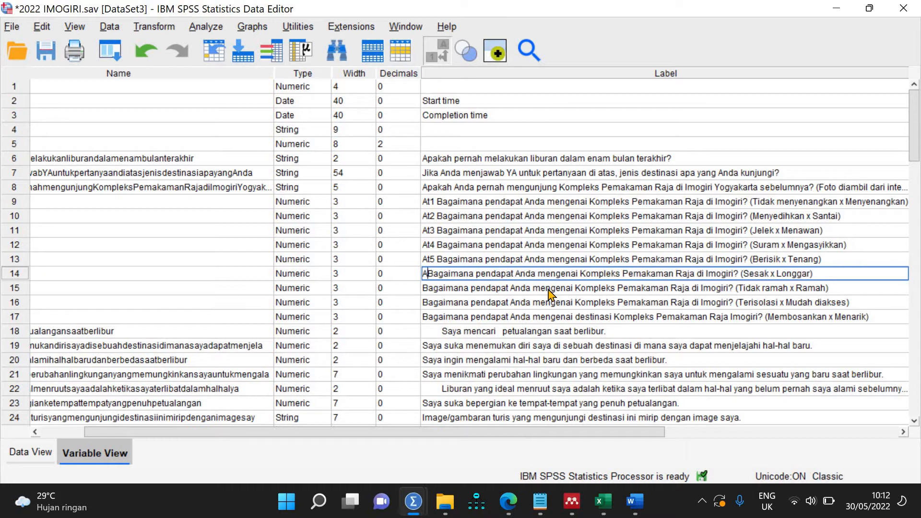
pyautogui.write('6')
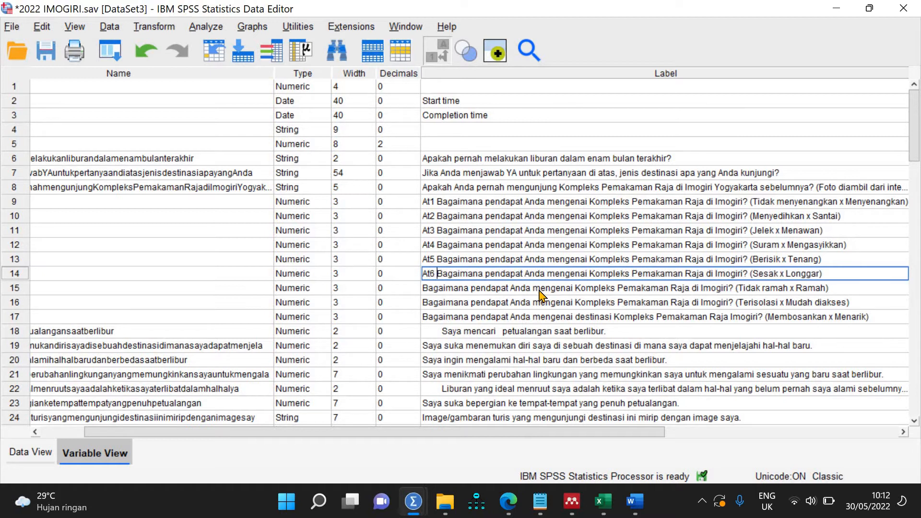
# Step: Prefix the labels of At7–At9 with their codes At7, At8, At9
pyautogui.click(491, 287)
pyautogui.click(438, 288)
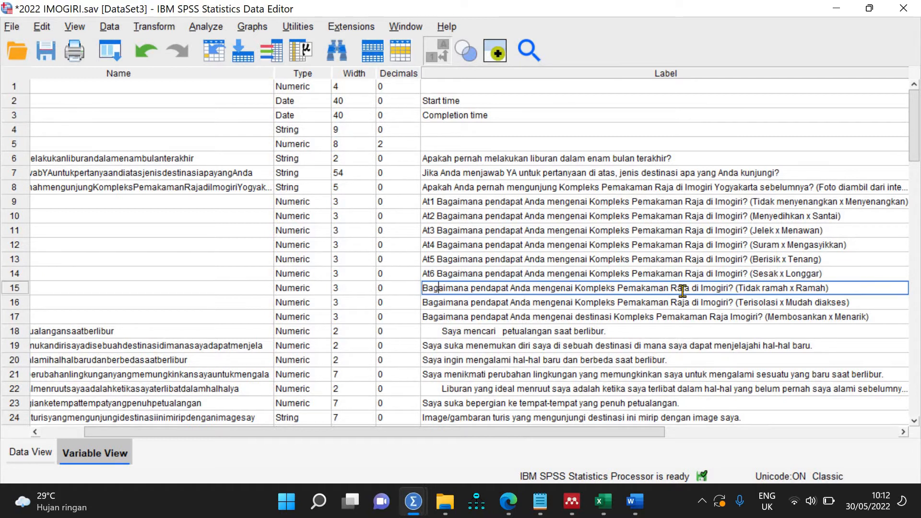
pyautogui.write('At')
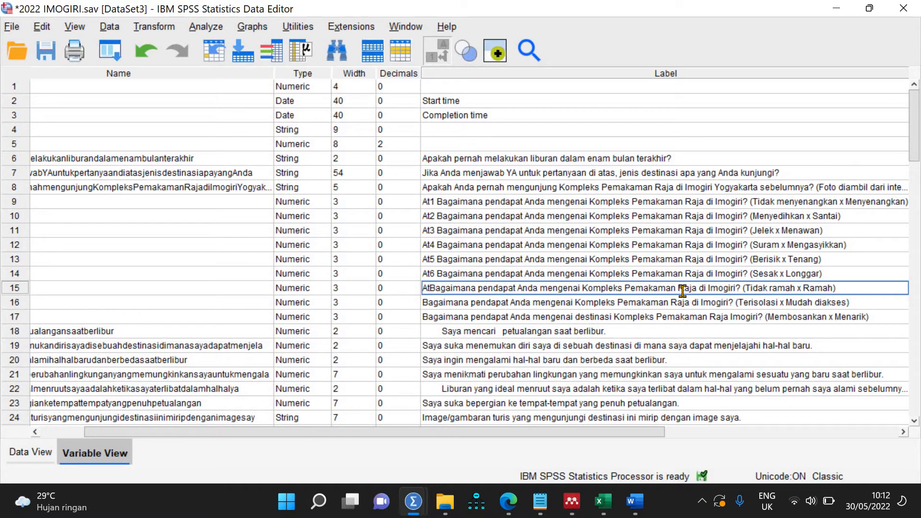
pyautogui.write('7')
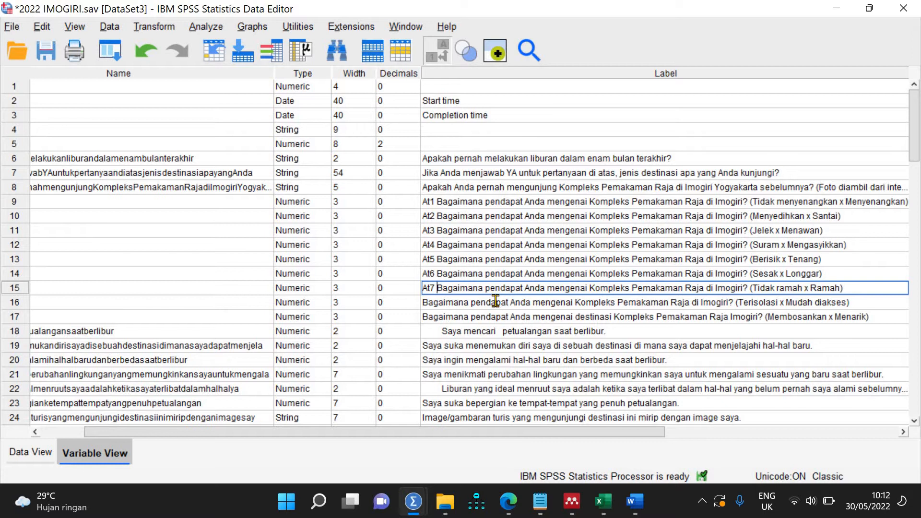
pyautogui.doubleClick(496, 301)
pyautogui.click(424, 302)
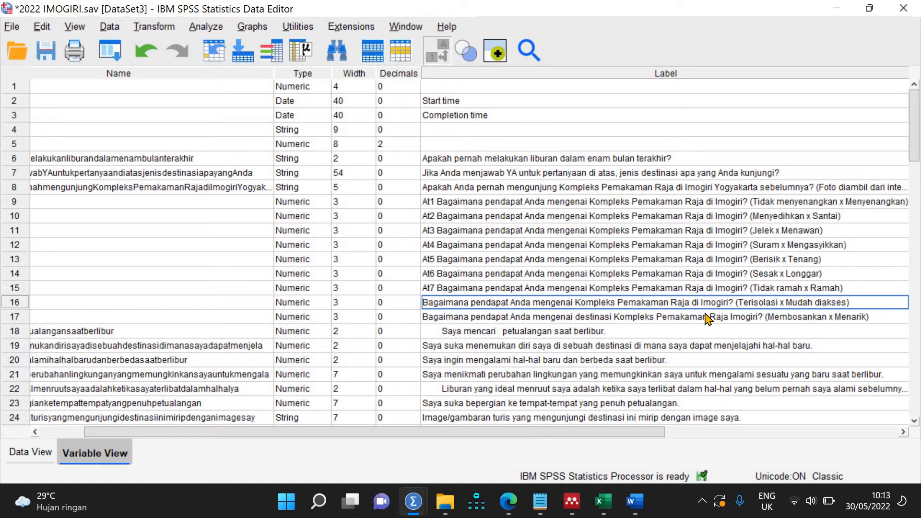
pyautogui.write('At8')
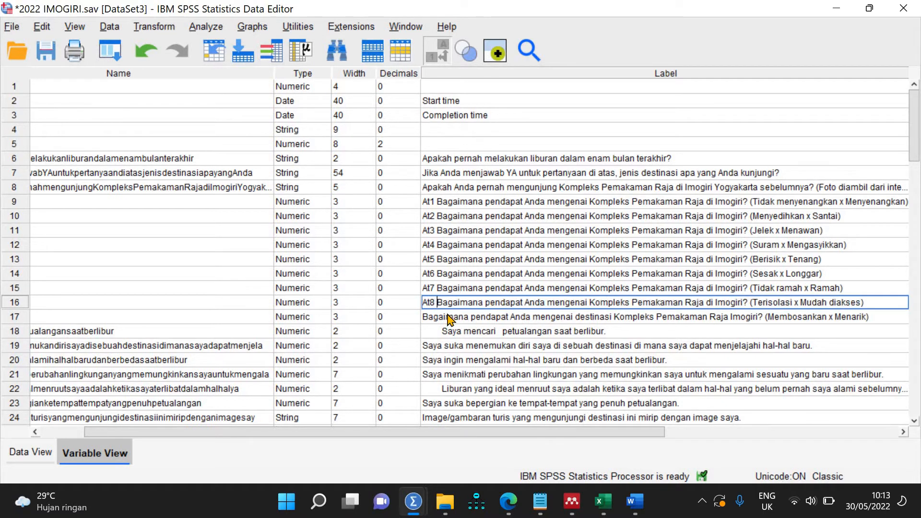
pyautogui.click(445, 317)
pyautogui.doubleClick(425, 317)
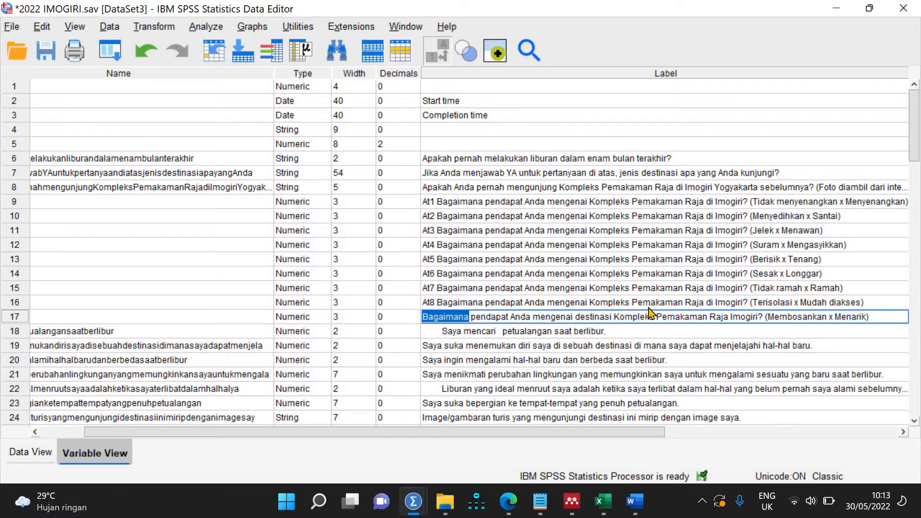
pyautogui.press('Home')
pyautogui.write('At9')
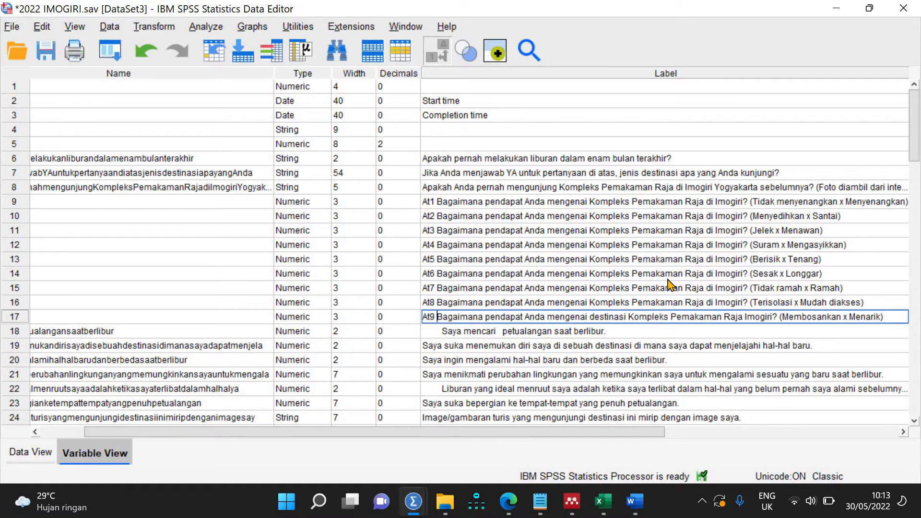
pyautogui.click(667, 216)
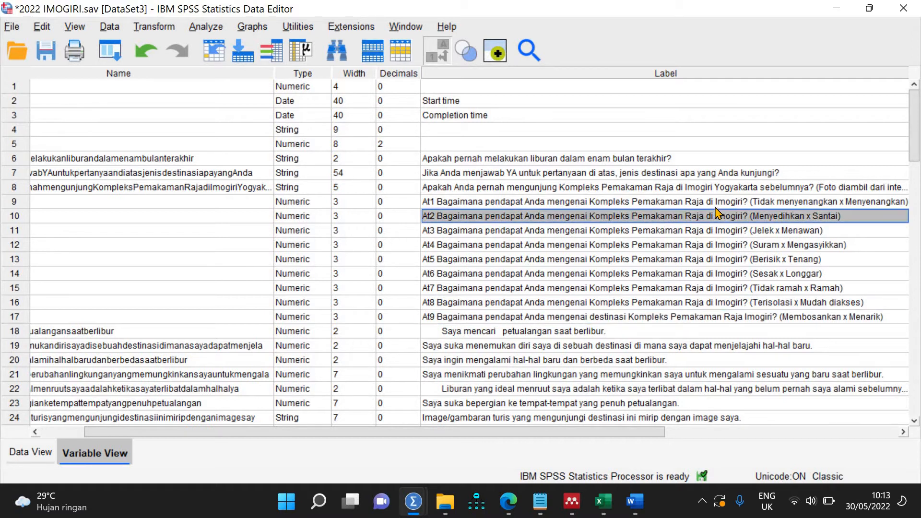
# Step: Delete the repeated question text from the At1 and At2 labels, keeping the adjective pairs
pyautogui.click(747, 200)
pyautogui.moveTo(747, 199); pyautogui.dragTo(437, 202)
pyautogui.press('Delete')
pyautogui.press('Delete')
pyautogui.press('Delete')
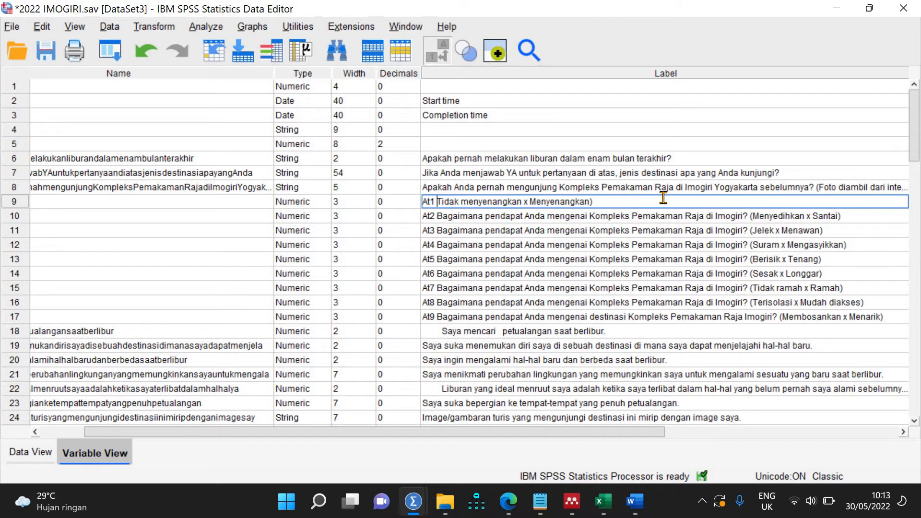
pyautogui.press('BackSpace')
pyautogui.click(483, 216)
pyautogui.moveTo(479, 215); pyautogui.dragTo(751, 224)
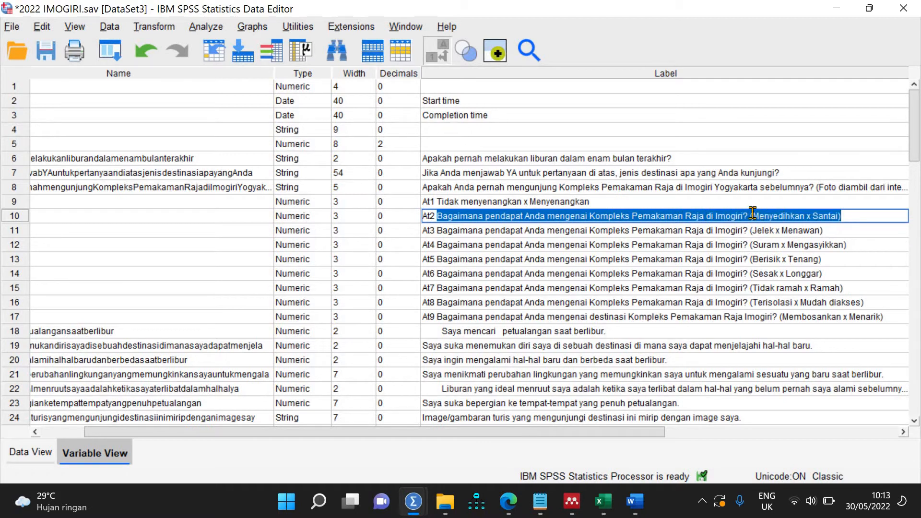
pyautogui.click(752, 213)
pyautogui.moveTo(753, 214); pyautogui.dragTo(450, 219)
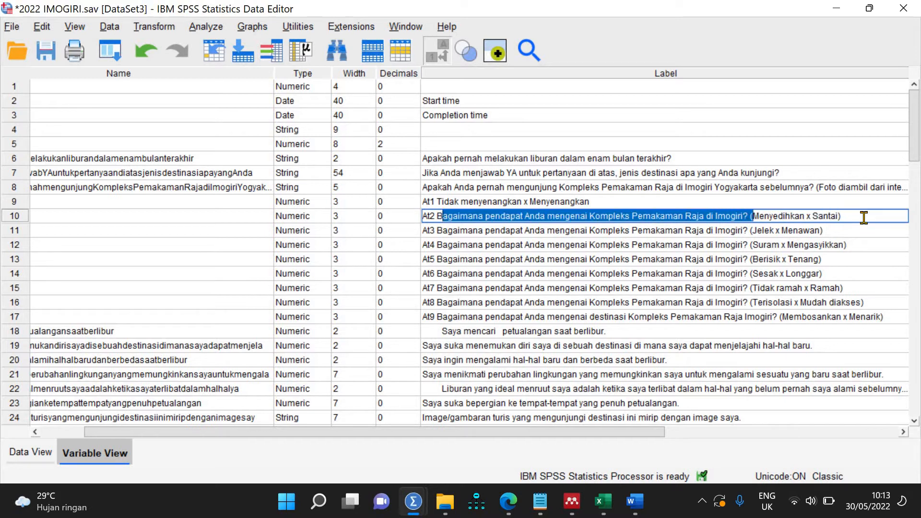
pyautogui.press('BackSpace')
pyautogui.press('BackSpace')
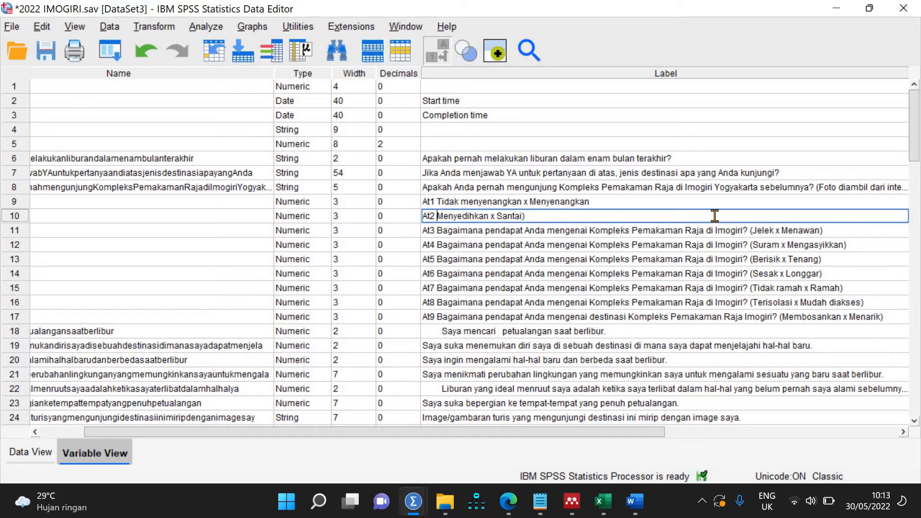
# Step: Trim the At3 label's question text, leaving 'Jelek x Menawan)'
pyautogui.click(608, 231)
pyautogui.doubleClick(608, 230)
pyautogui.moveTo(745, 234); pyautogui.dragTo(459, 234)
pyautogui.press('BackSpace')
pyautogui.press('BackSpace')
pyautogui.press('BackSpace')
pyautogui.press('BackSpace')
pyautogui.press('BackSpace')
pyautogui.press('BackSpace')
pyautogui.press('BackSpace')
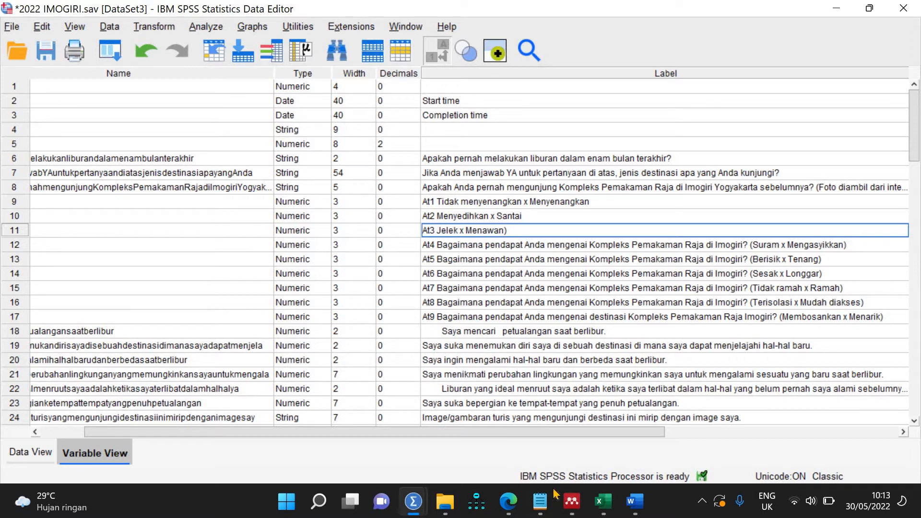
pyautogui.click(508, 500)
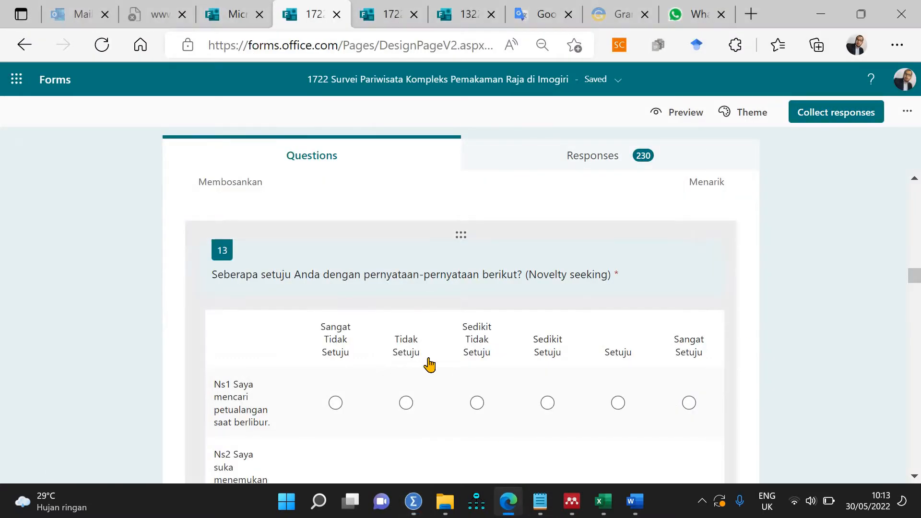
pyautogui.scroll(-10, 430, 364)
pyautogui.scroll(5, 388, 336)
pyautogui.scroll(5, 435, 393)
pyautogui.scroll(-15, 436, 392)
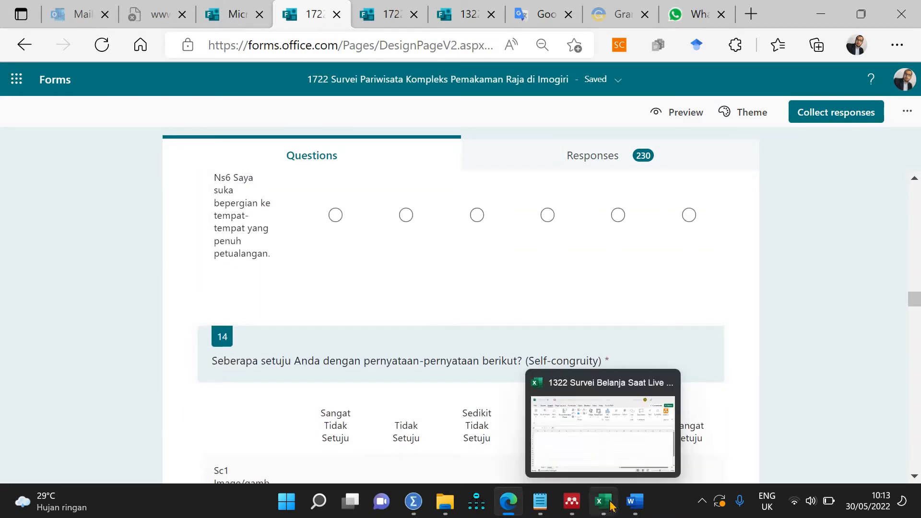
pyautogui.moveTo(412, 501)
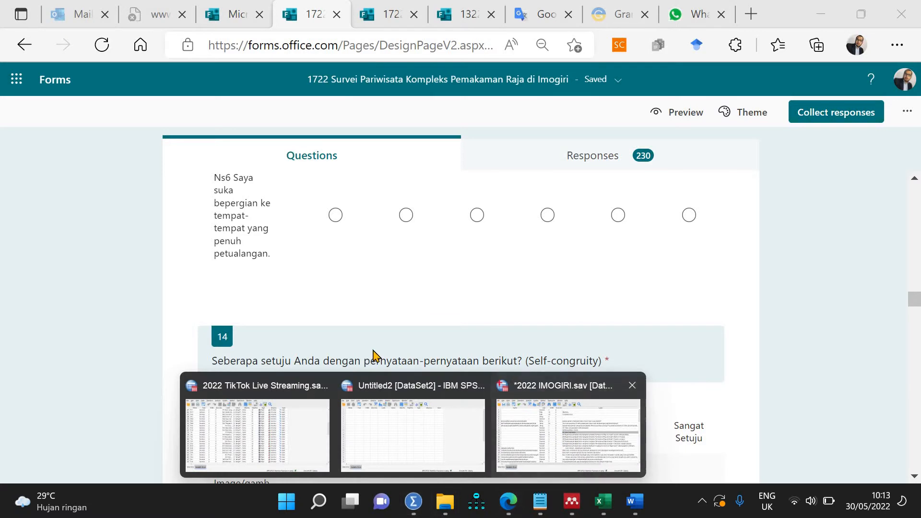
pyautogui.click(566, 422)
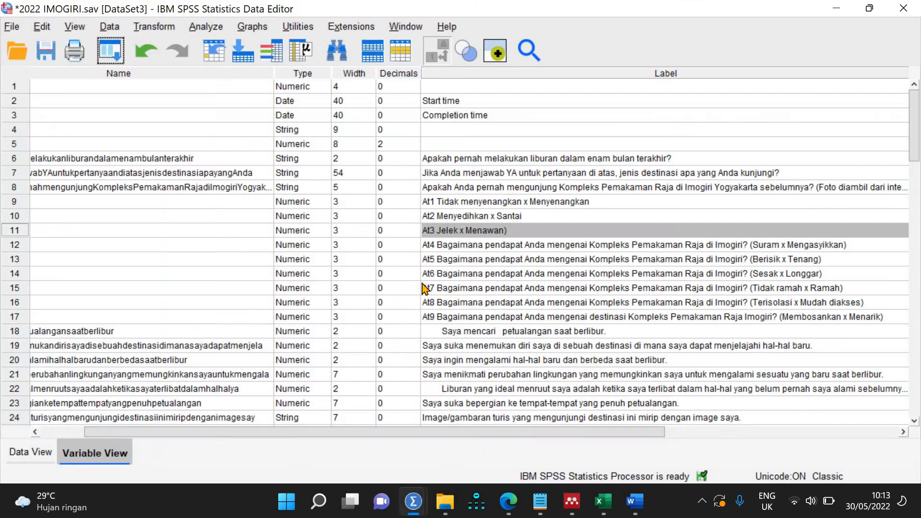
# Step: Prefix the labels of variables 18–20 with Ns1, Ns2 and Ns3
pyautogui.doubleClick(440, 330)
pyautogui.write('Ns1')
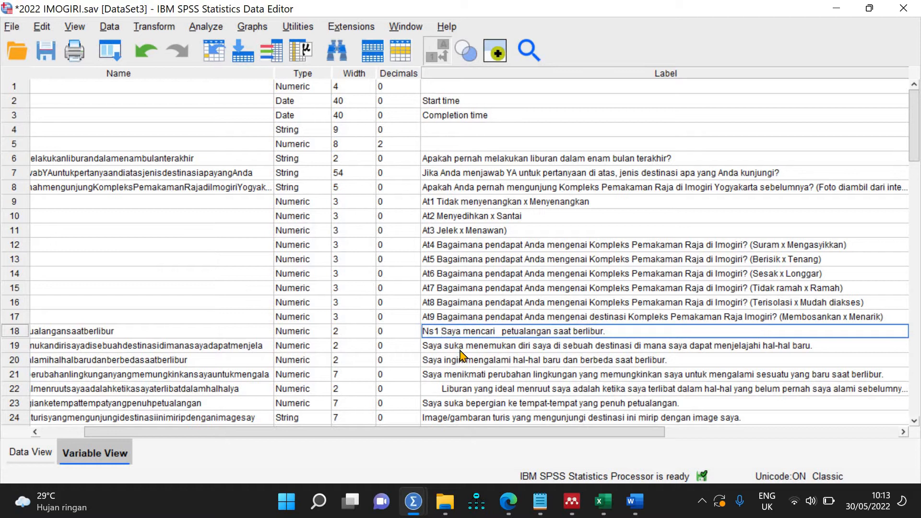
pyautogui.doubleClick(422, 344)
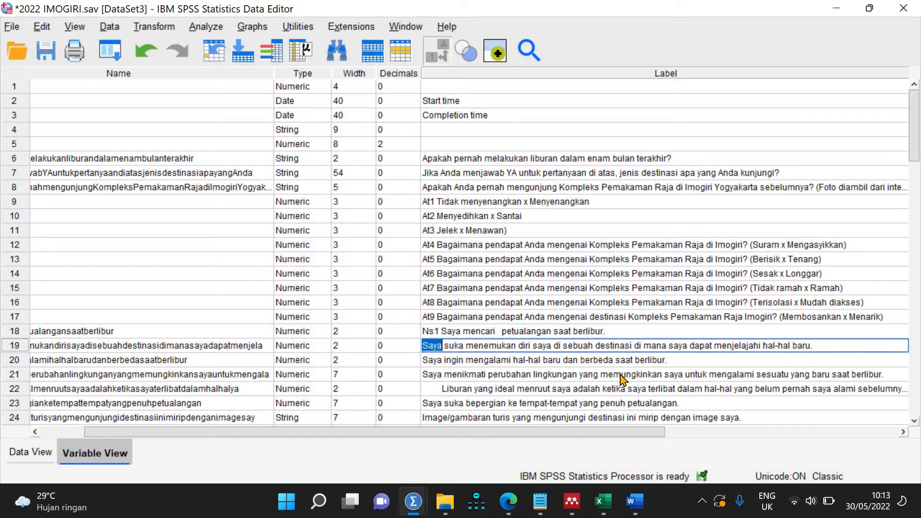
pyautogui.press('Left')
pyautogui.write('Ns2')
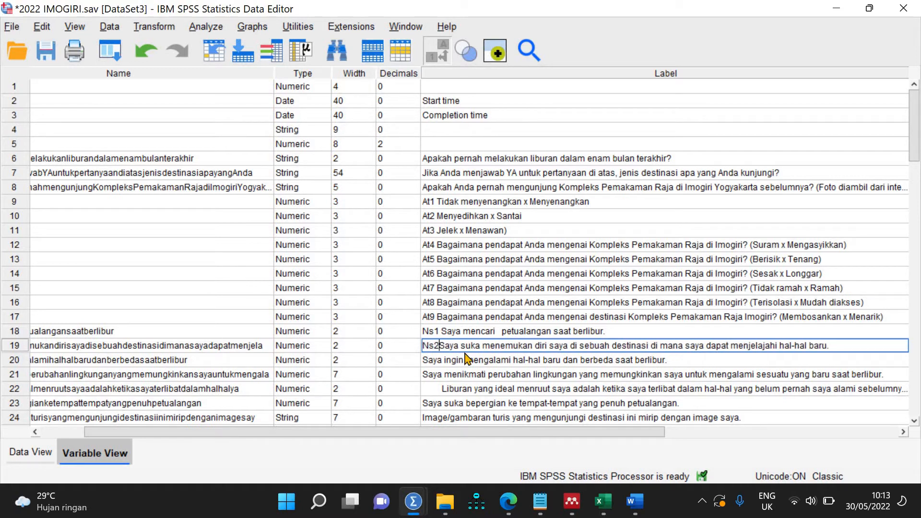
pyautogui.doubleClick(427, 360)
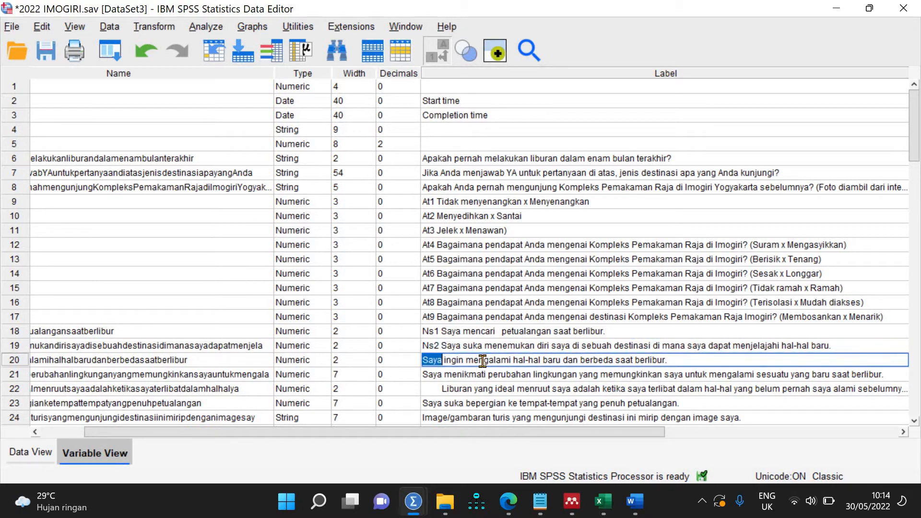
pyautogui.press('Left')
pyautogui.write('Ns3')
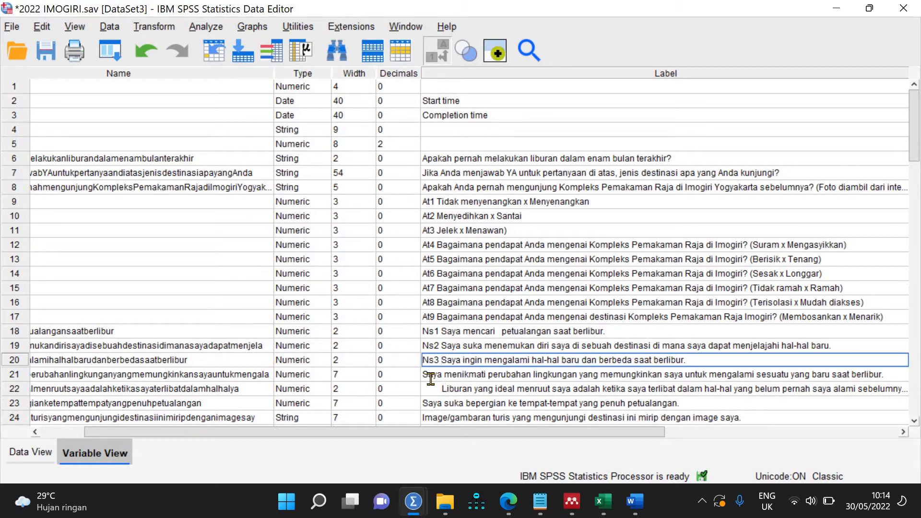
# Step: Prefix the labels of variables 21–23 with Ns4, Ns5 and Ns6, removing stray spaces
pyautogui.doubleClick(431, 378)
pyautogui.press('Left')
pyautogui.write('Ns4')
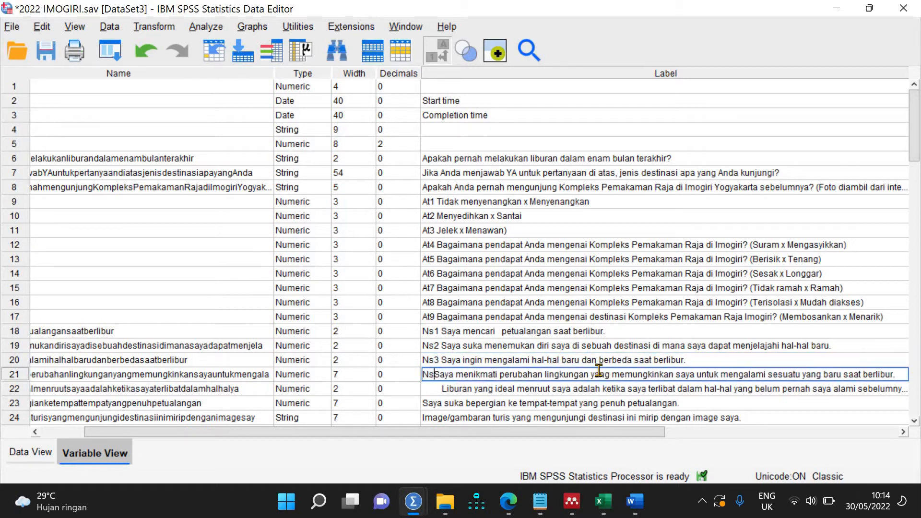
pyautogui.doubleClick(442, 387)
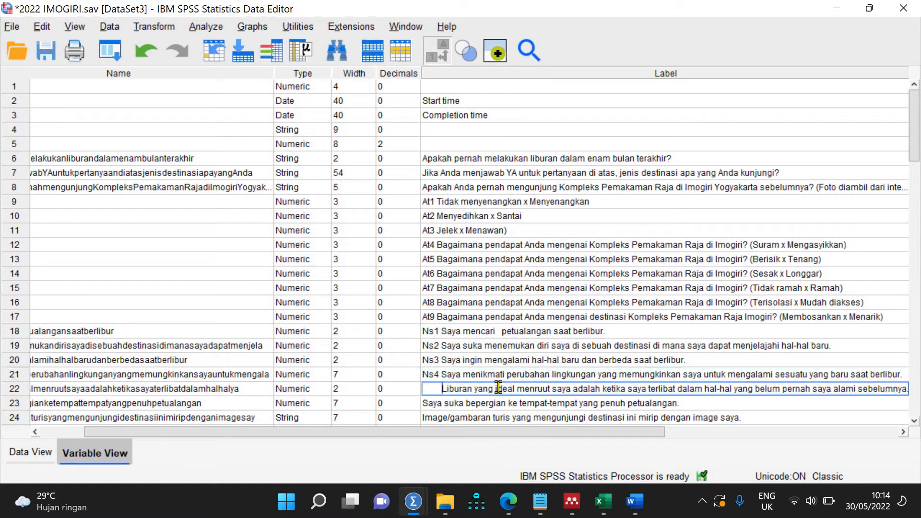
pyautogui.press('Right')
pyautogui.press('BackSpace')
pyautogui.press('BackSpace')
pyautogui.press('BackSpace')
pyautogui.press('BackSpace')
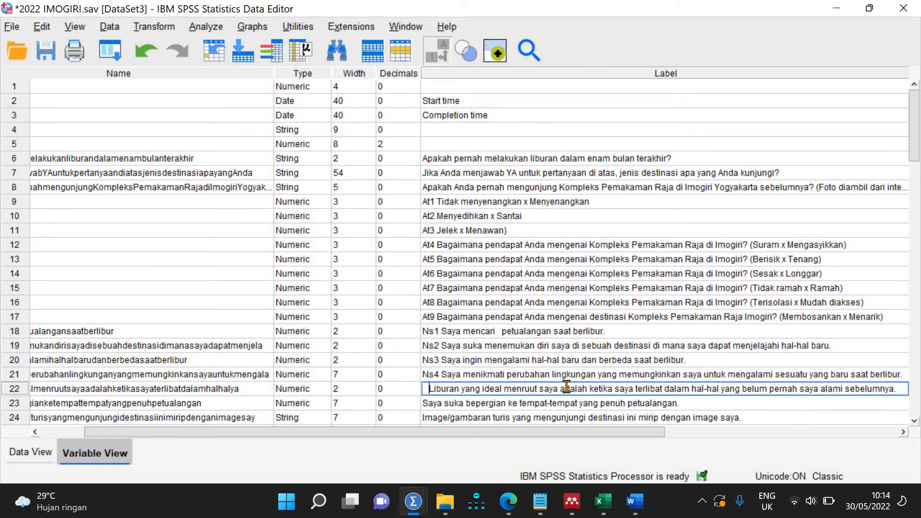
pyautogui.write('Ns5')
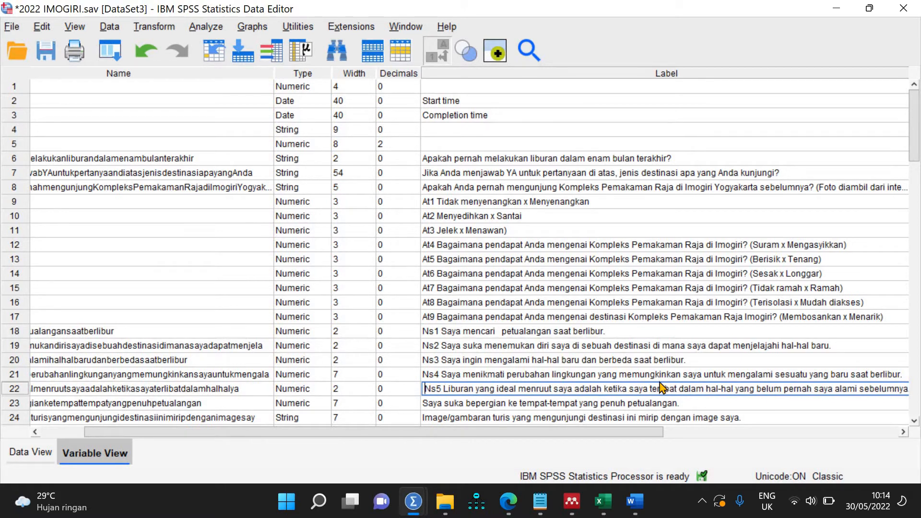
pyautogui.press('BackSpace')
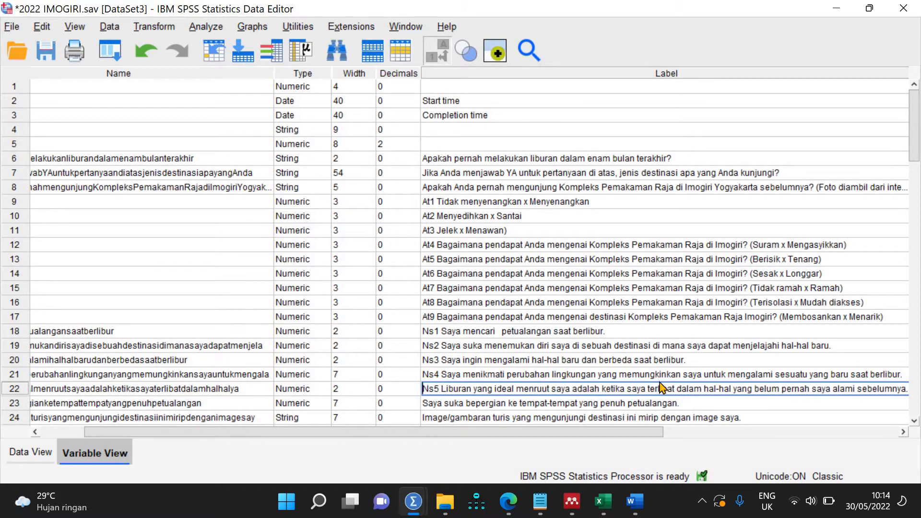
pyautogui.doubleClick(428, 400)
pyautogui.press('Home')
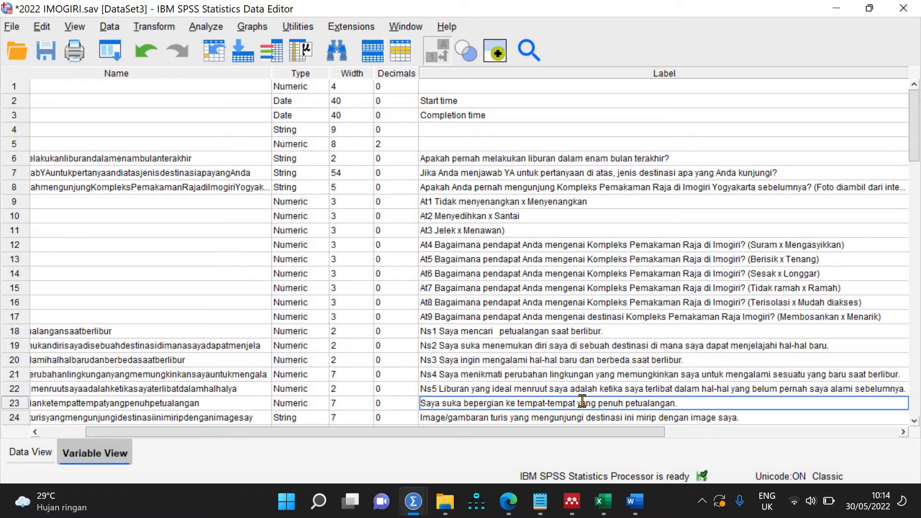
pyautogui.write('Ns6')
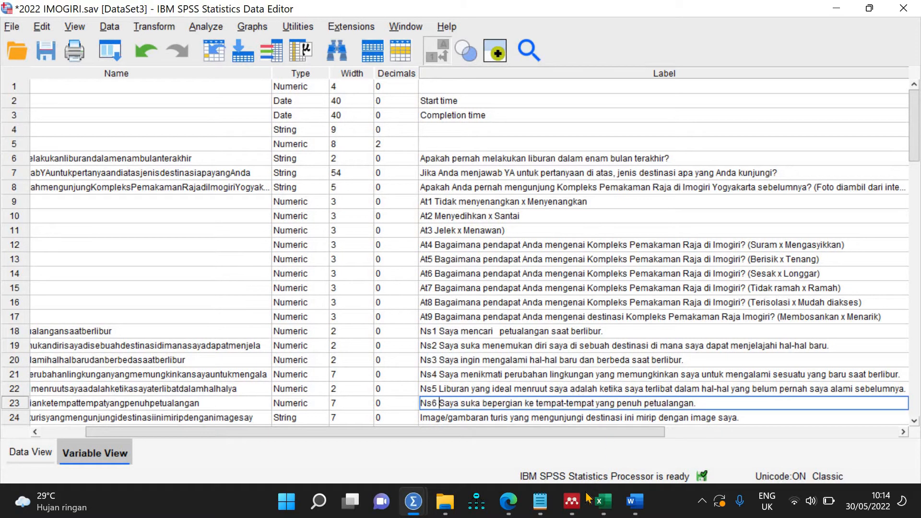
pyautogui.click(508, 501)
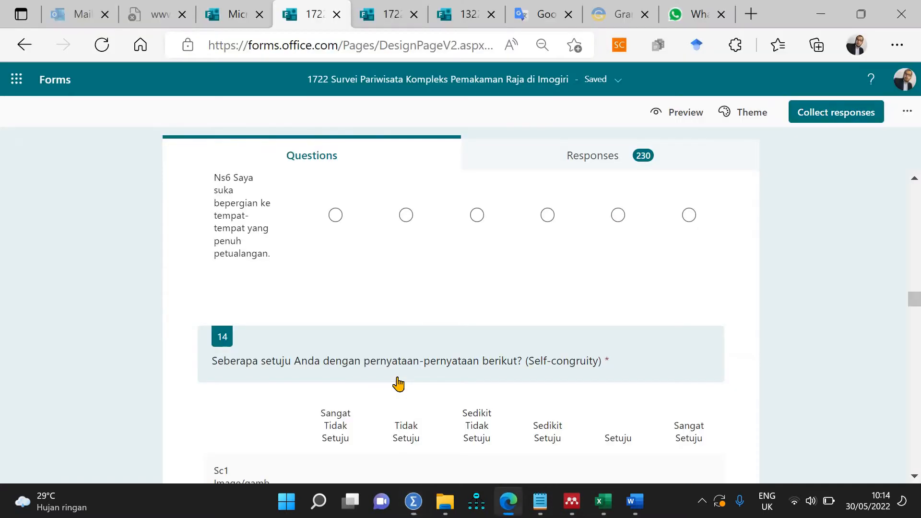
pyautogui.scroll(-15, 398, 384)
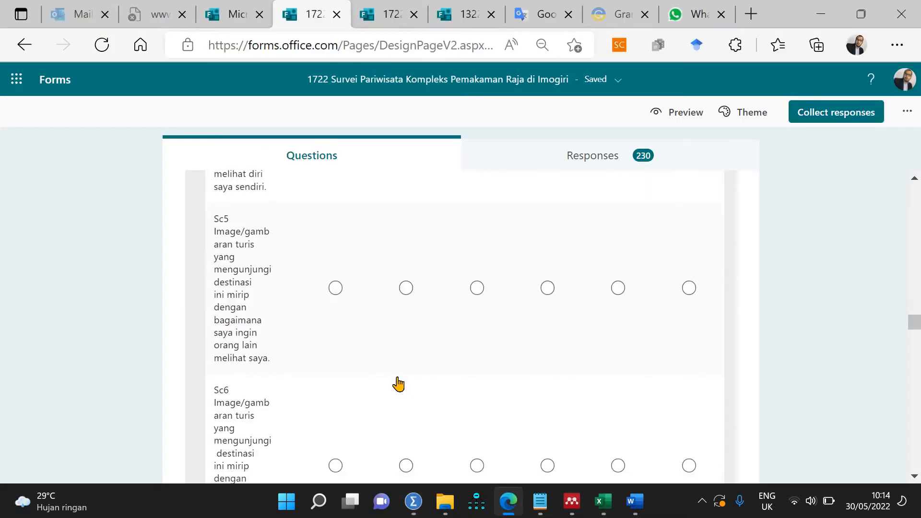
pyautogui.scroll(18, 398, 384)
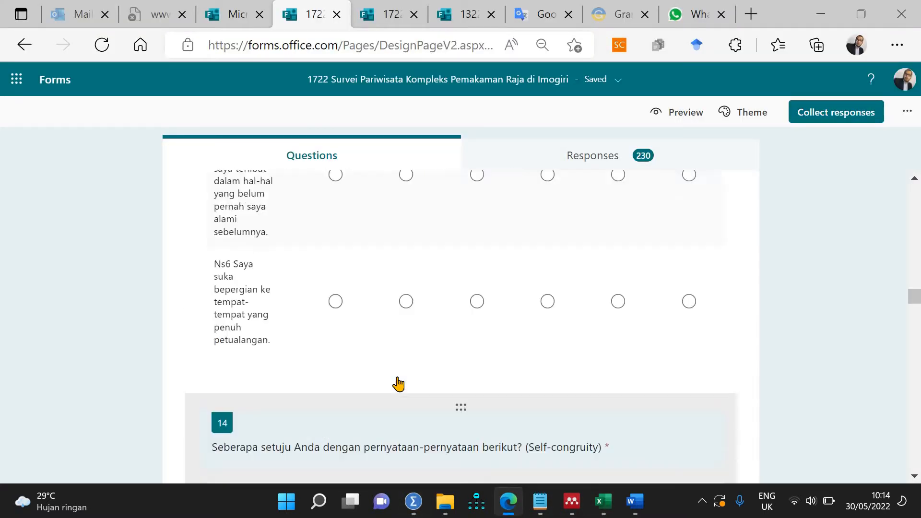
pyautogui.scroll(-8, 398, 383)
pyautogui.scroll(6, 398, 383)
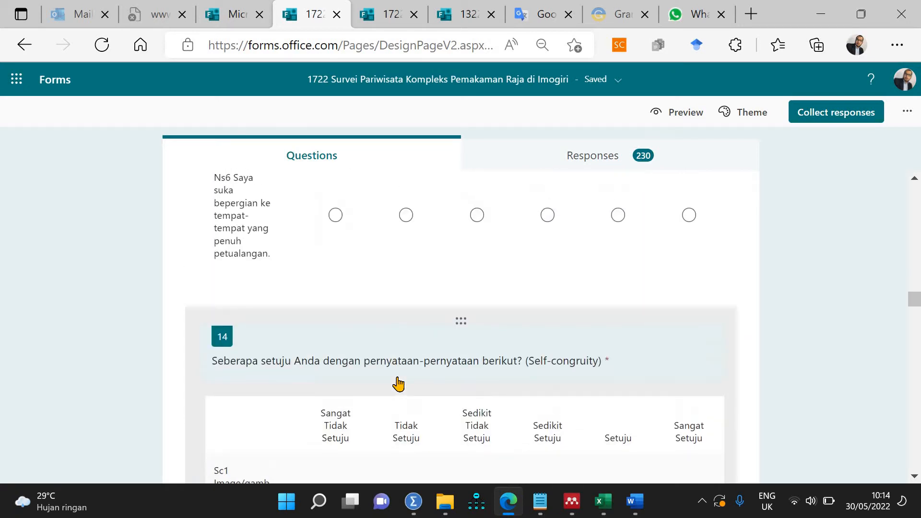
pyautogui.scroll(-6, 398, 384)
pyautogui.scroll(6, 397, 384)
pyautogui.scroll(-15, 398, 383)
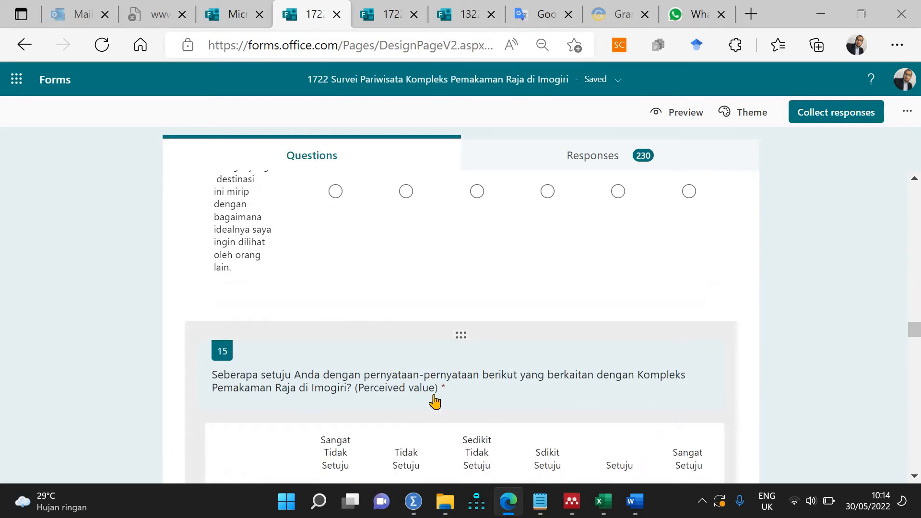
pyautogui.scroll(-6, 496, 410)
pyautogui.scroll(6, 496, 411)
pyautogui.scroll(-6, 497, 411)
pyautogui.scroll(6, 497, 412)
pyautogui.scroll(5, 498, 411)
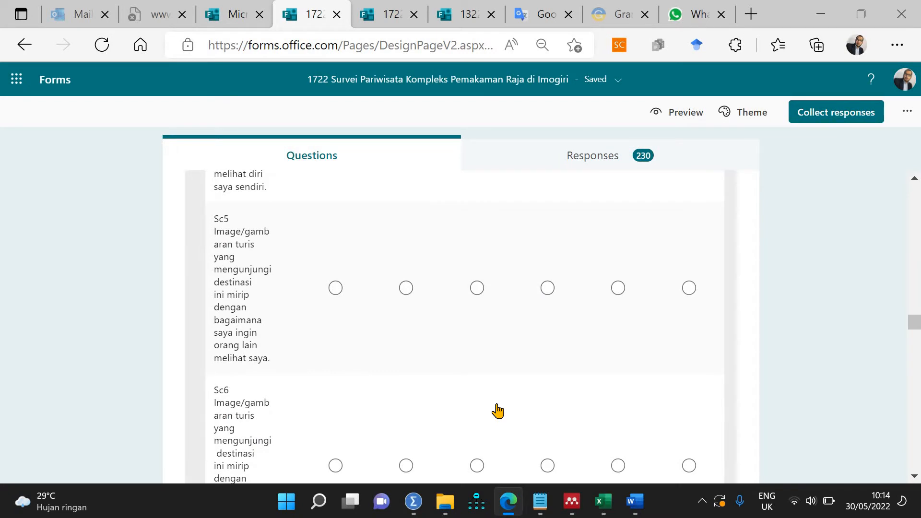
pyautogui.scroll(-9, 497, 411)
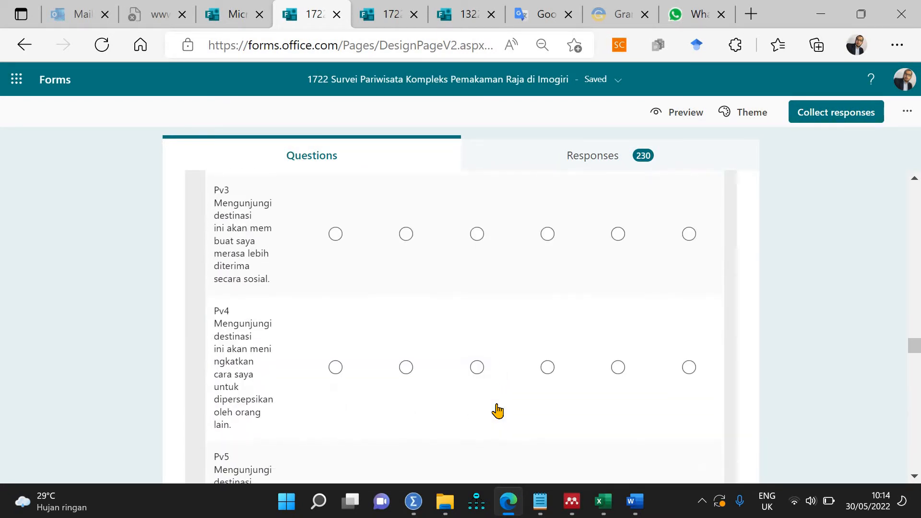
pyautogui.scroll(-15, 497, 411)
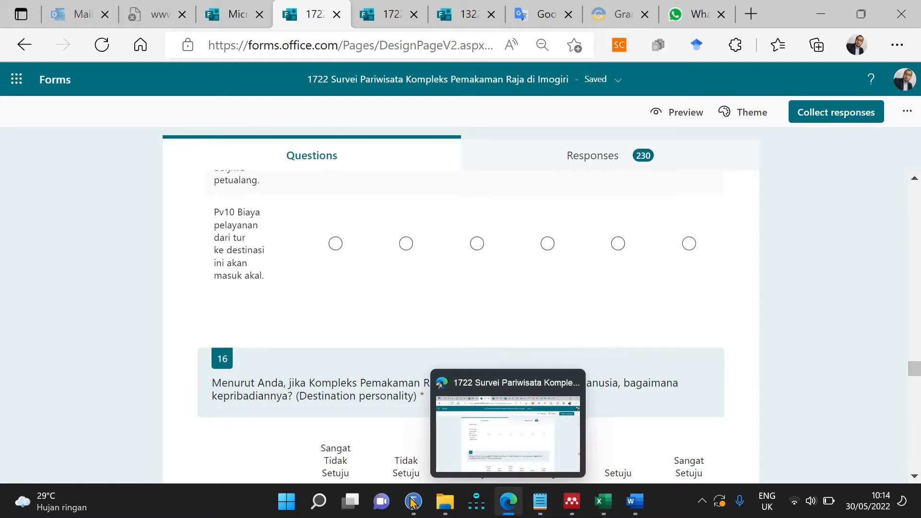
pyautogui.moveTo(413, 502)
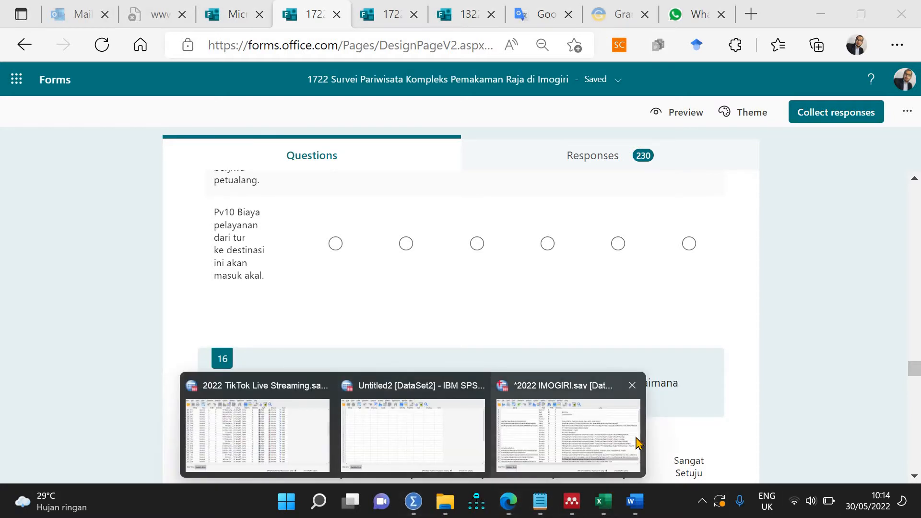
pyautogui.click(637, 442)
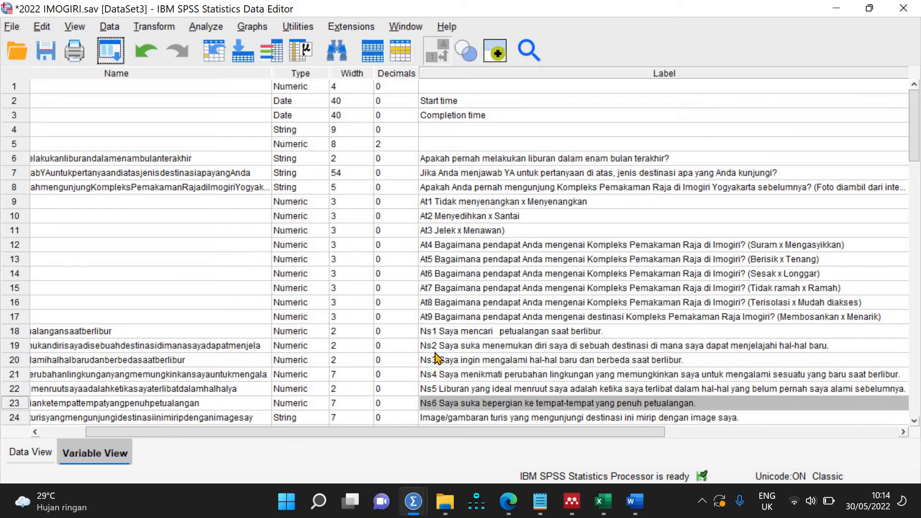
# Step: Prefix the labels of variables 24 and 25 with Sc1 and Sc2
pyautogui.scroll(-8, 476, 242)
pyautogui.scroll(8, 477, 243)
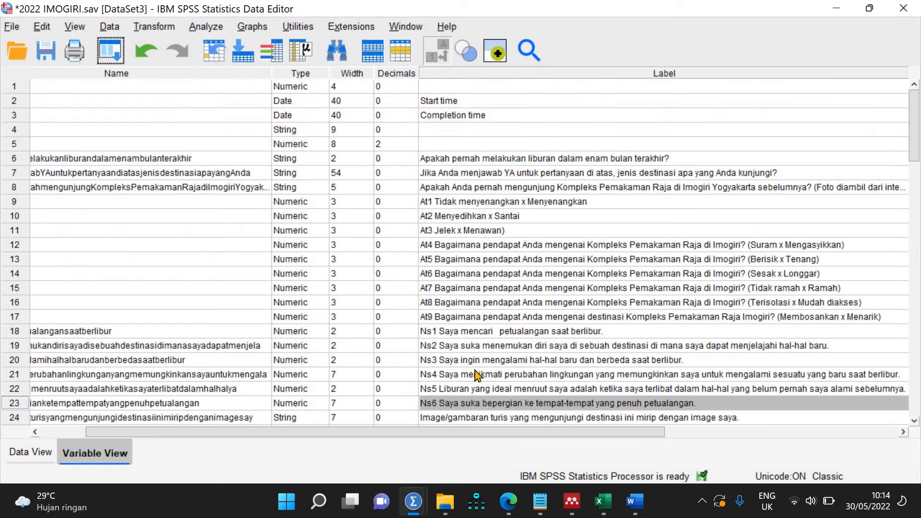
pyautogui.doubleClick(425, 415)
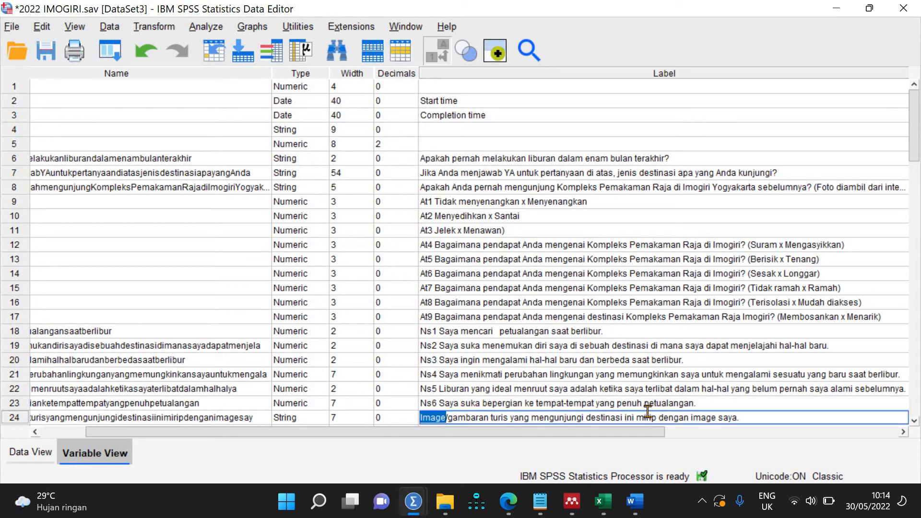
pyautogui.press('Left')
pyautogui.press('Left')
pyautogui.press('Left')
pyautogui.write('Sc1')
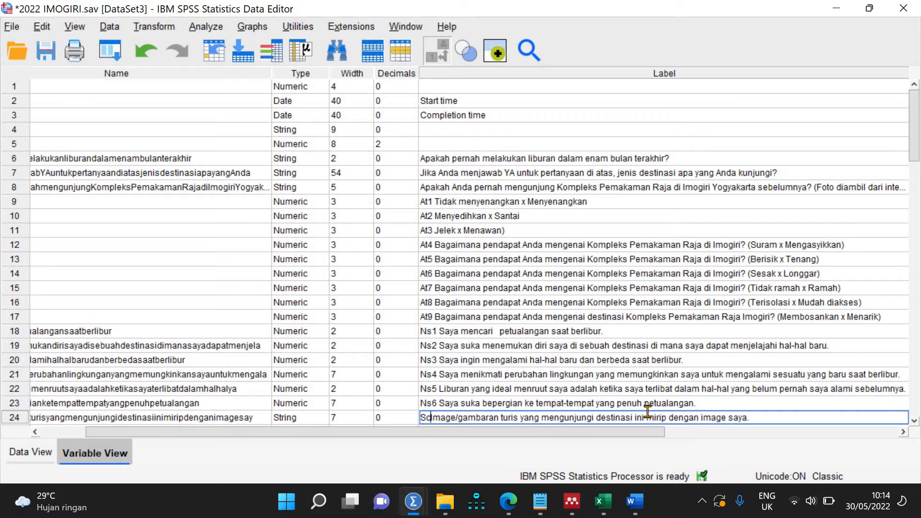
pyautogui.moveTo(911, 92); pyautogui.dragTo(915, 167)
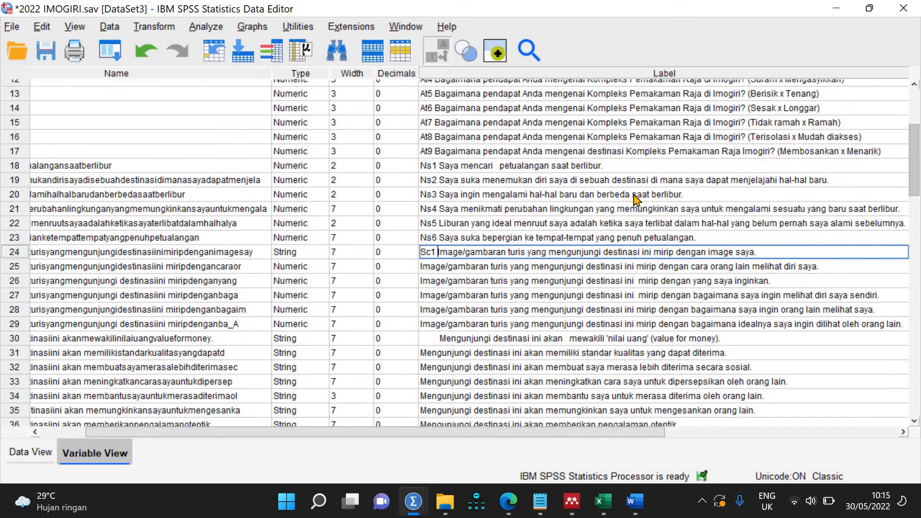
pyautogui.click(421, 242)
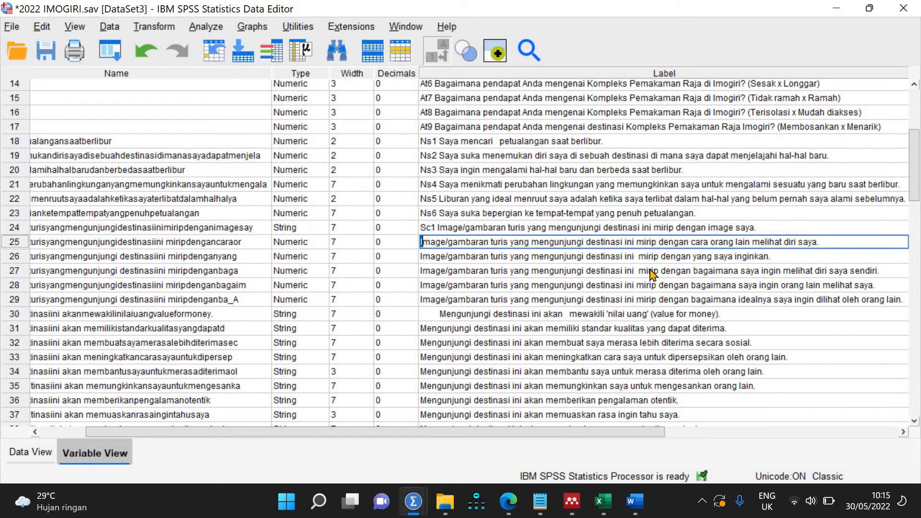
pyautogui.write('Sc2')
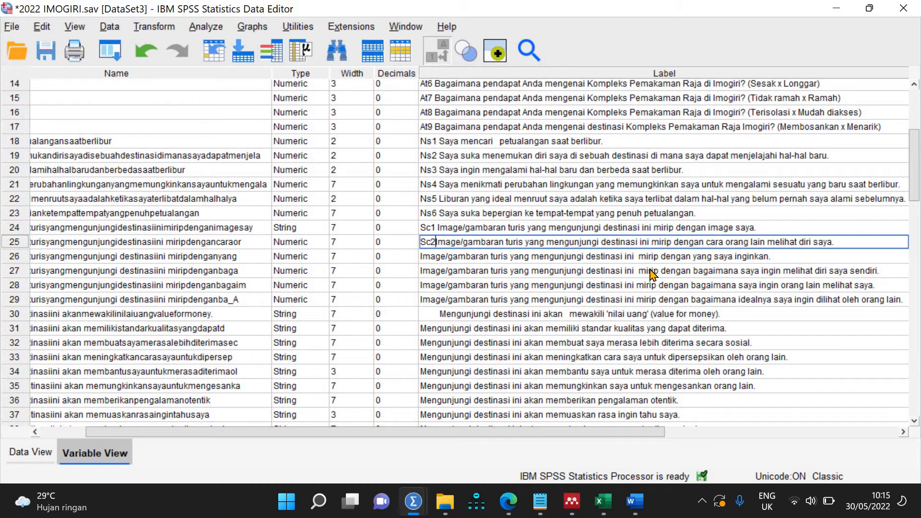
# Step: Prefix the labels of variables 26–29 with Sc3, Sc4, Sc5 and Sc6
pyautogui.click(440, 260)
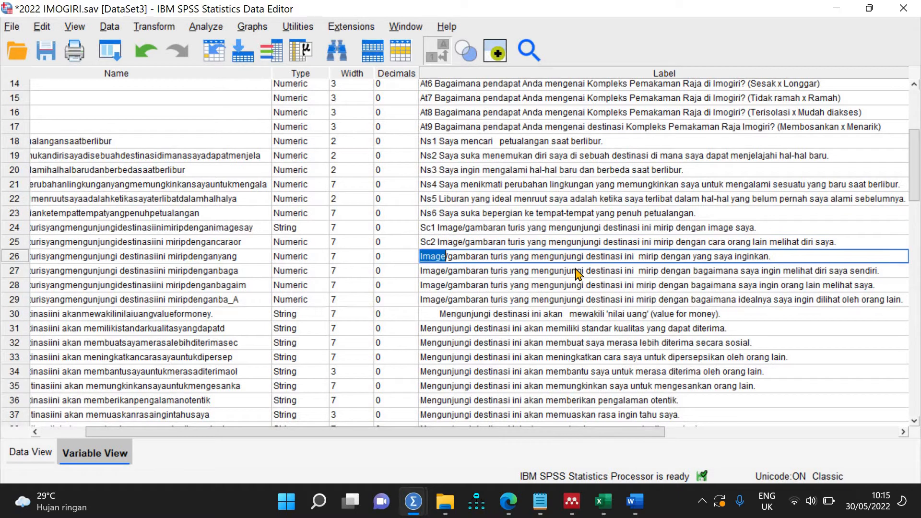
pyautogui.write('Sc3')
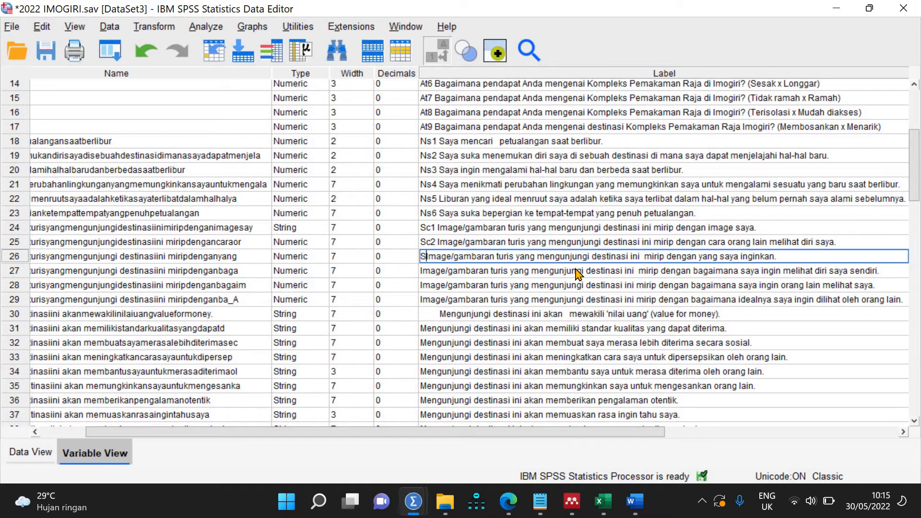
pyautogui.click(424, 272)
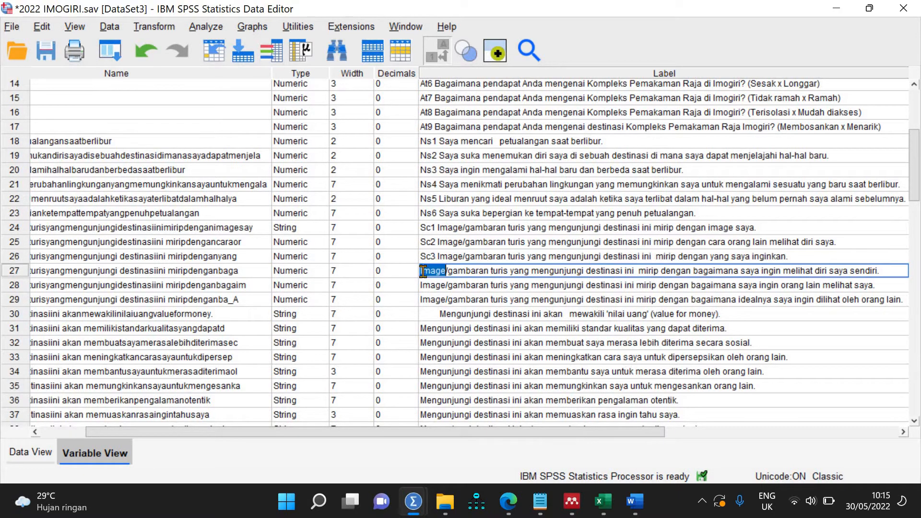
pyautogui.write('Sc4')
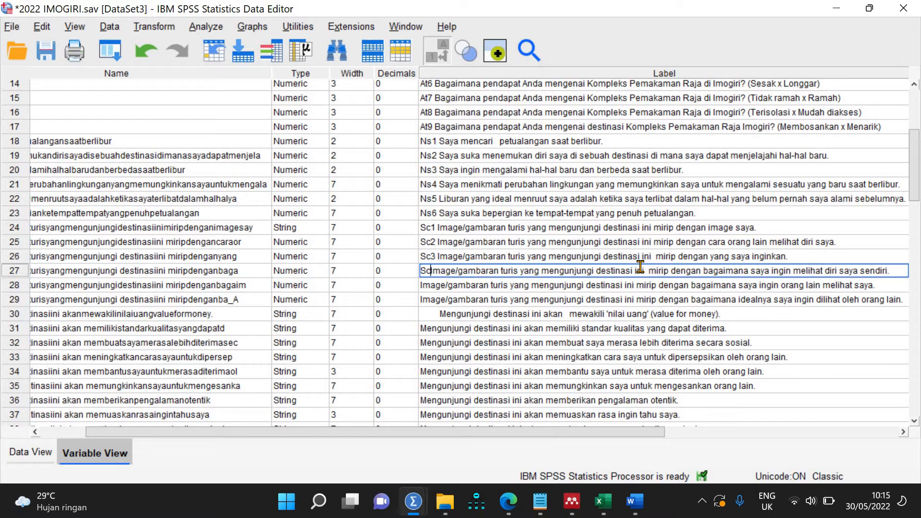
pyautogui.doubleClick(456, 286)
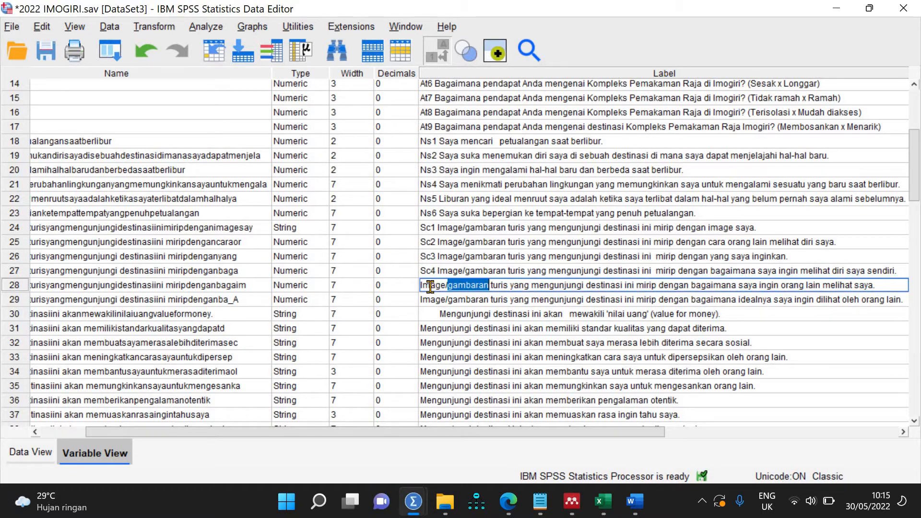
pyautogui.click(430, 287)
pyautogui.write('Sc5')
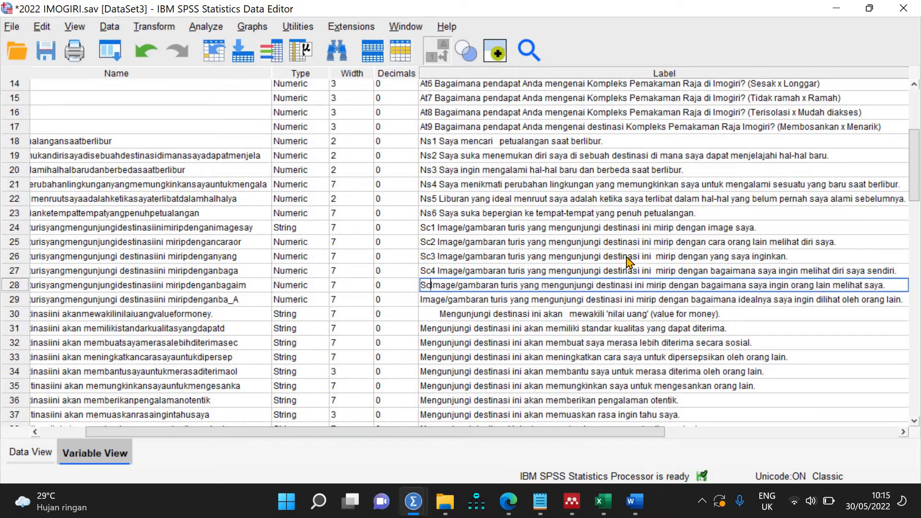
pyautogui.doubleClick(426, 300)
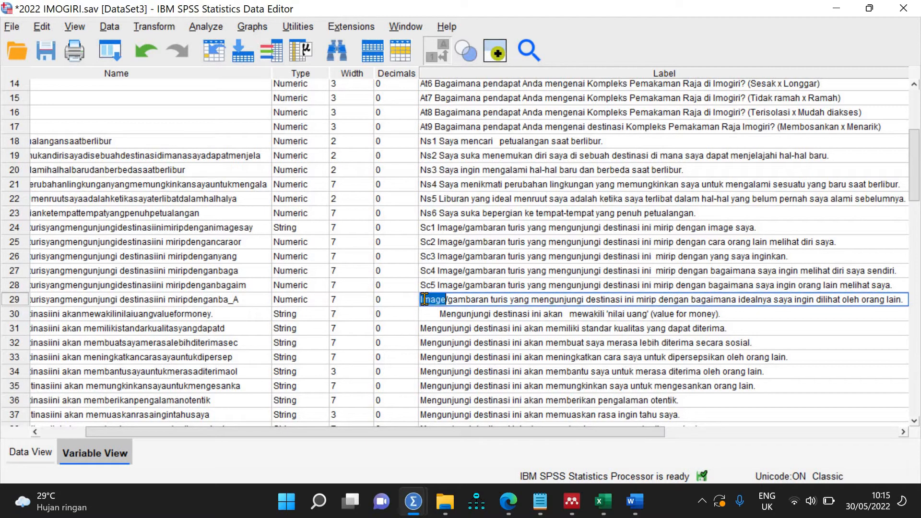
pyautogui.click(421, 299)
pyautogui.write('Sc6')
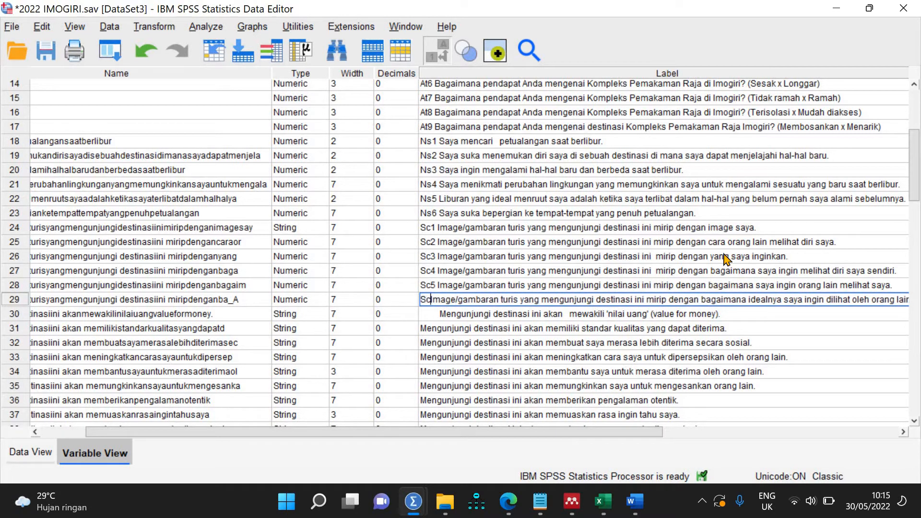
pyautogui.doubleClick(446, 313)
# Step: Prefix the labels of rows 30 and 31 with Pv1 and Pv2, removing row 30's leading space
pyautogui.press('Home')
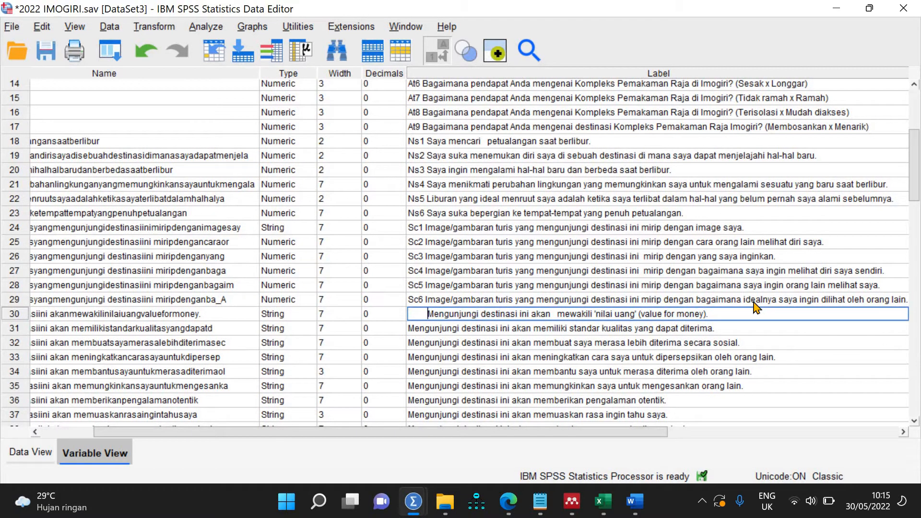
pyautogui.press('BackSpace')
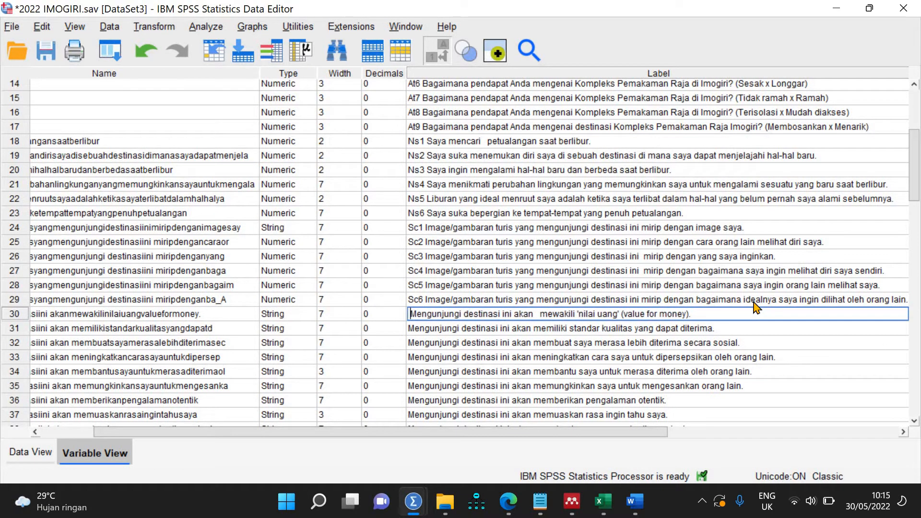
pyautogui.write('Pv1')
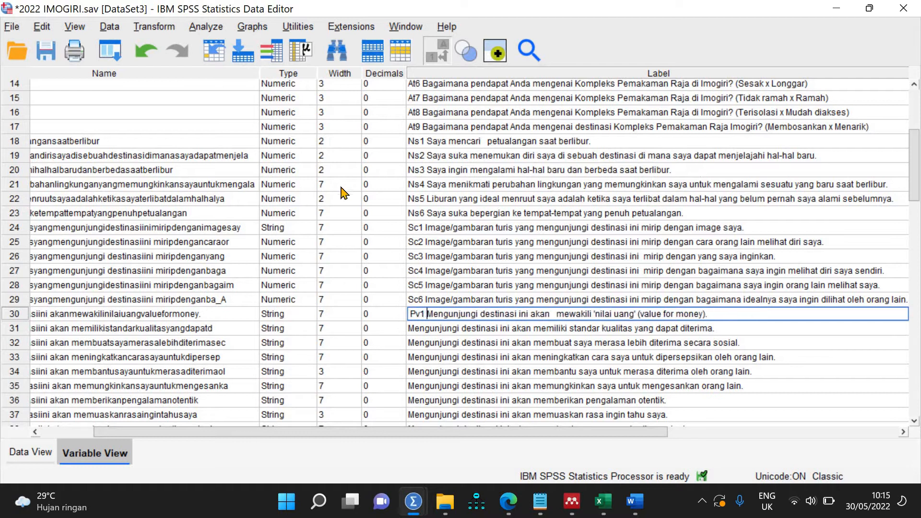
pyautogui.press('BackSpace')
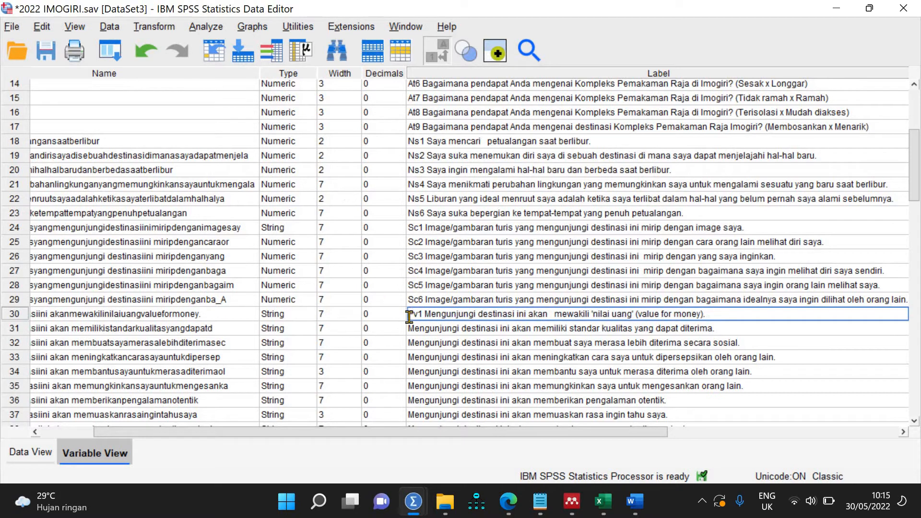
pyautogui.doubleClick(408, 329)
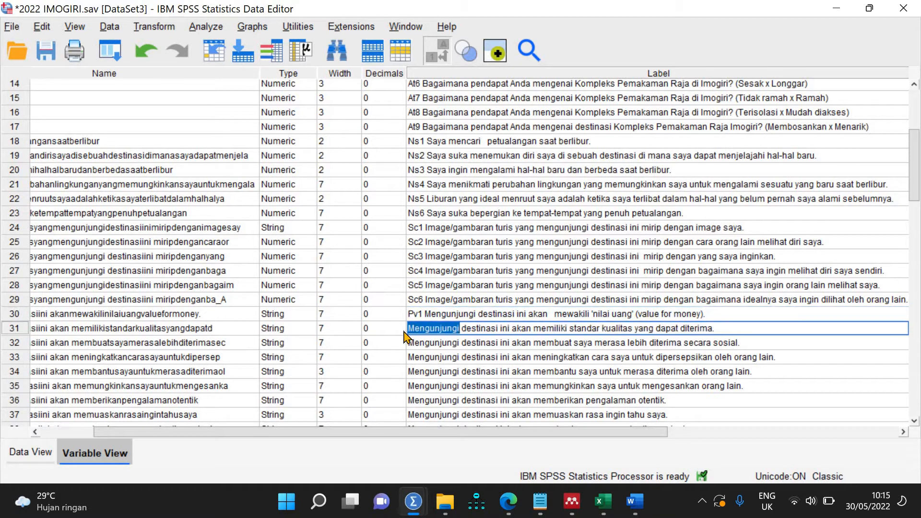
pyautogui.press('Home')
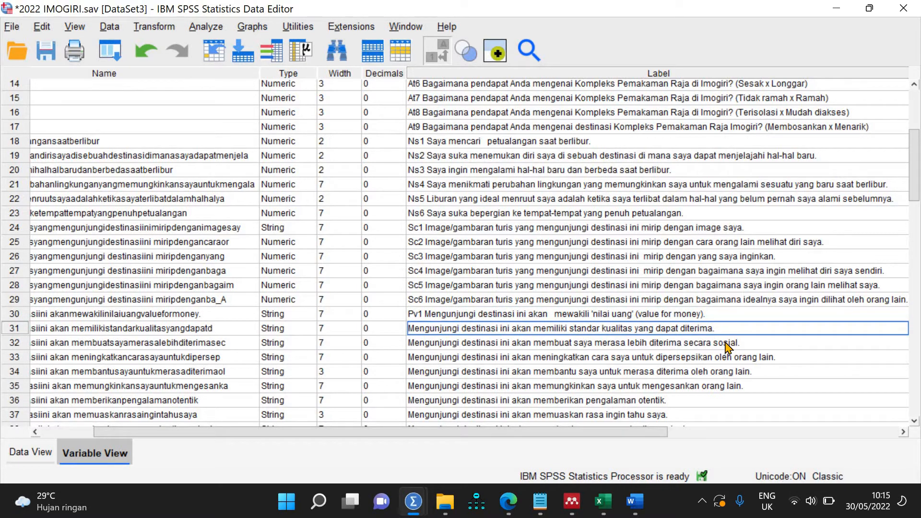
pyautogui.write('Pv2')
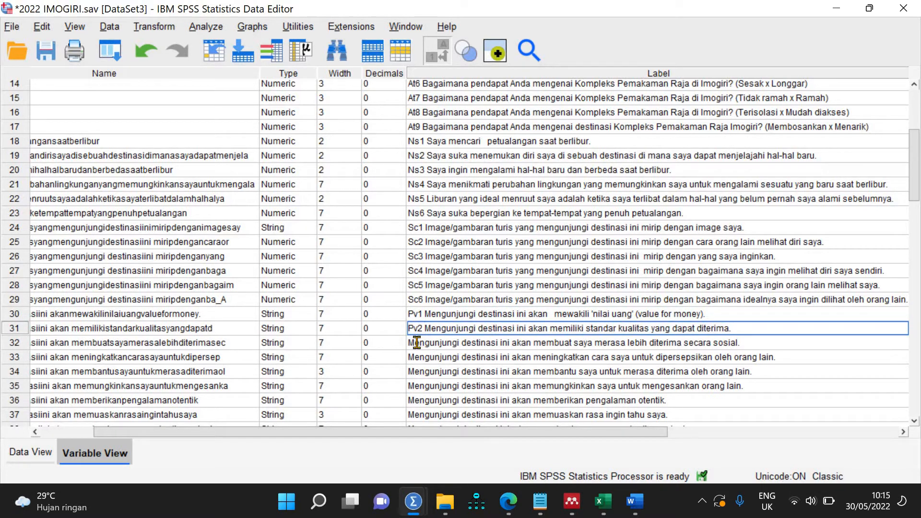
pyautogui.click(417, 342)
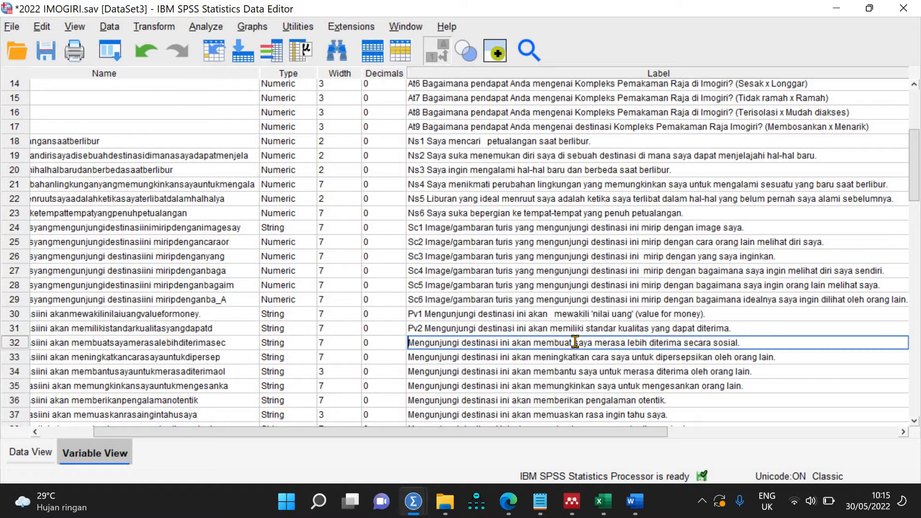
# Step: Add the remaining perceived-value codes, ending with Pv4, to the labels of rows 32 and 33
pyautogui.write('Pv4')
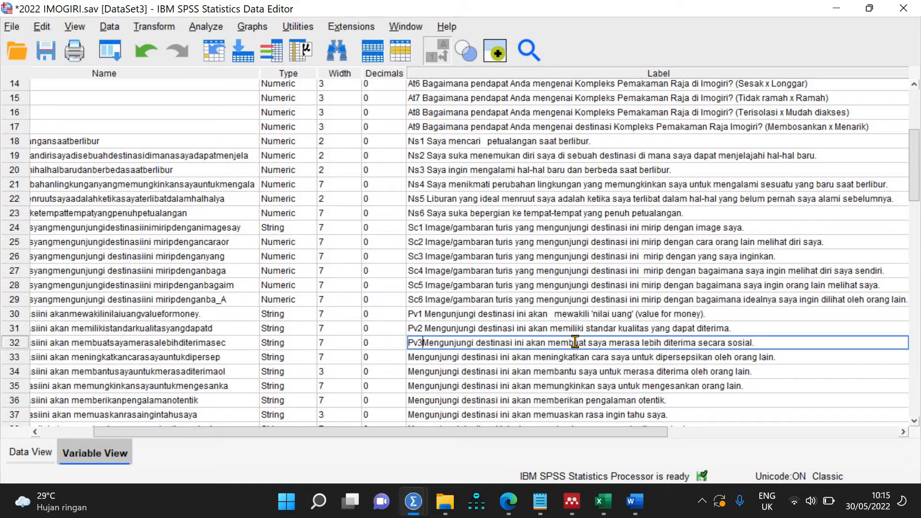
pyautogui.tripleClick(410, 358)
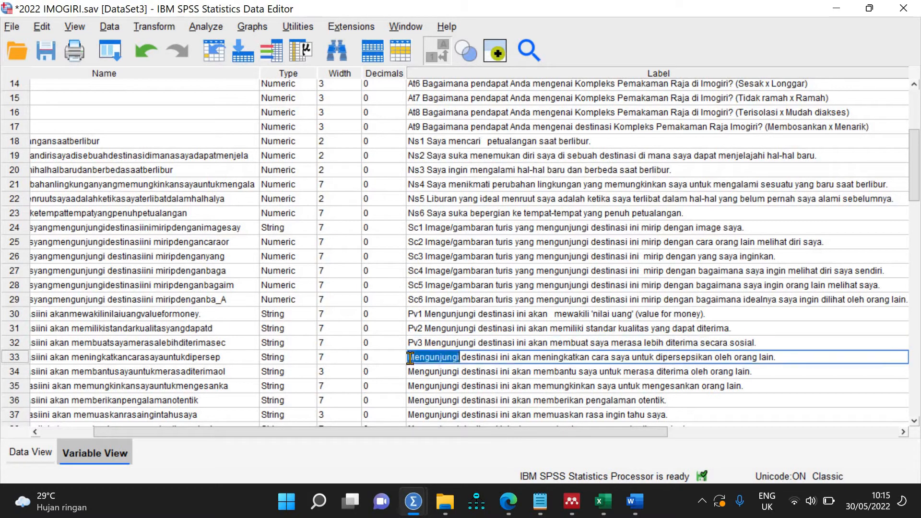
pyautogui.press('Left')
pyautogui.hotkey('ctrl', 'Left')
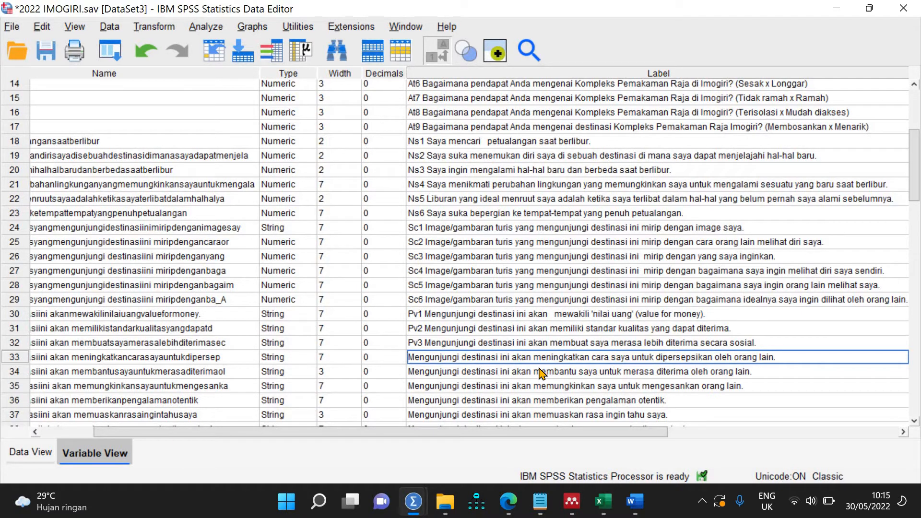
pyautogui.write('Pv4')
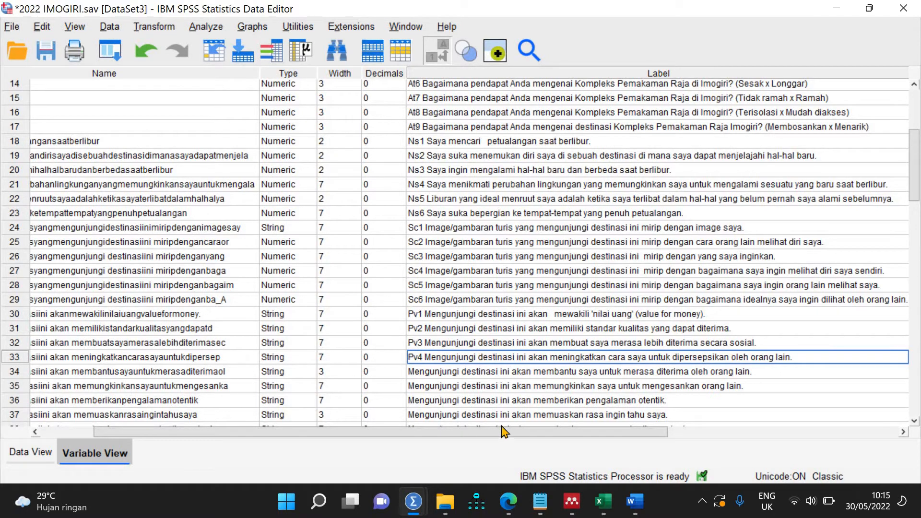
pyautogui.moveTo(500, 433); pyautogui.dragTo(387, 440)
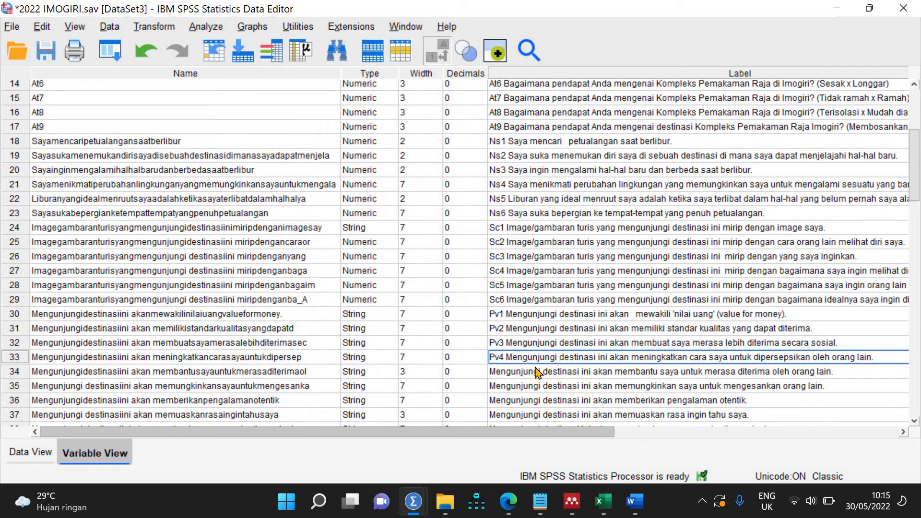
pyautogui.scroll(-8, 537, 373)
pyautogui.scroll(8, 535, 366)
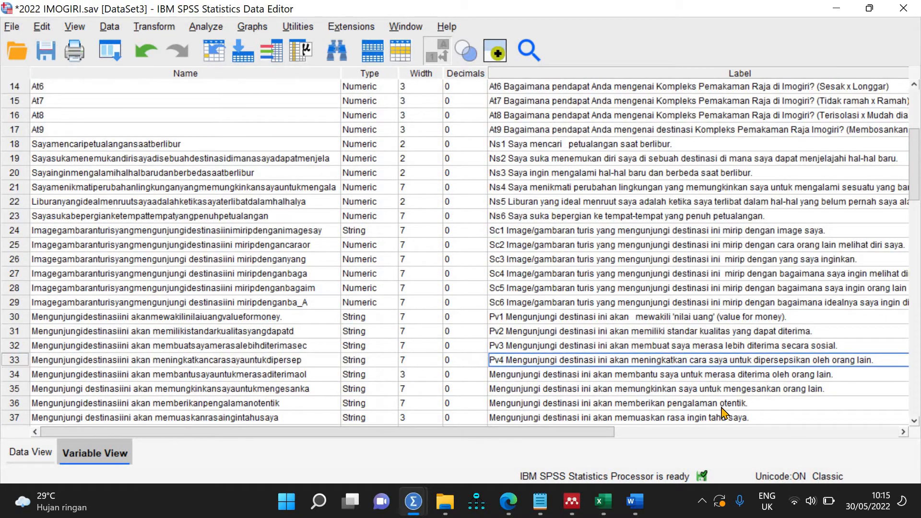
# Step: Rename variables 30 and 31 to Pv1 and Pv2
pyautogui.doubleClick(130, 315)
pyautogui.write('PV')
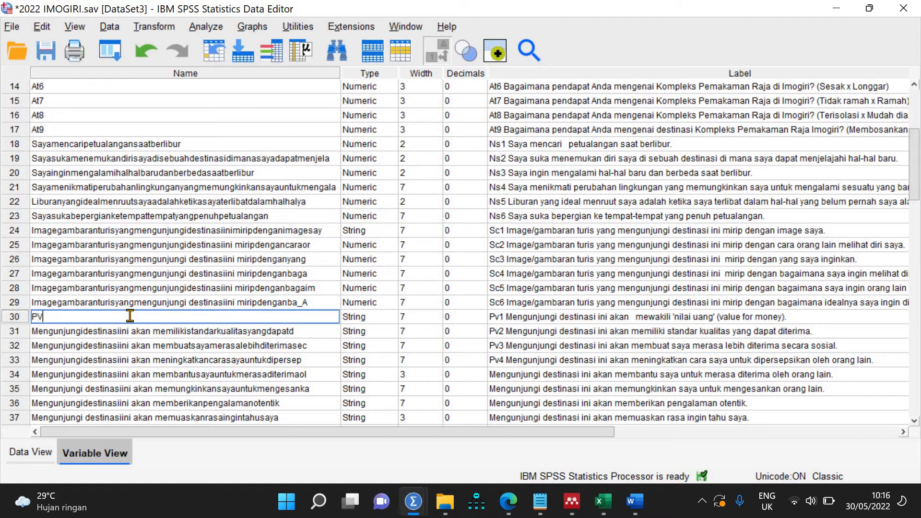
pyautogui.doubleClick(130, 315)
pyautogui.click(130, 316)
pyautogui.press('Return')
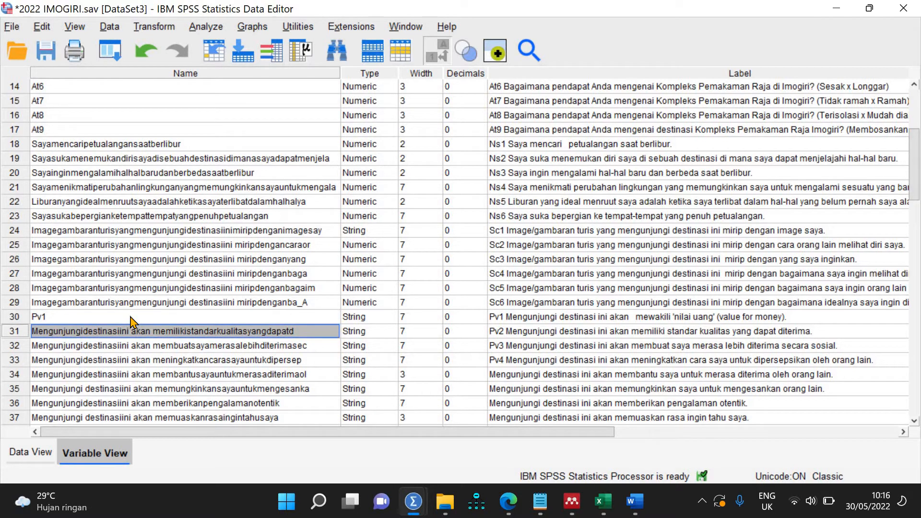
pyautogui.write('PV')
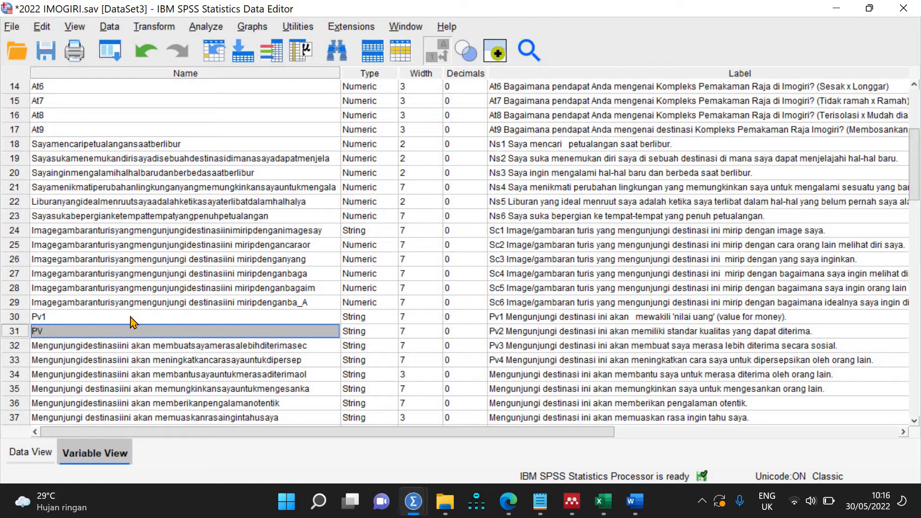
pyautogui.click(120, 330)
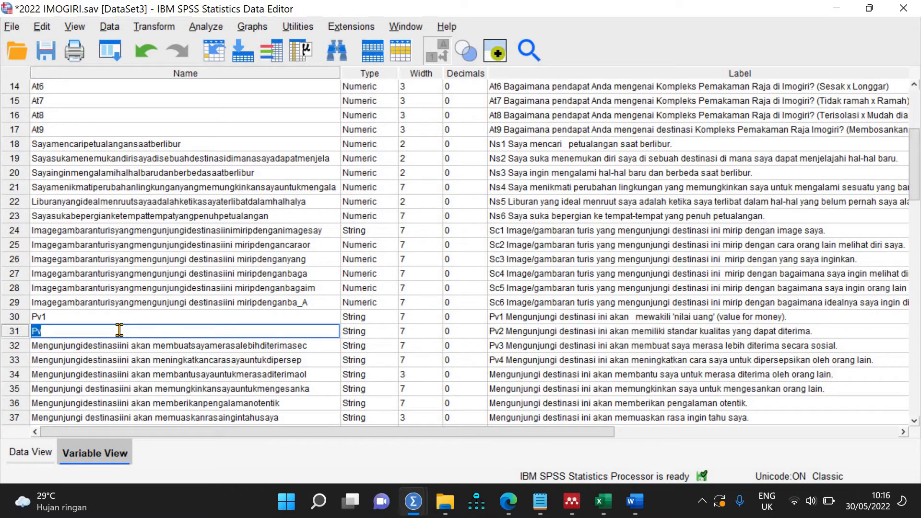
pyautogui.click(119, 330)
pyautogui.write('2')
pyautogui.press('Return')
# Step: Rename variables 32 through 35 to Pv3, Pv4, Pv5 and Pv6
pyautogui.write('Pv')
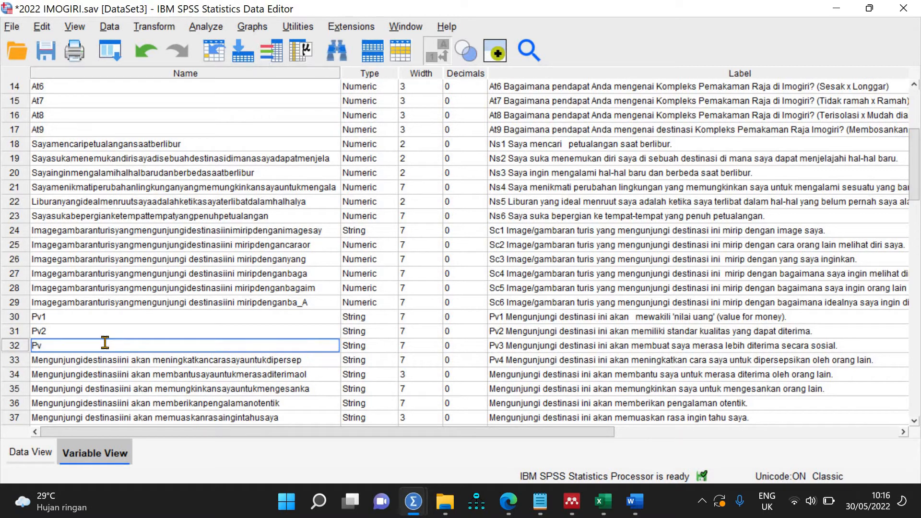
pyautogui.write('3')
pyautogui.click(94, 357)
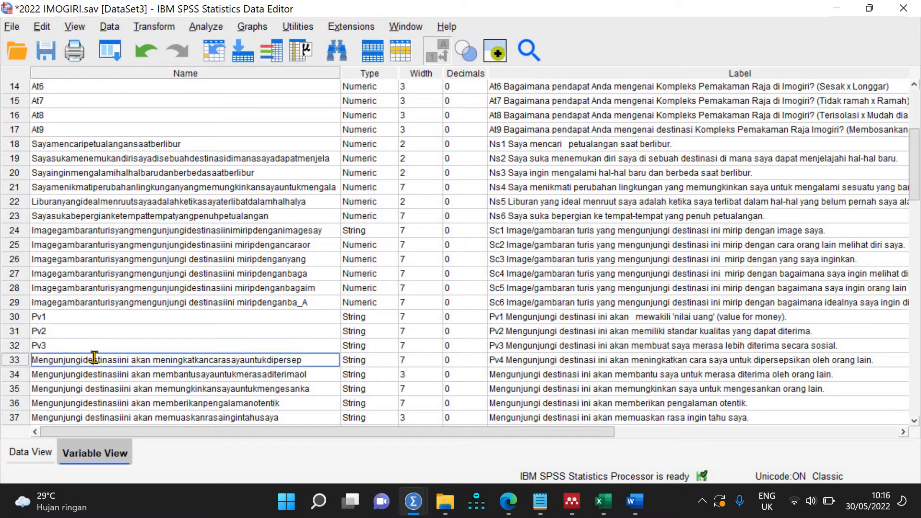
pyautogui.write('Pv')
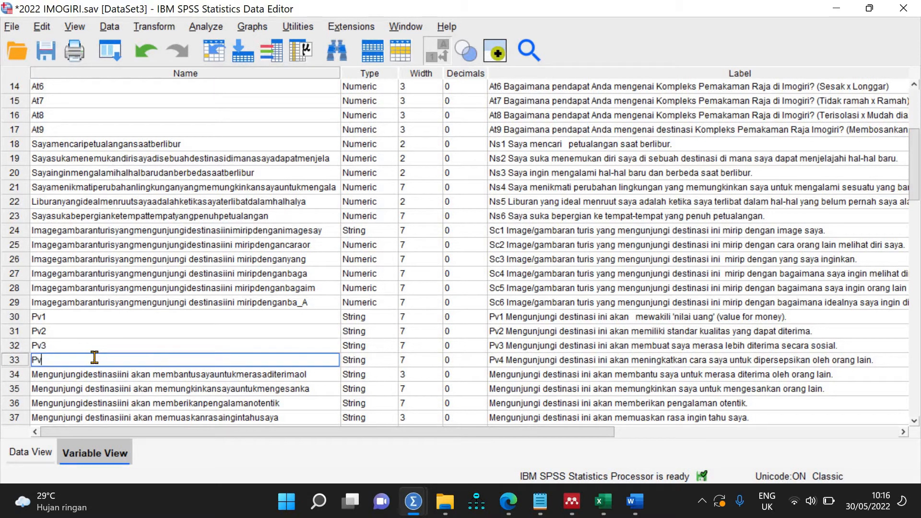
pyautogui.write('4')
pyautogui.click(92, 372)
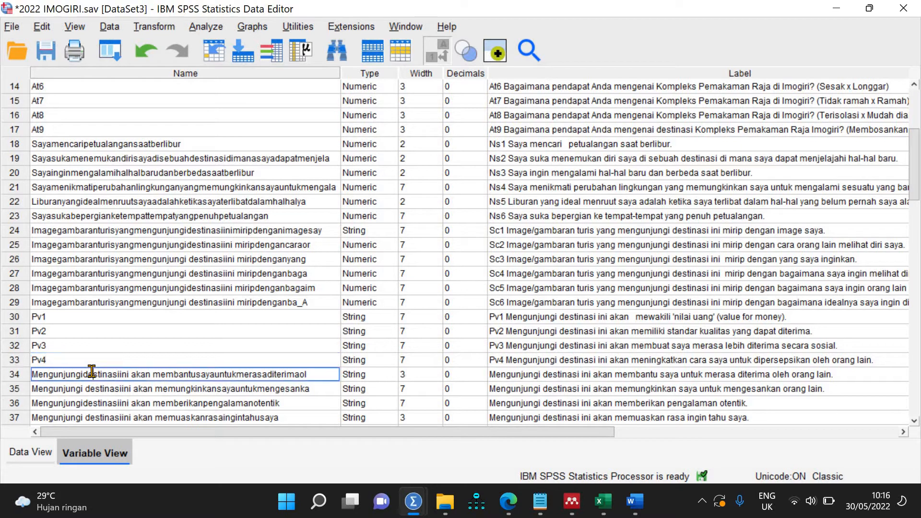
pyautogui.click(92, 372)
pyautogui.write('Pv5')
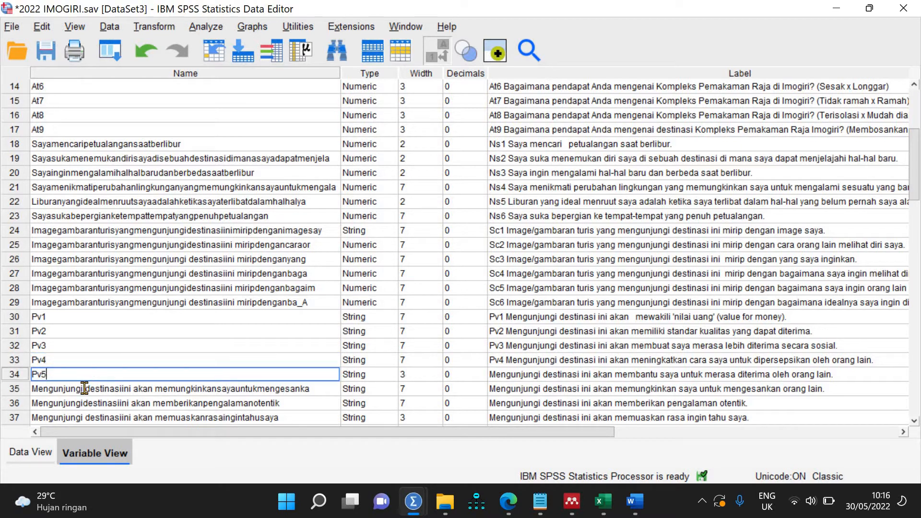
pyautogui.click(85, 388)
pyautogui.click(84, 387)
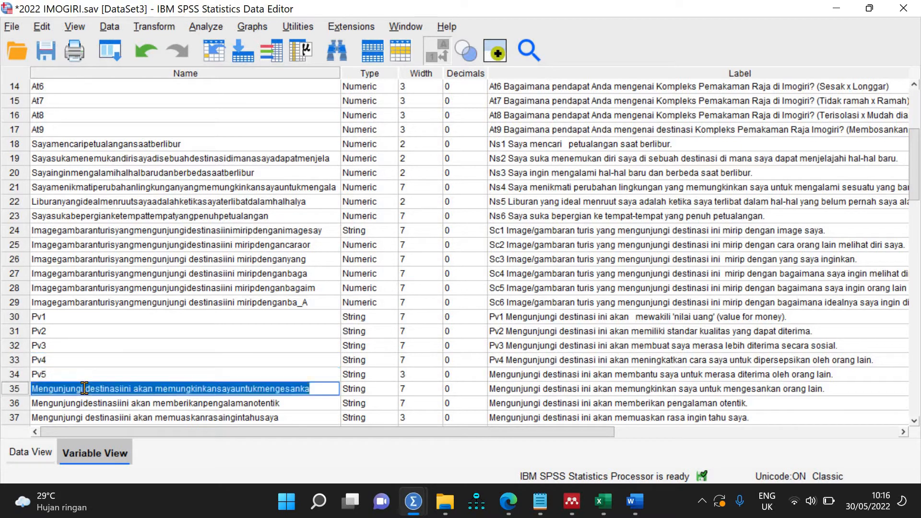
pyautogui.write('Pv')
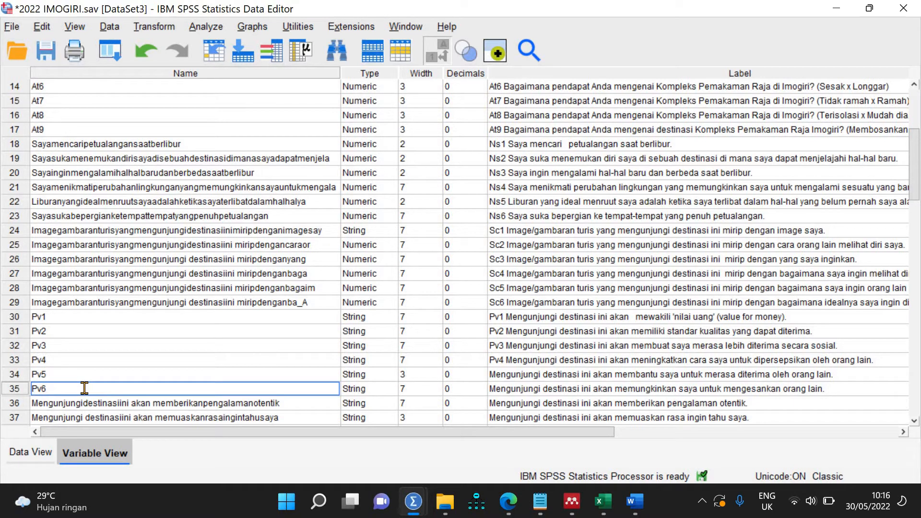
pyautogui.write('6')
pyautogui.click(108, 232)
# Step: Rename rows 24, 25 and 26 to Sc1, Sc2 and Sc3
pyautogui.click(108, 232)
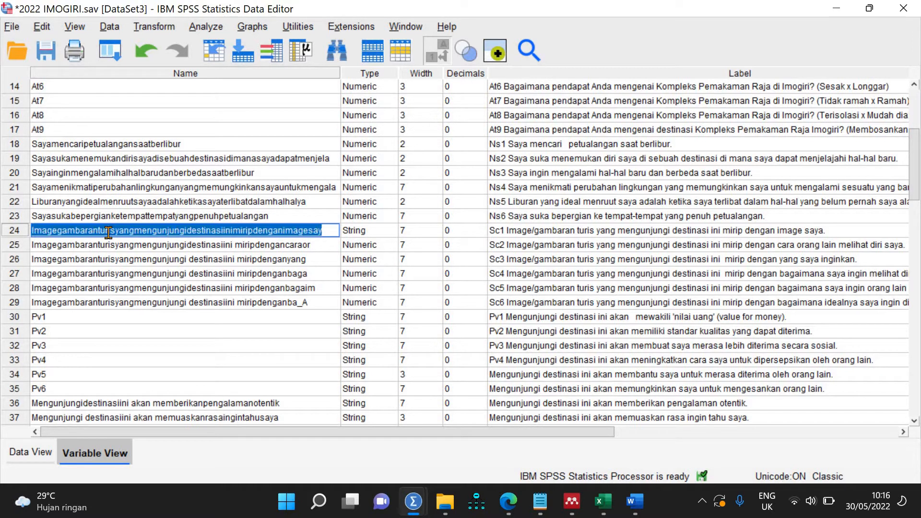
pyautogui.write('S')
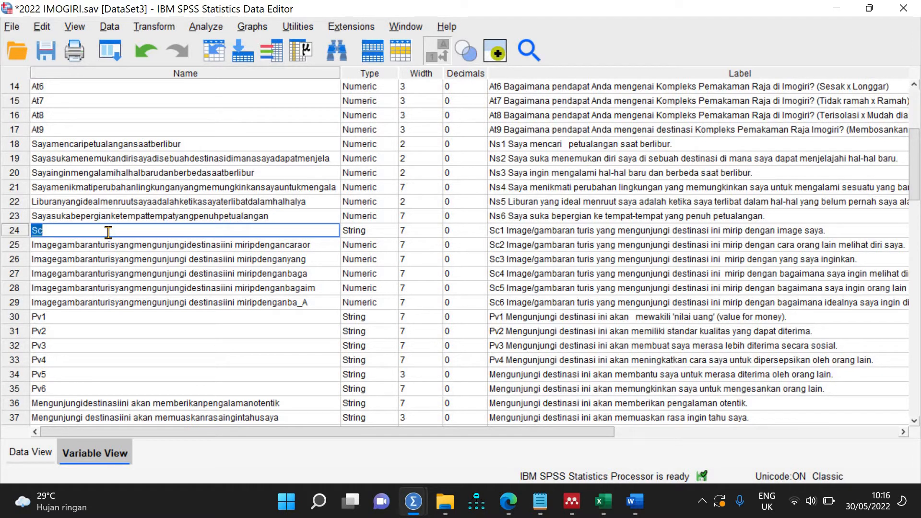
pyautogui.write('c1')
pyautogui.press('Return')
pyautogui.click(110, 240)
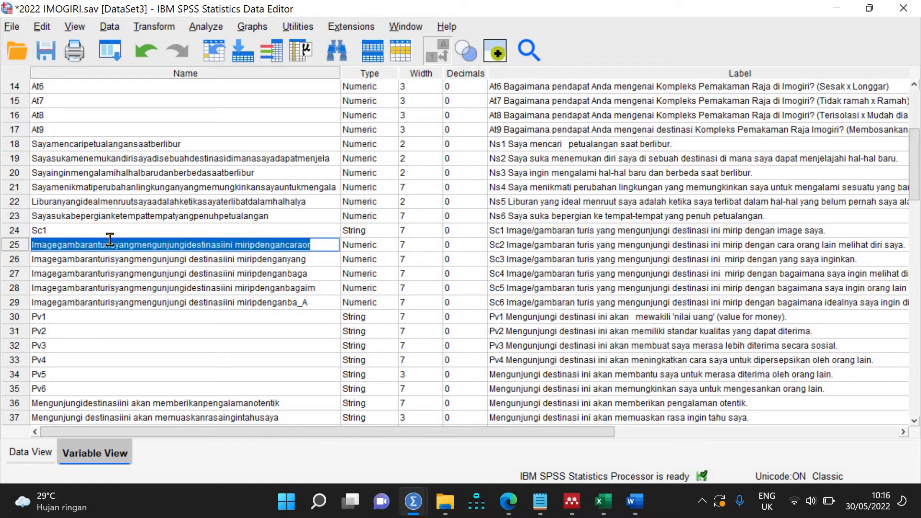
pyautogui.write('Sc2')
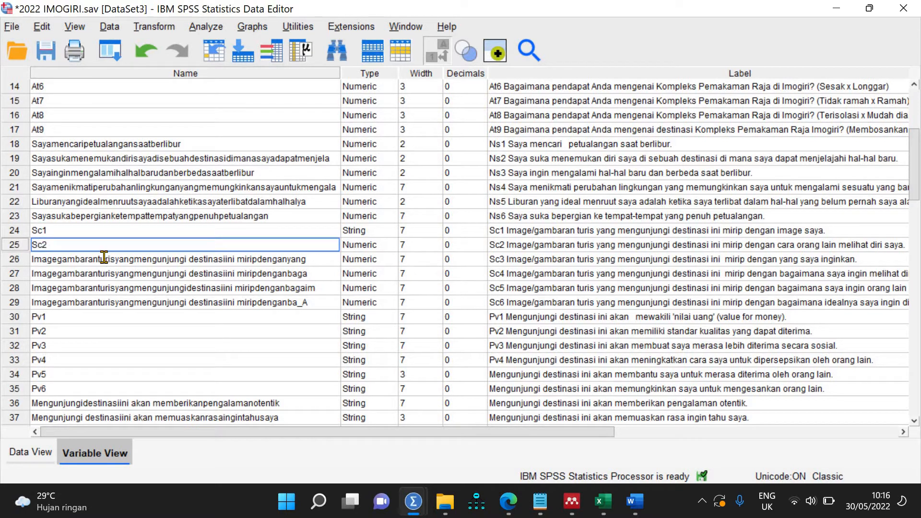
pyautogui.press('Return')
pyautogui.click(104, 258)
pyautogui.write('Sc')
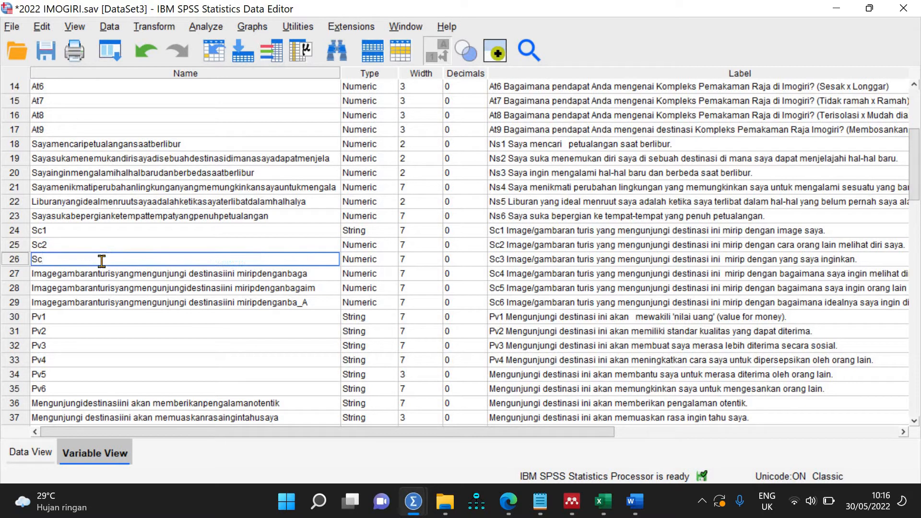
pyautogui.write('3')
pyautogui.press('Return')
# Step: Replace the long names of rows 27, 28 and 29 with Sc4, Sc5 and Sc6
pyautogui.doubleClick(96, 275)
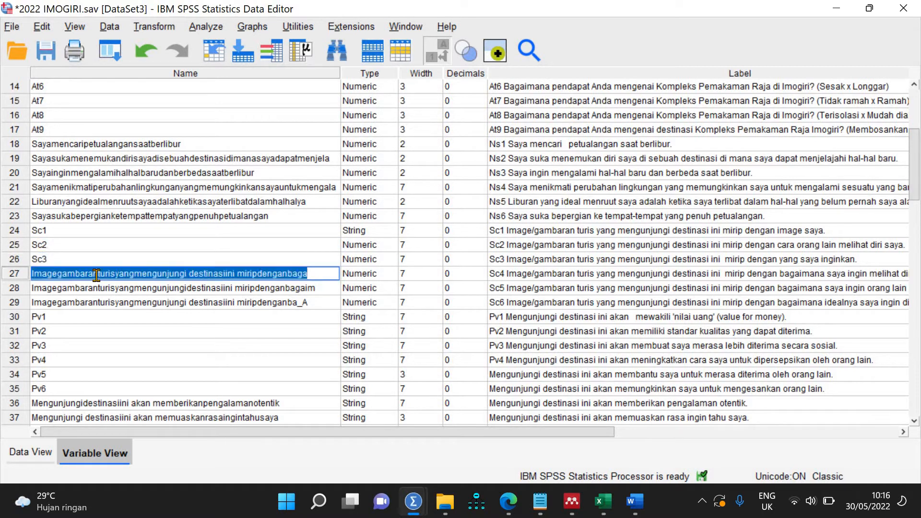
pyautogui.write('Sc4')
pyautogui.click(98, 287)
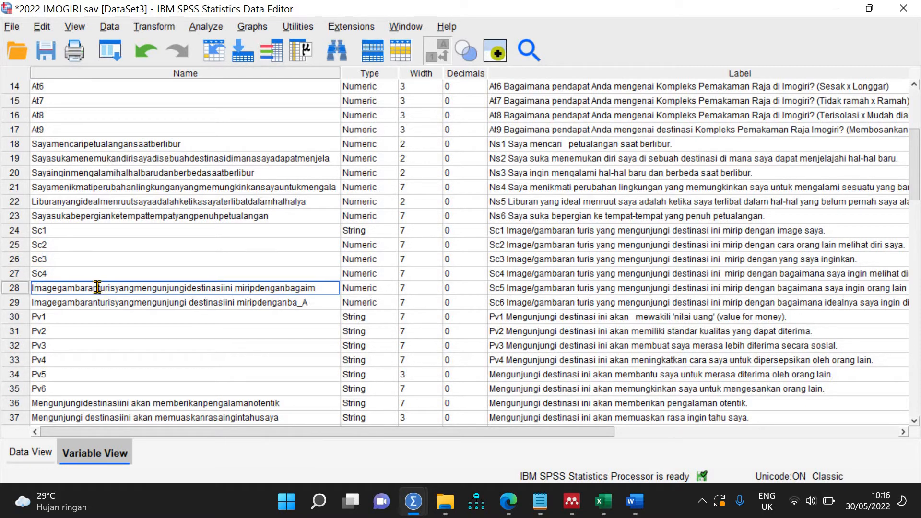
pyautogui.doubleClick(97, 287)
pyautogui.write('Sc')
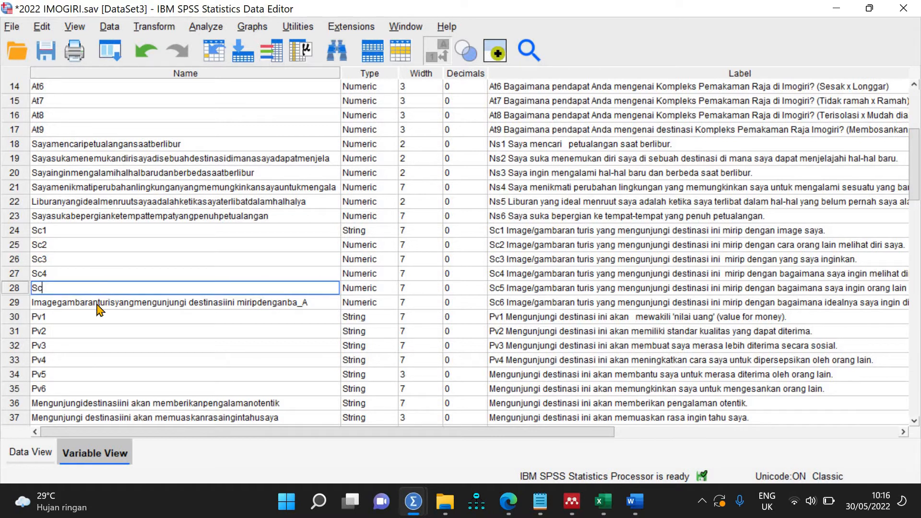
pyautogui.write('5')
pyautogui.click(100, 314)
pyautogui.click(100, 300)
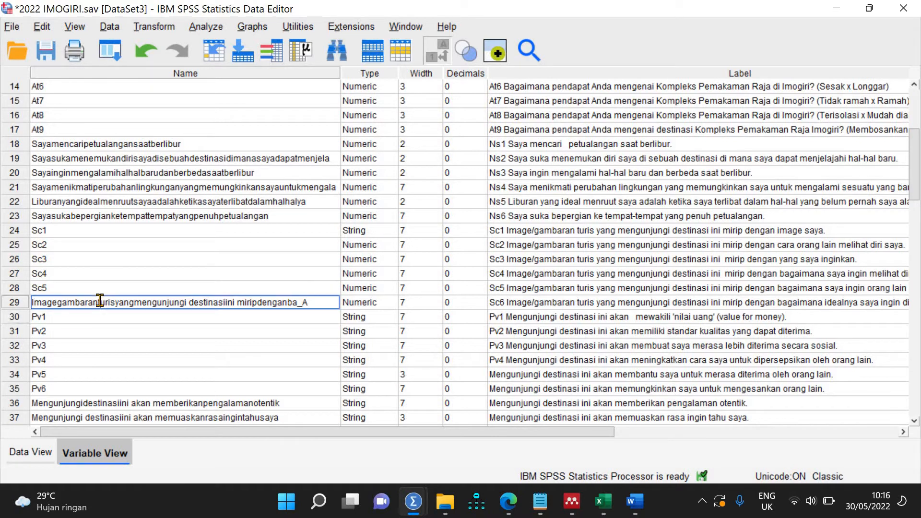
pyautogui.doubleClick(100, 299)
pyautogui.write('Sc6')
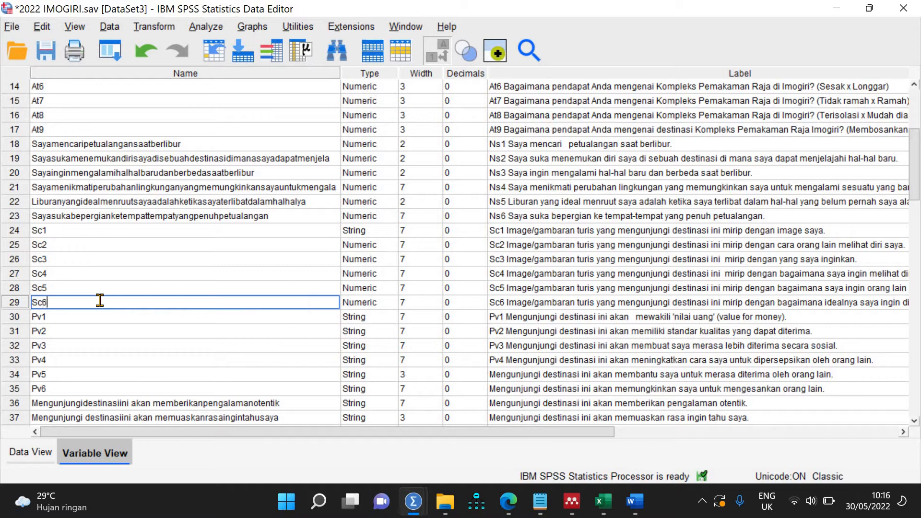
# Step: Rename rows 18, 19 and 20 to Ns1, Ns2 and Ns3
pyautogui.click(121, 144)
pyautogui.doubleClick(121, 144)
pyautogui.write('Ns')
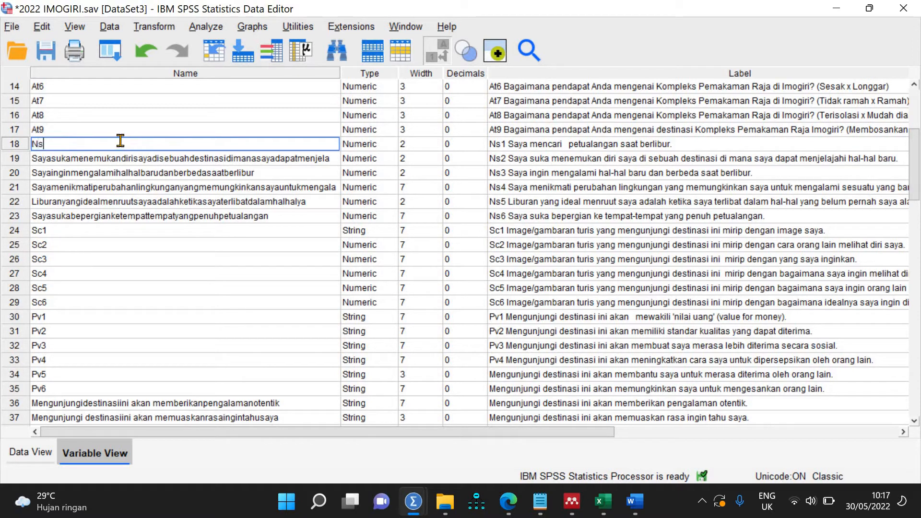
pyautogui.doubleClick(121, 141)
pyautogui.click(121, 140)
pyautogui.write('1')
pyautogui.click(117, 158)
pyautogui.doubleClick(118, 158)
pyautogui.write('Ns')
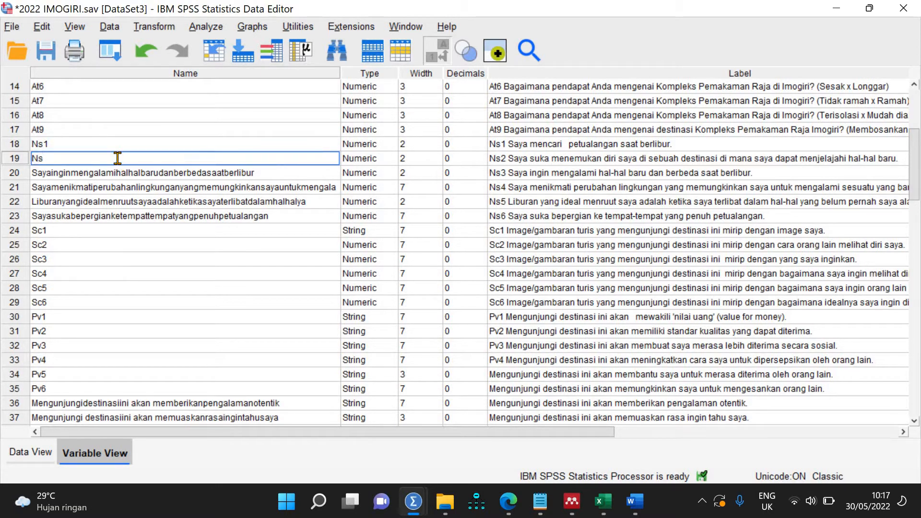
pyautogui.write('2')
pyautogui.click(110, 172)
pyautogui.doubleClick(110, 172)
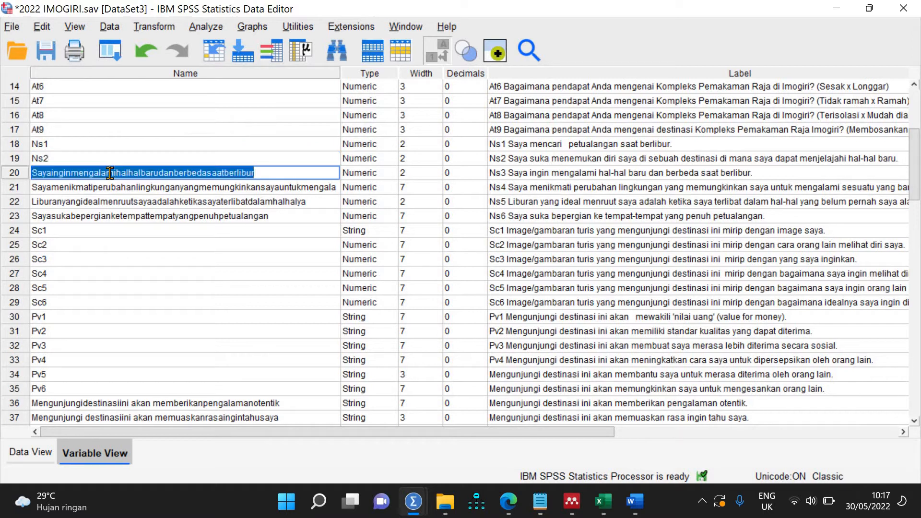
pyautogui.write('Ns3')
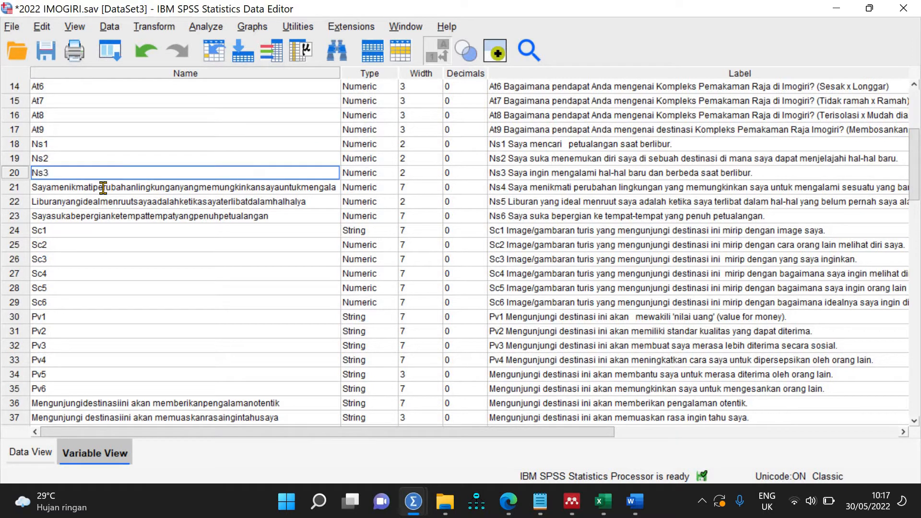
# Step: Replace the long names of rows 21, 22 and 23 with Ns4, Ns5 and Ns6
pyautogui.click(103, 187)
pyautogui.doubleClick(103, 187)
pyautogui.write('Ns')
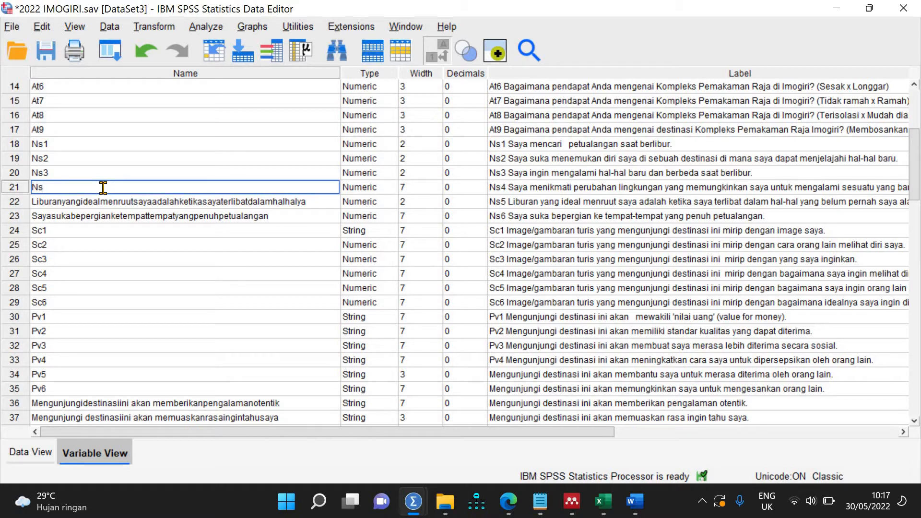
pyautogui.write('4')
pyautogui.click(99, 202)
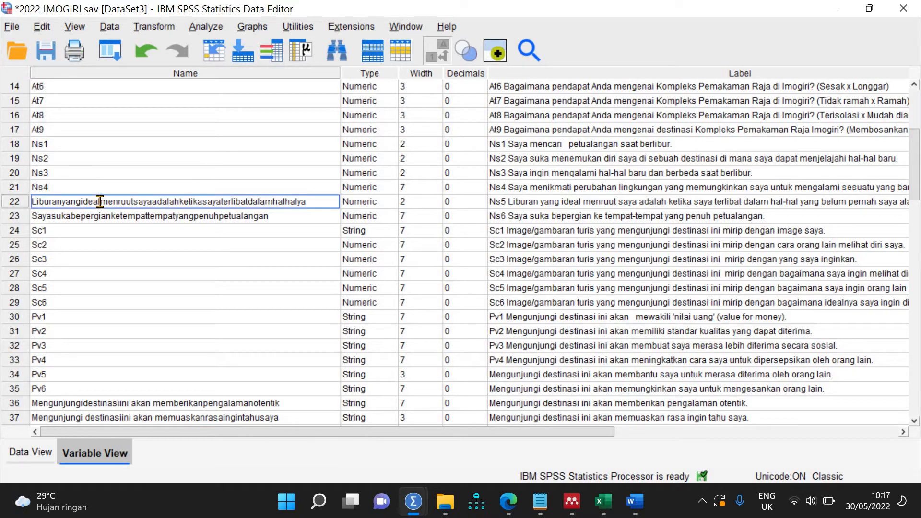
pyautogui.doubleClick(99, 202)
pyautogui.write('Ns5')
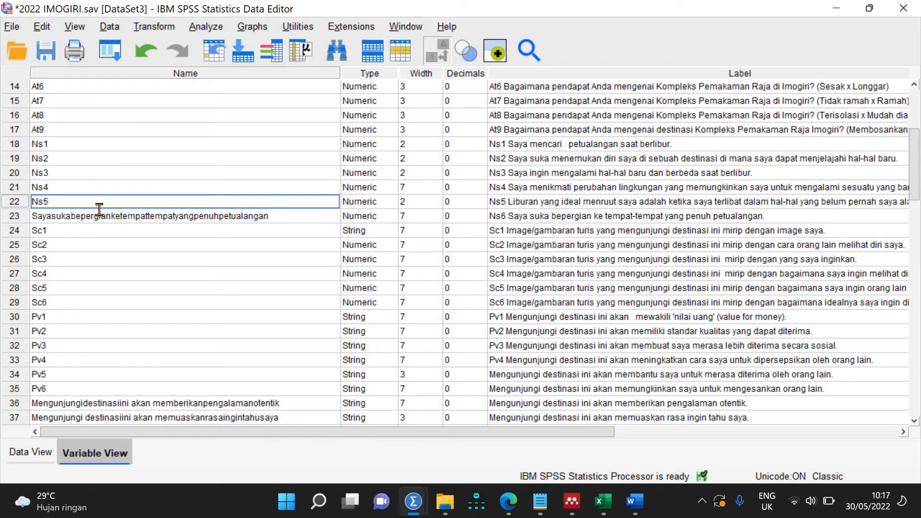
pyautogui.click(100, 211)
pyautogui.doubleClick(99, 210)
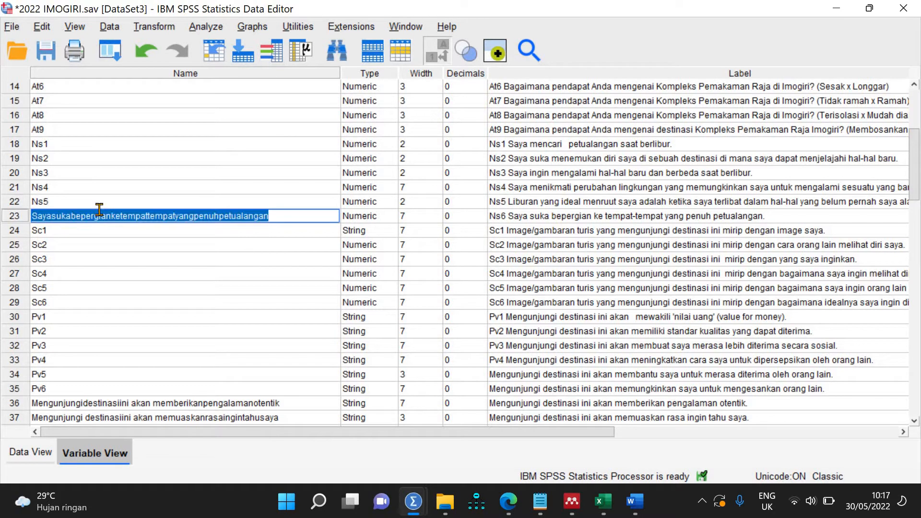
pyautogui.write('Ns6')
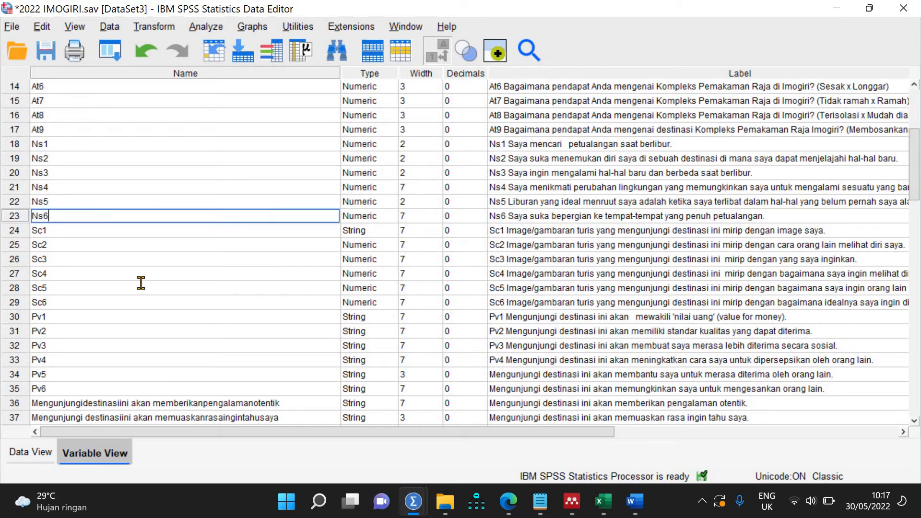
pyautogui.click(144, 288)
pyautogui.scroll(-8, 454, 416)
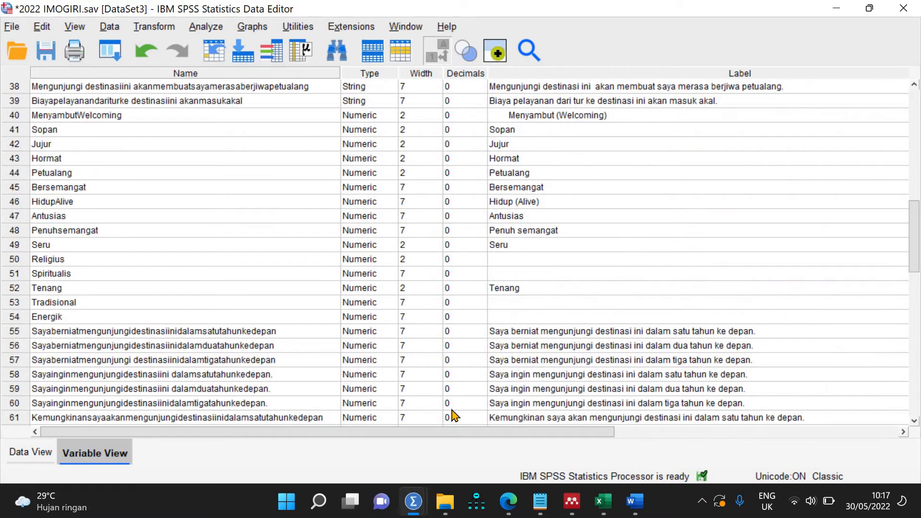
pyautogui.click(509, 501)
# Step: Review question 16's items from Menyambut to Energik in Microsoft Forms, then return to SPSS
pyautogui.scroll(-12, 382, 319)
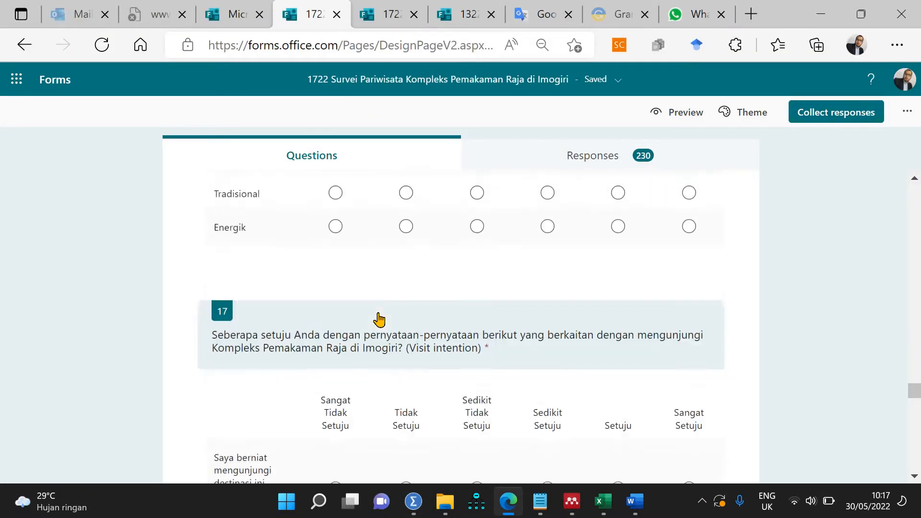
pyautogui.scroll(7, 380, 319)
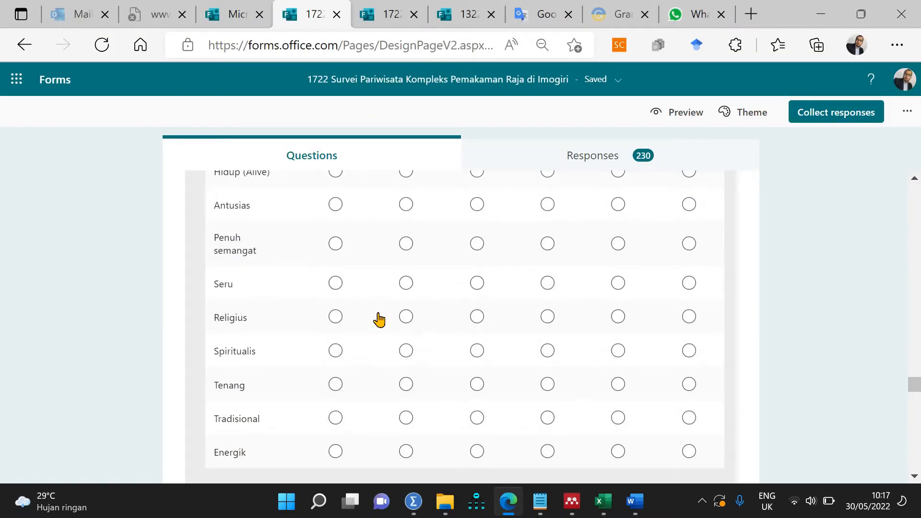
pyautogui.scroll(10, 380, 319)
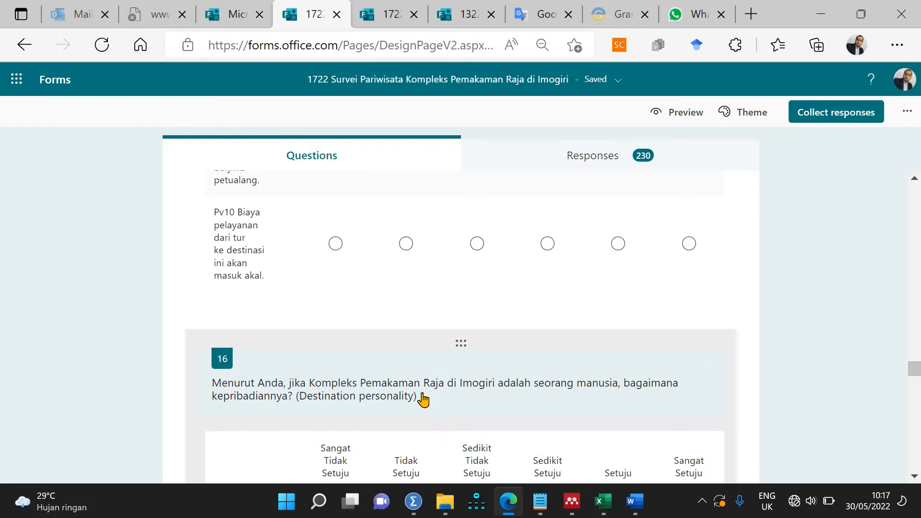
pyautogui.scroll(-5, 423, 399)
pyautogui.scroll(-10, 423, 399)
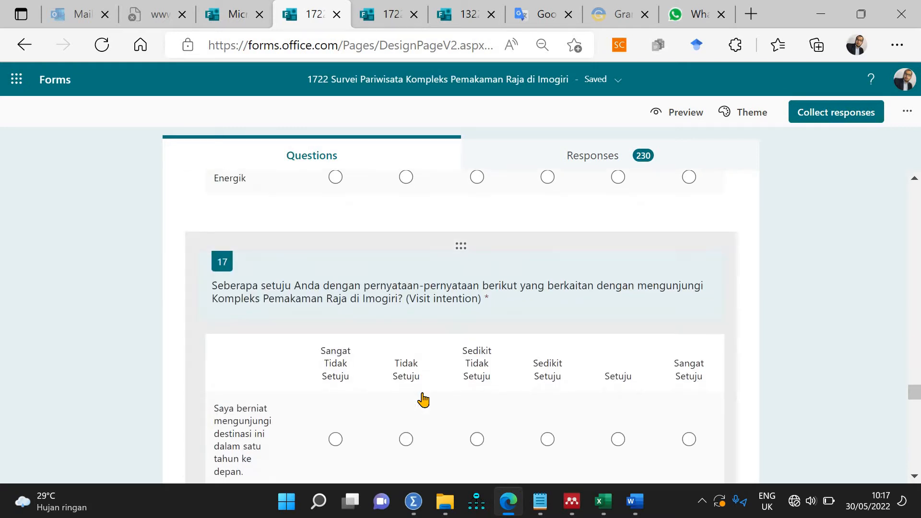
pyautogui.scroll(5, 421, 398)
pyautogui.scroll(5, 263, 436)
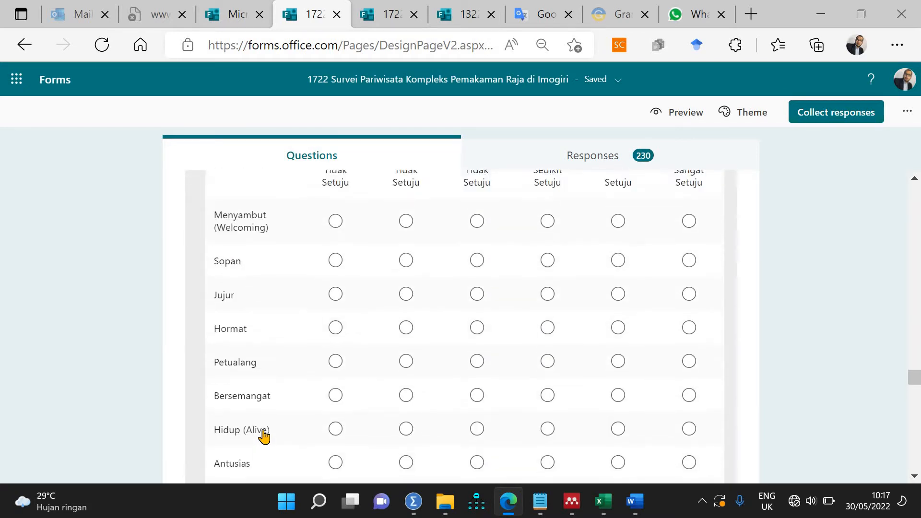
pyautogui.scroll(-5, 497, 440)
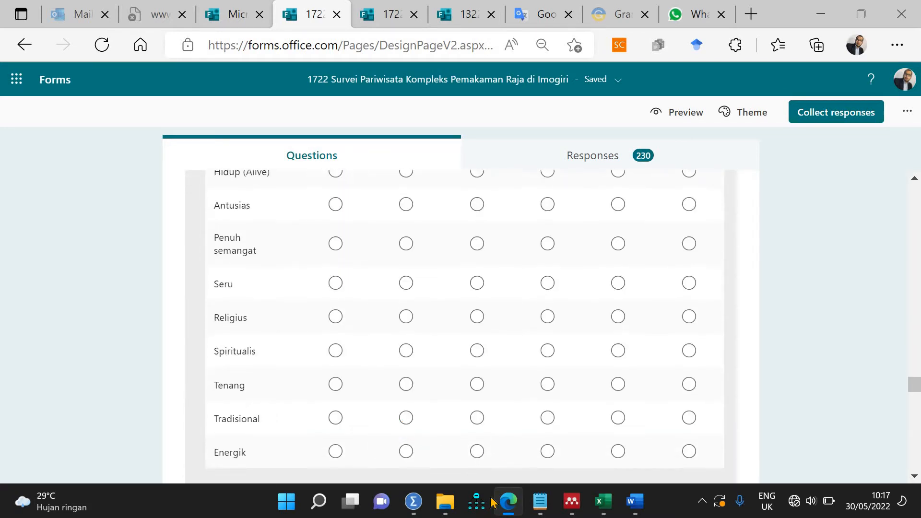
pyautogui.scroll(1, 460, 462)
pyautogui.scroll(8, 459, 461)
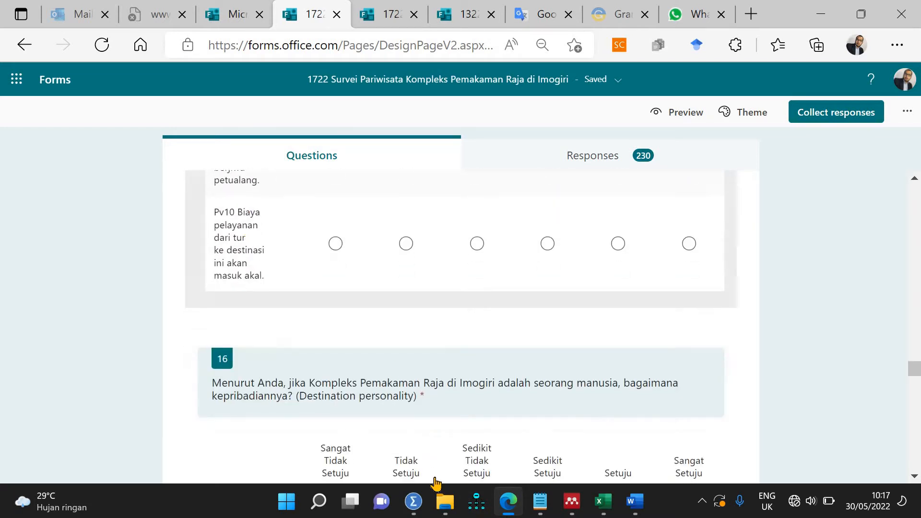
pyautogui.click(502, 502)
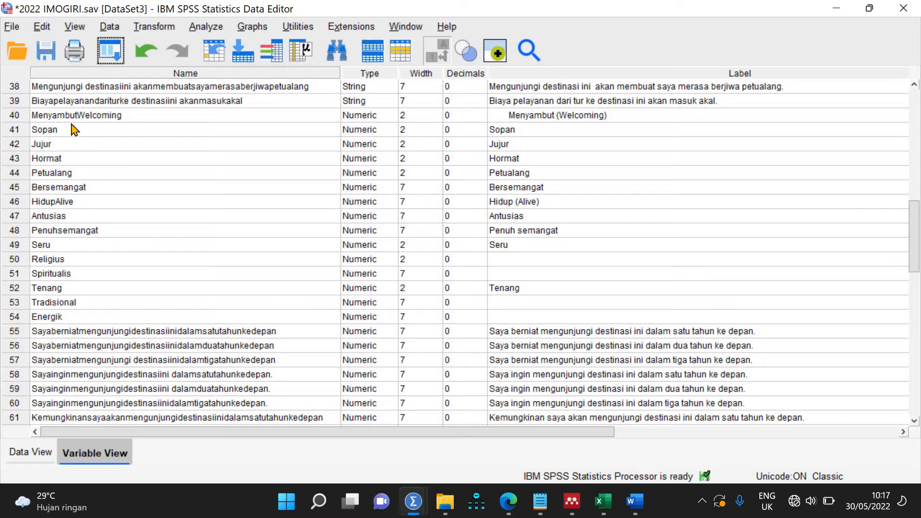
# Step: Copy the names of variables 40–54 (MenyambutWelcoming to Energik) into their Label cells
pyautogui.doubleClick(34, 116)
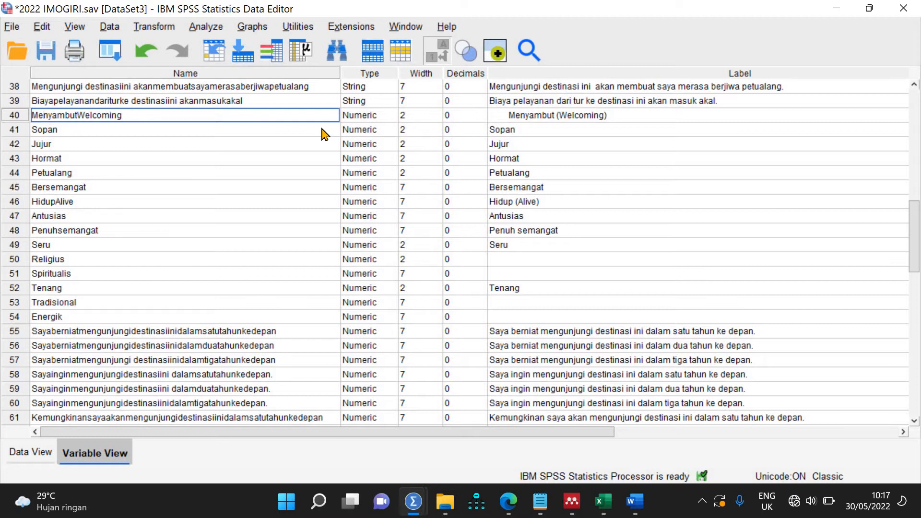
pyautogui.click(145, 144)
pyautogui.moveTo(138, 320)
pyautogui.mouseDown()
pyautogui.moveTo(136, 331)
pyautogui.moveTo(137, 321)
pyautogui.mouseUp()
pyautogui.hotkey('ctrl', 'c')
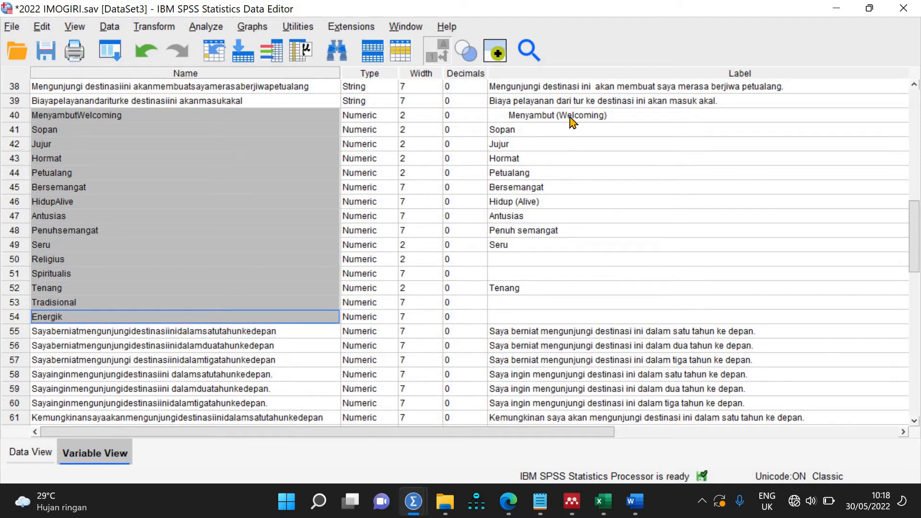
pyautogui.moveTo(567, 110); pyautogui.dragTo(574, 316)
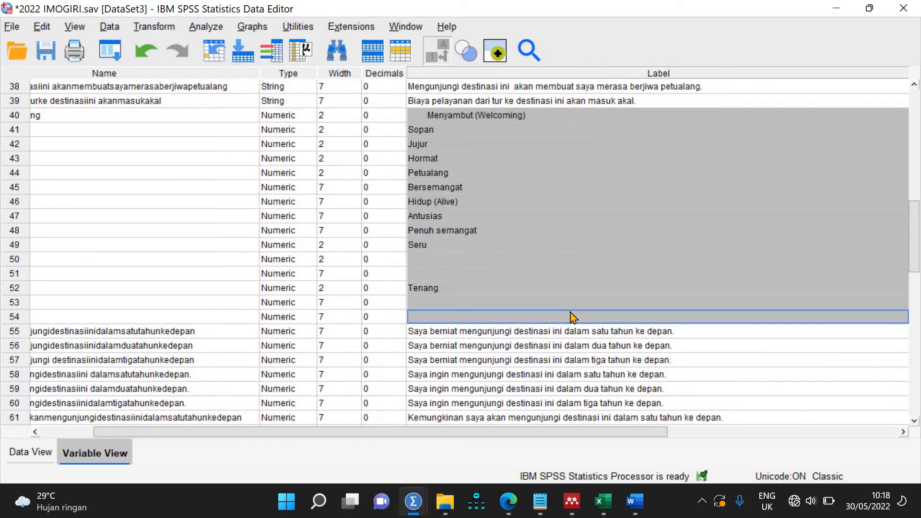
pyautogui.hotkey('ctrl', 'v')
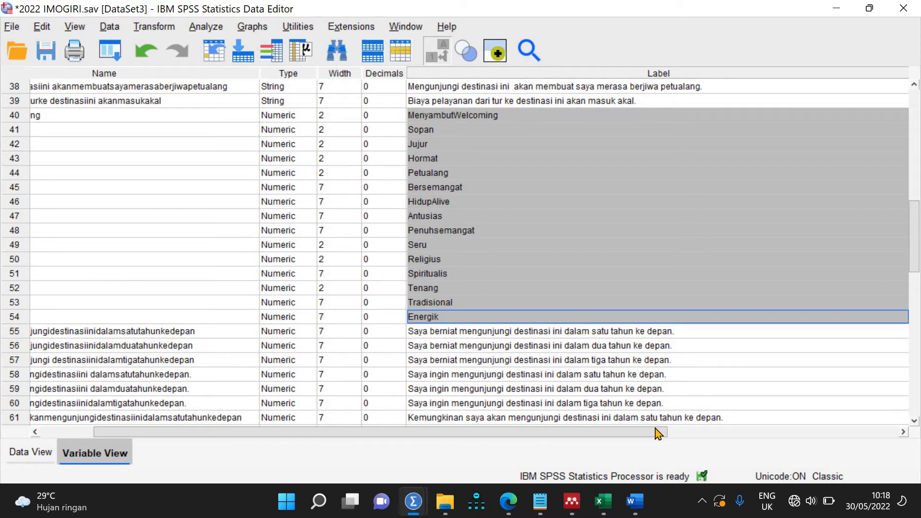
pyautogui.moveTo(552, 440); pyautogui.dragTo(272, 466)
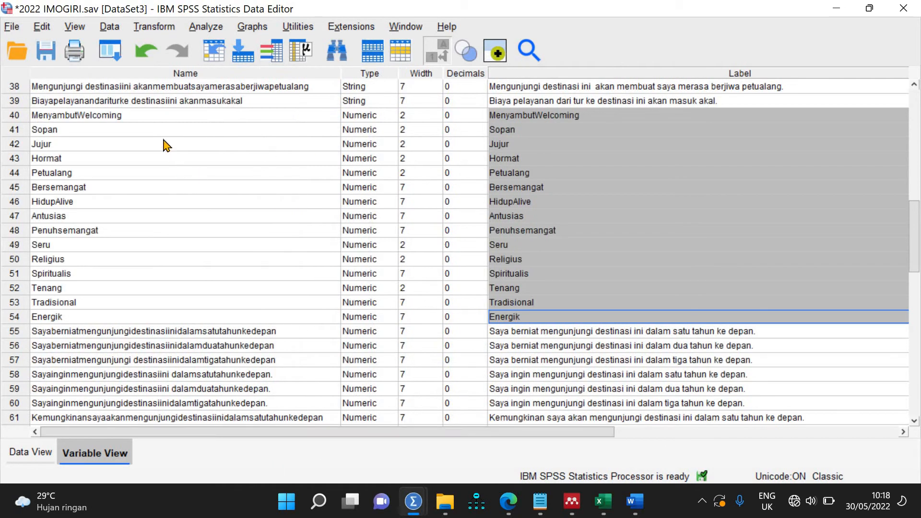
# Step: Rename variable 40 from MenyambutWelcoming to Dp1, dismissing the name-too-long warning
pyautogui.click(168, 115)
pyautogui.doubleClick(168, 116)
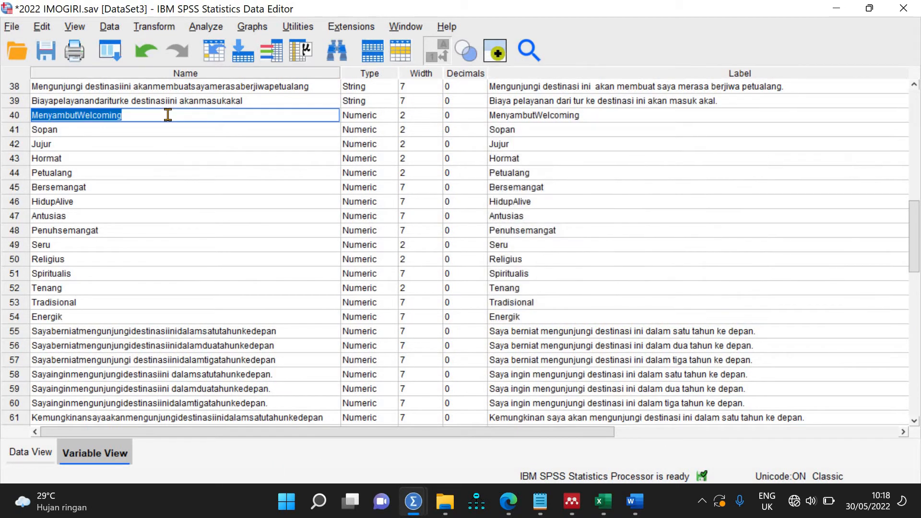
pyautogui.write('Dp')
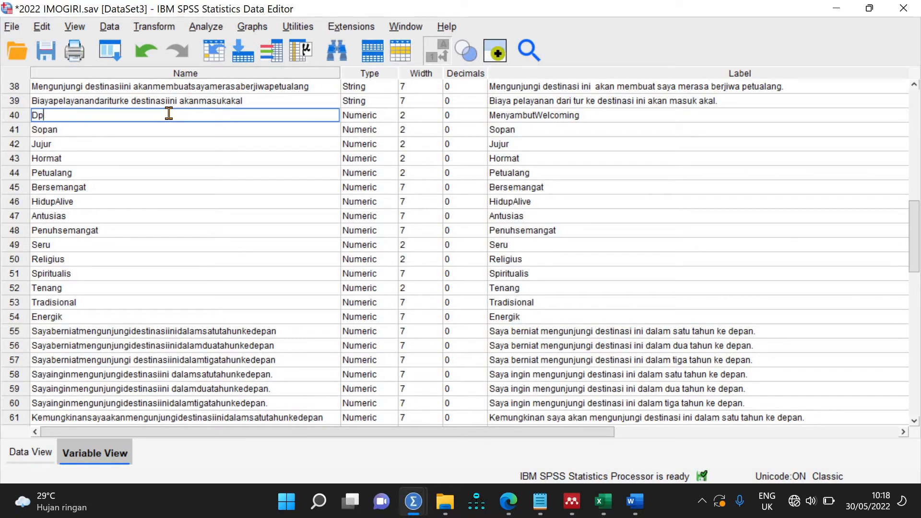
pyautogui.doubleClick(168, 113)
pyautogui.hotkey('ctrl', 'v')
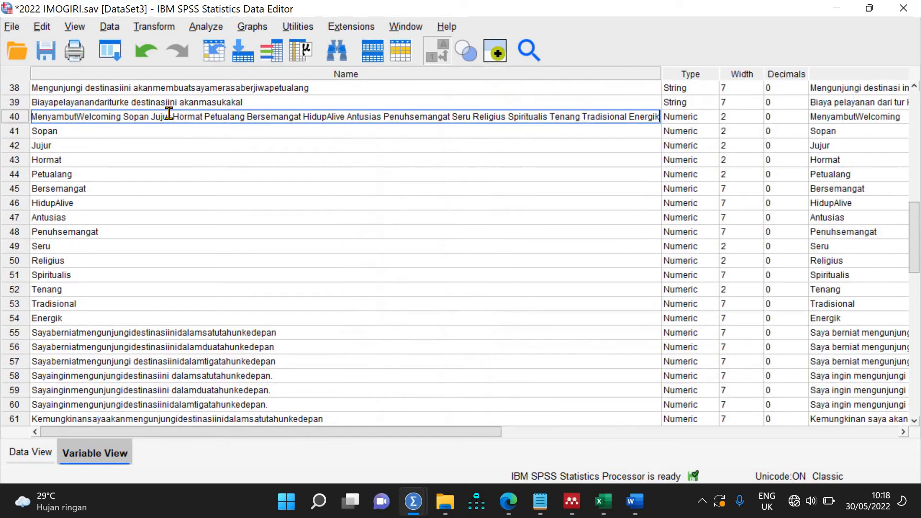
pyautogui.click(224, 260)
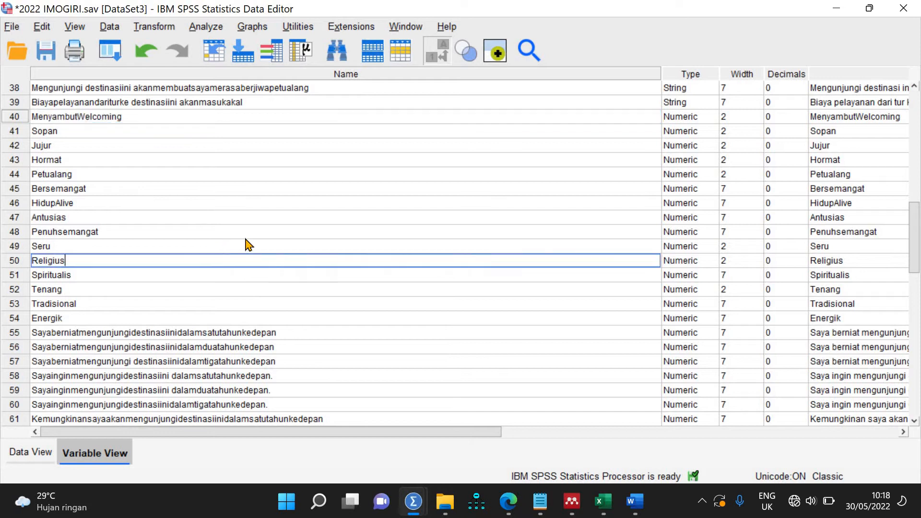
pyautogui.click(626, 205)
pyautogui.click(133, 113)
pyautogui.click(133, 114)
pyautogui.write('Dp')
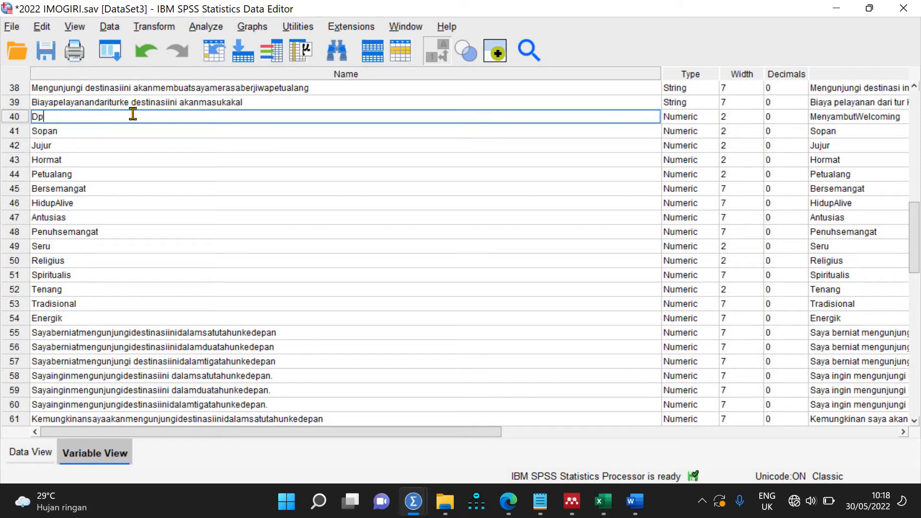
pyautogui.doubleClick(133, 114)
pyautogui.hotkey('ctrl', 'c')
pyautogui.click(133, 114)
pyautogui.write('1')
pyautogui.press('Return')
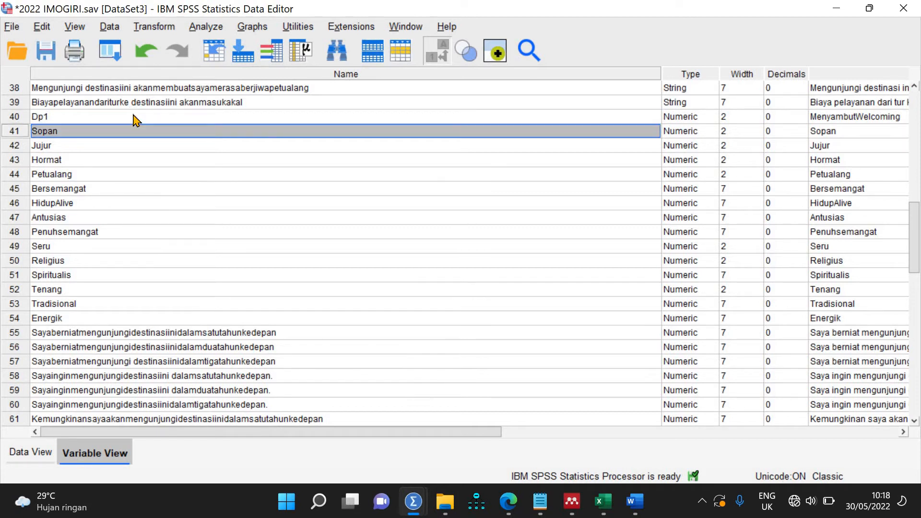
# Step: Rename variables 41–45, including Jujur, Hormat, Petualang and Bersemangat, to Dp2–Dp6
pyautogui.hotkey('ctrl', 'v')
pyautogui.click(107, 129)
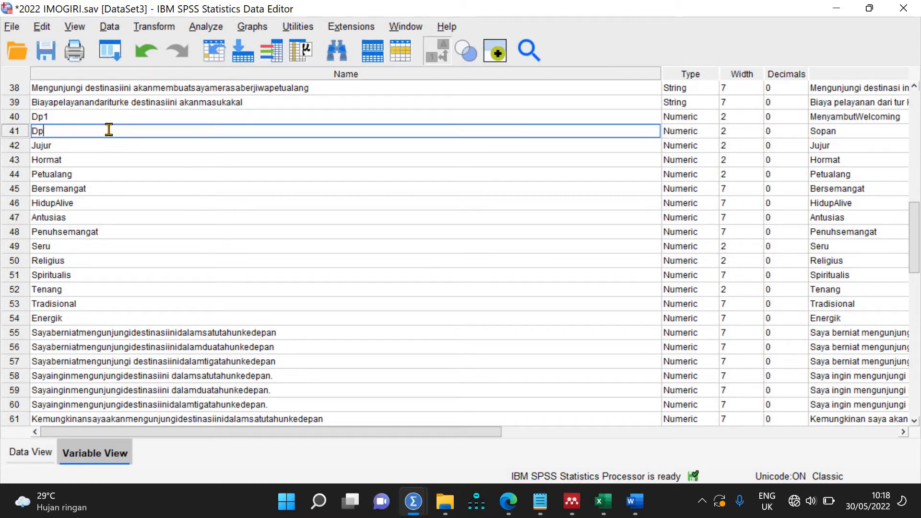
pyautogui.write('2')
pyautogui.click(77, 147)
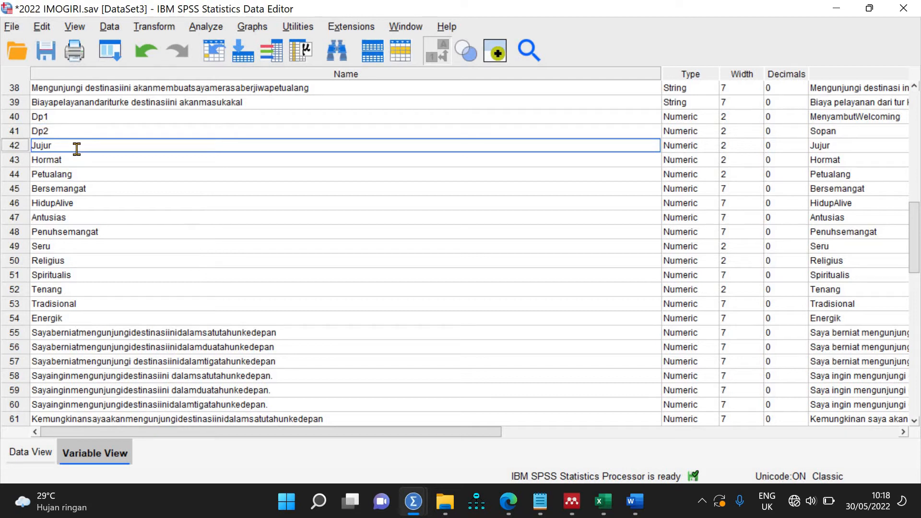
pyautogui.write('Dp3')
pyautogui.click(73, 157)
pyautogui.write('Dp4')
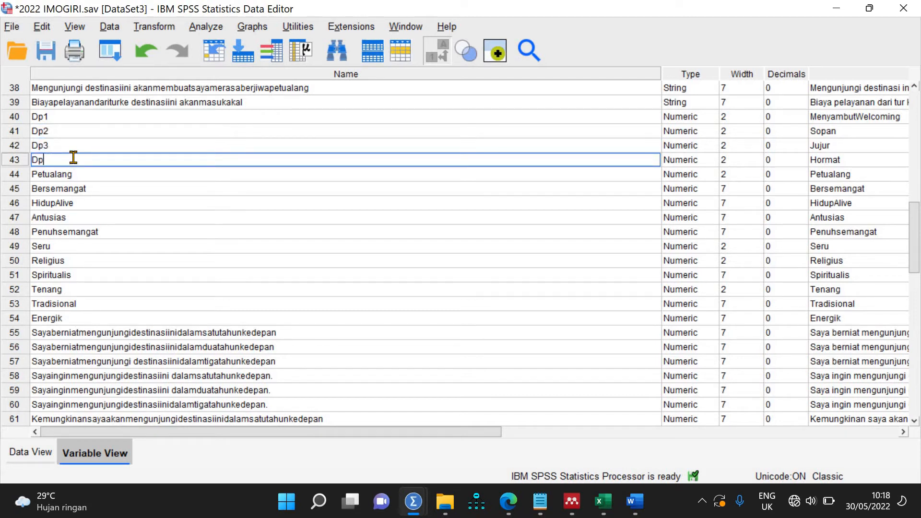
pyautogui.click(71, 174)
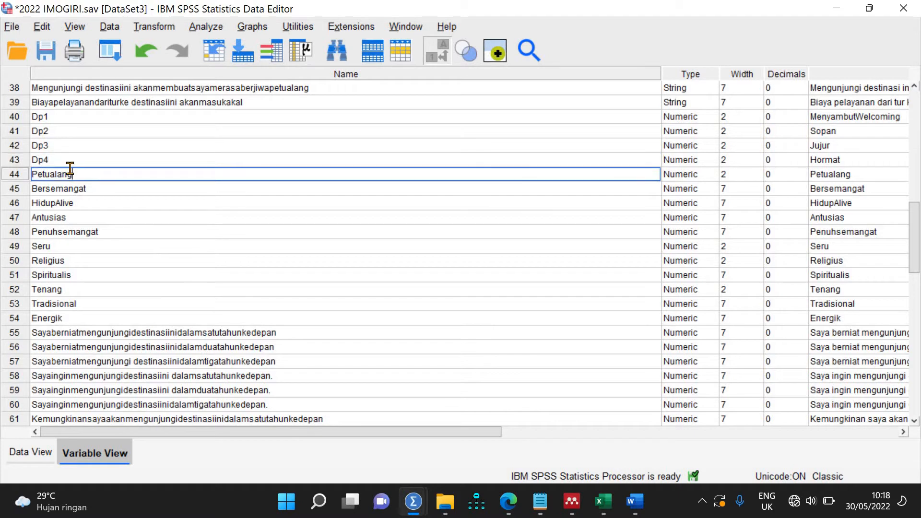
pyautogui.write('Dp5')
pyautogui.click(65, 188)
pyautogui.write('Dp')
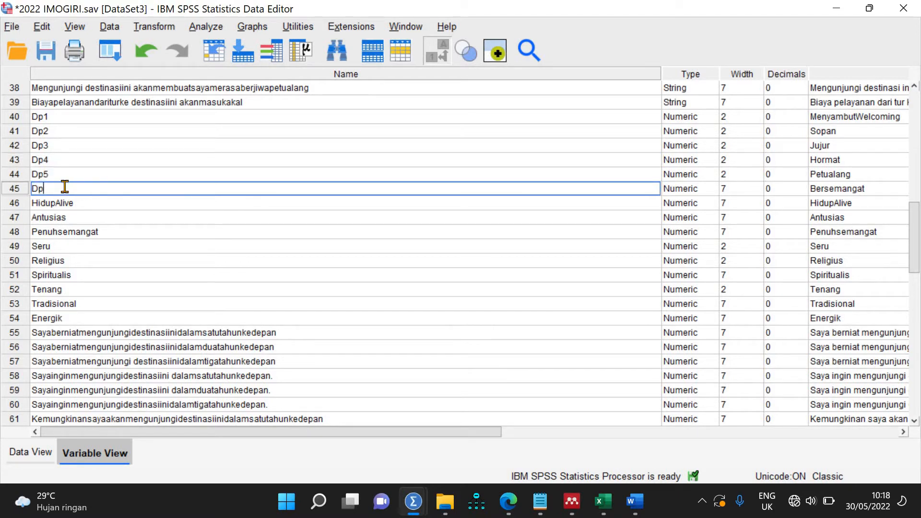
pyautogui.write('6')
pyautogui.click(69, 202)
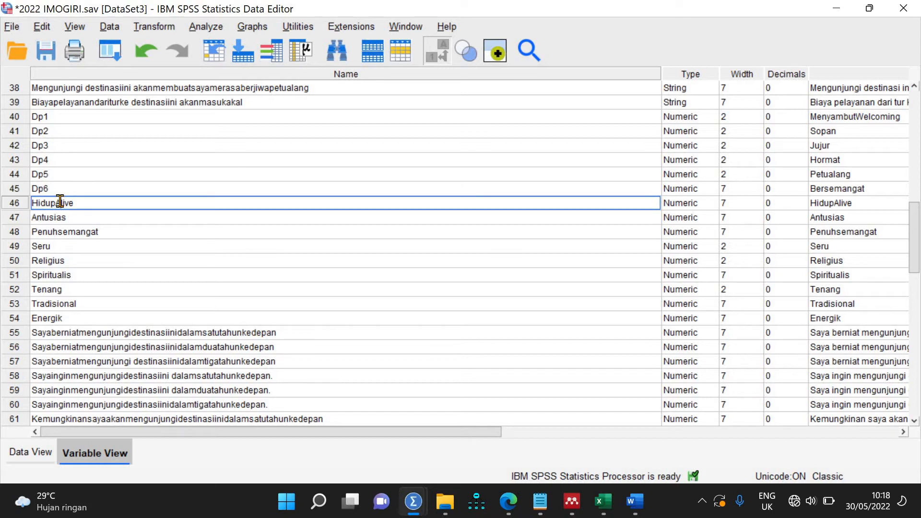
# Step: Rename HidupAlive, Antusias, Penuhsemangat, Seru and Religius to Dp7–Dp11
pyautogui.write('Dp7')
pyautogui.click(77, 217)
pyautogui.write('Dp')
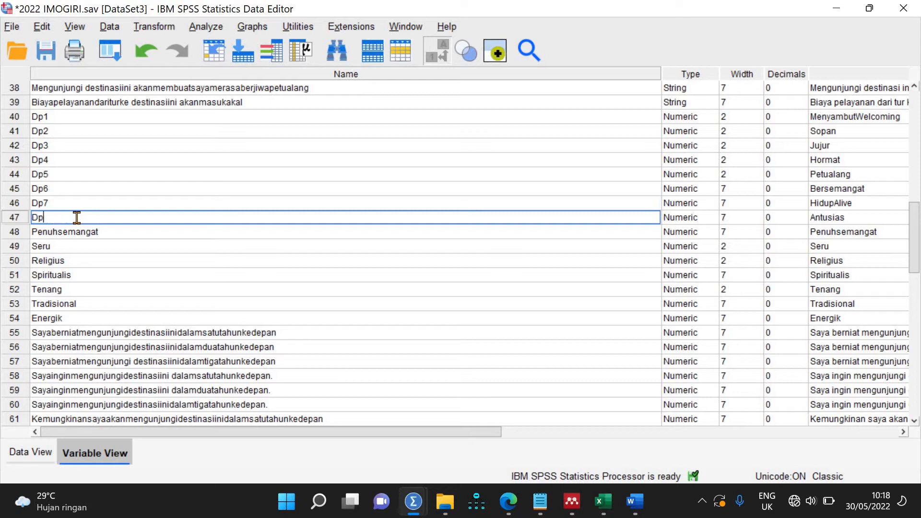
pyautogui.write('8')
pyautogui.click(72, 232)
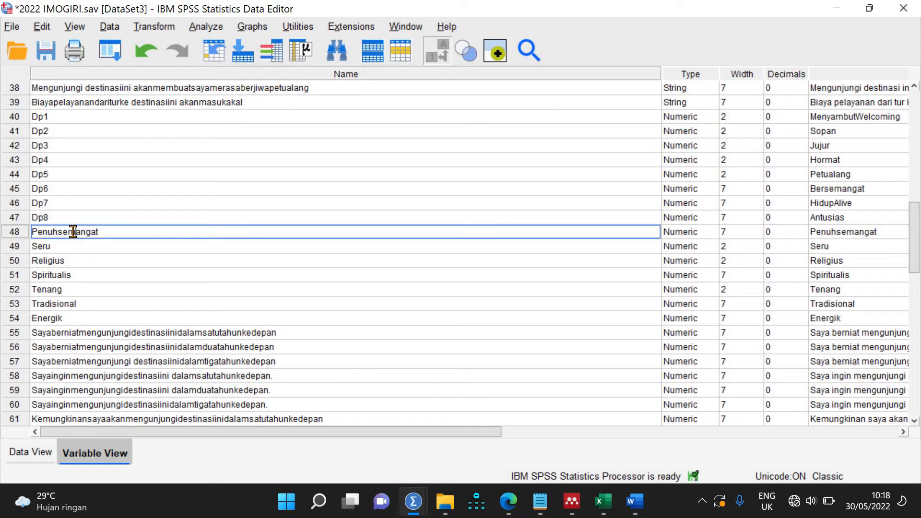
pyautogui.write('Dp9')
pyautogui.click(65, 242)
pyautogui.write('Dp')
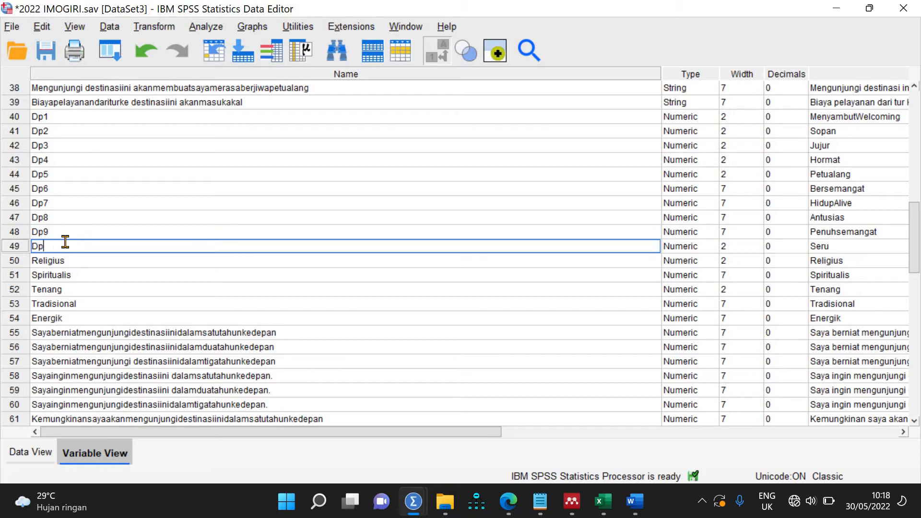
pyautogui.write('10')
pyautogui.click(60, 259)
pyautogui.write('Dp')
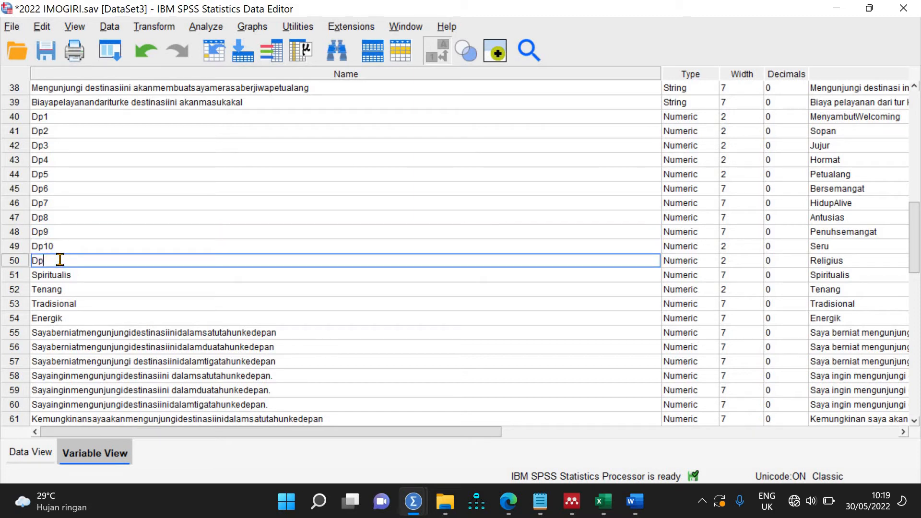
pyautogui.write('11')
pyautogui.click(60, 278)
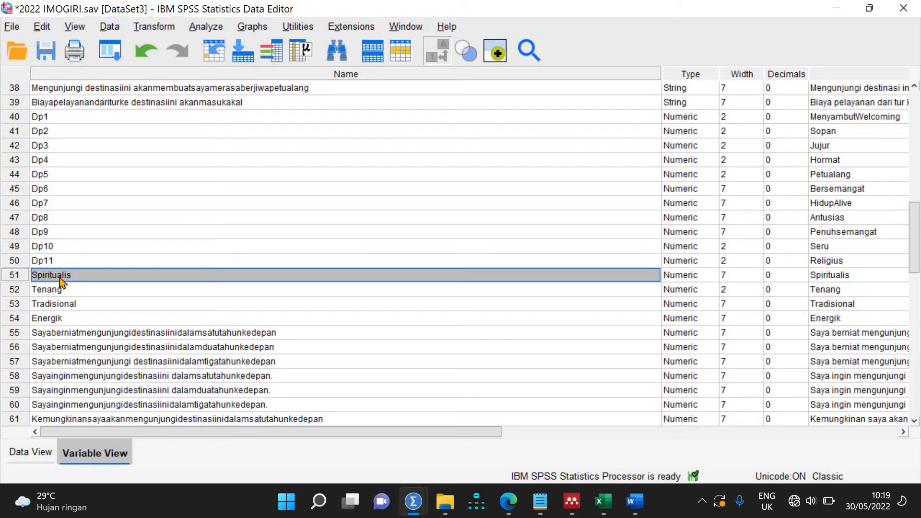
# Step: Rename Spiritualis, Tenang, Tradisional and Energik to Dp12–Dp15, then switch to the survey form
pyautogui.write('Dp')
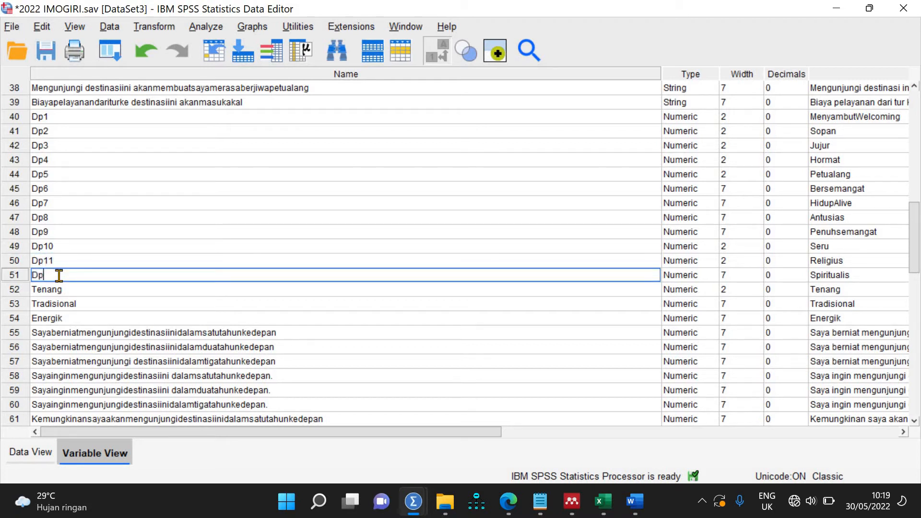
pyautogui.write('12')
pyautogui.click(59, 286)
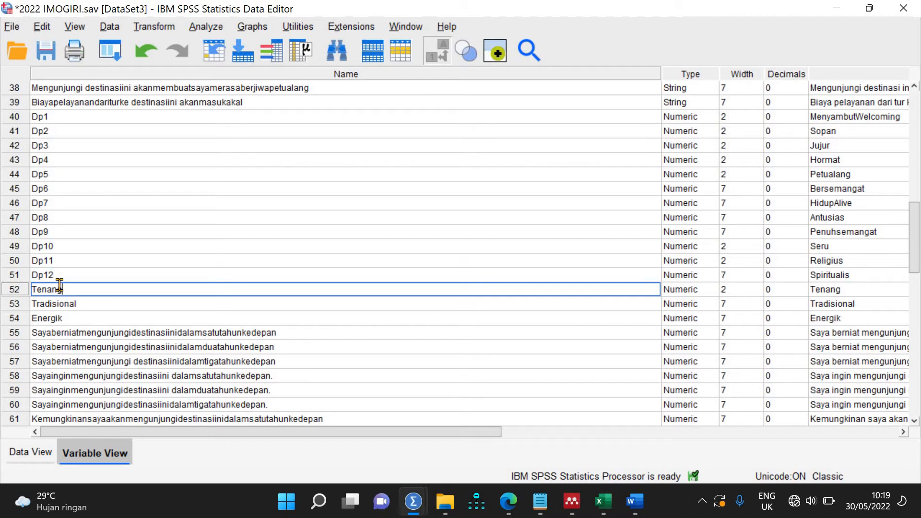
pyautogui.write('Dp13')
pyautogui.click(73, 302)
pyautogui.write('Dp')
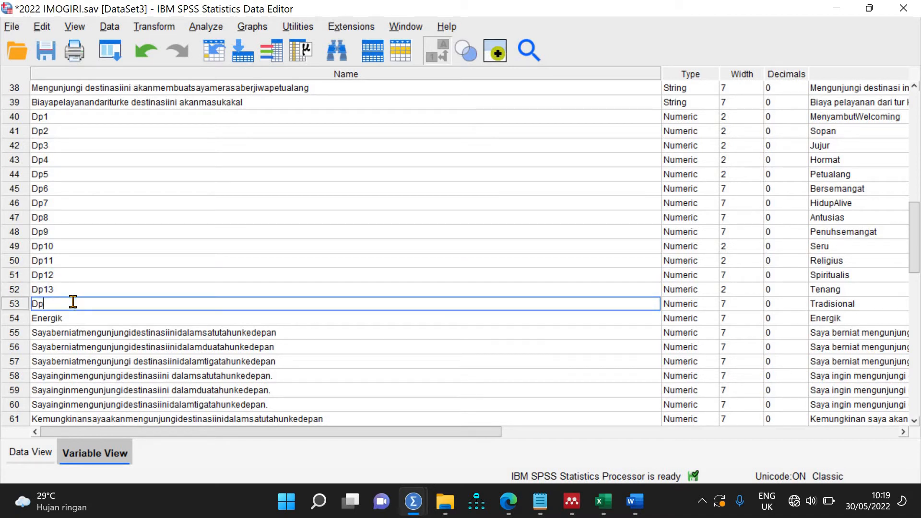
pyautogui.write('14')
pyautogui.click(62, 318)
pyautogui.write('Dp')
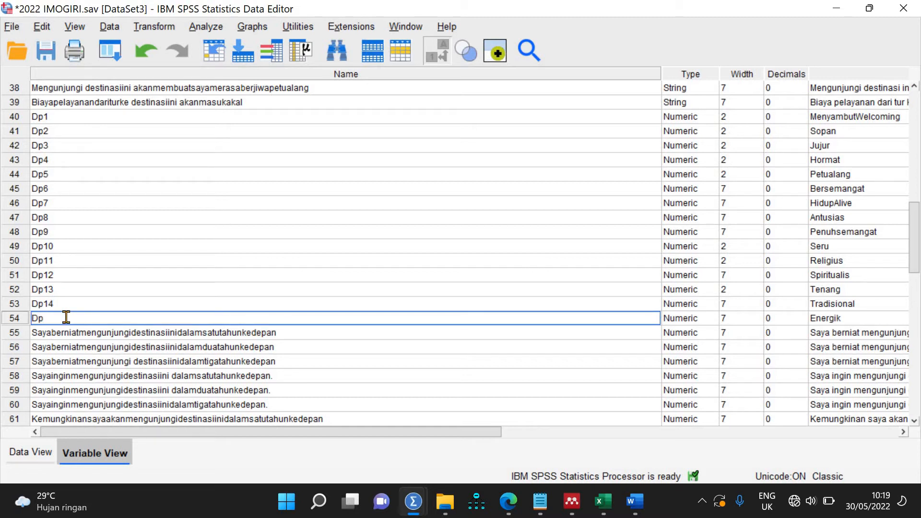
pyautogui.write('15')
pyautogui.click(507, 503)
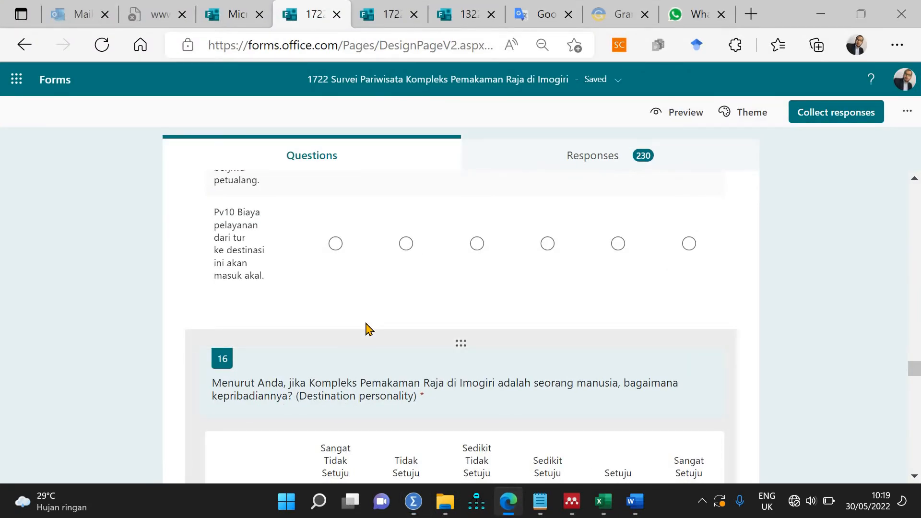
# Step: Scroll the survey form through questions 16–18, then return to the SPSS Data Editor
pyautogui.scroll(-12, 367, 330)
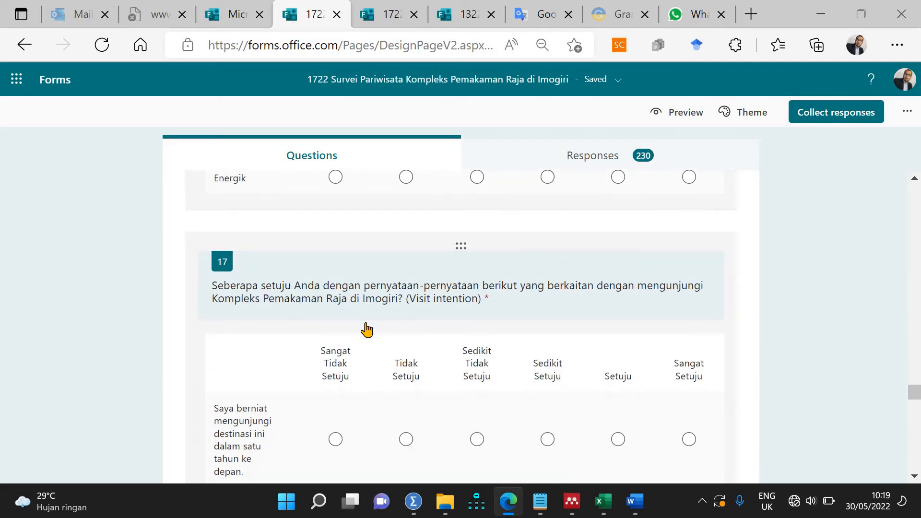
pyautogui.scroll(-15, 367, 329)
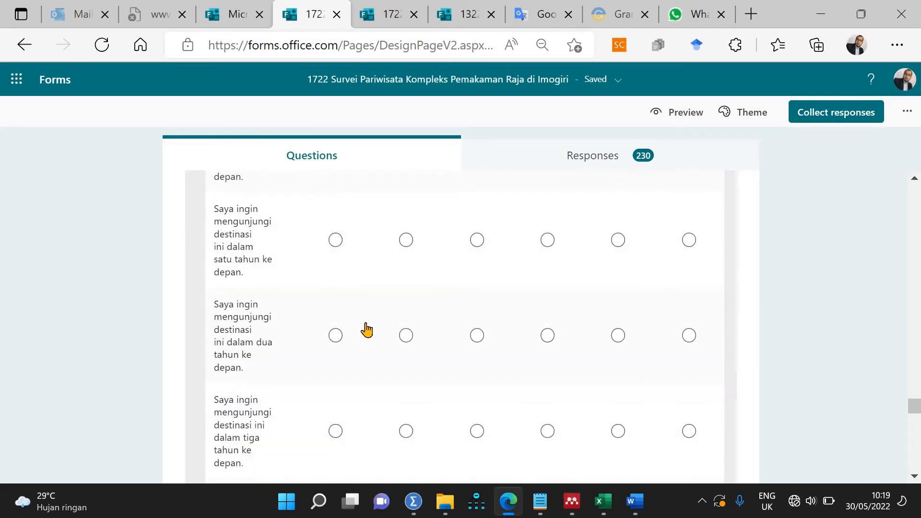
pyautogui.scroll(-5, 367, 329)
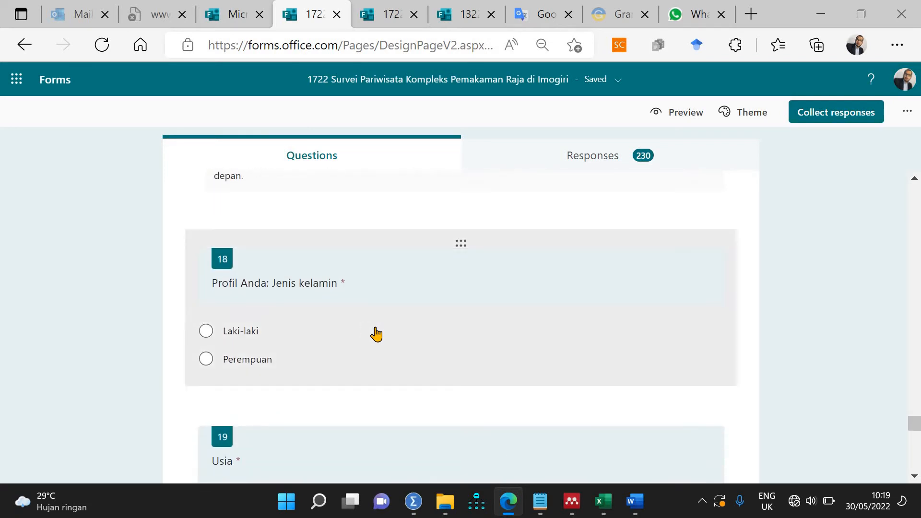
pyautogui.click(414, 501)
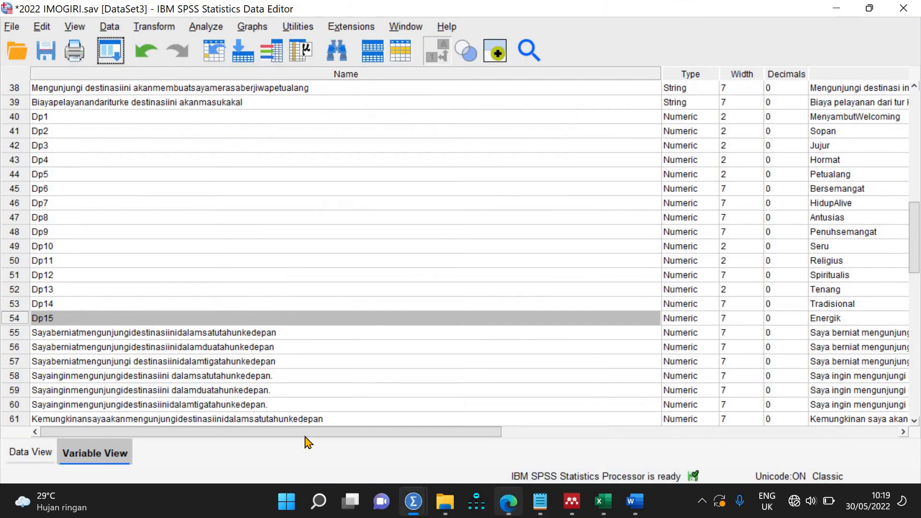
# Step: Replace the long names of variables 55–58 with V1, V2, V3 and V4
pyautogui.click(138, 324)
pyautogui.click(136, 332)
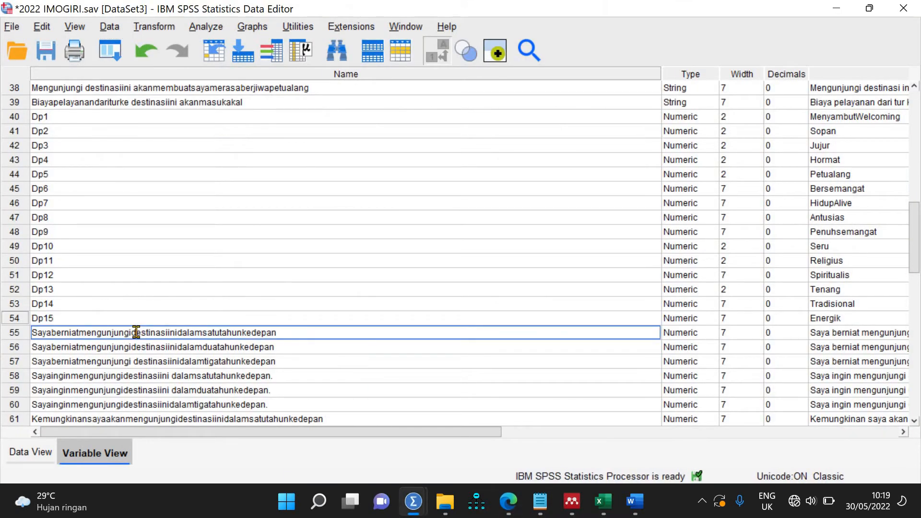
pyautogui.doubleClick(136, 332)
pyautogui.write('V')
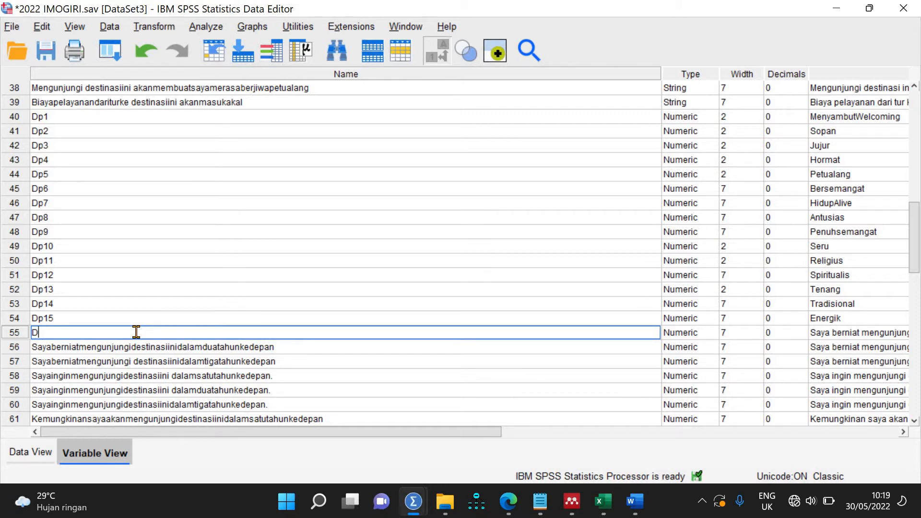
pyautogui.write('1')
pyautogui.click(128, 349)
pyautogui.doubleClick(129, 350)
pyautogui.write('V2')
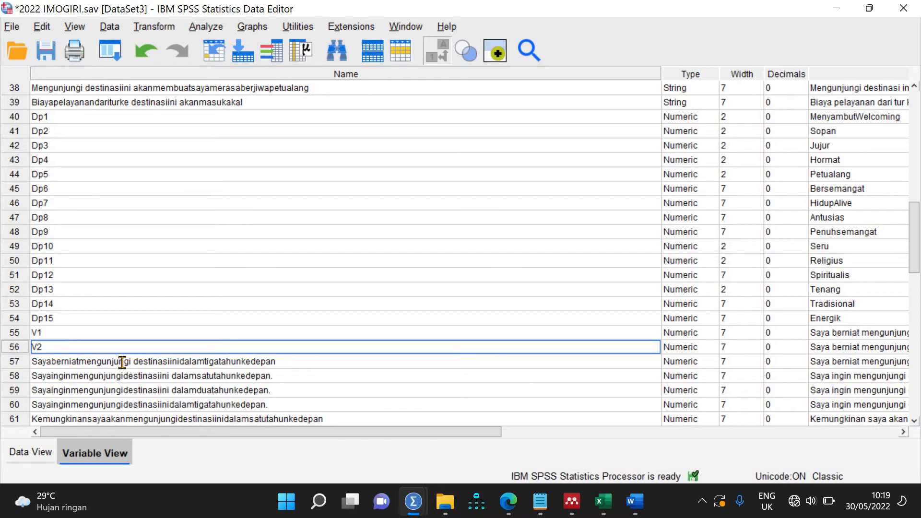
pyautogui.click(123, 362)
pyautogui.doubleClick(123, 362)
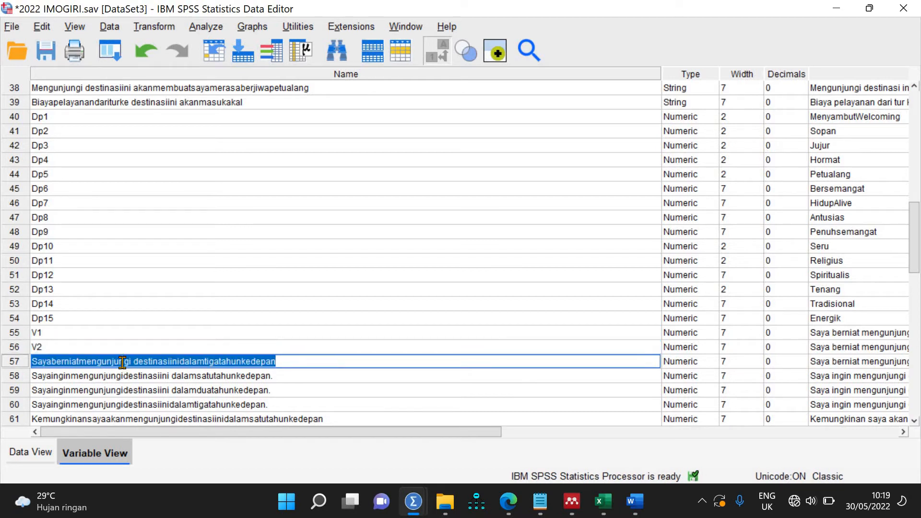
pyautogui.write('V3')
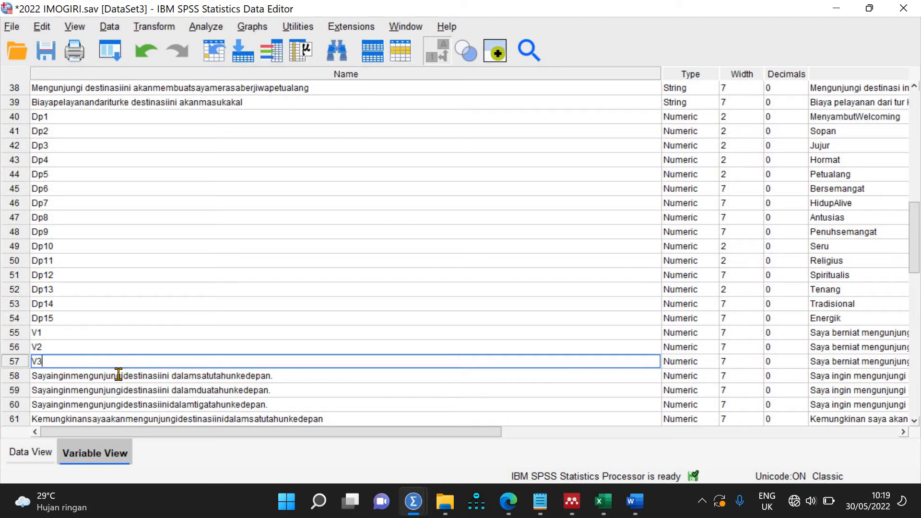
pyautogui.click(118, 374)
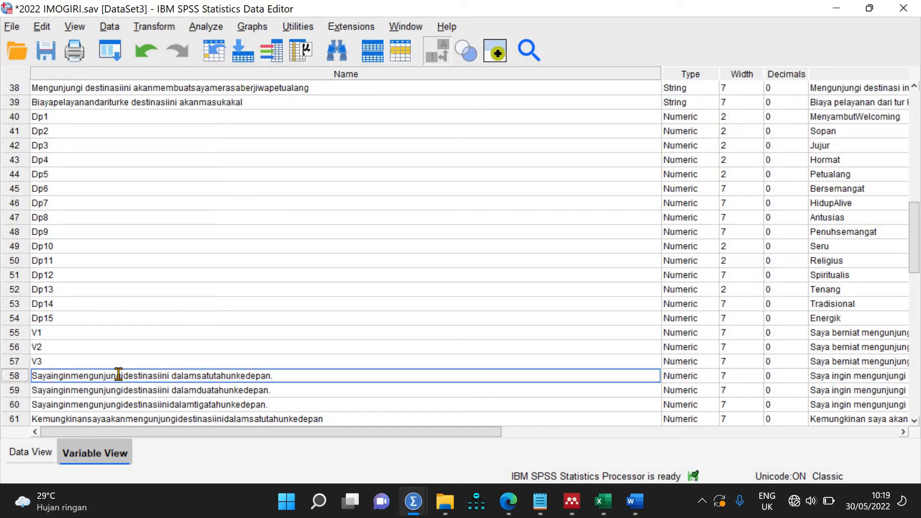
pyautogui.doubleClick(118, 375)
pyautogui.write('V4')
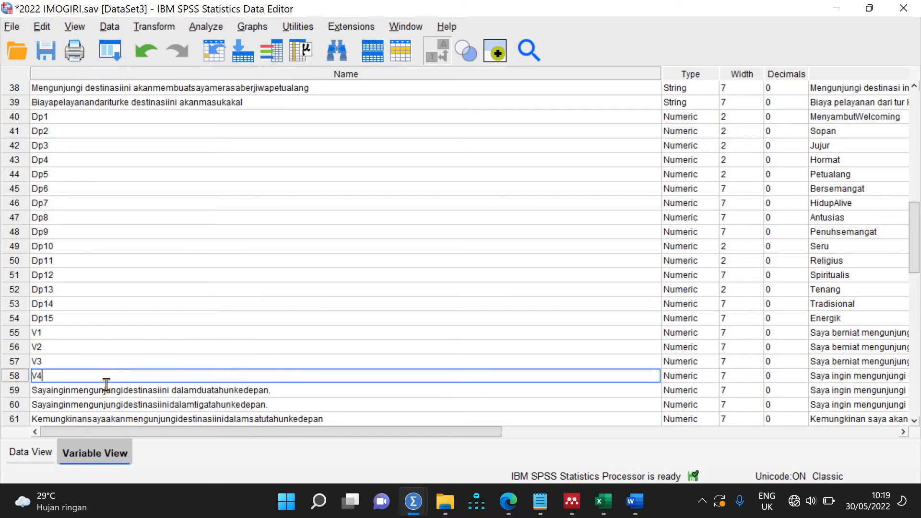
# Step: Rename variables 59–61 to V5, V6 and V7
pyautogui.click(106, 385)
pyautogui.doubleClick(106, 385)
pyautogui.write('V')
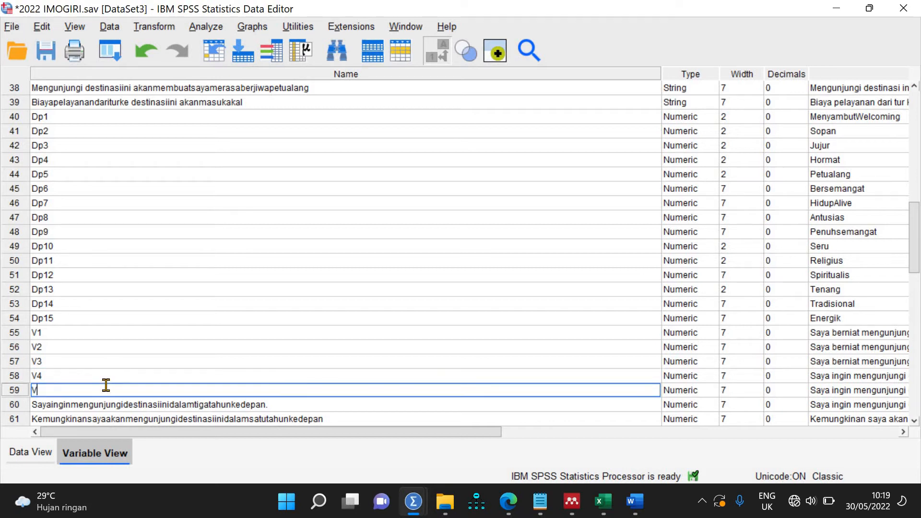
pyautogui.write('5')
pyautogui.click(85, 405)
pyautogui.doubleClick(85, 404)
pyautogui.write('Dp')
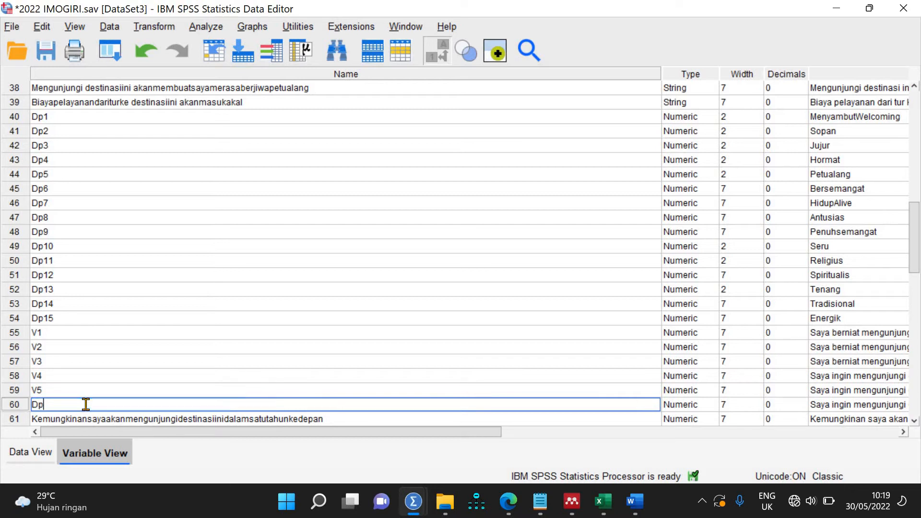
pyautogui.write('V6')
pyautogui.scroll(-8, 183, 265)
pyautogui.scroll(8, 440, 358)
pyautogui.click(307, 418)
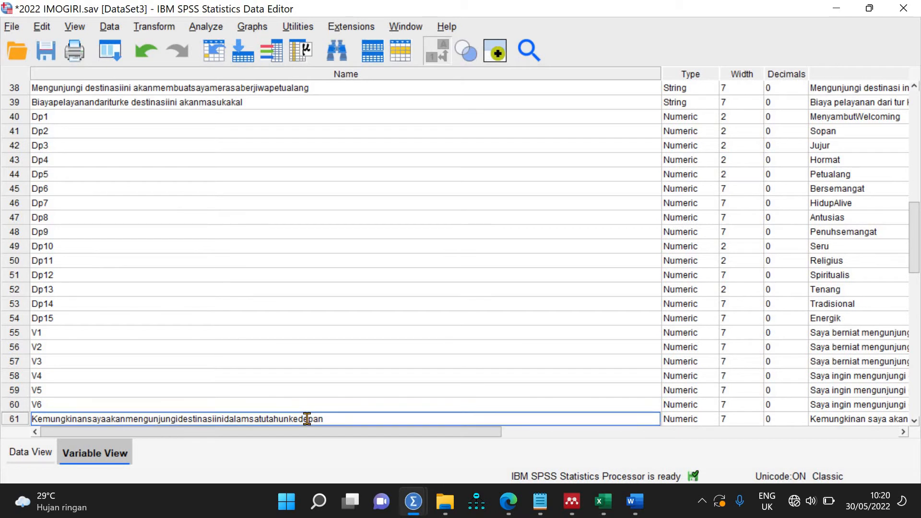
pyautogui.doubleClick(307, 419)
pyautogui.write('V7')
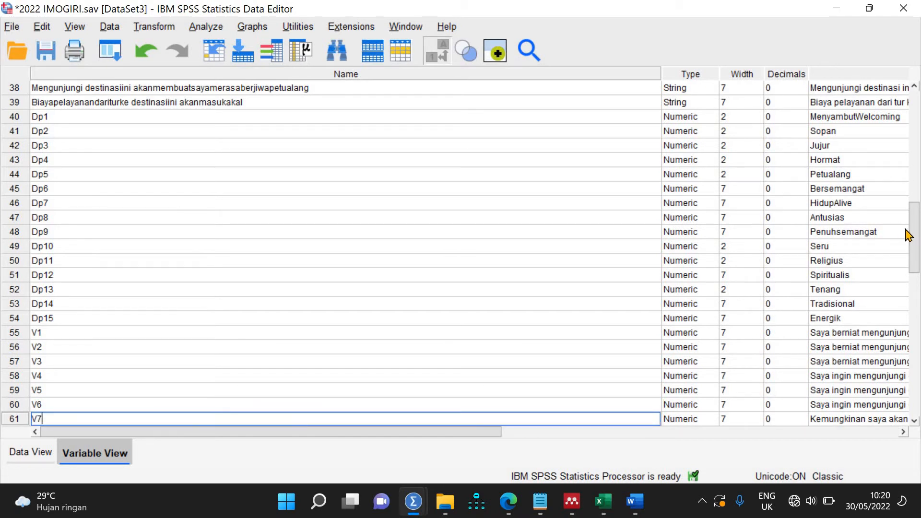
# Step: Rename variables 62 and 63 to V8 and V9
pyautogui.scroll(-4, 913, 239)
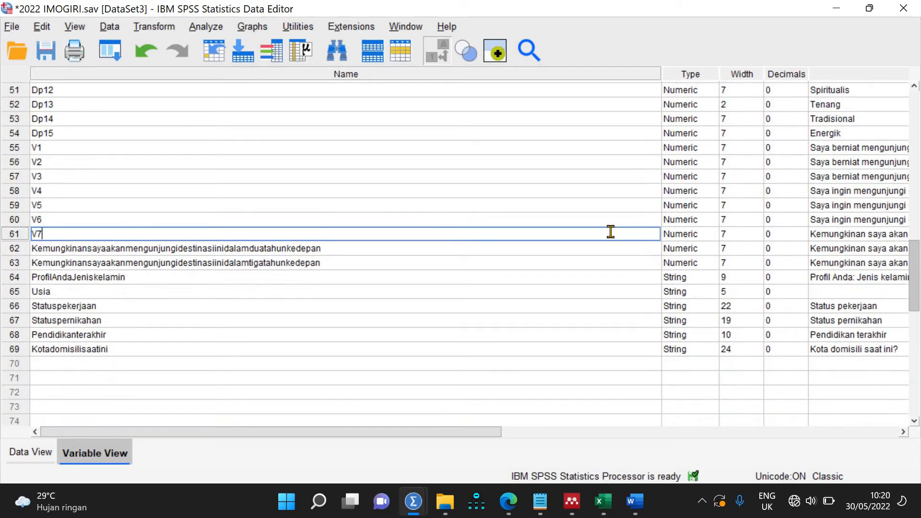
pyautogui.click(305, 246)
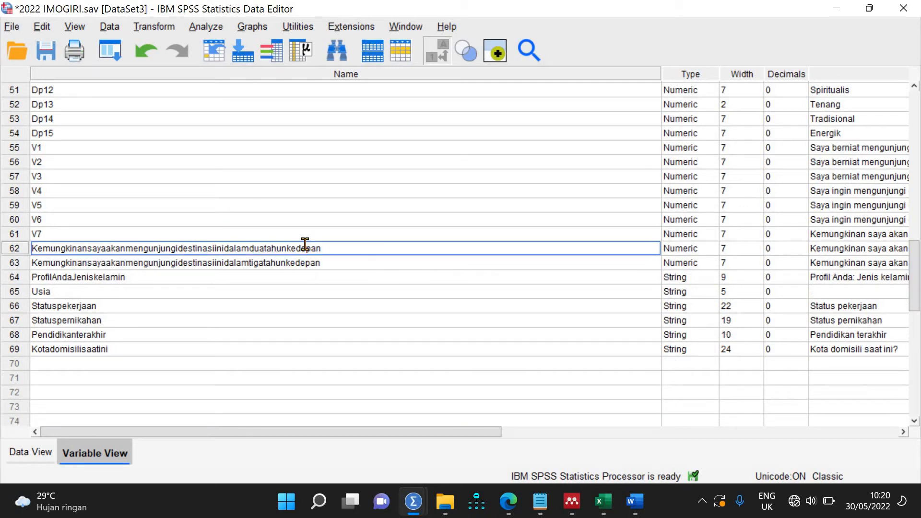
pyautogui.doubleClick(305, 245)
pyautogui.write('V8')
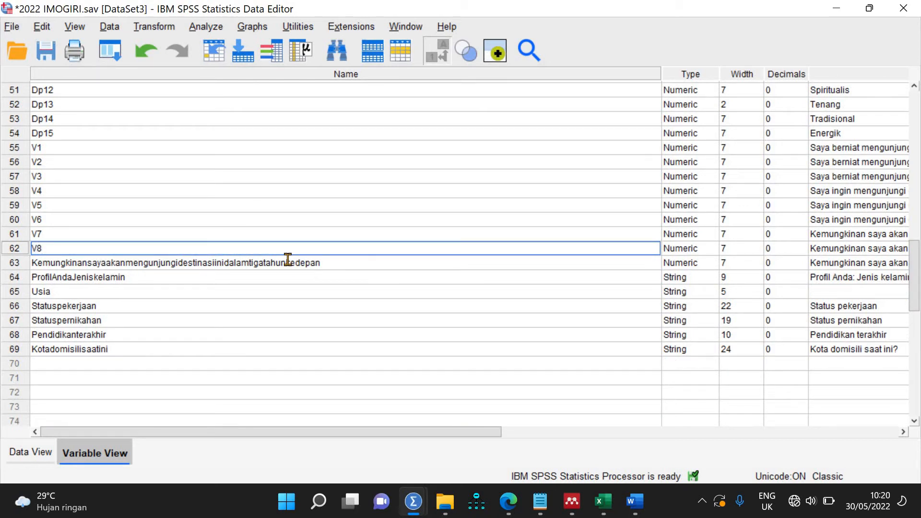
pyautogui.click(288, 259)
pyautogui.doubleClick(288, 259)
pyautogui.write('9')
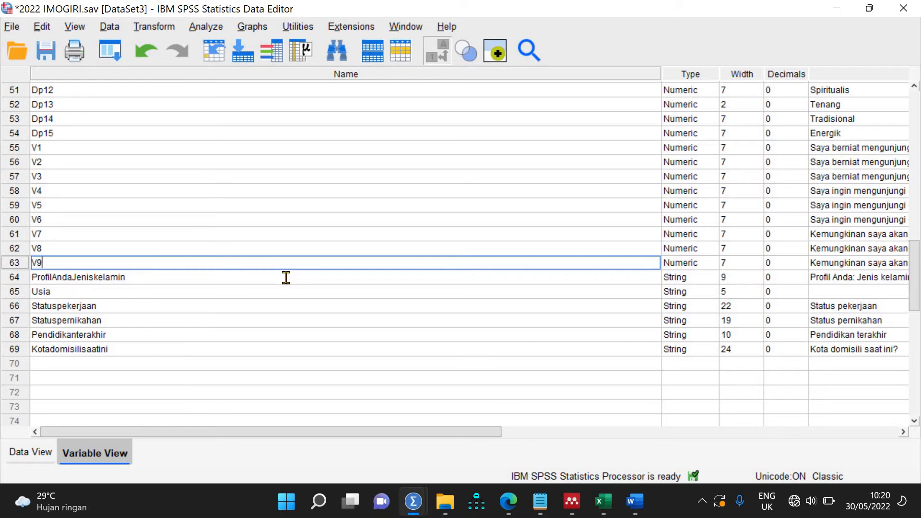
pyautogui.press('Return')
# Step: Rename variables 36–39 to Pv7, Pv8, Pv9 and Pv10
pyautogui.scroll(8, 439, 186)
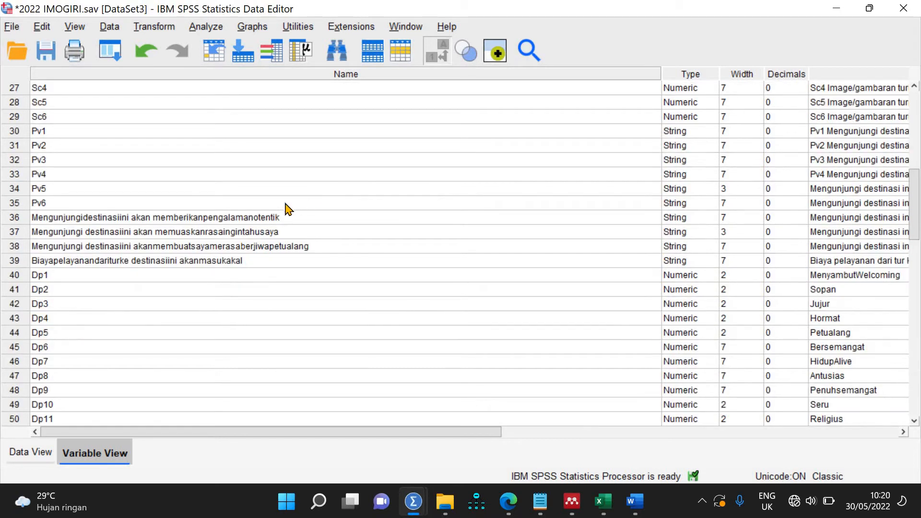
pyautogui.doubleClick(246, 221)
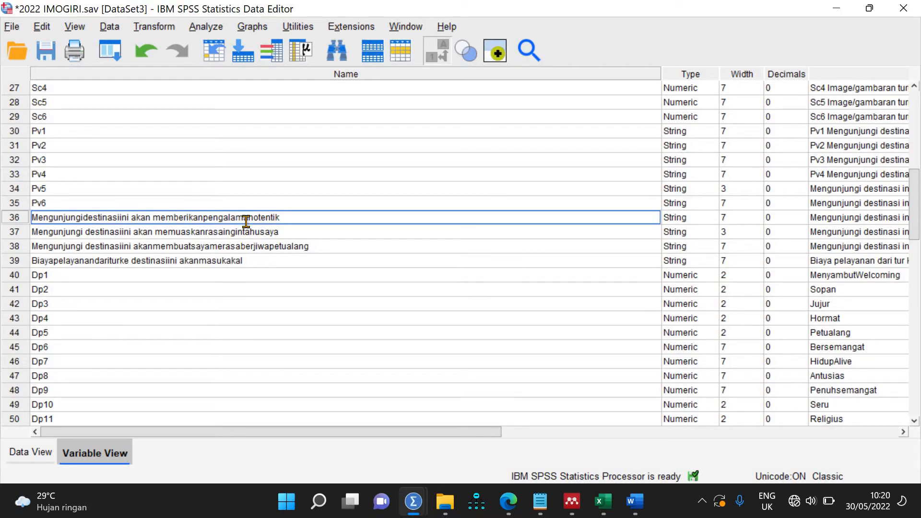
pyautogui.hotkey('ctrl', 'a')
pyautogui.write('pv')
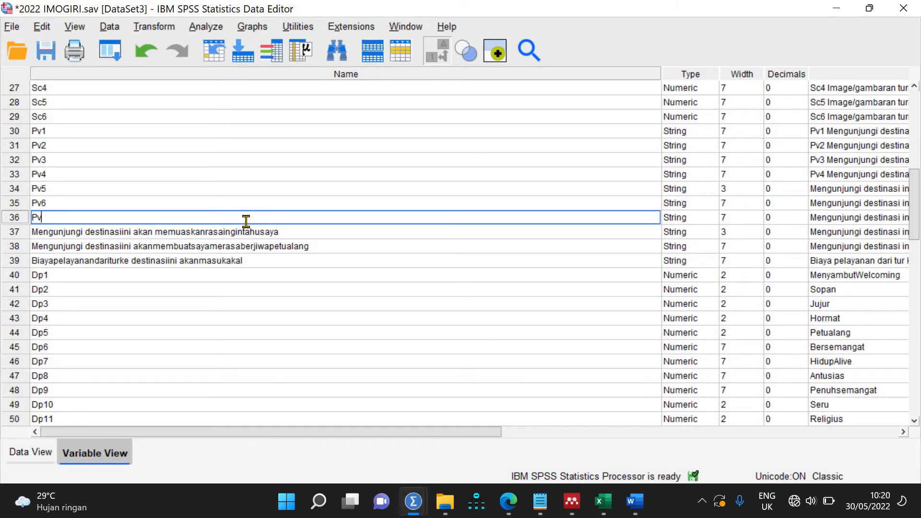
pyautogui.write('7')
pyautogui.press('Return')
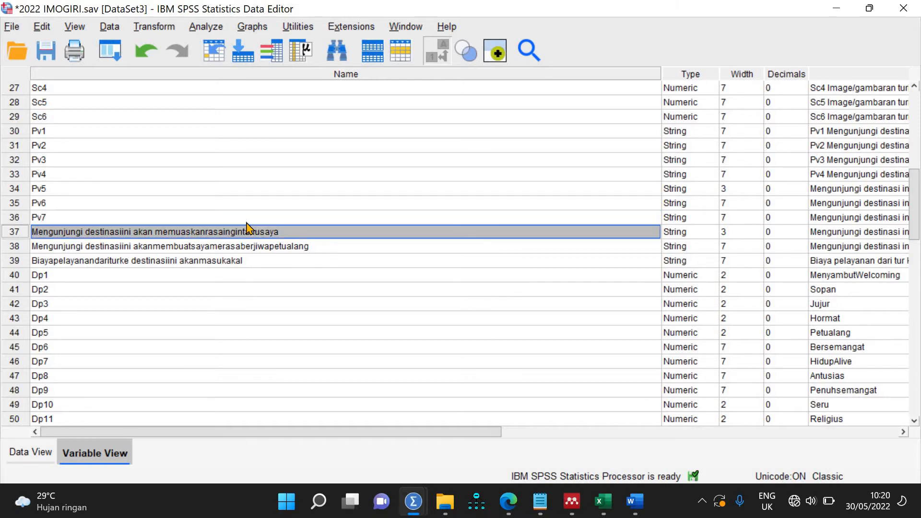
pyautogui.write('Pv8')
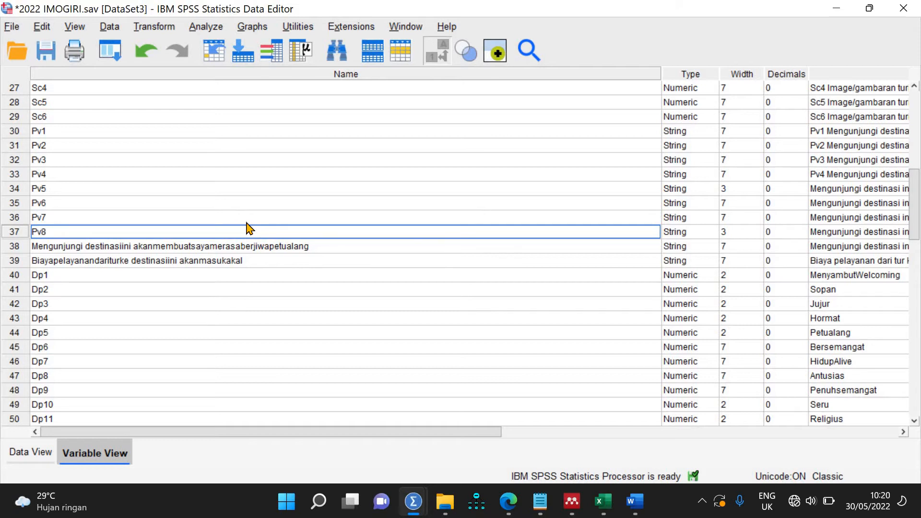
pyautogui.press('Return')
pyautogui.write('Pv9')
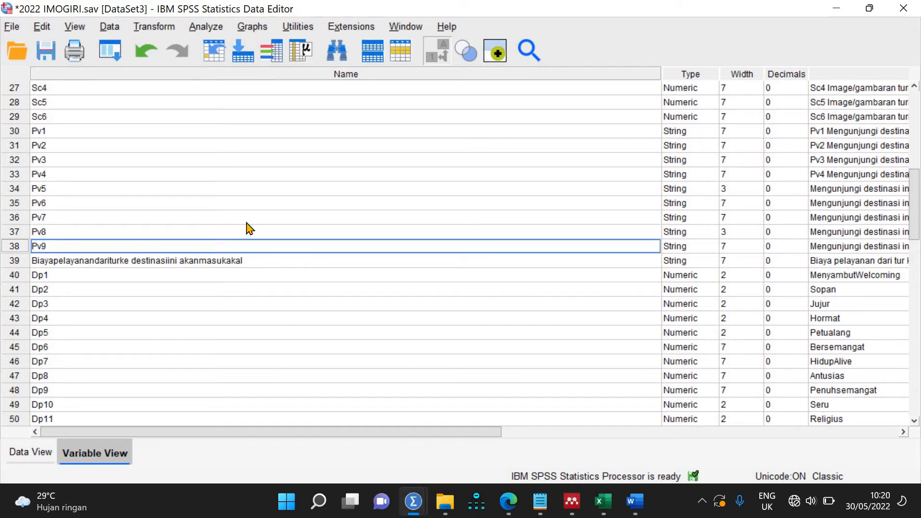
pyautogui.press('Return')
pyautogui.write('Pv10')
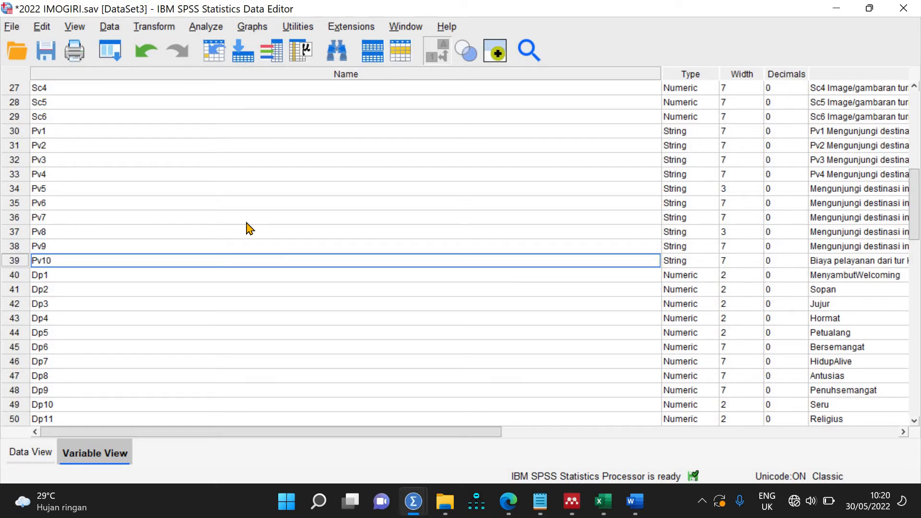
pyautogui.scroll(8, 249, 228)
pyautogui.moveTo(661, 72); pyautogui.dragTo(191, 149)
pyautogui.scroll(-16, 397, 286)
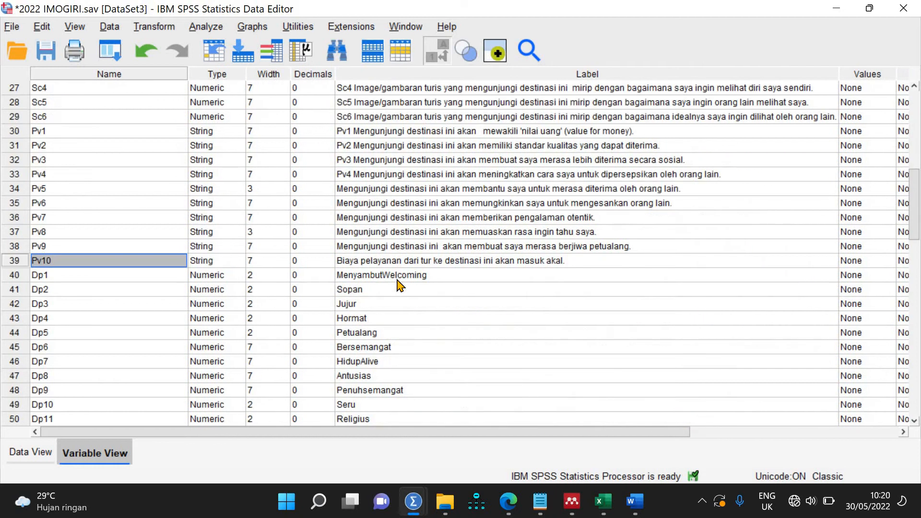
pyautogui.scroll(8, 397, 286)
pyautogui.click(338, 276)
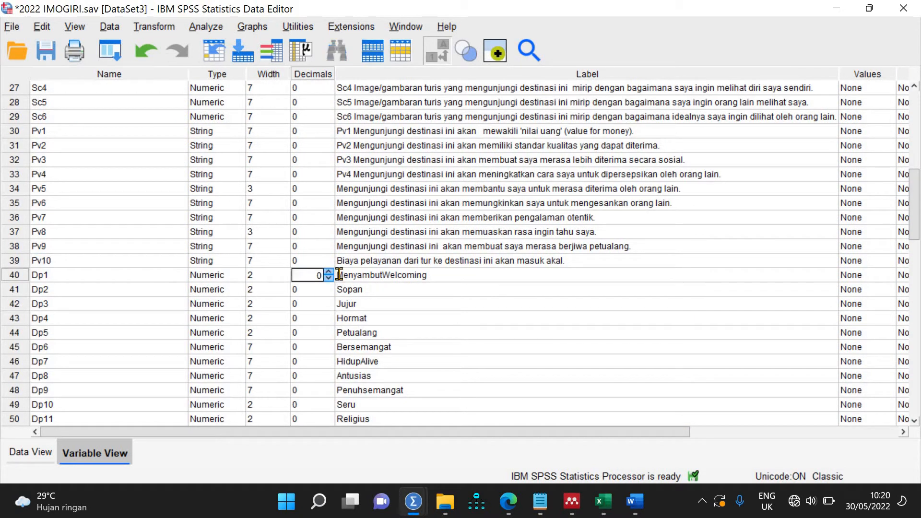
pyautogui.doubleClick(360, 275)
pyautogui.click(342, 275)
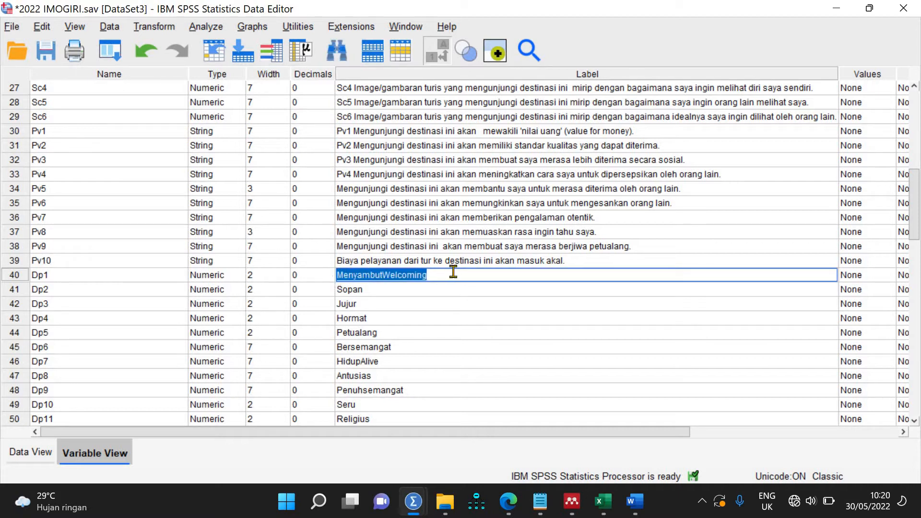
pyautogui.write('D')
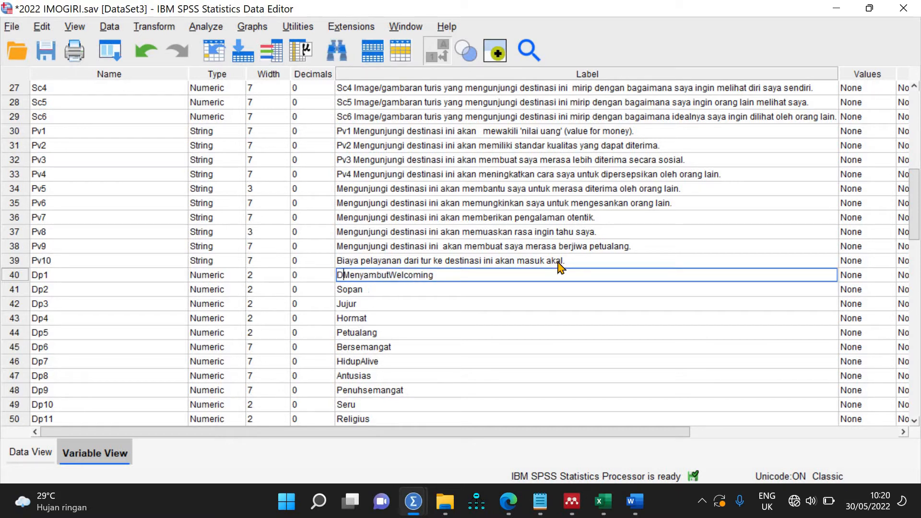
pyautogui.write('-')
pyautogui.press('BackSpace')
pyautogui.write('p')
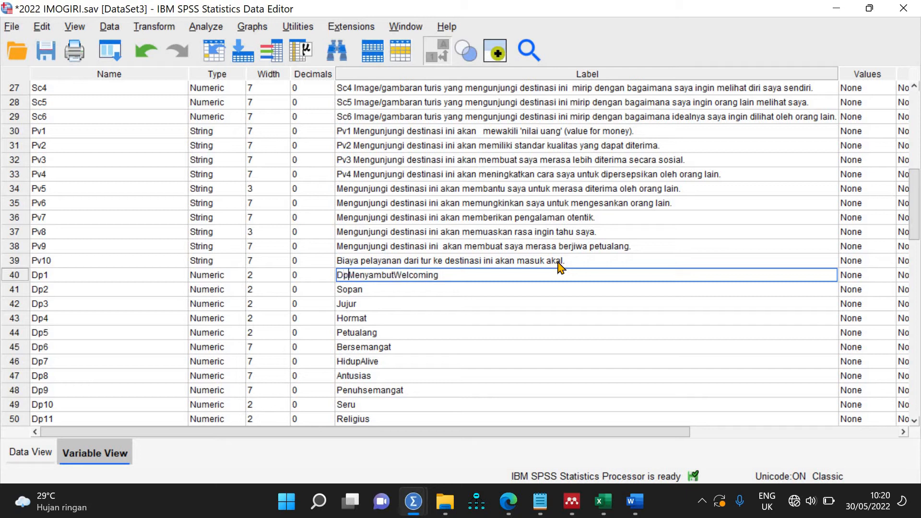
pyautogui.write('1')
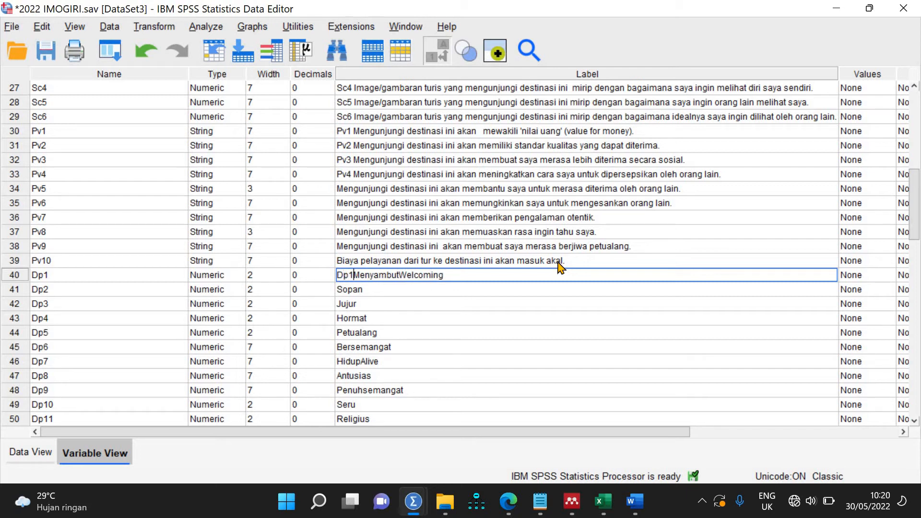
pyautogui.click(532, 333)
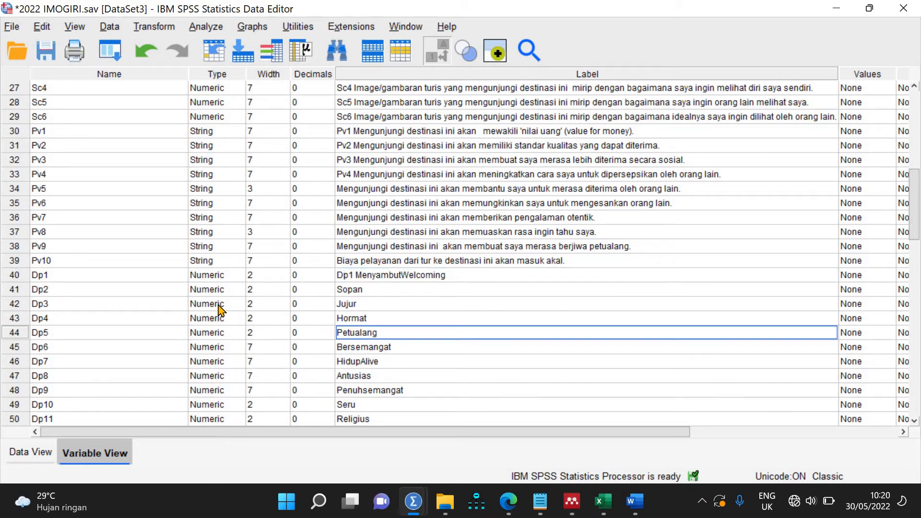
pyautogui.scroll(-8, 220, 309)
pyautogui.scroll(16, 220, 310)
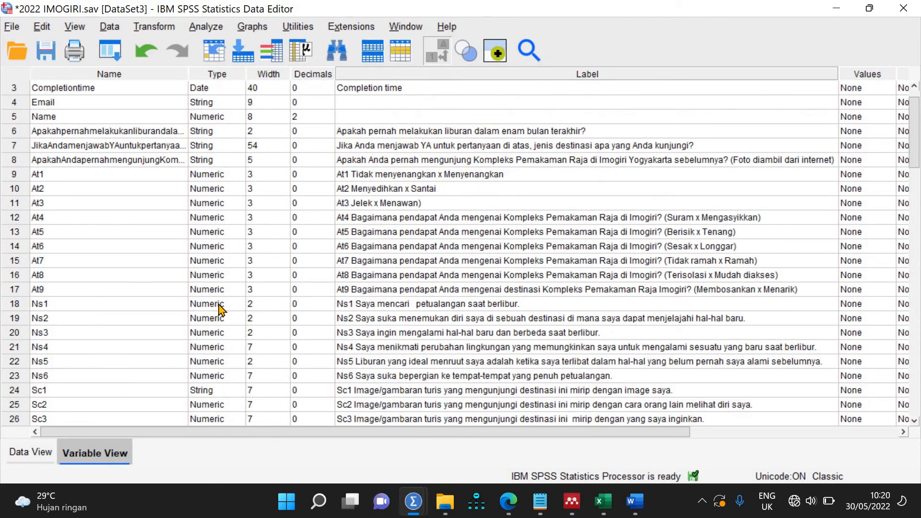
pyautogui.scroll(-8, 220, 310)
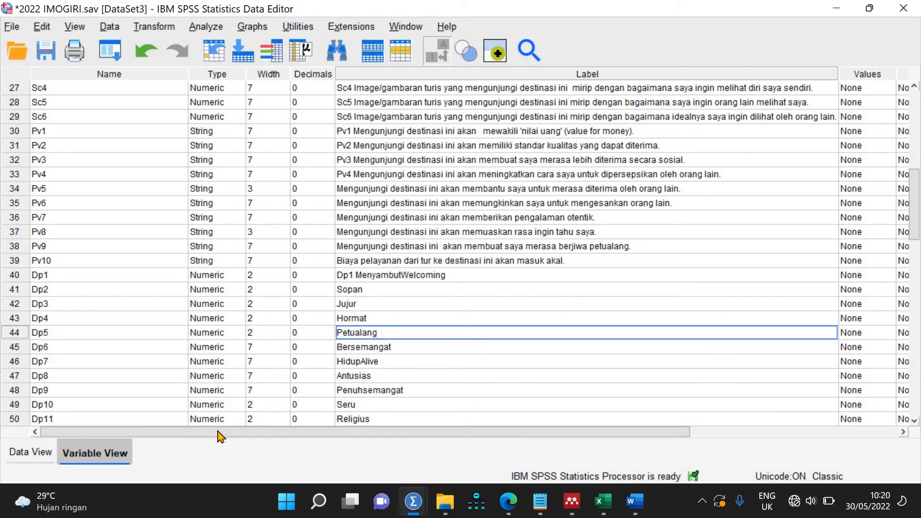
pyautogui.hscroll(3, 305, 435)
pyautogui.hscroll(8, 305, 445)
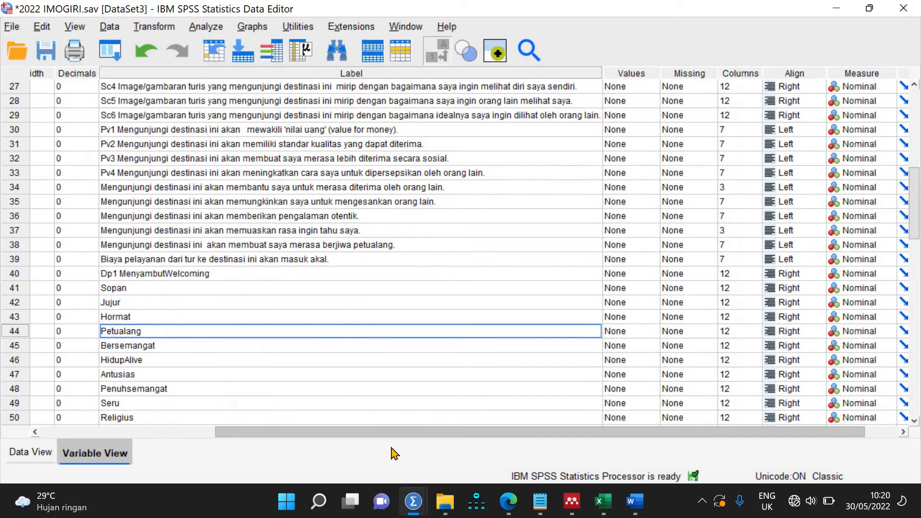
pyautogui.scroll(8, 488, 298)
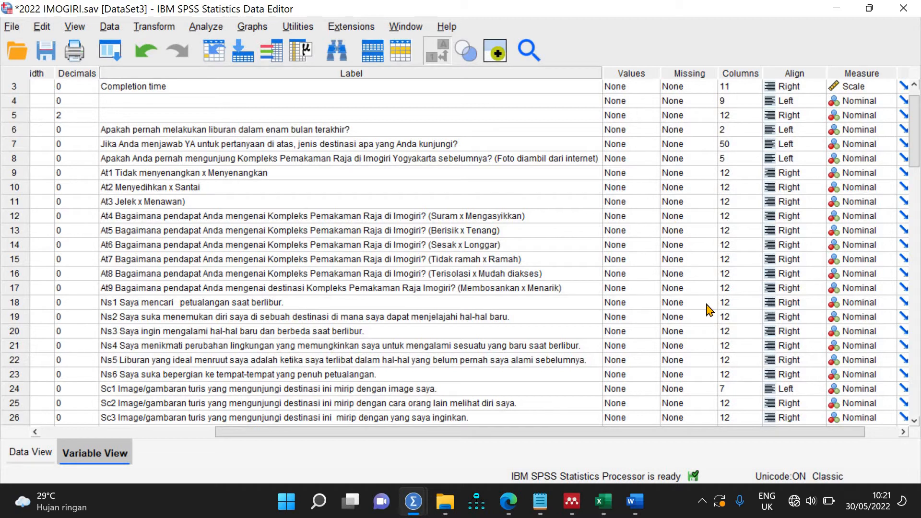
# Step: Enter values 1 through 6 in Ns1's Value Labels dialog
pyautogui.click(649, 304)
pyautogui.click(654, 302)
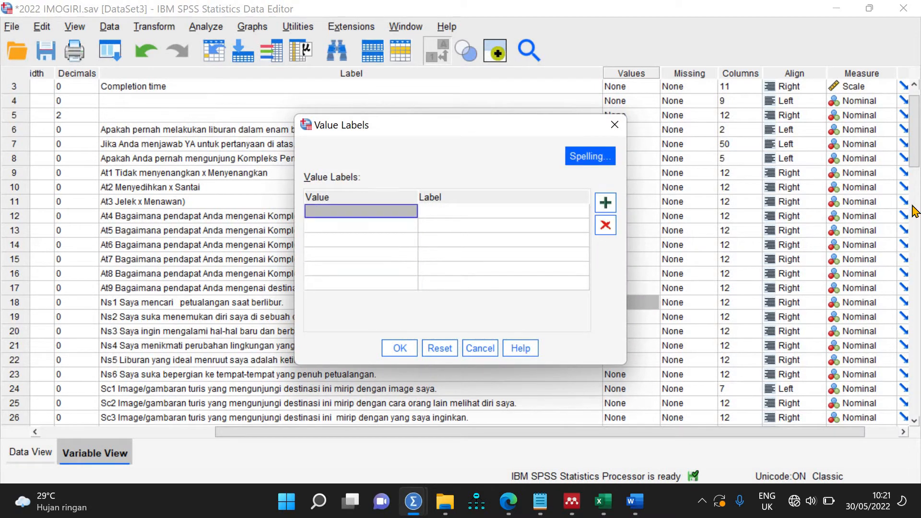
pyautogui.write('1')
pyautogui.press('Return')
pyautogui.write('2')
pyautogui.press('Return')
pyautogui.write('3')
pyautogui.press('Return')
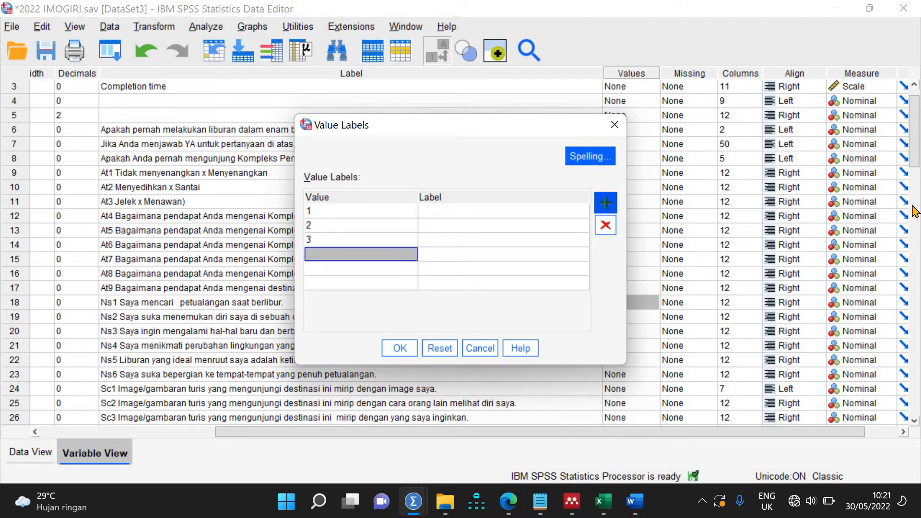
pyautogui.write('4')
pyautogui.press('Return')
pyautogui.write('5')
pyautogui.press('Return')
pyautogui.write('6')
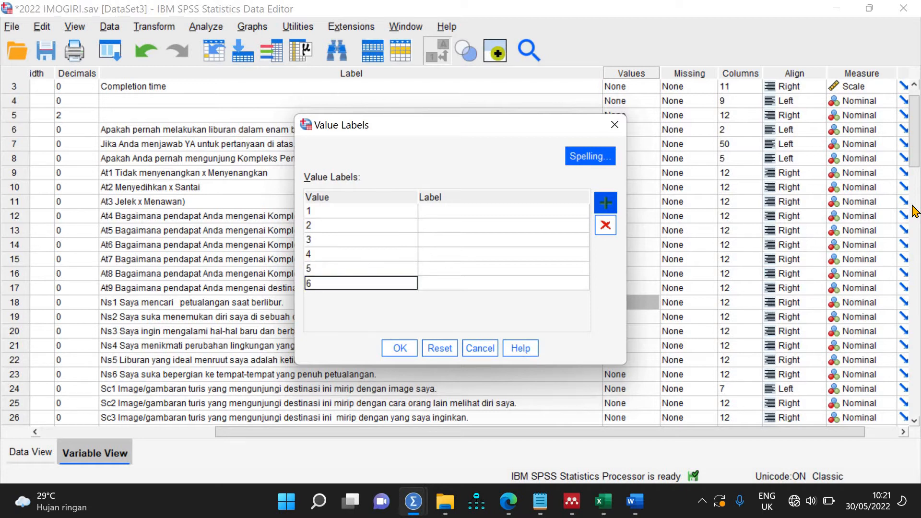
# Step: Label values 1–6 as STS, TS, SDTS, SDS, S and SS and confirm
pyautogui.click(499, 212)
pyautogui.write('S')
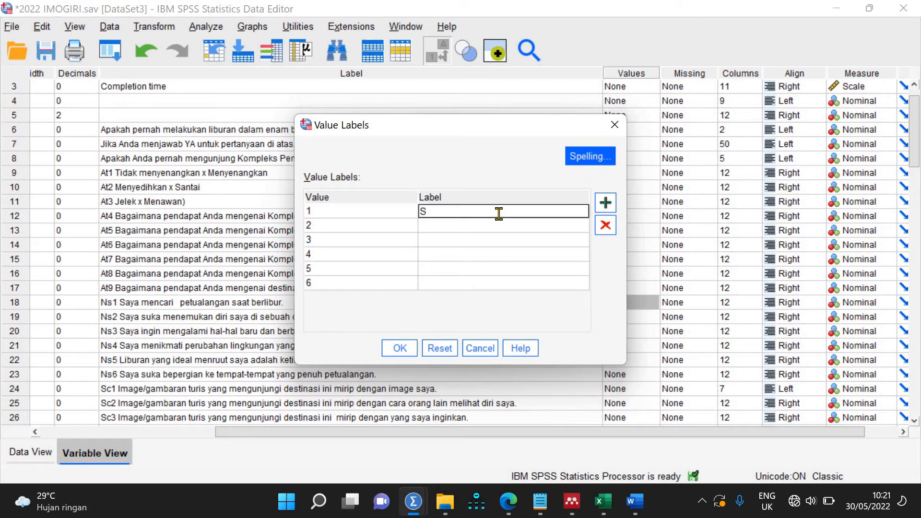
pyautogui.write('TS')
pyautogui.press('Return')
pyautogui.write('TS')
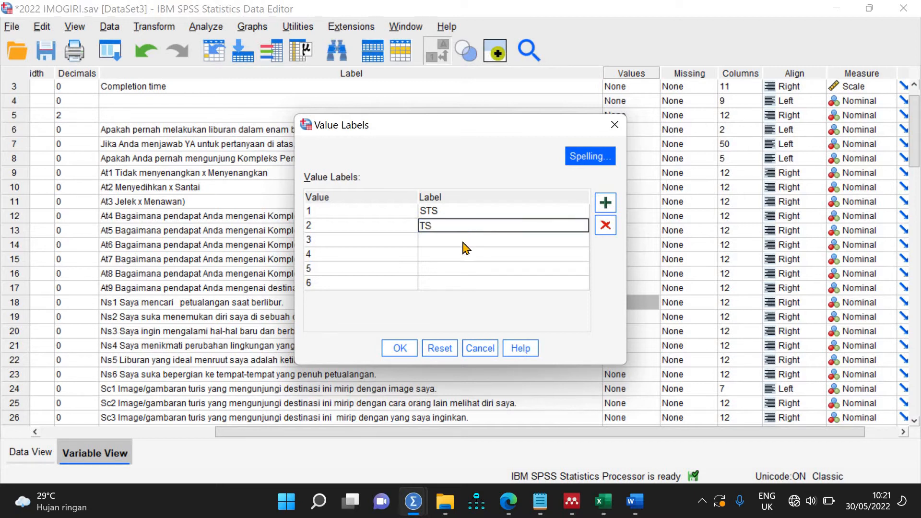
pyautogui.press('Return')
pyautogui.write('SDT')
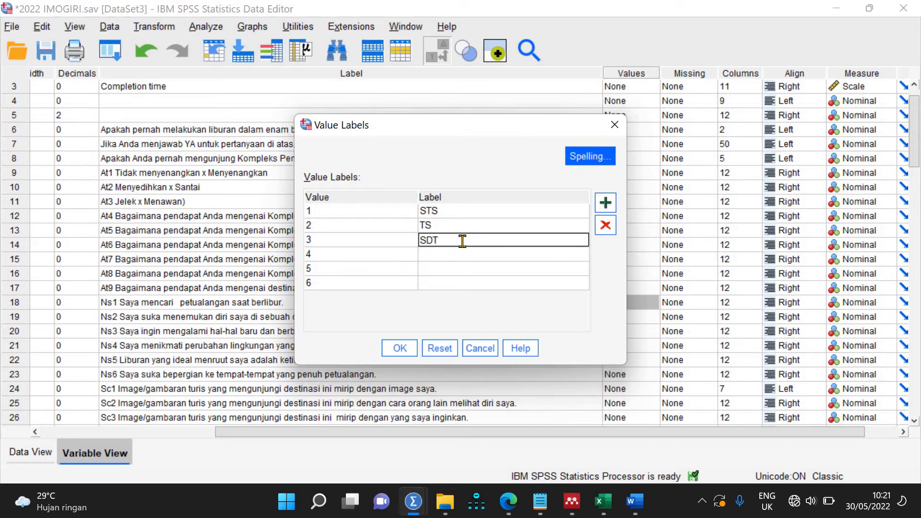
pyautogui.write('S')
pyautogui.press('Return')
pyautogui.write('S')
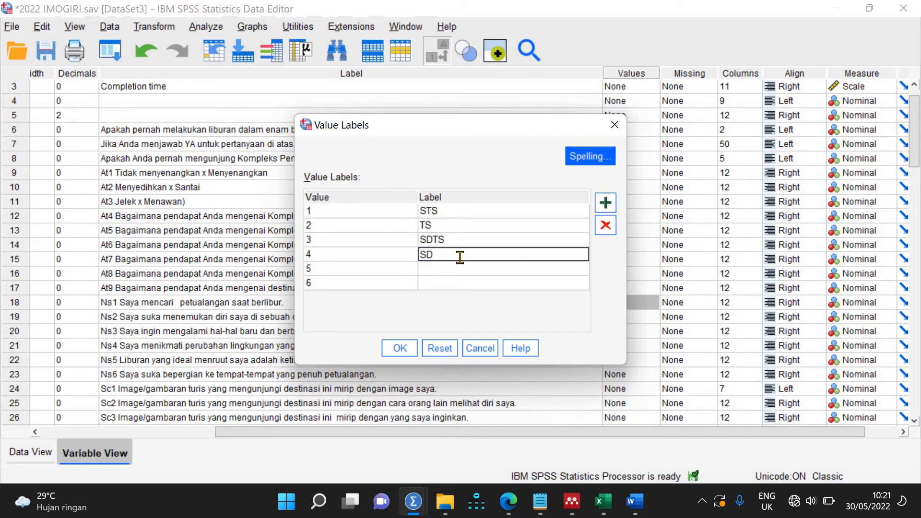
pyautogui.press('Return')
pyautogui.write('S')
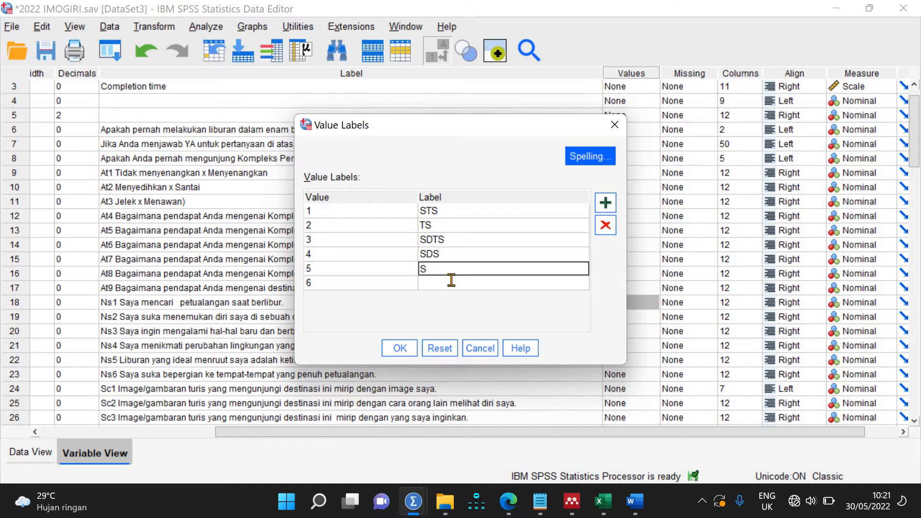
pyautogui.press('Return')
pyautogui.write('ST')
pyautogui.write('SS')
pyautogui.click(398, 349)
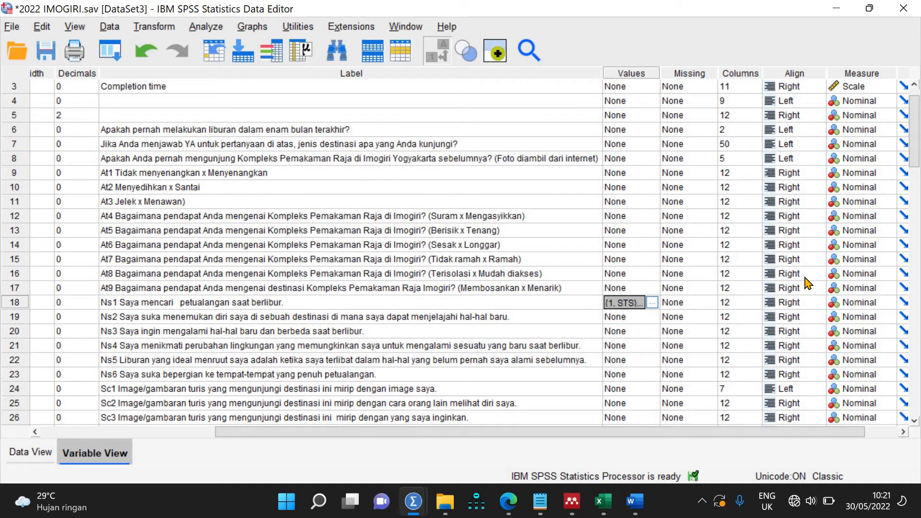
# Step: Extend the Values selection down to row 63 and paste Ns1's STS–SS labels across it
pyautogui.hotkey('shift', 'Down')
pyautogui.hotkey('shift', 'Down')
pyautogui.hotkey('shift', 'Down')
pyautogui.hotkey('shift', 'Down')
pyautogui.hotkey('shift', 'Down')
pyautogui.hotkey('shift', 'Down')
pyautogui.hotkey('shift', 'Down')
pyautogui.hotkey('shift', 'Down')
pyautogui.hotkey('shift', 'Down')
pyautogui.hotkey('shift', 'Down')
pyautogui.hotkey('shift', 'Down')
pyautogui.hotkey('shift', 'Down')
pyautogui.hotkey('shift', 'Down')
pyautogui.hotkey('shift', 'Down')
pyautogui.hotkey('shift', 'Down')
pyautogui.hotkey('shift', 'Down')
pyautogui.hotkey('shift', 'Down')
pyautogui.hotkey('shift', 'Down')
pyautogui.hotkey('shift', 'Down')
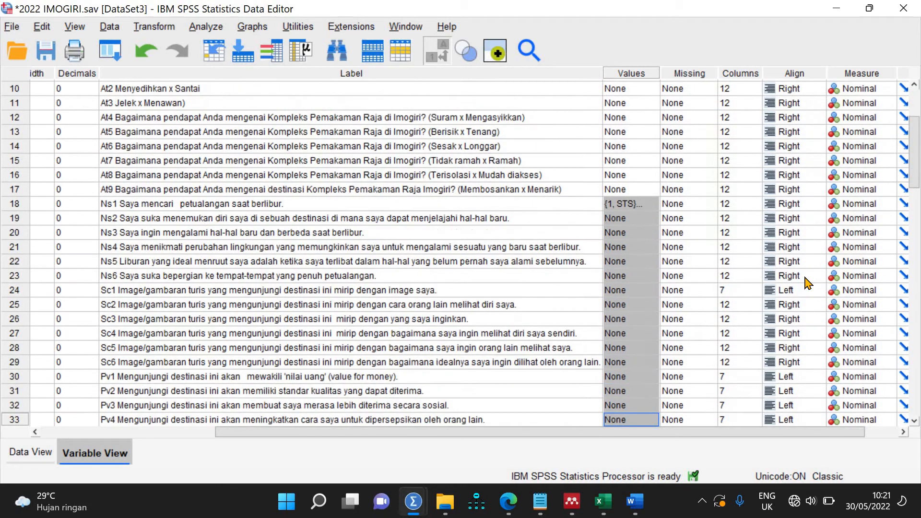
pyautogui.hotkey('shift', 'Down')
pyautogui.hotkey('shift', 'Down')
pyautogui.hotkey('shift', 'Down')
pyautogui.hotkey('shift', 'Down')
pyautogui.hotkey('shift', 'Down')
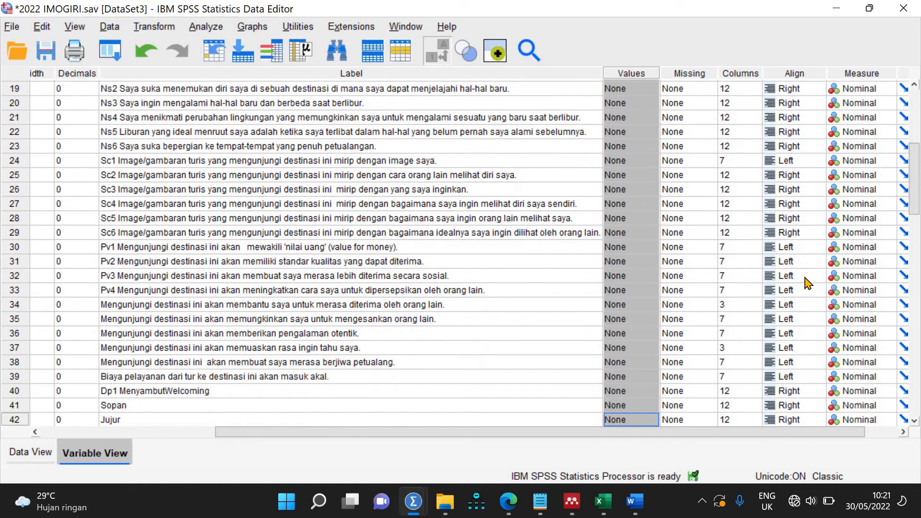
pyautogui.hotkey('shift', 'Up')
pyautogui.hotkey('shift', 'Up')
pyautogui.hotkey('shift', 'Down')
pyautogui.hotkey('shift', 'Down')
pyautogui.hotkey('shift', 'Down')
pyautogui.hotkey('shift', 'Down')
pyautogui.hotkey('shift', 'Down')
pyautogui.hotkey('shift', 'Down')
pyautogui.hotkey('shift', 'Down')
pyautogui.hotkey('shift', 'Down')
pyautogui.hotkey('shift', 'Down')
pyautogui.hotkey('shift', 'Down')
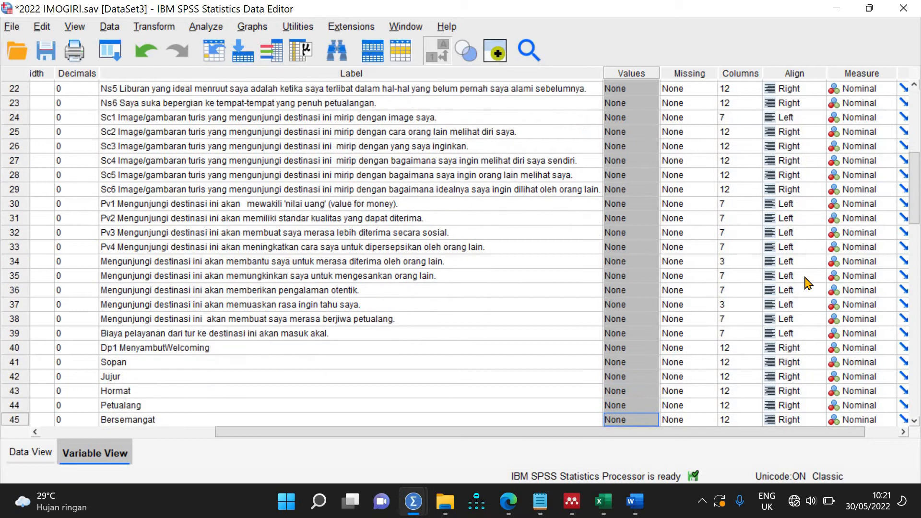
pyautogui.hotkey('shift', 'Down')
pyautogui.hotkey('shift', 'Down')
pyautogui.hotkey('shift', 'Down')
pyautogui.hotkey('shift', 'Down')
pyautogui.hotkey('shift', 'Down')
pyautogui.hotkey('shift', 'Down')
pyautogui.hotkey('shift', 'Down')
pyautogui.hotkey('shift', 'Down')
pyautogui.hotkey('shift', 'Down')
pyautogui.hotkey('shift', 'Down')
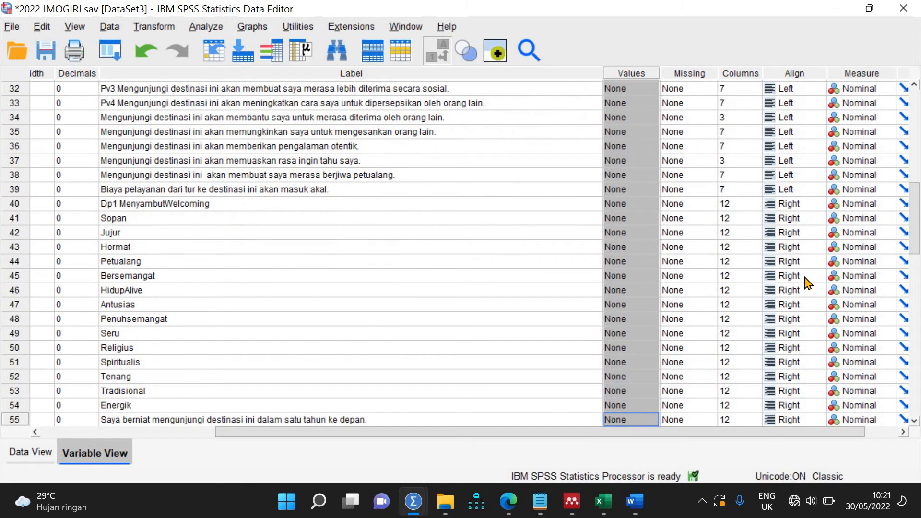
pyautogui.hotkey('shift', 'Down')
pyautogui.hotkey('shift', 'Down')
pyautogui.hotkey('shift', 'Down')
pyautogui.hotkey('shift', 'Down')
pyautogui.hotkey('shift', 'Down')
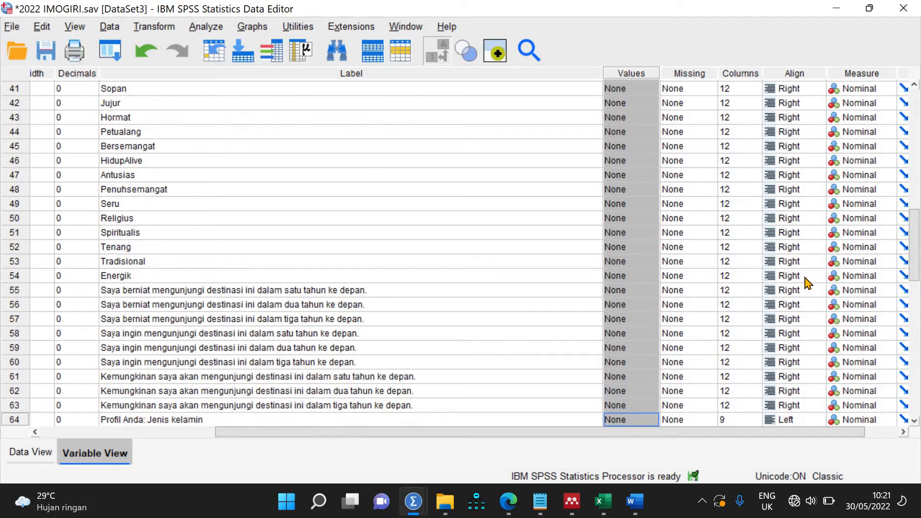
pyautogui.hotkey('shift', 'Up')
pyautogui.hotkey('shift', 'Up')
pyautogui.hotkey('shift', 'Up')
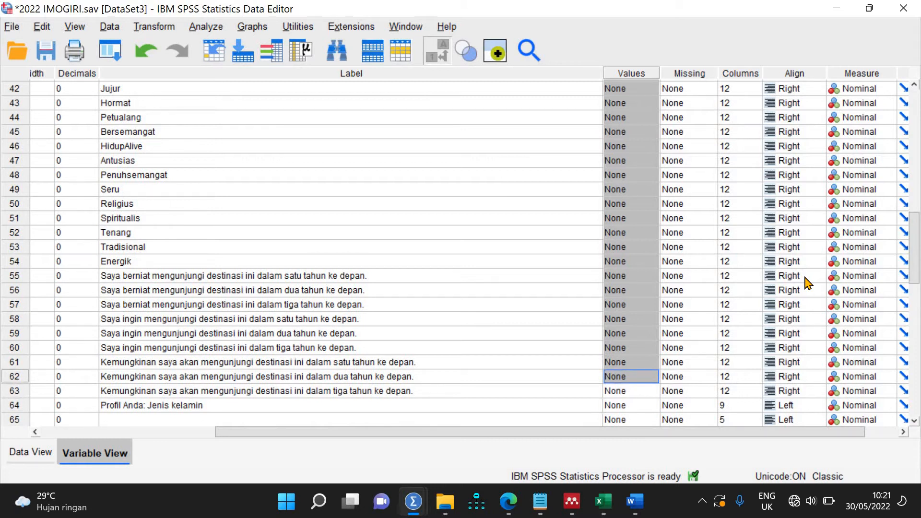
pyautogui.hotkey('shift', 'Down')
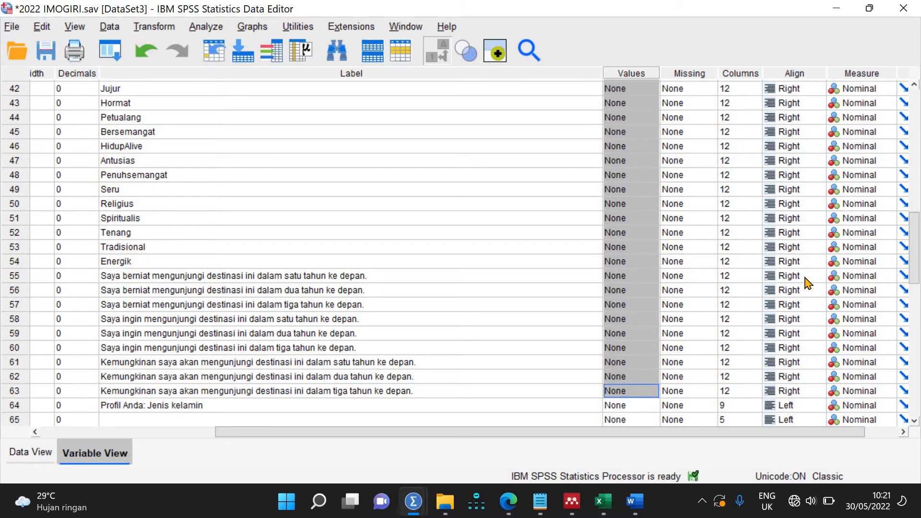
pyautogui.hotkey('ctrl', 'v')
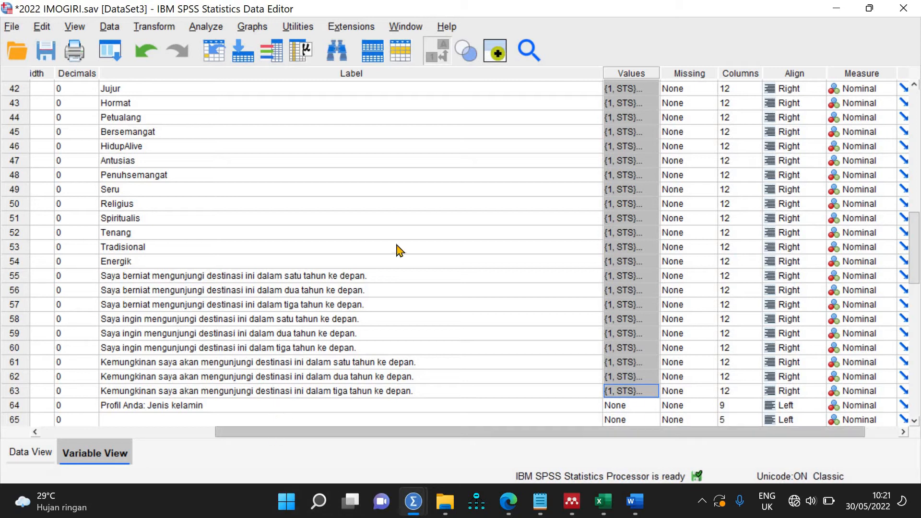
pyautogui.scroll(8, 398, 250)
pyautogui.scroll(6, 397, 250)
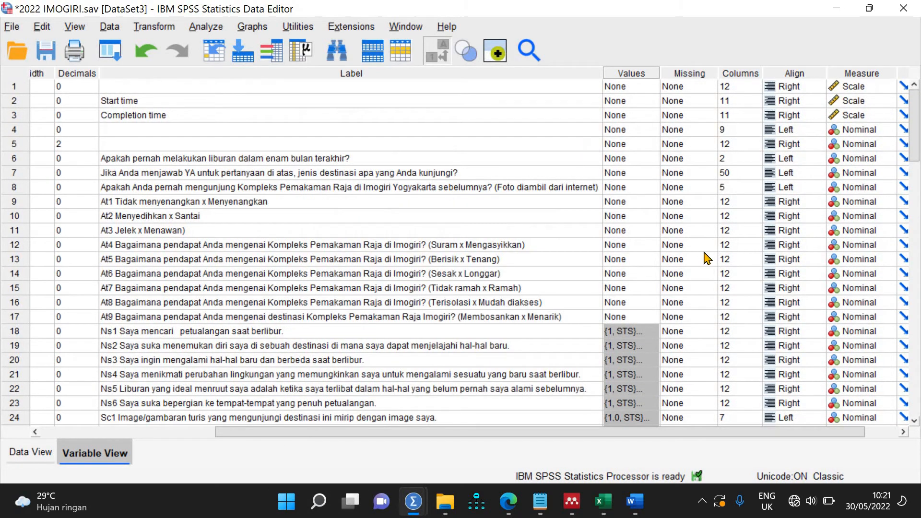
# Step: Enter the values 0 through 10 in At1's value label rows
pyautogui.doubleClick(654, 206)
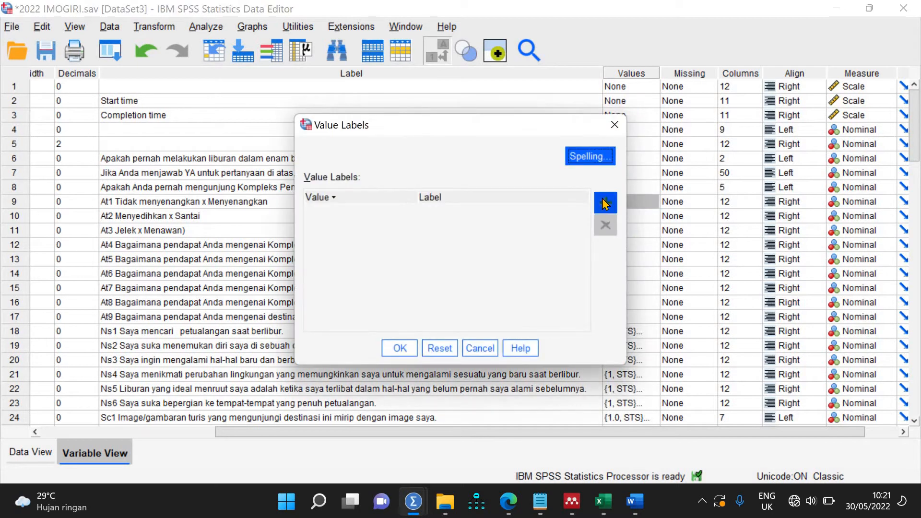
pyautogui.click(605, 204)
pyautogui.write('0')
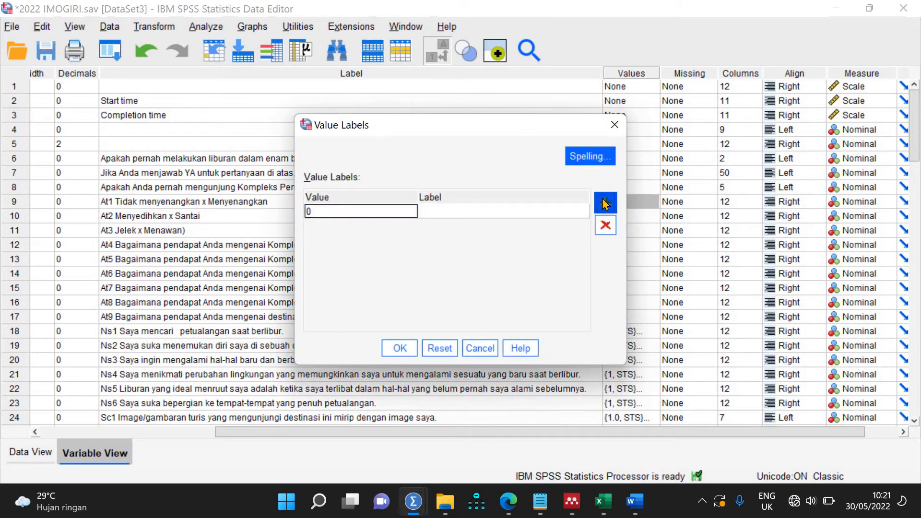
pyautogui.click(603, 203)
pyautogui.click(603, 202)
pyautogui.click(603, 202)
pyautogui.click(603, 203)
pyautogui.click(603, 203)
pyautogui.click(603, 203)
pyautogui.click(603, 203)
pyautogui.click(603, 203)
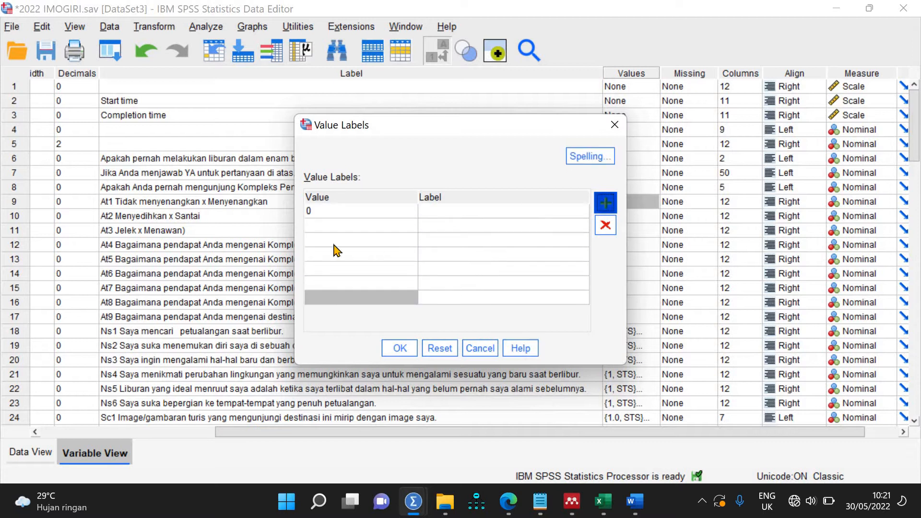
pyautogui.click(504, 228)
pyautogui.write('1')
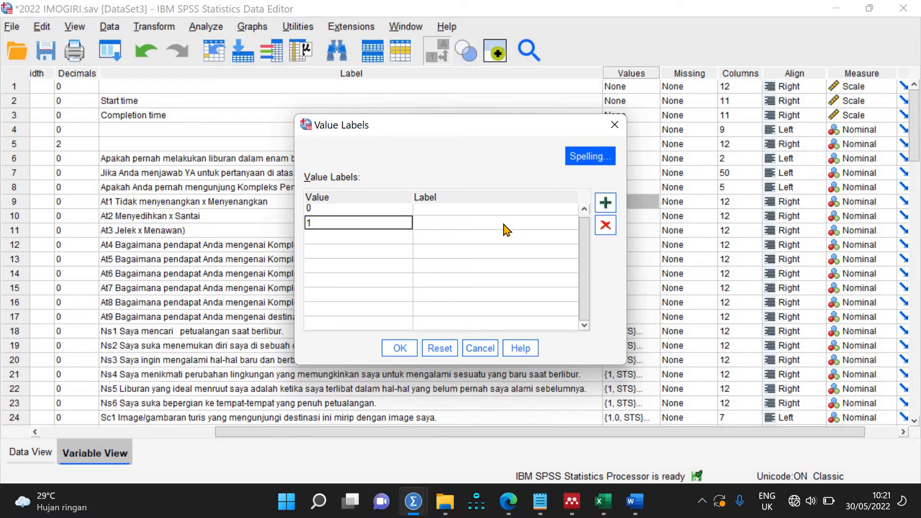
pyautogui.press('Down')
pyautogui.write('2')
pyautogui.press('Down')
pyautogui.write('3')
pyautogui.press('Down')
pyautogui.write('4')
pyautogui.press('Down')
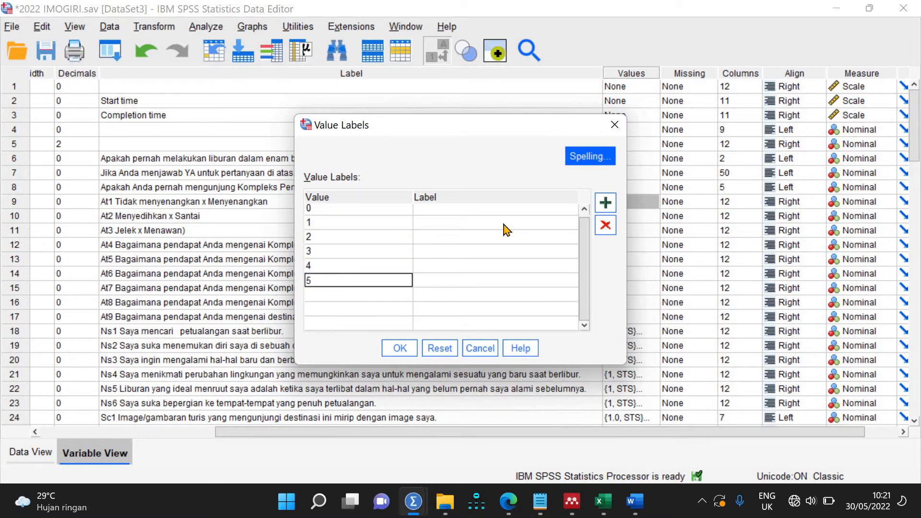
pyautogui.write('5')
pyautogui.press('Down')
pyautogui.write('6')
pyautogui.press('Down')
pyautogui.write('7')
pyautogui.press('Down')
pyautogui.write('8')
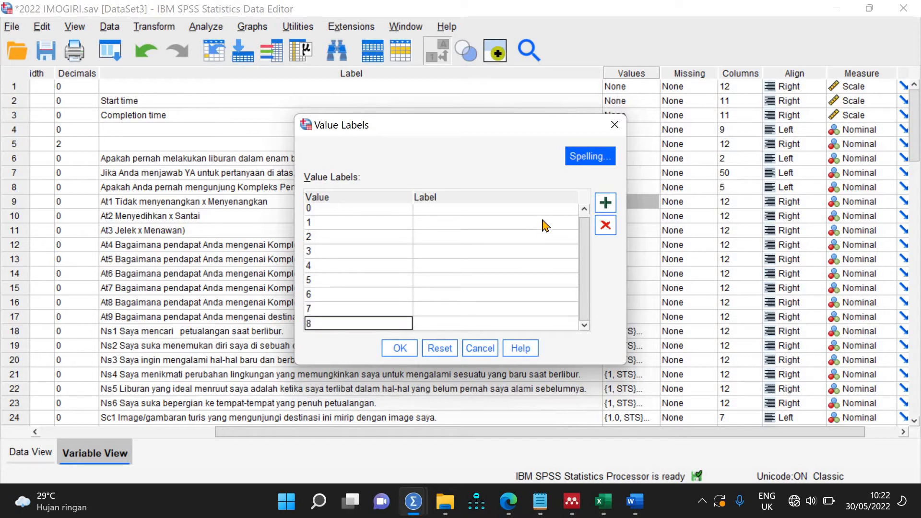
pyautogui.click(605, 203)
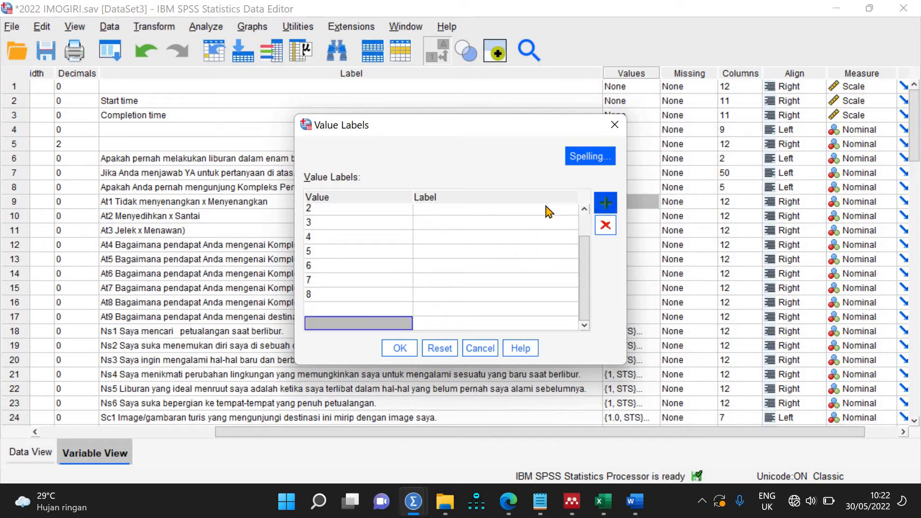
pyautogui.press('Up')
pyautogui.write('9')
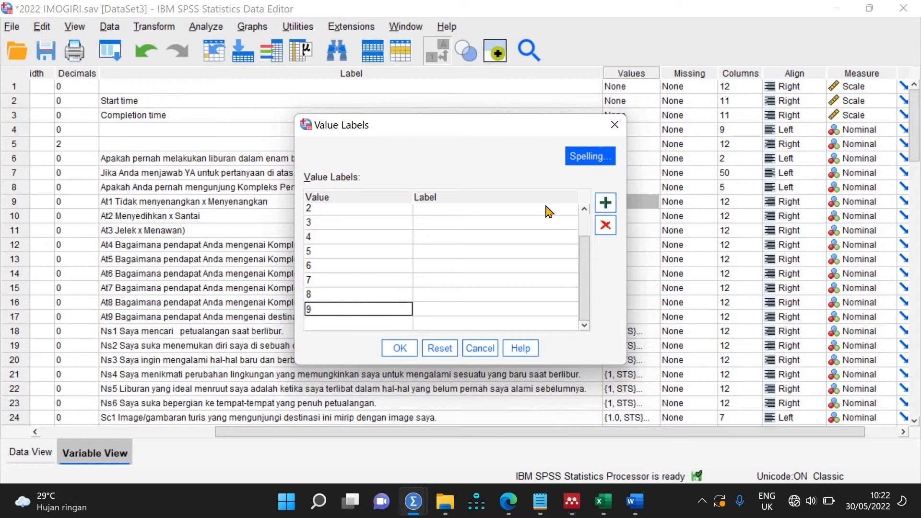
pyautogui.press('Down')
pyautogui.write('10')
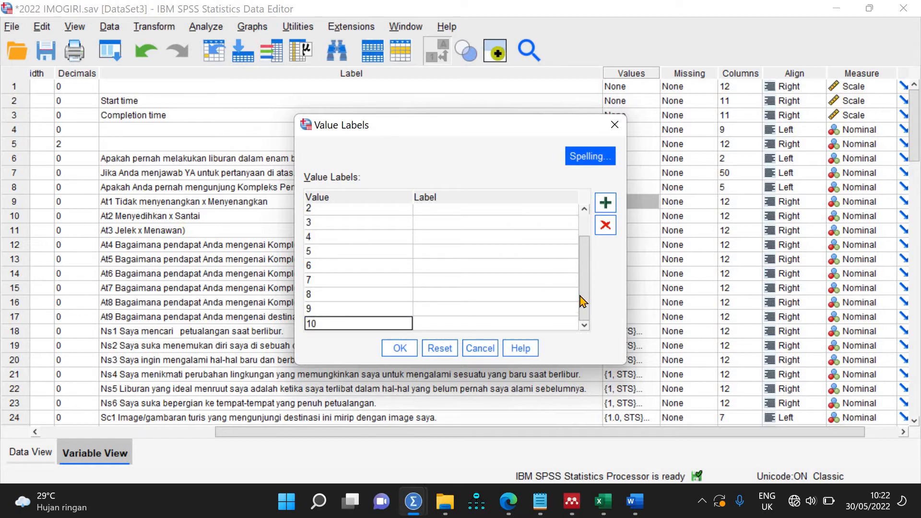
# Step: Label each value 0–10 with its own number and apply the labels to At1
pyautogui.moveTo(582, 243); pyautogui.dragTo(582, 225)
pyautogui.click(516, 208)
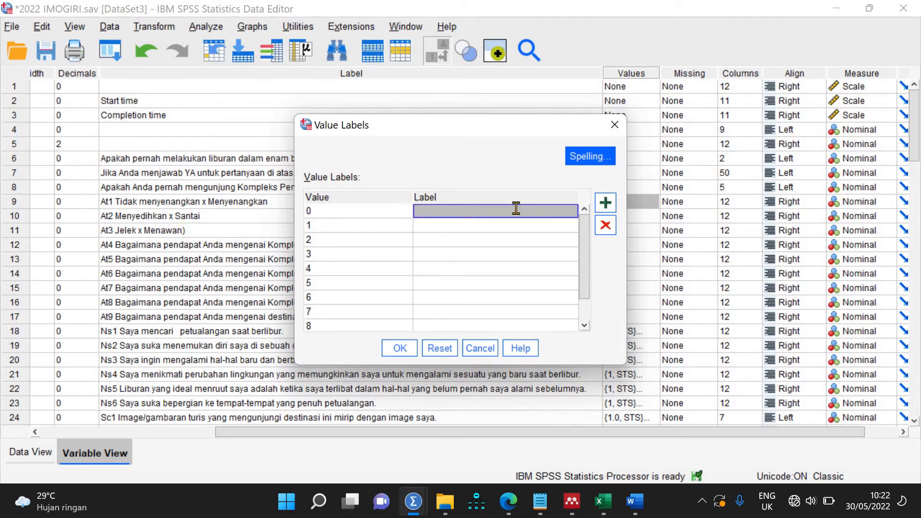
pyautogui.write('0')
pyautogui.press('Down')
pyautogui.write('1')
pyautogui.press('Down')
pyautogui.write('2')
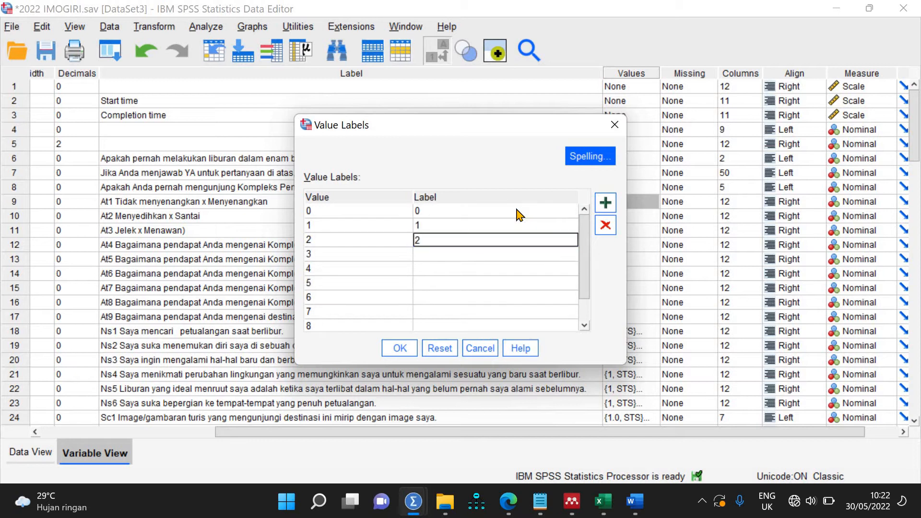
pyautogui.press('Down')
pyautogui.write('3')
pyautogui.press('Down')
pyautogui.write('4')
pyautogui.press('Down')
pyautogui.press('5')
pyautogui.press('Down')
pyautogui.write('6')
pyautogui.press('Down')
pyautogui.write('7')
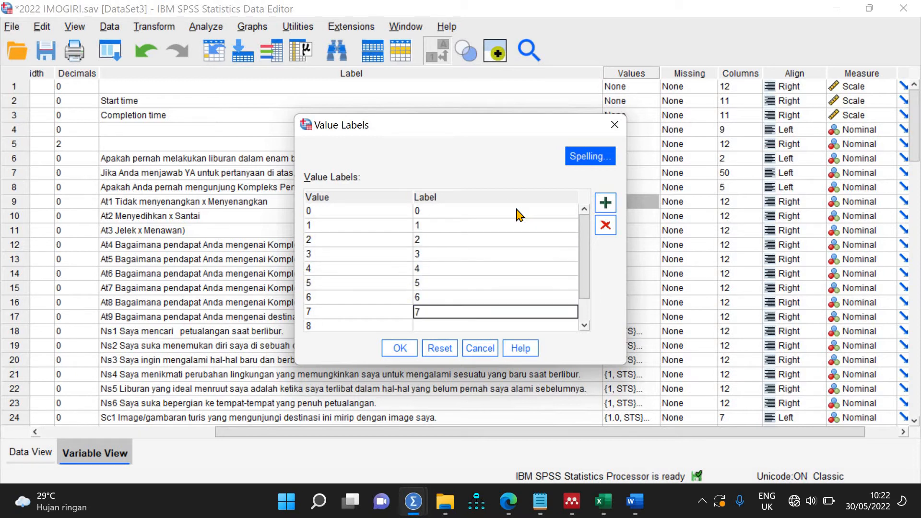
pyautogui.press('Down')
pyautogui.write('8')
pyautogui.press('Down')
pyautogui.write('9')
pyautogui.press('Down')
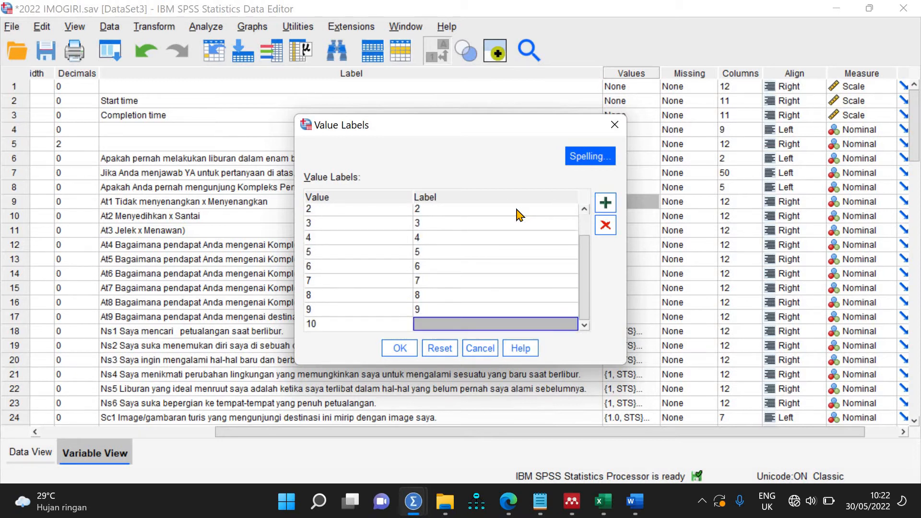
pyautogui.write('1')
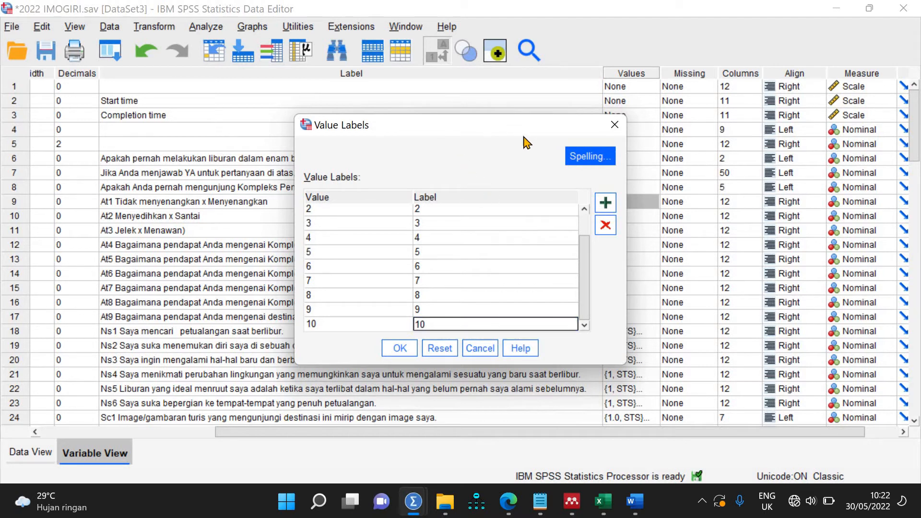
pyautogui.write('0')
pyautogui.click(402, 347)
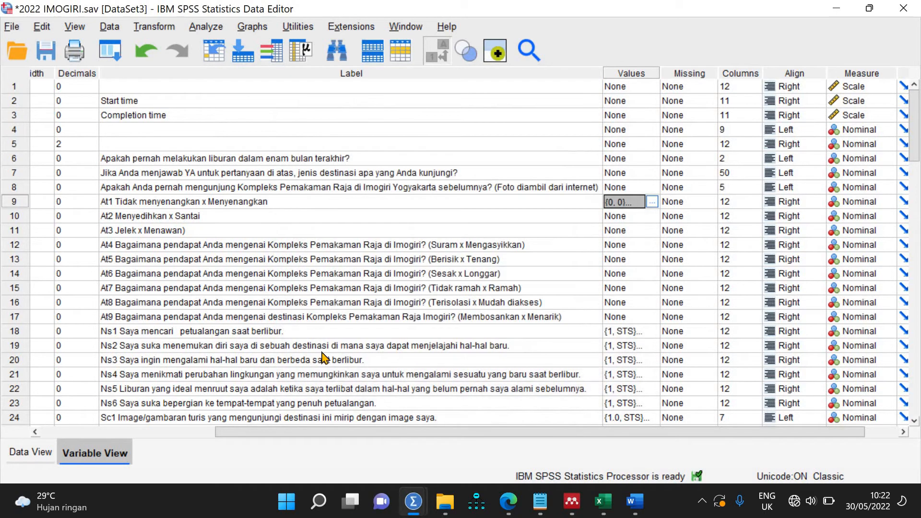
# Step: In Data View, turn Value Labels off and back on to check the At1 labels
pyautogui.click(41, 455)
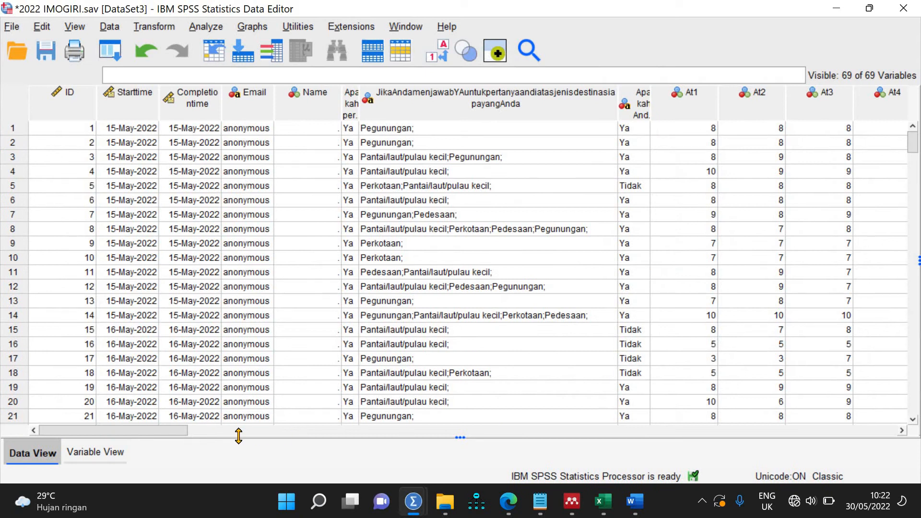
pyautogui.moveTo(174, 434); pyautogui.dragTo(314, 459)
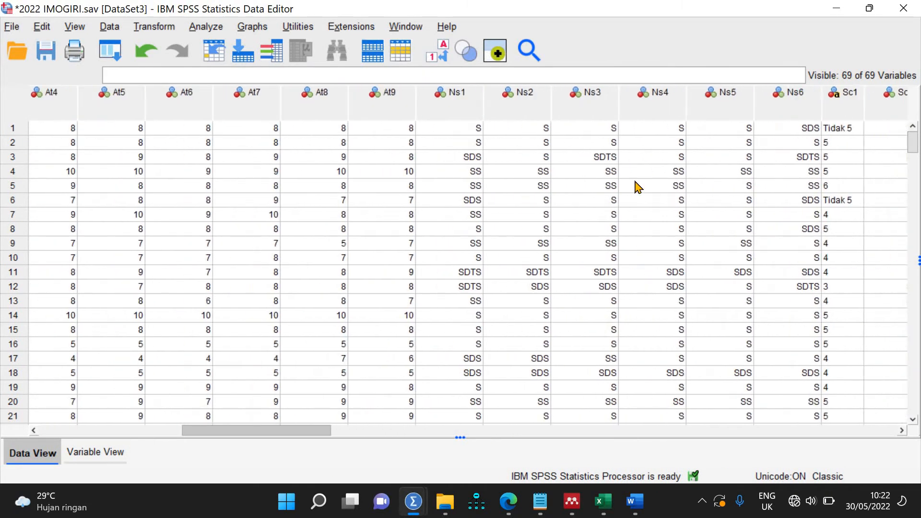
pyautogui.click(433, 58)
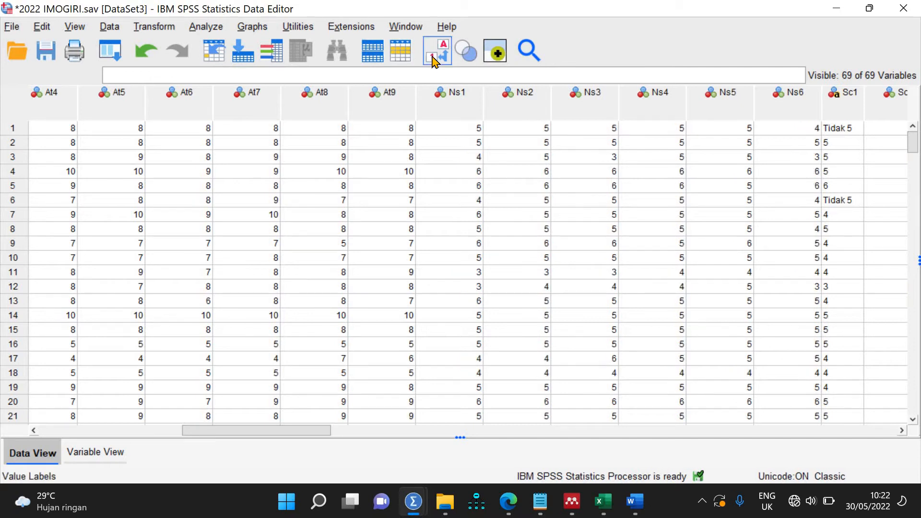
pyautogui.click(436, 55)
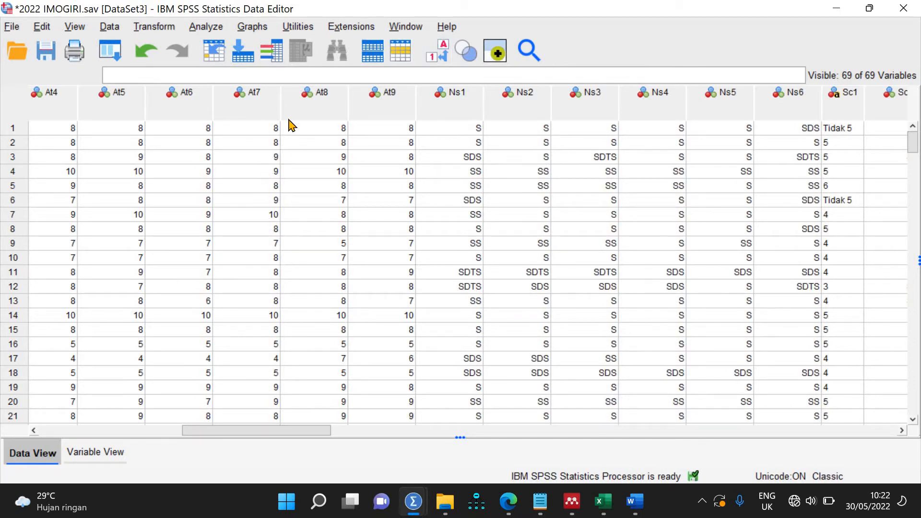
pyautogui.moveTo(280, 431); pyautogui.dragTo(432, 431)
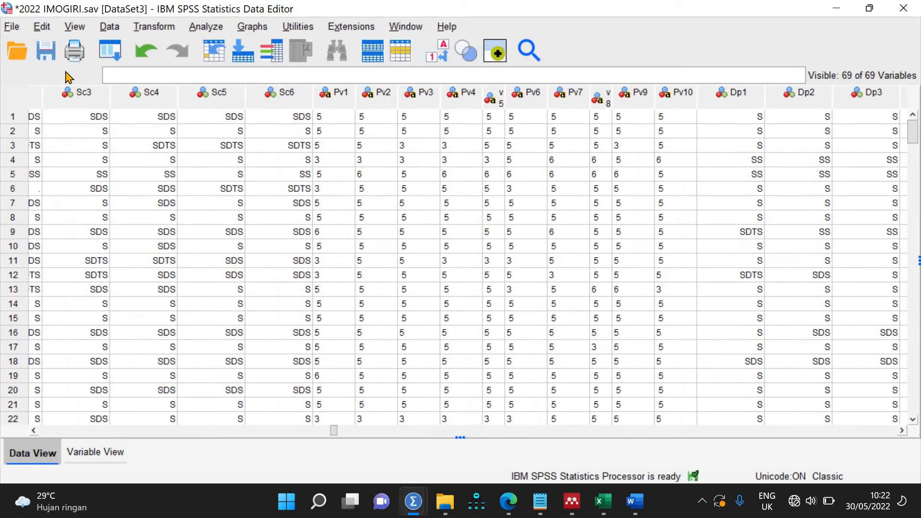
# Step: Save 2022 IMOGIRI.sav and return to Variable View
pyautogui.click(46, 56)
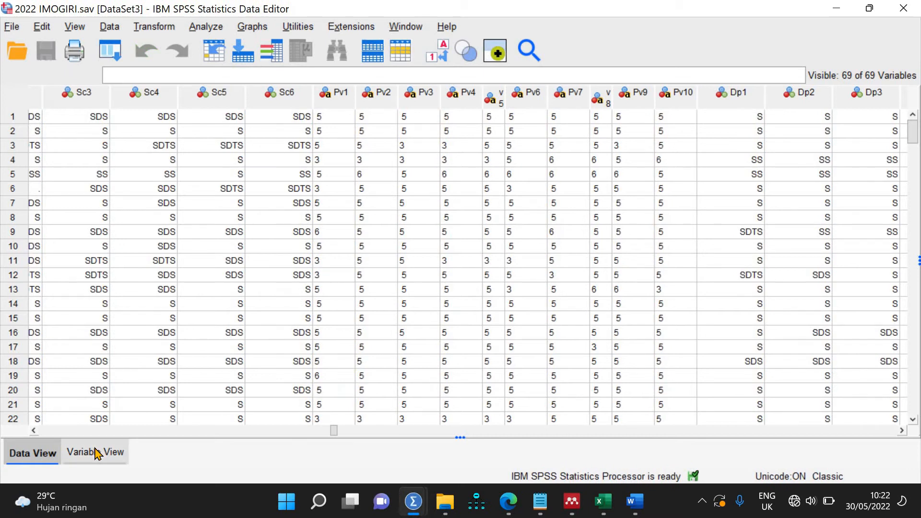
pyautogui.click(94, 451)
pyautogui.moveTo(330, 434); pyautogui.dragTo(183, 431)
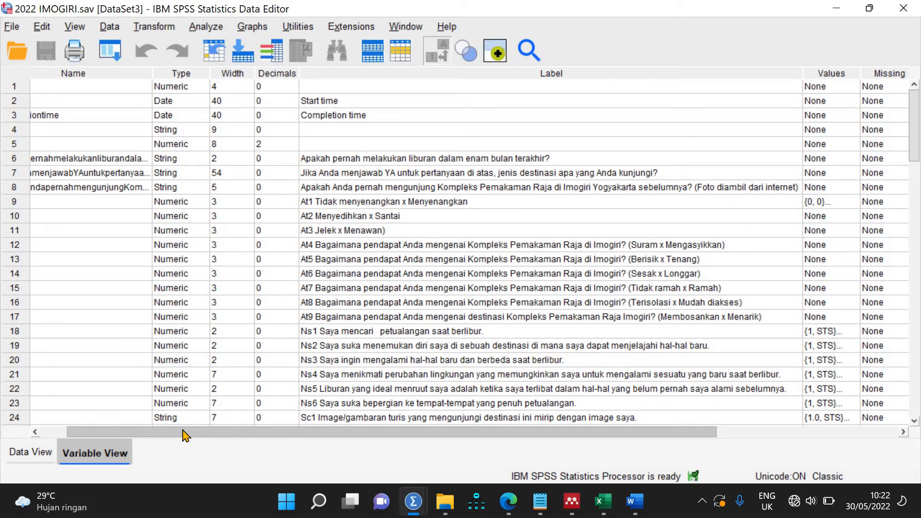
# Step: Paste At1's 0–10 value labels onto At2 through At9 and check the result
pyautogui.doubleClick(853, 202)
pyautogui.click(483, 346)
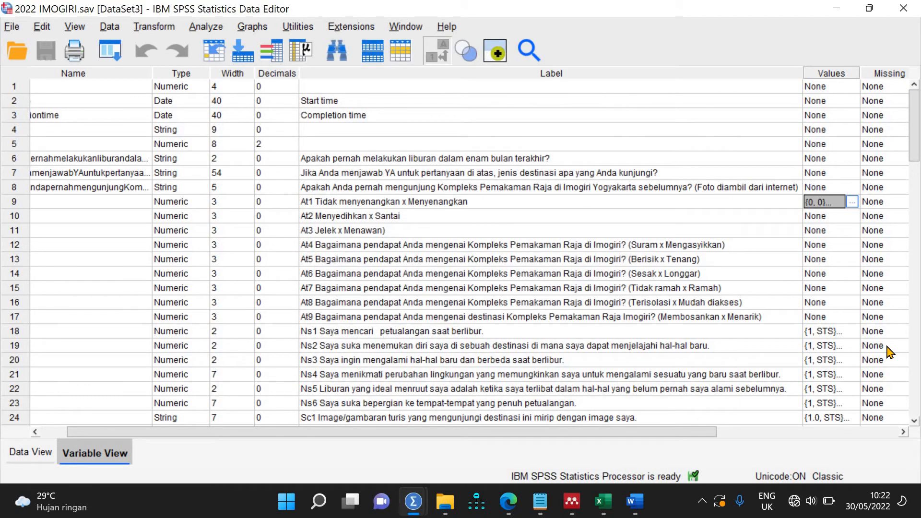
pyautogui.hotkey('shift', 'Down')
pyautogui.hotkey('shift', 'Down')
pyautogui.hotkey('shift', 'Down')
pyautogui.hotkey('shift', 'Down')
pyautogui.hotkey('shift', 'Down')
pyautogui.hotkey('shift', 'Down')
pyautogui.hotkey('shift', 'Down')
pyautogui.hotkey('shift', 'Down')
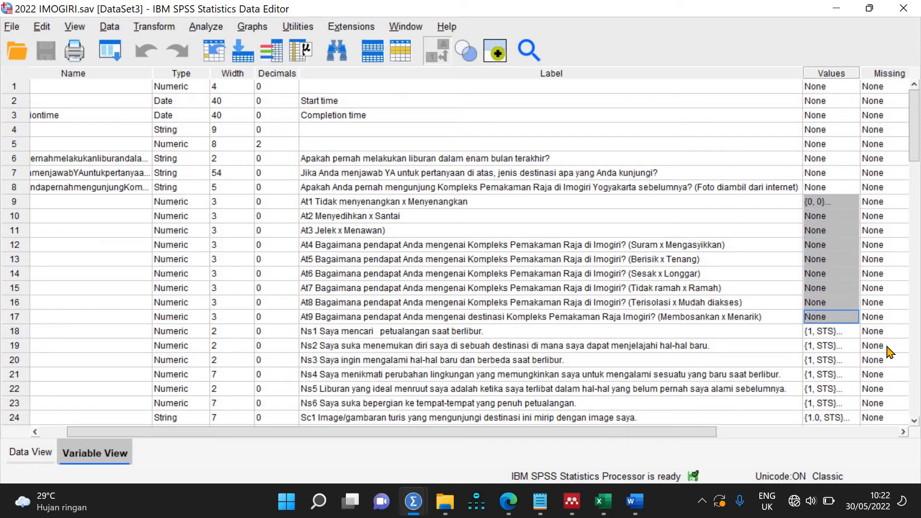
pyautogui.hotkey('ctrl', 'v')
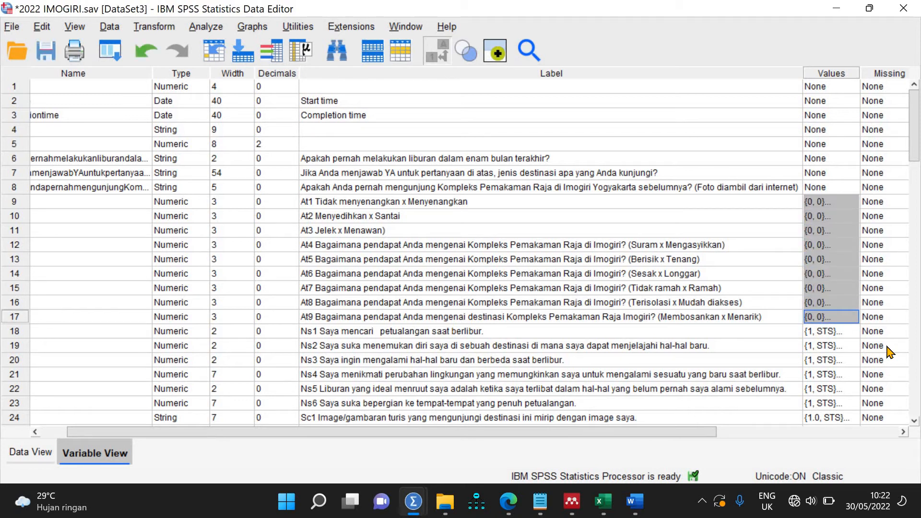
pyautogui.doubleClick(850, 206)
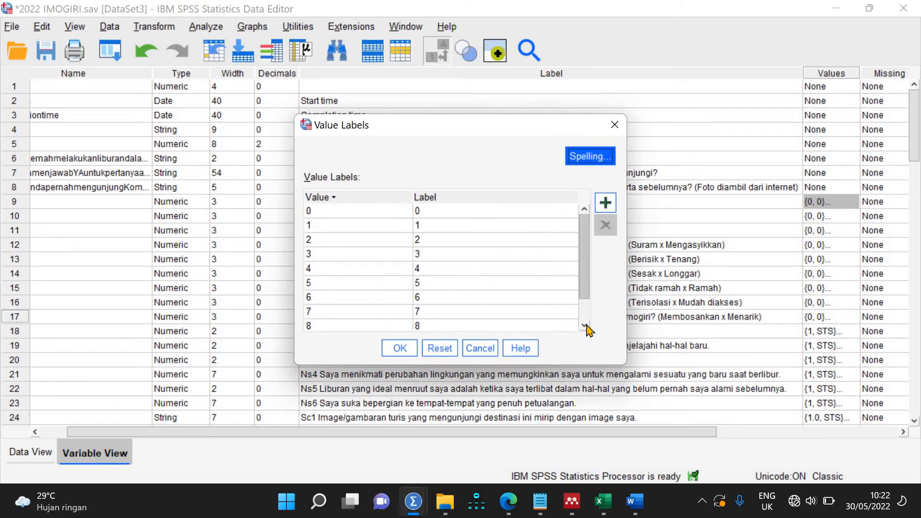
pyautogui.scroll(-1, 584, 326)
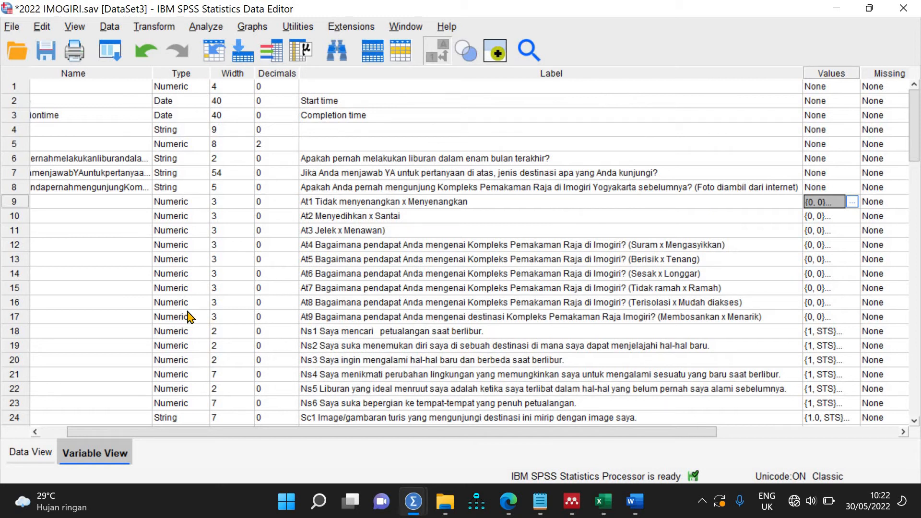
pyautogui.scroll(-8, 191, 318)
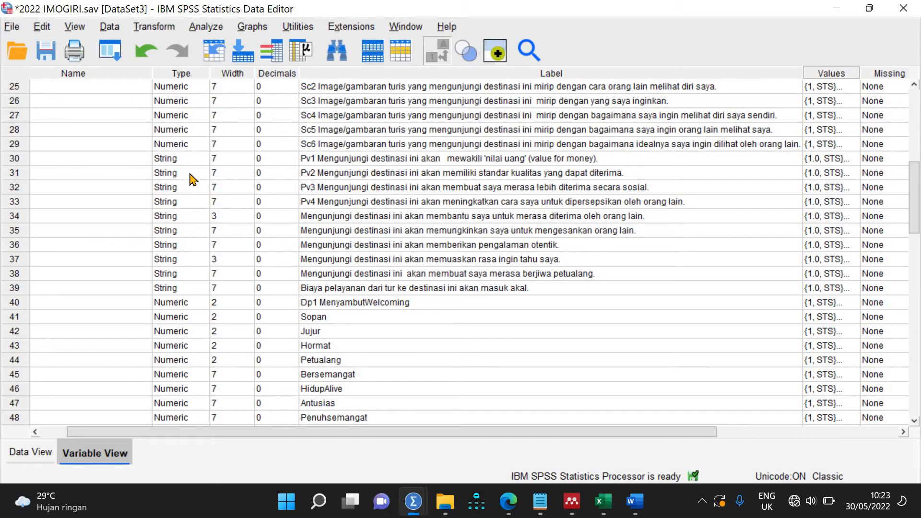
# Step: Change Pv1's type to Numeric, accepting that its value labels are discarded
pyautogui.doubleClick(199, 160)
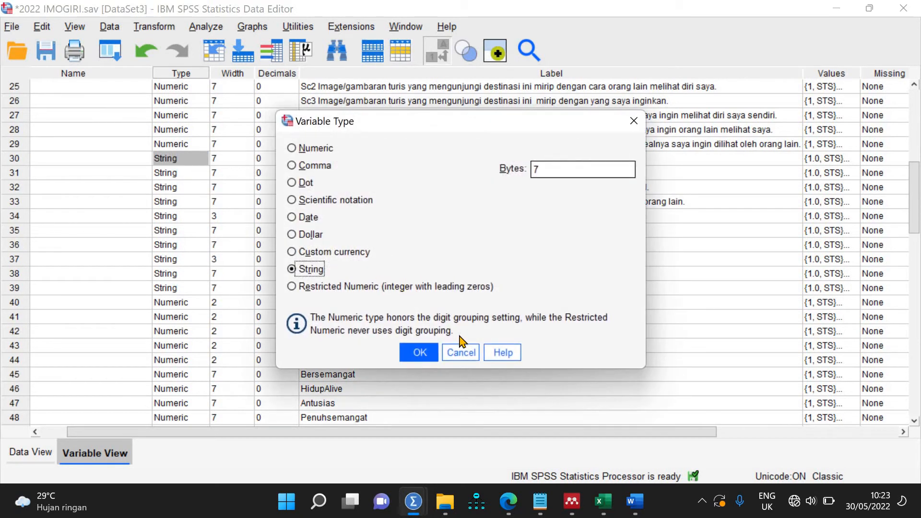
pyautogui.click(326, 153)
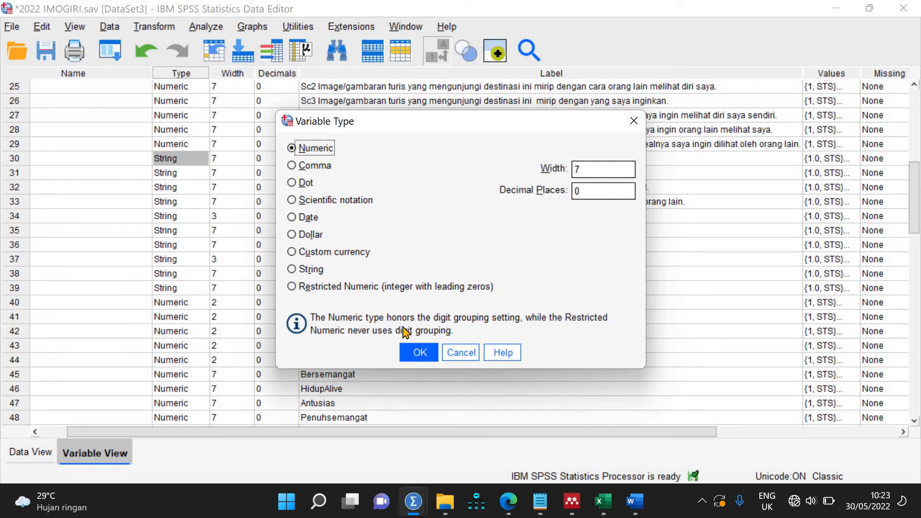
pyautogui.click(415, 356)
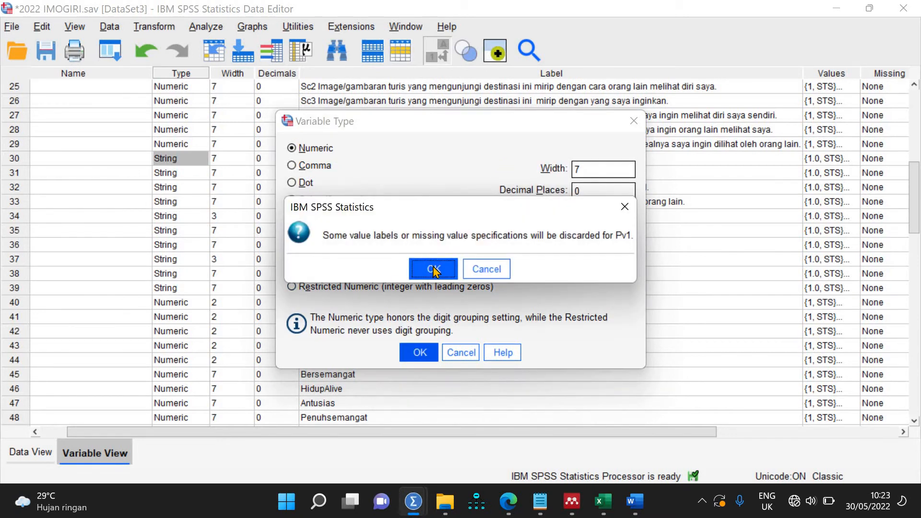
pyautogui.click(434, 270)
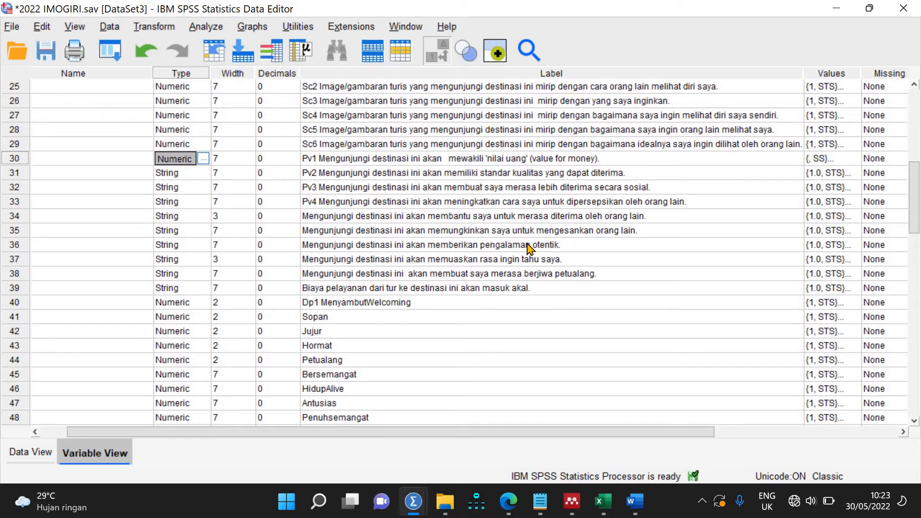
# Step: Paste the Numeric type onto Pv2–Pv10, accepting each value-label discard warning
pyautogui.hotkey('shift', 'Down')
pyautogui.hotkey('shift', 'Down')
pyautogui.hotkey('shift', 'Down')
pyautogui.hotkey('shift', 'Down')
pyautogui.hotkey('shift', 'Down')
pyautogui.hotkey('shift', 'Down')
pyautogui.hotkey('shift', 'Down')
pyautogui.hotkey('shift', 'Down')
pyautogui.hotkey('shift', 'Down')
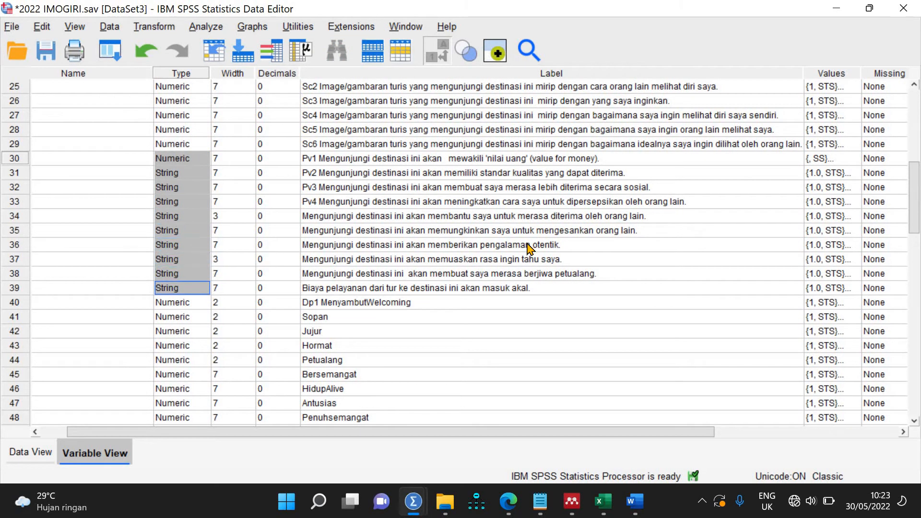
pyautogui.hotkey('ctrl', 'v')
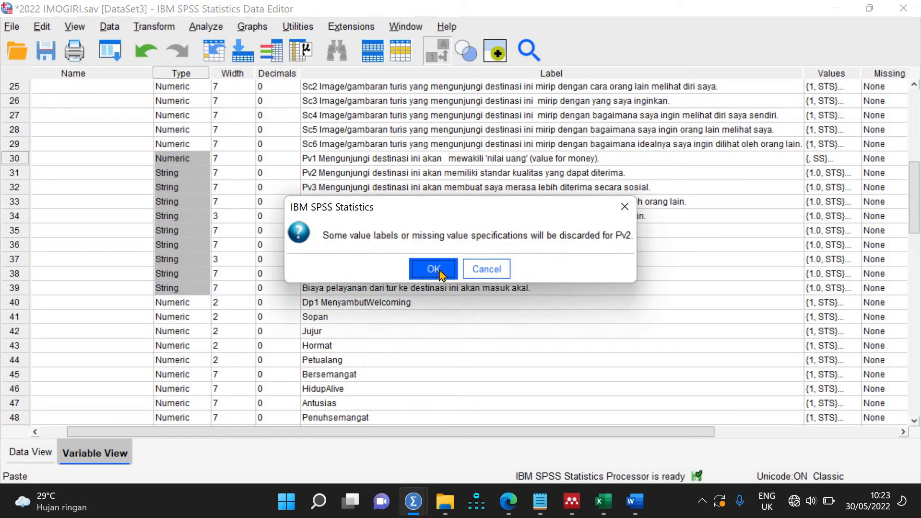
pyautogui.click(437, 268)
pyautogui.click(439, 273)
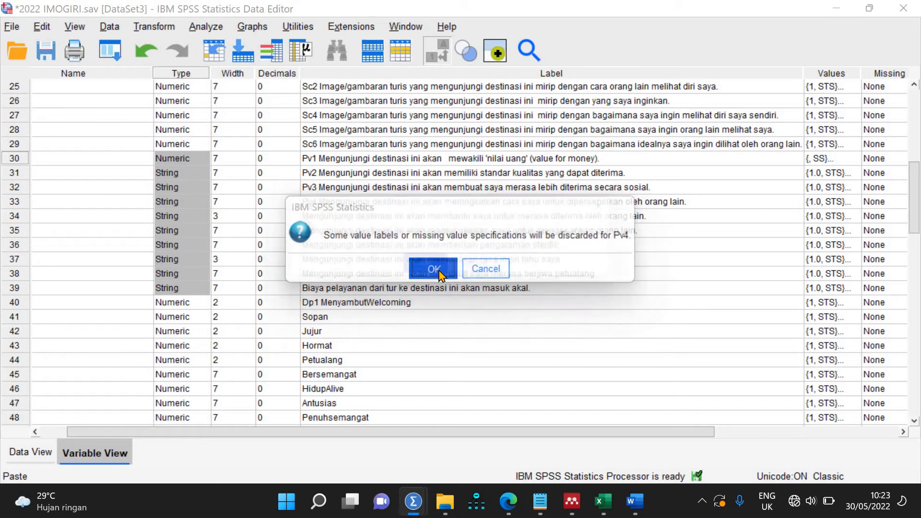
pyautogui.click(438, 272)
pyautogui.click(439, 272)
pyautogui.click(438, 272)
pyautogui.click(439, 272)
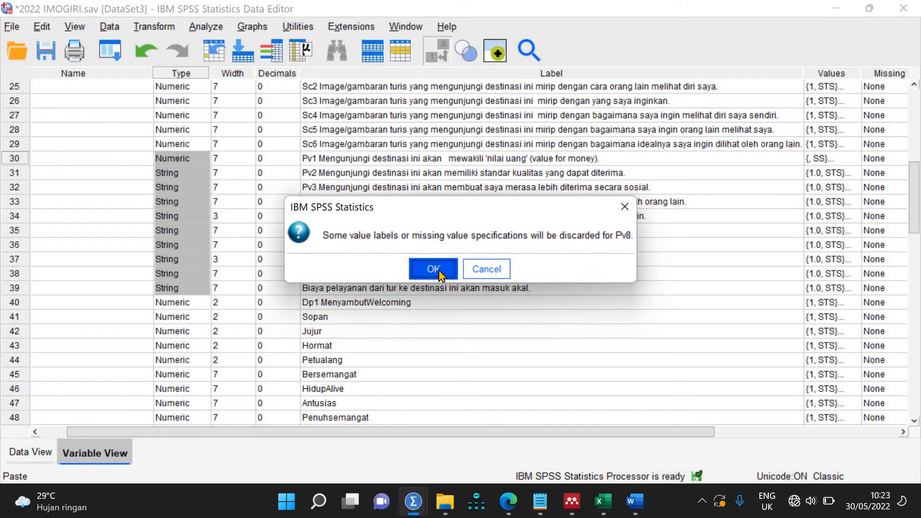
pyautogui.click(438, 272)
pyautogui.click(439, 272)
pyautogui.click(438, 272)
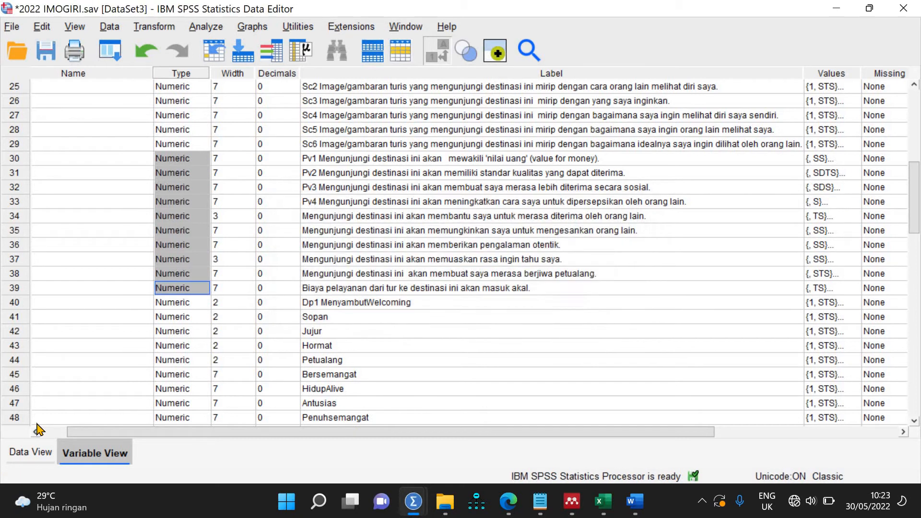
pyautogui.click(19, 456)
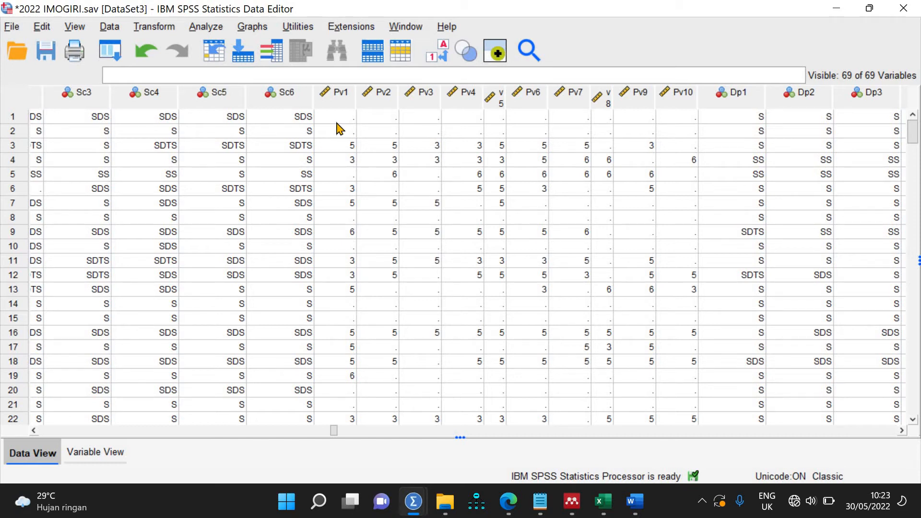
# Step: Undo the Pv type changes with Ctrl+Z, dismissing the error messages, and return to Variable View
pyautogui.click(93, 454)
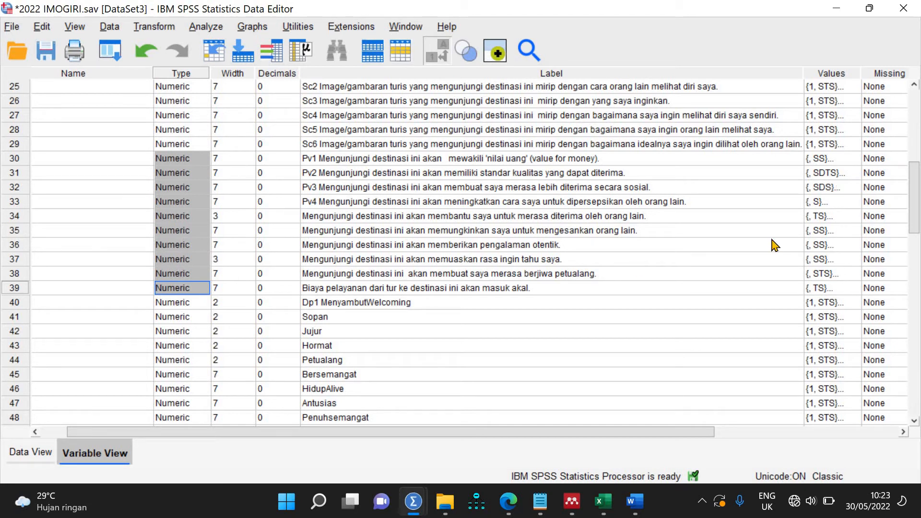
pyautogui.click(41, 453)
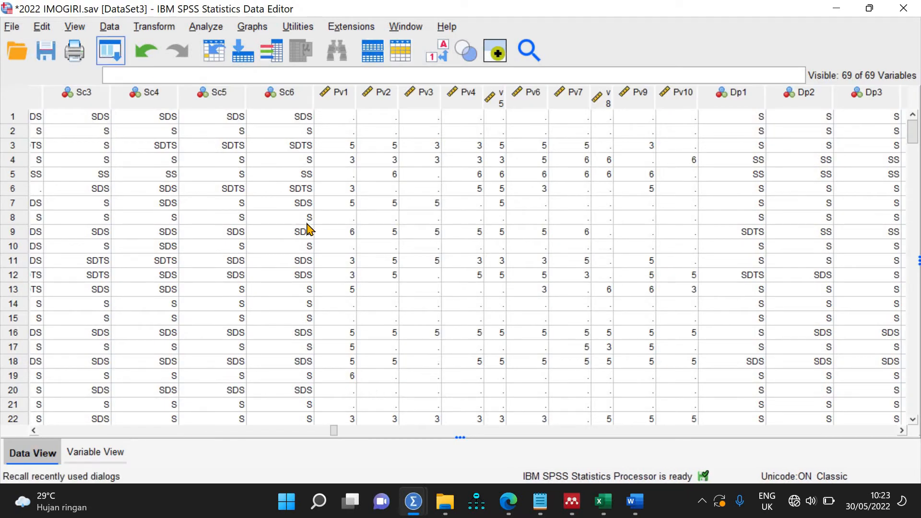
pyautogui.hotkey('ctrl', 'z')
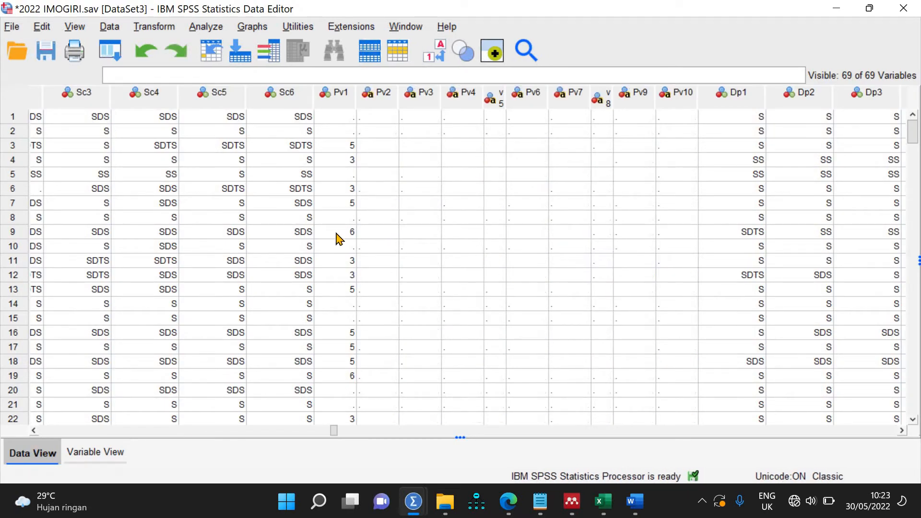
pyautogui.hotkey('ctrl', 'z')
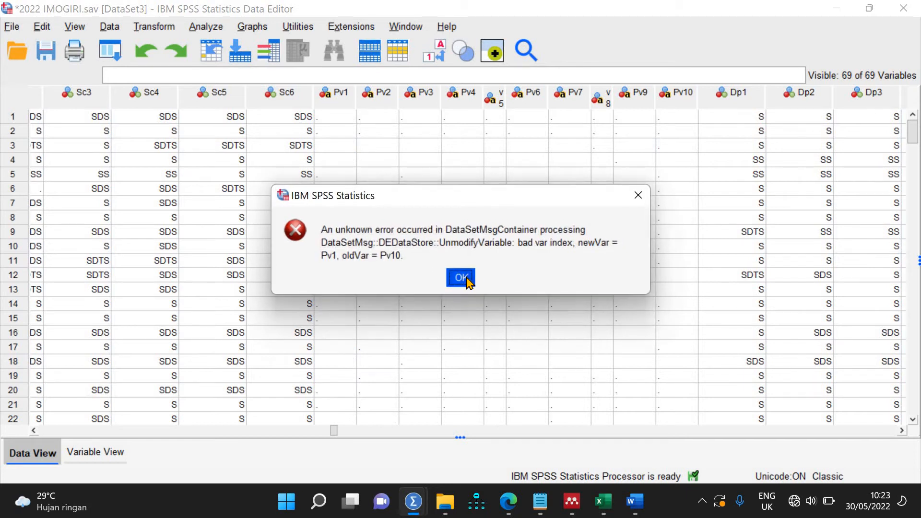
pyautogui.click(461, 278)
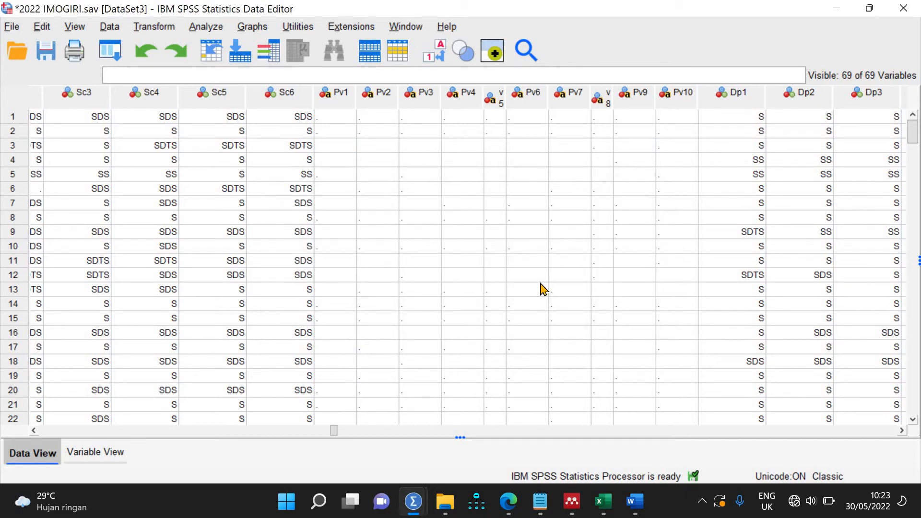
pyautogui.hotkey('ctrl', 'z')
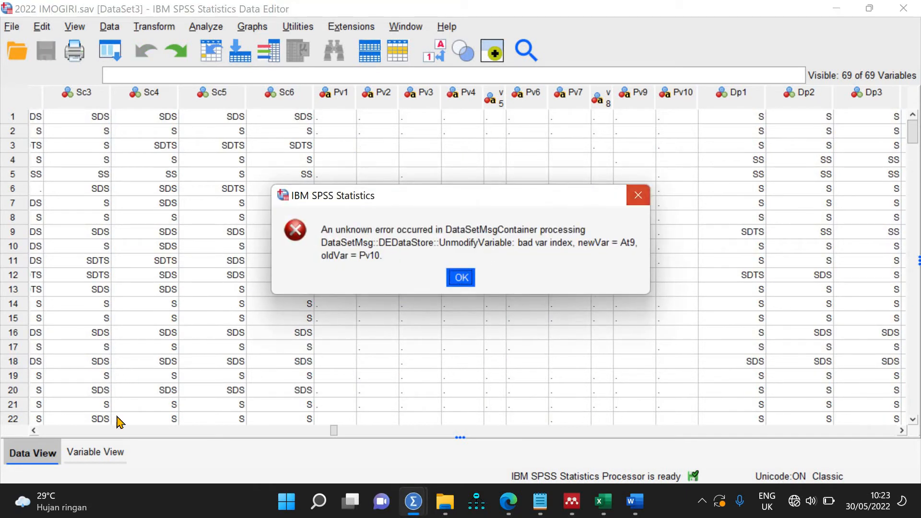
pyautogui.press('Return')
pyautogui.click(91, 455)
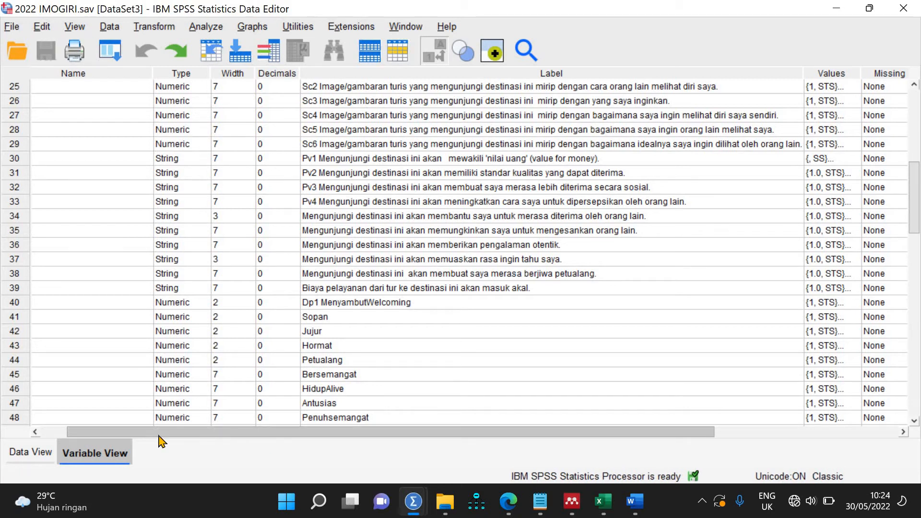
pyautogui.hscroll(-2, 160, 436)
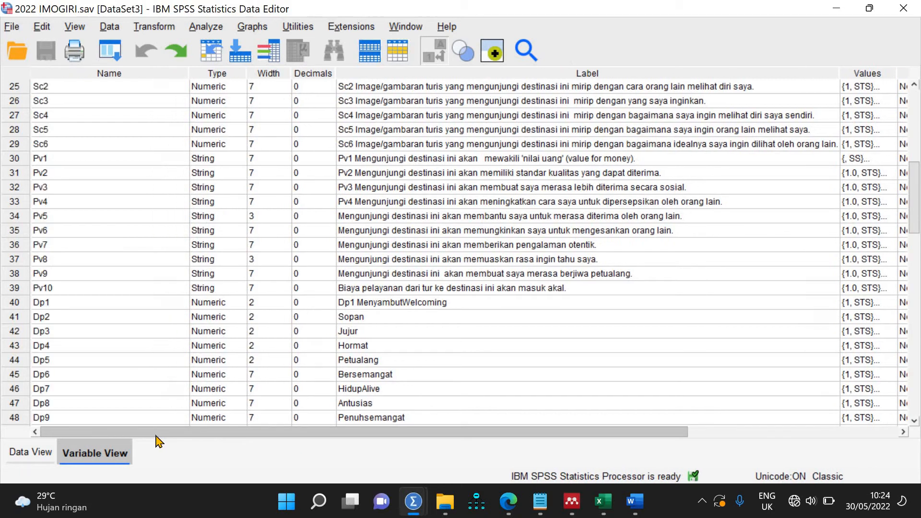
# Step: Prefix the Pv5 and Pv6 labels with 'Pv5' and 'Pv6'
pyautogui.click(341, 215)
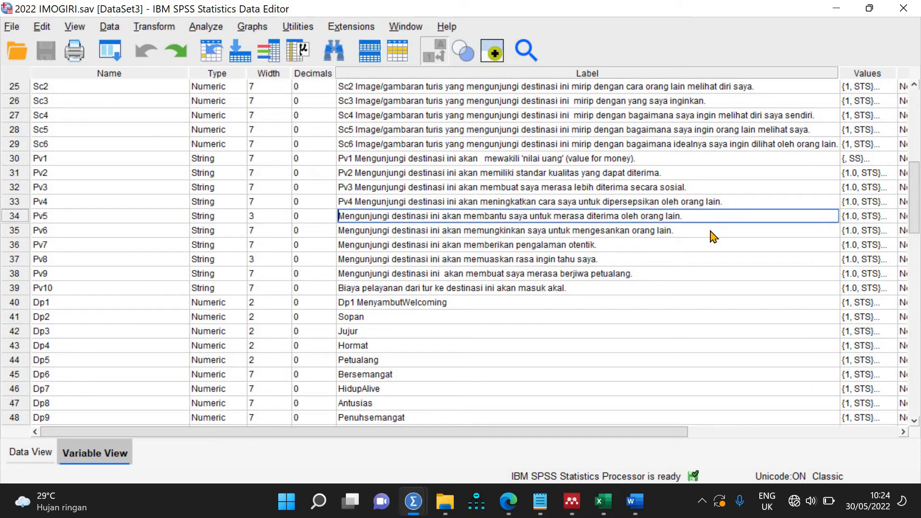
pyautogui.write('pV')
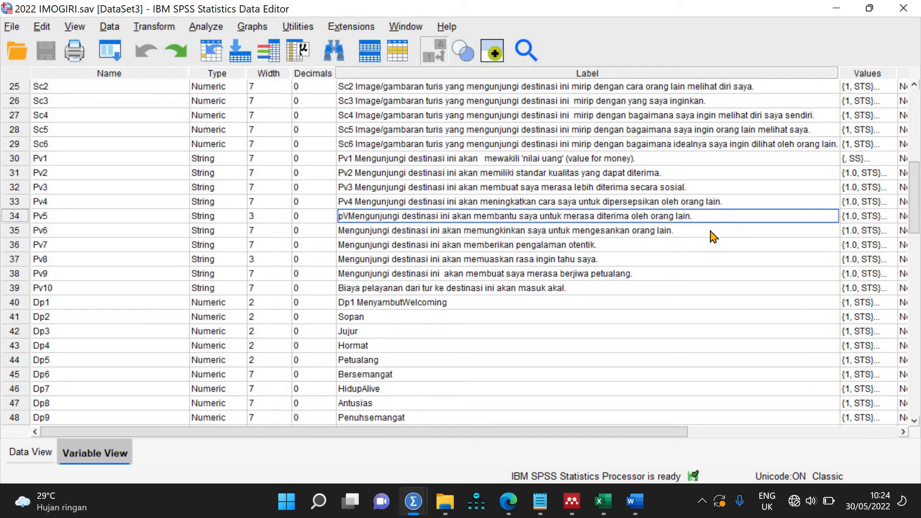
pyautogui.press('BackSpace')
pyautogui.press('BackSpace')
pyautogui.write('Pv')
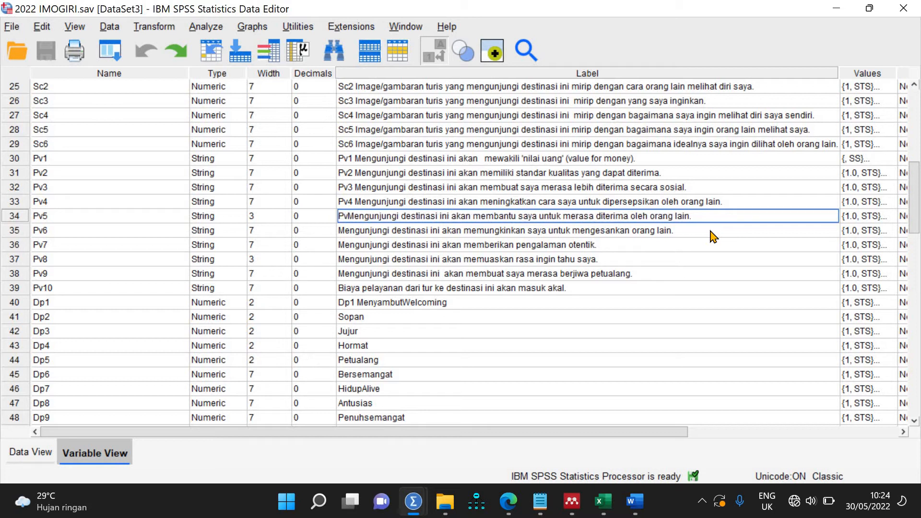
pyautogui.write('5')
pyautogui.click(339, 231)
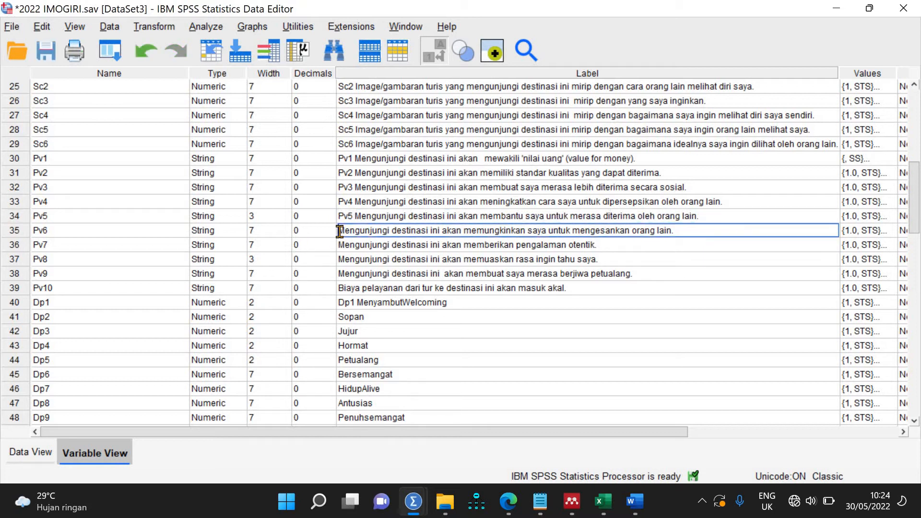
pyautogui.doubleClick(339, 231)
pyautogui.press('Right')
pyautogui.write('Pv')
pyautogui.press('BackSpace')
pyautogui.press('BackSpace')
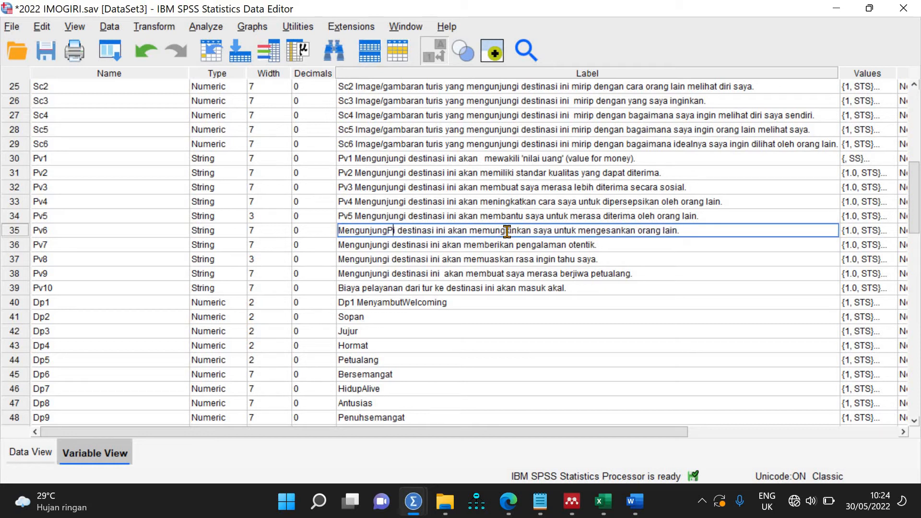
pyautogui.press('Home')
pyautogui.write('Pv6')
pyautogui.click(507, 243)
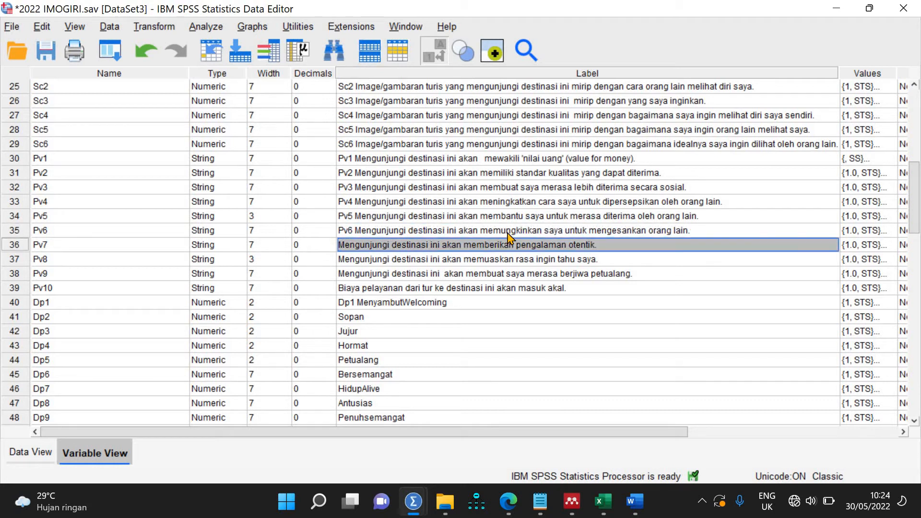
# Step: Try prefixing Pv7's label, then undo an accidental overwrite of Pv8's label
pyautogui.doubleClick(339, 243)
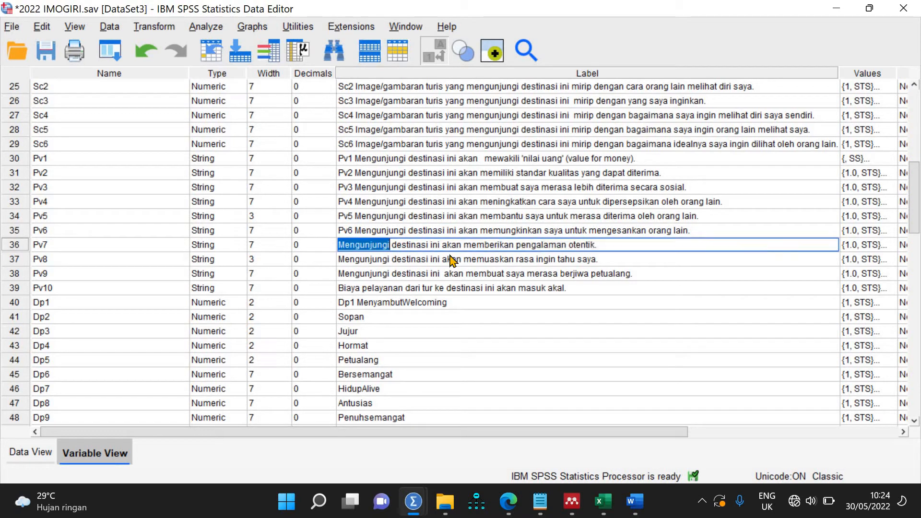
pyautogui.press('Right')
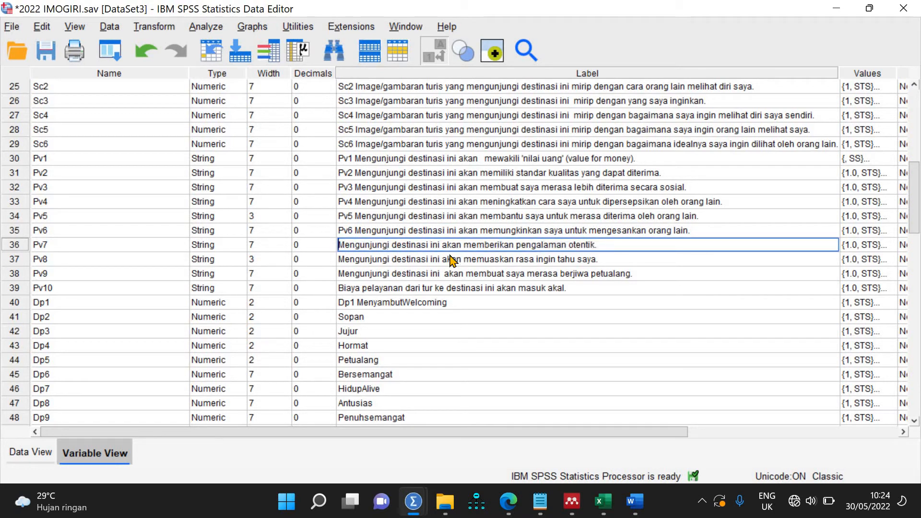
pyautogui.write('Pv7')
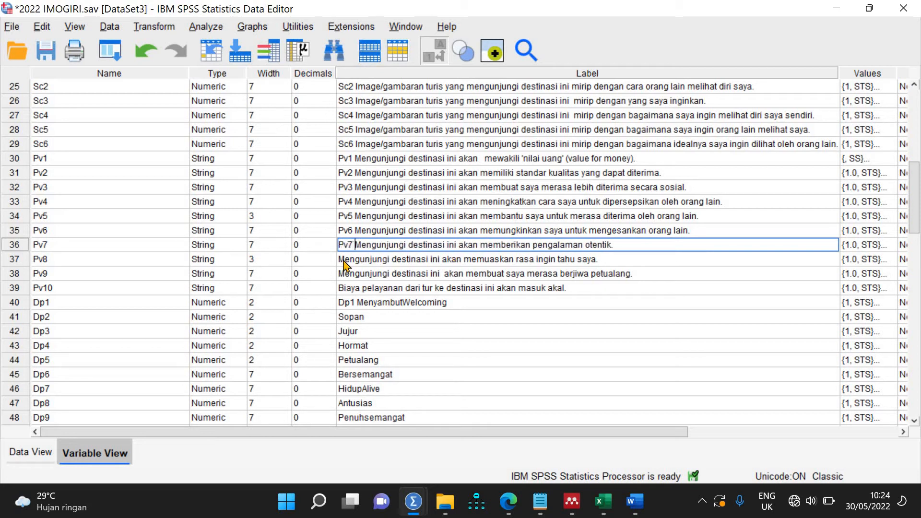
pyautogui.doubleClick(342, 259)
pyautogui.press('Right')
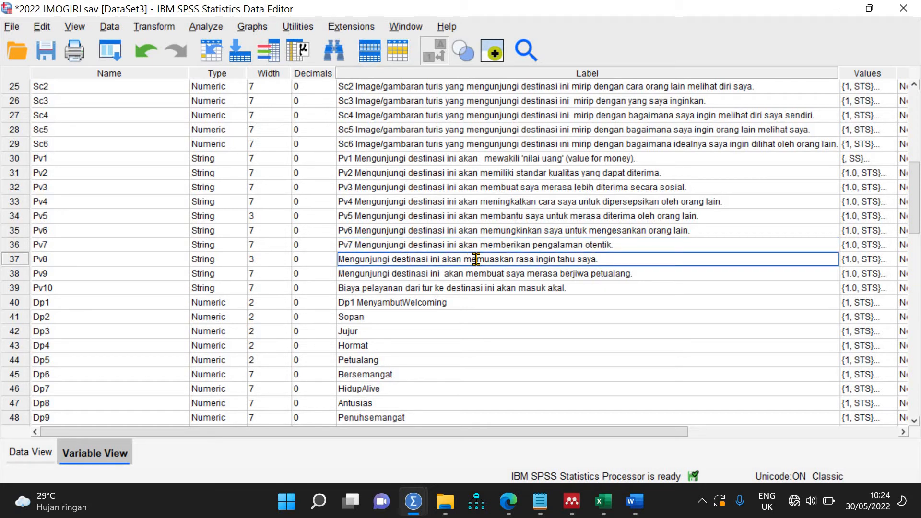
pyautogui.write('Pv')
pyautogui.hotkey('ctrl', 'z')
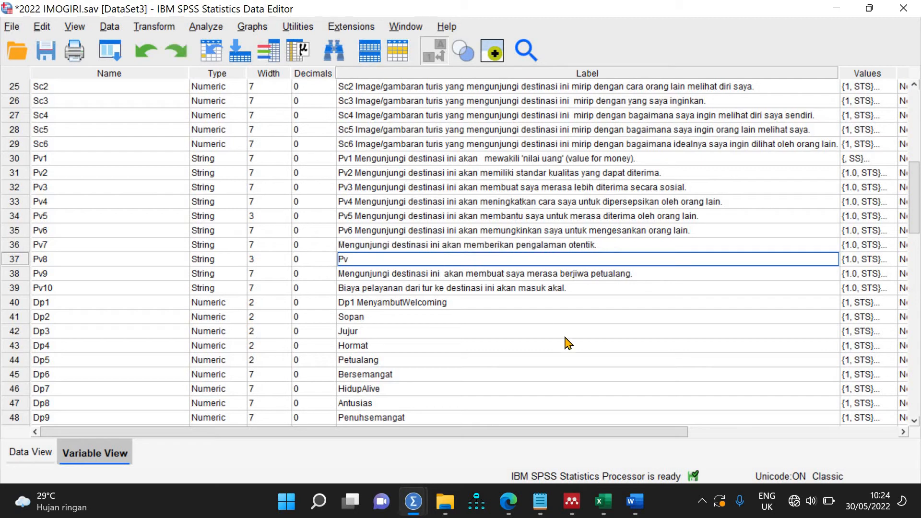
pyautogui.click(565, 337)
pyautogui.hotkey('ctrl', 'z')
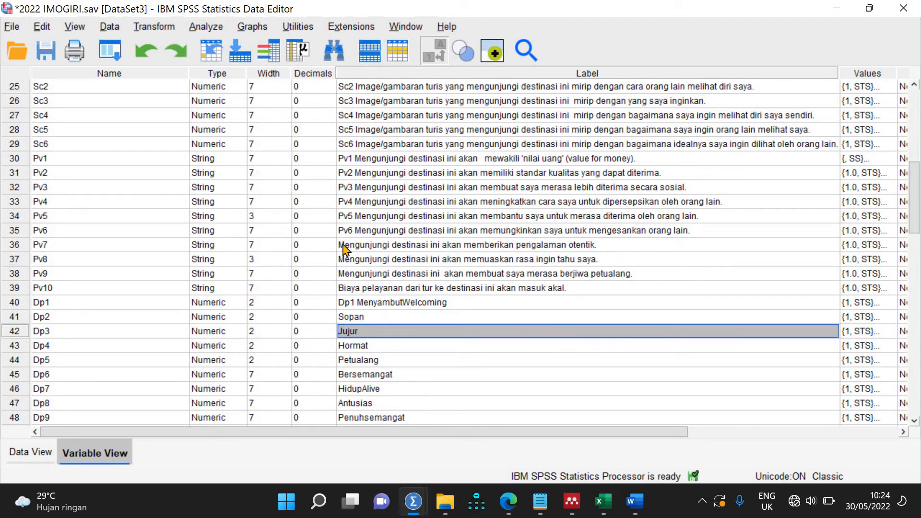
# Step: Prefix the Pv7 and Pv8 labels with 'Pv7' and 'Pv8'
pyautogui.doubleClick(343, 243)
pyautogui.press('Home')
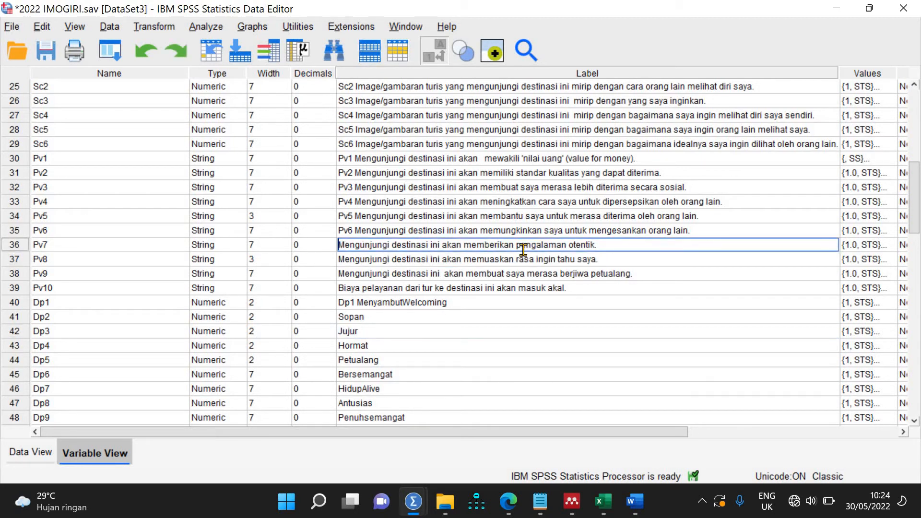
pyautogui.write('Pv7')
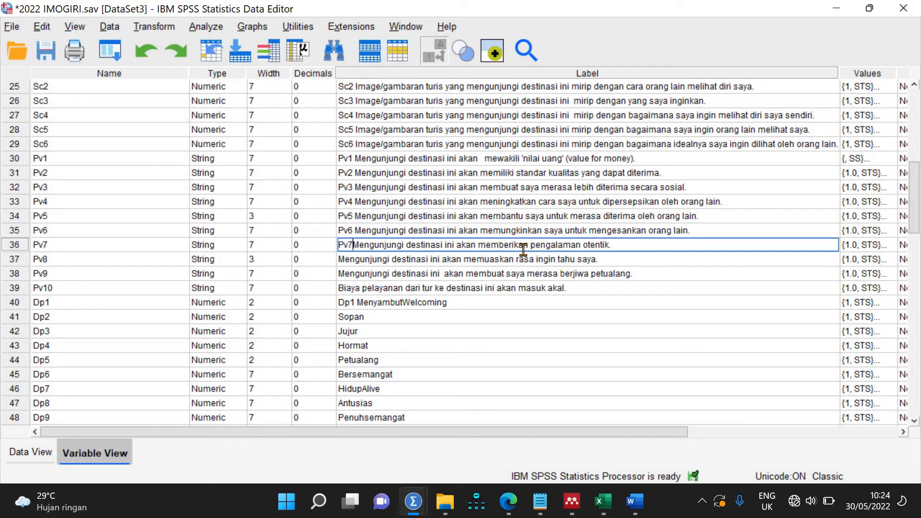
pyautogui.press('Return')
pyautogui.doubleClick(346, 259)
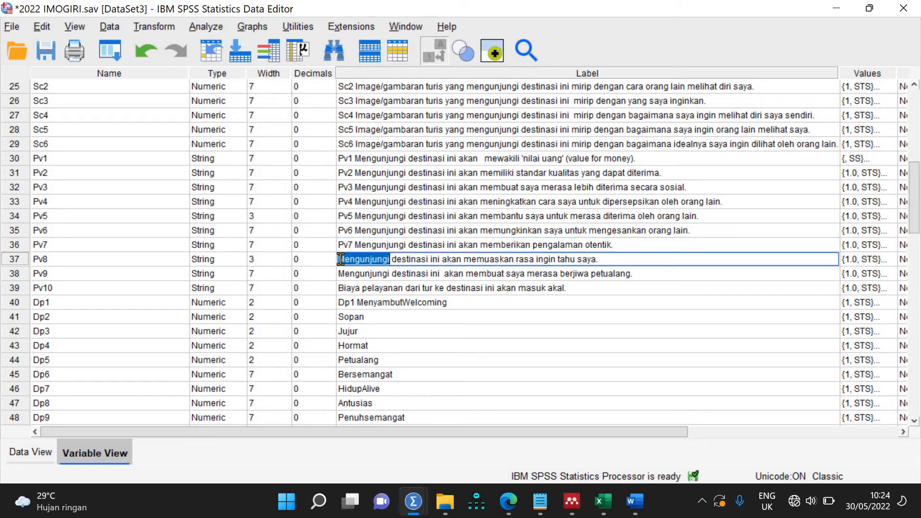
pyautogui.press('Home')
pyautogui.write('P')
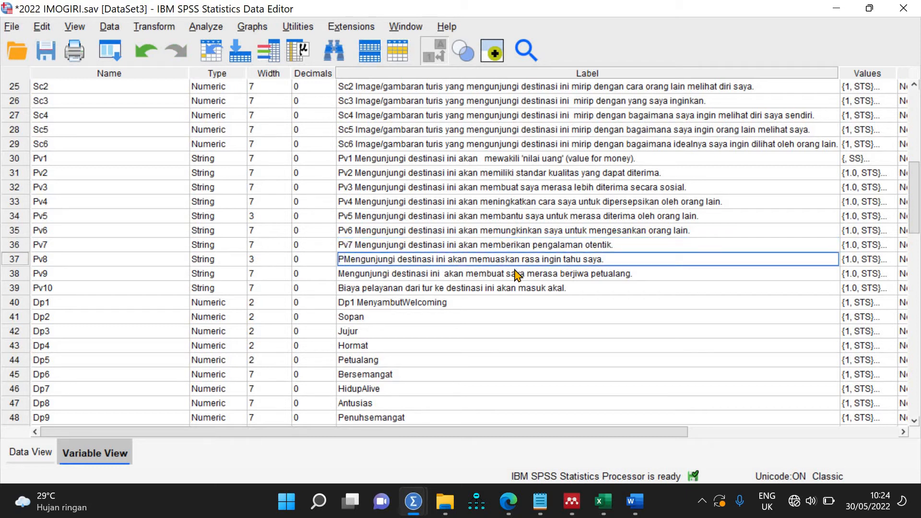
pyautogui.write('v8')
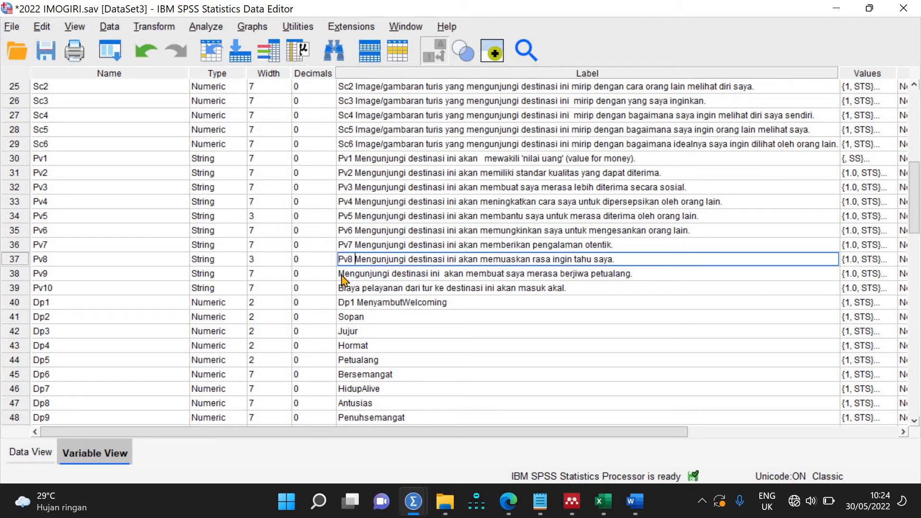
pyautogui.press('Return')
# Step: Prefix the Pv9 and Pv10 labels with 'Pv9' and 'Pv10'
pyautogui.doubleClick(342, 274)
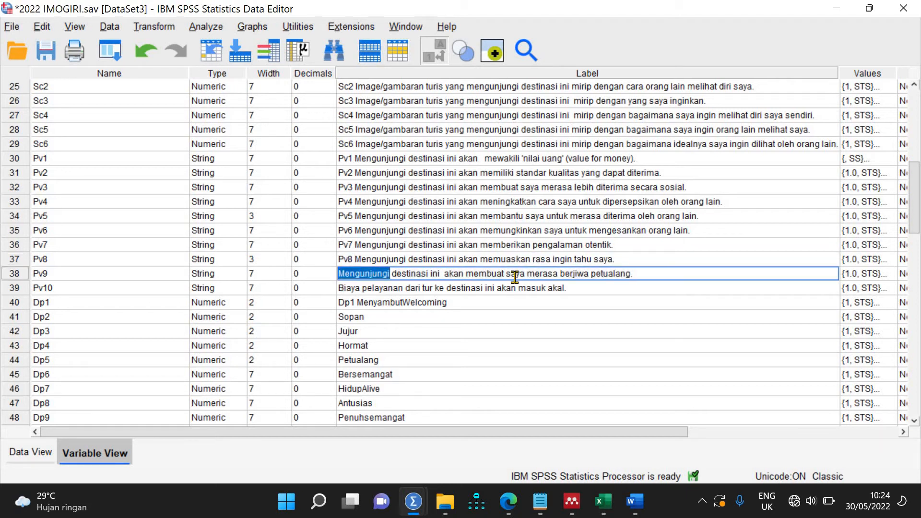
pyautogui.press('Left')
pyautogui.press('Left')
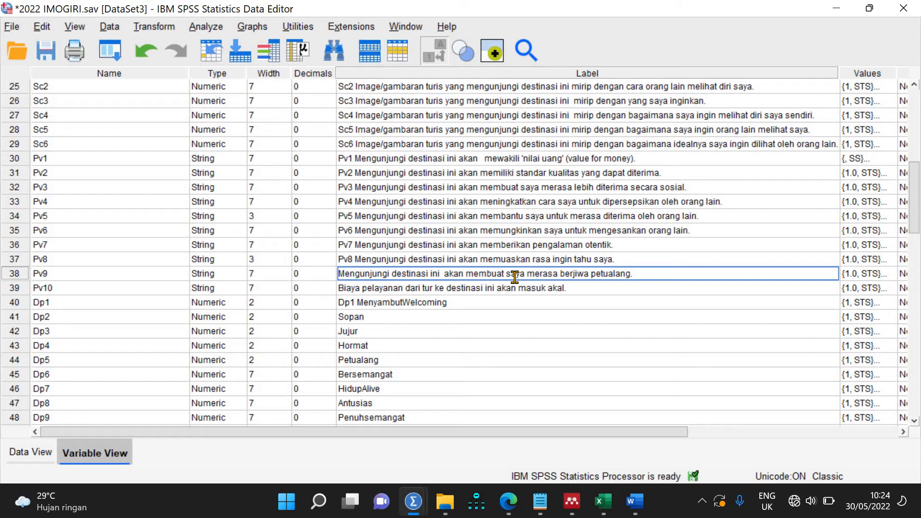
pyautogui.write('Pv9')
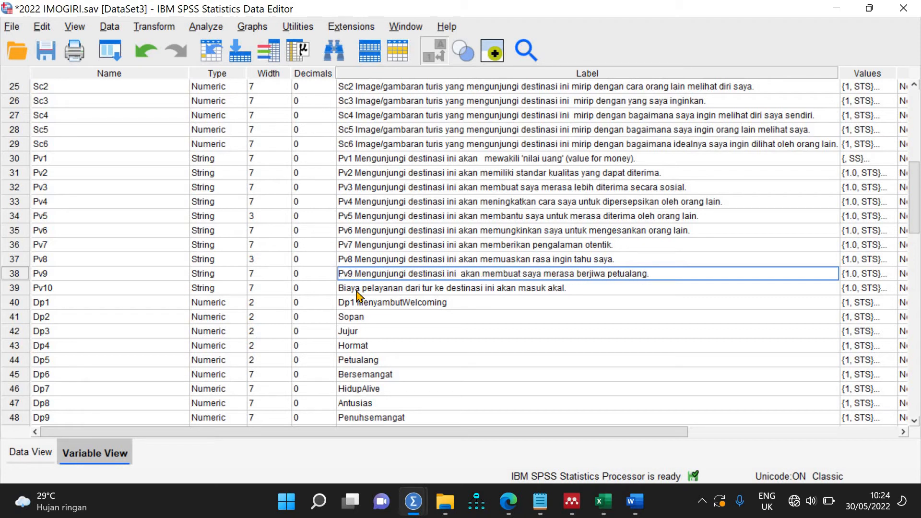
pyautogui.press('Return')
pyautogui.doubleClick(352, 288)
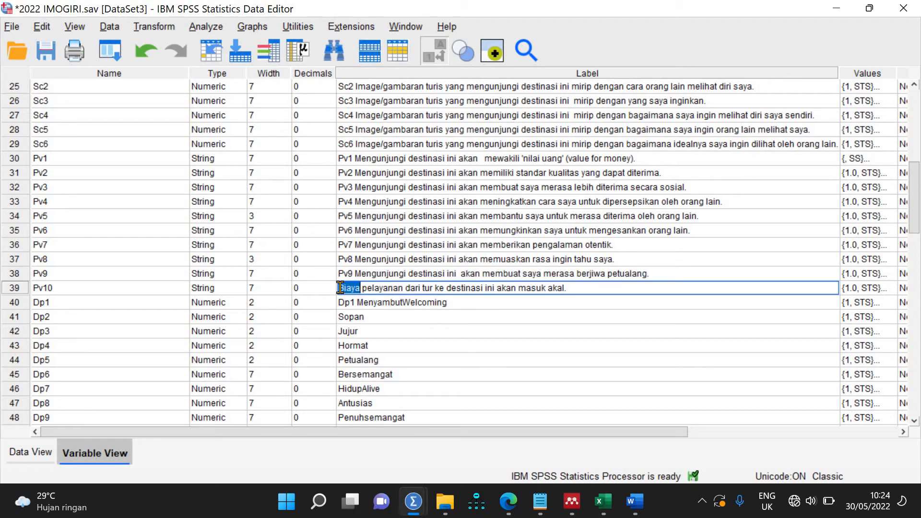
pyautogui.press('Left')
pyautogui.write('Pv10')
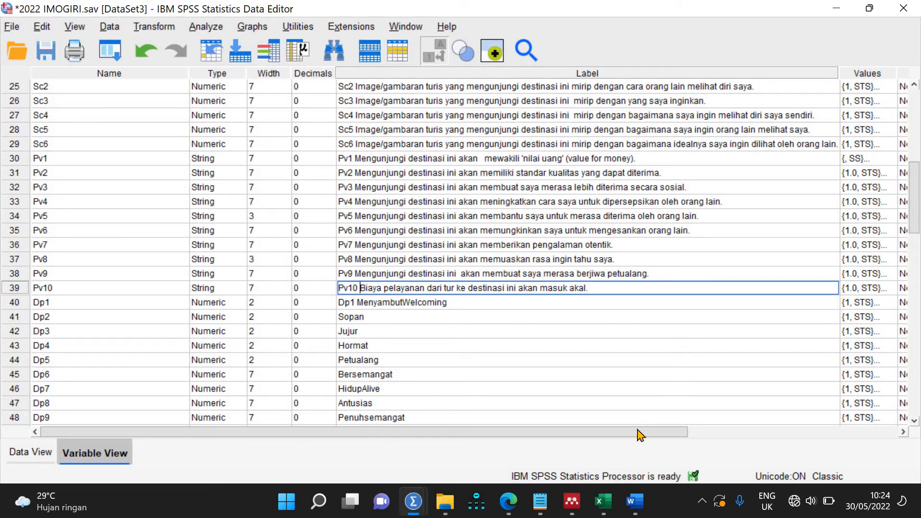
# Step: Open Pv1's Value Labels dialog and enter the values 1 through 6
pyautogui.moveTo(639, 434); pyautogui.dragTo(739, 436)
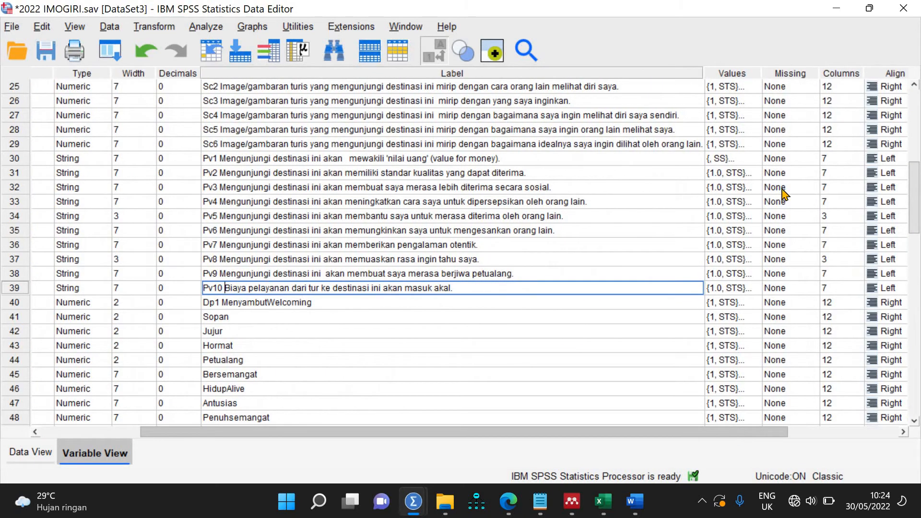
pyautogui.click(755, 161)
pyautogui.click(755, 160)
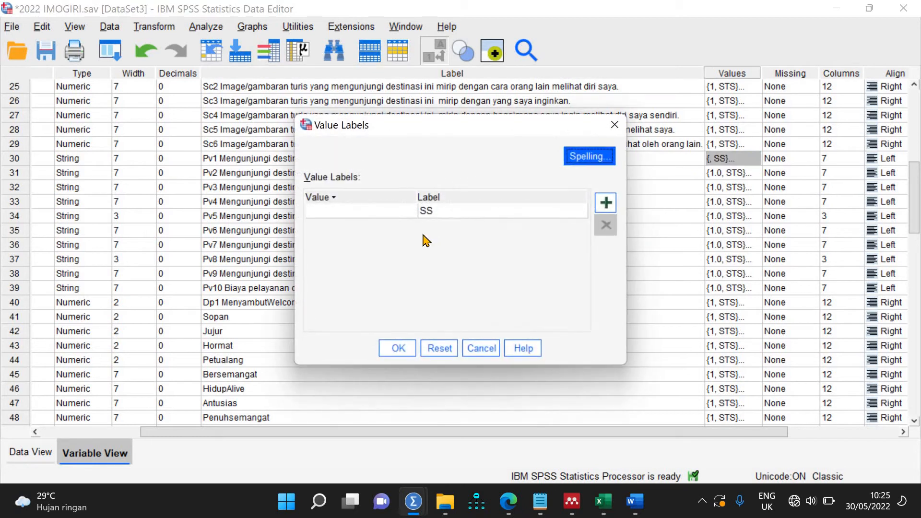
pyautogui.click(607, 203)
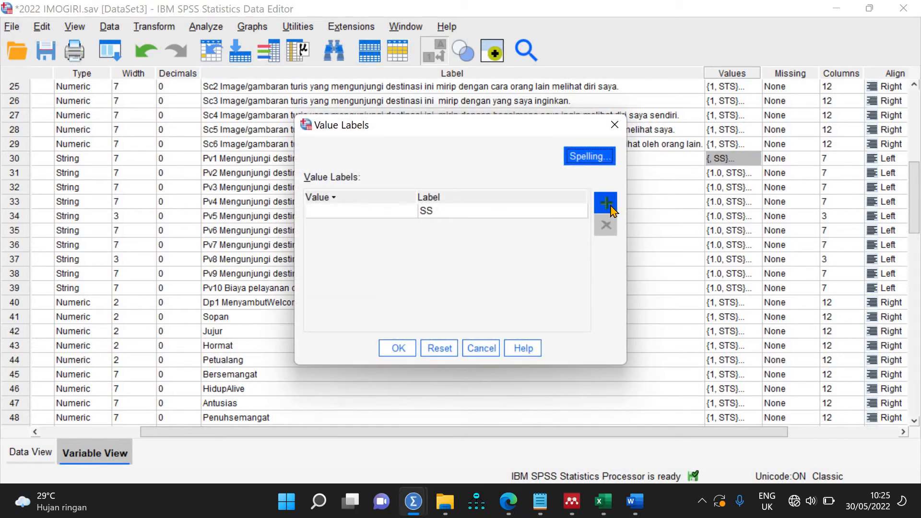
pyautogui.press('Up')
pyautogui.press('Up')
pyautogui.press('Up')
pyautogui.press('Up')
pyautogui.press('Up')
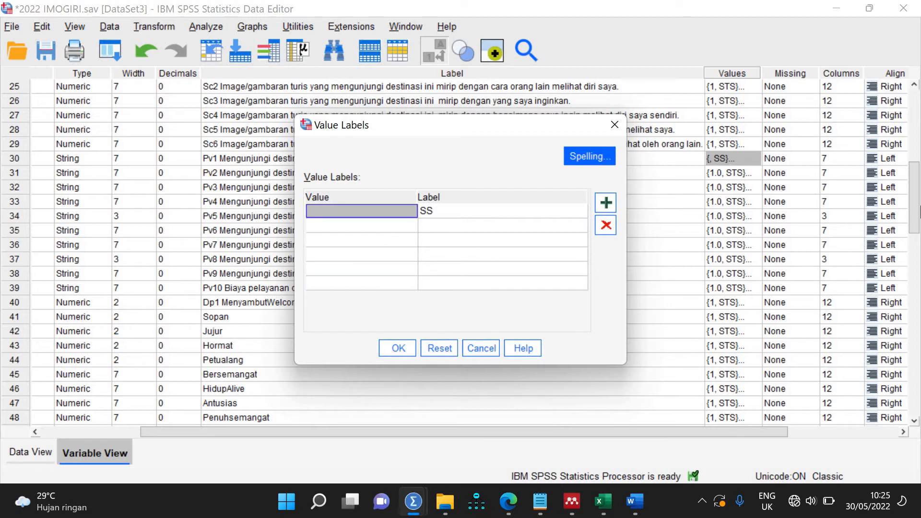
pyautogui.write('1')
pyautogui.press('Down')
pyautogui.write('2')
pyautogui.press('Down')
pyautogui.write('3')
pyautogui.press('Down')
pyautogui.write('4')
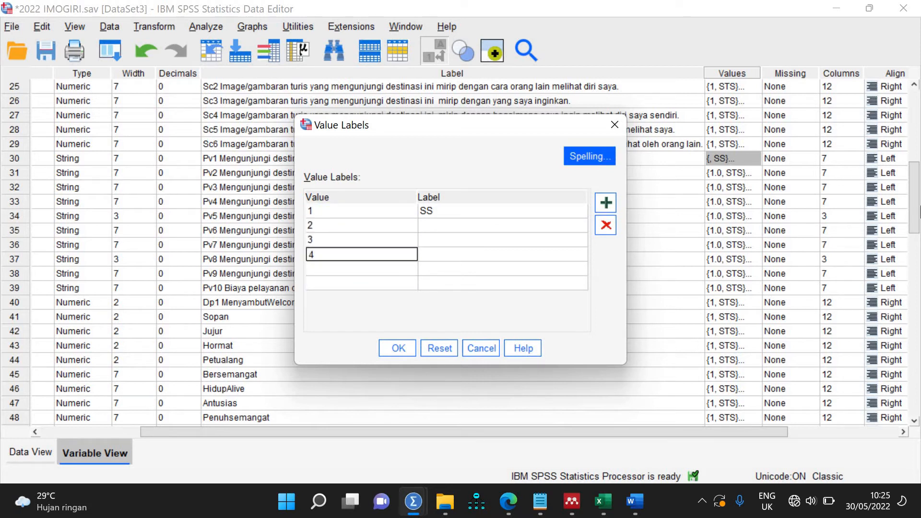
pyautogui.press('Down')
pyautogui.write('5')
pyautogui.press('Down')
pyautogui.write('6')
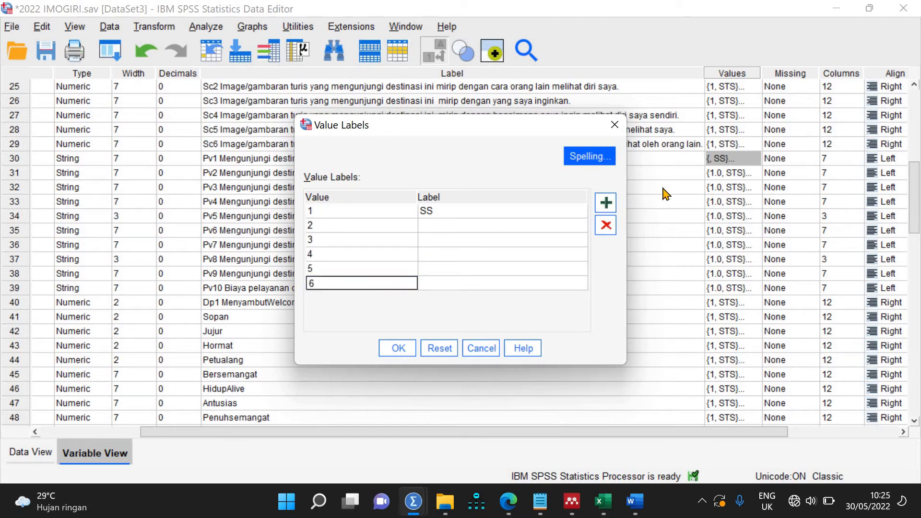
# Step: Label values 1–6 as STS, TS, SDTS, SDS, S and SS and confirm
pyautogui.click(492, 211)
pyautogui.write('SSS')
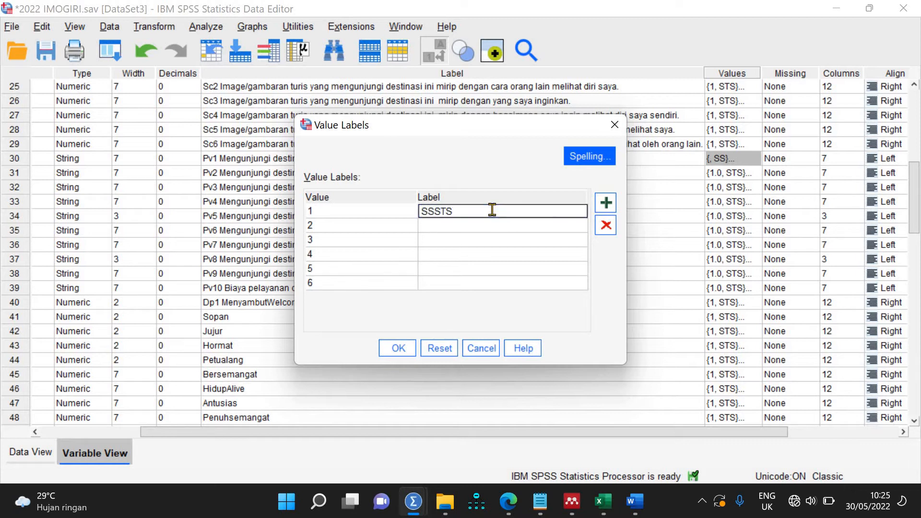
pyautogui.write('TS')
pyautogui.press('Down')
pyautogui.write('T')
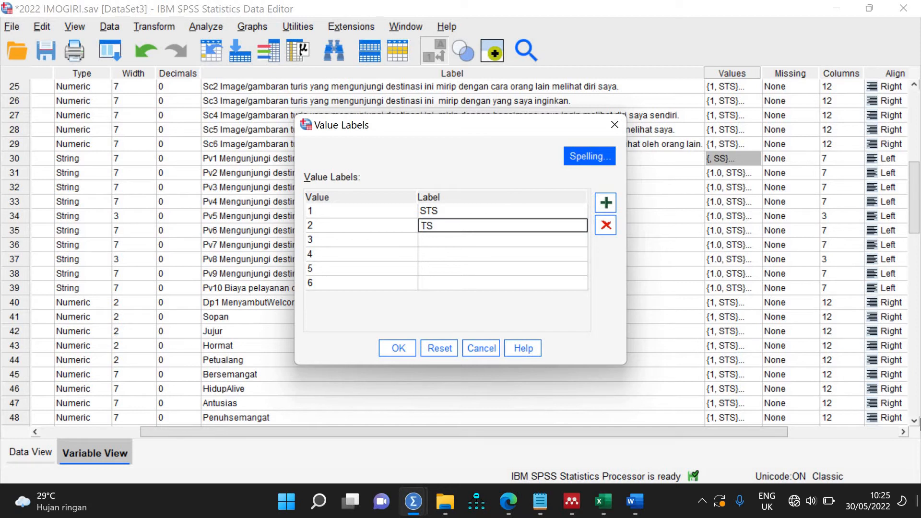
pyautogui.press('Down')
pyautogui.write('SDTS')
pyautogui.press('Down')
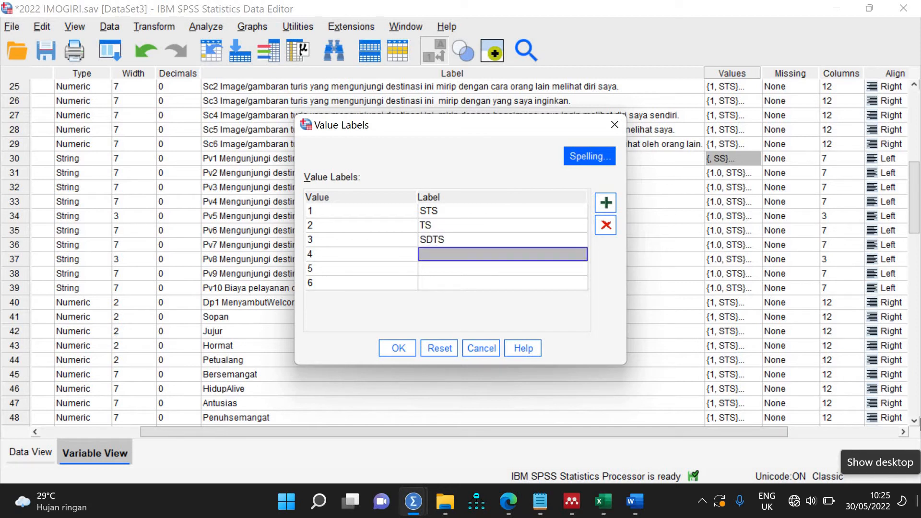
pyautogui.write('S')
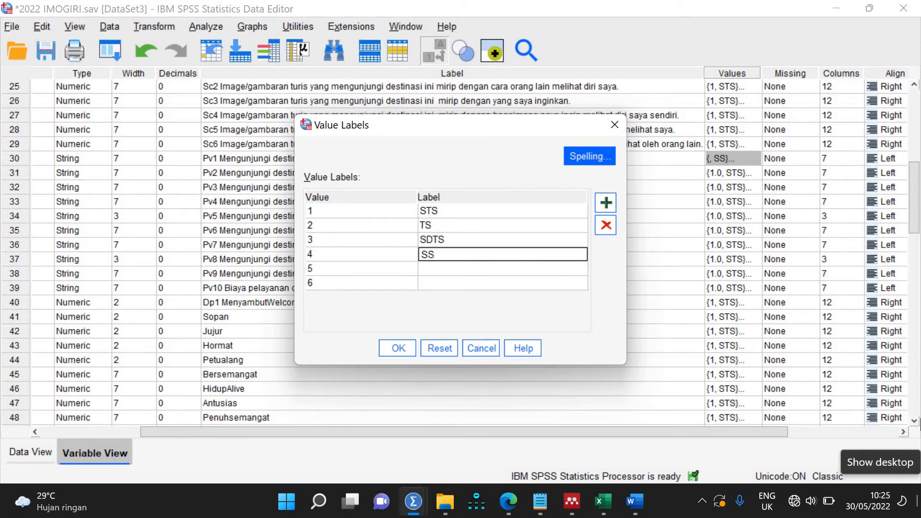
pyautogui.write('DS')
pyautogui.press('Down')
pyautogui.write('S')
pyautogui.press('Down')
pyautogui.write('SS')
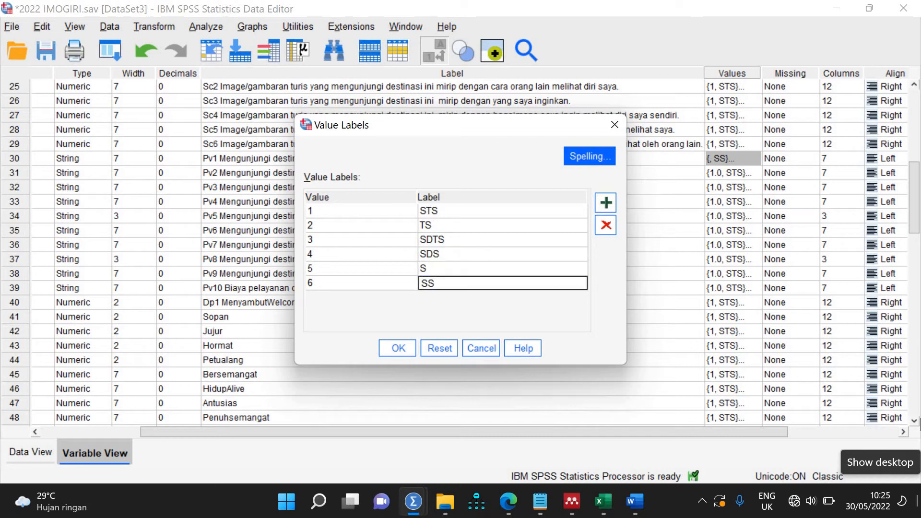
pyautogui.click(408, 354)
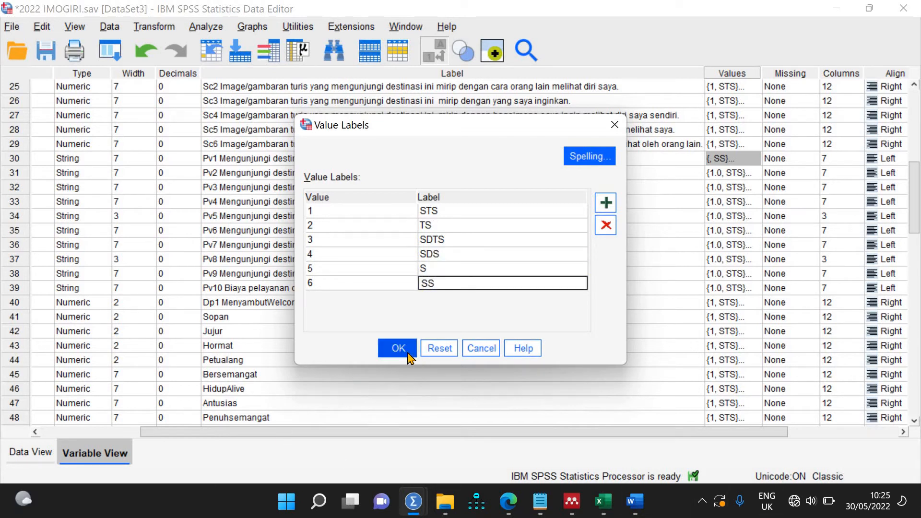
pyautogui.click(626, 290)
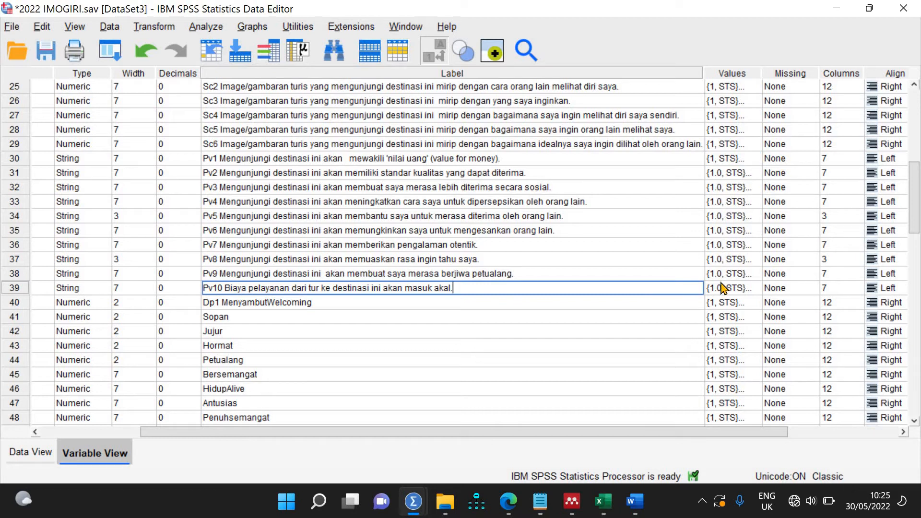
# Step: Review Pv1's and Pv2's value labels, closing each dialog unchanged
pyautogui.click(753, 162)
pyautogui.click(755, 159)
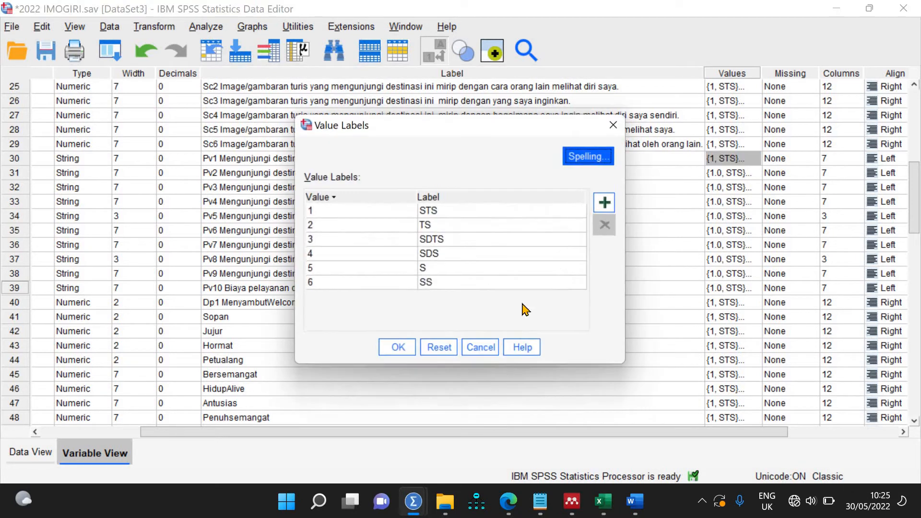
pyautogui.click(485, 343)
pyautogui.click(754, 175)
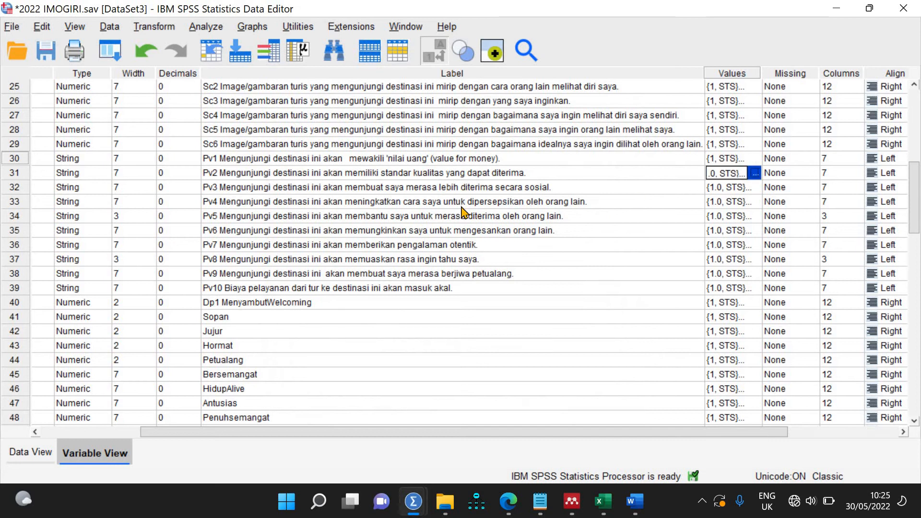
pyautogui.click(482, 349)
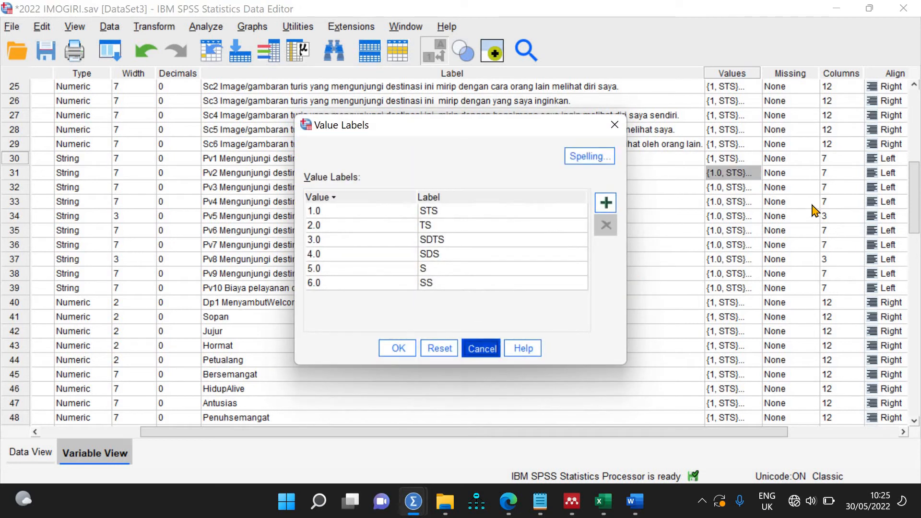
pyautogui.click(755, 162)
pyautogui.click(754, 159)
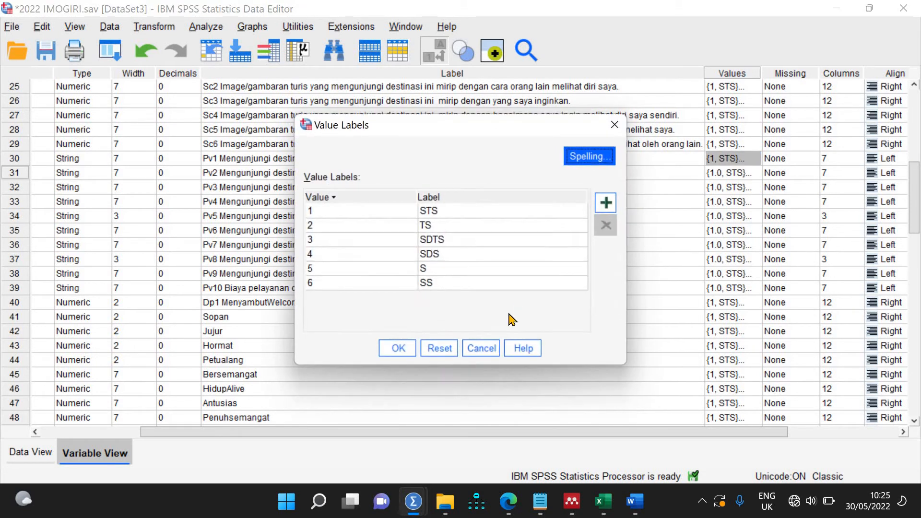
pyautogui.click(481, 348)
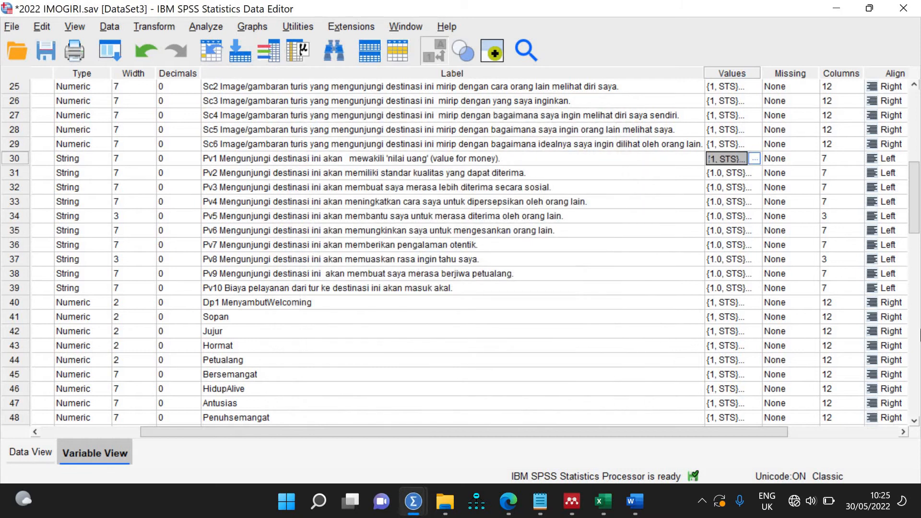
# Step: Paste Pv1's 1–6 value labels onto the Values cells of Pv2 through Pv10
pyautogui.hotkey('shift', 'Down')
pyautogui.hotkey('shift', 'Down')
pyautogui.hotkey('shift', 'Down')
pyautogui.hotkey('shift', 'Down')
pyautogui.hotkey('shift', 'Down')
pyautogui.hotkey('shift', 'Down')
pyautogui.hotkey('shift', 'Down')
pyautogui.hotkey('shift', 'Down')
pyautogui.hotkey('shift', 'Down')
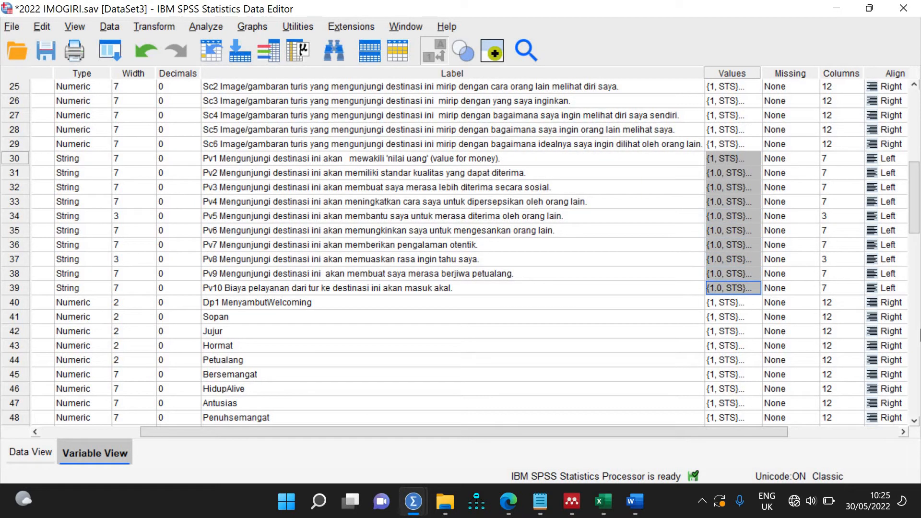
pyautogui.hotkey('ctrl', 'v')
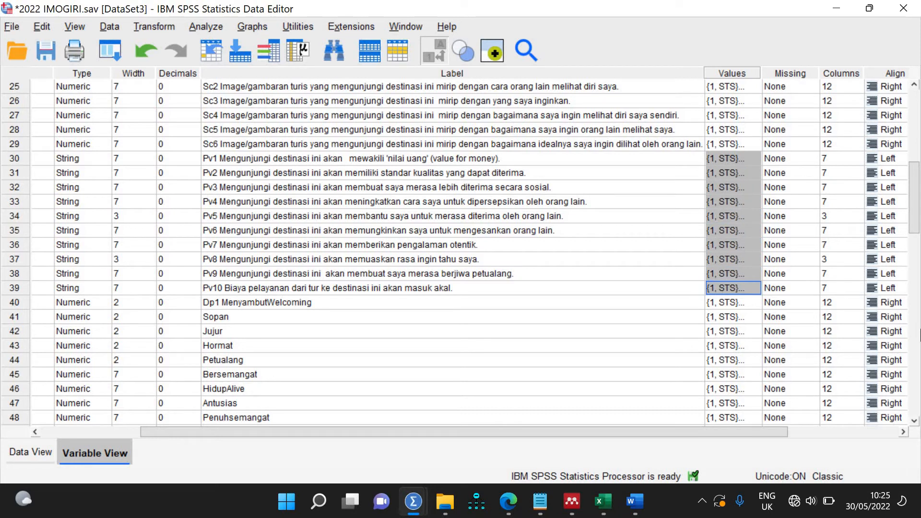
pyautogui.scroll(-8, 700, 272)
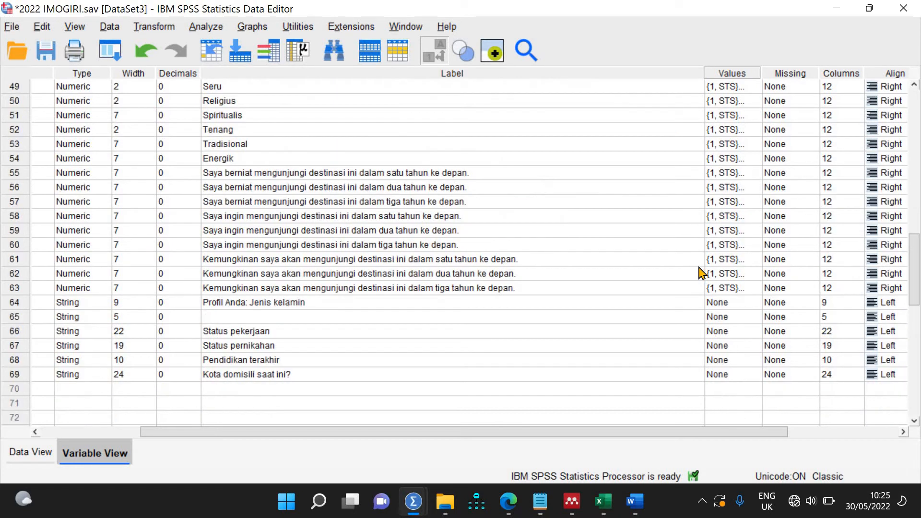
pyautogui.scroll(8, 700, 272)
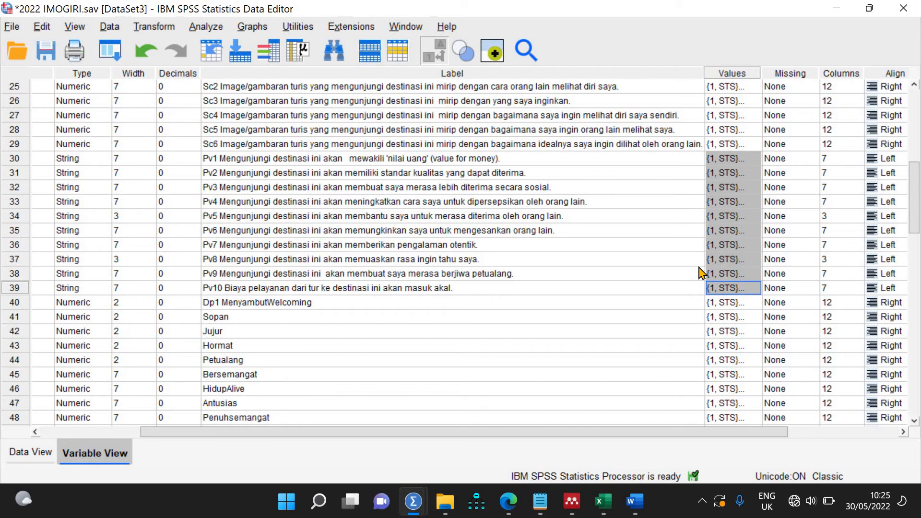
pyautogui.scroll(8, 700, 272)
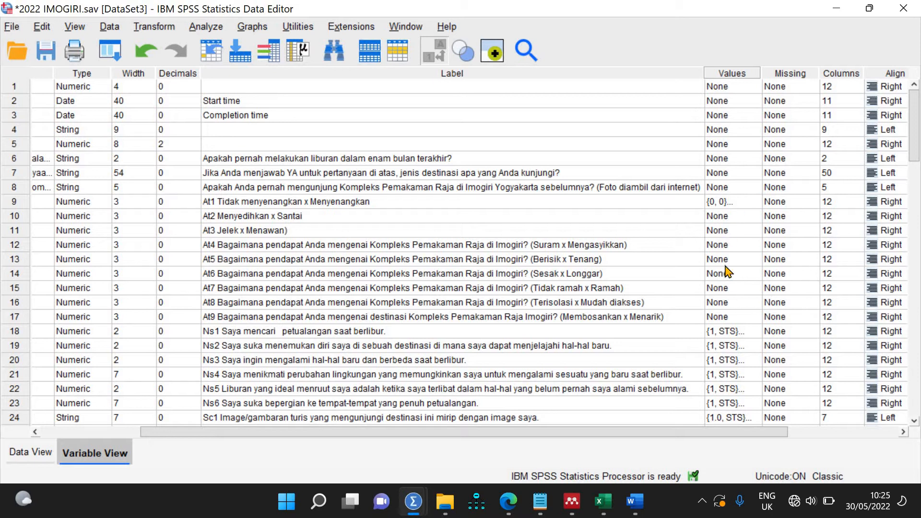
# Step: Check At1's 0–10 value labels, then paste them onto At2 through At9
pyautogui.click(756, 205)
pyautogui.click(757, 202)
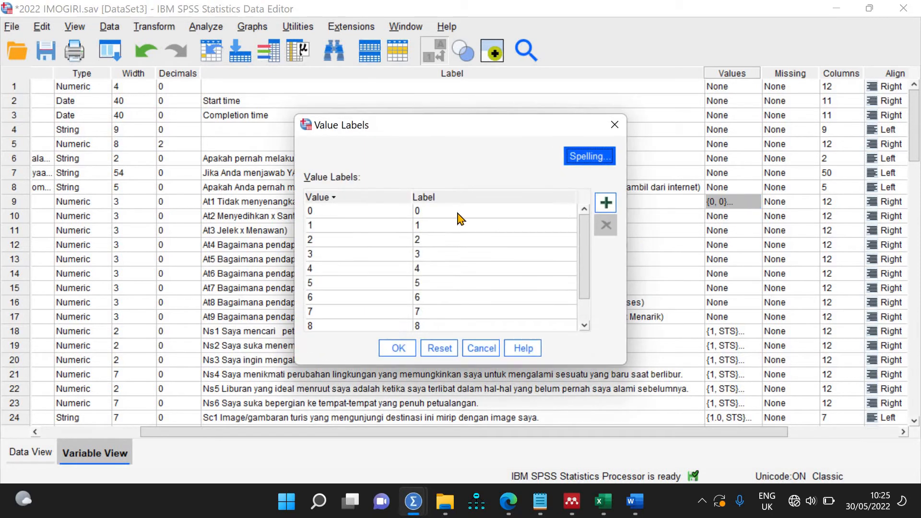
pyautogui.click(482, 350)
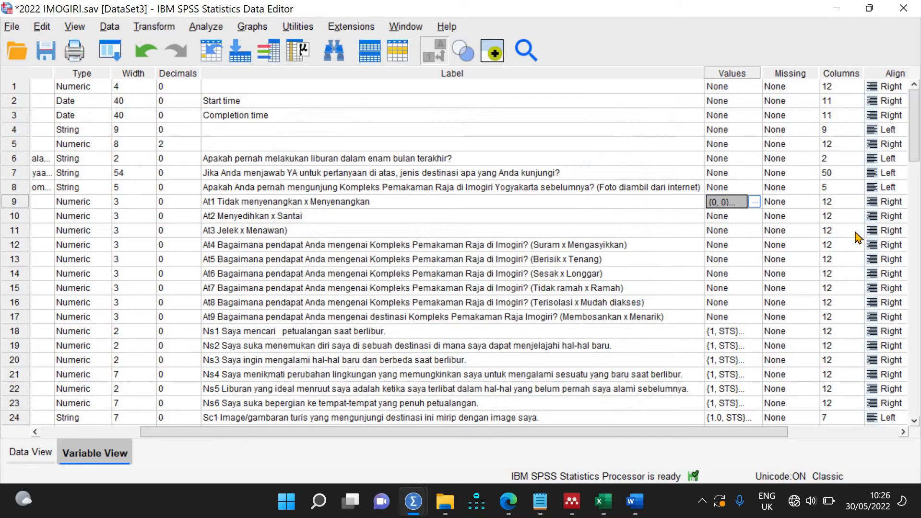
pyautogui.hotkey('shift', 'Down')
pyautogui.hotkey('shift', 'Down')
pyautogui.hotkey('shift', 'Down')
pyautogui.hotkey('shift', 'Down')
pyautogui.hotkey('shift', 'Down')
pyautogui.hotkey('shift', 'Down')
pyautogui.hotkey('shift', 'Down')
pyautogui.hotkey('shift', 'Down')
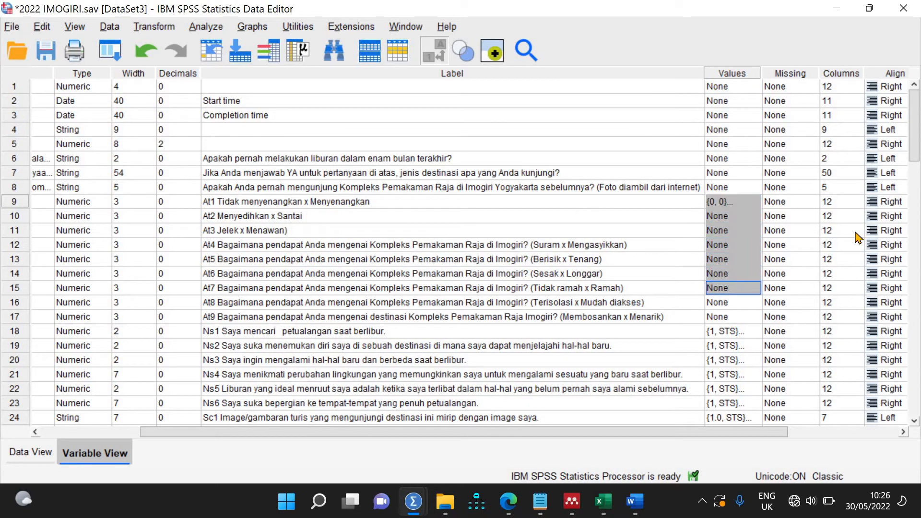
pyautogui.hotkey('ctrl', 'v')
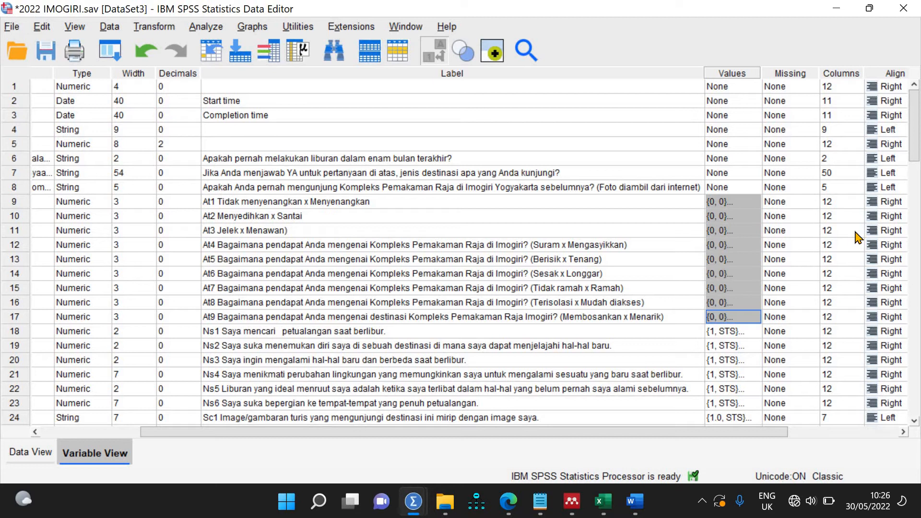
pyautogui.click(580, 233)
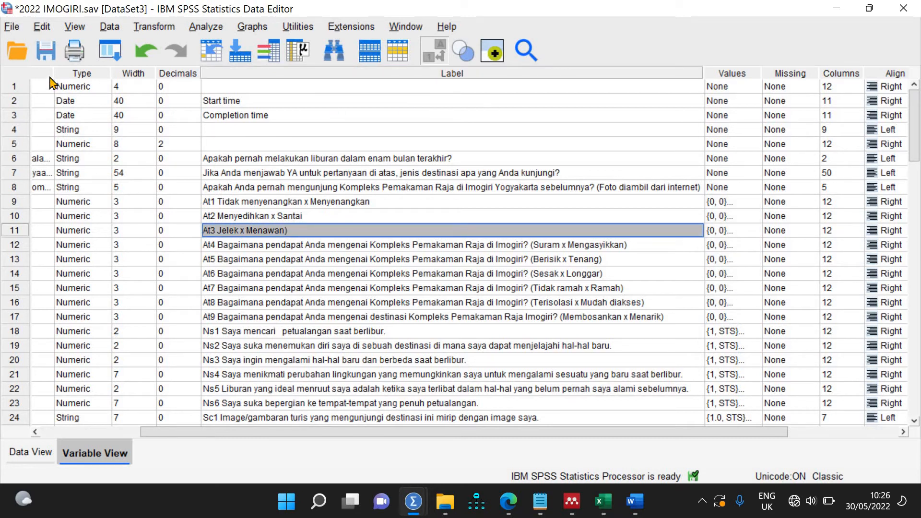
pyautogui.click(44, 451)
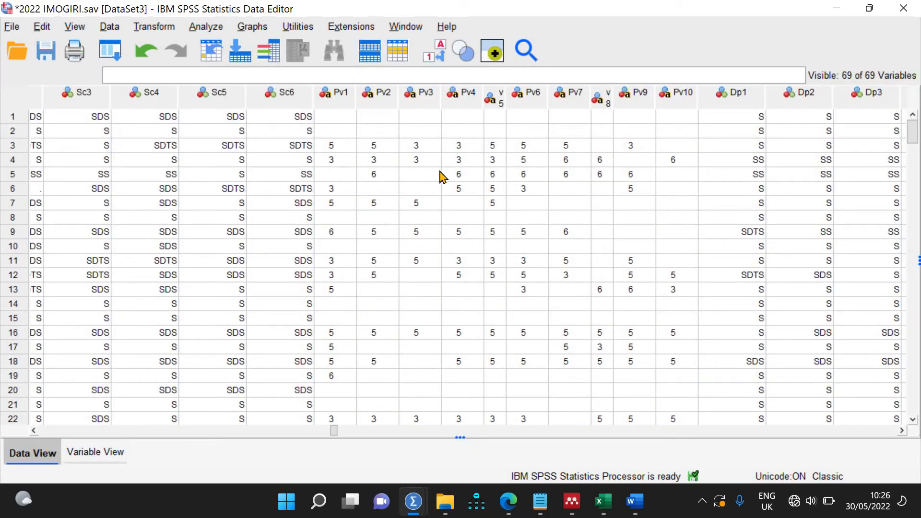
pyautogui.click(433, 57)
pyautogui.click(433, 57)
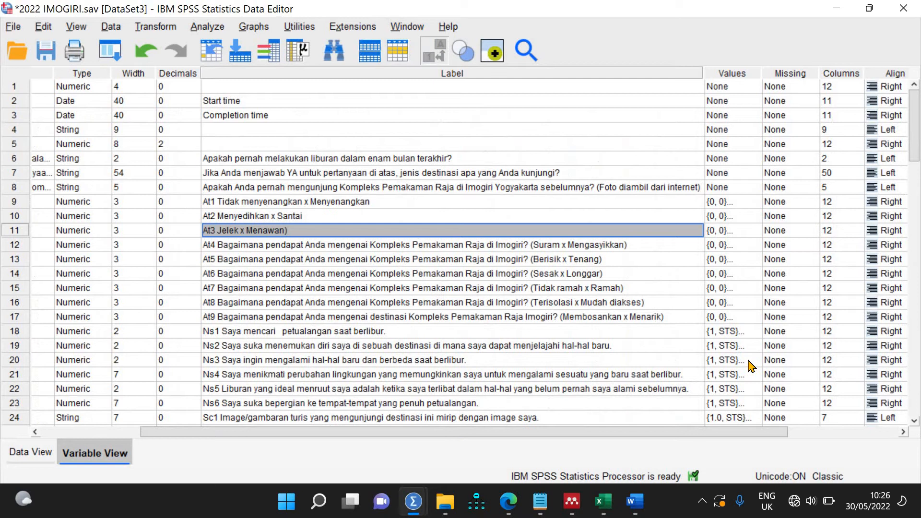
pyautogui.scroll(-8, 750, 365)
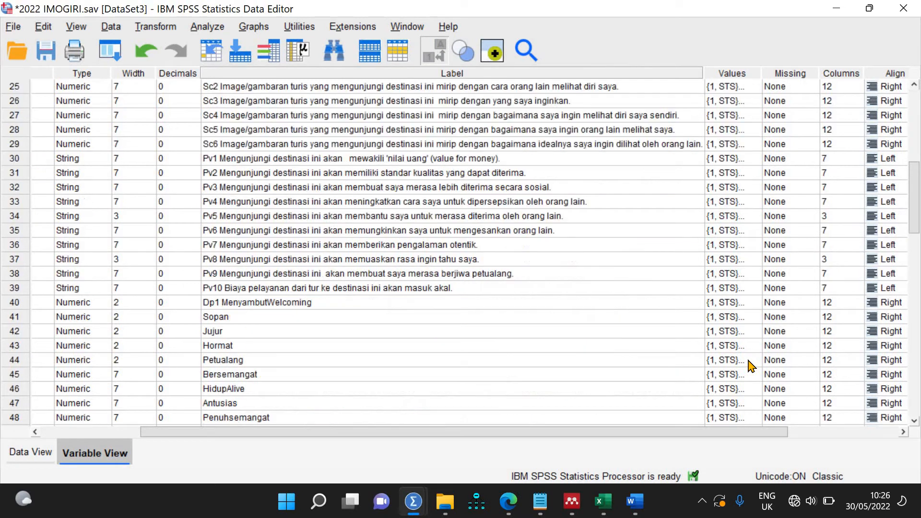
pyautogui.click(752, 160)
pyautogui.click(754, 158)
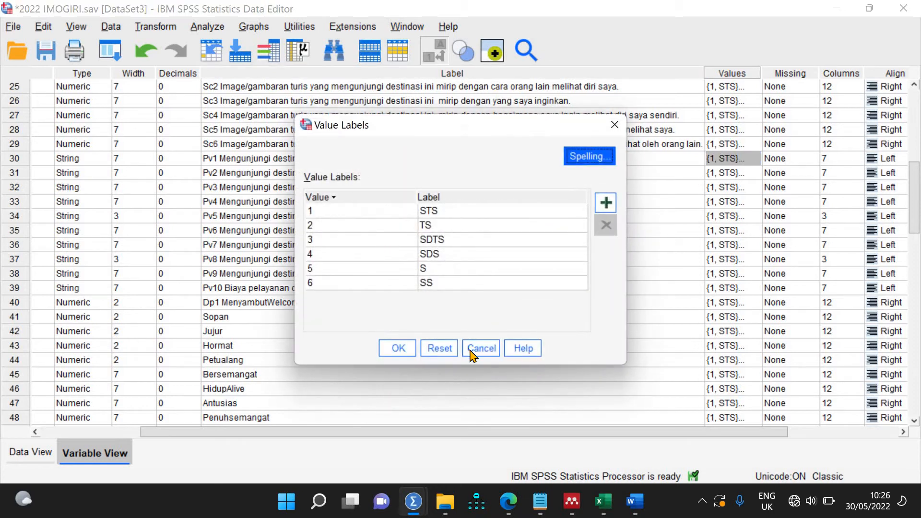
pyautogui.press('Escape')
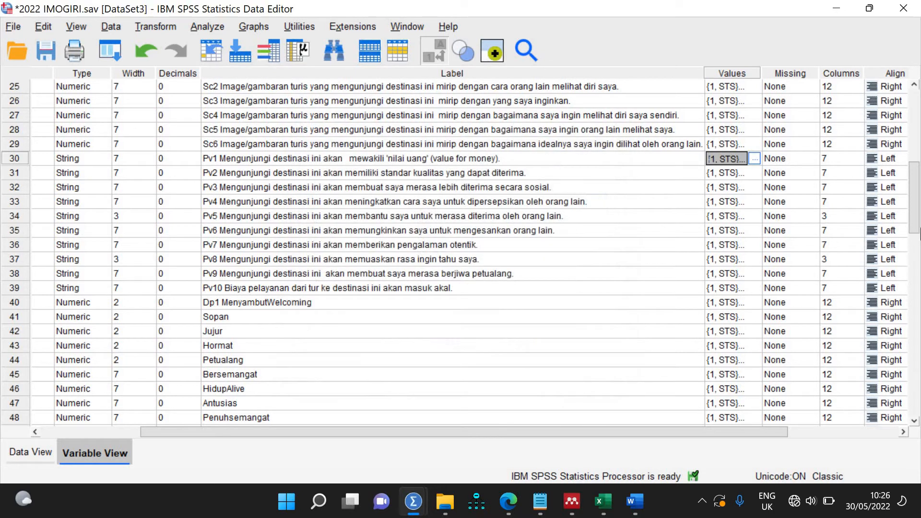
pyautogui.hotkey('shift', 'Down')
pyautogui.hotkey('shift', 'Down')
pyautogui.hotkey('shift', 'Down')
pyautogui.hotkey('shift', 'Down')
pyautogui.hotkey('shift', 'Down')
pyautogui.hotkey('shift', 'Down')
pyautogui.hotkey('shift', 'Down')
pyautogui.hotkey('shift', 'Down')
pyautogui.hotkey('shift', 'Down')
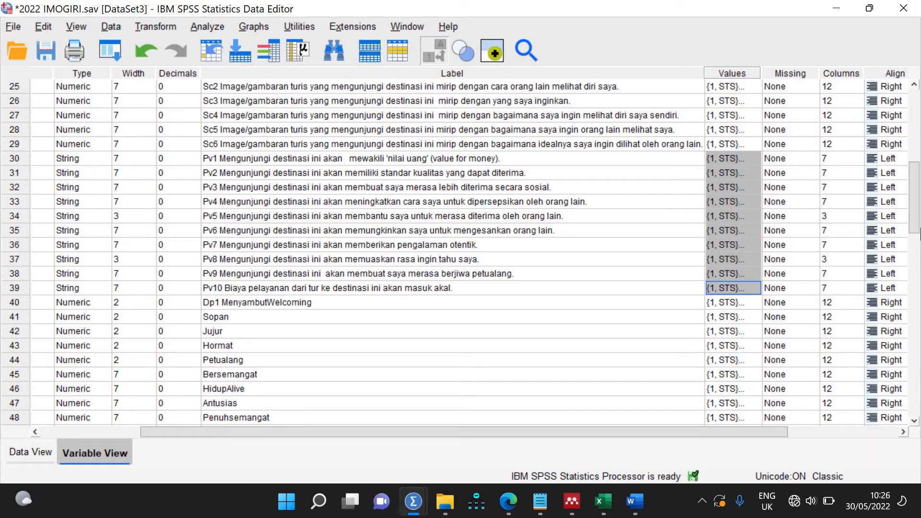
# Step: In Data View, toggle value labels off and on, leaving them shown
pyautogui.click(30, 453)
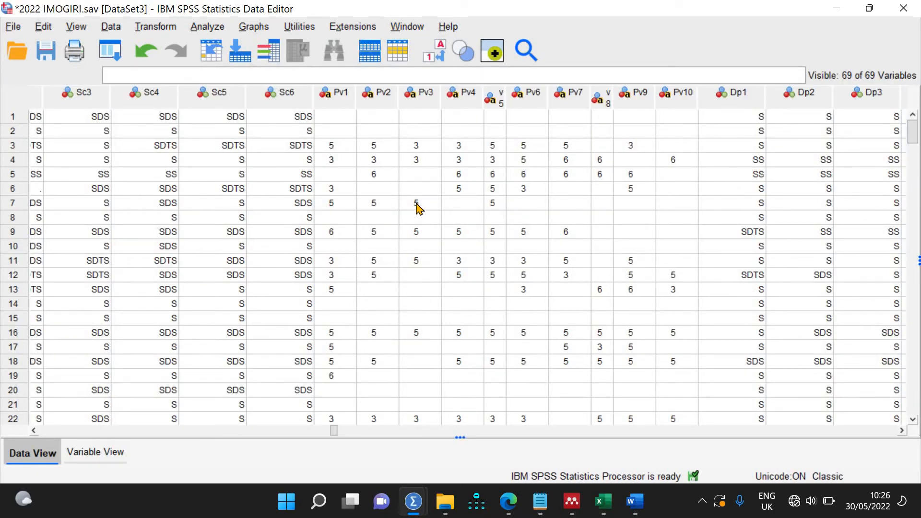
pyautogui.click(431, 63)
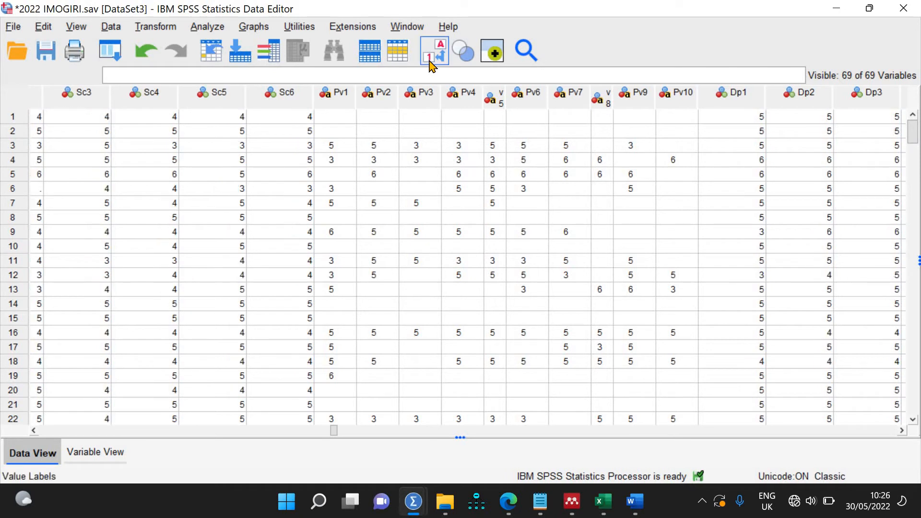
pyautogui.click(430, 63)
pyautogui.click(430, 63)
pyautogui.click(430, 63)
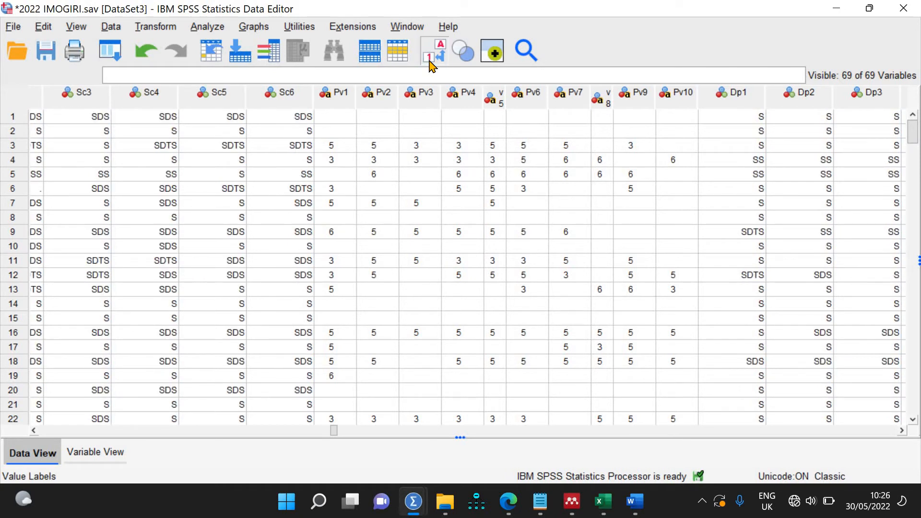
# Step: Select Pv1 cells, undo the last two edits and dismiss the internal error
pyautogui.click(348, 150)
pyautogui.click(348, 132)
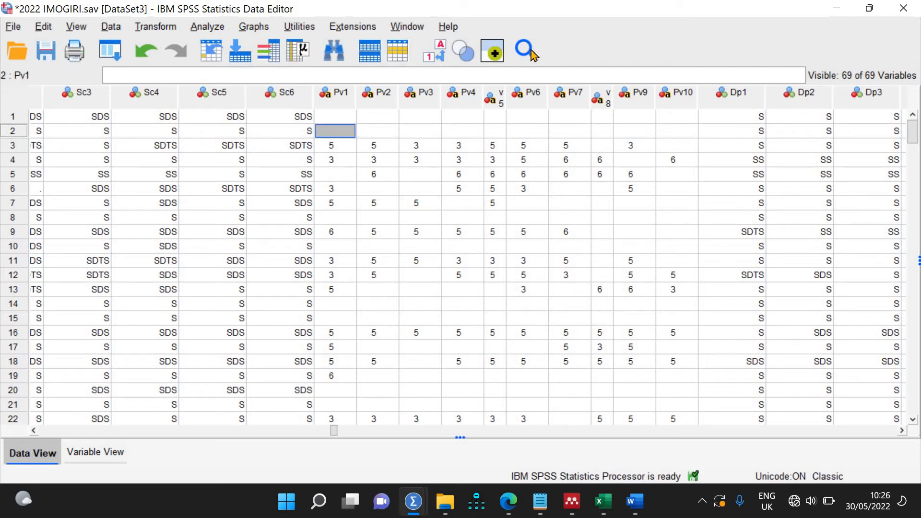
pyautogui.click(138, 60)
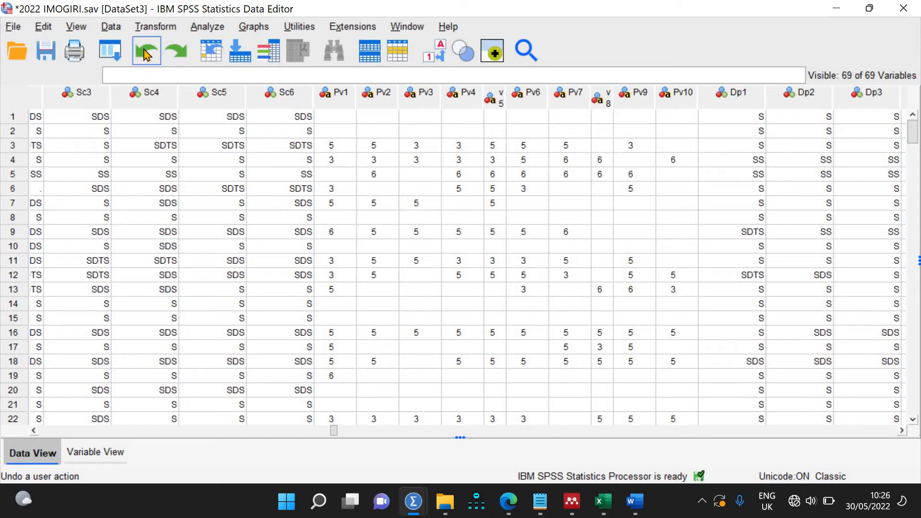
pyautogui.click(147, 53)
pyautogui.click(461, 278)
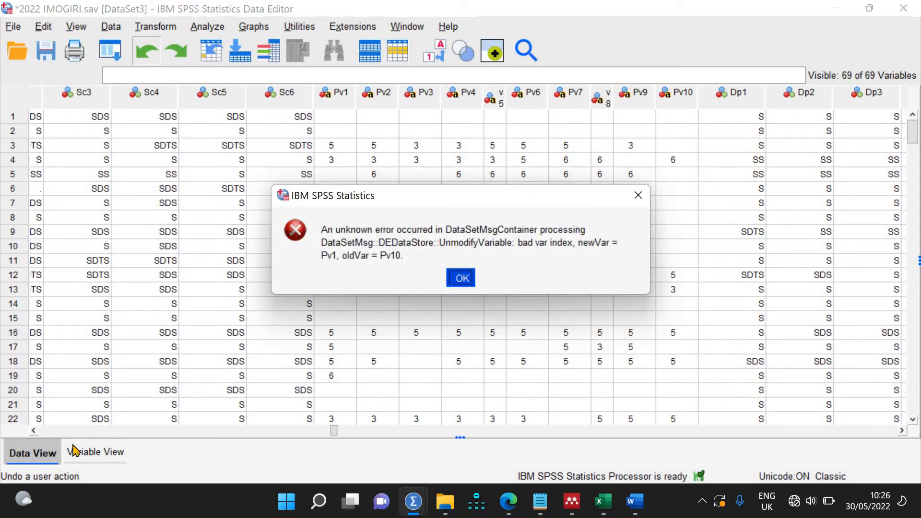
# Step: In Variable View, undo another Pv1 value-label change and dismiss the error
pyautogui.click(93, 453)
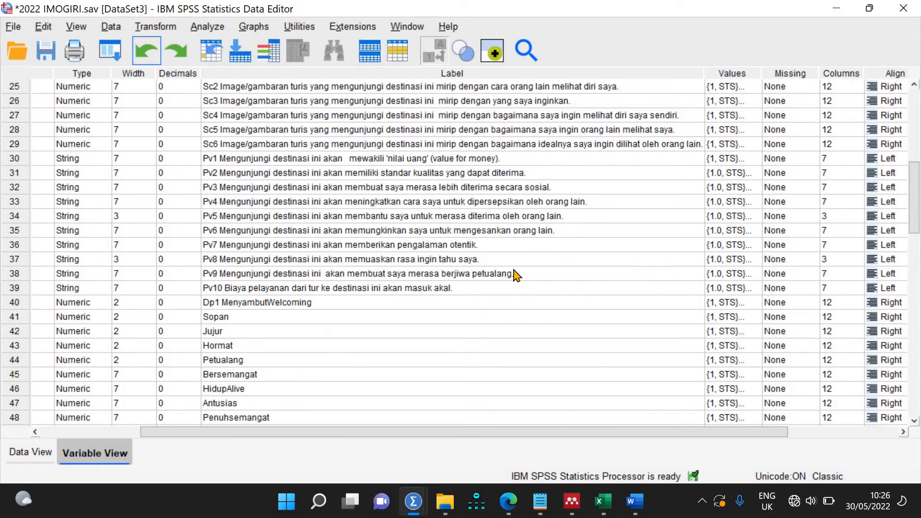
pyautogui.scroll(8, 516, 276)
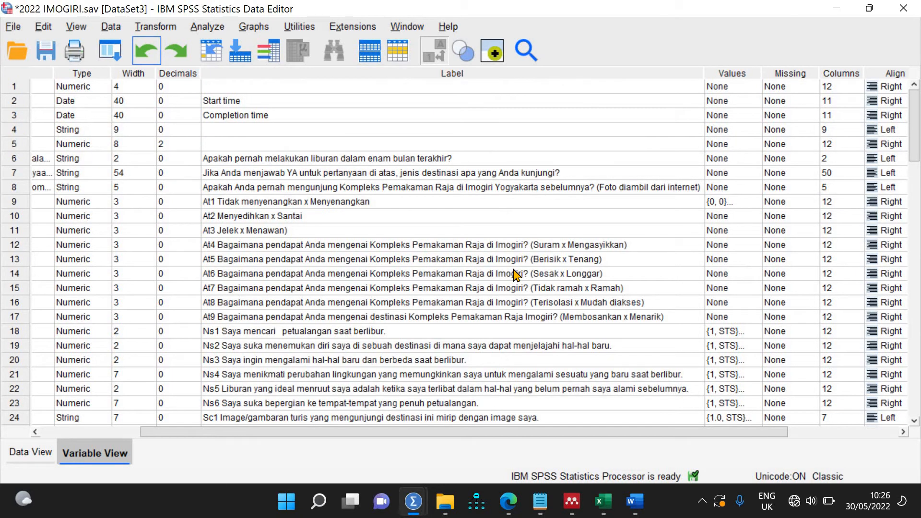
pyautogui.scroll(-8, 516, 276)
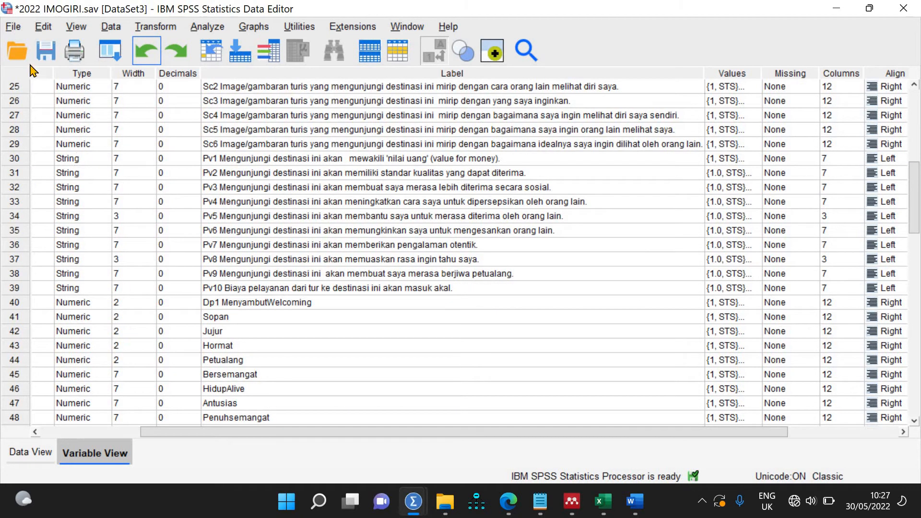
pyautogui.click(145, 56)
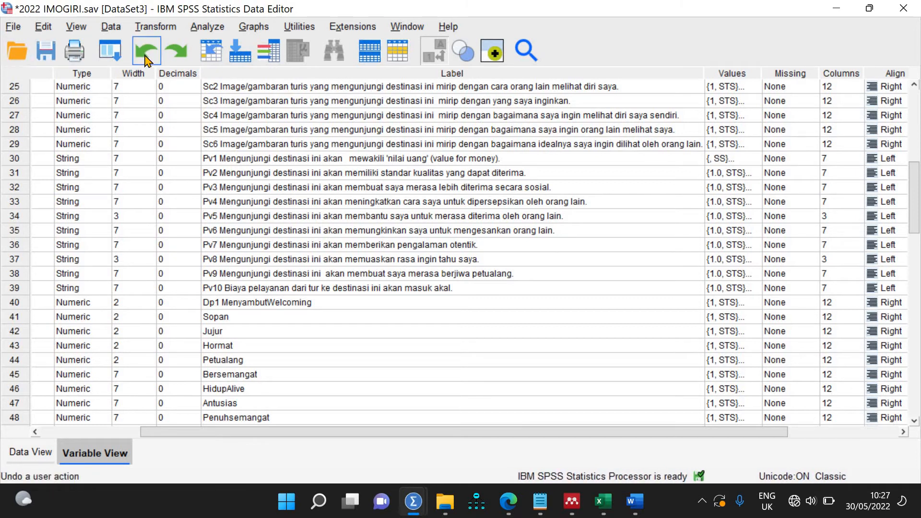
pyautogui.click(461, 277)
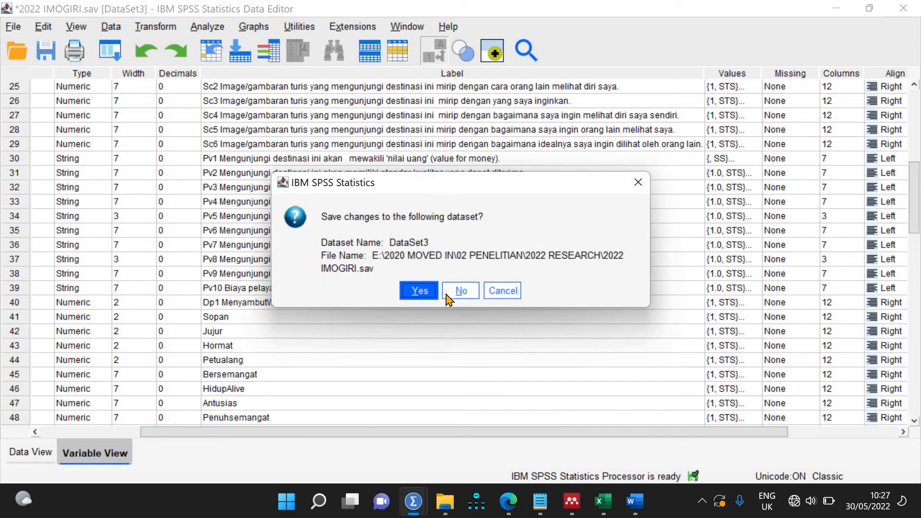
# Step: Discard the IMOGIRI changes, then browse File Explorer to 2022 RESEARCH and select 2022 IMOGIRI
pyautogui.click(452, 295)
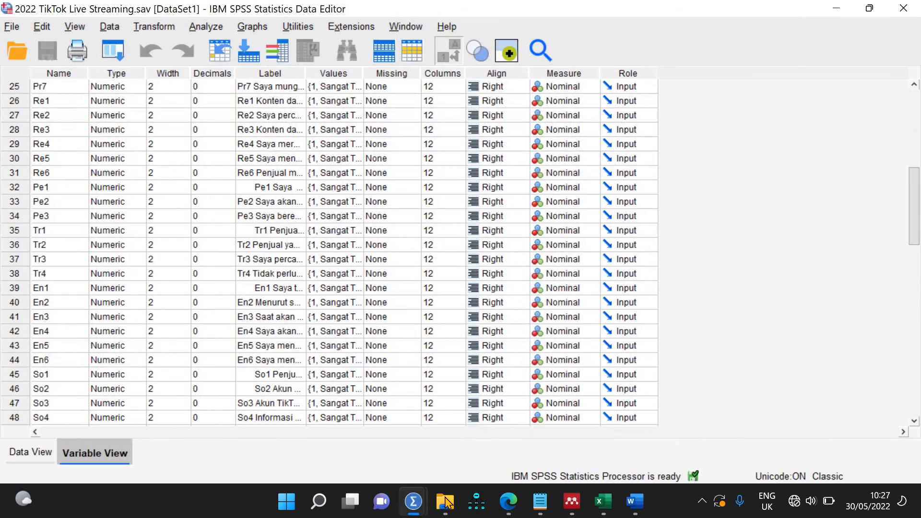
pyautogui.moveTo(446, 502)
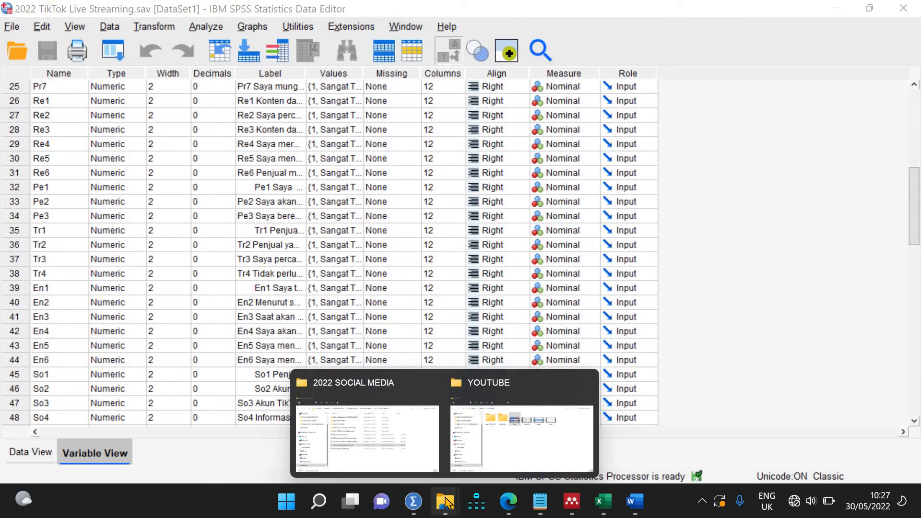
pyautogui.click(419, 458)
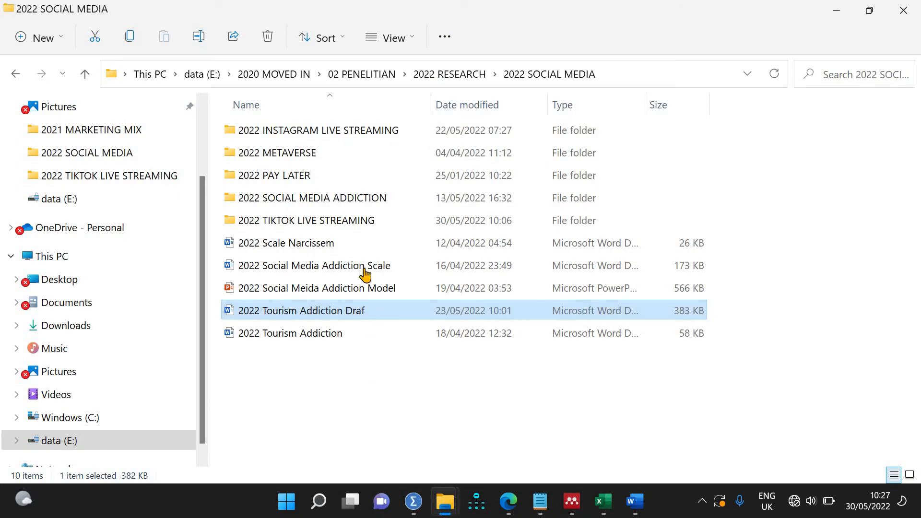
pyautogui.doubleClick(379, 224)
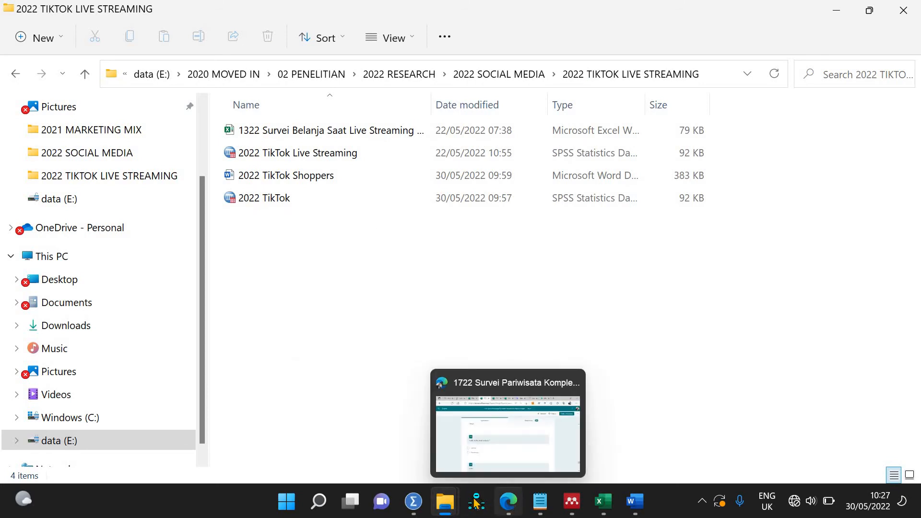
pyautogui.moveTo(414, 502)
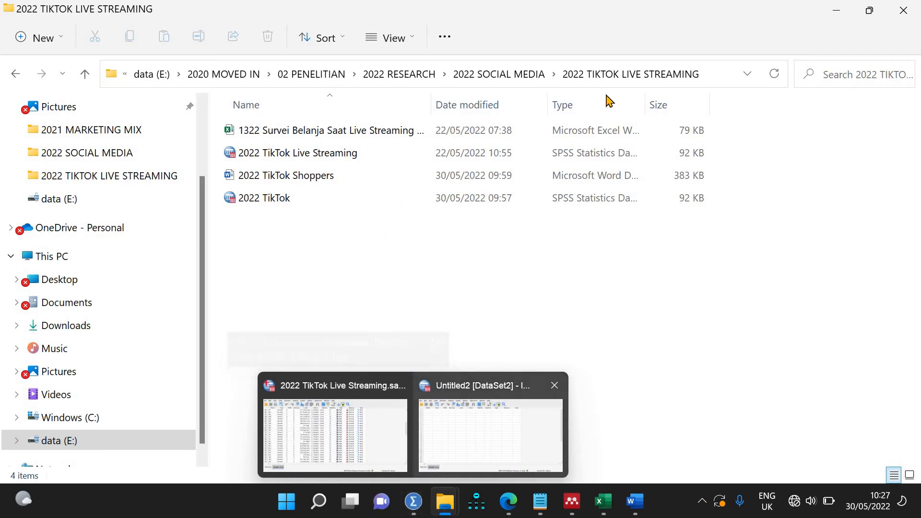
pyautogui.click(510, 76)
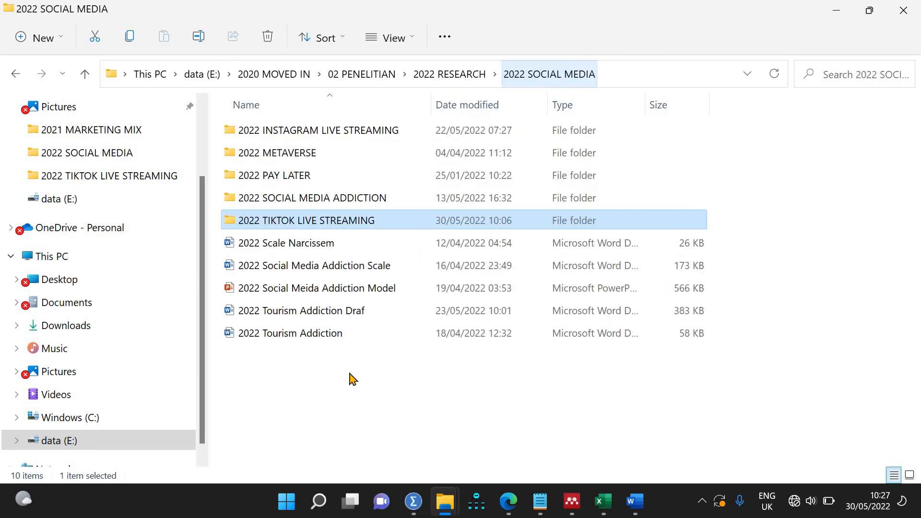
pyautogui.click(455, 77)
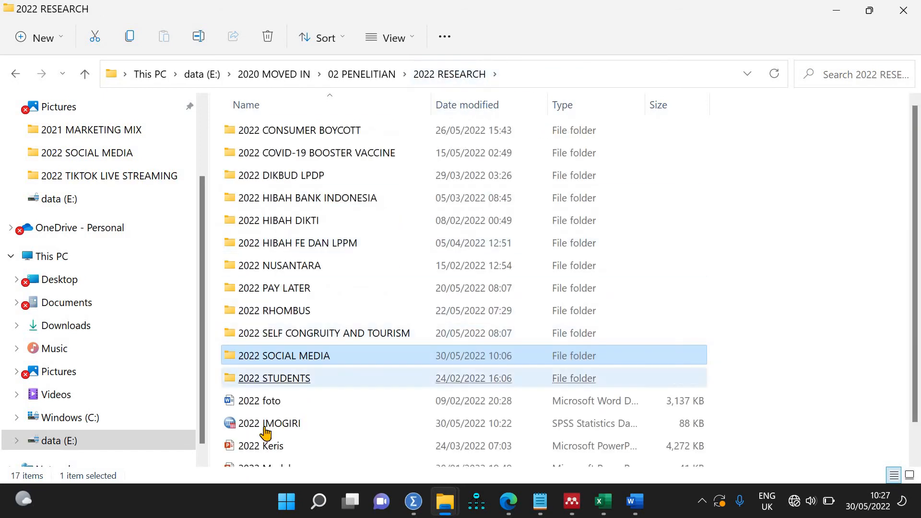
pyautogui.click(266, 431)
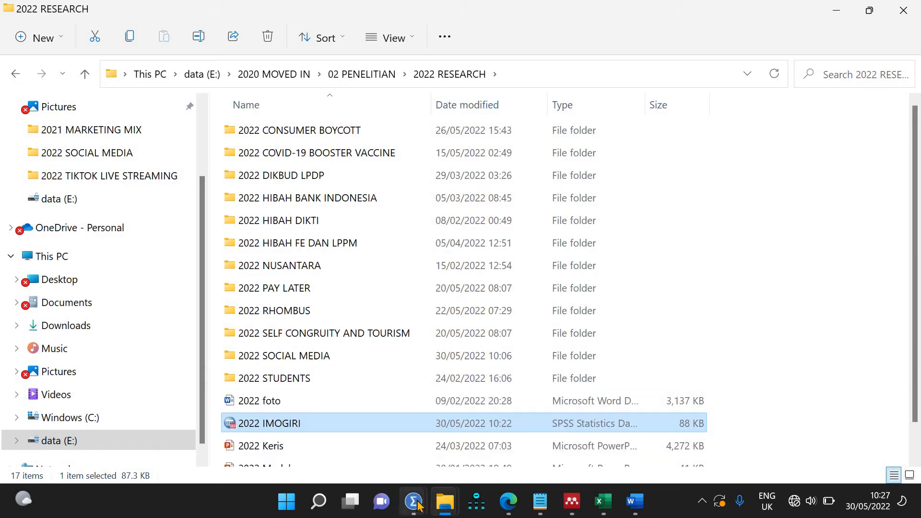
# Step: Close the empty Untitled dataset and the TikTok Live Streaming dataset windows
pyautogui.moveTo(417, 506)
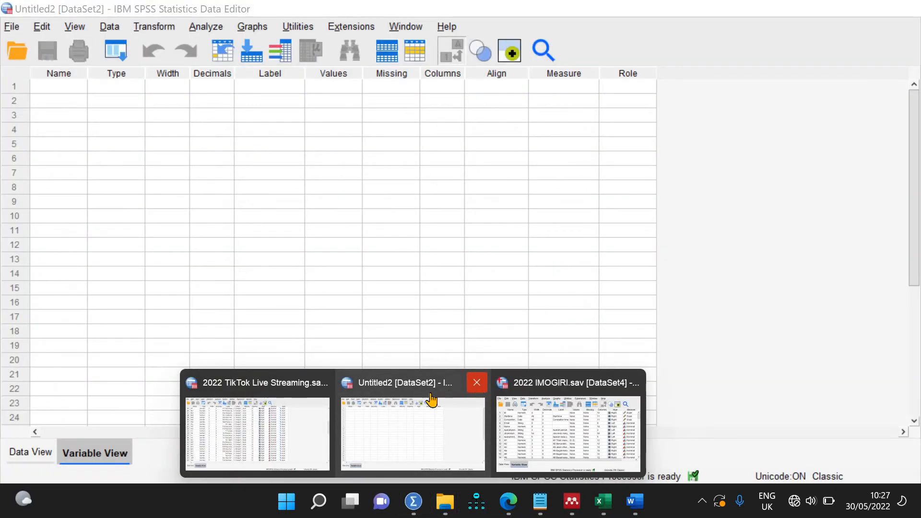
pyautogui.click(477, 382)
pyautogui.moveTo(413, 501)
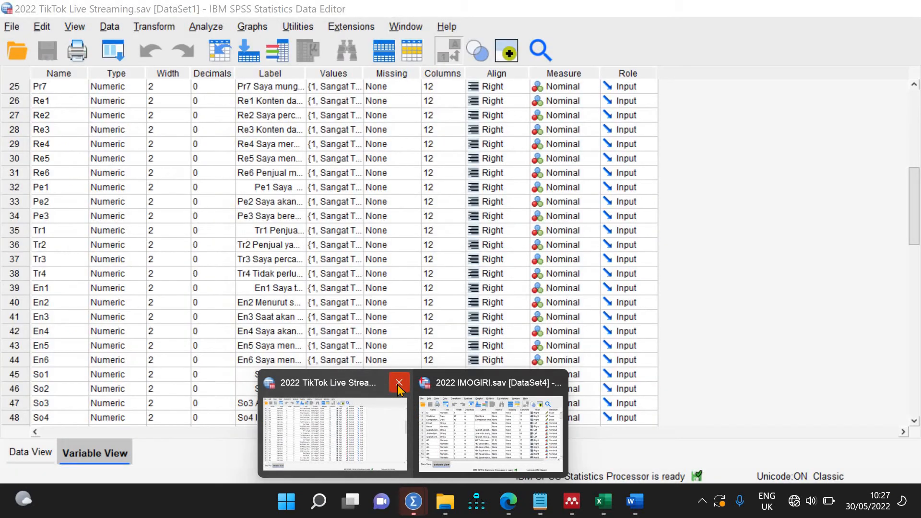
pyautogui.click(398, 383)
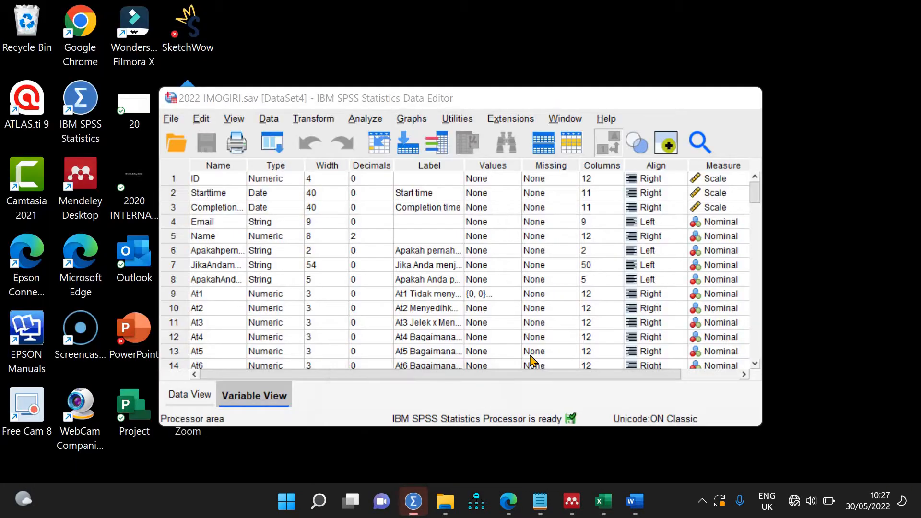
# Step: Show the reopened IMOGIRI dataset maximized in Data View and select Sc1's row 25 value
pyautogui.click(411, 423)
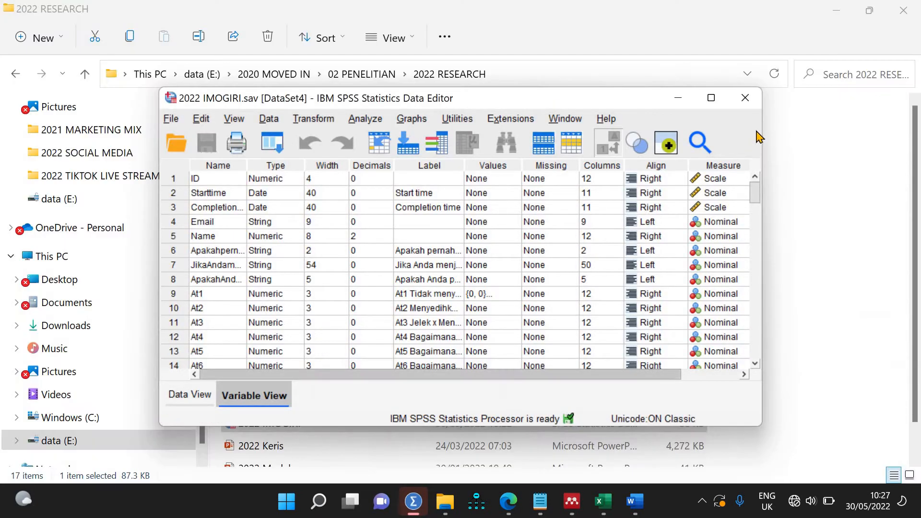
pyautogui.click(713, 102)
pyautogui.click(48, 452)
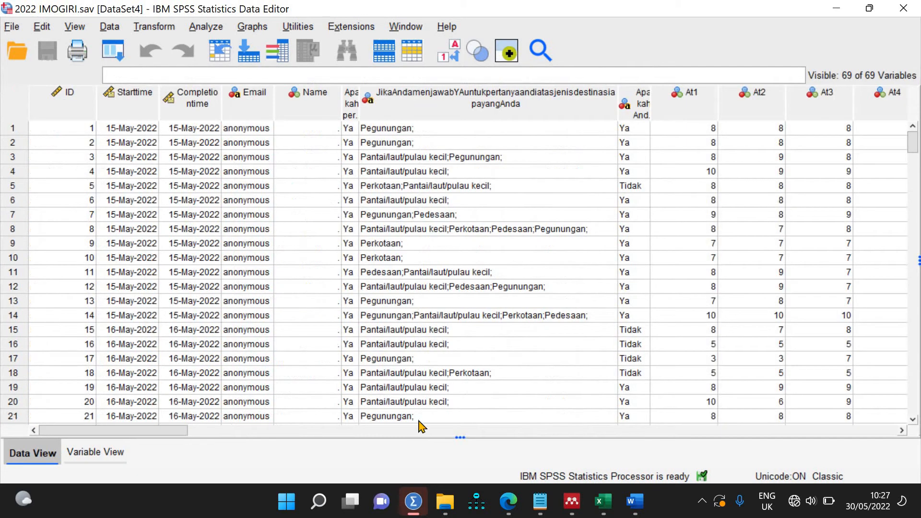
pyautogui.moveTo(163, 431); pyautogui.dragTo(426, 437)
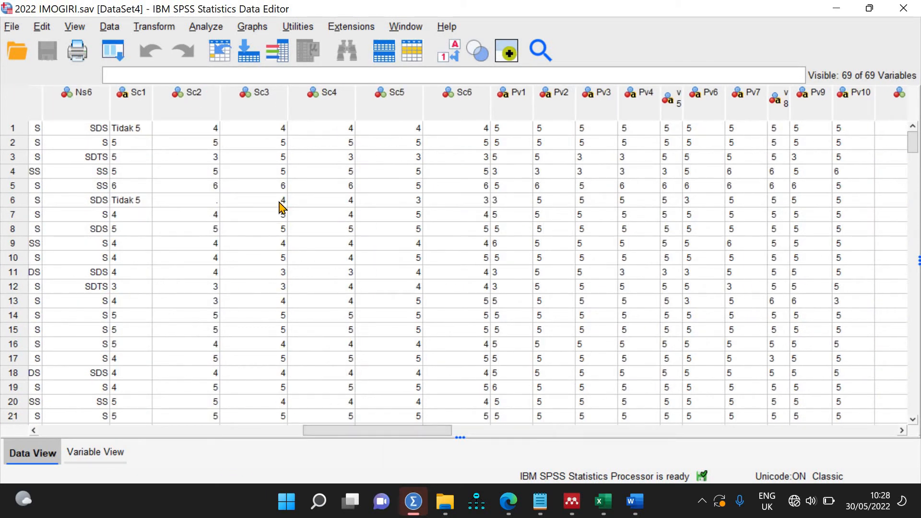
pyautogui.scroll(-8, 286, 252)
pyautogui.scroll(-7, 286, 257)
pyautogui.scroll(7, 287, 258)
pyautogui.scroll(-7, 286, 258)
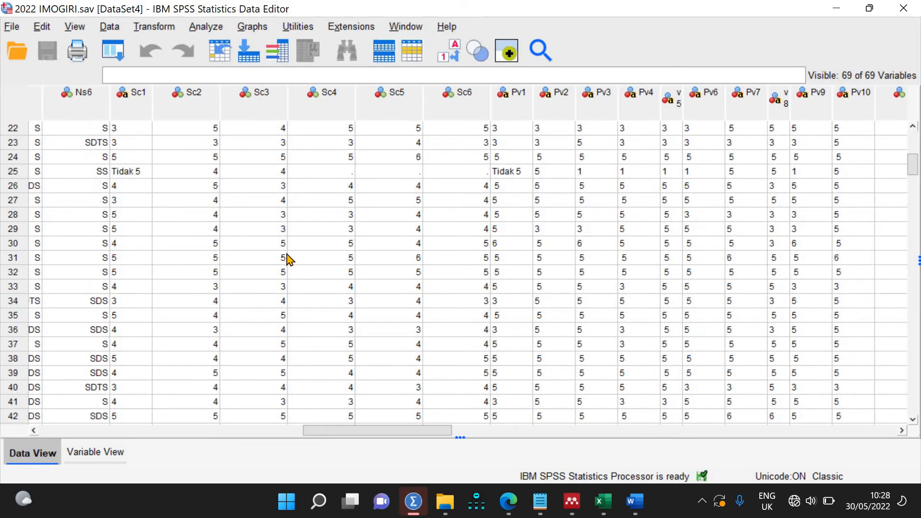
pyautogui.click(148, 178)
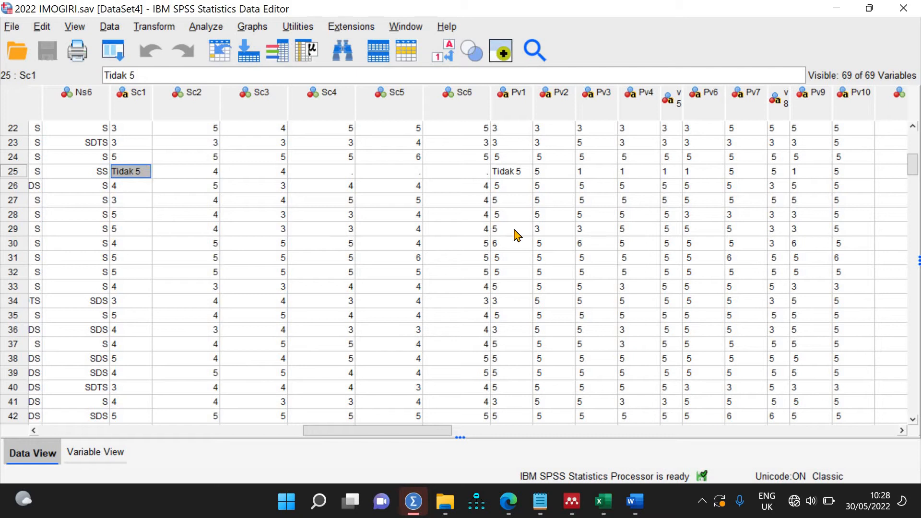
# Step: Overtype row 25's Tidak 5 answers in Sc1 and Pv1 with 2, then select row 50's Sc1 entry
pyautogui.write('2')
pyautogui.click(512, 178)
pyautogui.write('2')
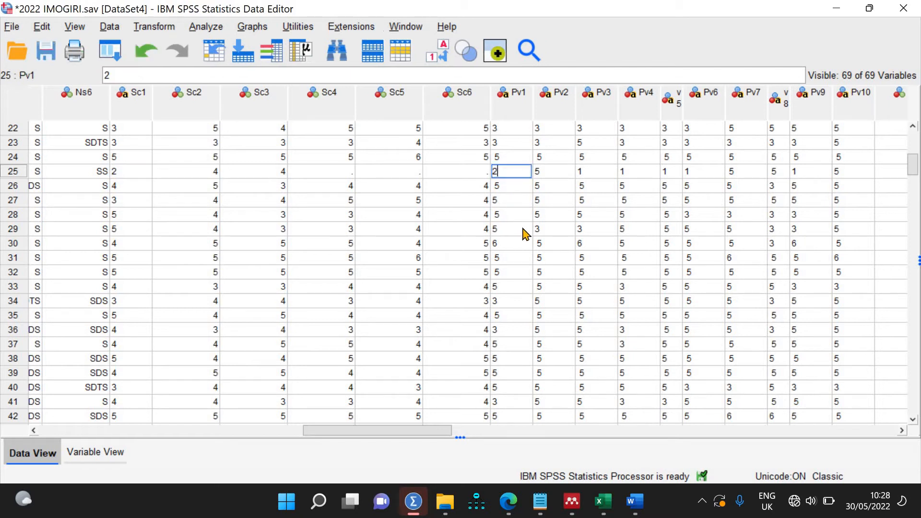
pyautogui.click(524, 231)
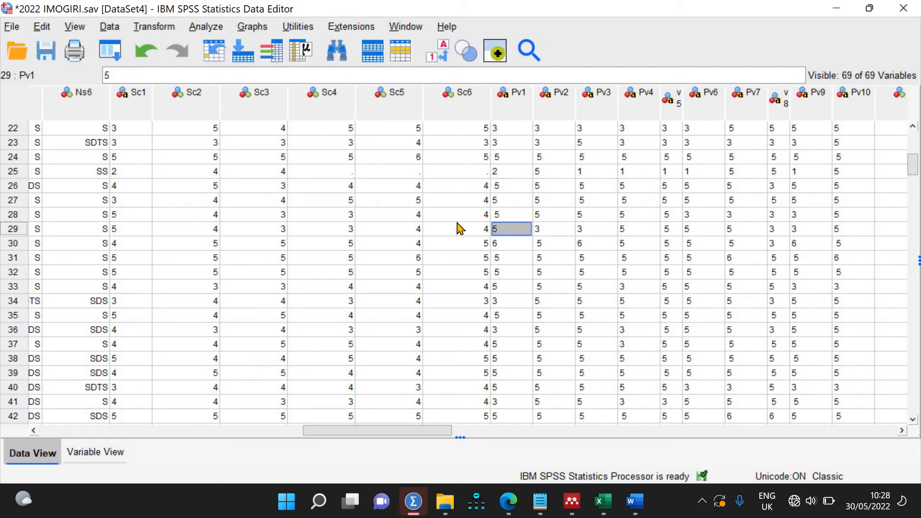
pyautogui.scroll(7, 457, 228)
pyautogui.scroll(-14, 457, 229)
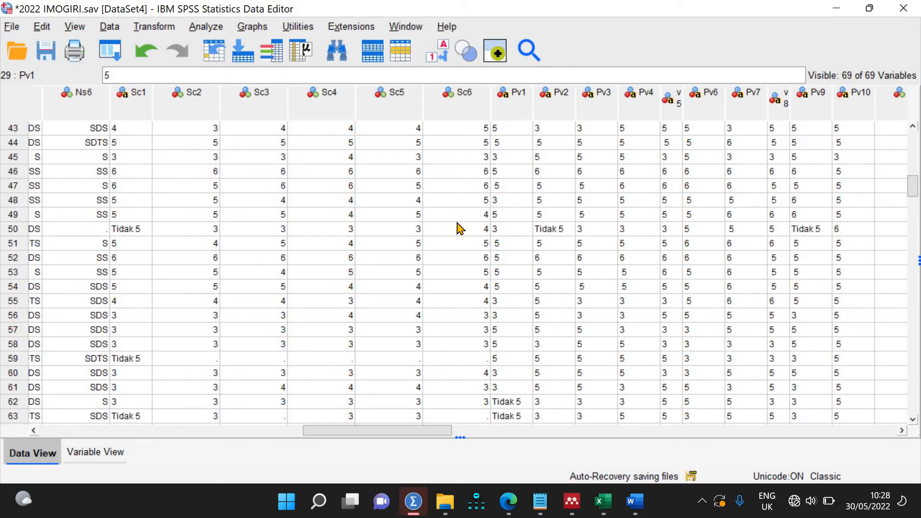
pyautogui.click(200, 360)
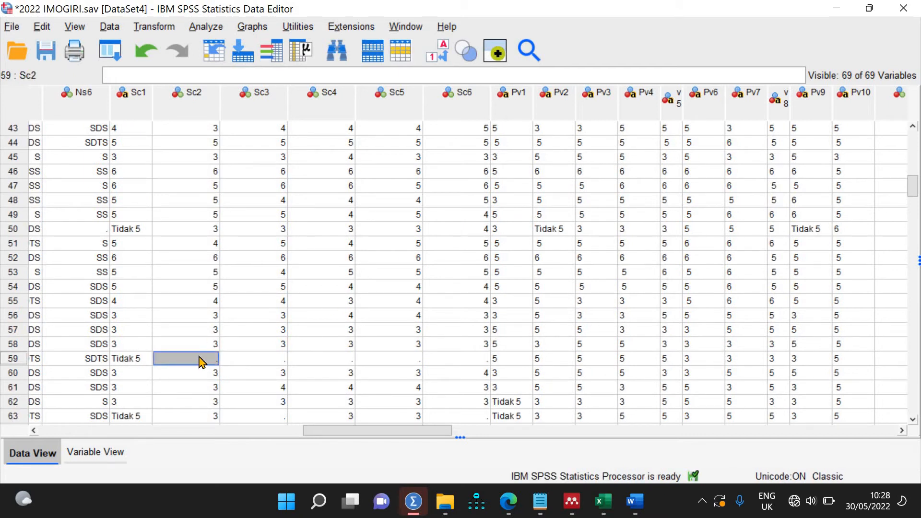
pyautogui.click(130, 229)
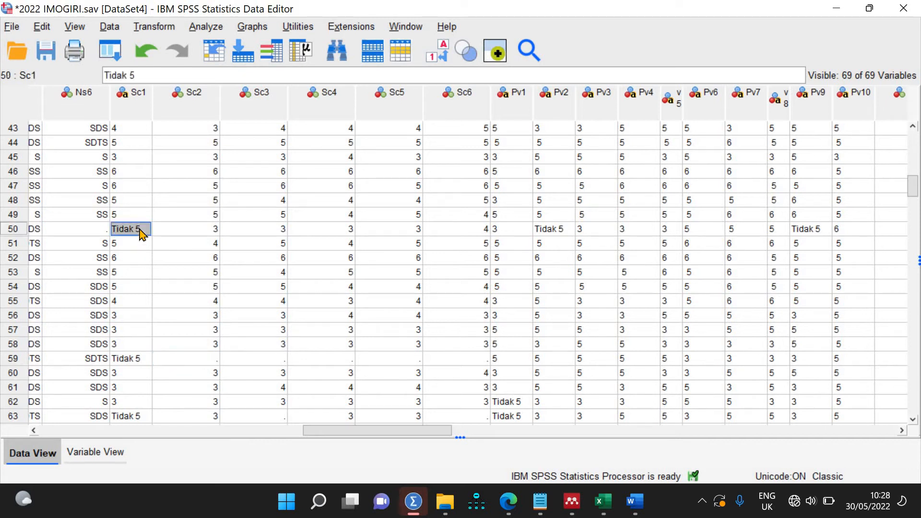
# Step: Replace all Tidak 5 in Sc1 with 2 using Find and Replace (11 replacements)
pyautogui.hotkey('ctrl', 'f')
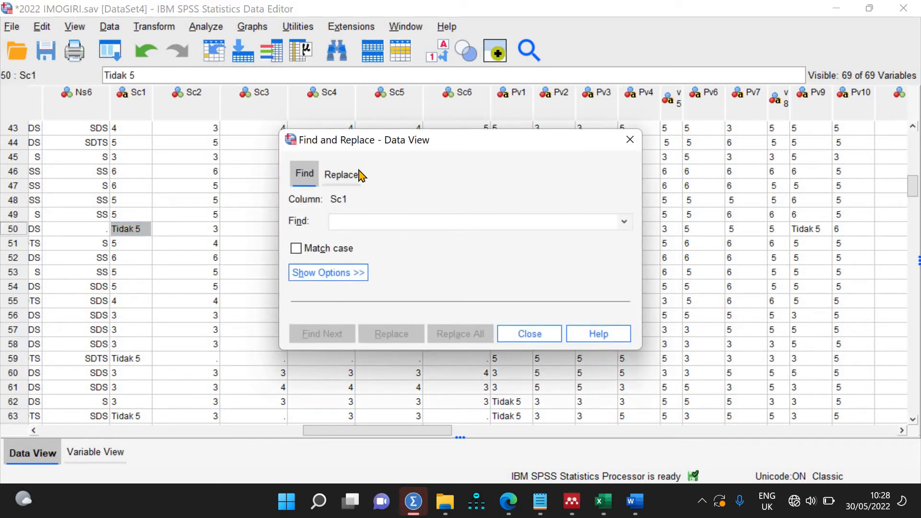
pyautogui.click(341, 174)
pyautogui.click(142, 231)
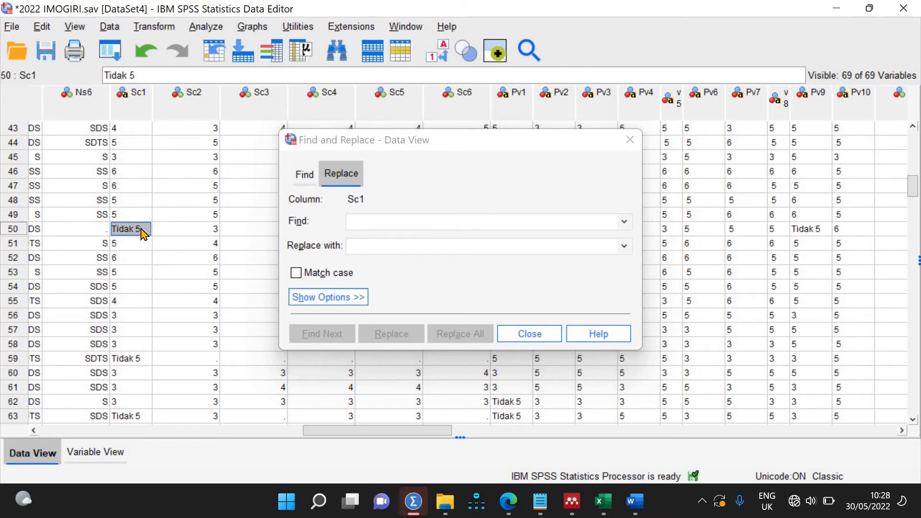
pyautogui.click(398, 223)
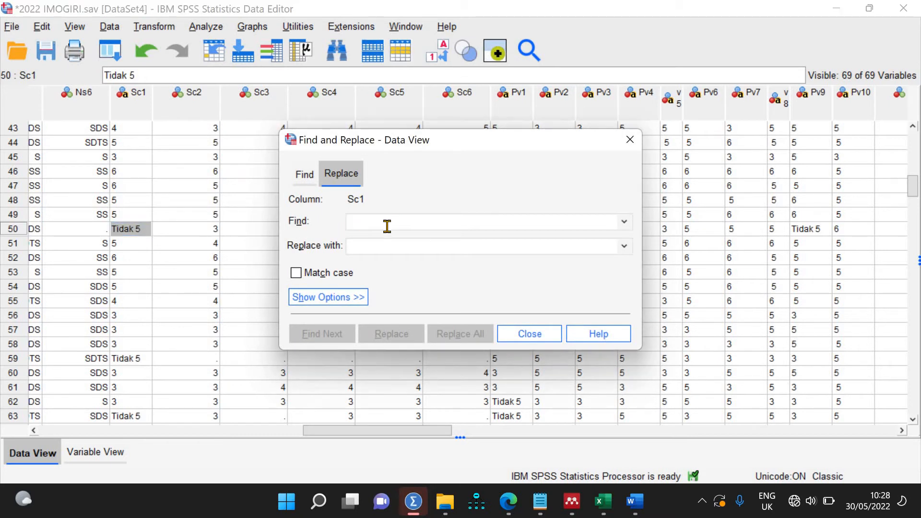
pyautogui.write('Tidak 5')
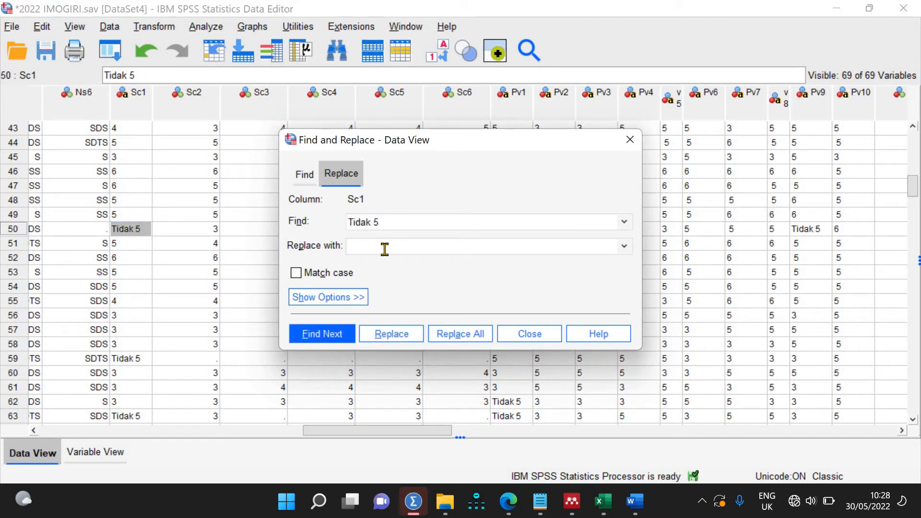
pyautogui.write('2')
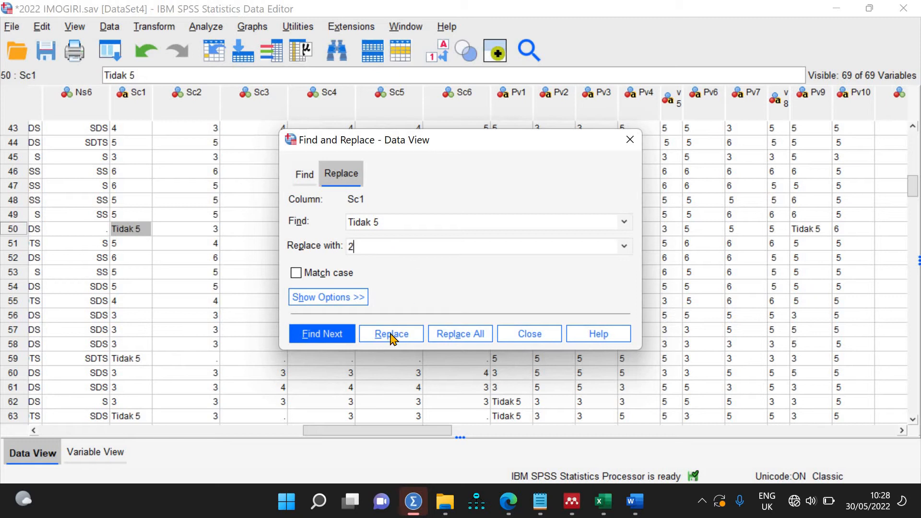
pyautogui.click(454, 336)
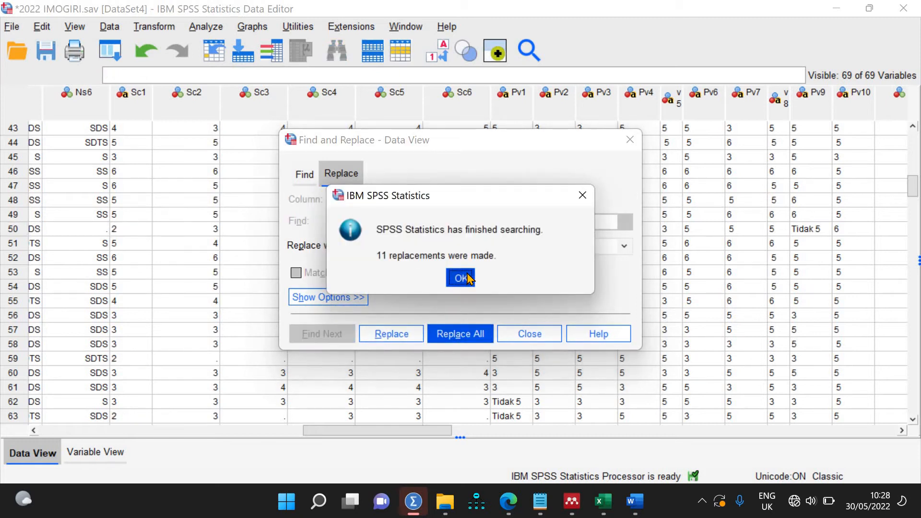
pyautogui.click(463, 276)
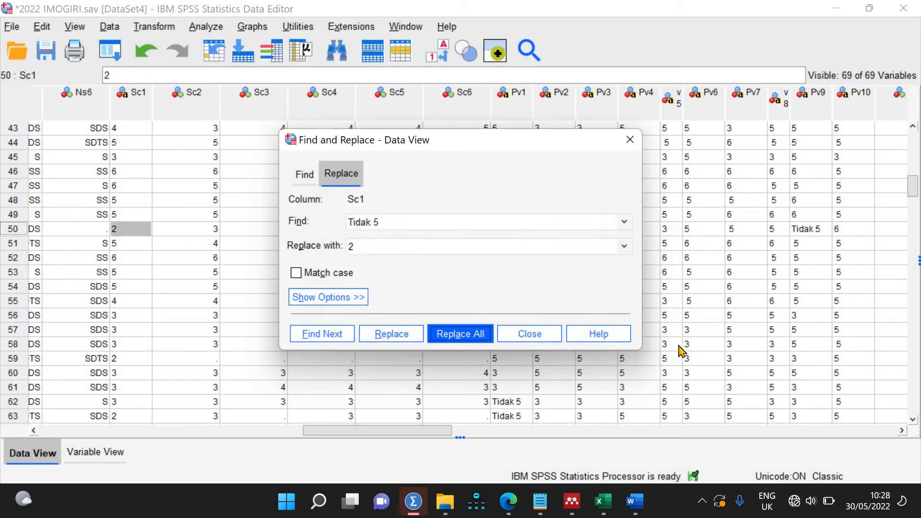
# Step: Replace all Tidak 5 in Pv1 with 2 (20 replacements)
pyautogui.click(518, 404)
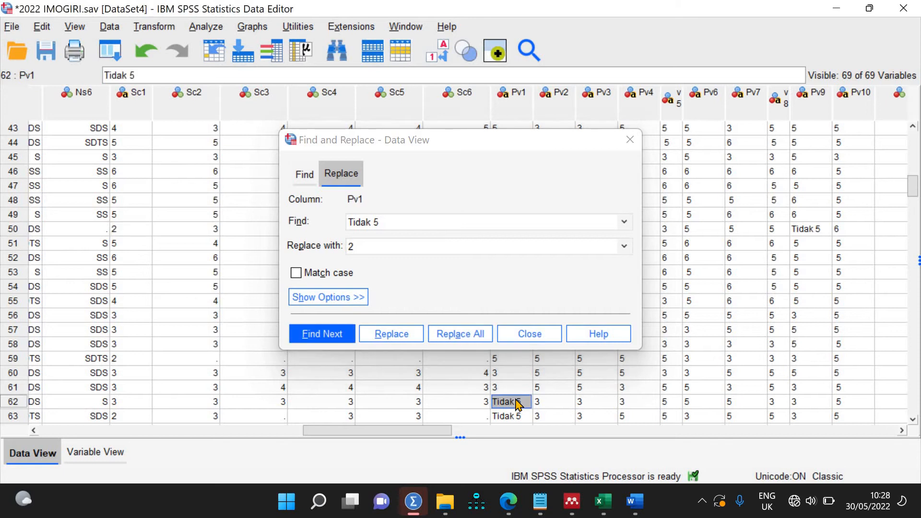
pyautogui.click(292, 221)
pyautogui.write('Tidak 5')
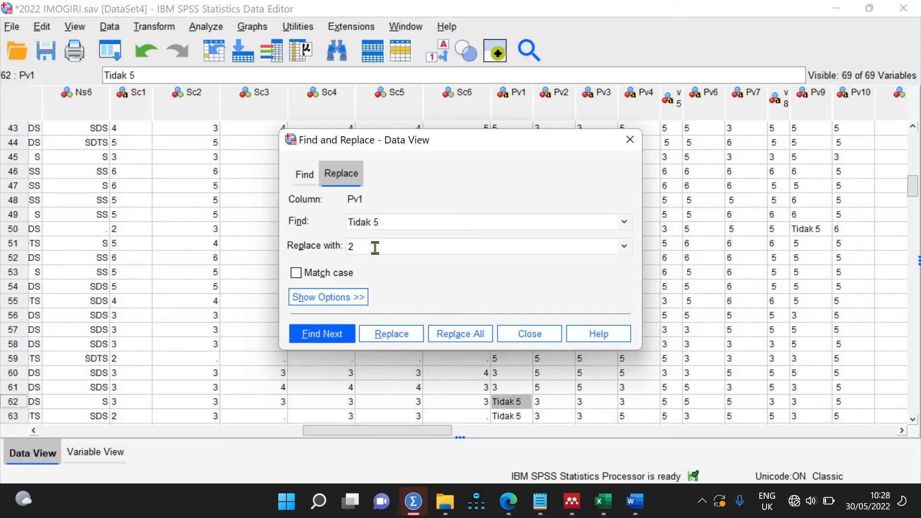
pyautogui.click(460, 334)
pyautogui.press('Return')
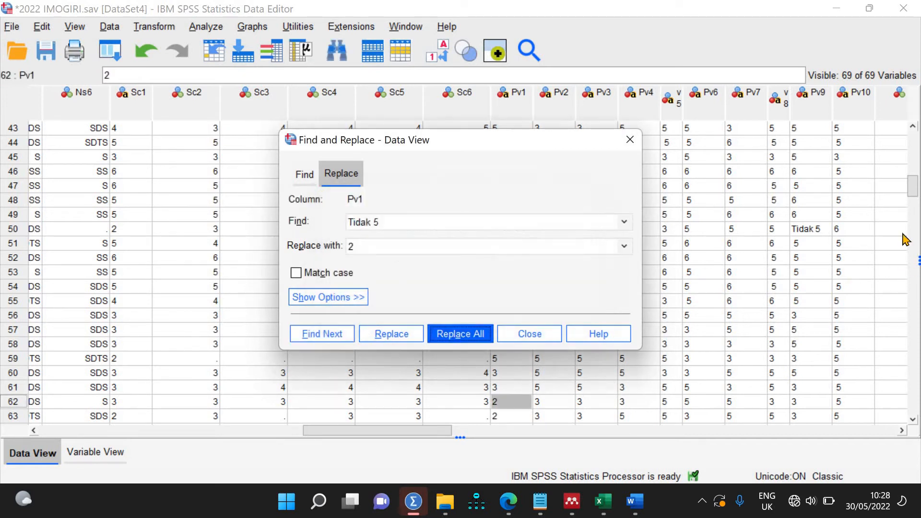
# Step: Replace all Tidak 5 in Pv9 with 2 (2 replacements)
pyautogui.click(815, 231)
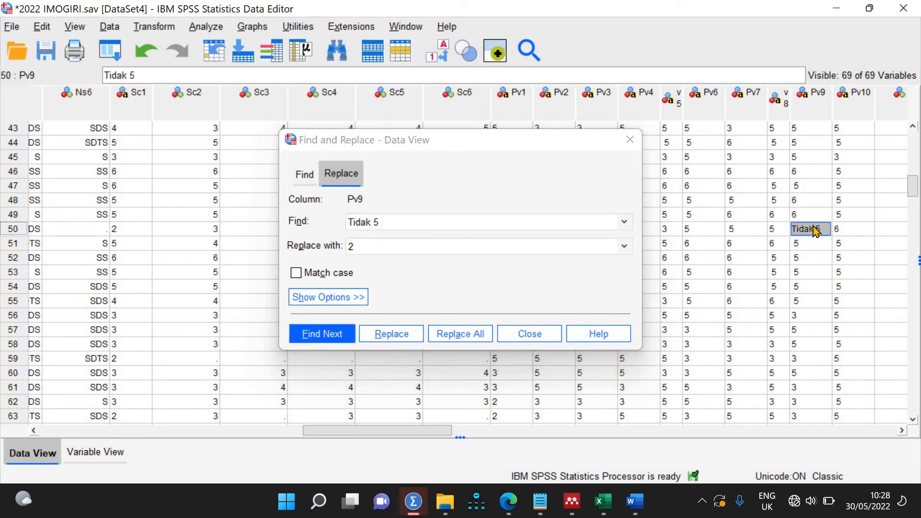
pyautogui.click(401, 227)
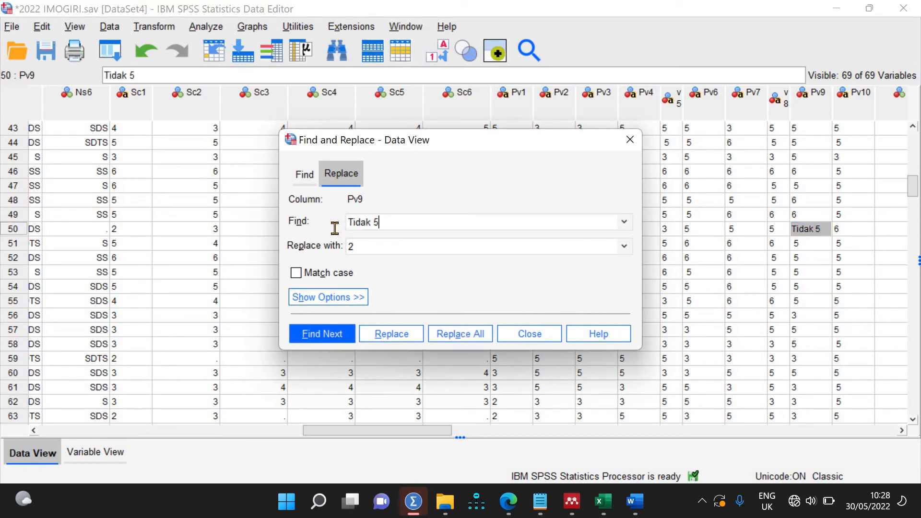
pyautogui.moveTo(401, 226); pyautogui.dragTo(337, 211)
pyautogui.click(822, 108)
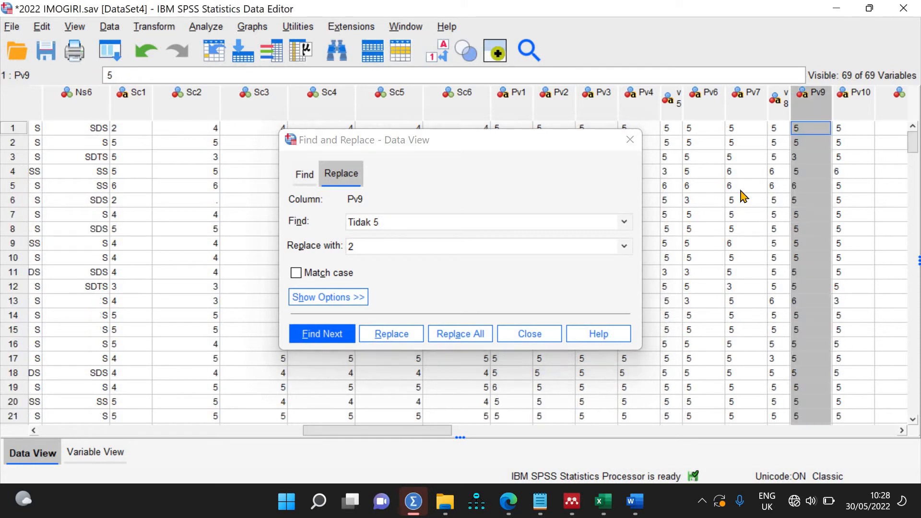
pyautogui.click(454, 336)
pyautogui.press('Return')
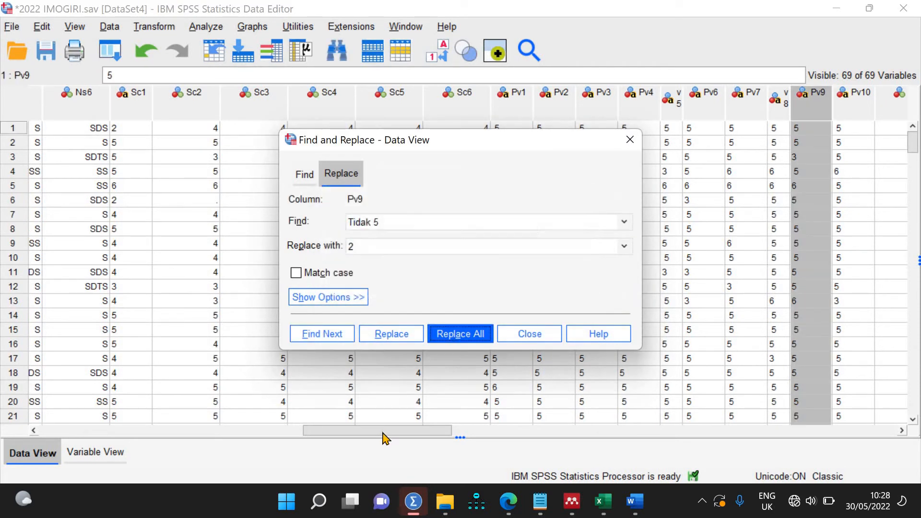
pyautogui.moveTo(440, 430); pyautogui.dragTo(405, 425)
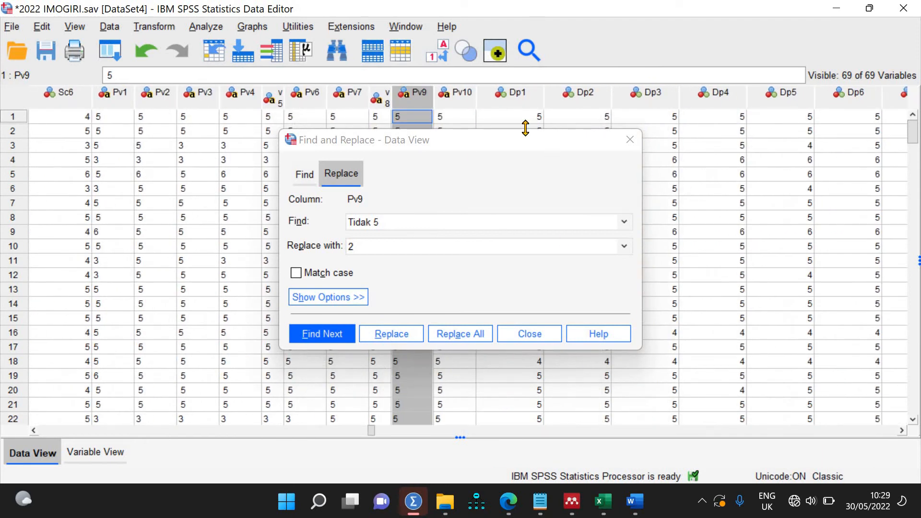
# Step: Replace all Tidak 5 in Pv6 with 2 (2 replacements)
pyautogui.moveTo(470, 149); pyautogui.dragTo(798, 174)
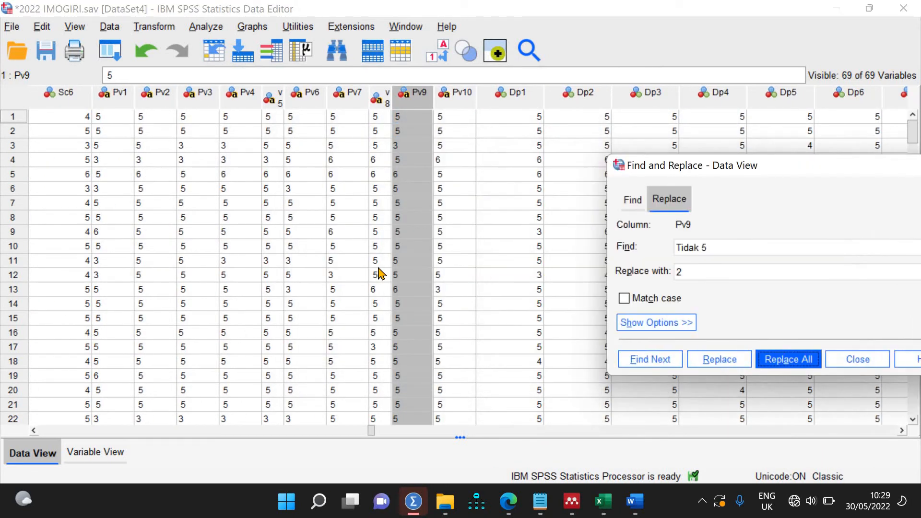
pyautogui.scroll(-20, 379, 273)
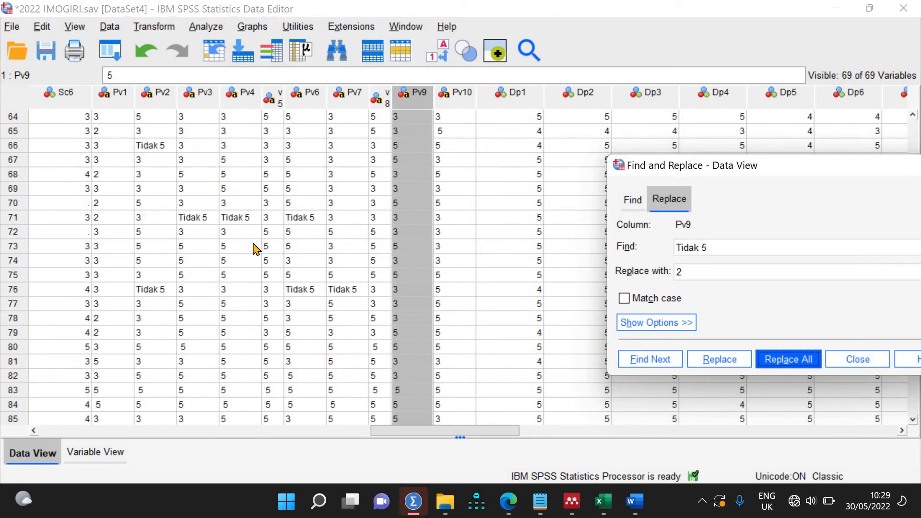
pyautogui.click(311, 97)
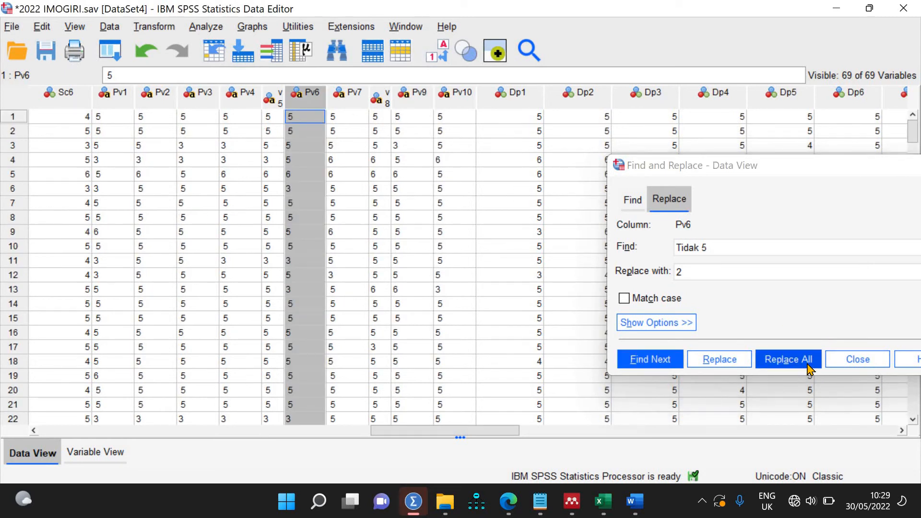
pyautogui.click(788, 359)
pyautogui.click(793, 304)
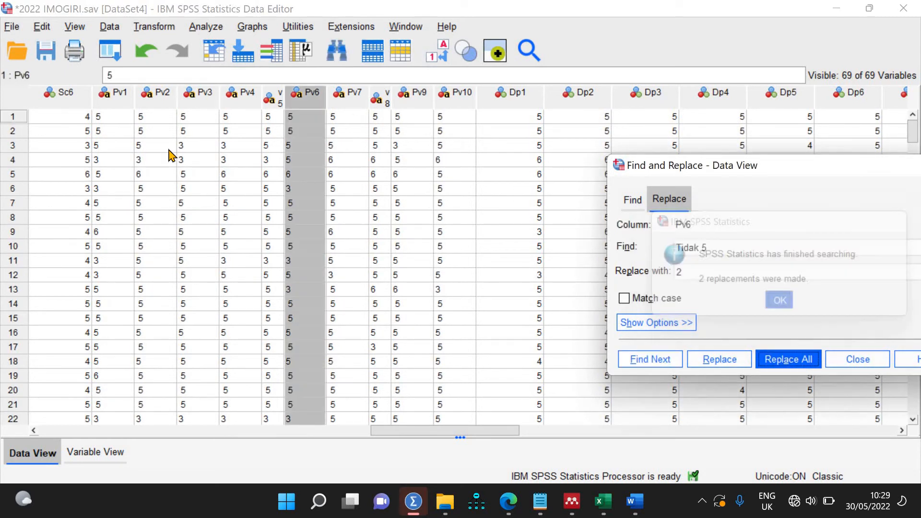
# Step: Sort cases by Pv4 ascending, then descending, to surface the Tidak 5 entries
pyautogui.click(246, 102)
pyautogui.rightClick(246, 102)
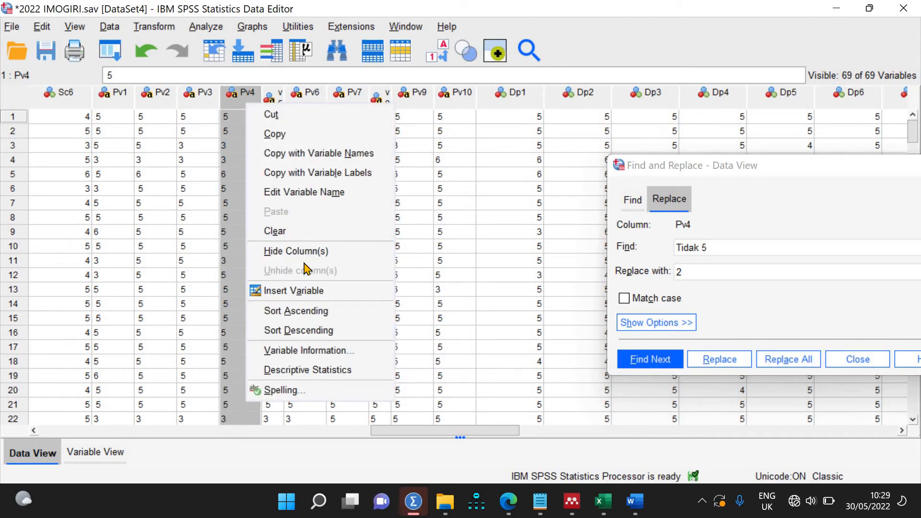
pyautogui.click(315, 312)
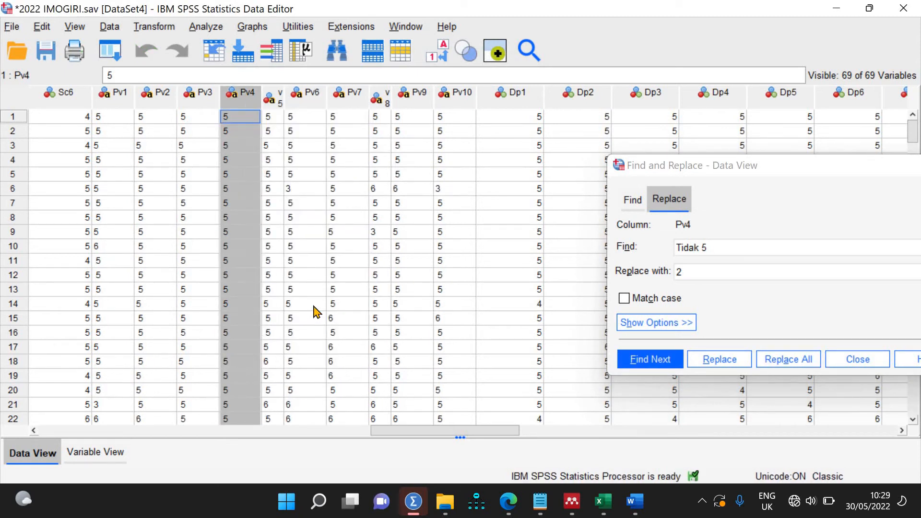
pyautogui.rightClick(241, 104)
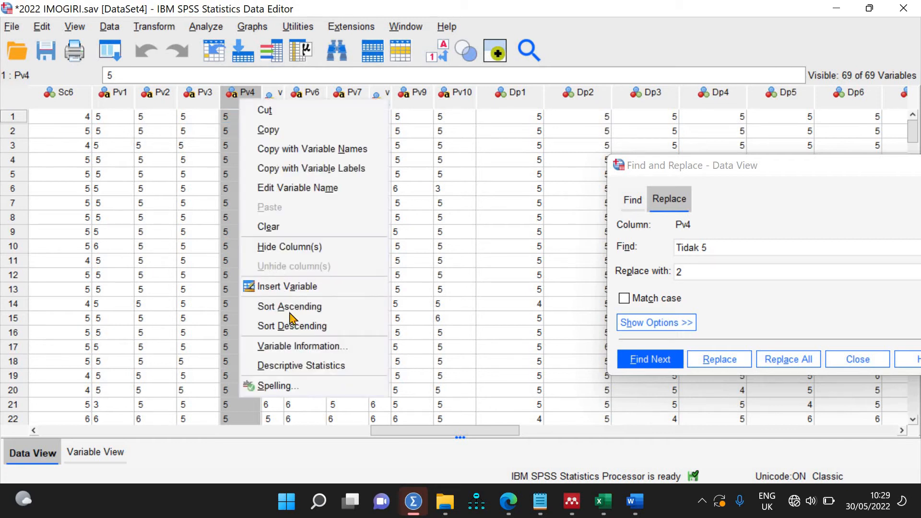
pyautogui.click(293, 325)
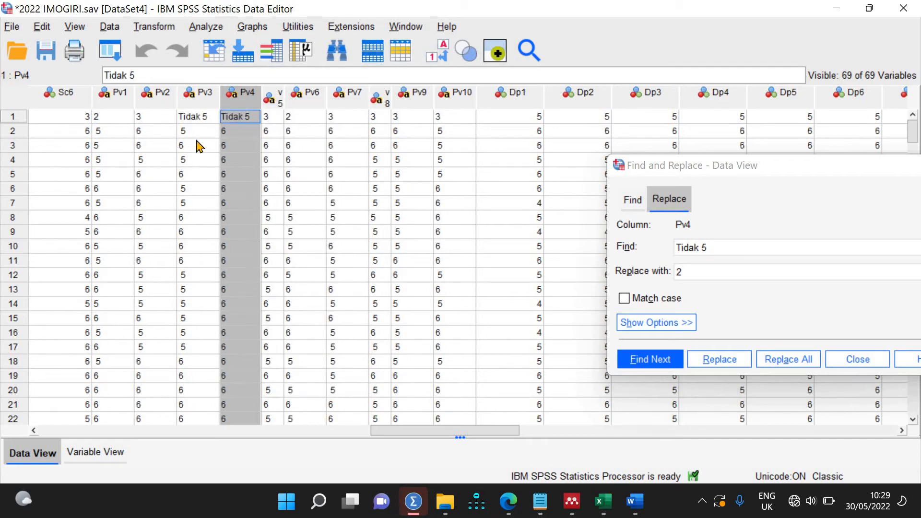
# Step: Replace the Tidak 5 entries in Pv3 and Pv4 with 2
pyautogui.click(201, 102)
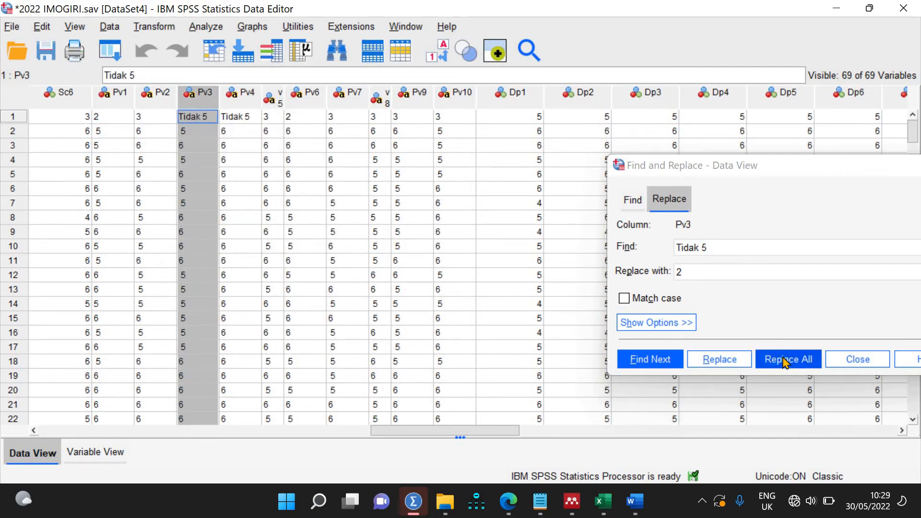
pyautogui.click(787, 359)
pyautogui.click(781, 303)
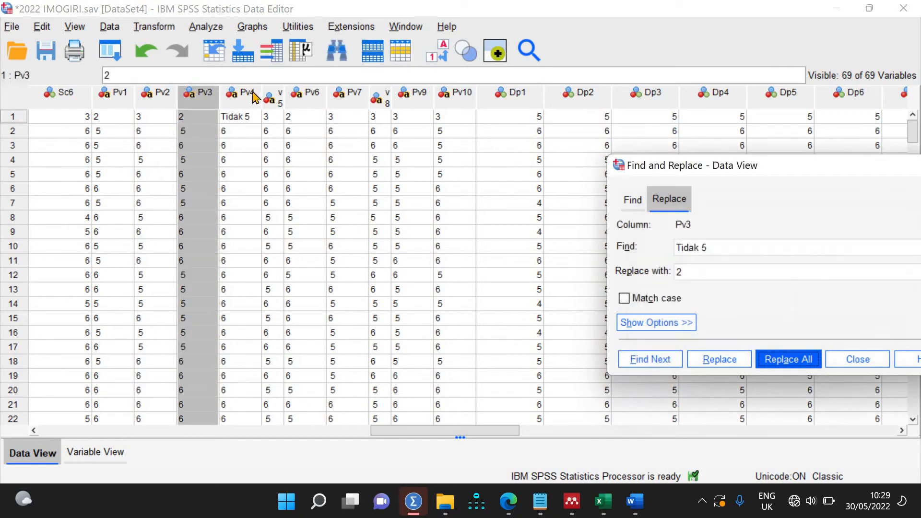
pyautogui.click(244, 100)
pyautogui.click(787, 360)
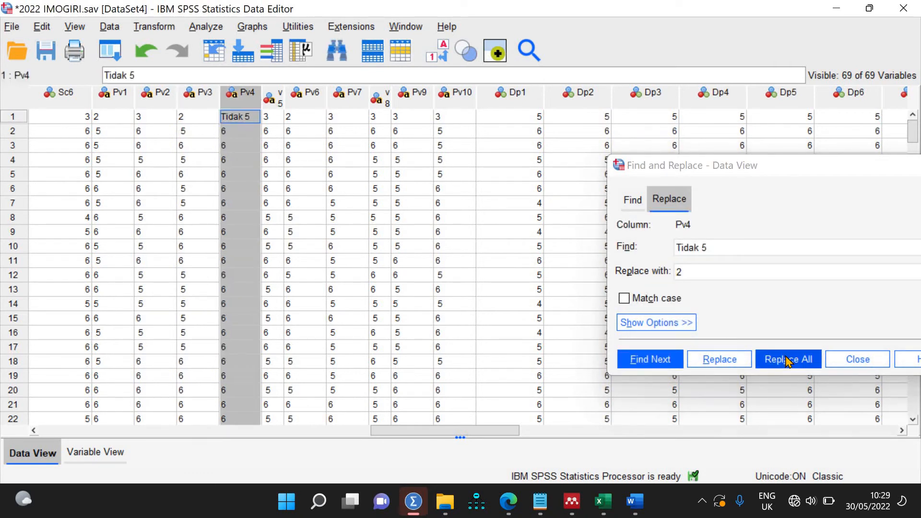
pyautogui.press('Return')
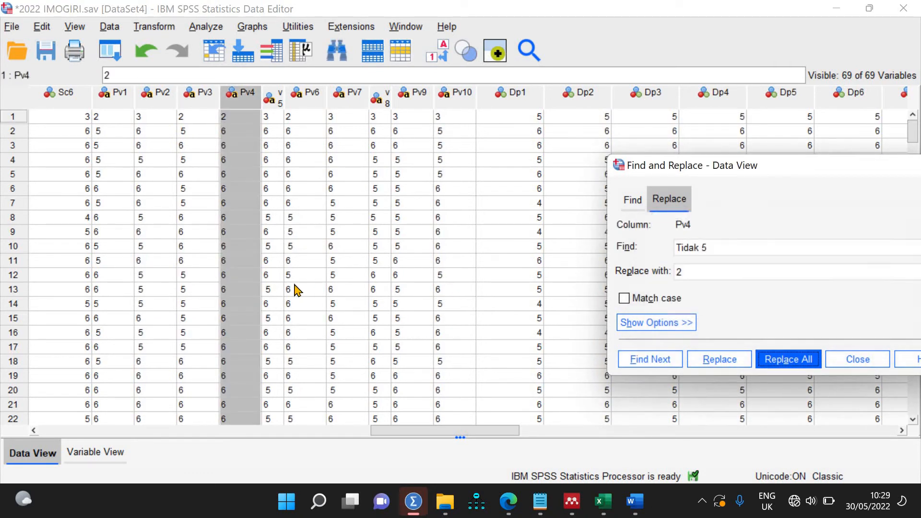
# Step: Replace all Tidak 5 in Pv2 with 2 (3 replacements)
pyautogui.scroll(-20, 298, 290)
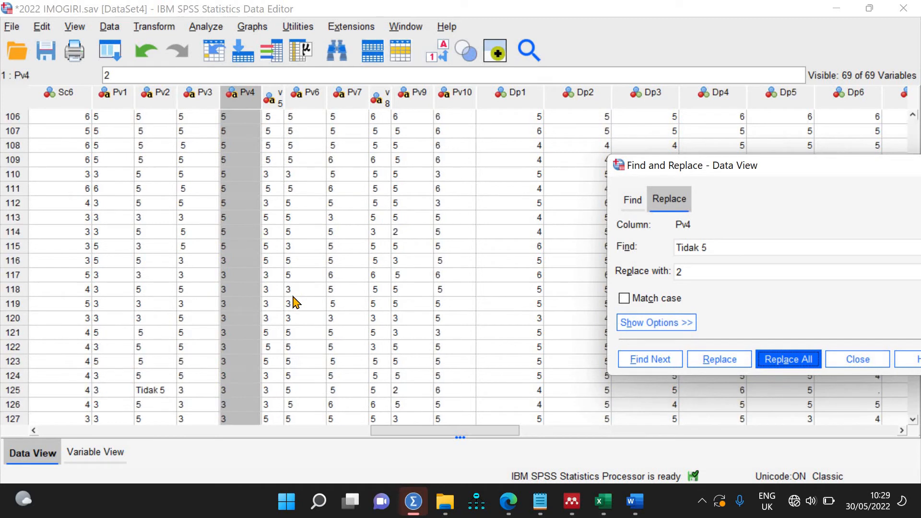
pyautogui.click(146, 102)
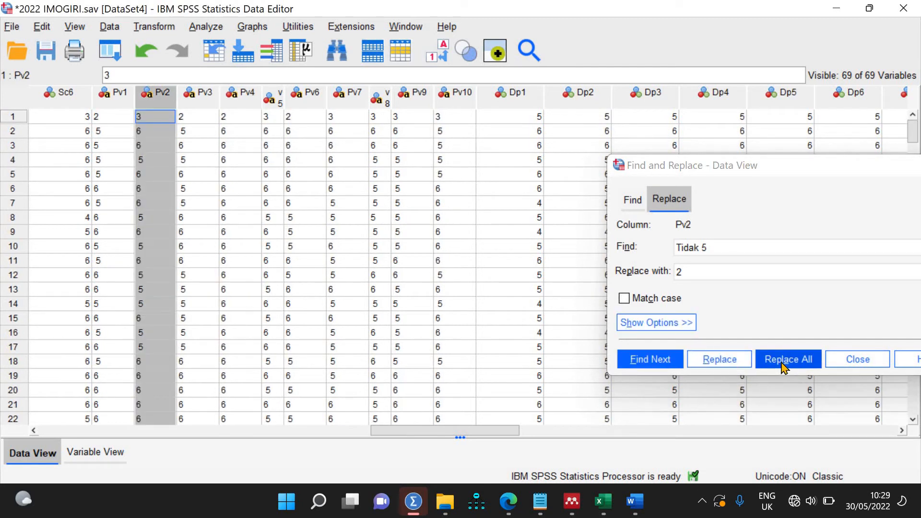
pyautogui.click(769, 363)
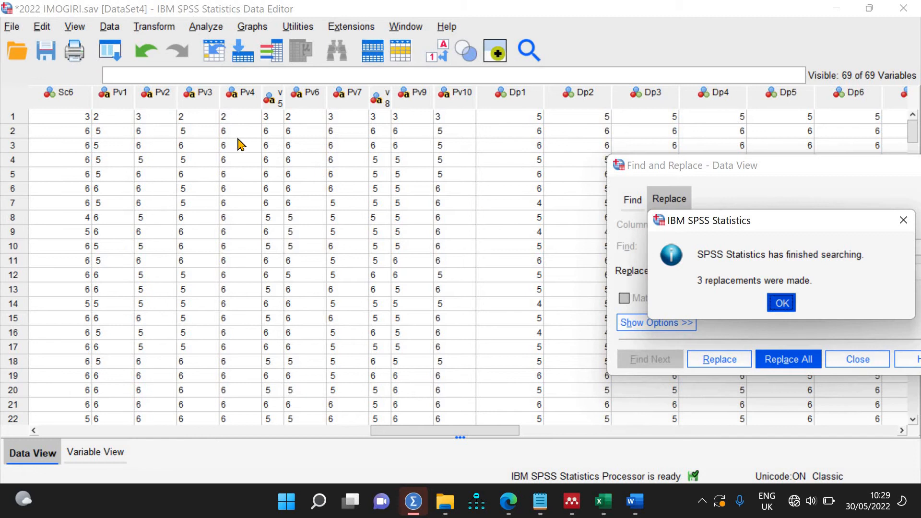
pyautogui.press('Return')
# Step: Replace the remaining Tidak 5 entries in Pv7 and Pv10 with 2
pyautogui.scroll(-20, 203, 206)
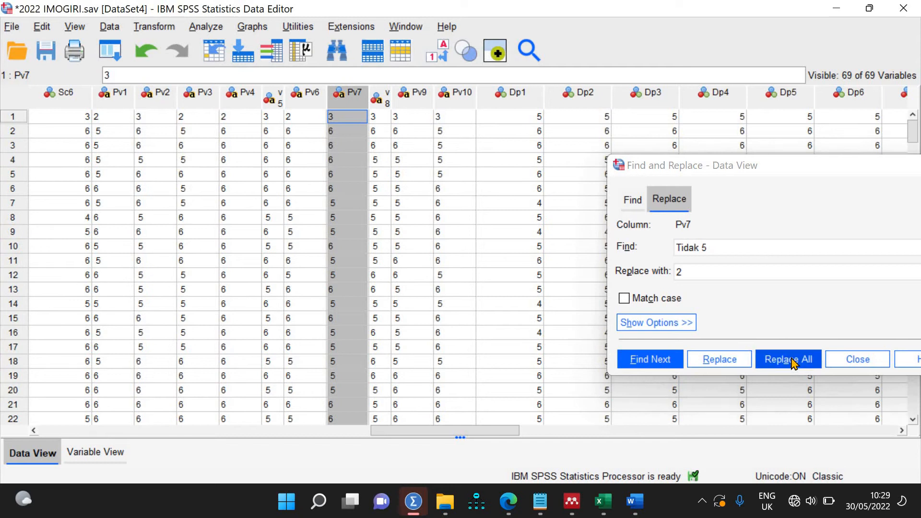
pyautogui.click(767, 359)
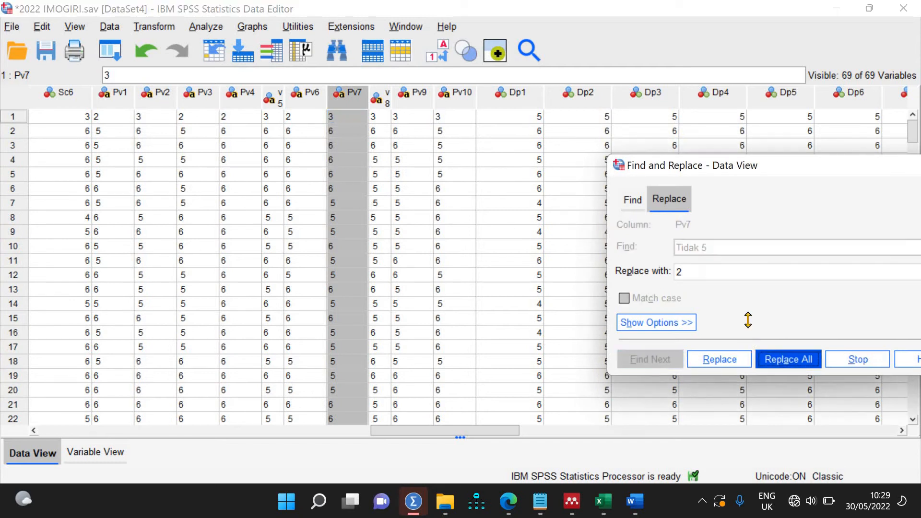
pyautogui.press('Return')
pyautogui.scroll(-20, 424, 181)
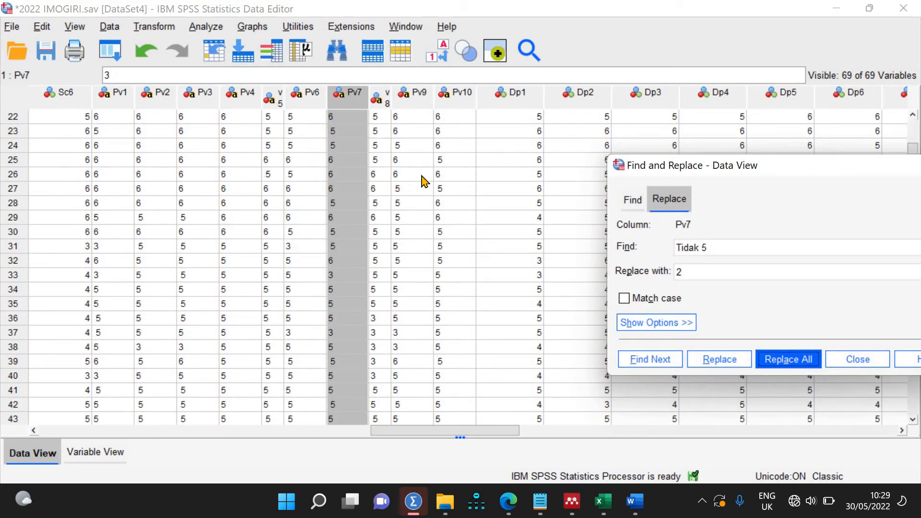
pyautogui.scroll(-20, 423, 181)
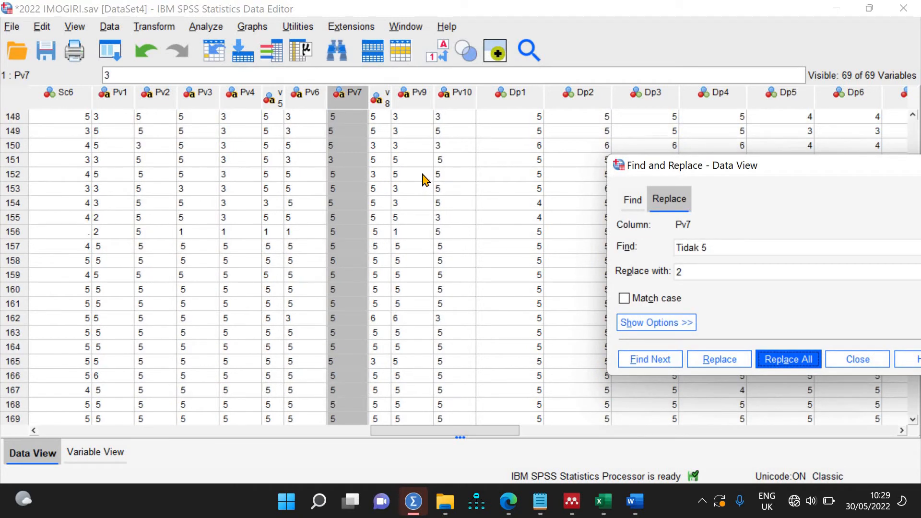
pyautogui.scroll(7, 424, 181)
pyautogui.click(459, 92)
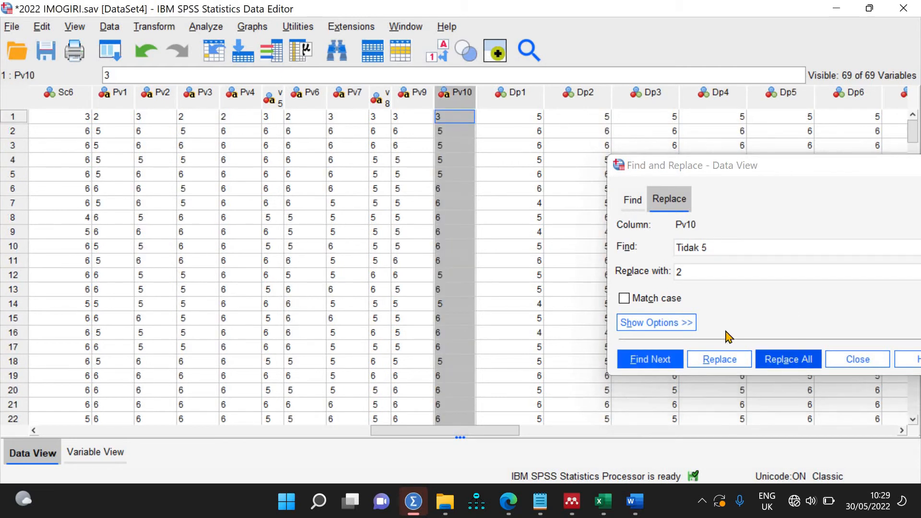
pyautogui.click(788, 360)
pyautogui.click(770, 304)
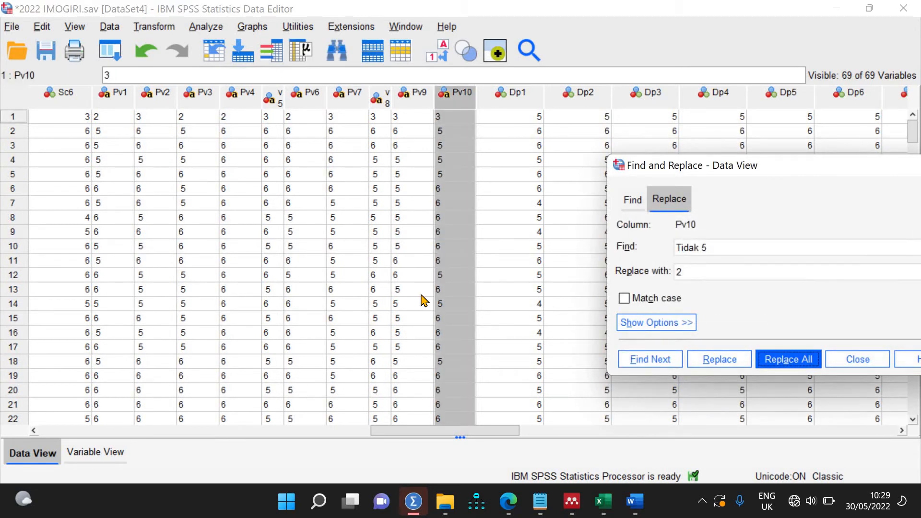
# Step: Widen the Pv8 column so its name shows
pyautogui.scroll(-20, 423, 300)
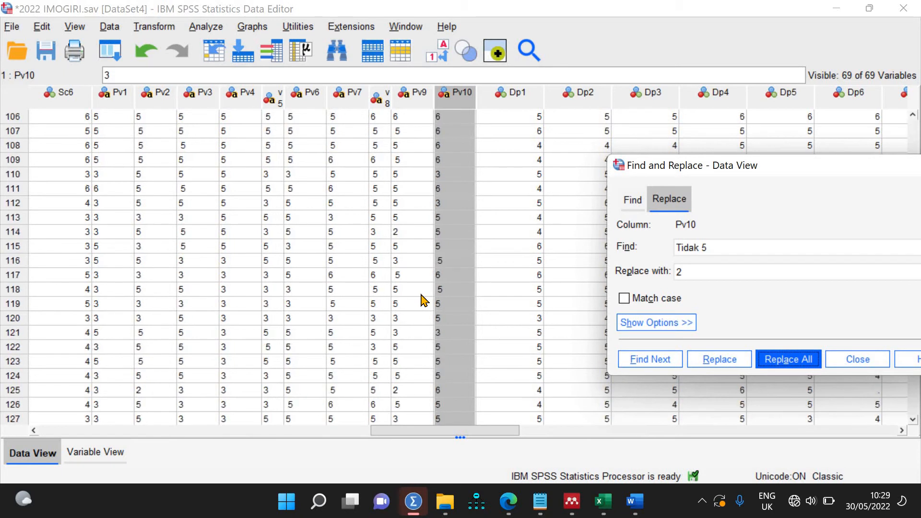
pyautogui.scroll(4, 423, 300)
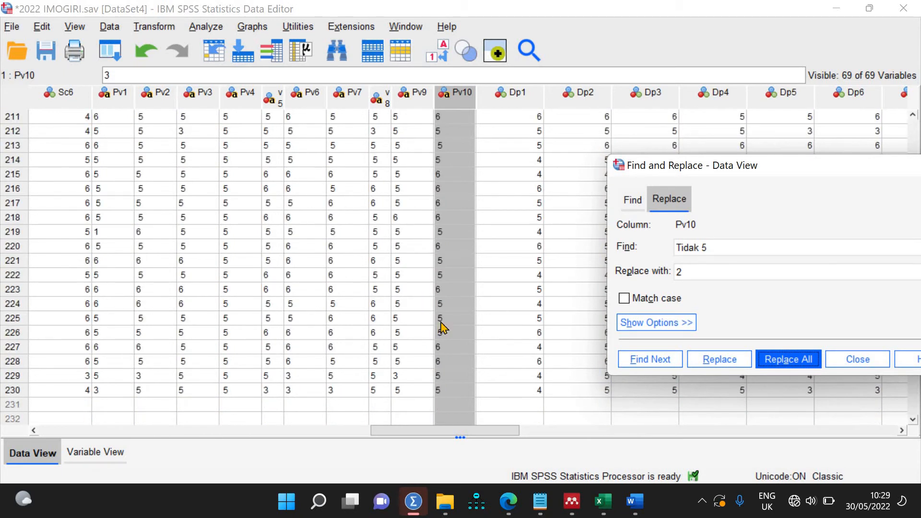
pyautogui.moveTo(460, 434); pyautogui.dragTo(442, 432)
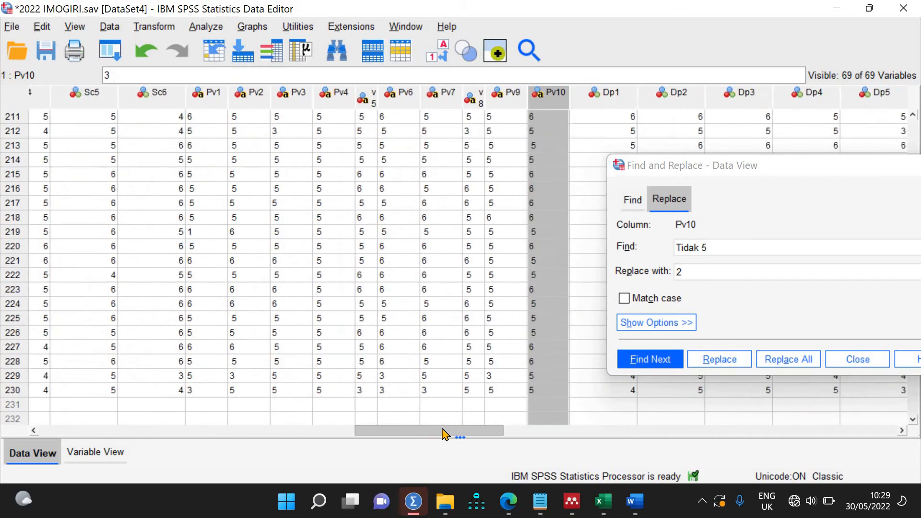
pyautogui.scroll(7, 456, 279)
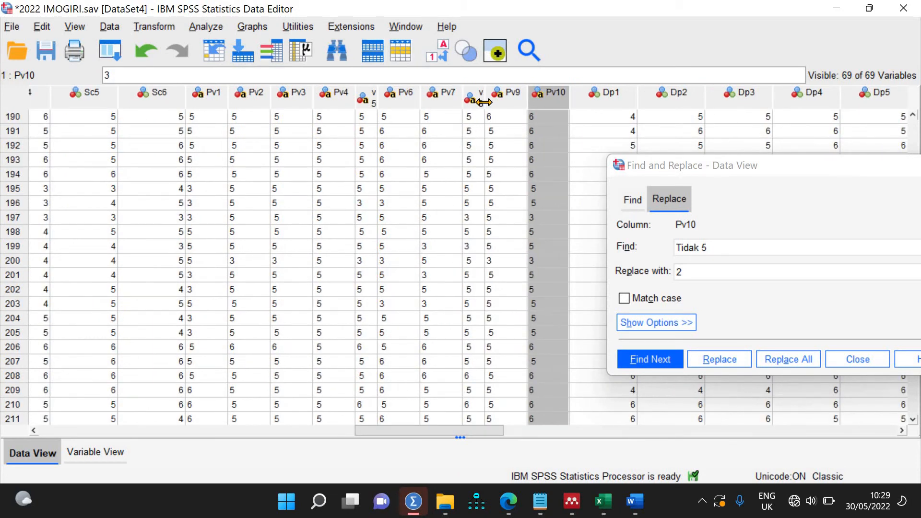
pyautogui.moveTo(493, 101); pyautogui.dragTo(518, 101)
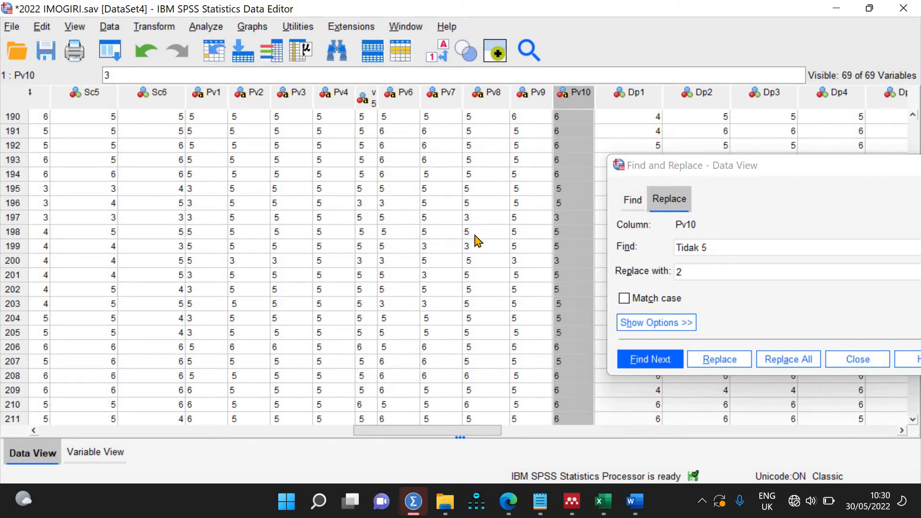
# Step: Sort the cases ascending by Pv3
pyautogui.click(297, 103)
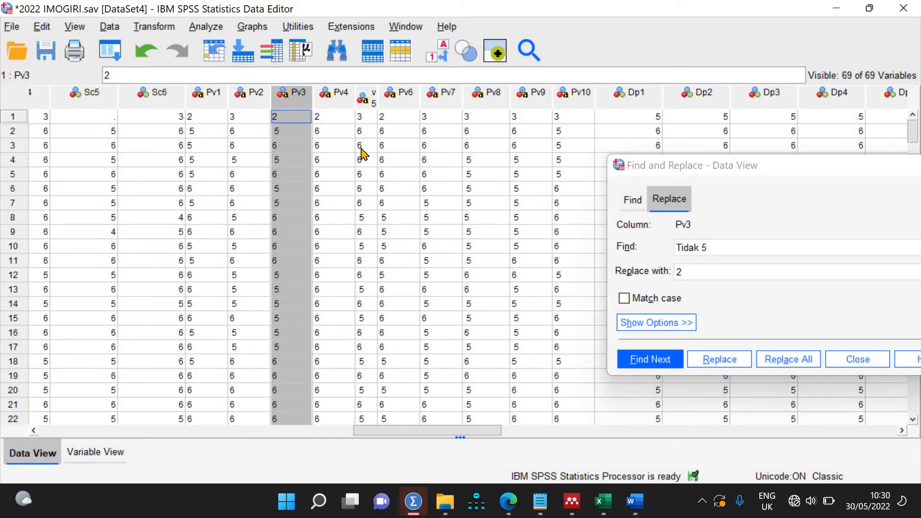
pyautogui.rightClick(295, 99)
pyautogui.click(356, 305)
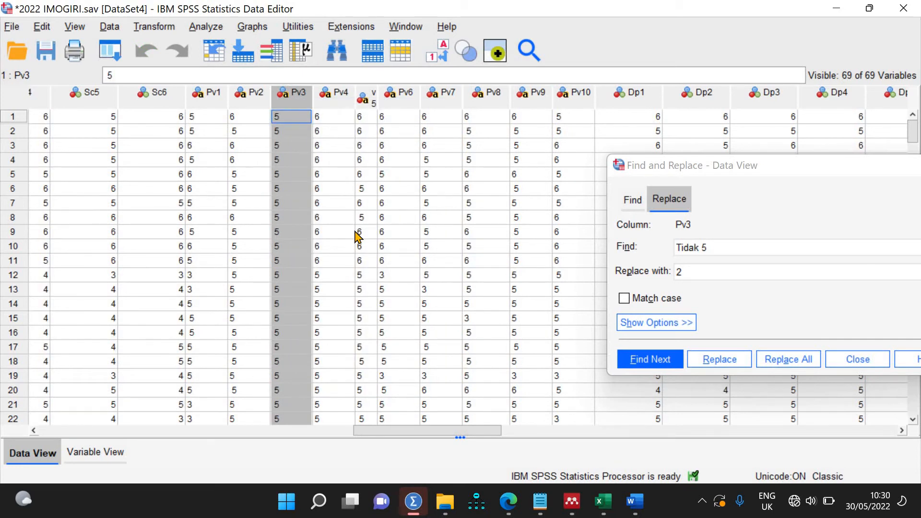
pyautogui.scroll(-20, 357, 236)
pyautogui.scroll(14, 357, 236)
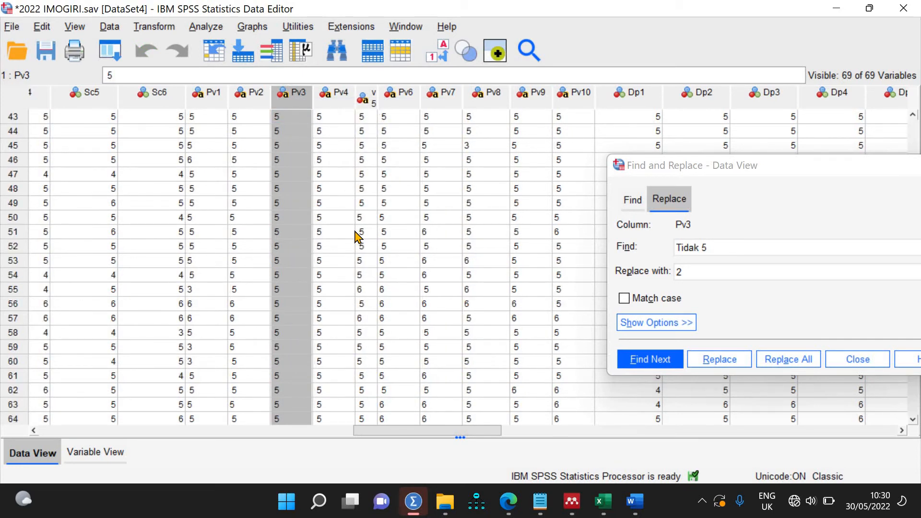
pyautogui.scroll(-20, 356, 236)
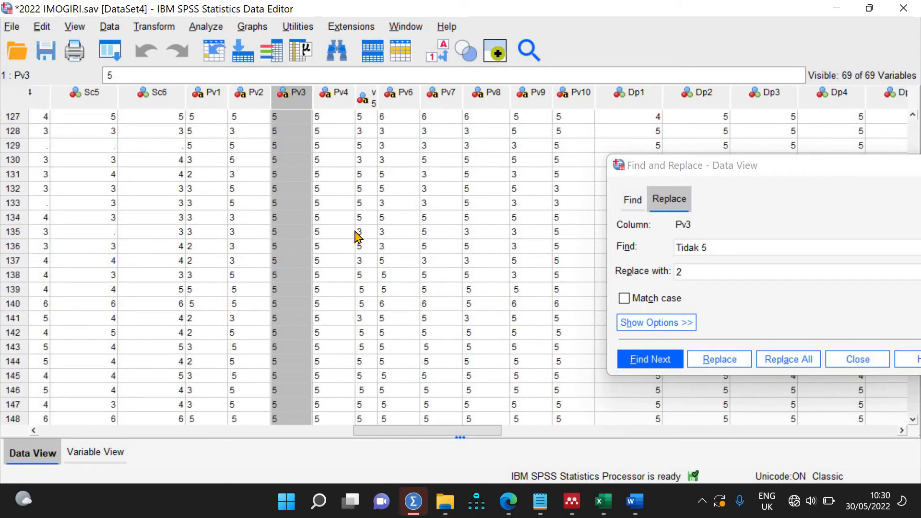
pyautogui.scroll(7, 356, 238)
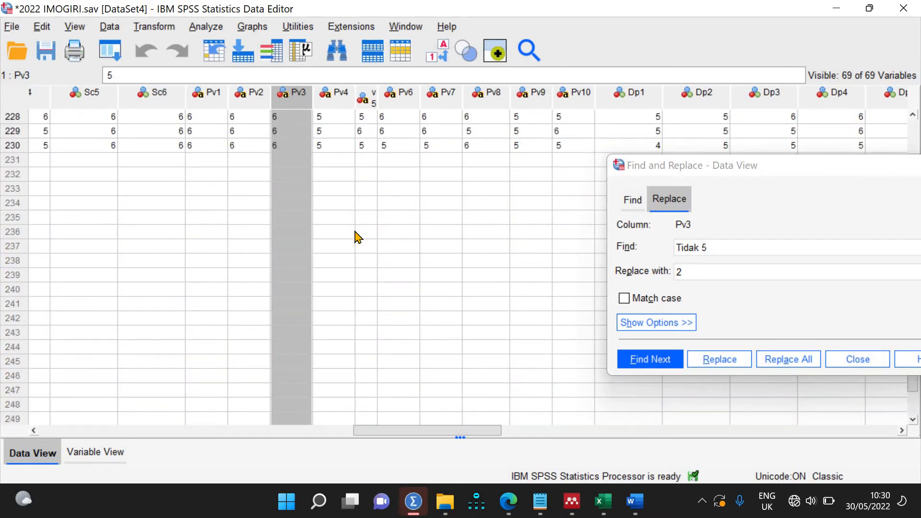
pyautogui.scroll(20, 356, 237)
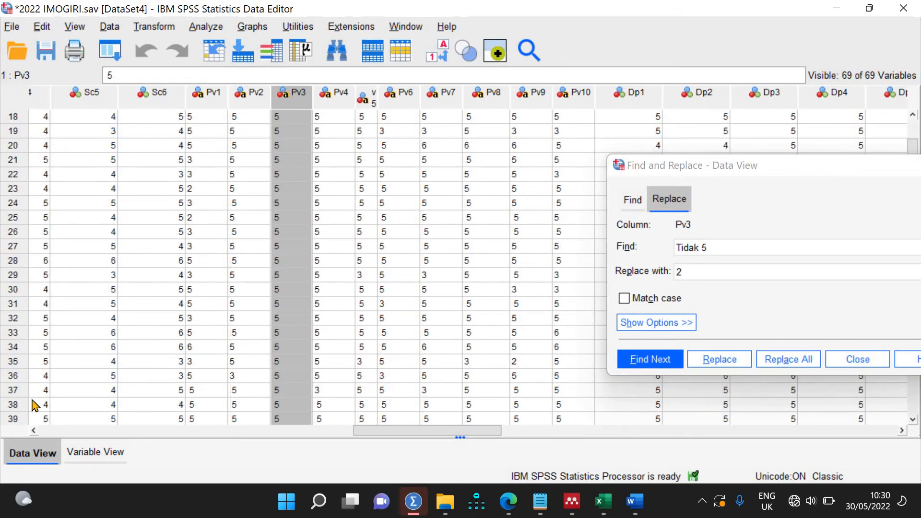
# Step: Switch to Variable View and select At1's Values cell
pyautogui.click(95, 453)
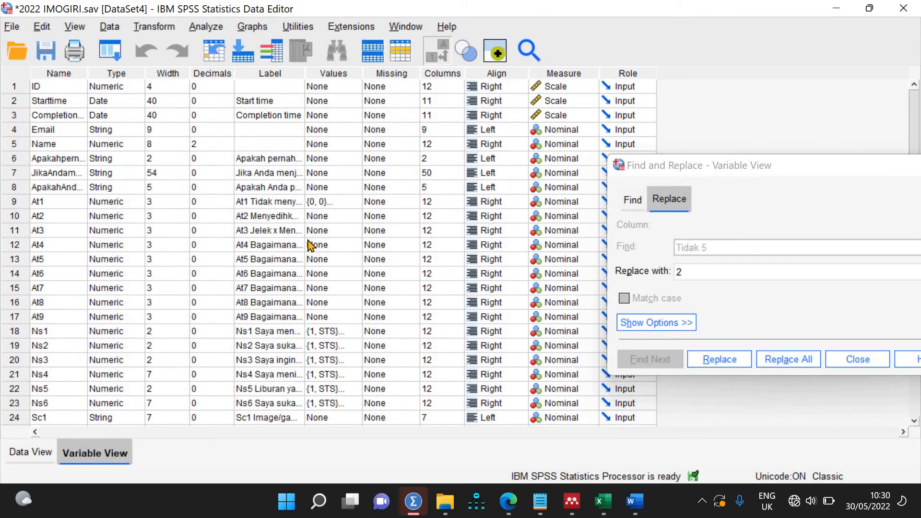
pyautogui.click(354, 203)
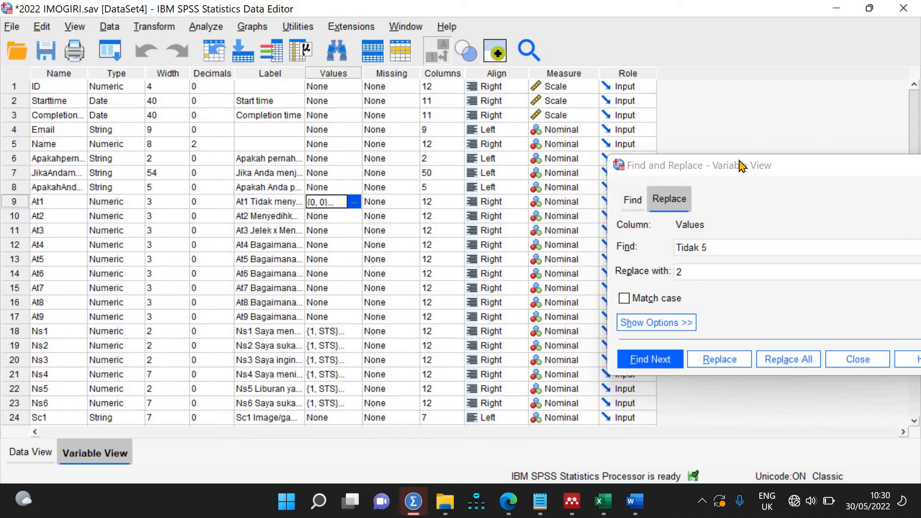
pyautogui.moveTo(821, 171); pyautogui.dragTo(543, 203)
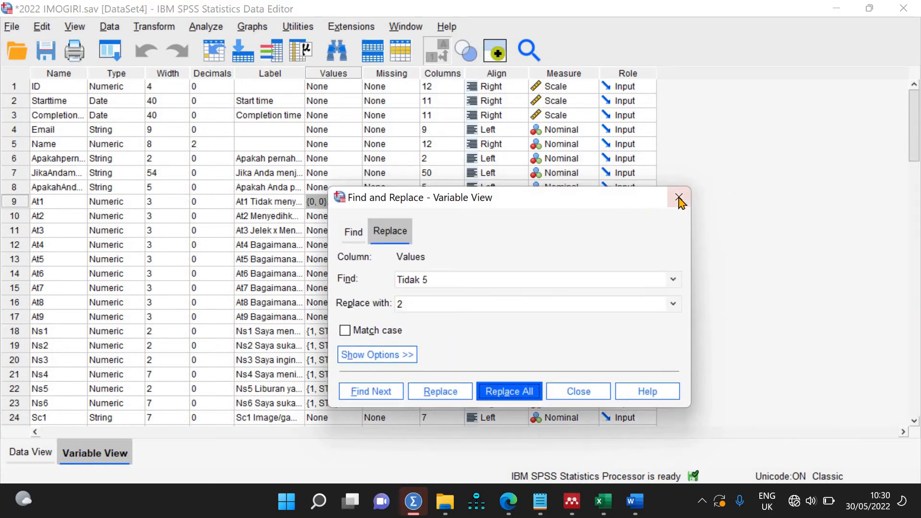
# Step: Paste the STS value labels onto the Values cells from Sc1 through V9
pyautogui.click(678, 198)
pyautogui.scroll(-16, 342, 321)
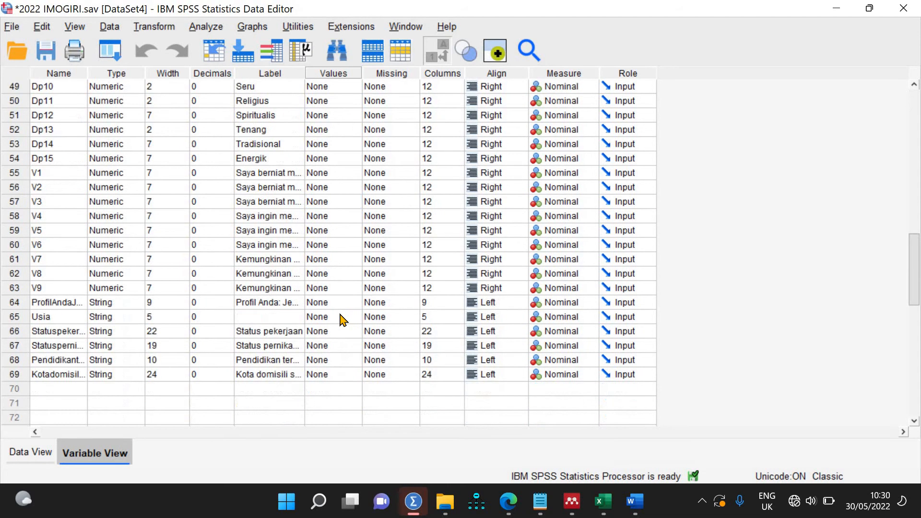
pyautogui.scroll(8, 342, 321)
pyautogui.scroll(8, 342, 320)
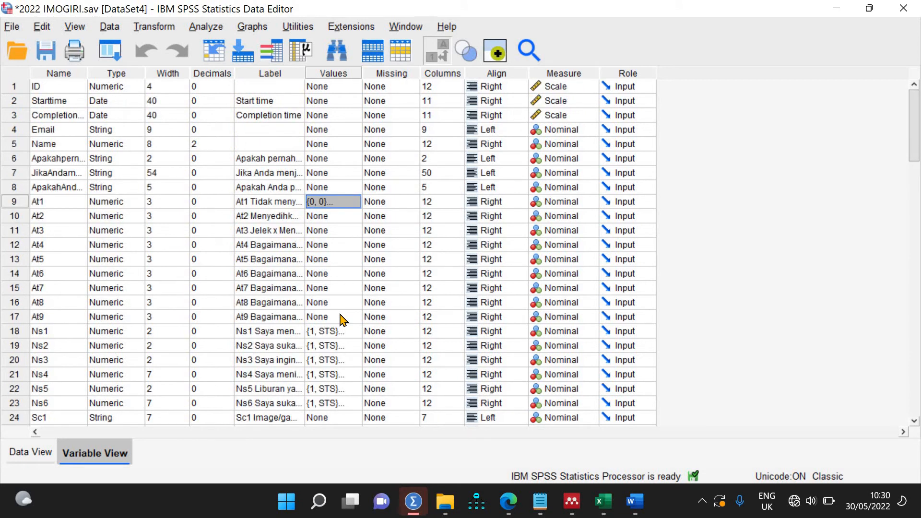
pyautogui.doubleClick(358, 339)
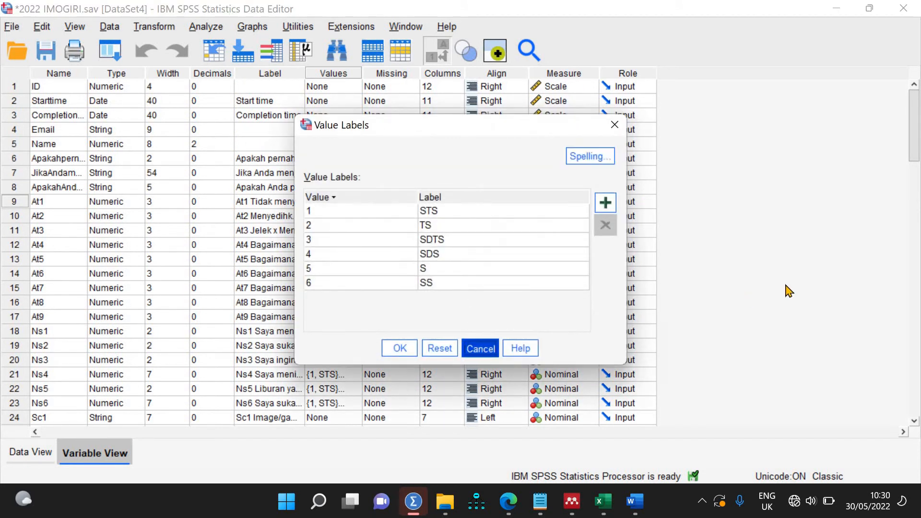
pyautogui.press('Escape')
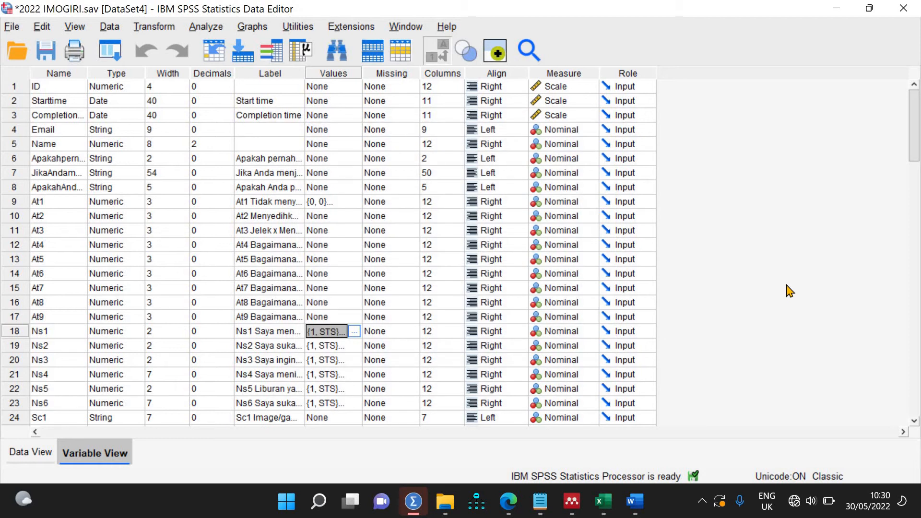
pyautogui.hotkey('shift', 'Down')
pyautogui.hotkey('shift', 'Down')
pyautogui.hotkey('shift', 'Down')
pyautogui.hotkey('shift', 'Down')
pyautogui.hotkey('shift', 'Down')
pyautogui.hotkey('shift', 'Down')
pyautogui.hotkey('shift', 'Down')
pyautogui.hotkey('shift', 'Down')
pyautogui.hotkey('shift', 'Down')
pyautogui.hotkey('shift', 'Down')
pyautogui.hotkey('shift', 'Down')
pyautogui.hotkey('shift', 'Down')
pyautogui.hotkey('shift', 'Down')
pyautogui.hotkey('shift', 'Down')
pyautogui.hotkey('shift', 'Down')
pyautogui.hotkey('shift', 'Down')
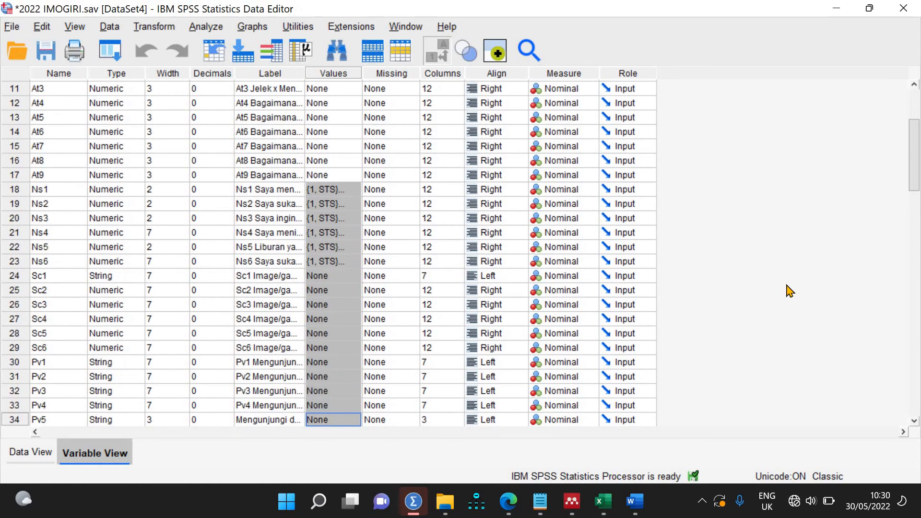
pyautogui.hotkey('shift', 'Down')
pyautogui.hotkey('shift', 'Down')
pyautogui.hotkey('shift', 'Down')
pyautogui.hotkey('shift', 'Down')
pyautogui.hotkey('shift', 'Down')
pyautogui.hotkey('shift', 'Down')
pyautogui.hotkey('shift', 'Down')
pyautogui.hotkey('shift', 'Down')
pyautogui.hotkey('shift', 'Up')
pyautogui.hotkey('shift', 'Up')
pyautogui.hotkey('shift', 'Up')
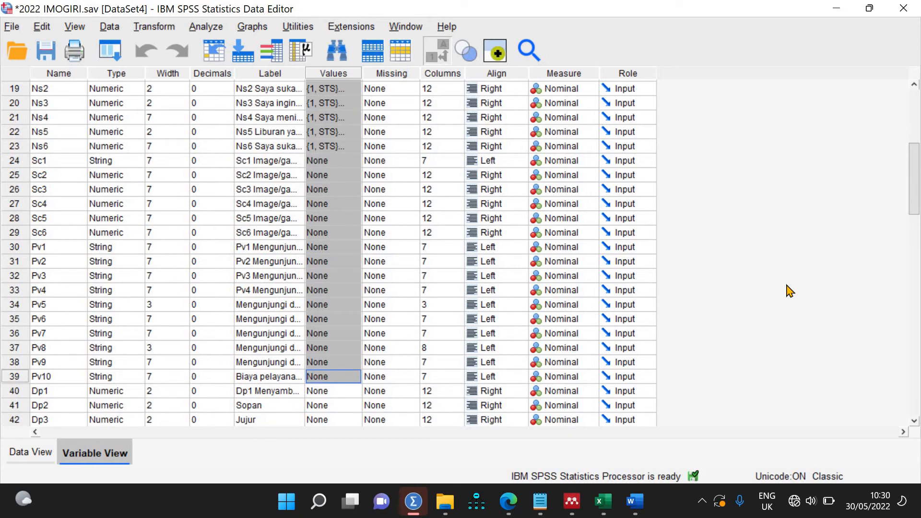
pyautogui.hotkey('shift', 'Down')
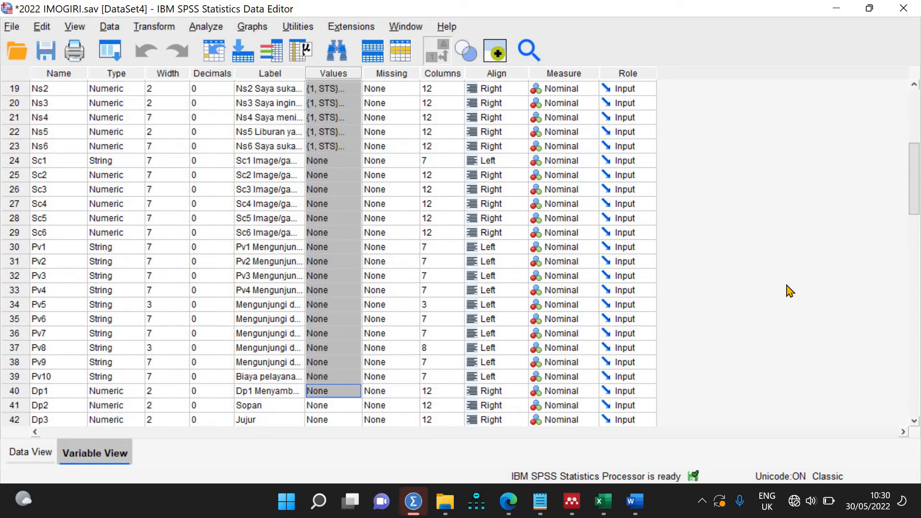
pyautogui.hotkey('shift', 'Down')
pyautogui.hotkey('shift', 'Down')
pyautogui.hotkey('shift', 'Down')
pyautogui.hotkey('shift', 'Down')
pyautogui.hotkey('shift', 'Down')
pyautogui.hotkey('shift', 'Down')
pyautogui.hotkey('shift', 'Down')
pyautogui.hotkey('shift', 'Down')
pyautogui.hotkey('shift', 'Down')
pyautogui.hotkey('shift', 'Down')
pyautogui.hotkey('shift', 'Down')
pyautogui.hotkey('shift', 'Down')
pyautogui.hotkey('shift', 'Down')
pyautogui.hotkey('shift', 'Down')
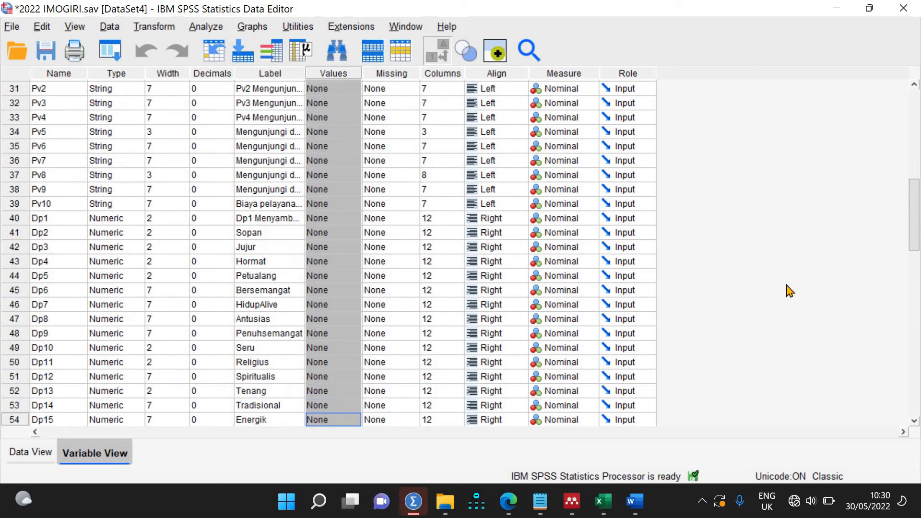
pyautogui.hotkey('shift', 'Down')
pyautogui.hotkey('shift', 'Down')
pyautogui.hotkey('shift', 'Down')
pyautogui.hotkey('shift', 'Down')
pyautogui.hotkey('shift', 'Down')
pyautogui.hotkey('shift', 'Down')
pyautogui.hotkey('shift', 'Down')
pyautogui.hotkey('shift', 'Down')
pyautogui.hotkey('shift', 'Down')
pyautogui.hotkey('shift', 'Down')
pyautogui.hotkey('shift', 'Down')
pyautogui.hotkey('shift', 'Down')
pyautogui.hotkey('shift', 'Down')
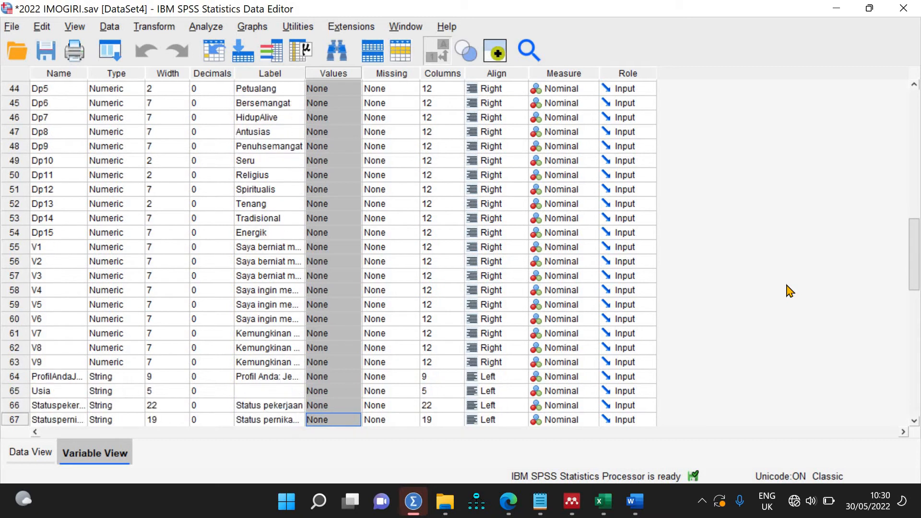
pyautogui.hotkey('shift', 'Up')
pyautogui.hotkey('shift', 'Up')
pyautogui.hotkey('shift', 'Up')
pyautogui.hotkey('shift', 'Up')
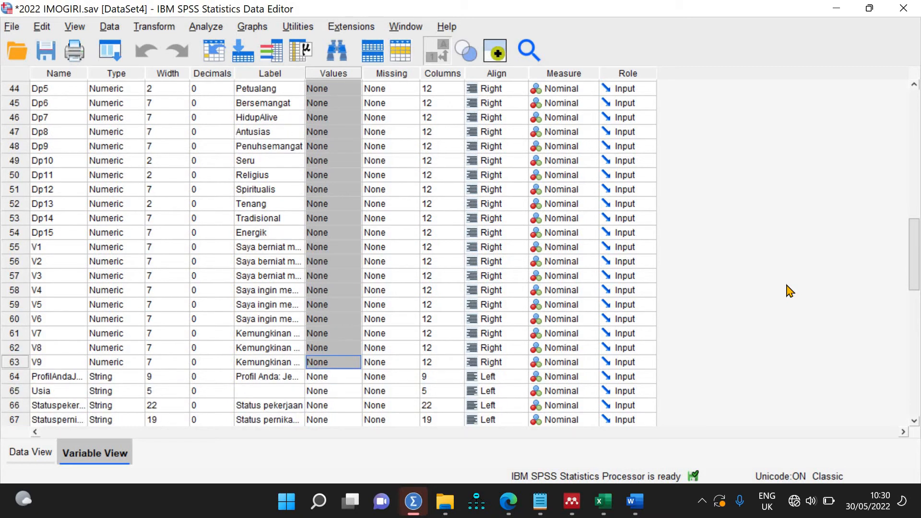
pyautogui.hotkey('ctrl', 'v')
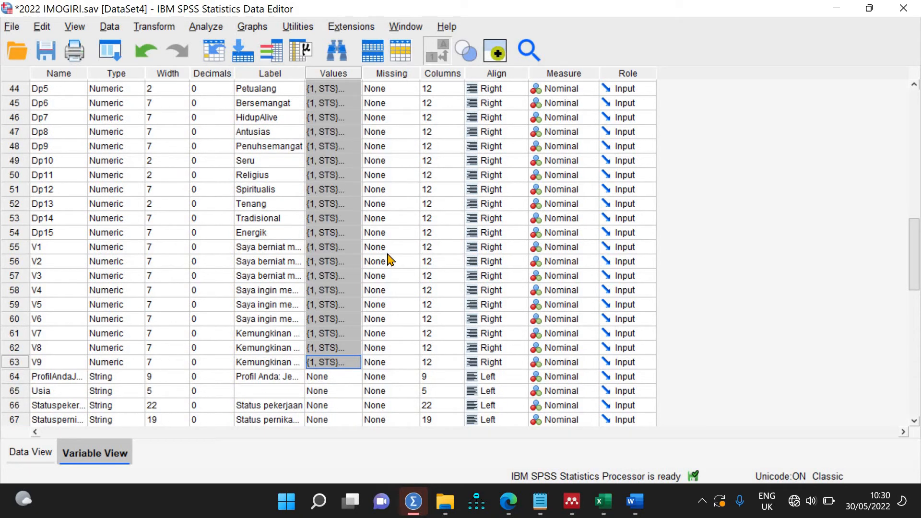
pyautogui.scroll(15, 391, 260)
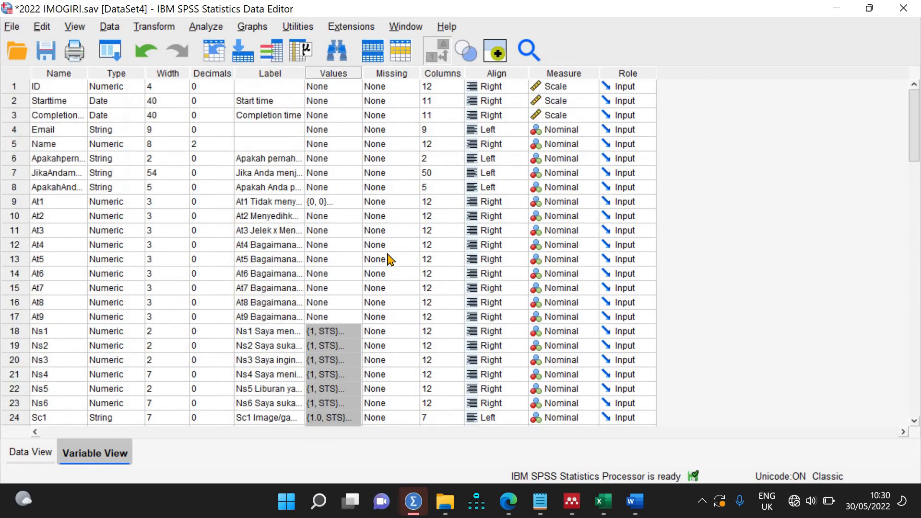
# Step: Copy At1's value labels onto At2 through At9
pyautogui.doubleClick(354, 207)
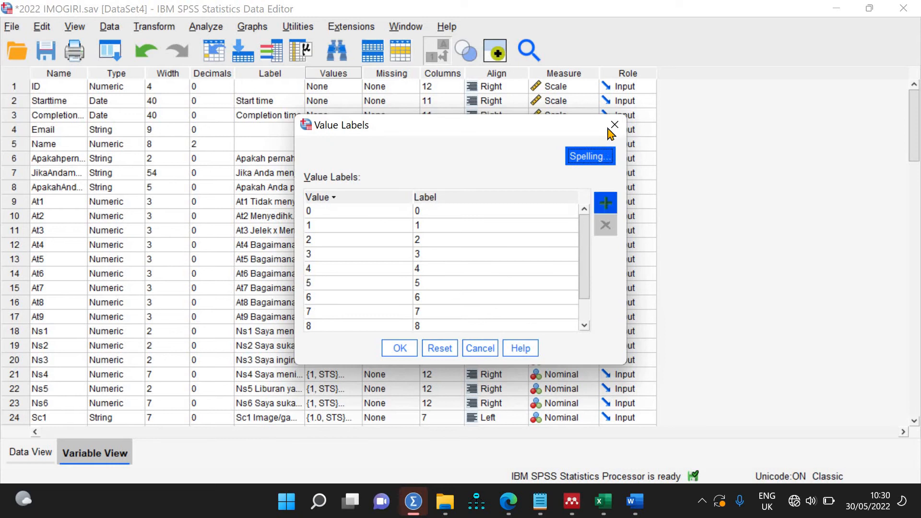
pyautogui.press('Return')
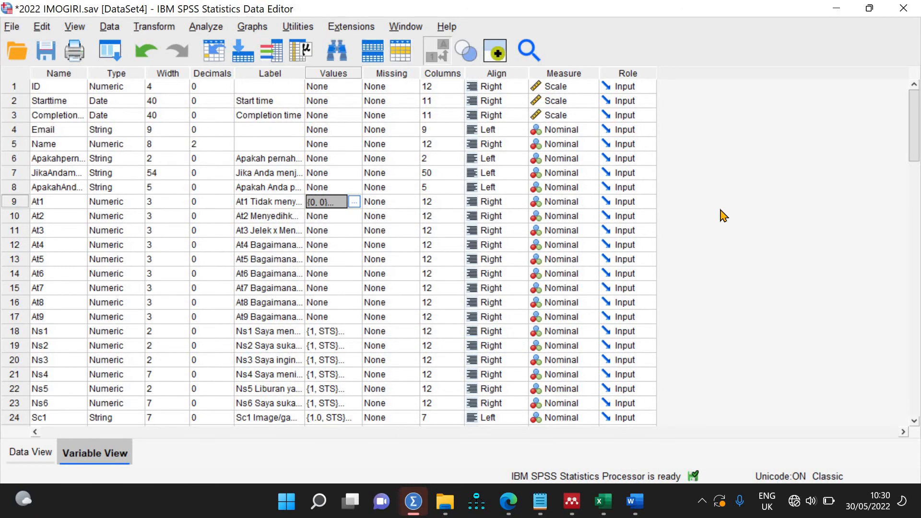
pyautogui.hotkey('shift', 'Down')
pyautogui.hotkey('shift', 'Down')
pyautogui.hotkey('shift', 'Down')
pyautogui.hotkey('shift', 'Down')
pyautogui.hotkey('shift', 'Down')
pyautogui.hotkey('shift', 'Down')
pyautogui.hotkey('shift', 'Down')
pyautogui.hotkey('shift', 'Down')
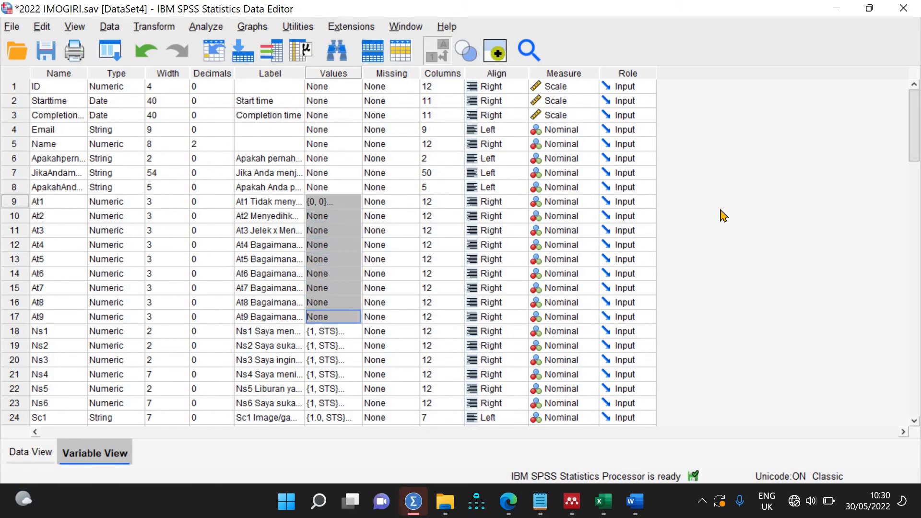
pyautogui.hotkey('ctrl', 'v')
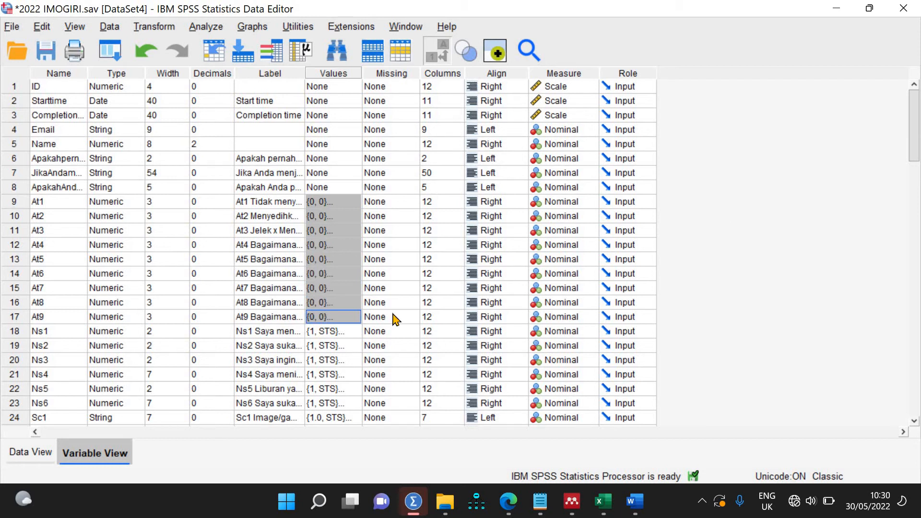
# Step: Toggle Value Labels in Data View to check the new labels against the codes
pyautogui.click(38, 452)
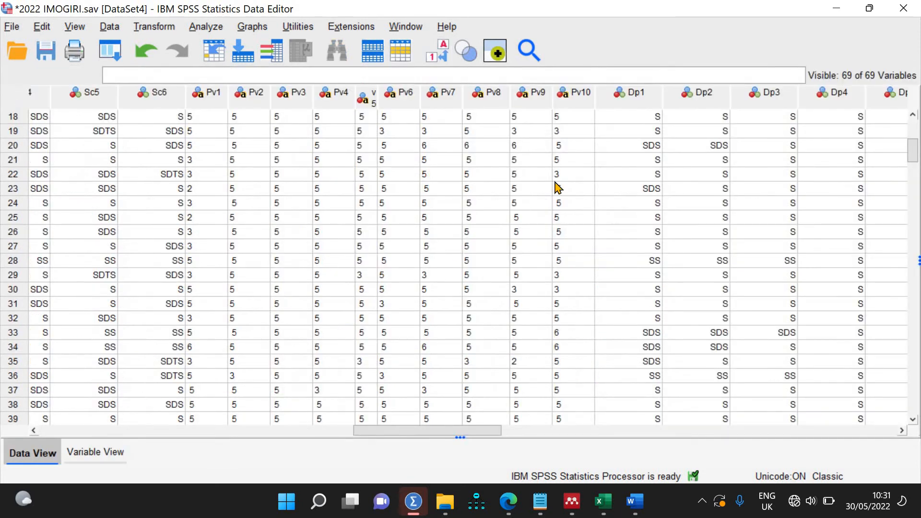
pyautogui.click(442, 56)
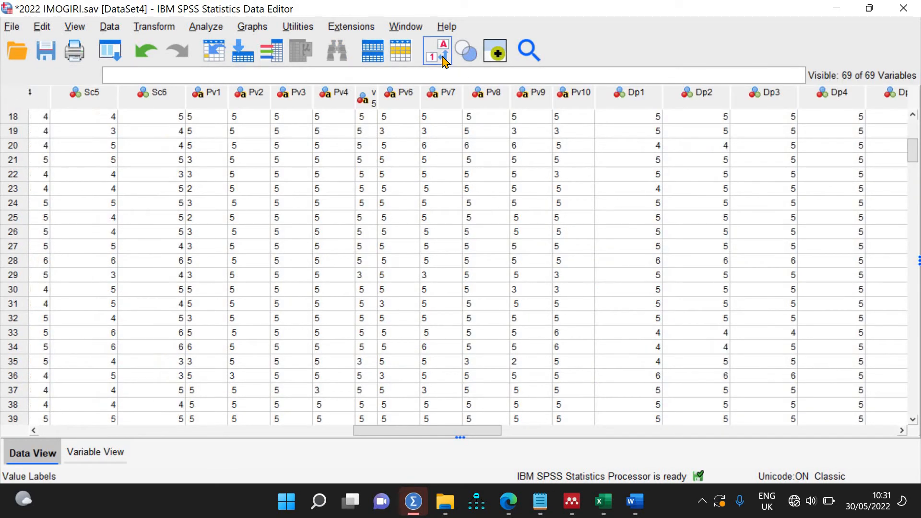
pyautogui.click(442, 57)
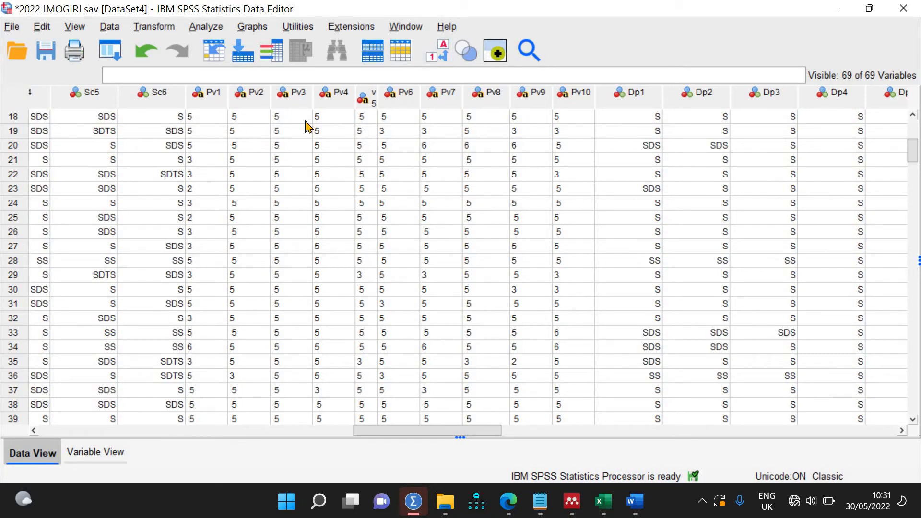
pyautogui.click(444, 52)
pyautogui.click(444, 52)
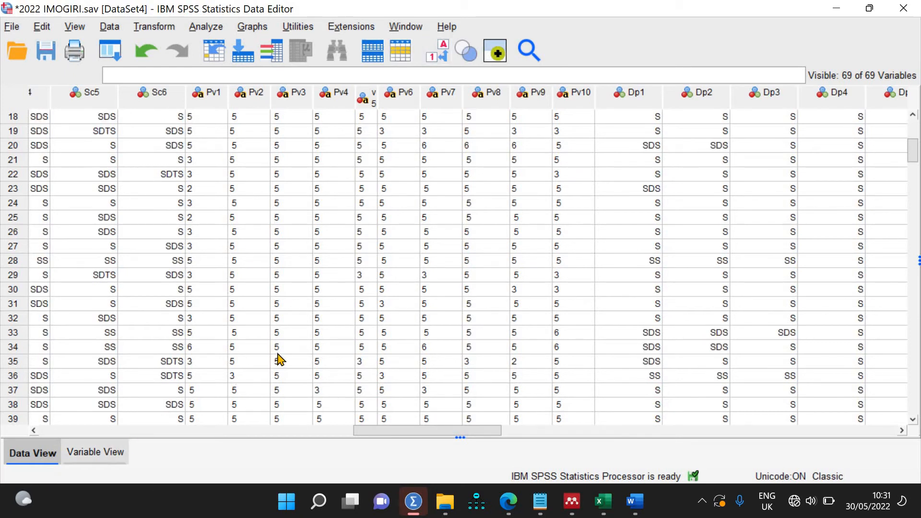
# Step: Widen the Label column in Variable View and save 2022 IMOGIRI.sav
pyautogui.hotkey('ctrl', 't')
pyautogui.scroll(-8, 281, 358)
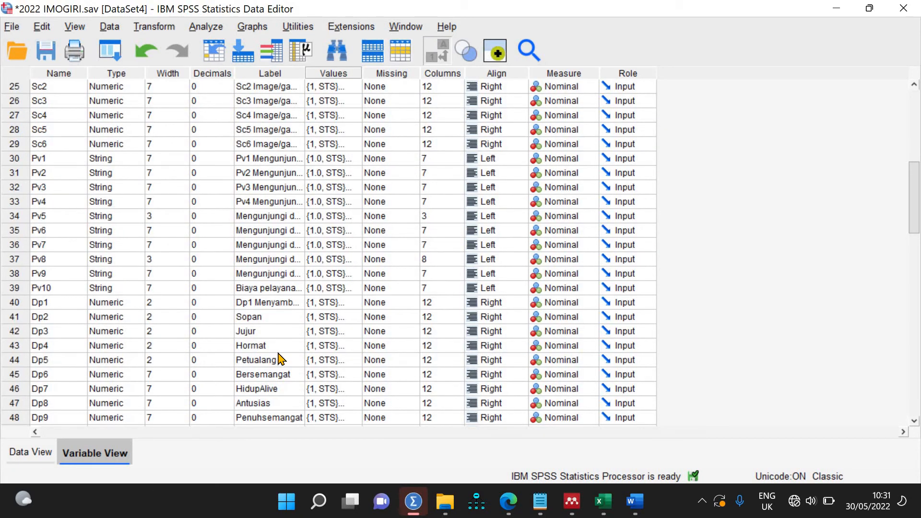
pyautogui.doubleClick(237, 216)
pyautogui.click(297, 212)
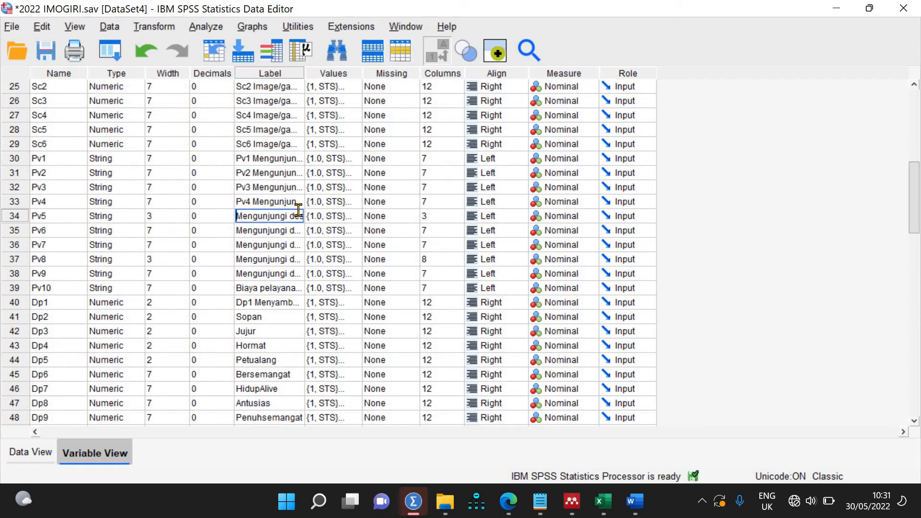
pyautogui.hotkey('ctrl', 'a')
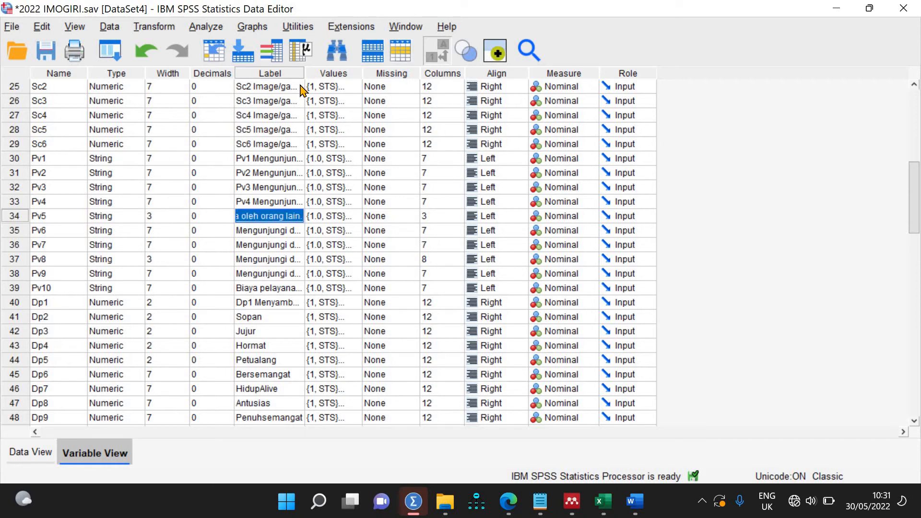
pyautogui.moveTo(304, 74); pyautogui.dragTo(375, 90)
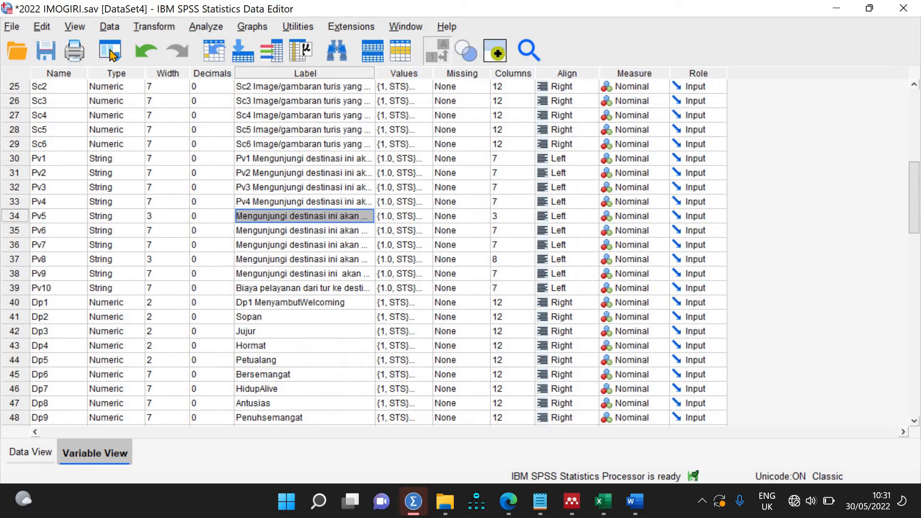
pyautogui.click(44, 56)
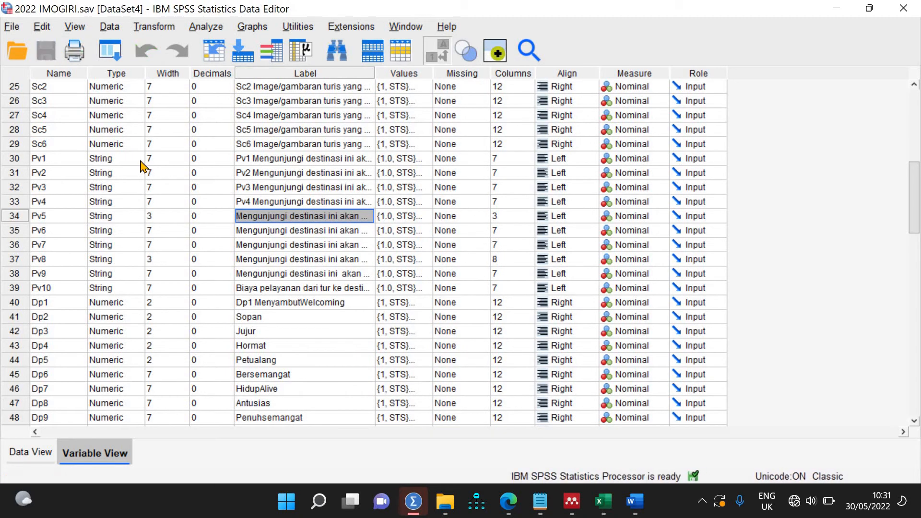
# Step: Change Pv1's type from string to Numeric, accepting the value-label warning
pyautogui.doubleClick(140, 162)
pyautogui.click(329, 149)
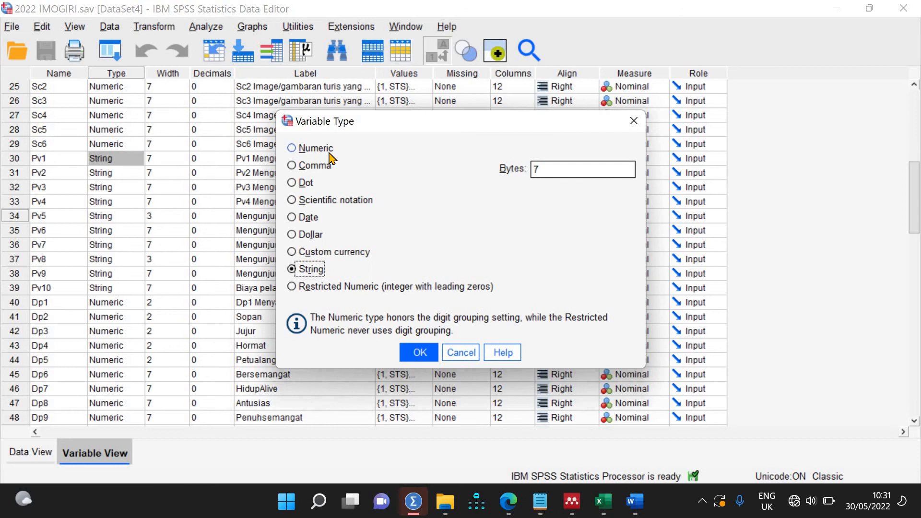
pyautogui.click(420, 353)
pyautogui.click(434, 269)
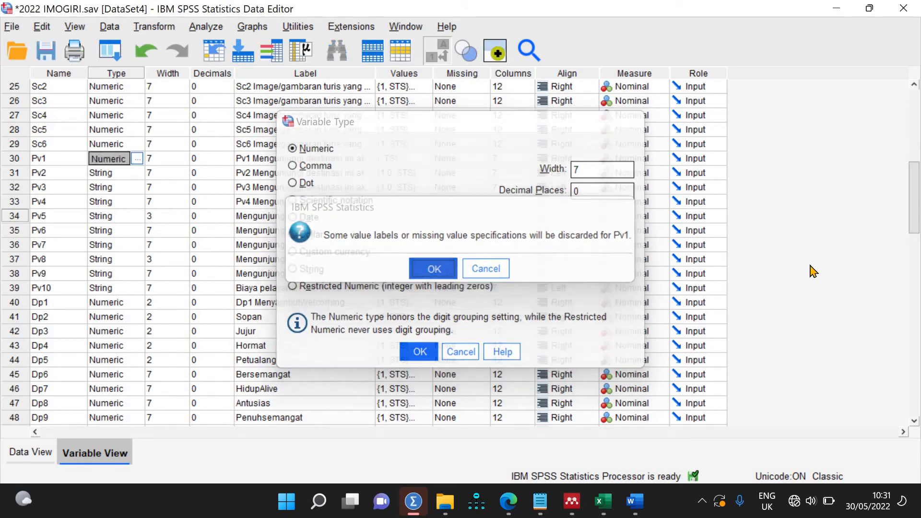
# Step: Paste the Numeric type onto Pv2–Pv10, accept the warnings, and view the data
pyautogui.hotkey('shift', 'Down')
pyautogui.hotkey('shift', 'Down')
pyautogui.hotkey('shift', 'Down')
pyautogui.hotkey('shift', 'Down')
pyautogui.hotkey('shift', 'Down')
pyautogui.hotkey('shift', 'Down')
pyautogui.hotkey('shift', 'Down')
pyautogui.hotkey('shift', 'Down')
pyautogui.hotkey('shift', 'Down')
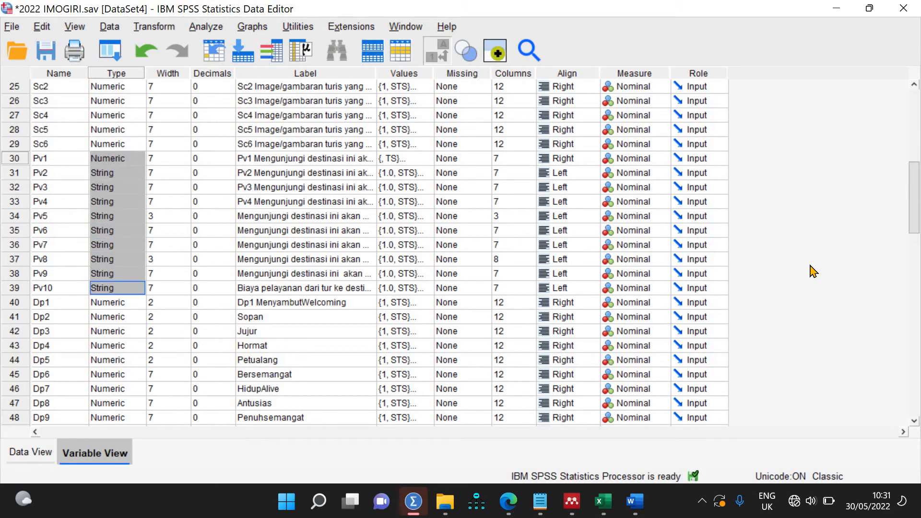
pyautogui.hotkey('ctrl', 'v')
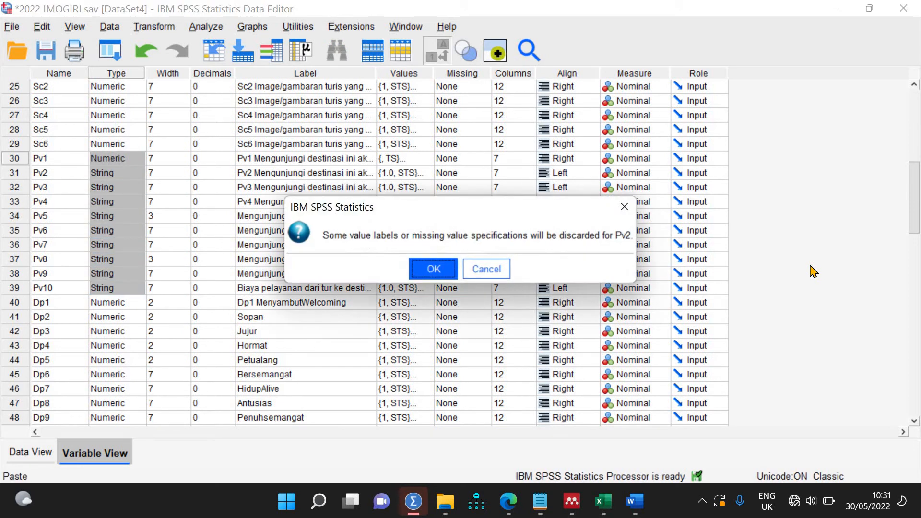
pyautogui.click(431, 269)
pyautogui.click(429, 265)
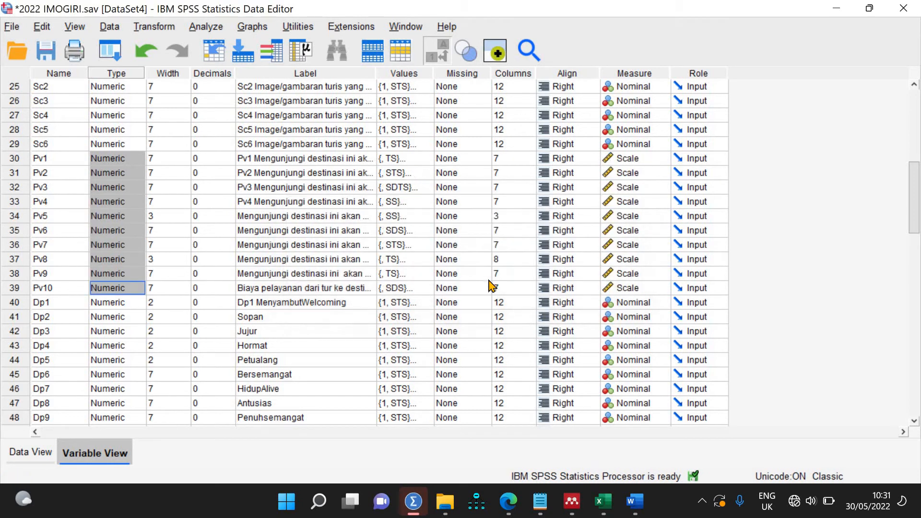
pyautogui.click(33, 450)
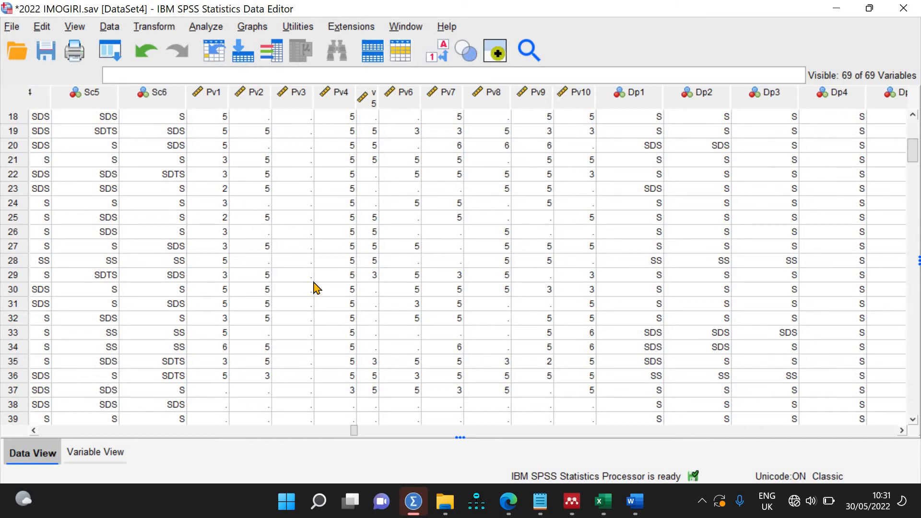
# Step: Undo the Pv type conversion, dismissing the error messages
pyautogui.click(142, 61)
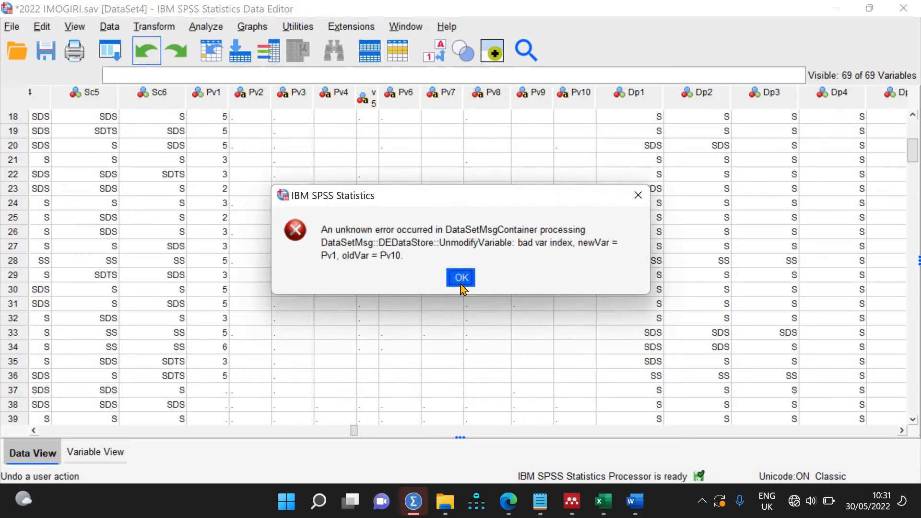
pyautogui.click(460, 277)
pyautogui.click(96, 452)
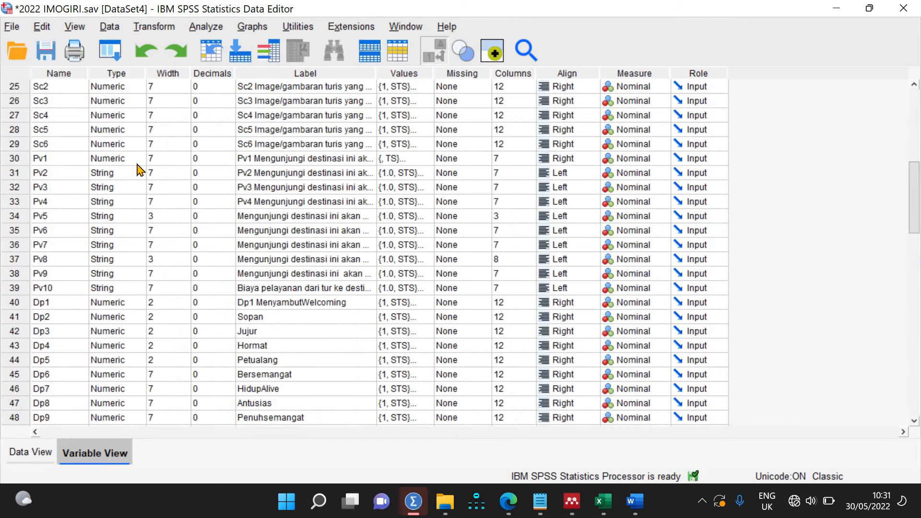
pyautogui.click(140, 59)
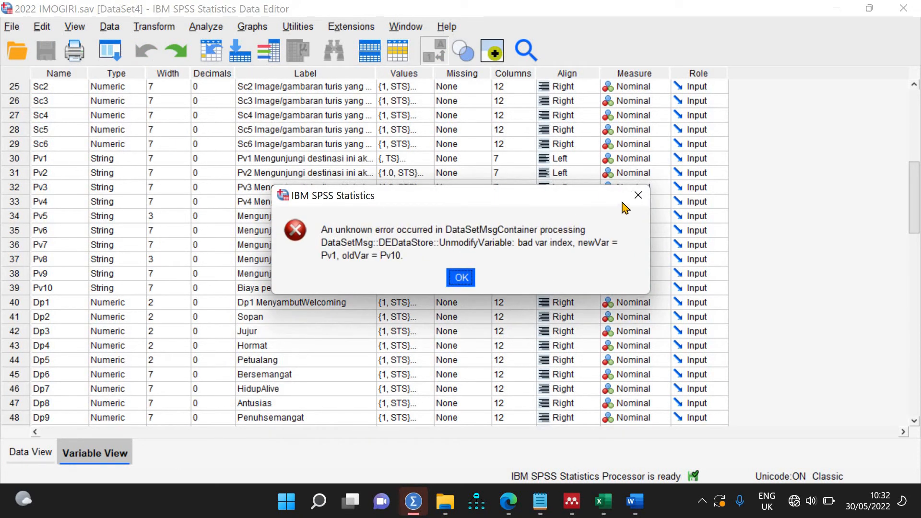
pyautogui.click(637, 201)
# Step: Scroll Data View back to row 1 and close the dataset window
pyautogui.click(43, 458)
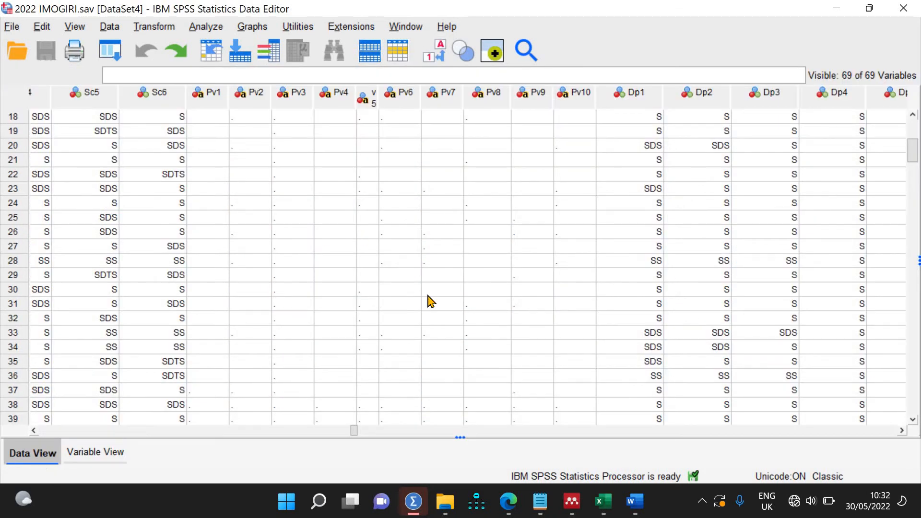
pyautogui.scroll(6, 427, 296)
pyautogui.click(898, 10)
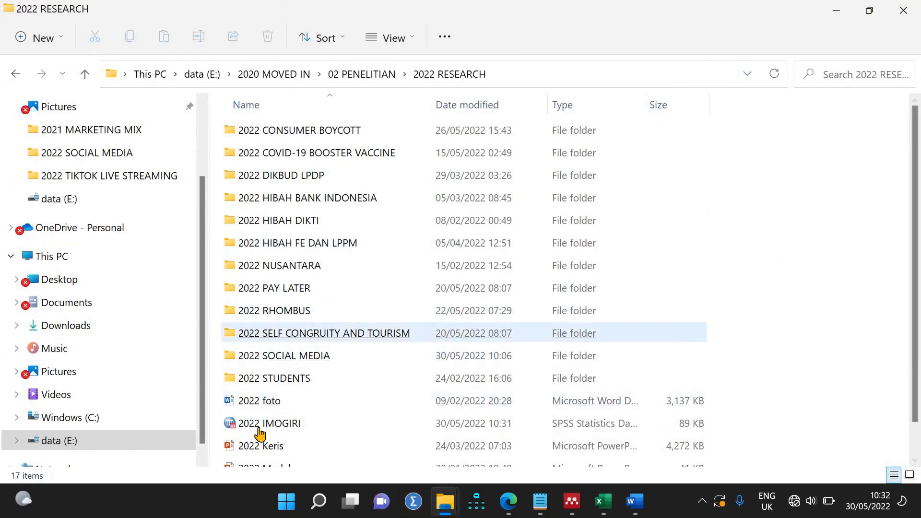
# Step: Start SPSS Statistics and open 2022 IMOGIRI from the 2022 RESEARCH folder
pyautogui.click(267, 433)
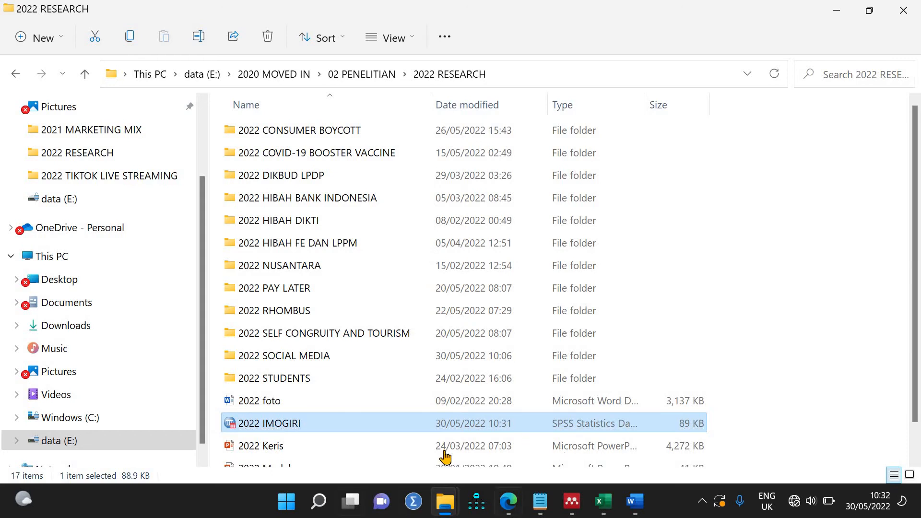
pyautogui.click(606, 384)
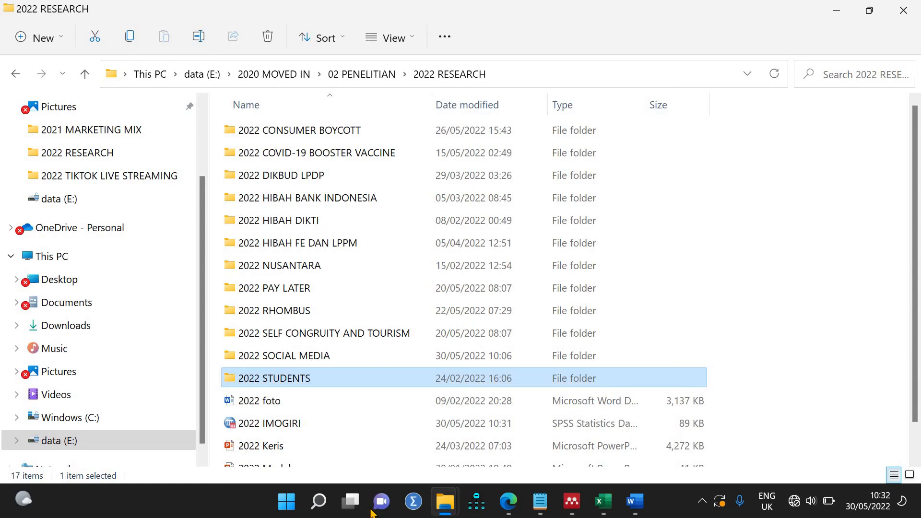
pyautogui.click(412, 502)
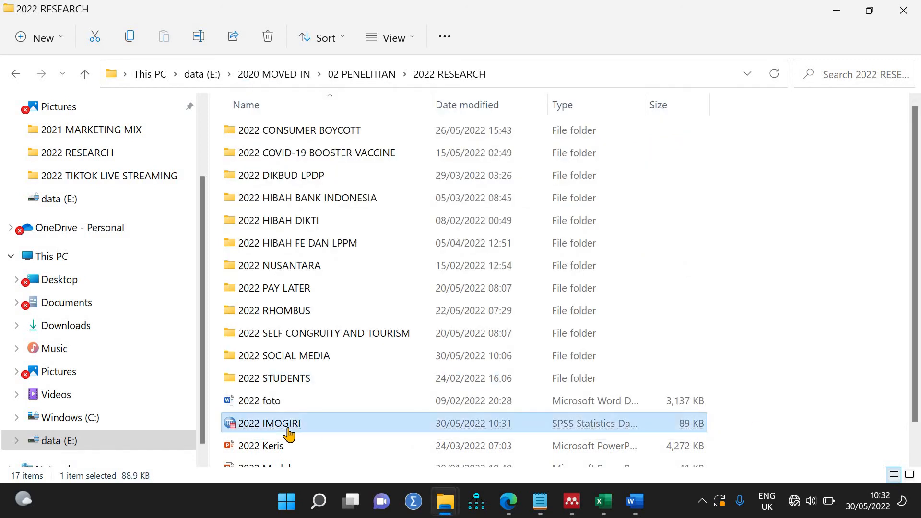
pyautogui.doubleClick(288, 430)
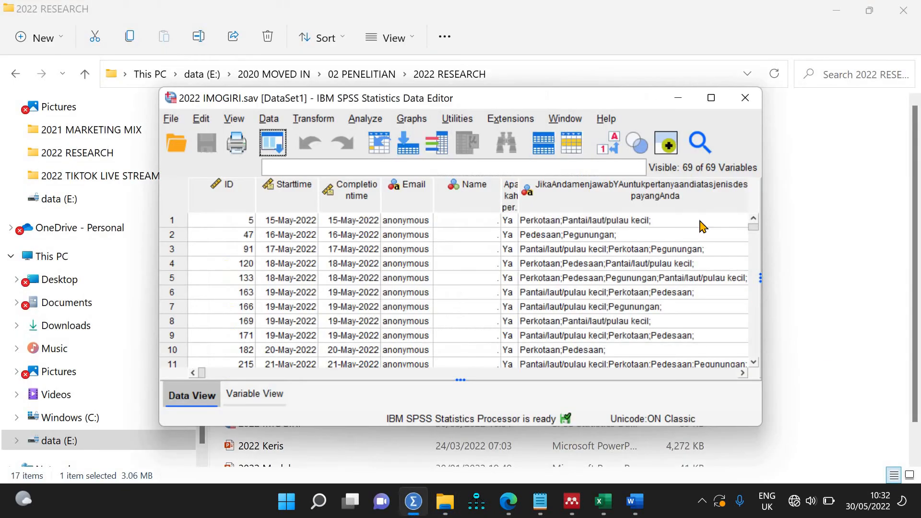
# Step: Maximize the Data Editor, glance at Variable View, and scroll Data View to the Sc and Pv columns
pyautogui.click(711, 99)
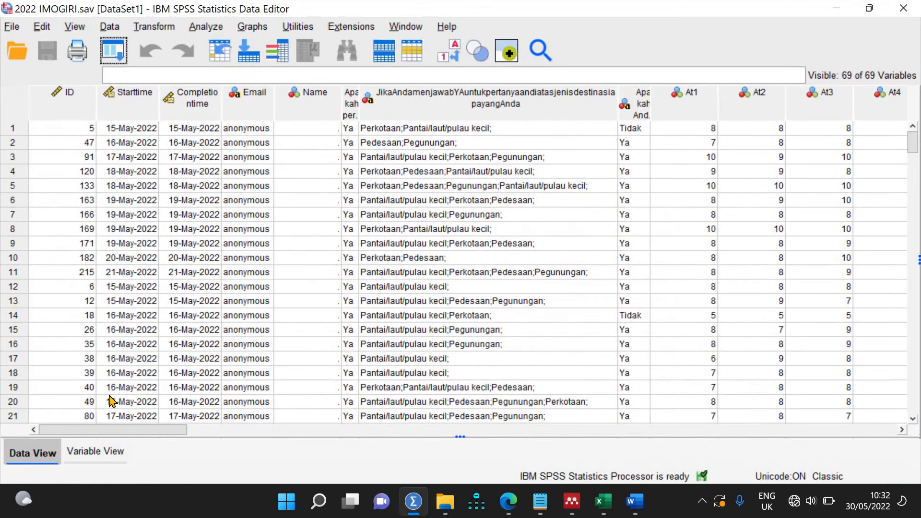
pyautogui.click(90, 456)
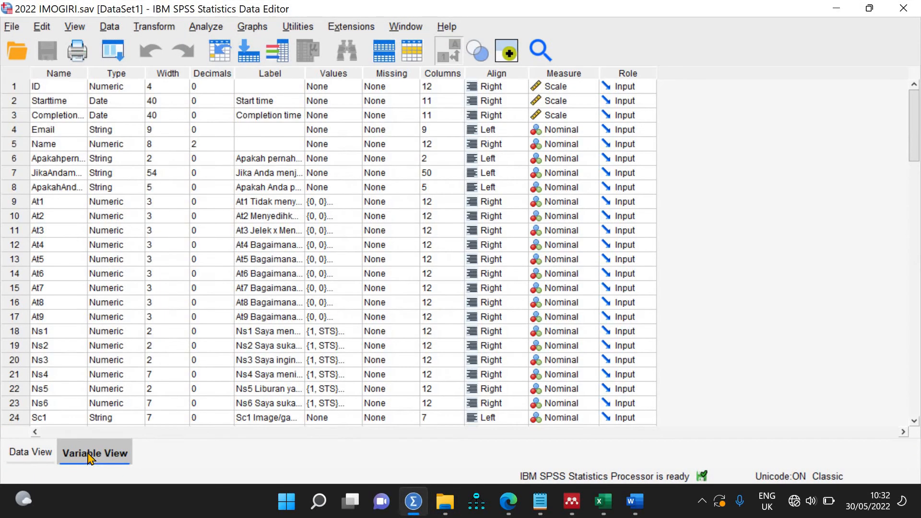
pyautogui.click(30, 455)
pyautogui.moveTo(138, 434); pyautogui.dragTo(383, 438)
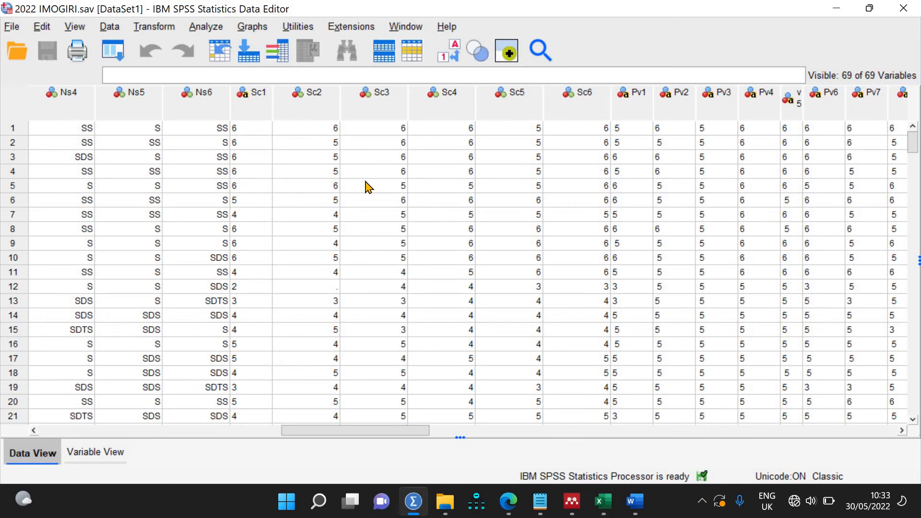
pyautogui.moveTo(368, 435); pyautogui.dragTo(438, 430)
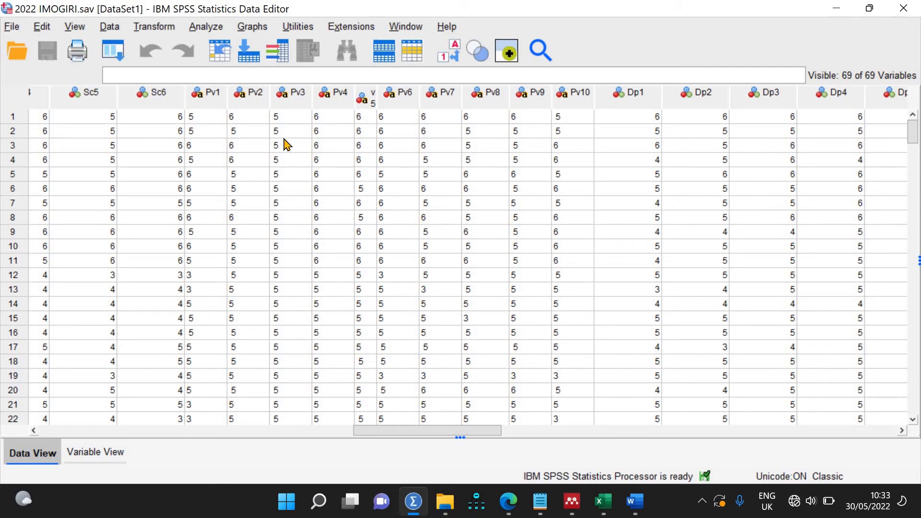
# Step: Sort the cases ascending by Pv1 and check the first Pv1 values
pyautogui.click(211, 96)
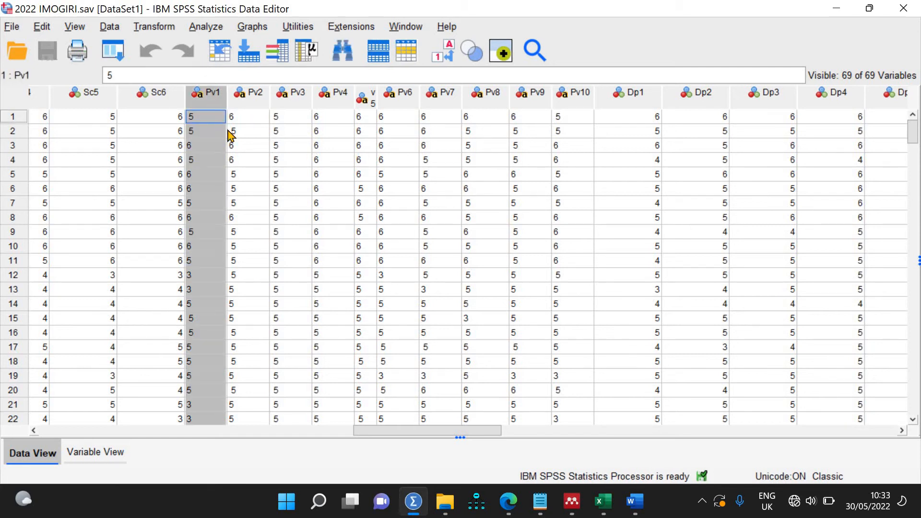
pyautogui.rightClick(211, 96)
pyautogui.click(258, 299)
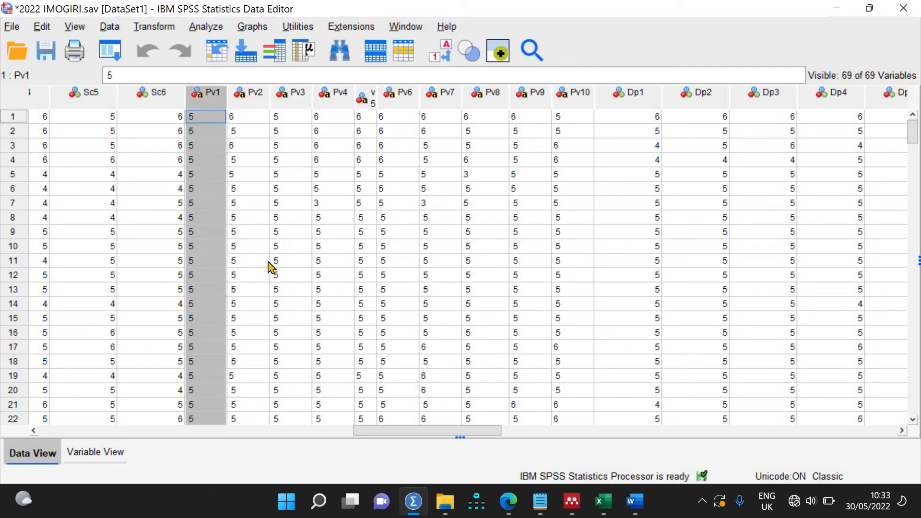
pyautogui.click(218, 143)
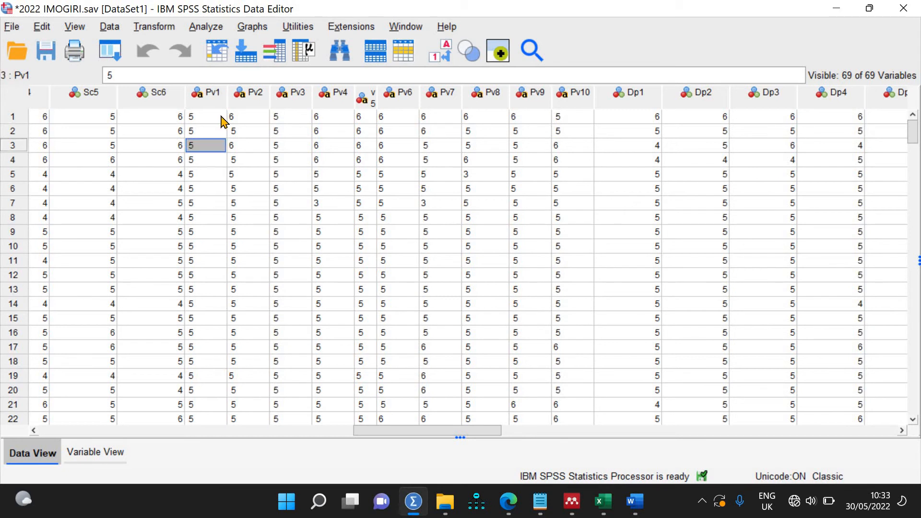
pyautogui.click(218, 117)
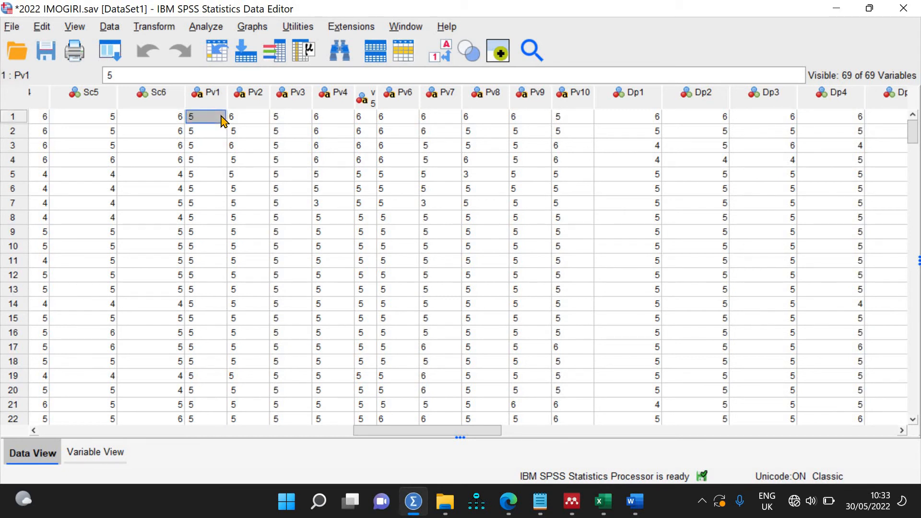
# Step: Replace every 5 with 5 throughout the Pv1 column
pyautogui.hotkey('ctrl', 'f')
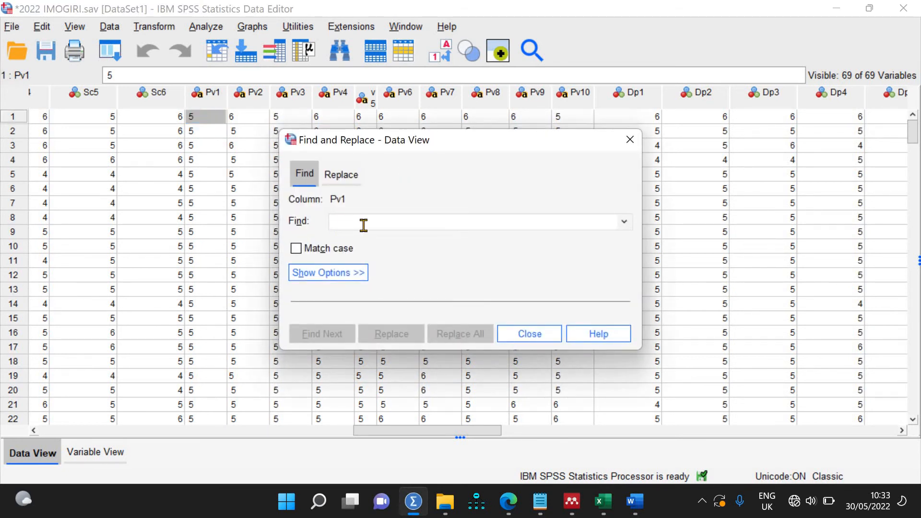
pyautogui.write('5')
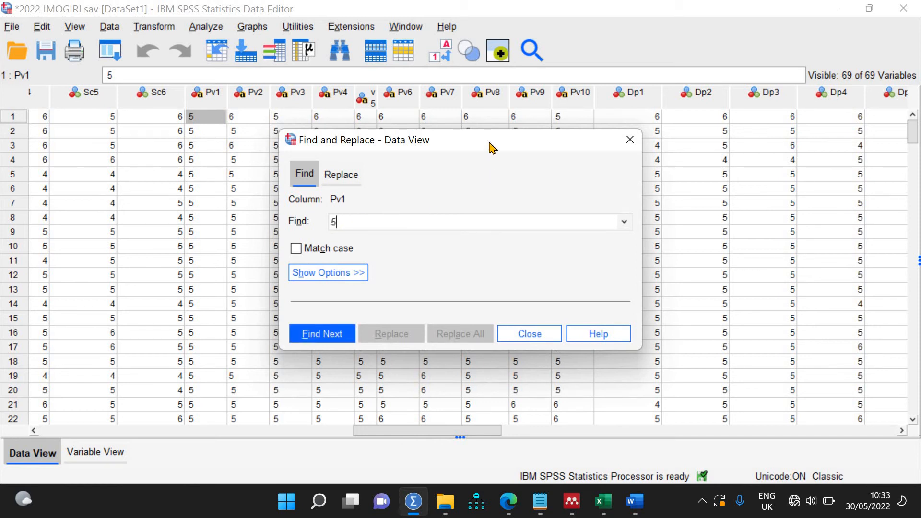
pyautogui.moveTo(490, 145); pyautogui.dragTo(752, 120)
pyautogui.click(603, 151)
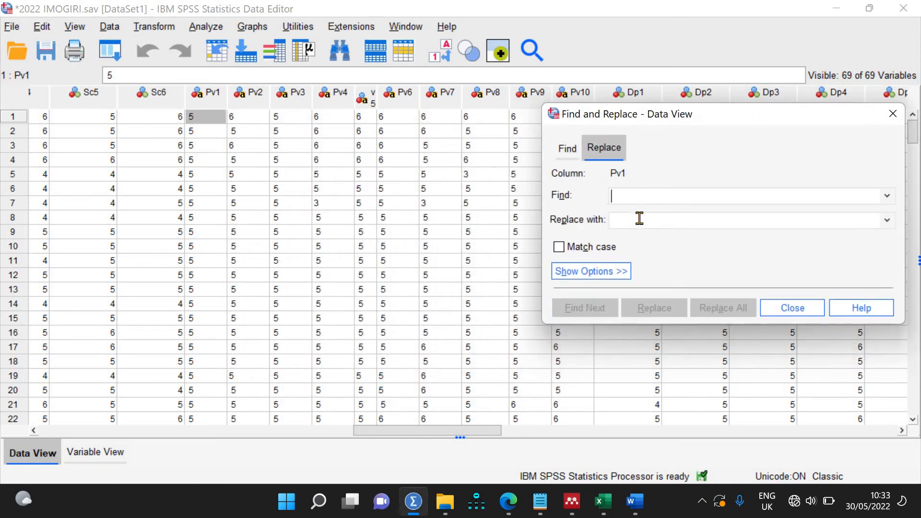
pyautogui.write('5')
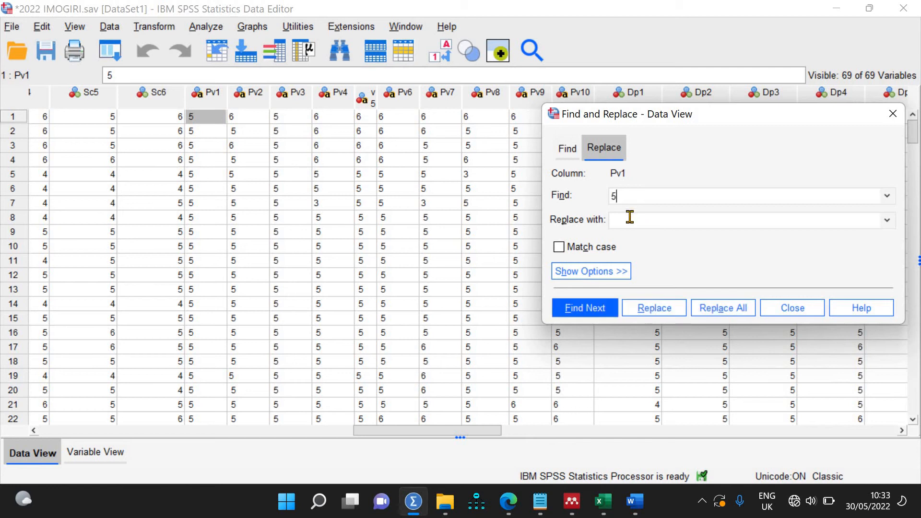
pyautogui.click(628, 218)
pyautogui.write('5')
pyautogui.click(215, 97)
pyautogui.click(718, 309)
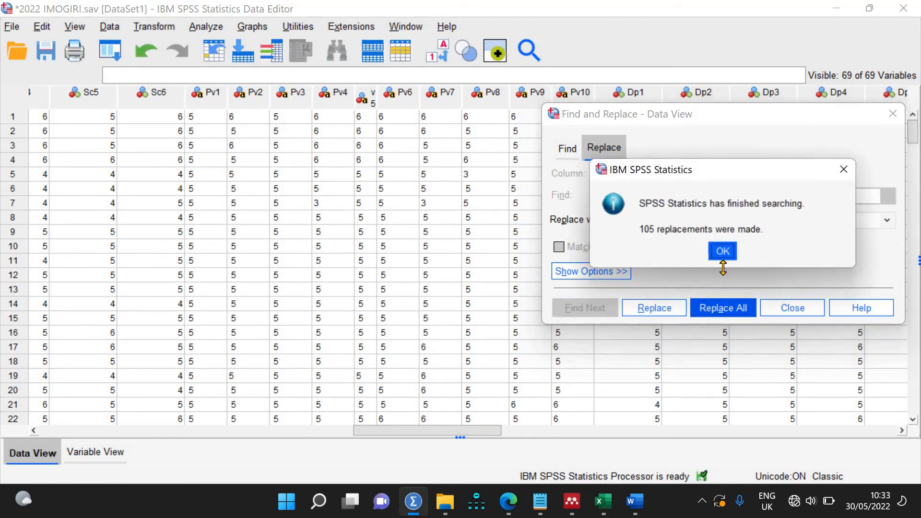
pyautogui.click(720, 249)
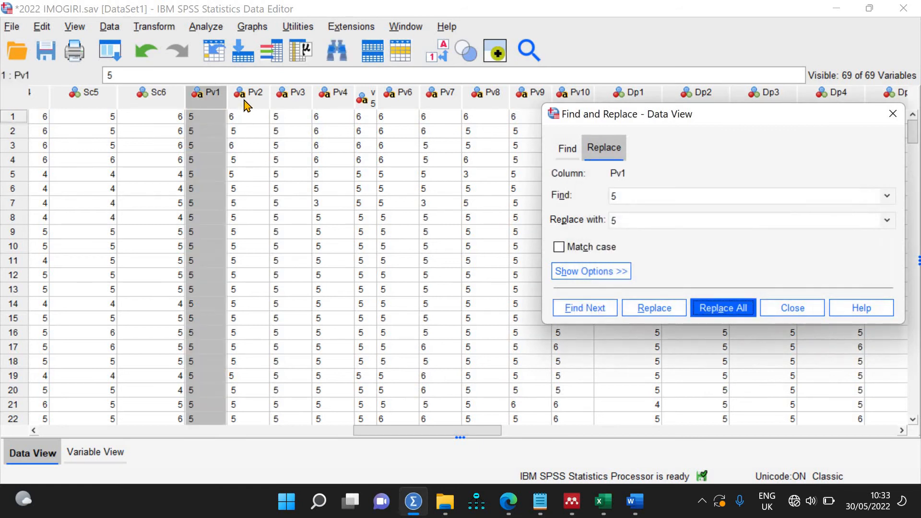
# Step: Repeat the 5-to-5 Replace All on Pv2 (164 replacements) and Pv3 (172 replacements)
pyautogui.click(245, 103)
pyautogui.click(719, 307)
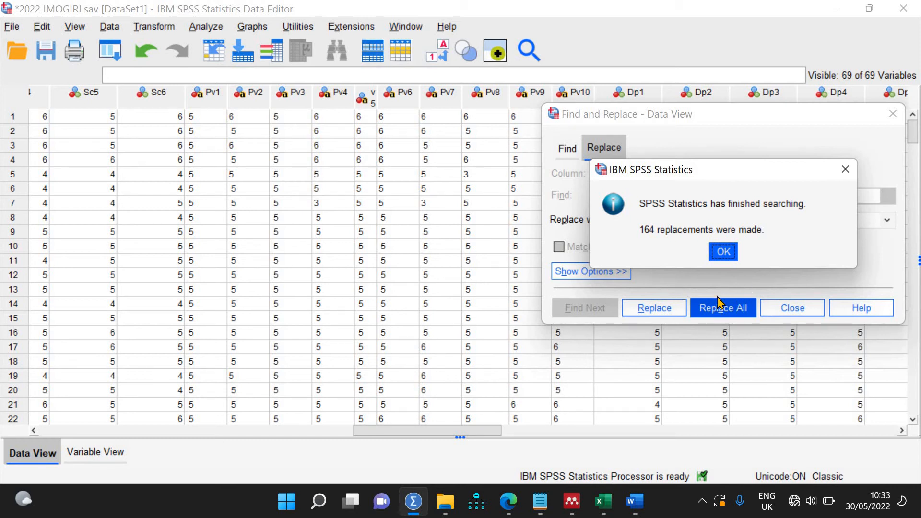
pyautogui.click(723, 251)
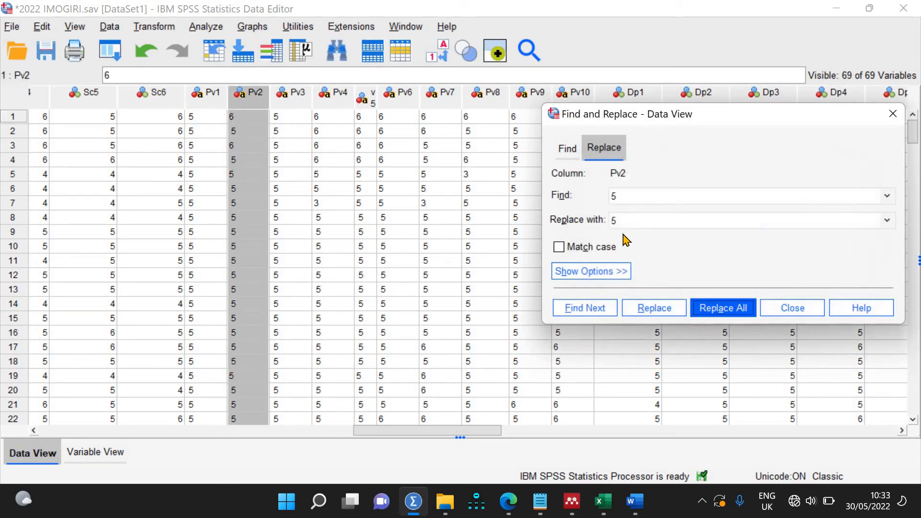
pyautogui.click(705, 308)
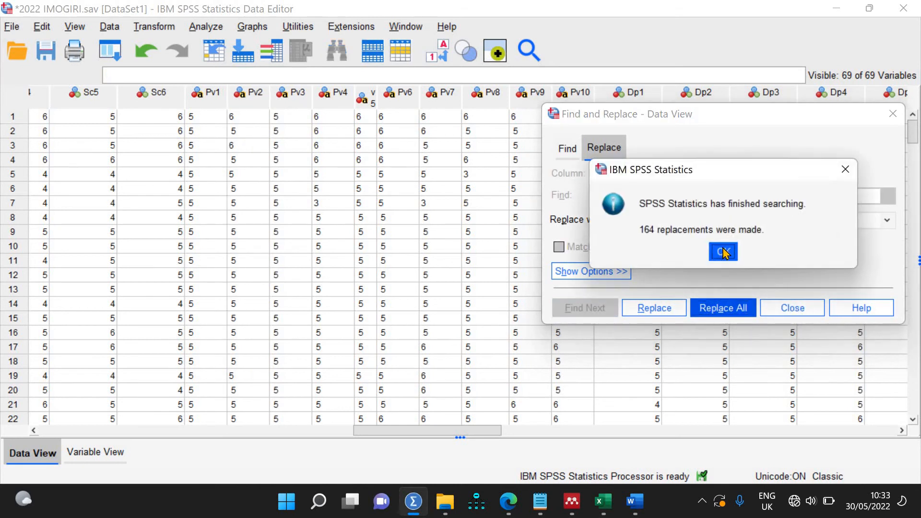
pyautogui.click(723, 251)
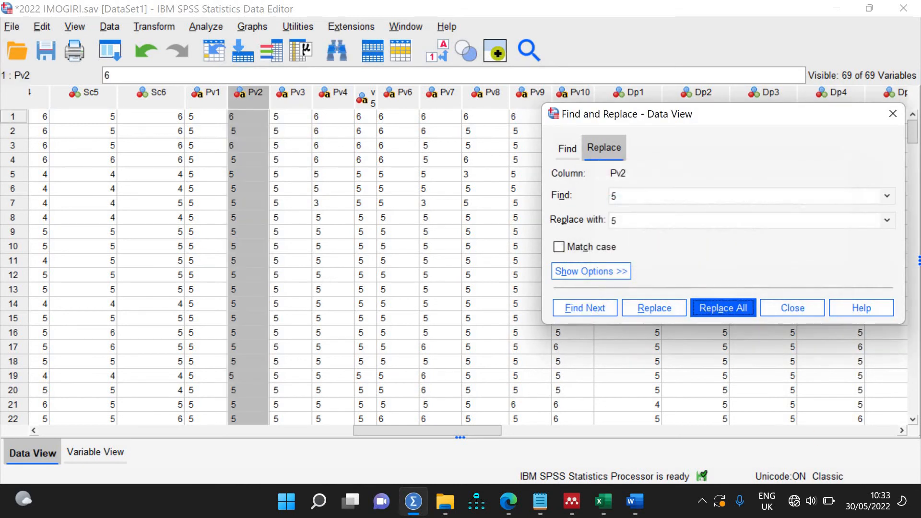
pyautogui.click(290, 104)
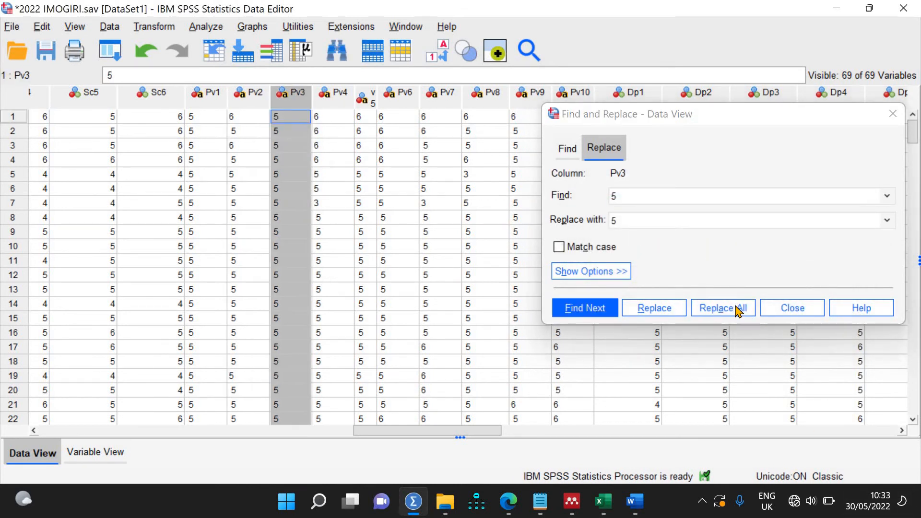
pyautogui.click(734, 308)
pyautogui.click(722, 254)
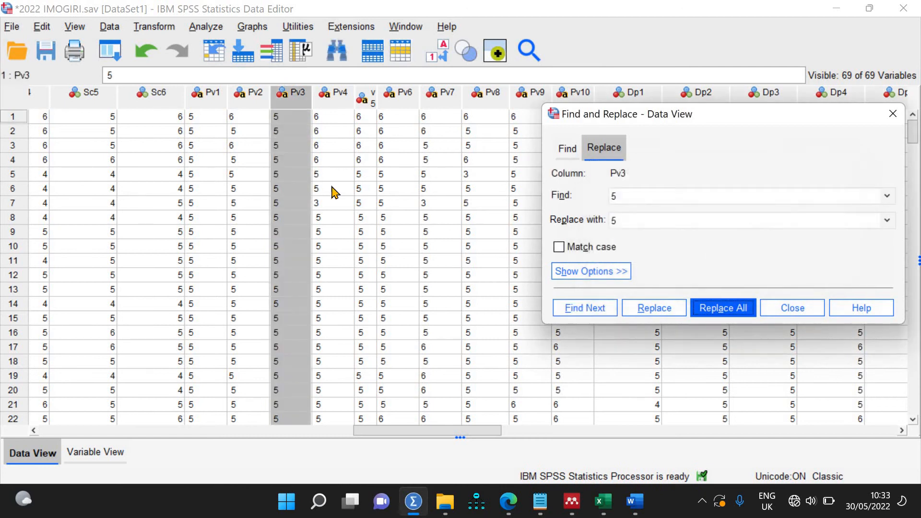
pyautogui.click(231, 130)
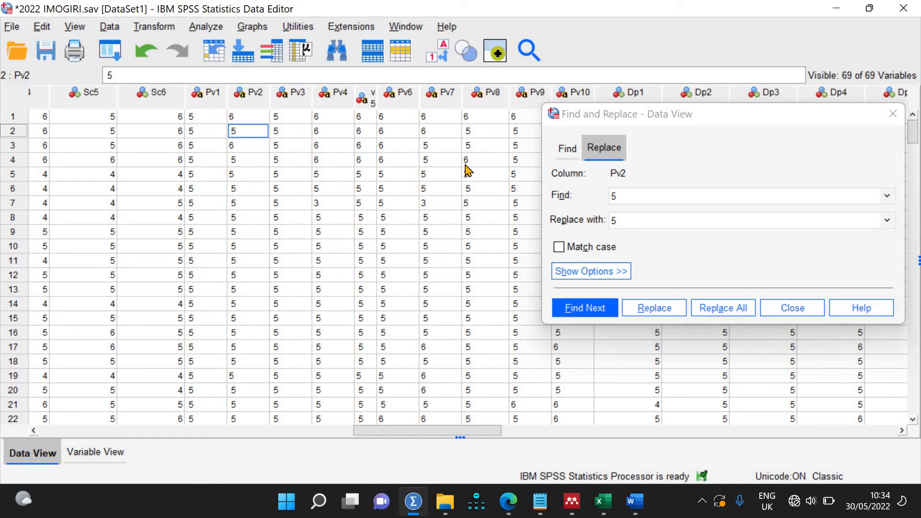
# Step: Sort the cases ascending by Pv2 and inspect its first values
pyautogui.click(246, 100)
pyautogui.rightClick(246, 101)
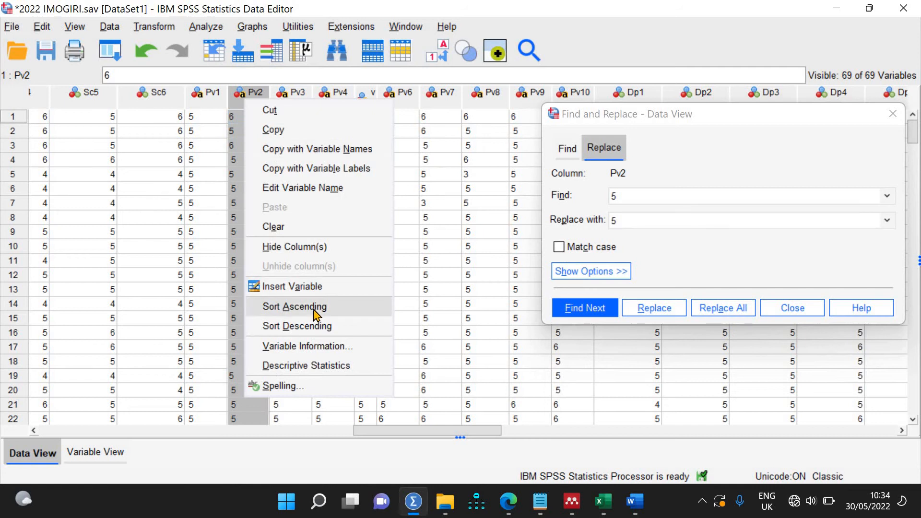
pyautogui.click(313, 309)
pyautogui.click(232, 118)
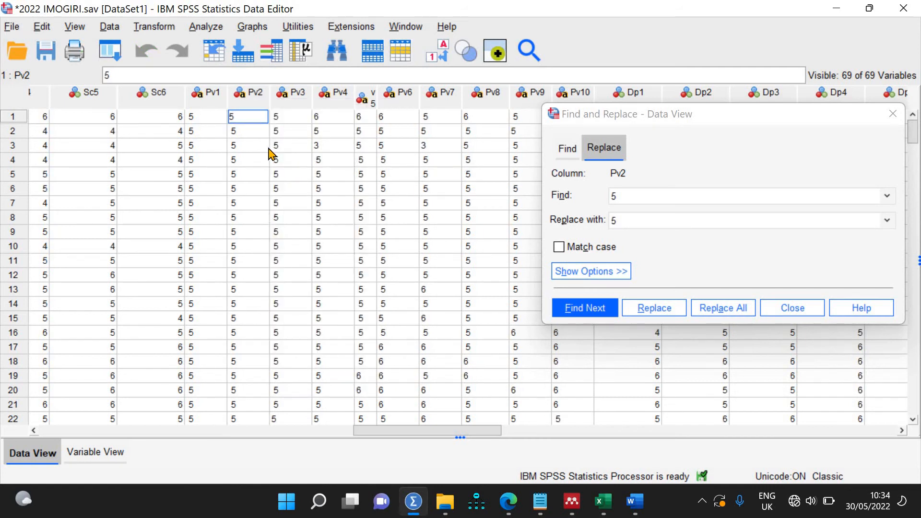
pyautogui.doubleClick(233, 132)
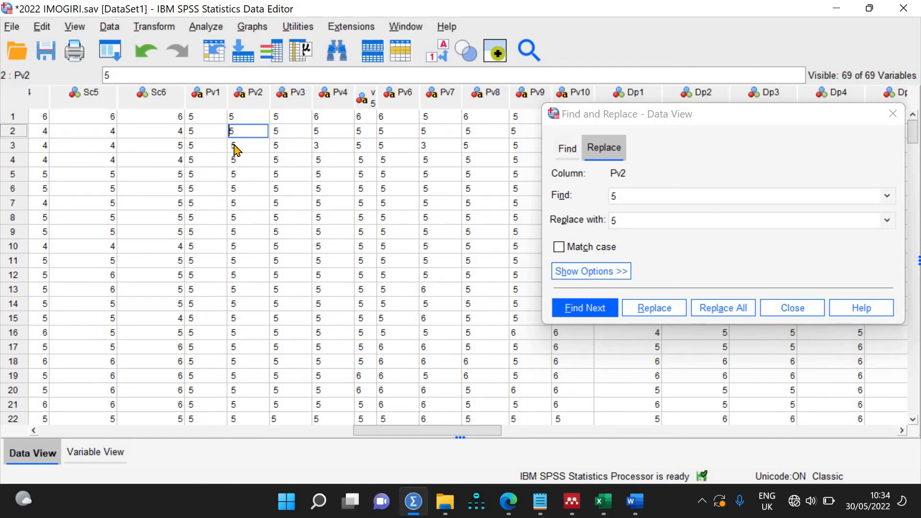
# Step: Set the search value to 5 and replace all 5s with 5 in Pv2 (164 replacements)
pyautogui.click(627, 194)
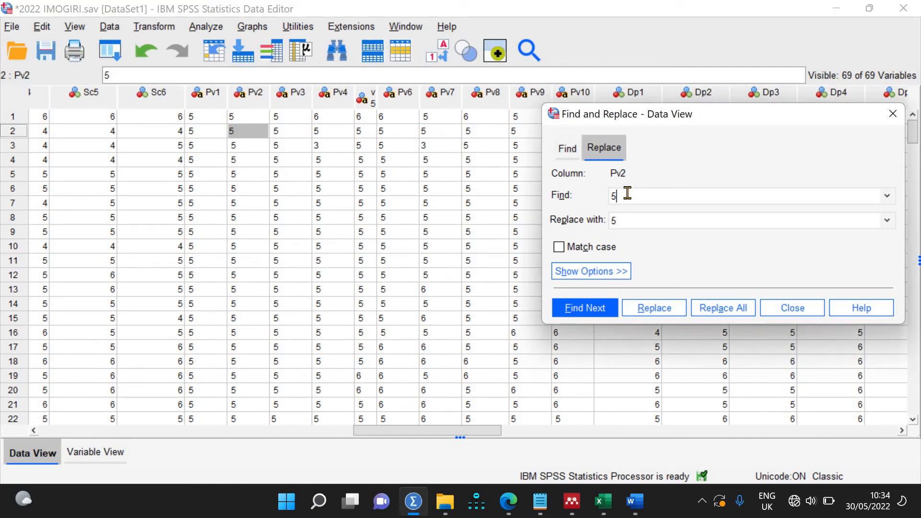
pyautogui.press('BackSpace')
pyautogui.write('5')
pyautogui.click(259, 99)
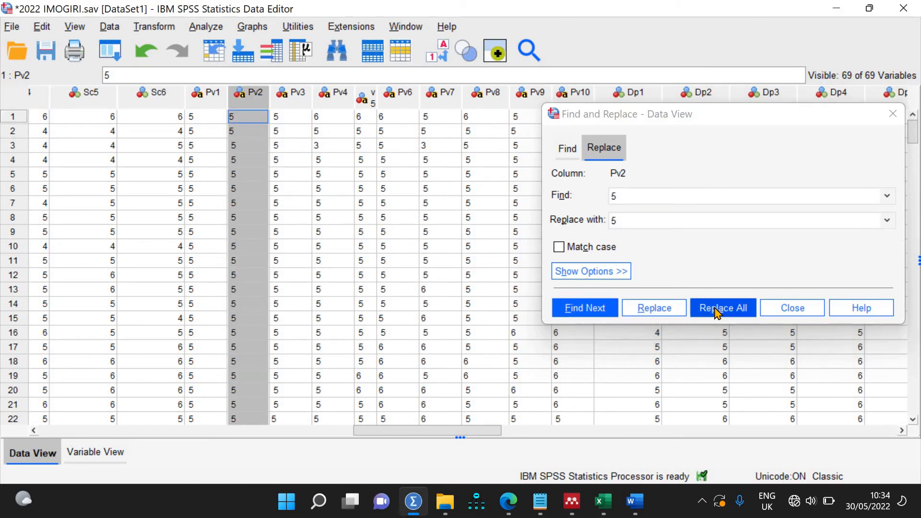
pyautogui.click(716, 307)
pyautogui.click(713, 245)
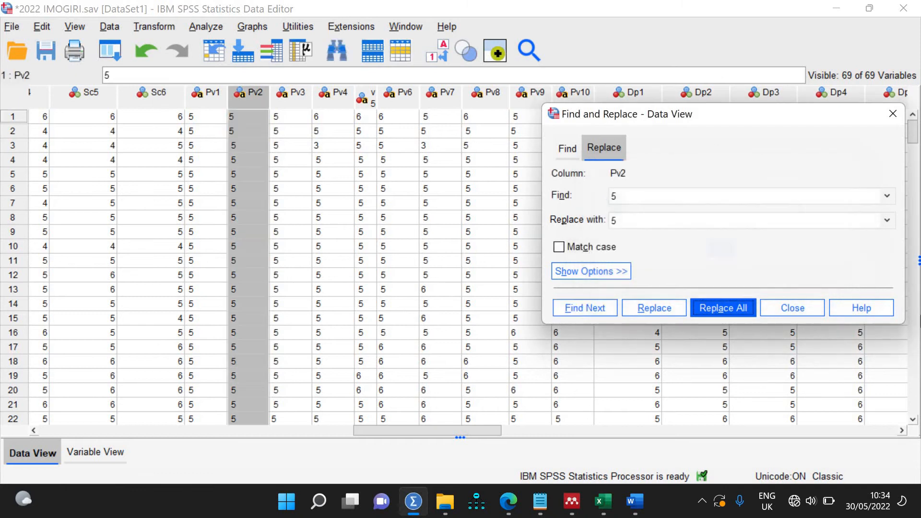
# Step: Check the Pv2 values in rows 3 through 6
pyautogui.click(232, 148)
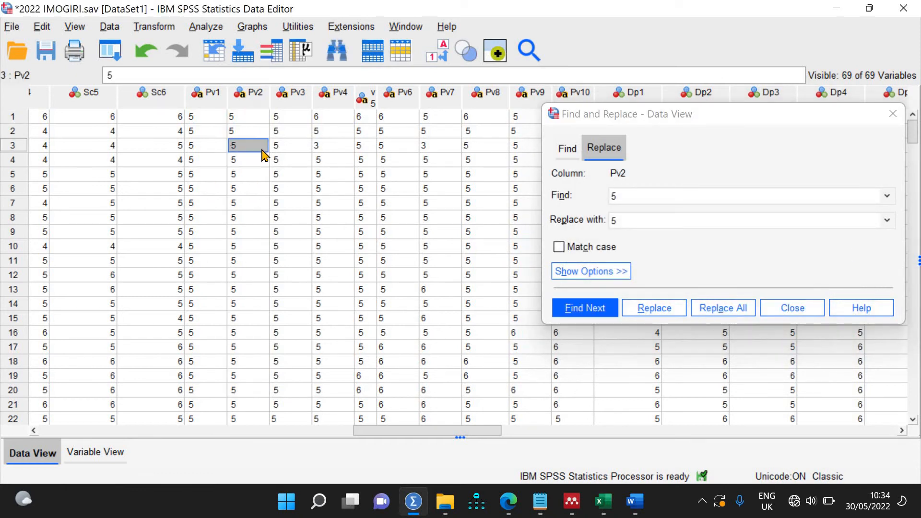
pyautogui.click(232, 147)
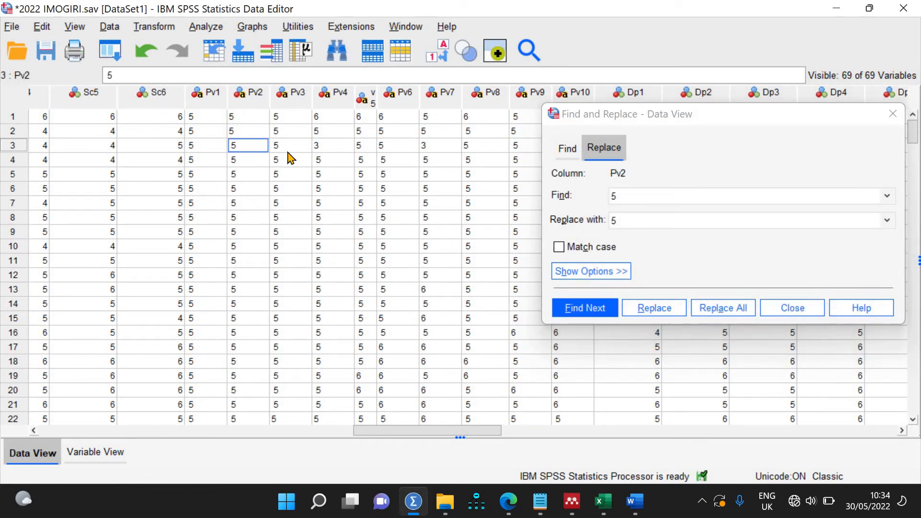
pyautogui.click(232, 160)
pyautogui.click(231, 172)
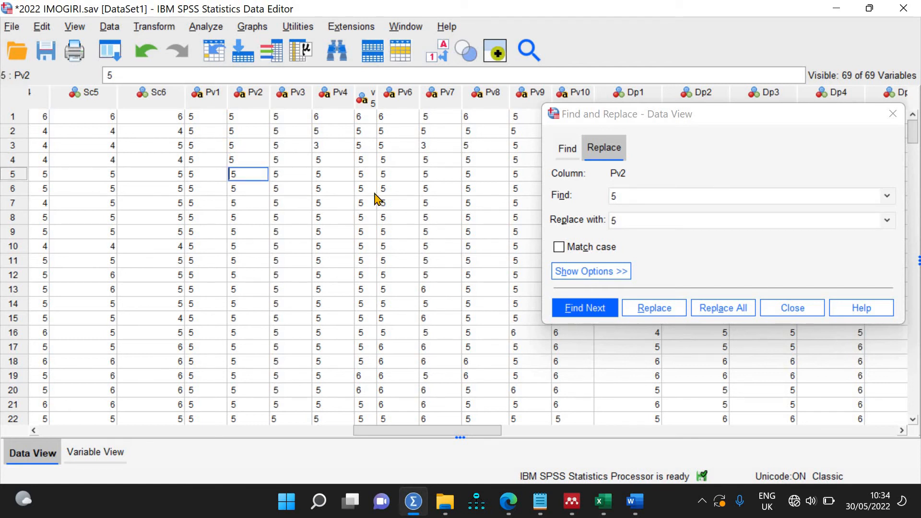
pyautogui.click(232, 188)
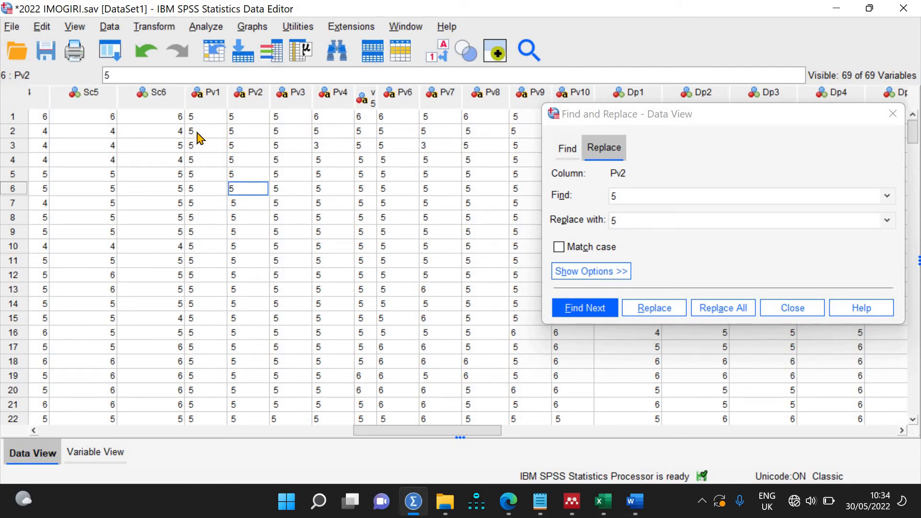
# Step: Select columns Sc5 through Pv8, then inspect Pv2 rows 7–9 and Pv7, Pv8, Pv9 values
pyautogui.click(249, 98)
pyautogui.moveTo(89, 95); pyautogui.dragTo(472, 94)
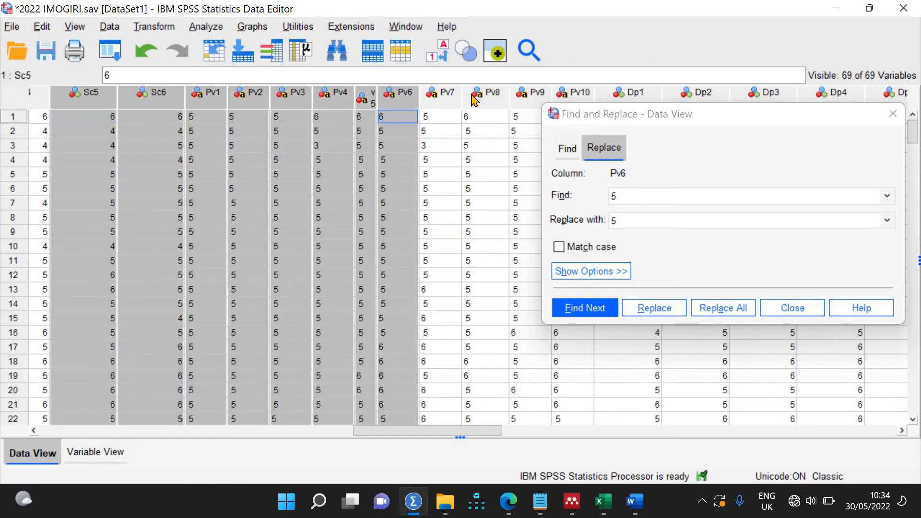
pyautogui.rightClick(339, 94)
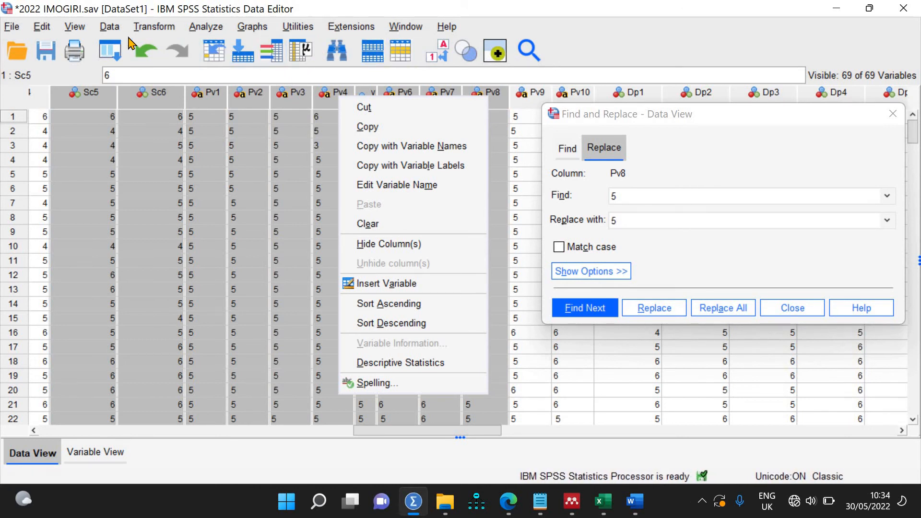
pyautogui.click(259, 217)
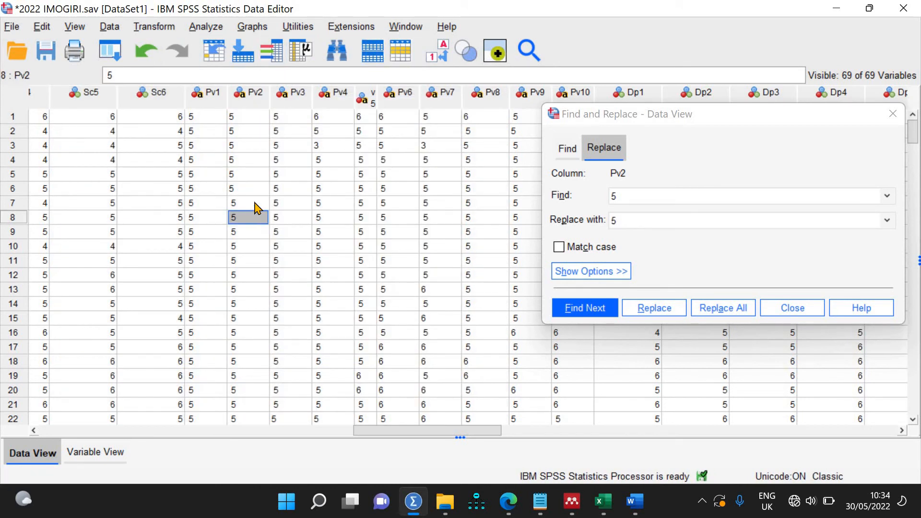
pyautogui.doubleClick(254, 201)
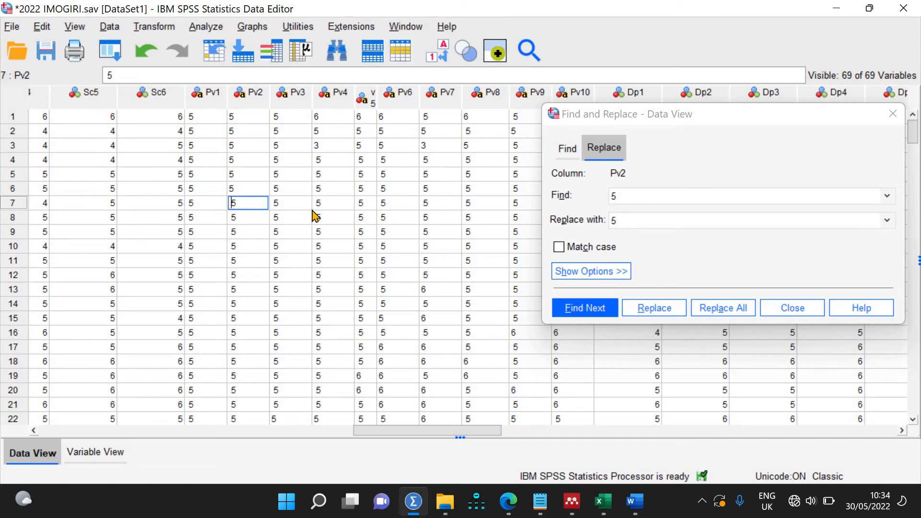
pyautogui.doubleClick(234, 222)
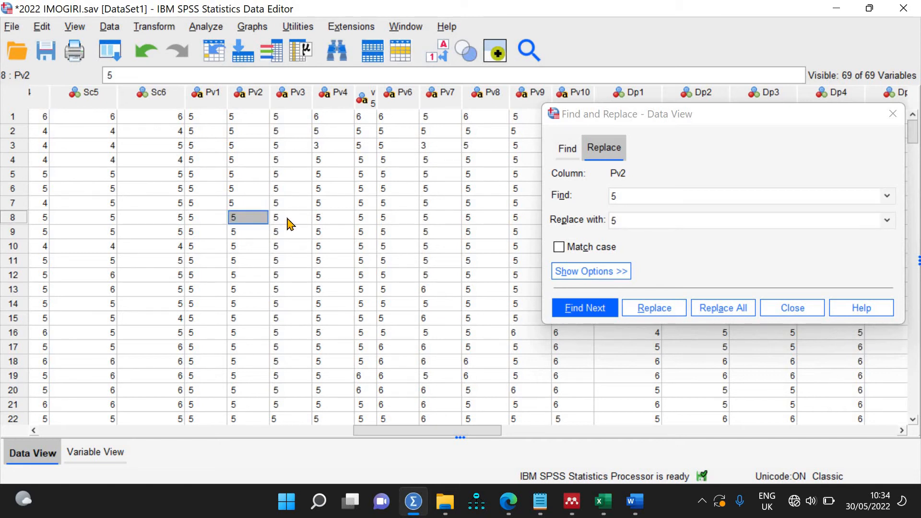
pyautogui.click(233, 234)
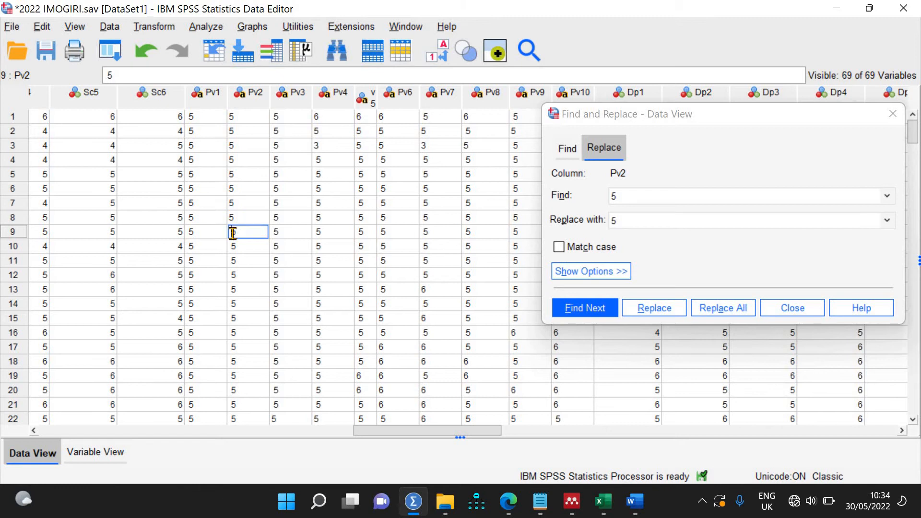
pyautogui.click(423, 116)
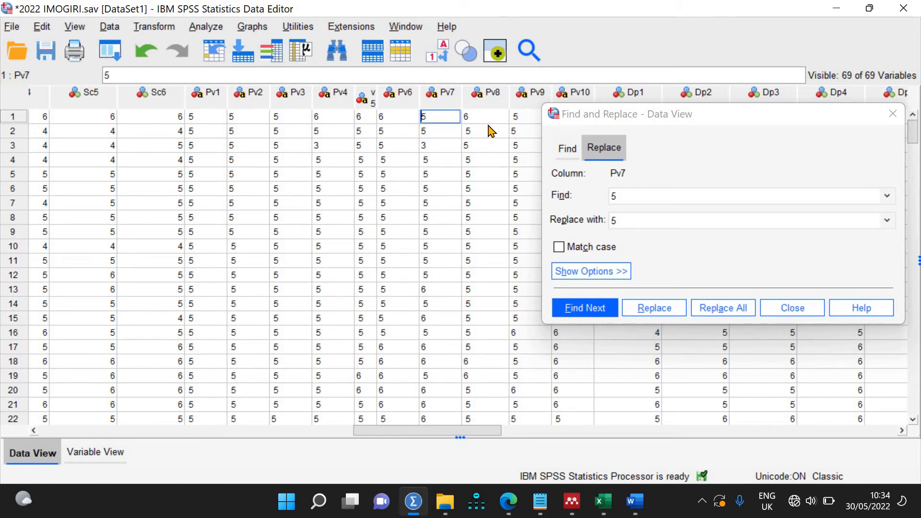
pyautogui.click(473, 133)
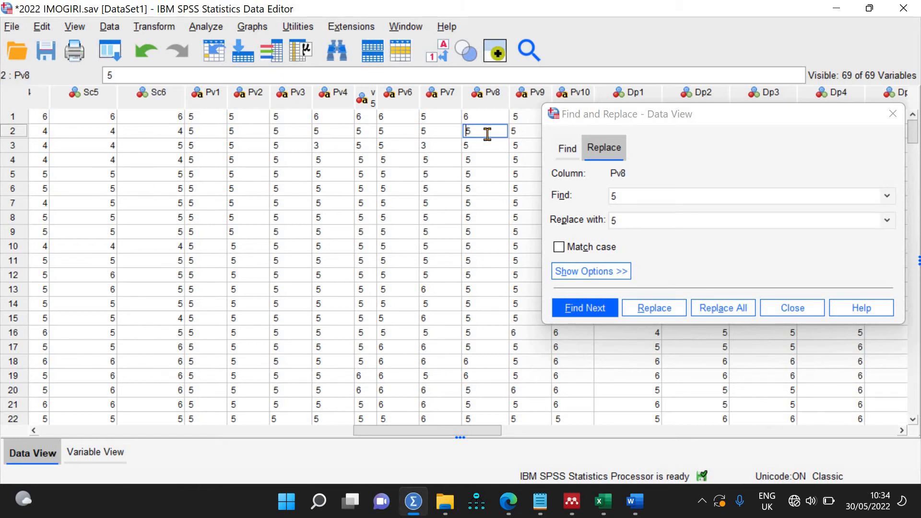
pyautogui.click(514, 114)
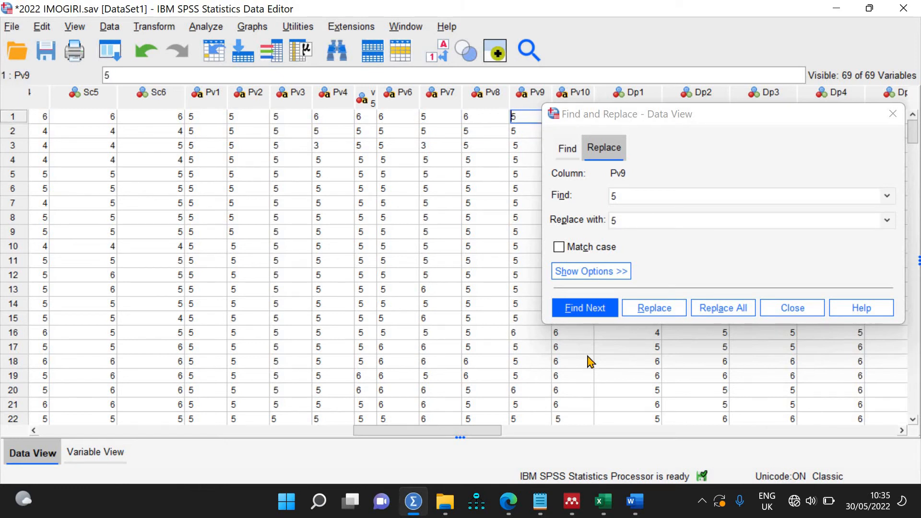
# Step: Switch to the TikTok live-streaming survey workbook in Excel and scroll its empty Sheet2
pyautogui.click(602, 499)
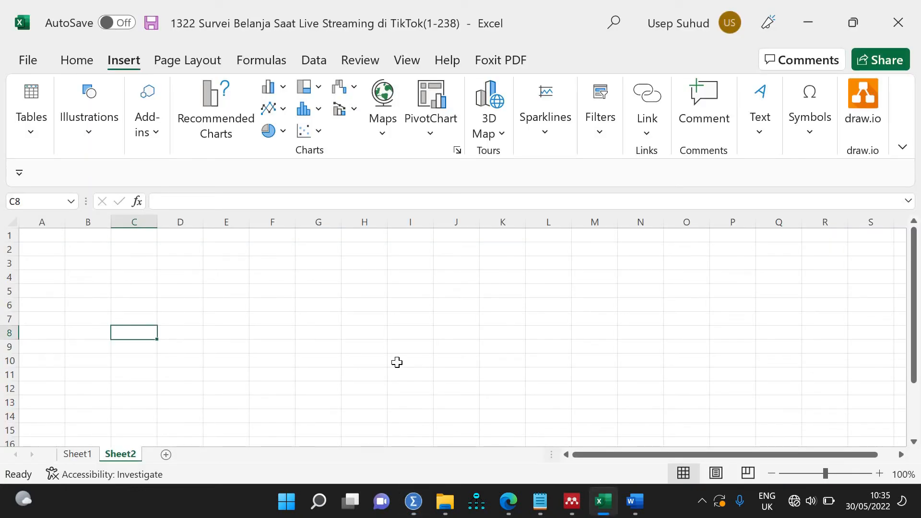
pyautogui.scroll(-5, 397, 362)
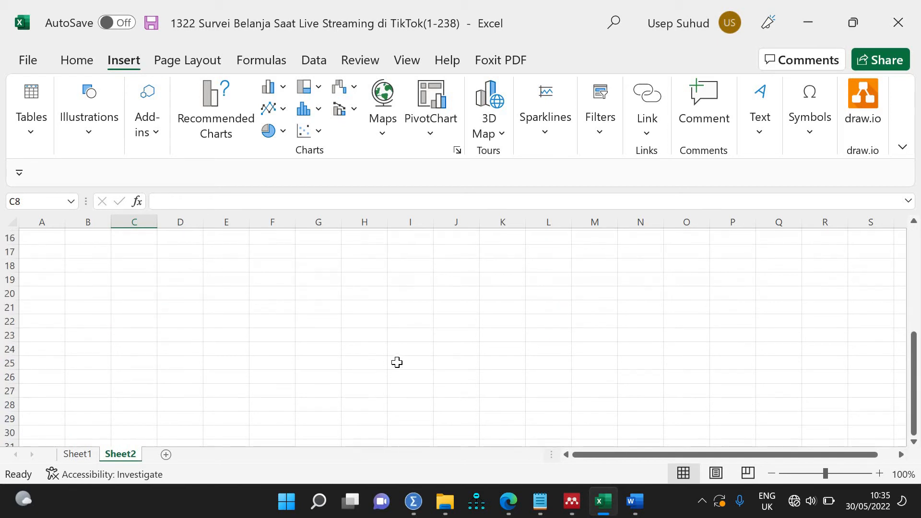
pyautogui.scroll(5, 396, 362)
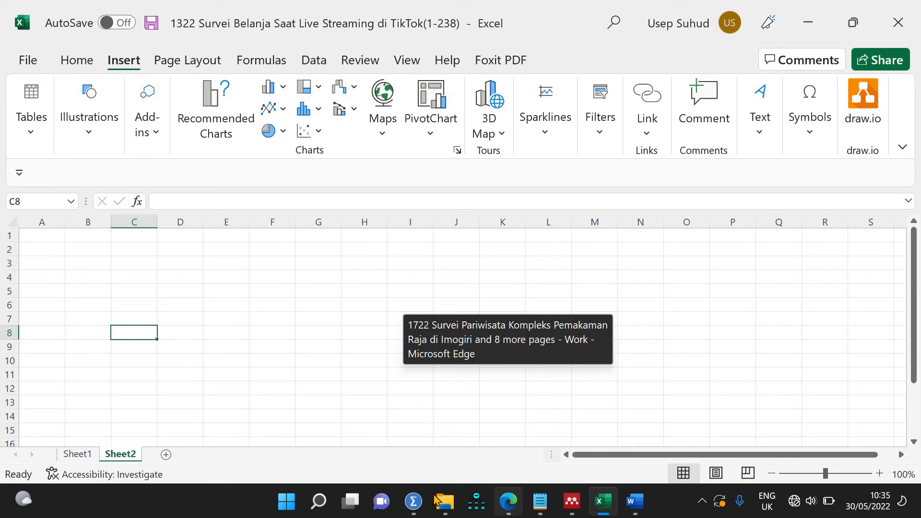
# Step: Back in SPSS, sort the cases by Pv10 descending
pyautogui.click(413, 501)
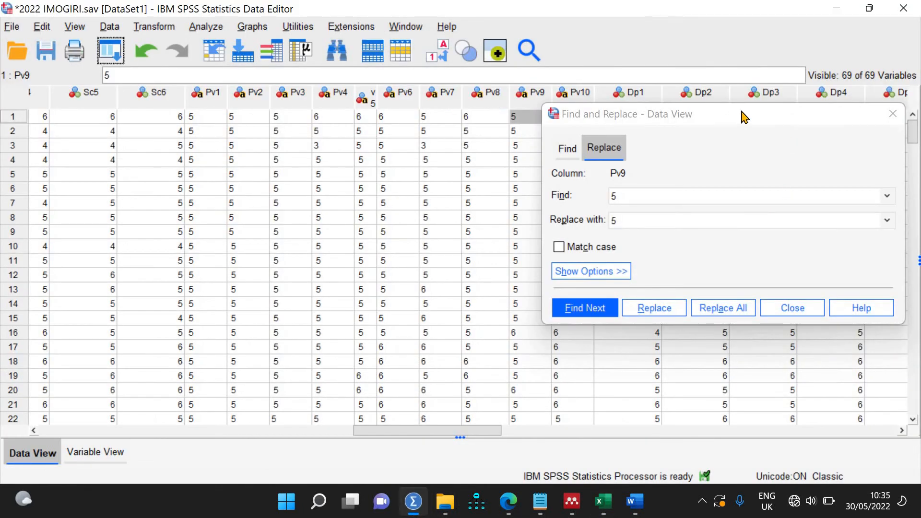
pyautogui.moveTo(739, 118); pyautogui.dragTo(827, 141)
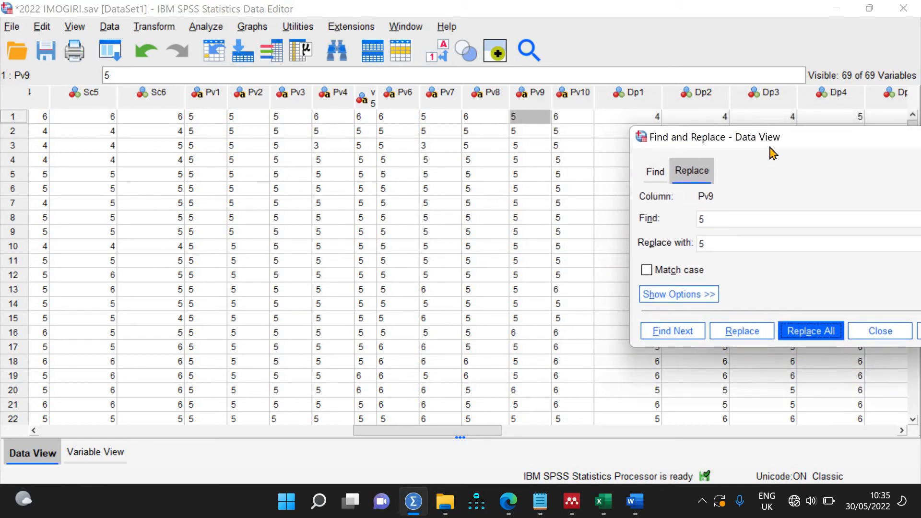
pyautogui.moveTo(821, 137); pyautogui.dragTo(819, 234)
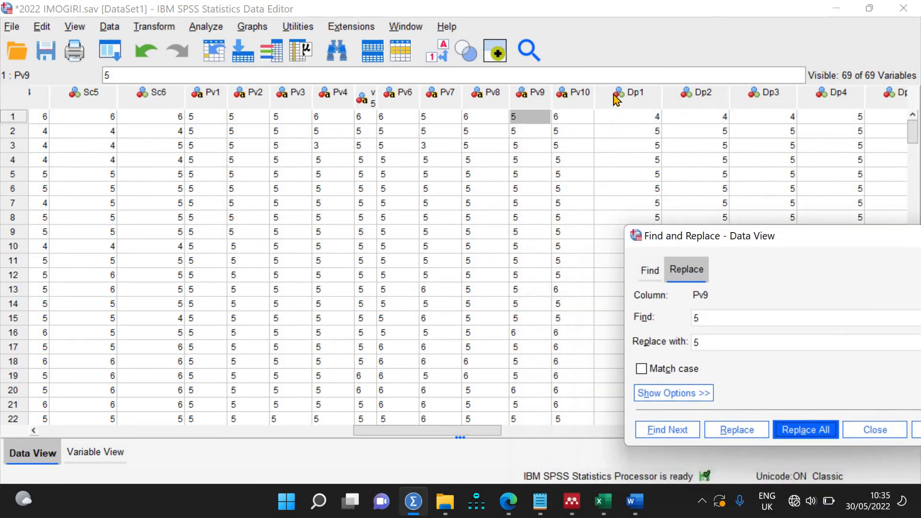
pyautogui.click(577, 96)
pyautogui.rightClick(577, 98)
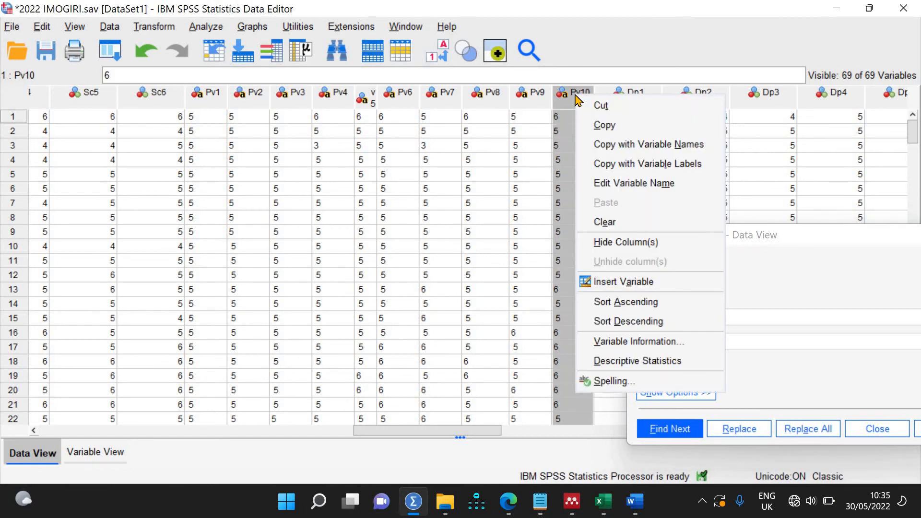
pyautogui.click(638, 321)
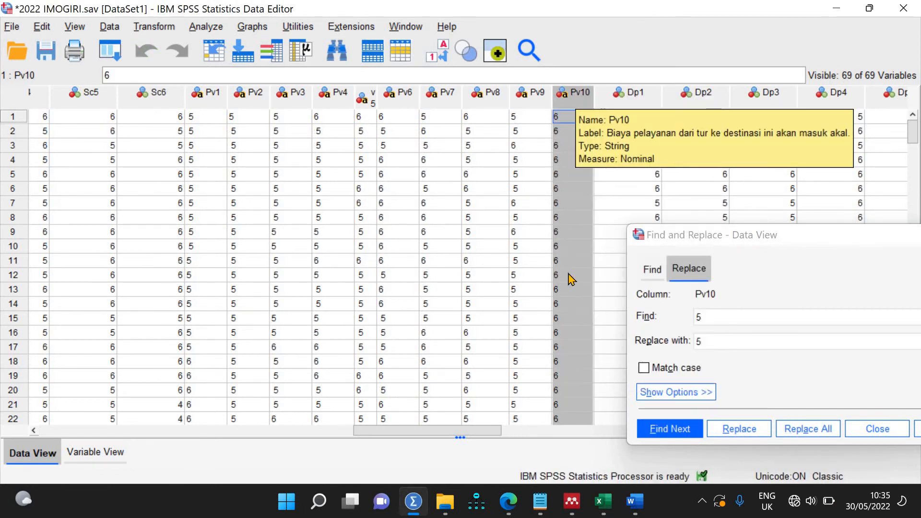
pyautogui.scroll(-20, 577, 227)
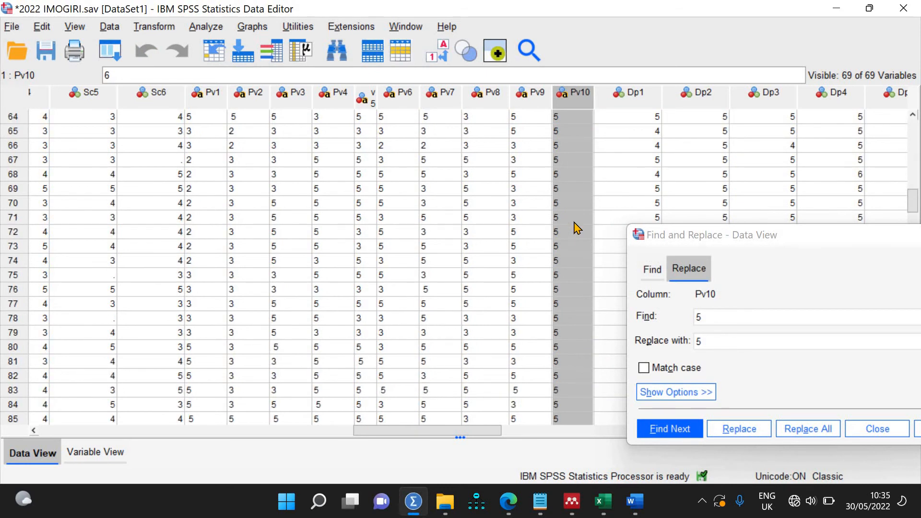
pyautogui.scroll(-14, 574, 222)
pyautogui.scroll(14, 575, 222)
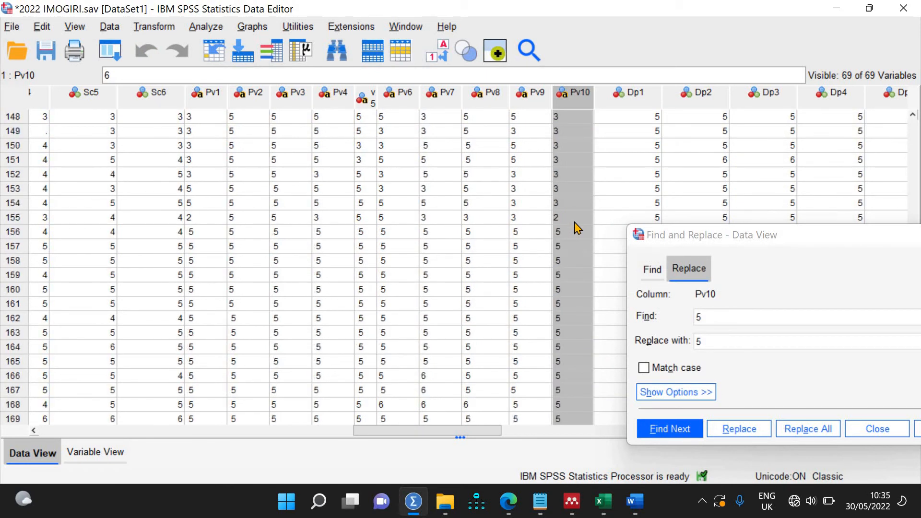
# Step: Re-enter the Pv10 values in rows 156–157 and save 2022 IMOGIRI.sav
pyautogui.click(570, 223)
pyautogui.doubleClick(555, 230)
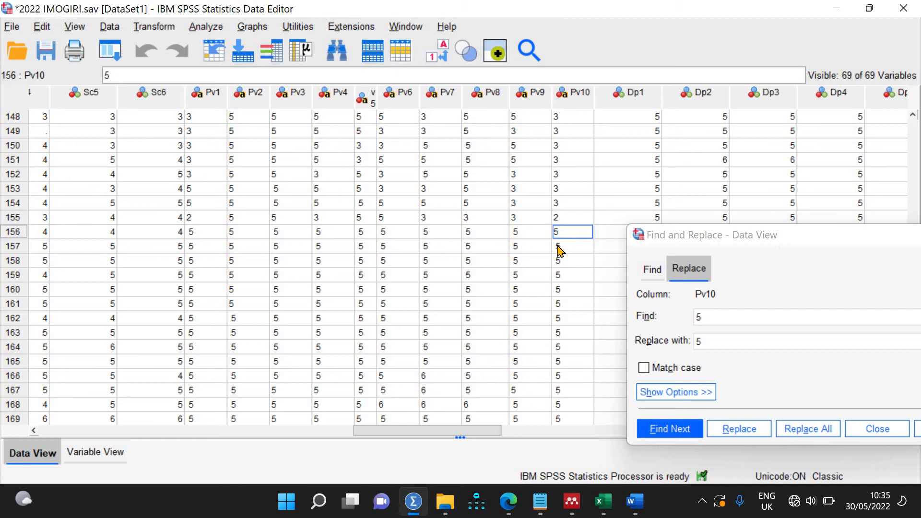
pyautogui.doubleClick(579, 246)
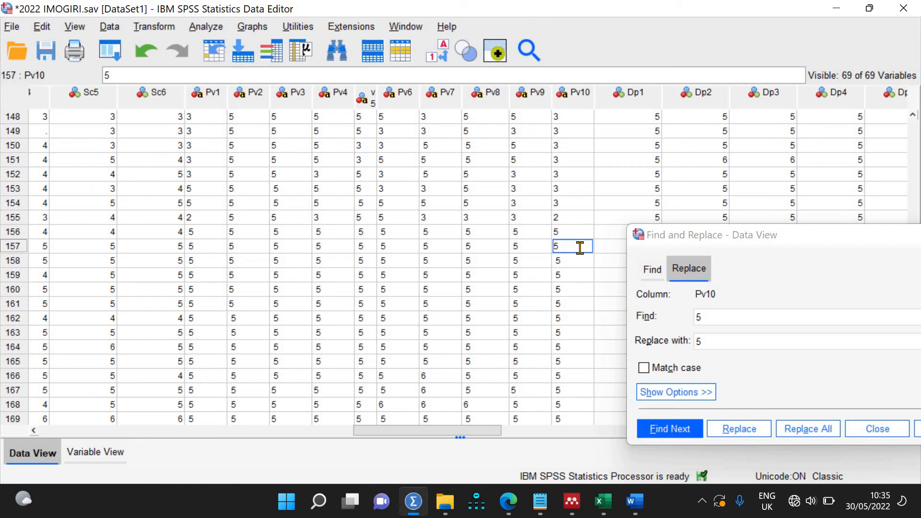
pyautogui.hotkey('ctrl', 's')
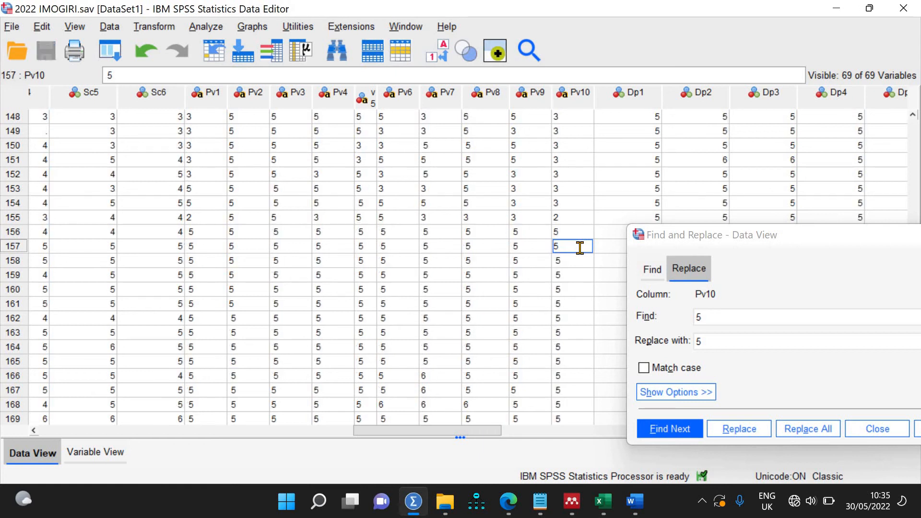
pyautogui.click(446, 503)
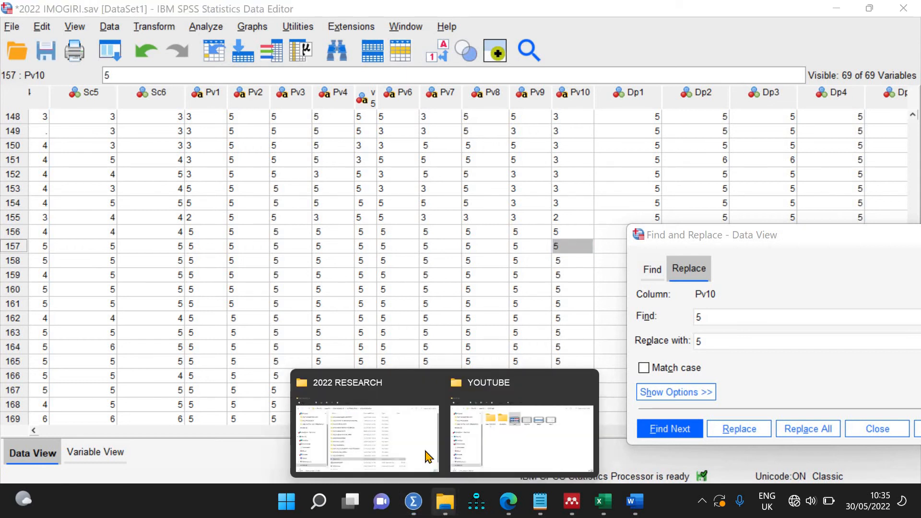
# Step: Open the 1722 Survei Pariwisata Kompleks Pemakaman Raja di Imogiri(1-230) workbook from Downloads
pyautogui.click(367, 432)
pyautogui.click(83, 330)
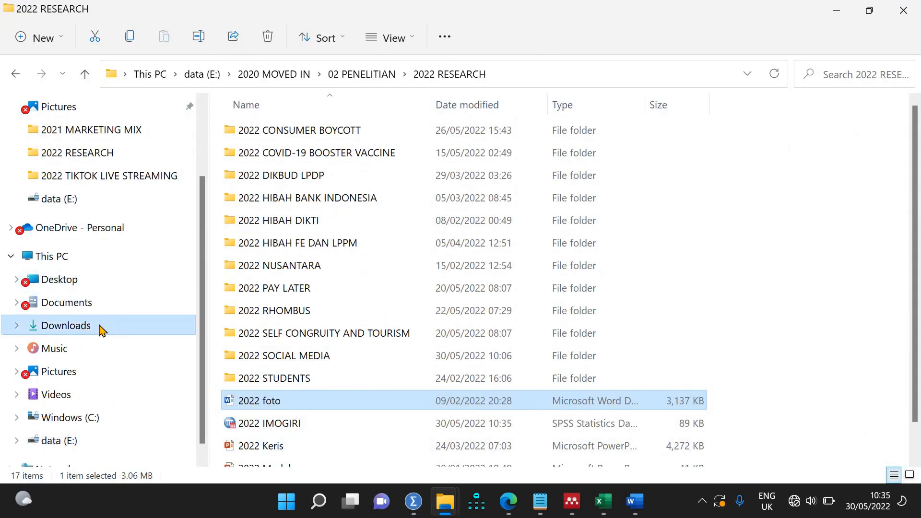
pyautogui.doubleClick(377, 196)
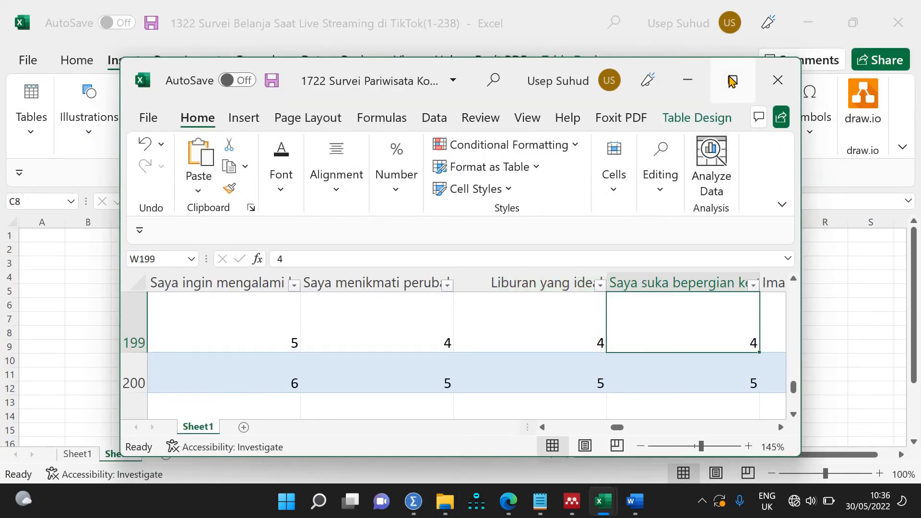
# Step: Maximize the Imogiri survey workbook and switch off Wrap Text for the entire sheet
pyautogui.click(732, 81)
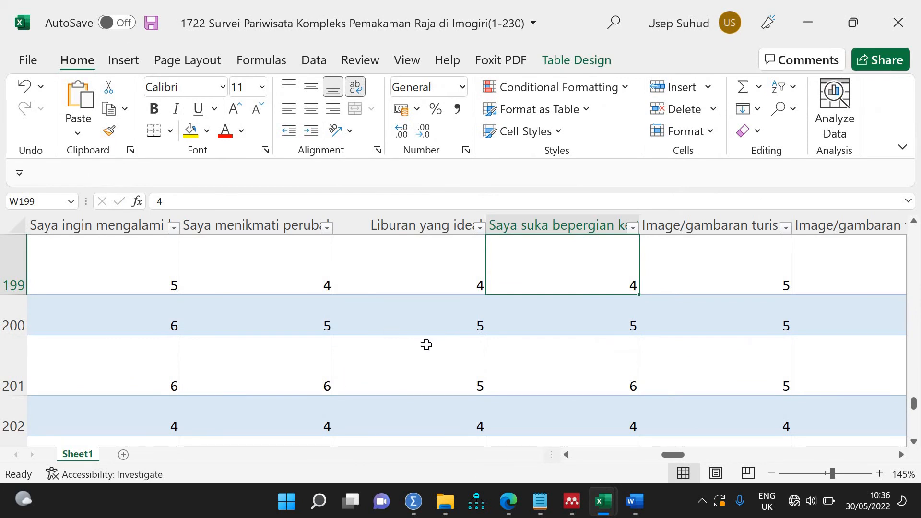
pyautogui.keyDown('ctrl'); pyautogui.scroll(2, 446, 332); pyautogui.keyUp('ctrl')
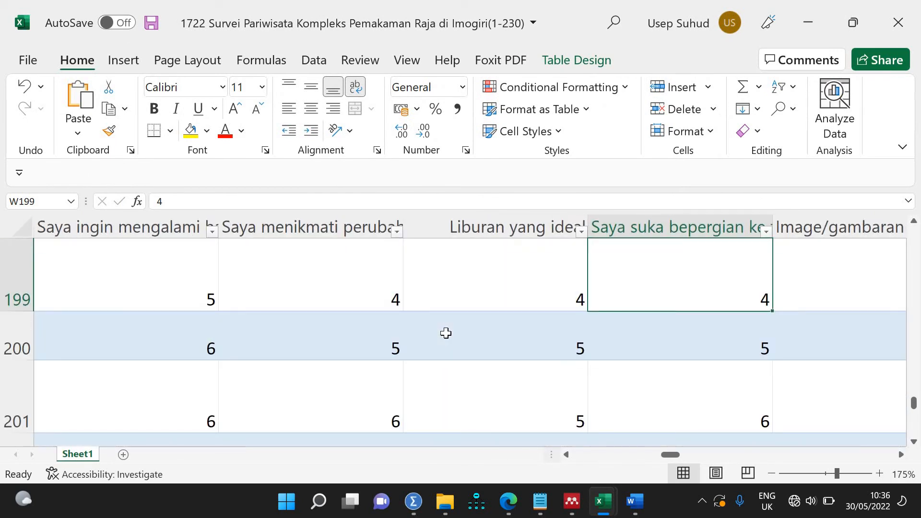
pyautogui.keyDown('ctrl'); pyautogui.scroll(-4, 446, 332); pyautogui.keyUp('ctrl')
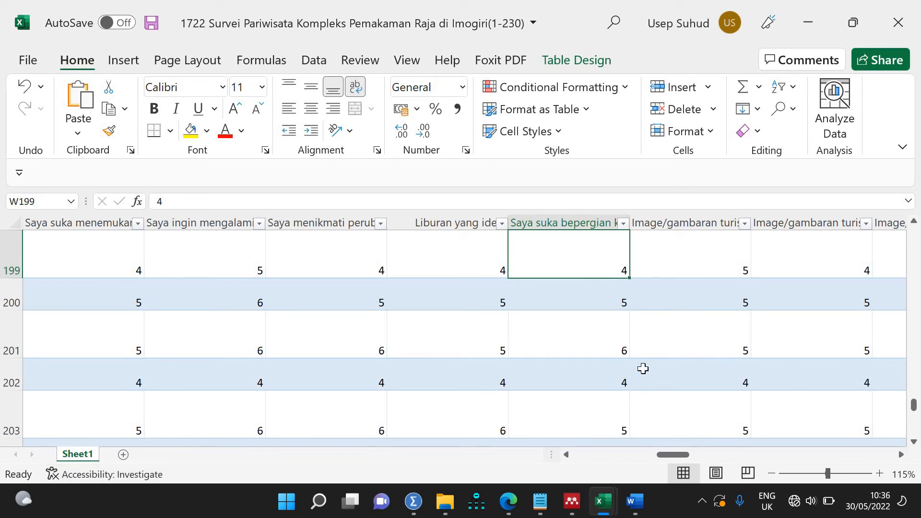
pyautogui.keyDown('ctrl'); pyautogui.scroll(-4, 643, 368); pyautogui.keyUp('ctrl')
pyautogui.keyDown('ctrl'); pyautogui.scroll(3, 670, 358); pyautogui.keyUp('ctrl')
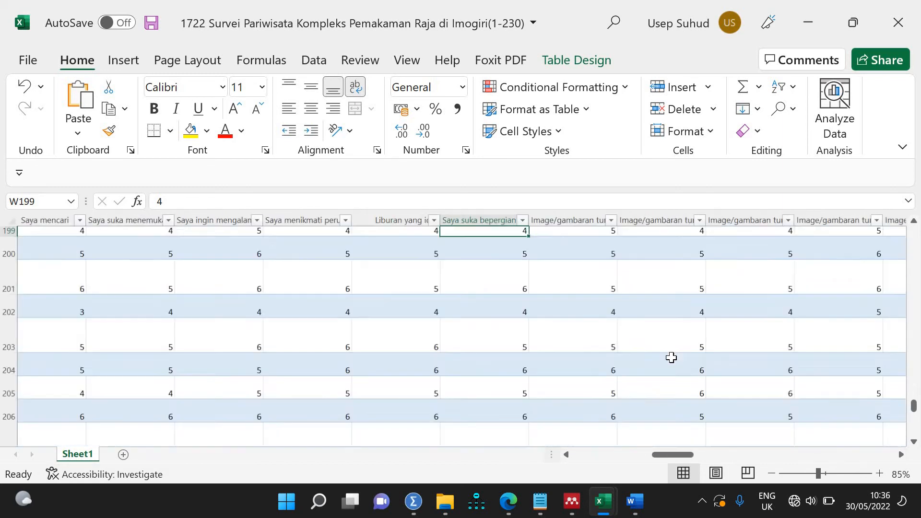
pyautogui.click(7, 220)
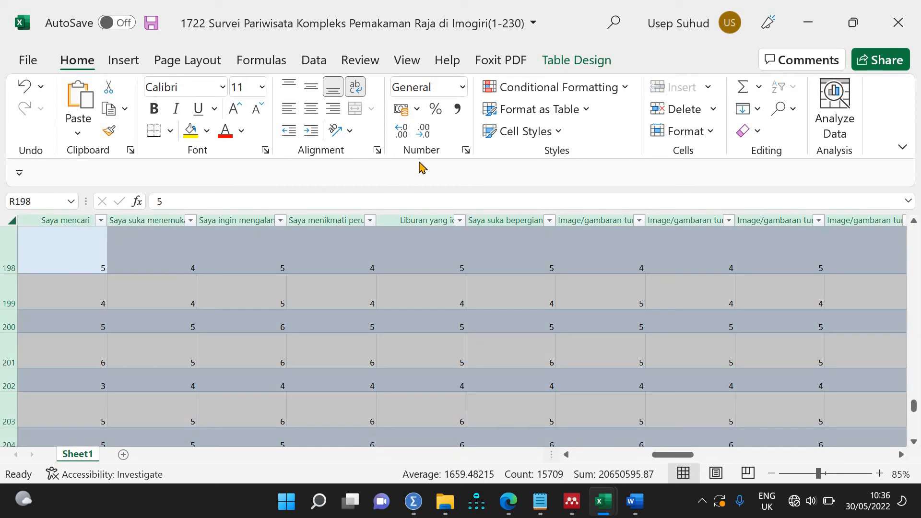
pyautogui.click(355, 87)
pyautogui.click(489, 314)
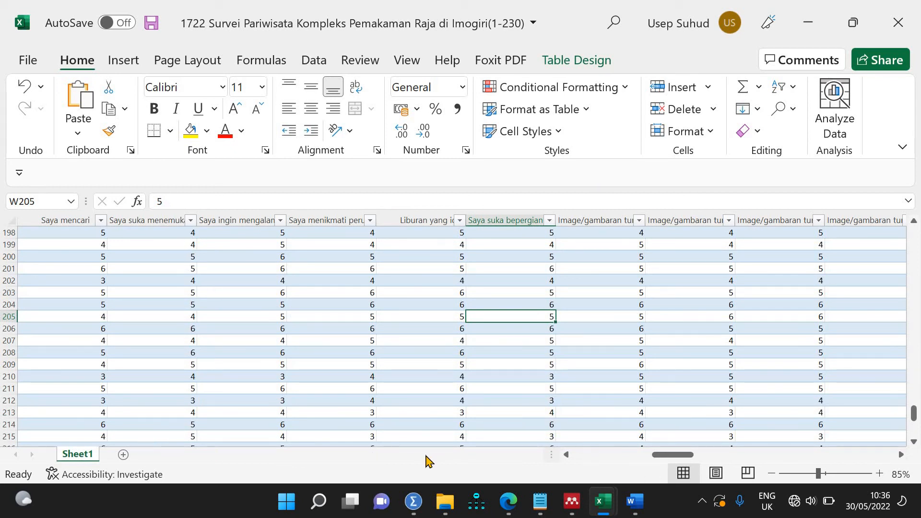
pyautogui.moveTo(655, 458); pyautogui.dragTo(714, 459)
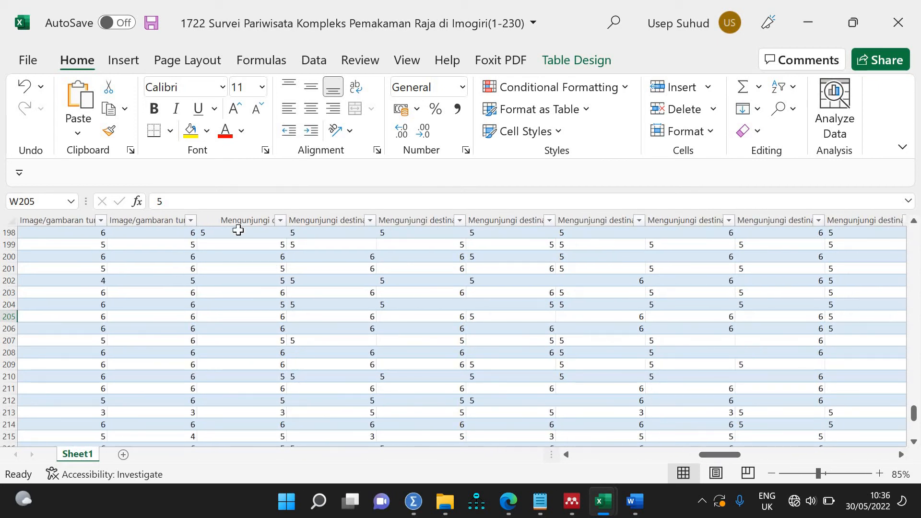
pyautogui.click(239, 232)
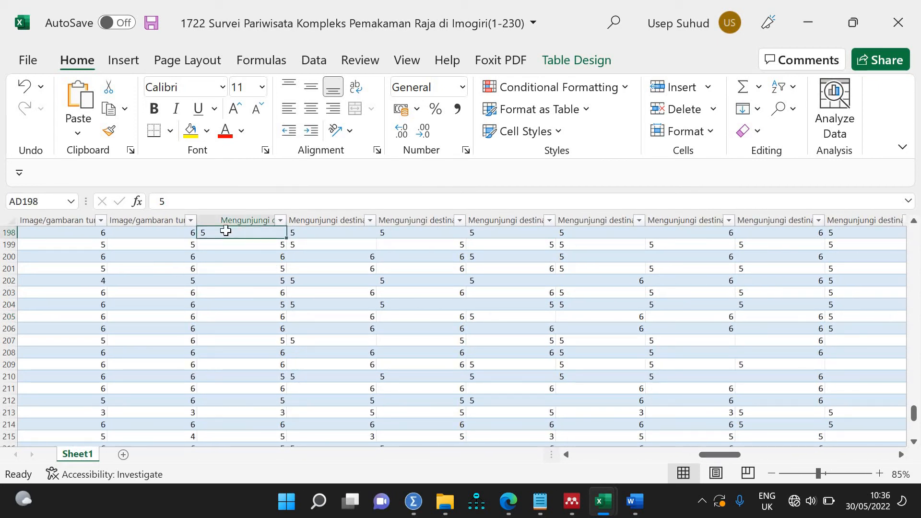
# Step: Sort column AD largest to smallest so the 'Tidak 5' answers rise to the top
pyautogui.click(282, 221)
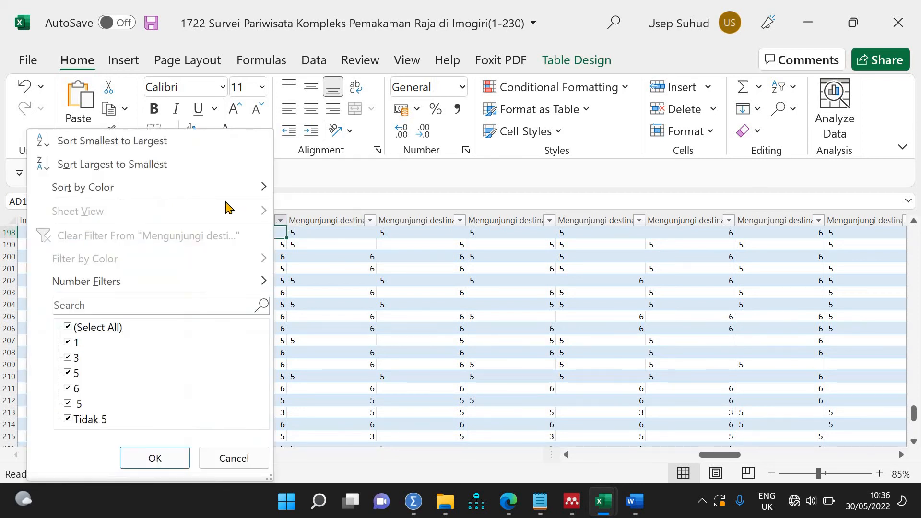
pyautogui.click(216, 165)
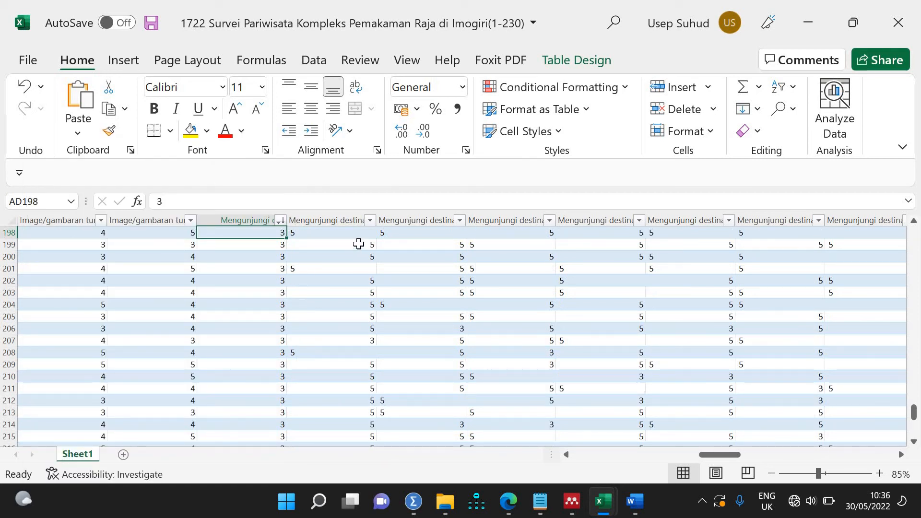
pyautogui.scroll(-6, 249, 334)
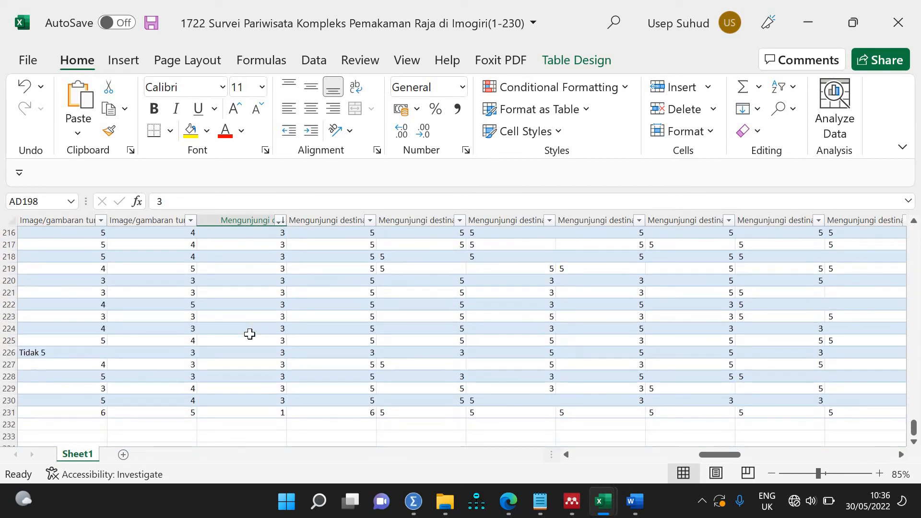
pyautogui.scroll(-8, 253, 327)
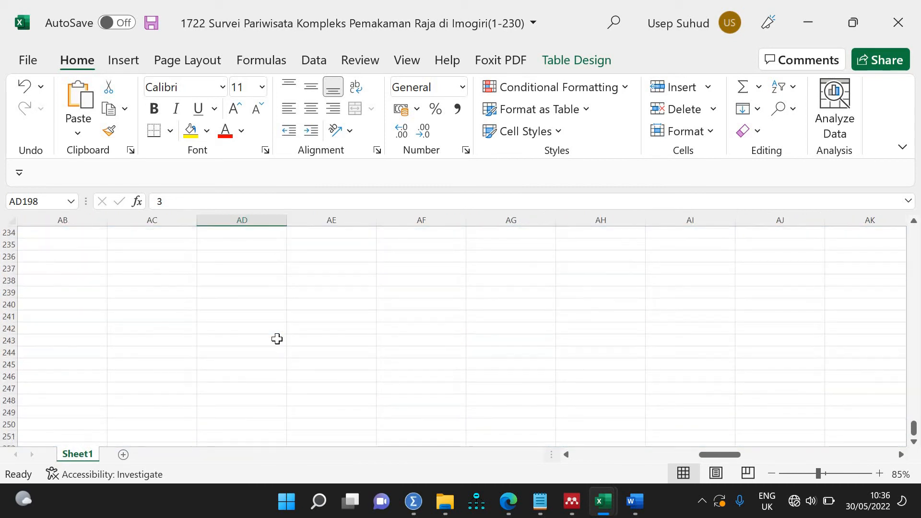
pyautogui.scroll(8, 275, 339)
pyautogui.scroll(6, 278, 384)
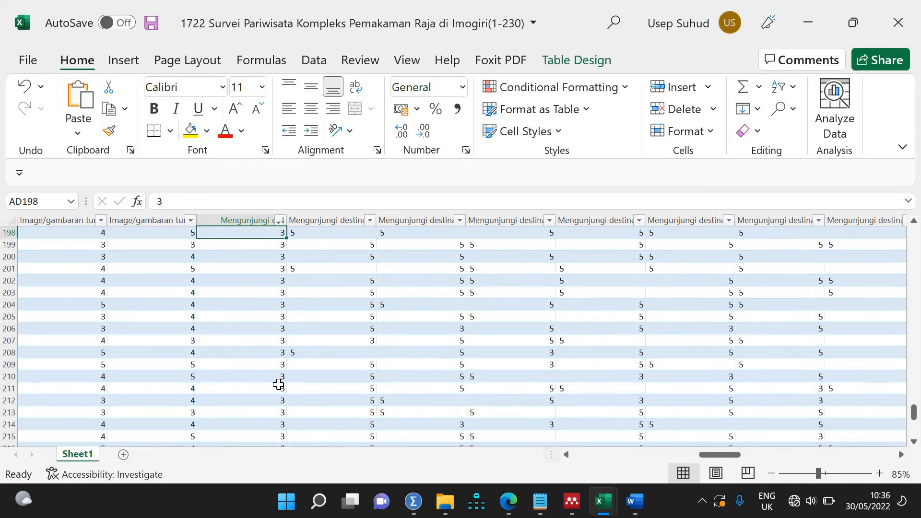
pyautogui.scroll(18, 278, 384)
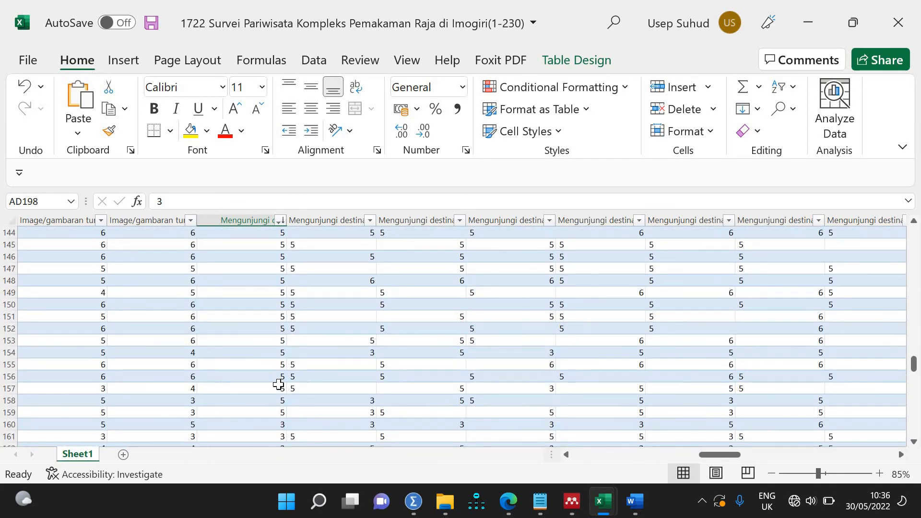
pyautogui.scroll(20, 279, 384)
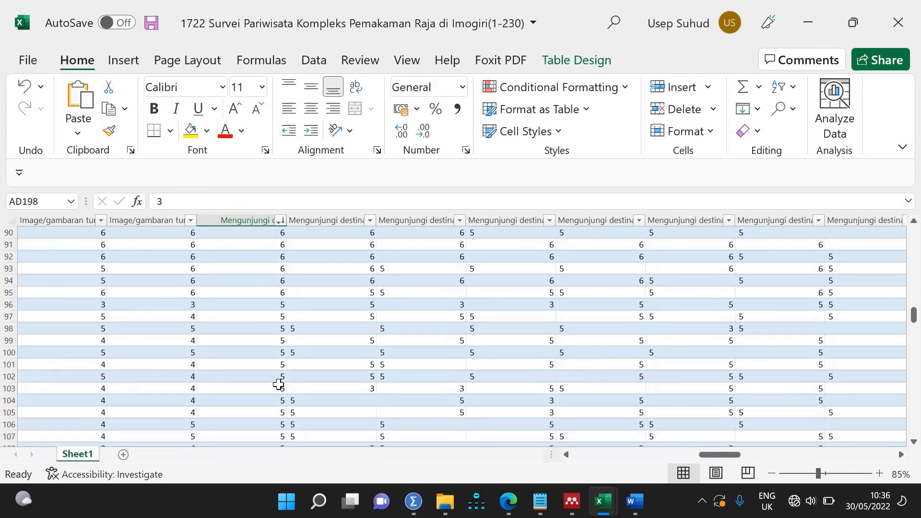
pyautogui.scroll(12, 278, 384)
pyautogui.scroll(-6, 278, 384)
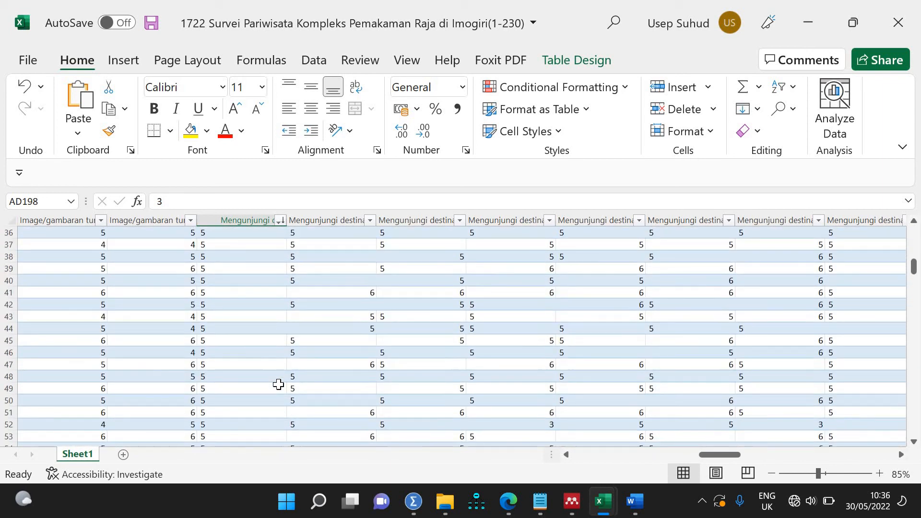
pyautogui.scroll(6, 278, 384)
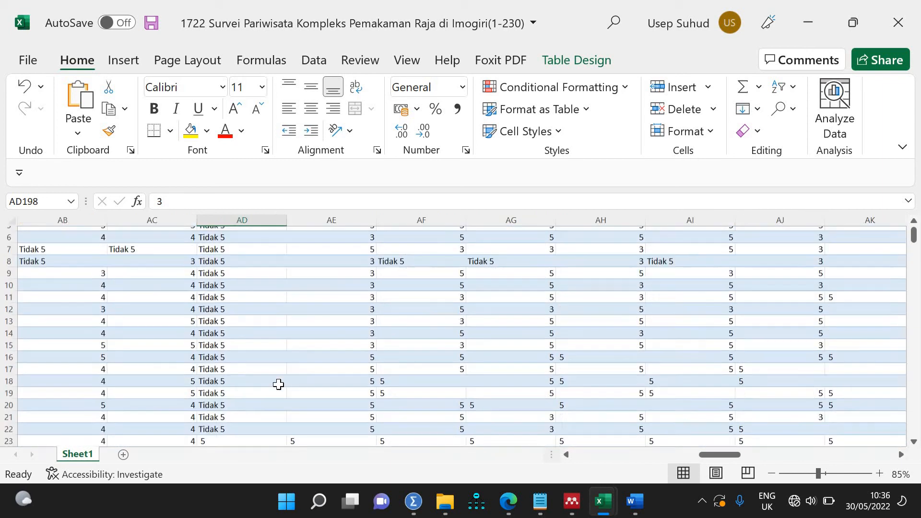
pyautogui.scroll(-6, 278, 385)
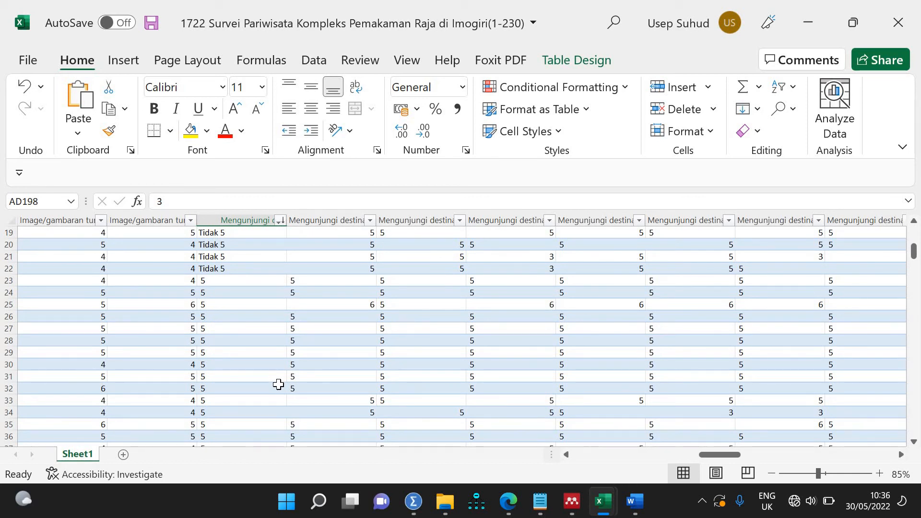
pyautogui.scroll(6, 279, 384)
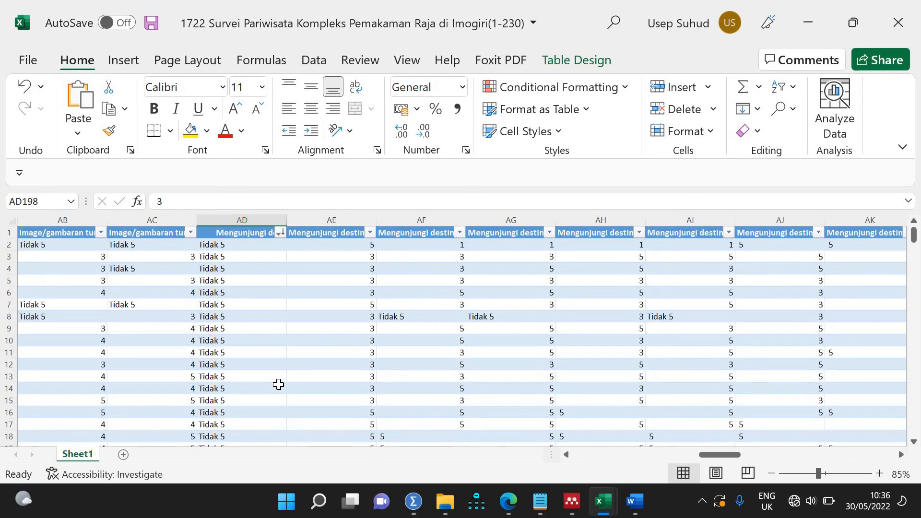
# Step: Bring up Excel's Find and Replace on the Replace tab and select the survey table
pyautogui.click(251, 242)
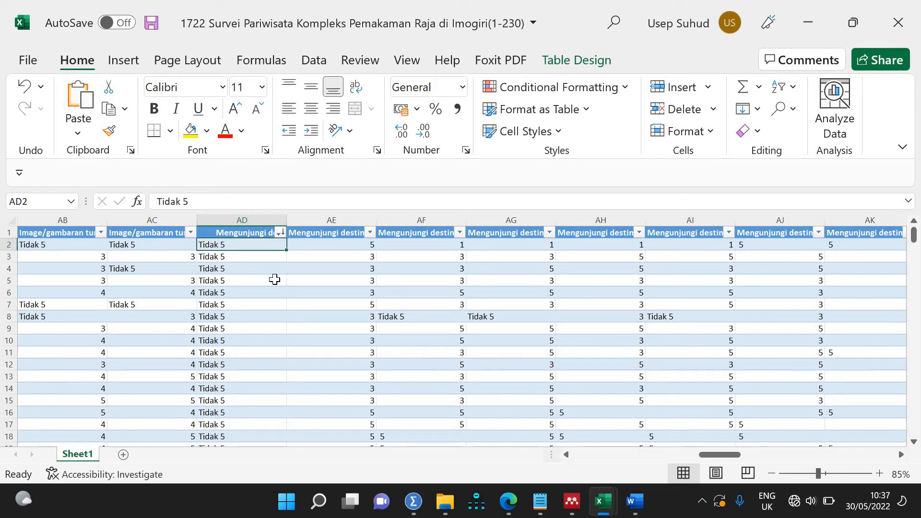
pyautogui.hotkey('ctrl', 'f')
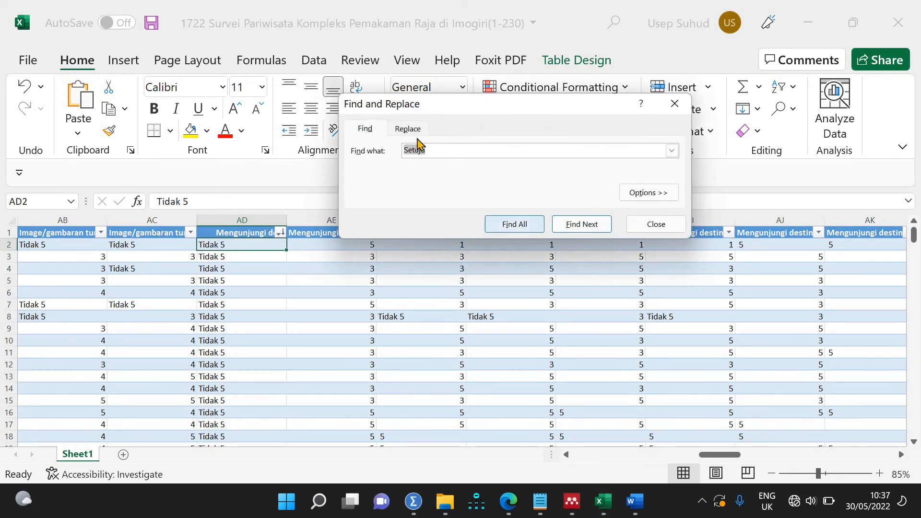
pyautogui.click(408, 128)
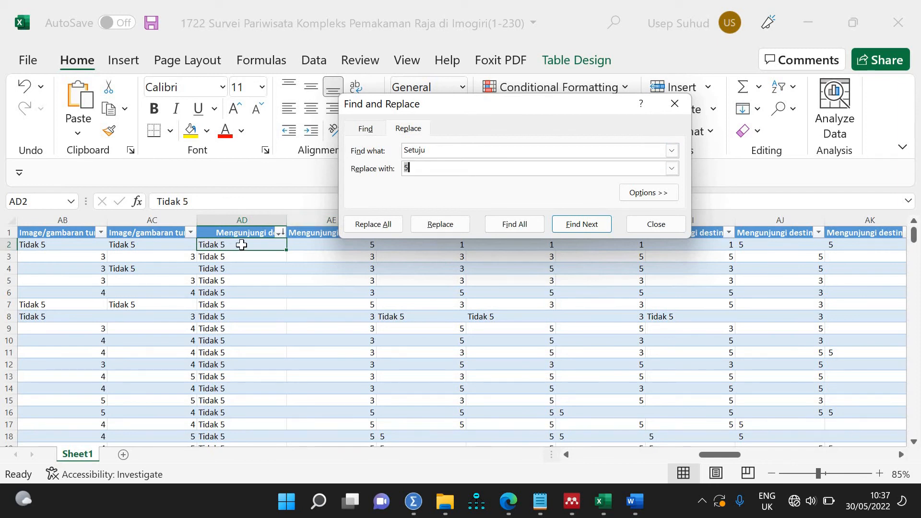
pyautogui.click(242, 245)
pyautogui.hotkey('ctrl', 'a')
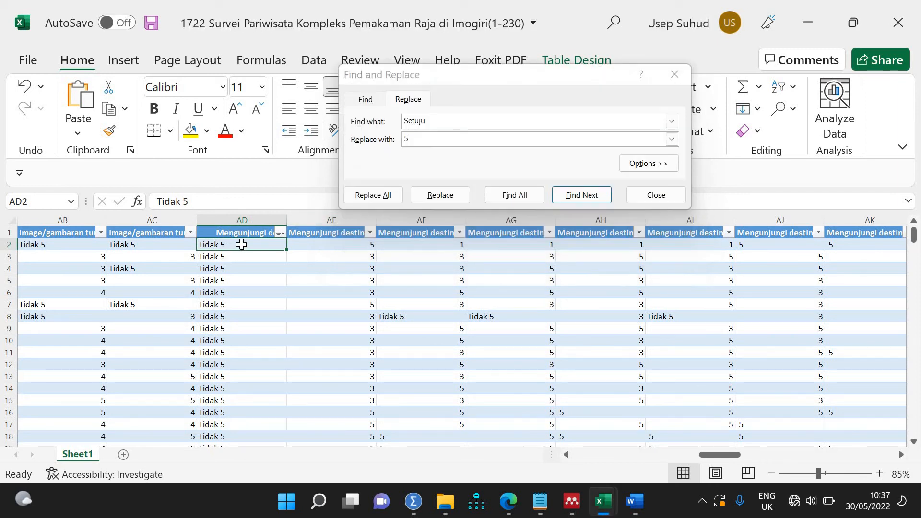
pyautogui.scroll(18, 303, 356)
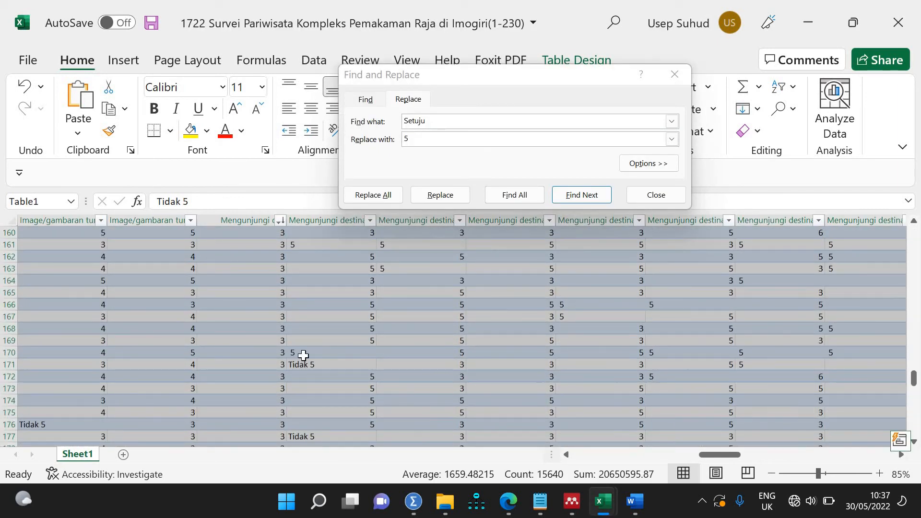
pyautogui.scroll(20, 304, 355)
# Step: Set Find what to 'Tidak 5', copied from cell AD2, and Replace with to 2
pyautogui.click(261, 291)
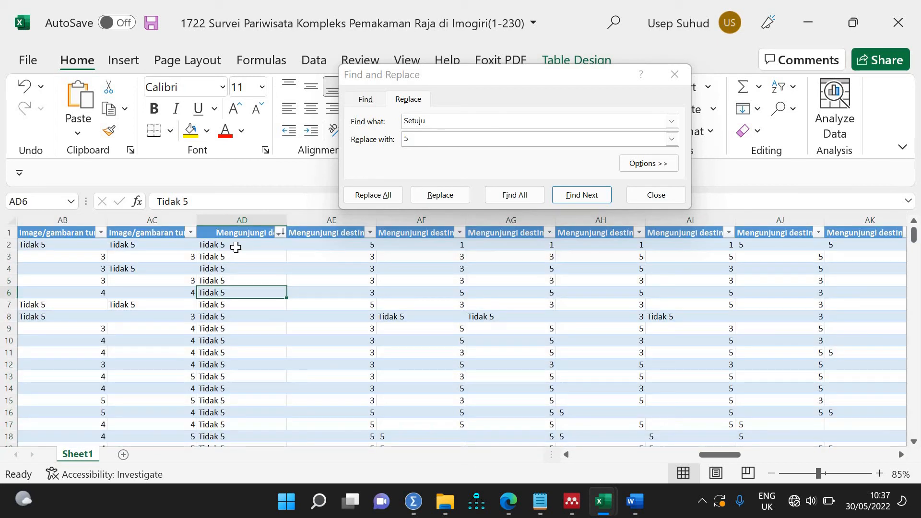
pyautogui.click(235, 246)
pyautogui.hotkey('ctrl', 'c')
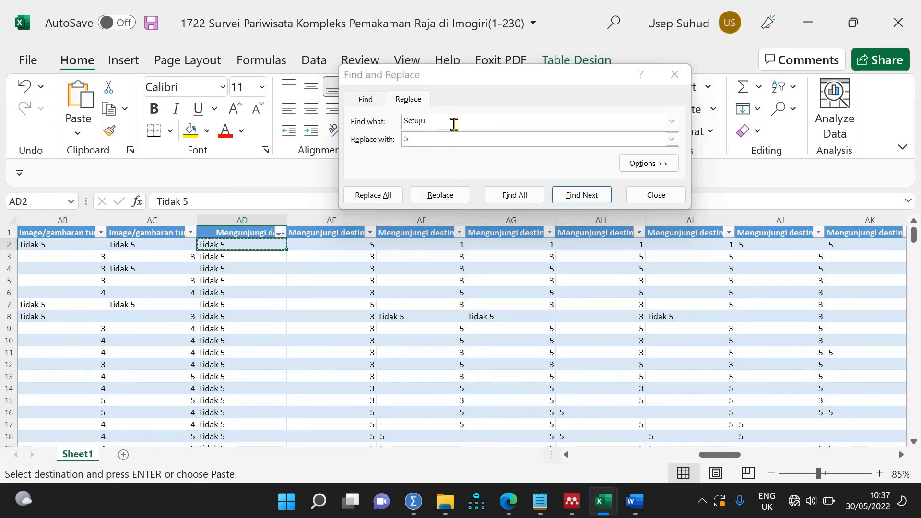
pyautogui.doubleClick(393, 124)
pyautogui.hotkey('ctrl', 'v')
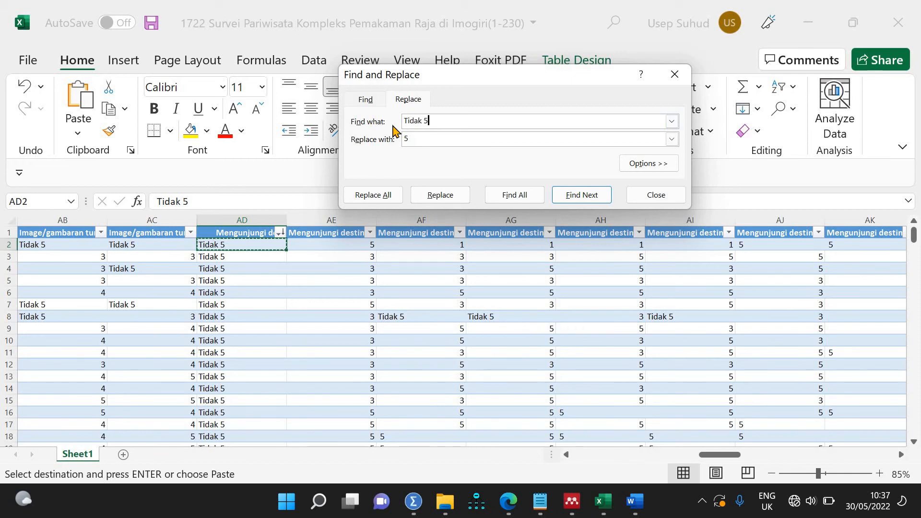
pyautogui.doubleClick(406, 140)
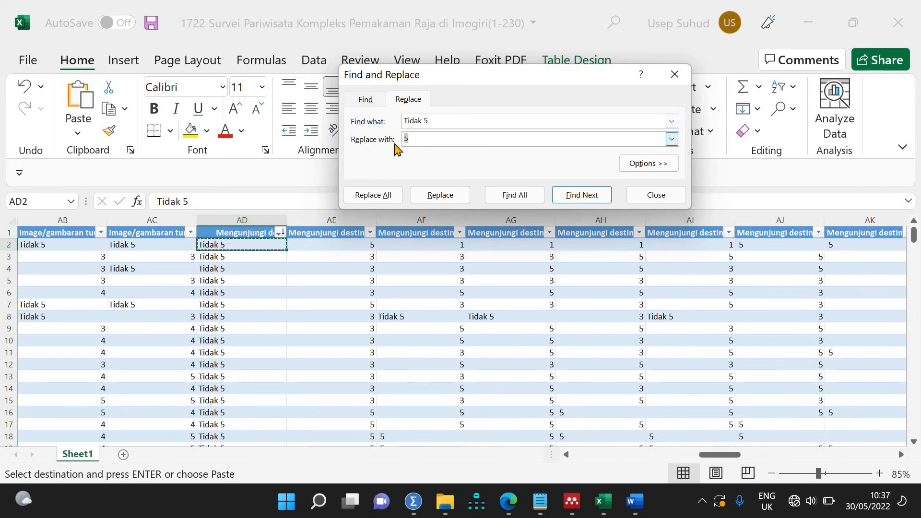
pyautogui.write('2')
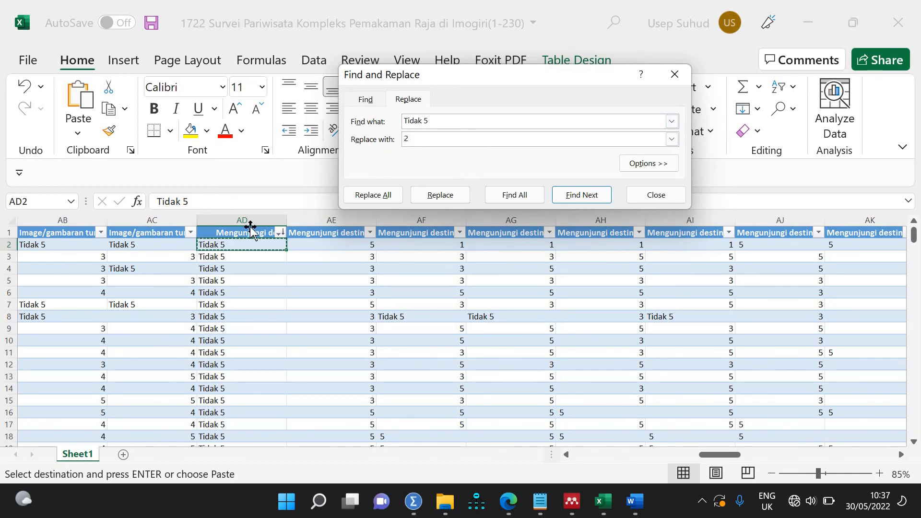
# Step: Replace 'Tidak 5' with 2 in column AD (21), then across the sheet (105)
pyautogui.click(249, 218)
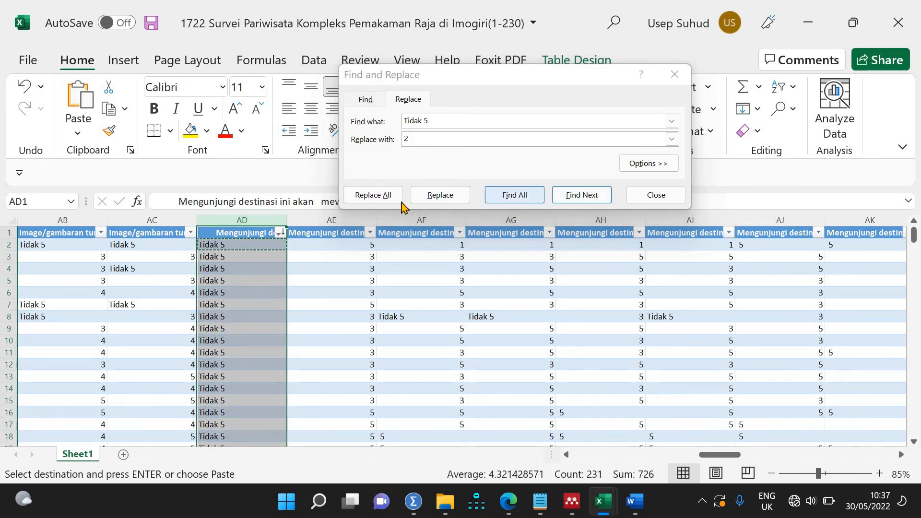
pyautogui.click(377, 195)
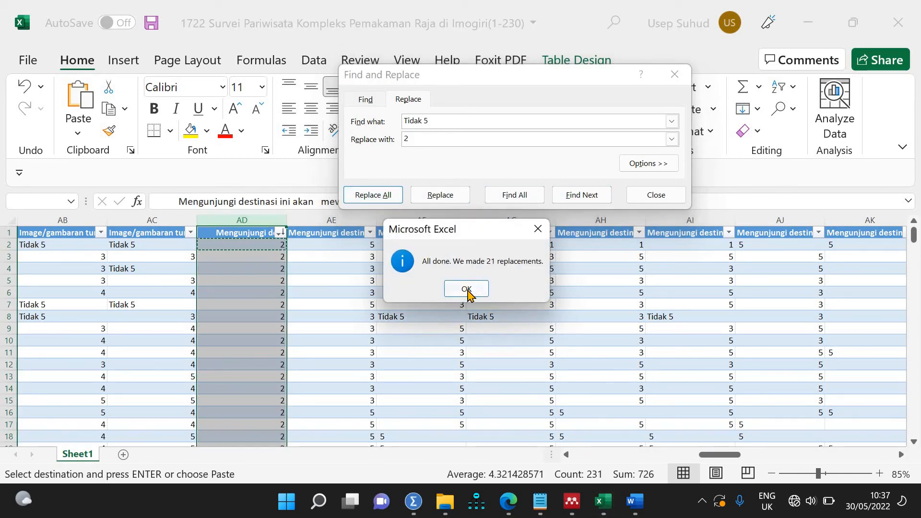
pyautogui.click(466, 289)
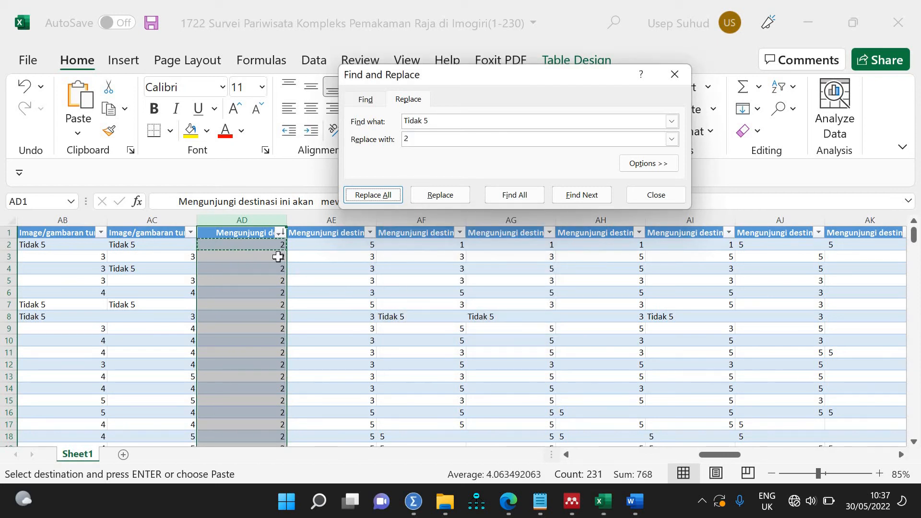
pyautogui.click(438, 315)
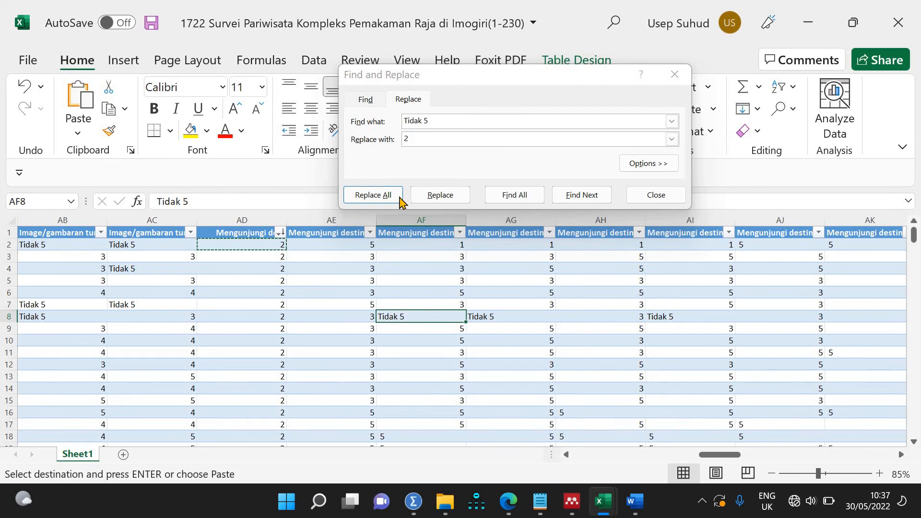
pyautogui.click(370, 195)
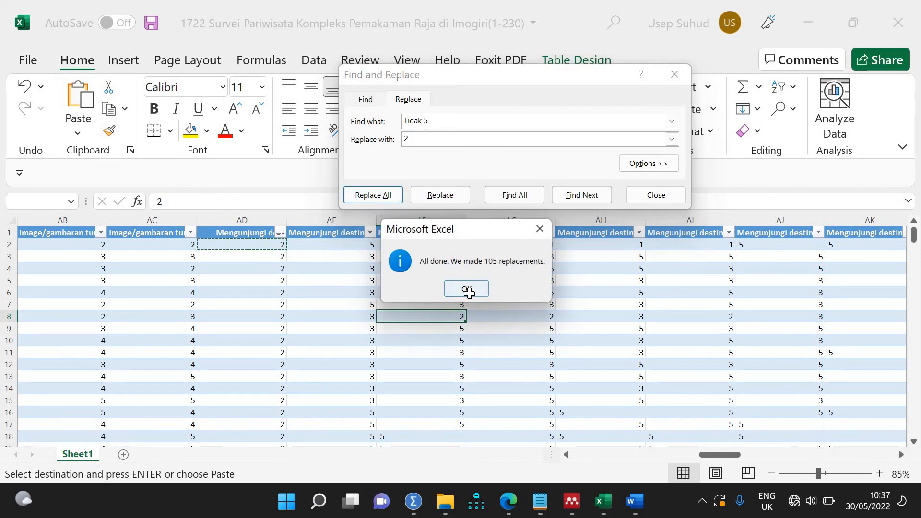
pyautogui.click(467, 290)
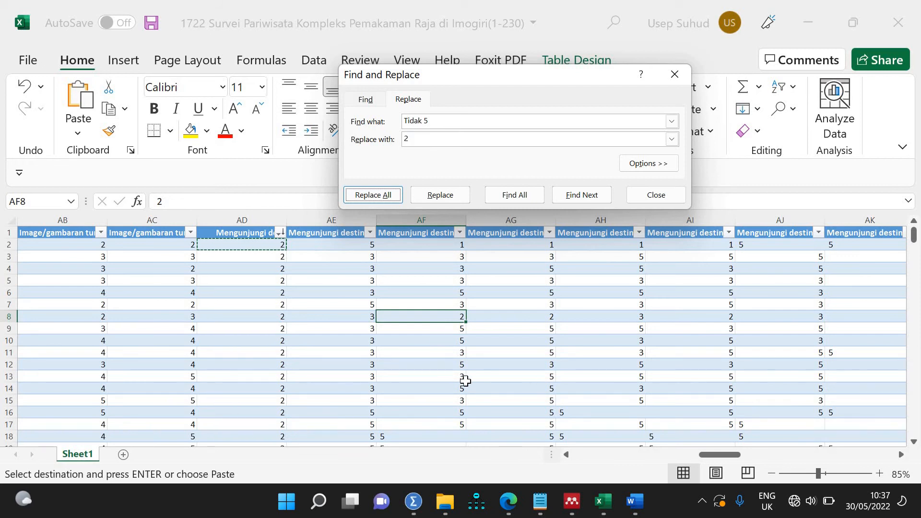
# Step: Inspect the leftover text 5 cells and clear the 'Tidak 5' search term
pyautogui.click(424, 440)
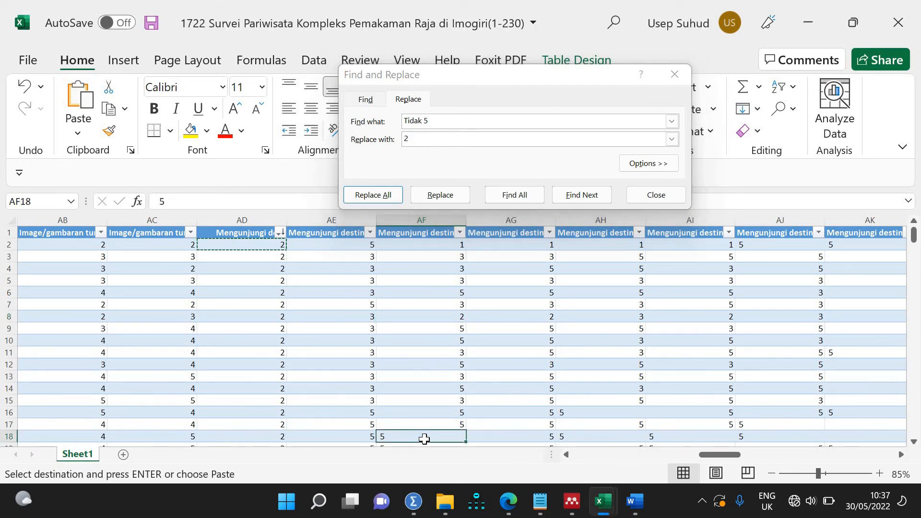
pyautogui.scroll(-6, 424, 421)
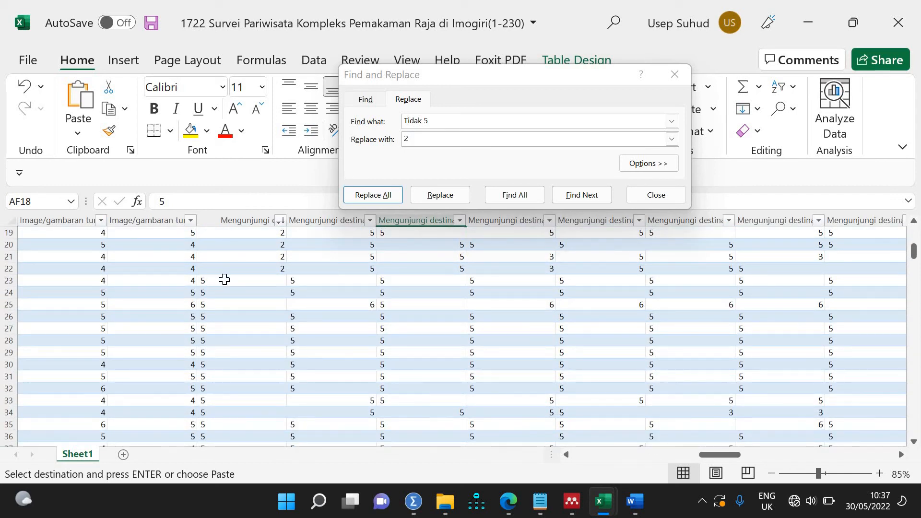
pyautogui.moveTo(223, 281); pyautogui.dragTo(226, 431)
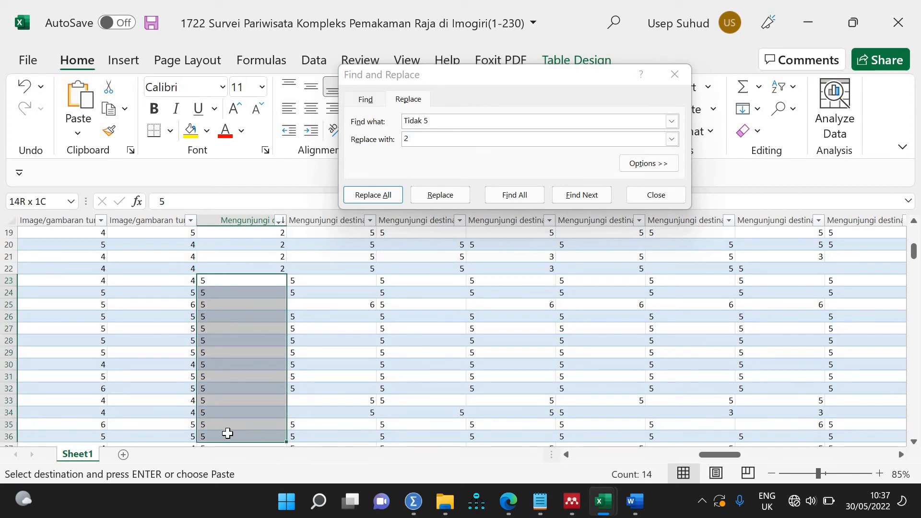
pyautogui.click(355, 122)
pyautogui.press('BackSpace')
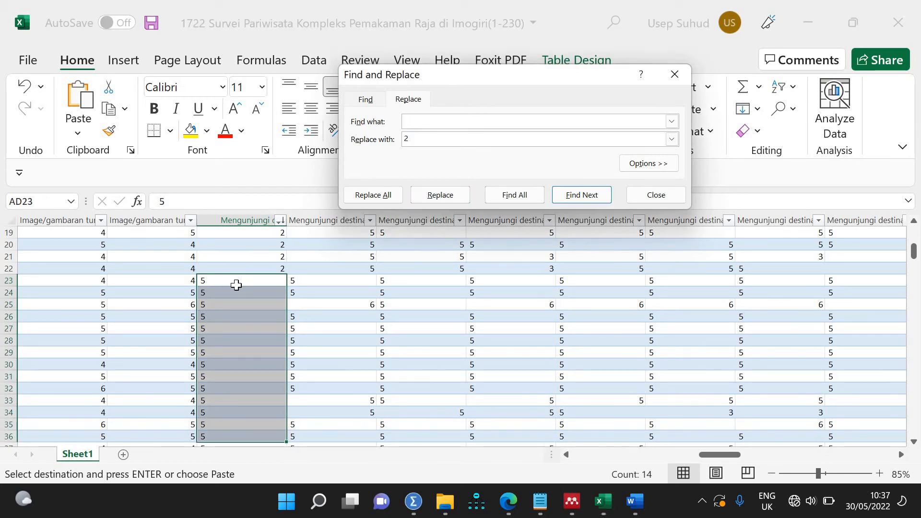
pyautogui.click(236, 285)
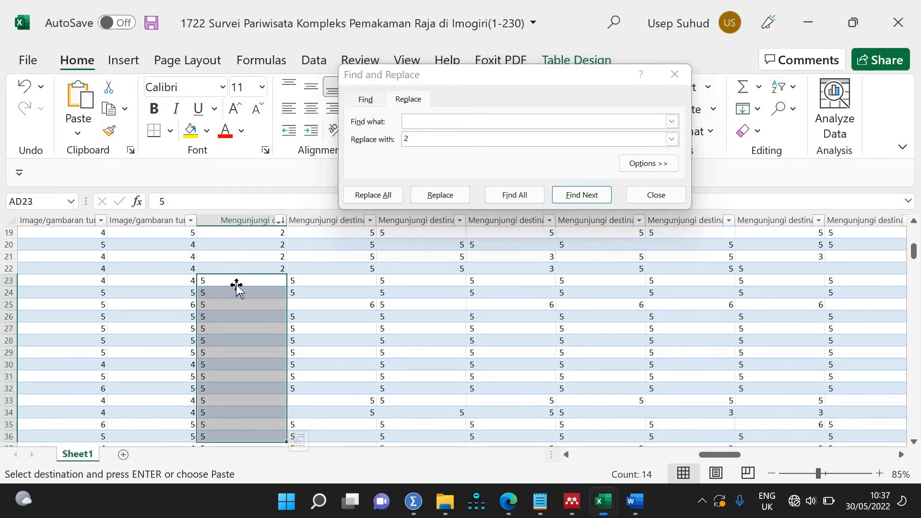
# Step: Replace text 5 with numeric 5 in column AD (41 replacements)
pyautogui.click(461, 122)
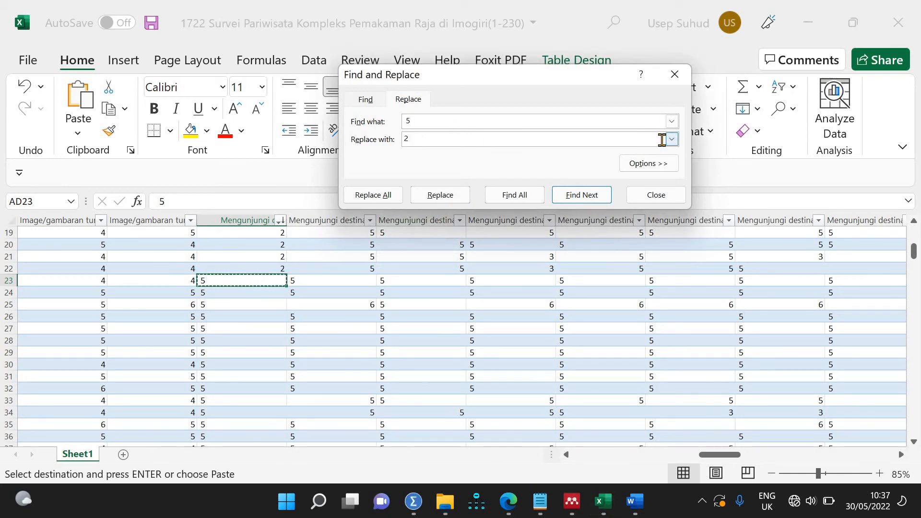
pyautogui.write('5')
pyautogui.click(406, 120)
pyautogui.press('BackSpace')
pyautogui.click(252, 217)
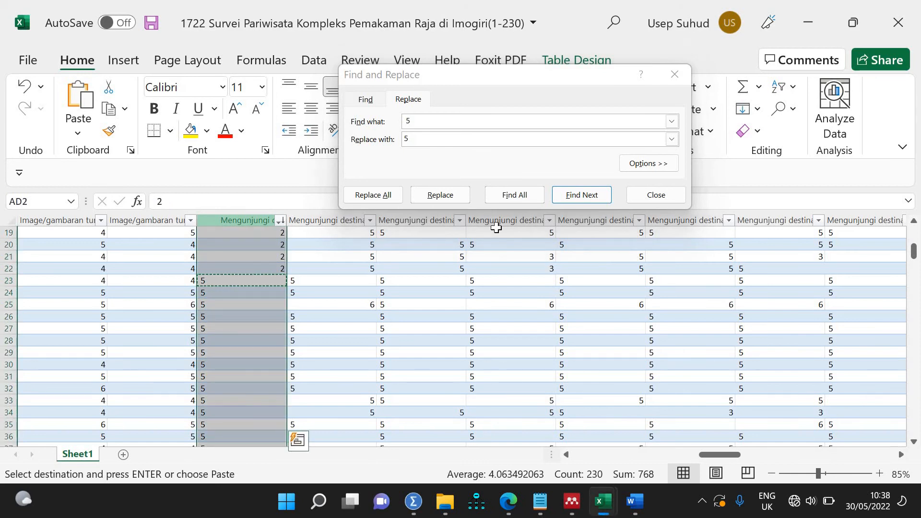
pyautogui.click(374, 195)
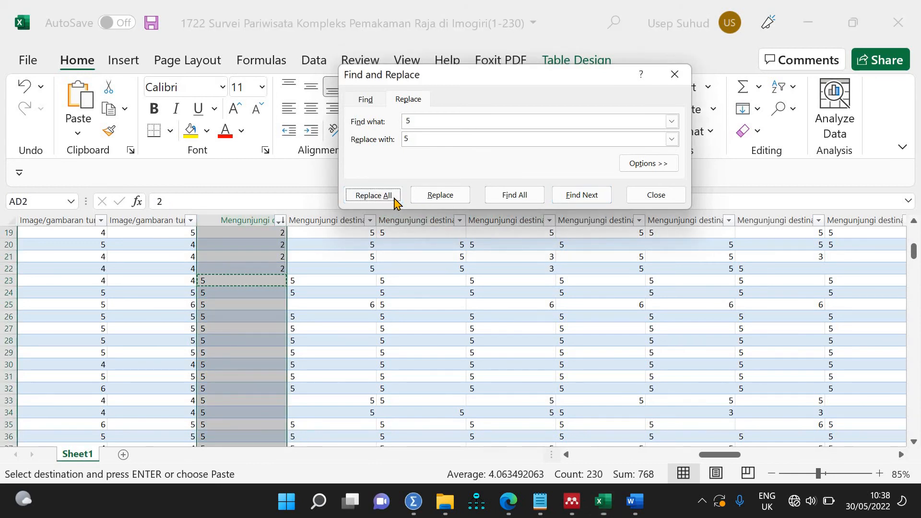
pyautogui.click(466, 290)
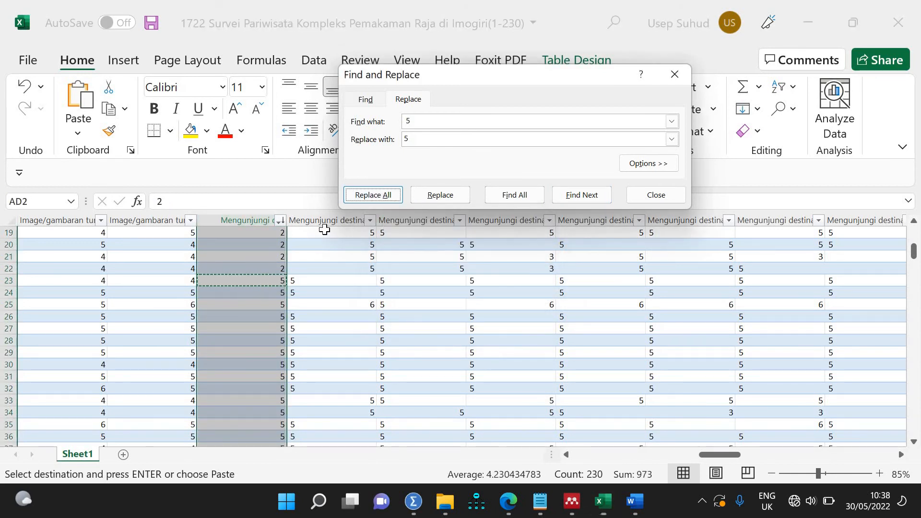
# Step: Convert all remaining text 5s sheet-wide (729 replacements), close the dialog and save the workbook
pyautogui.click(314, 201)
pyautogui.scroll(6, 428, 312)
pyautogui.click(408, 316)
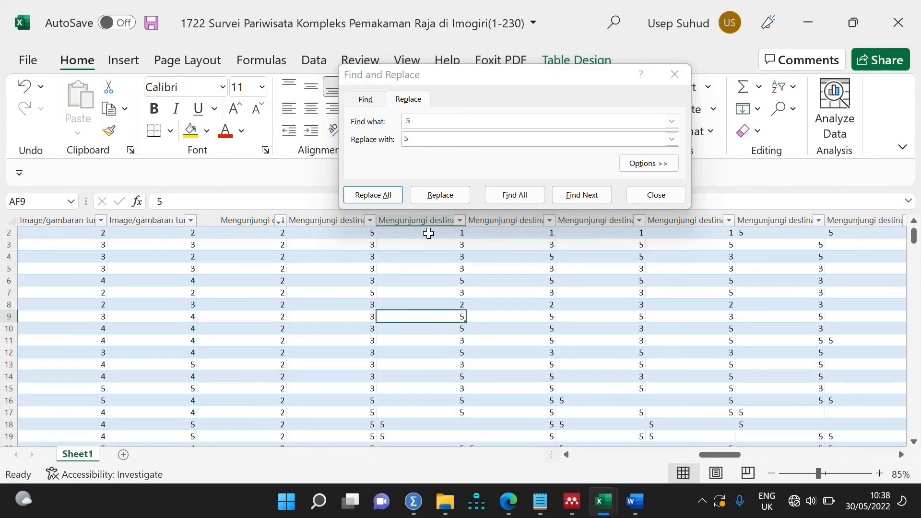
pyautogui.click(373, 195)
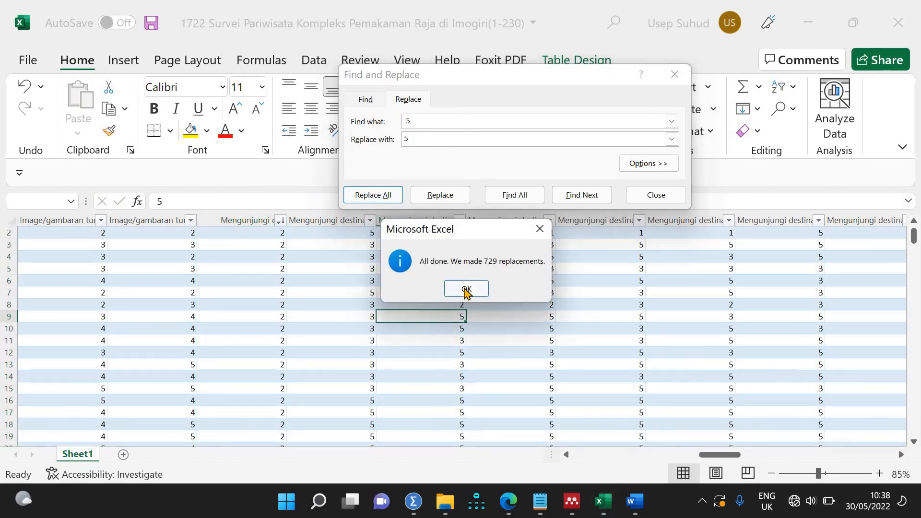
pyautogui.click(466, 289)
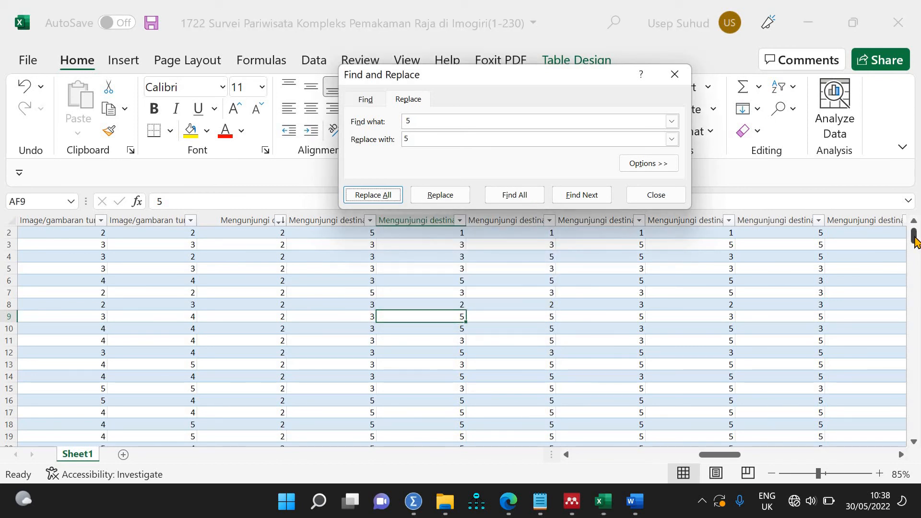
pyautogui.moveTo(914, 240); pyautogui.dragTo(900, 289)
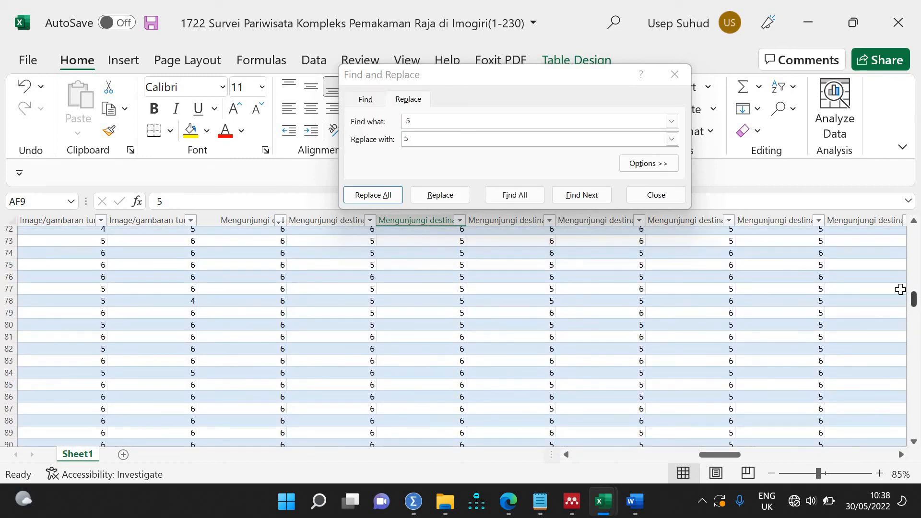
pyautogui.click(656, 195)
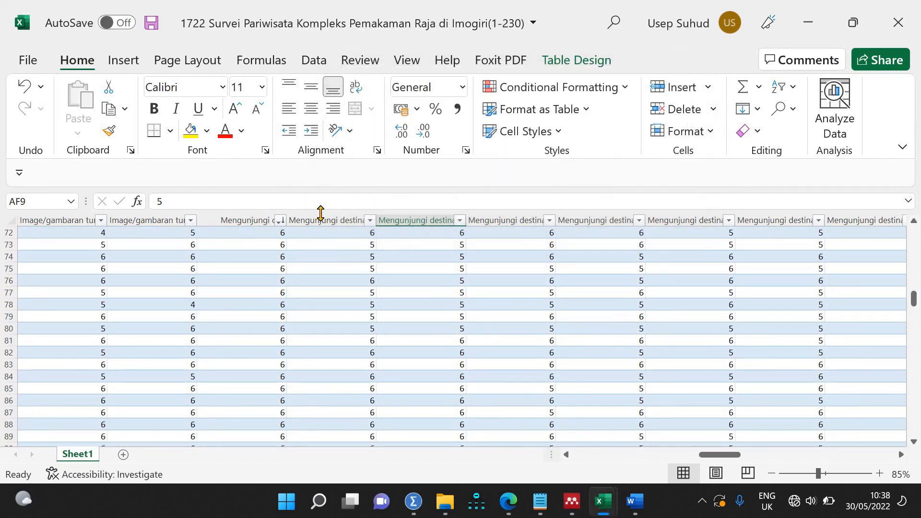
pyautogui.scroll(20, 535, 379)
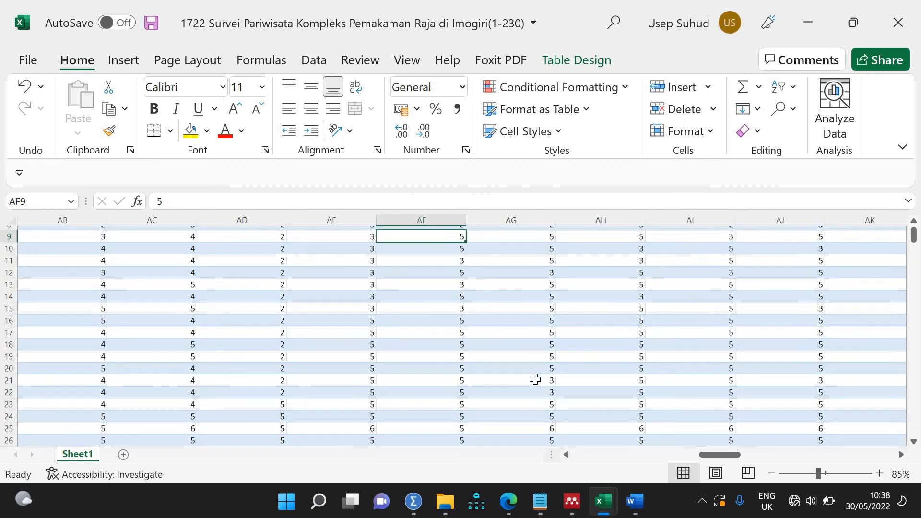
pyautogui.hotkey('ctrl', 's')
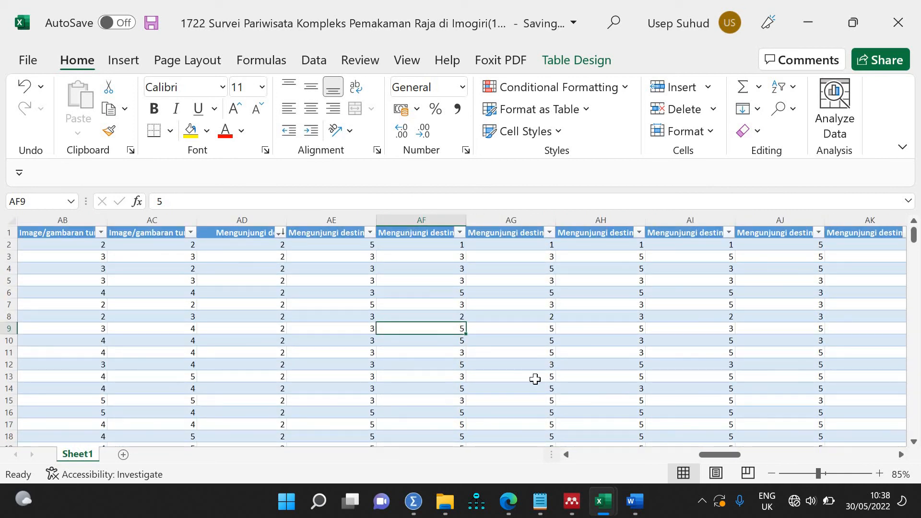
pyautogui.click(414, 503)
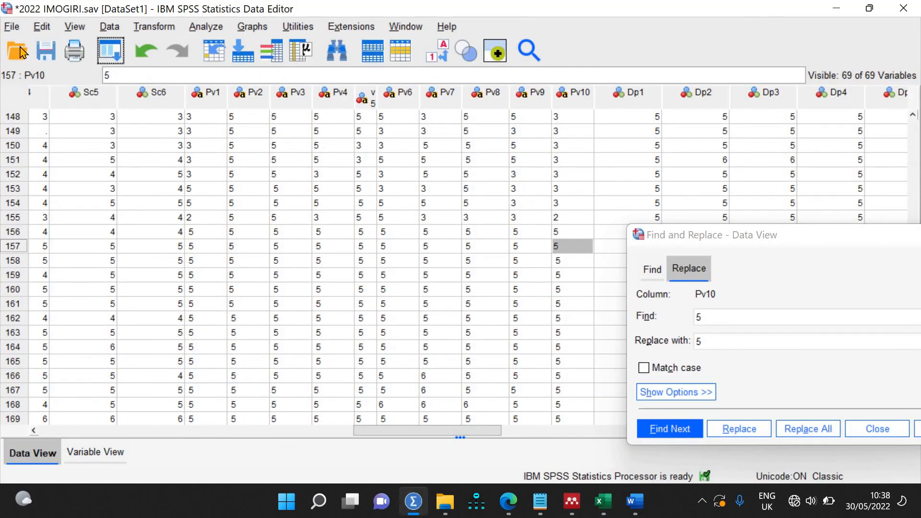
pyautogui.click(18, 29)
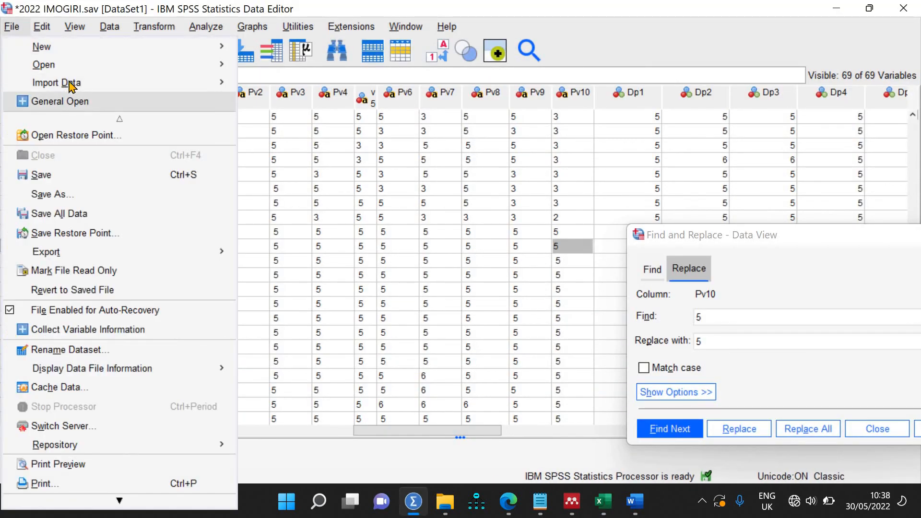
pyautogui.moveTo(58, 65)
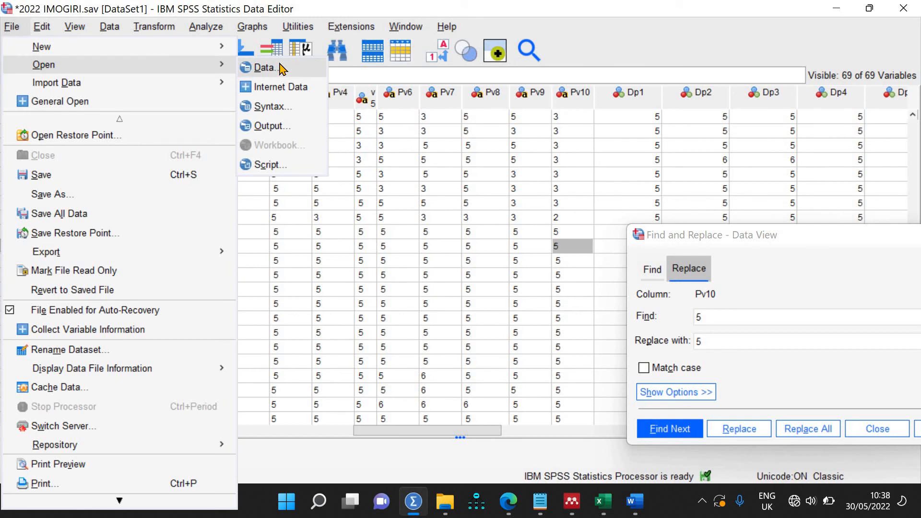
pyautogui.click(283, 69)
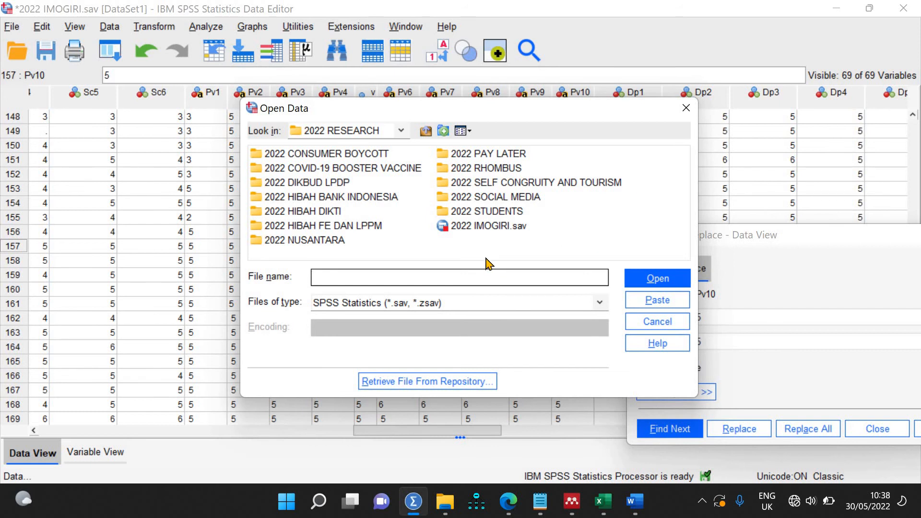
pyautogui.write('2022')
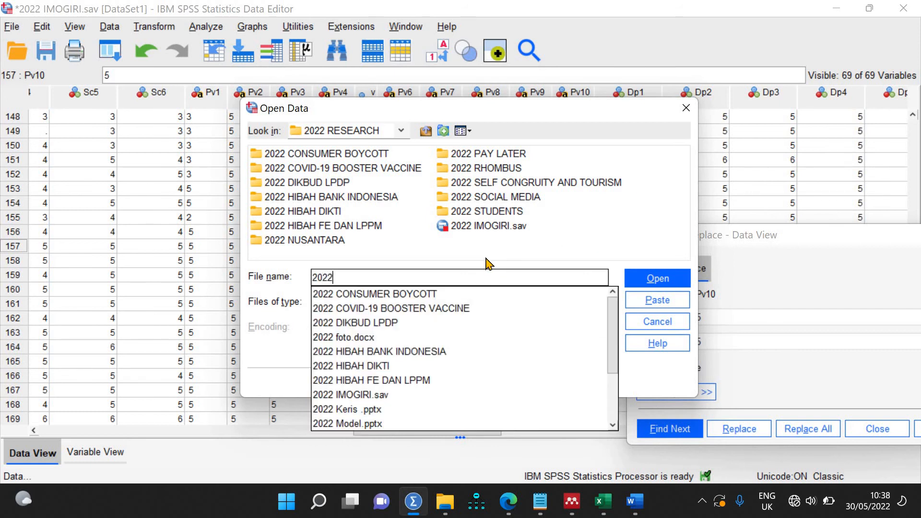
pyautogui.write(' IM')
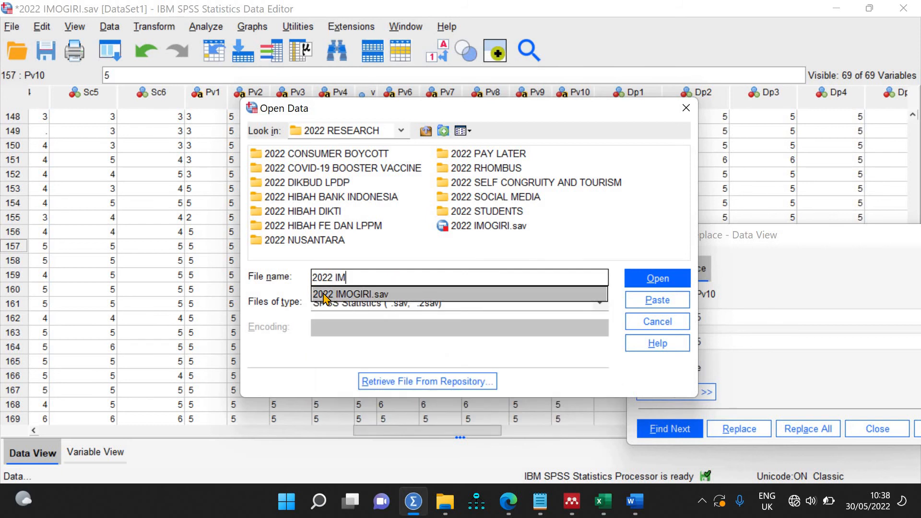
pyautogui.click(326, 294)
pyautogui.click(657, 280)
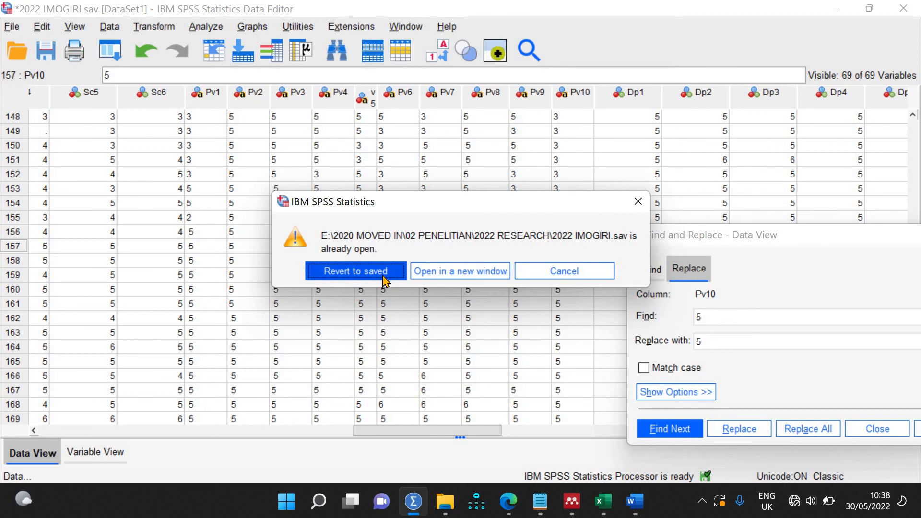
pyautogui.click(586, 277)
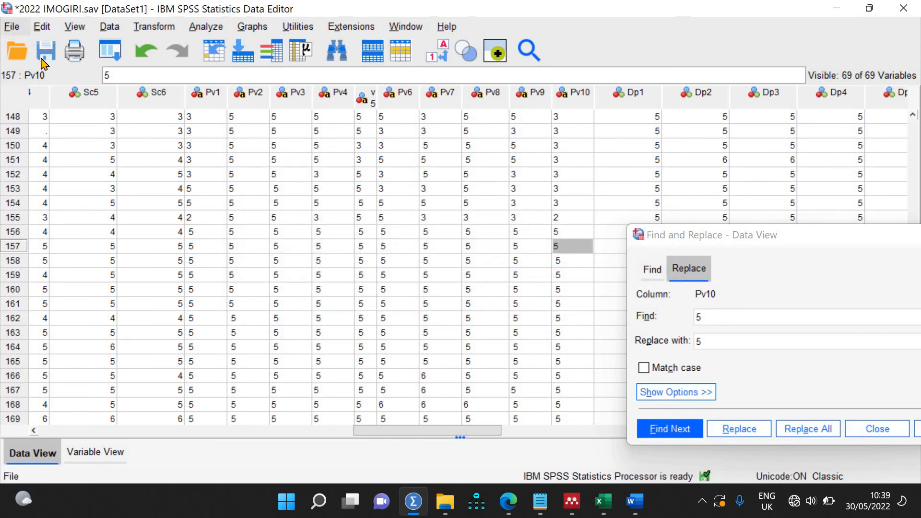
# Step: Begin an Excel data import and browse to the Downloads folder
pyautogui.click(11, 28)
pyautogui.moveTo(60, 72)
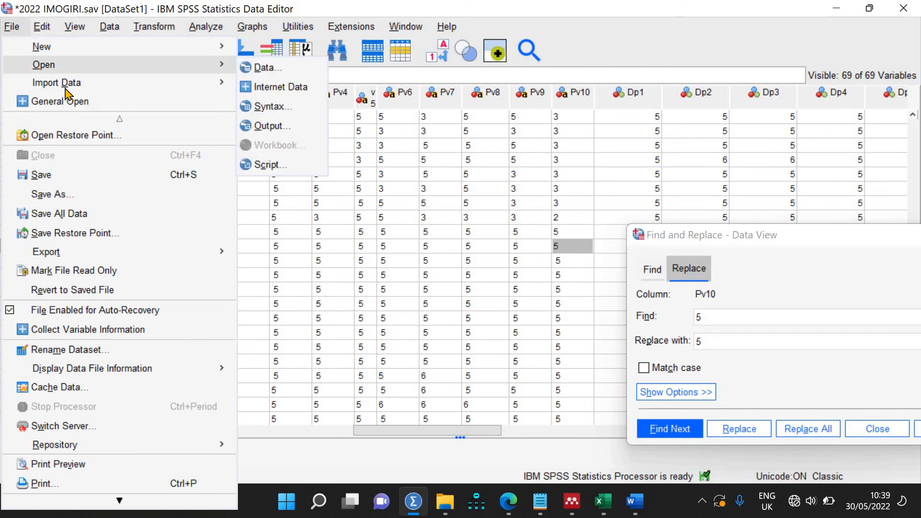
pyautogui.moveTo(214, 91)
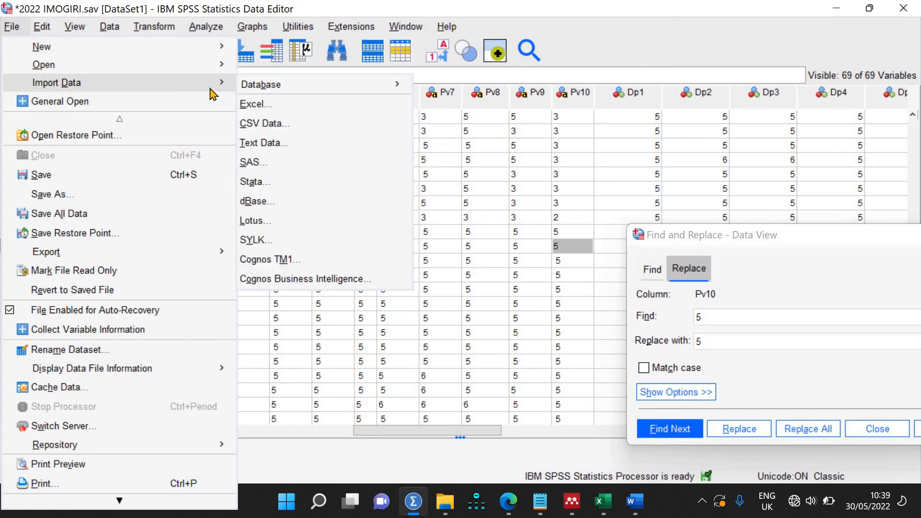
pyautogui.click(259, 99)
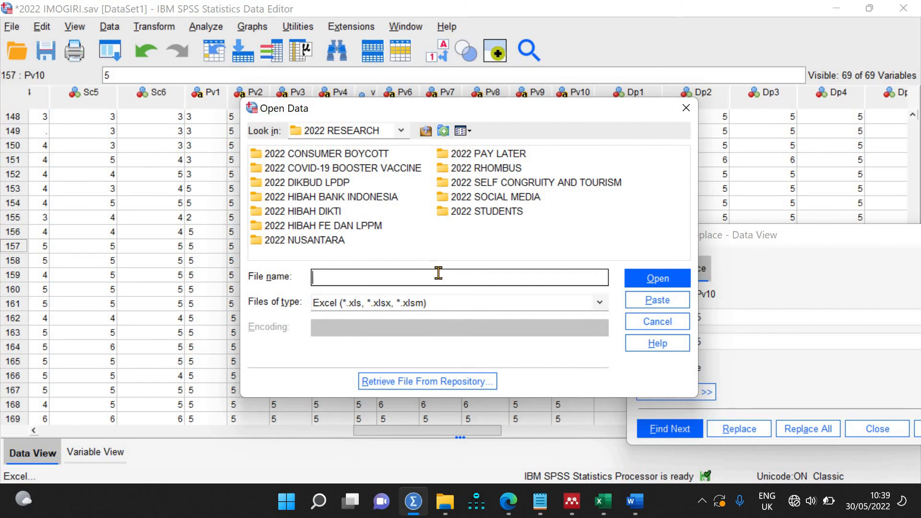
pyautogui.click(426, 131)
pyautogui.click(429, 134)
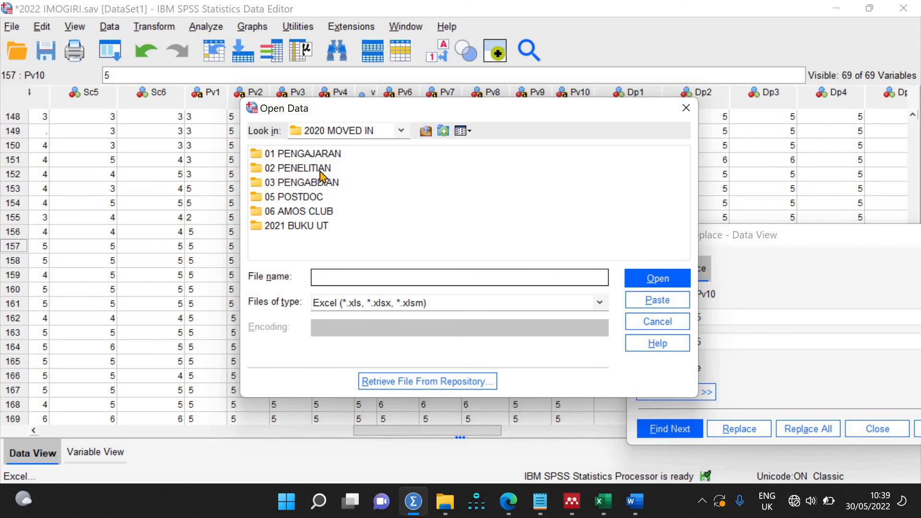
pyautogui.doubleClick(307, 169)
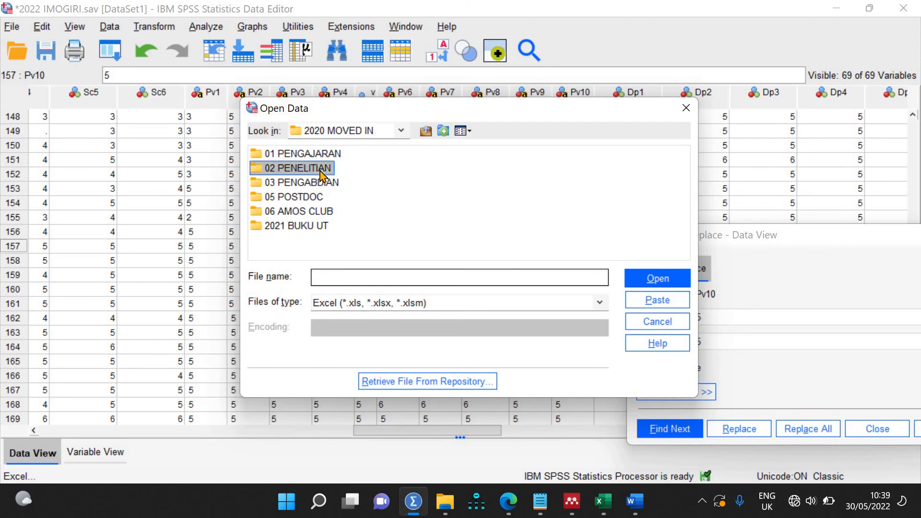
pyautogui.click(434, 135)
pyautogui.click(434, 136)
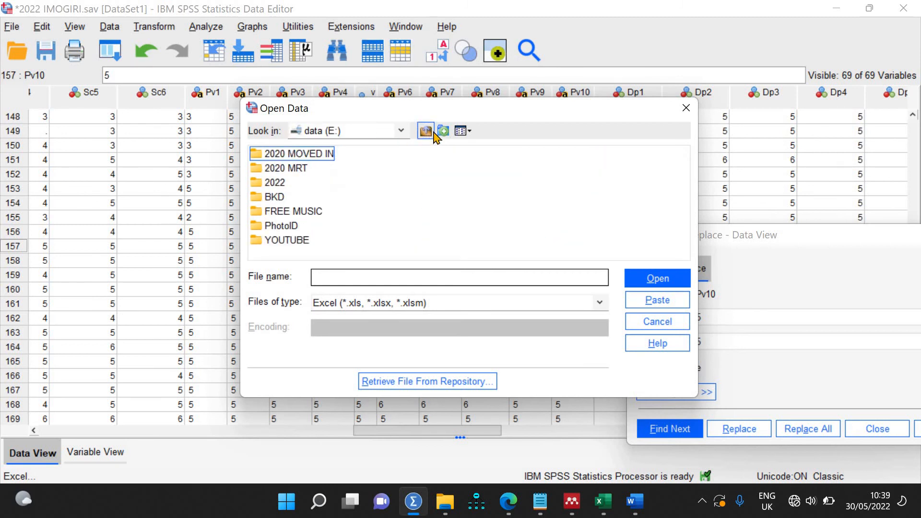
pyautogui.click(435, 136)
pyautogui.doubleClick(287, 182)
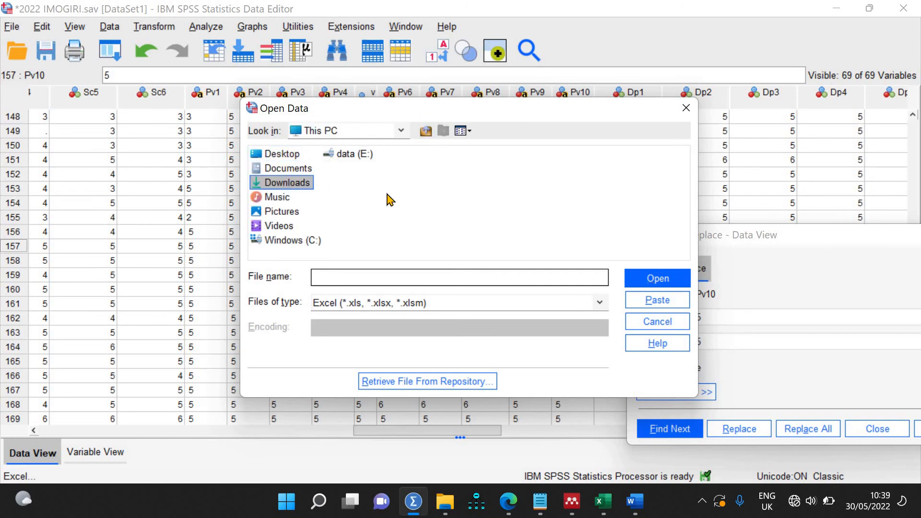
# Step: Open the 1722 Imogiri tourism survey workbook and read Sheet1 (A1:BQ231) into a new dataset
pyautogui.moveTo(293, 256); pyautogui.dragTo(414, 256)
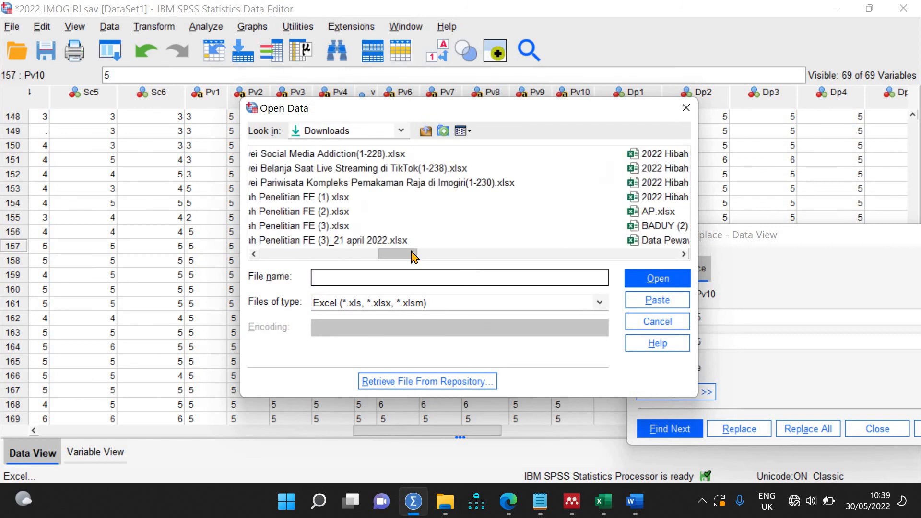
pyautogui.click(436, 181)
pyautogui.click(660, 282)
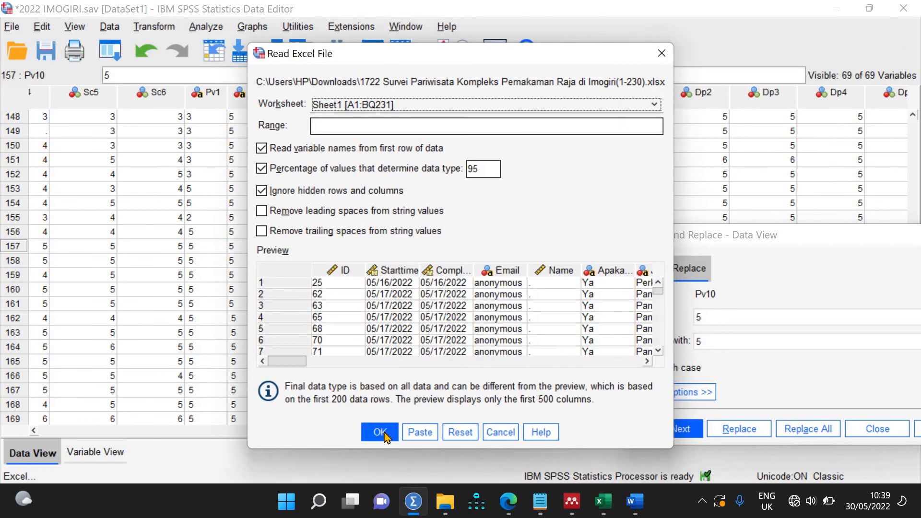
pyautogui.click(380, 431)
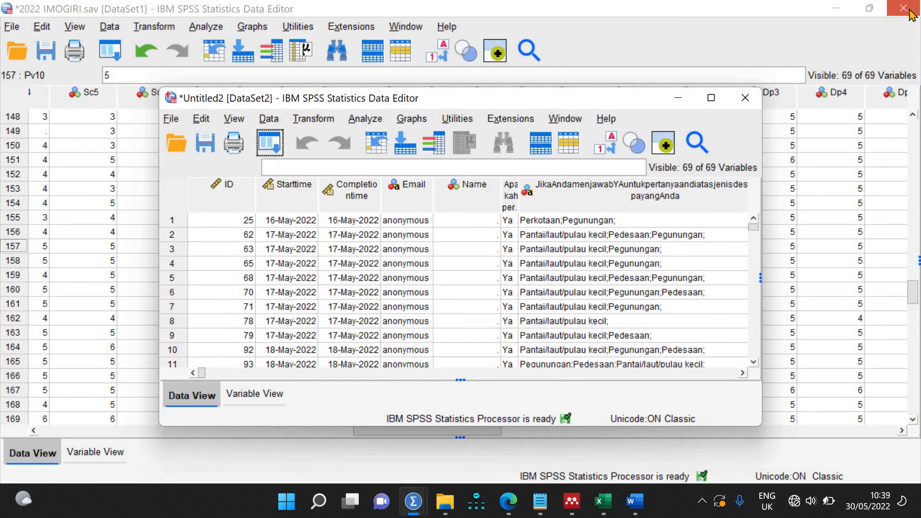
# Step: Close the old 2022 IMOGIRI dataset without saving, then Save As into E:\2020 MOVED IN\02 PENELITIAN
pyautogui.click(904, 14)
pyautogui.click(451, 291)
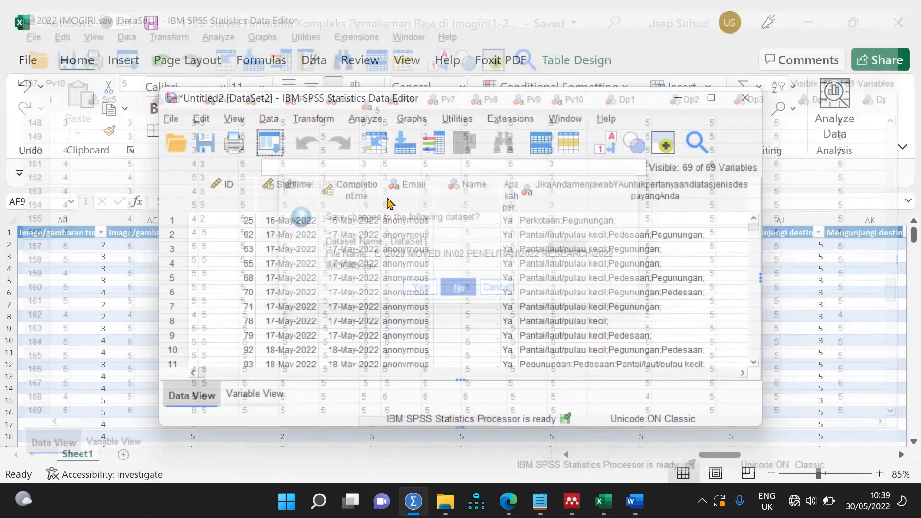
pyautogui.click(170, 120)
pyautogui.click(214, 202)
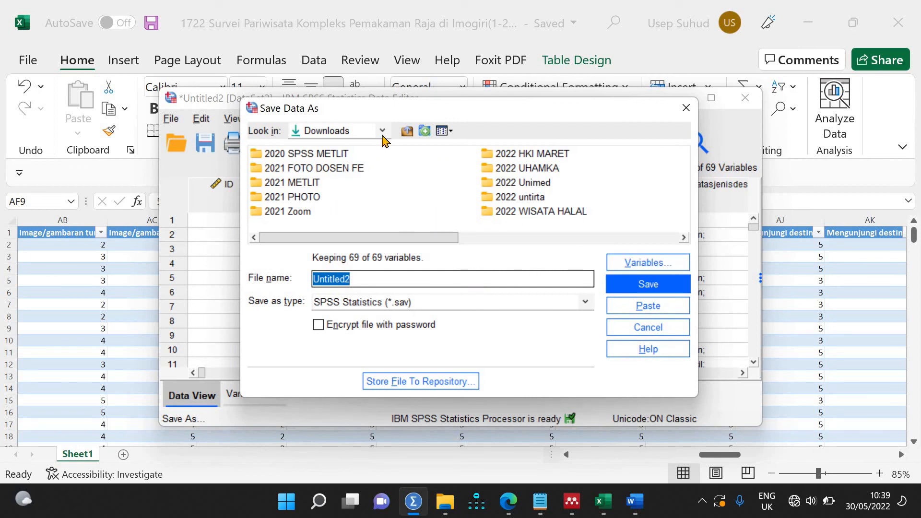
pyautogui.click(406, 131)
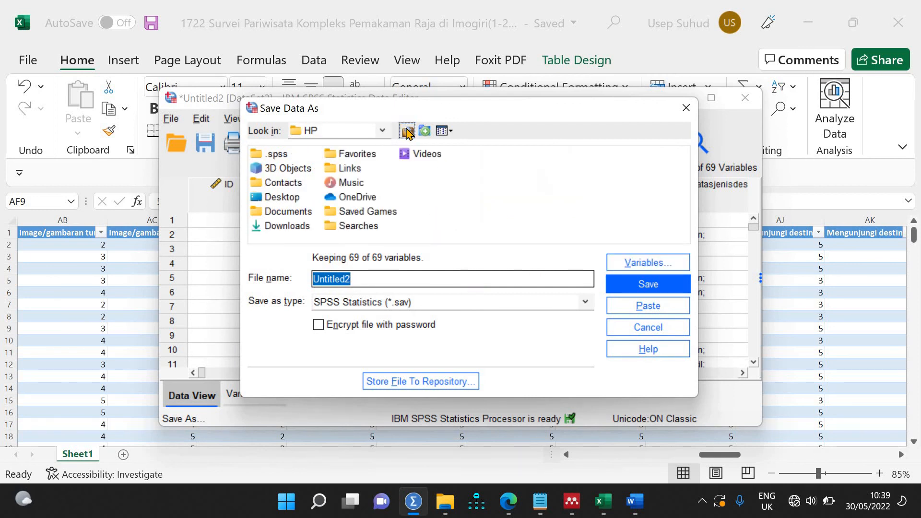
pyautogui.click(407, 131)
pyautogui.click(407, 131)
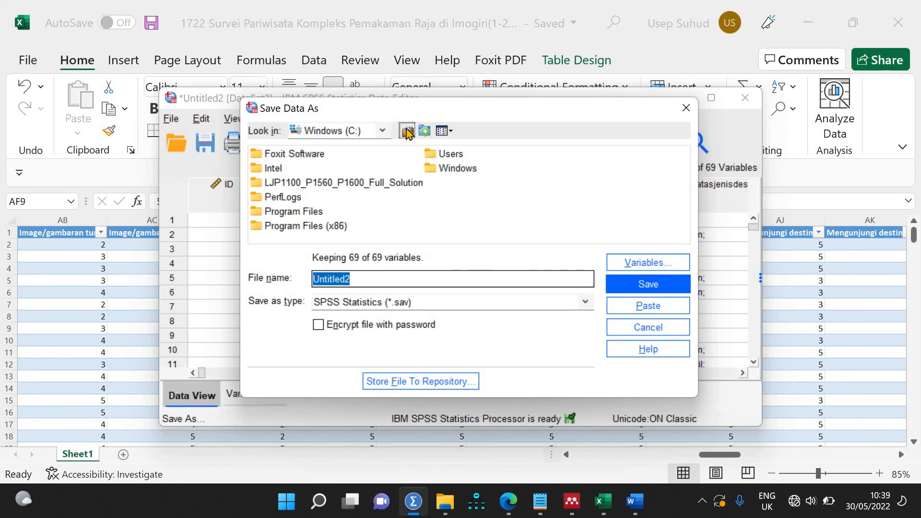
pyautogui.click(407, 131)
pyautogui.click(347, 169)
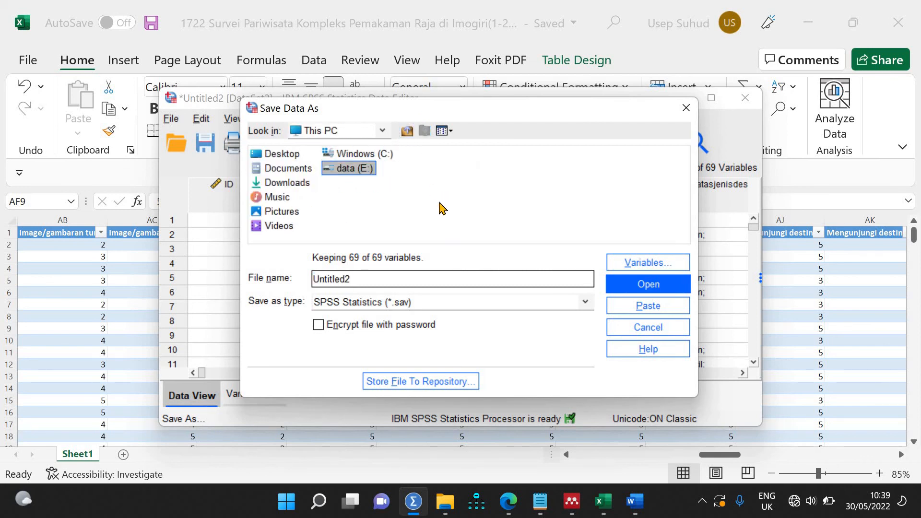
pyautogui.doubleClick(359, 168)
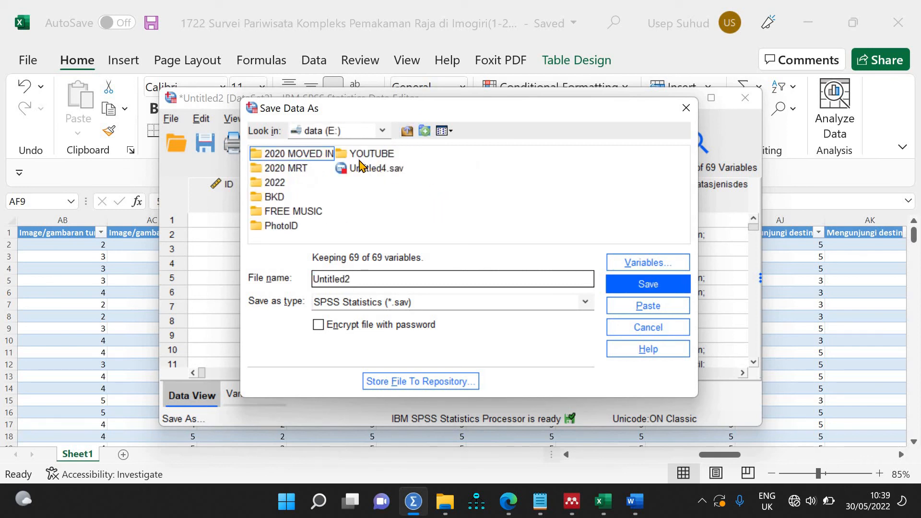
pyautogui.doubleClick(290, 157)
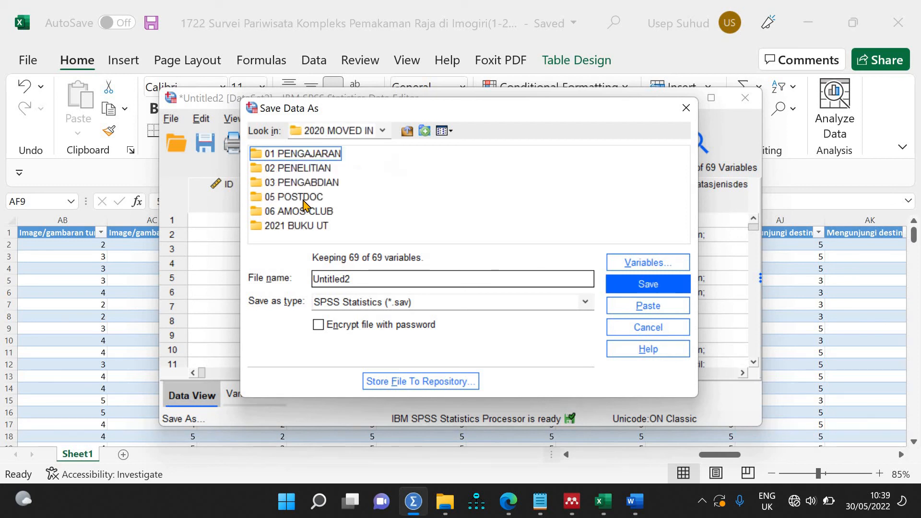
pyautogui.doubleClick(320, 170)
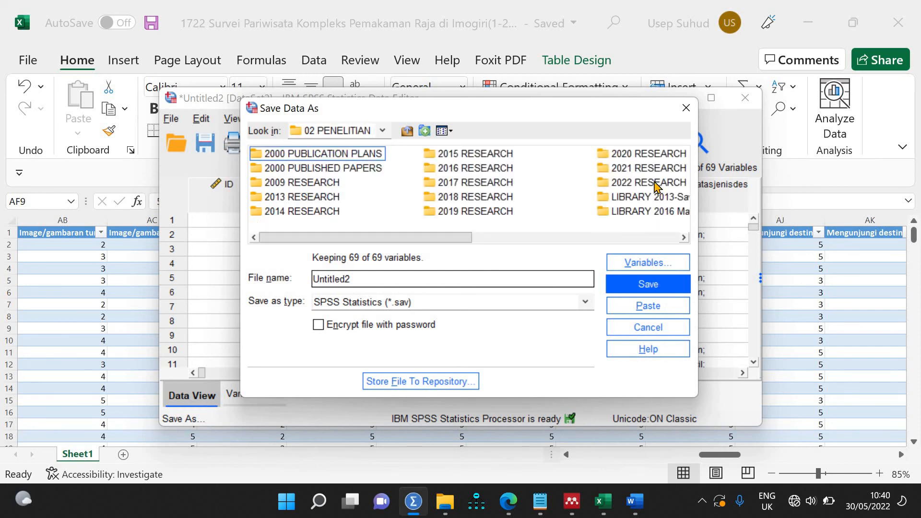
# Step: Save the imported data over 2022 IMOGIRI.sav in the 2022 RESEARCH folder, confirming the replacement
pyautogui.doubleClick(657, 185)
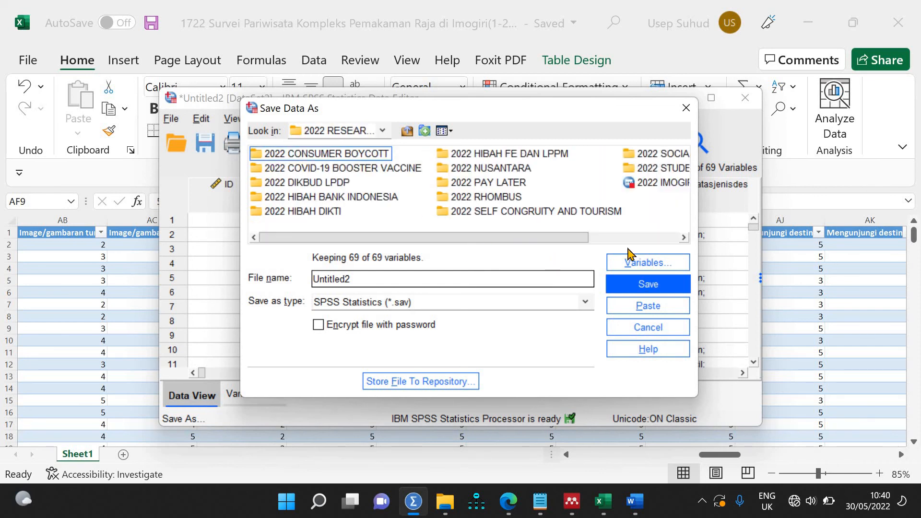
pyautogui.click(664, 184)
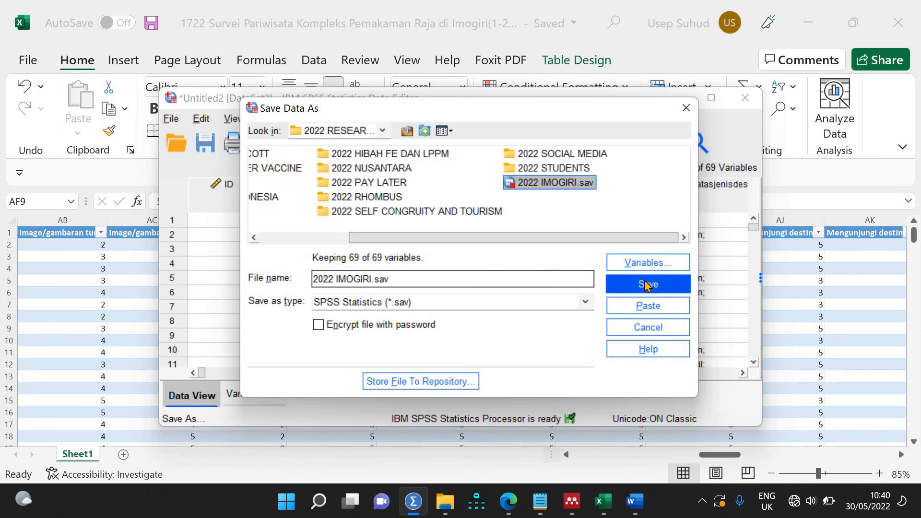
pyautogui.click(646, 284)
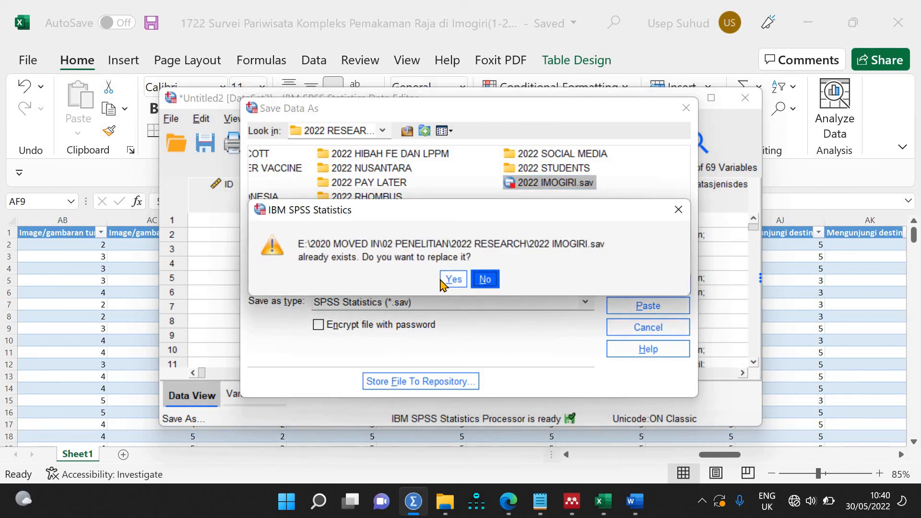
pyautogui.click(451, 280)
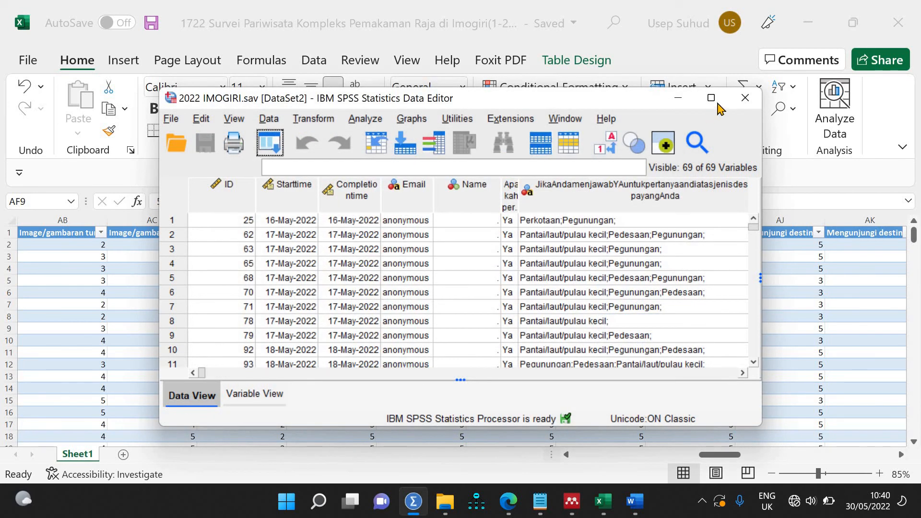
pyautogui.click(716, 100)
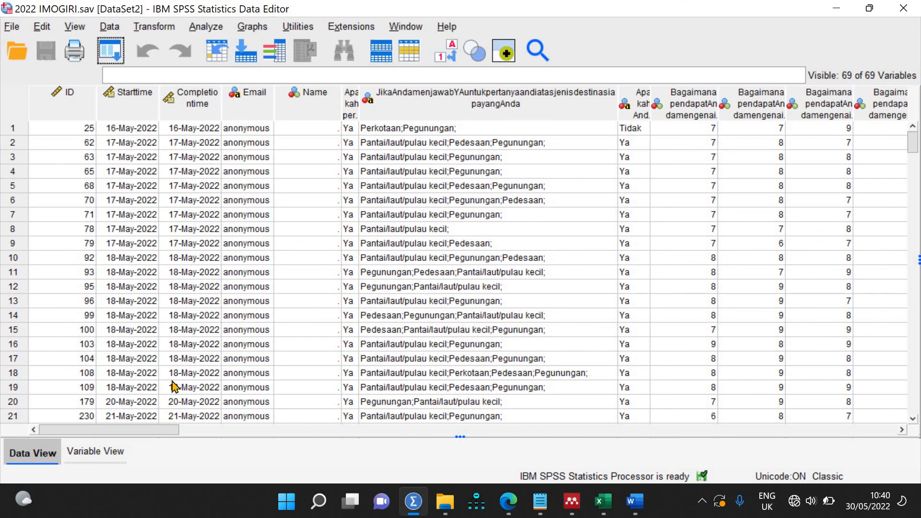
# Step: Review the 69 variables in Variable View, checking the item variables are Numeric
pyautogui.moveTo(136, 430); pyautogui.dragTo(379, 430)
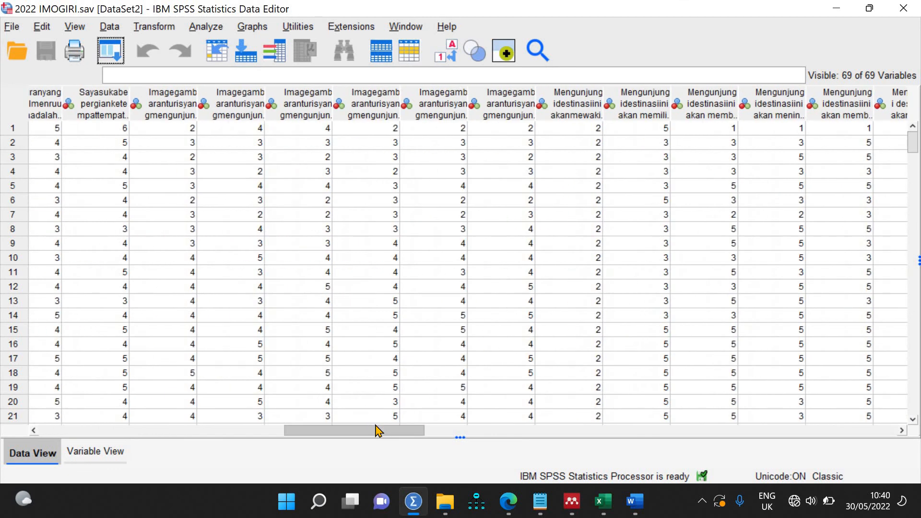
pyautogui.click(109, 463)
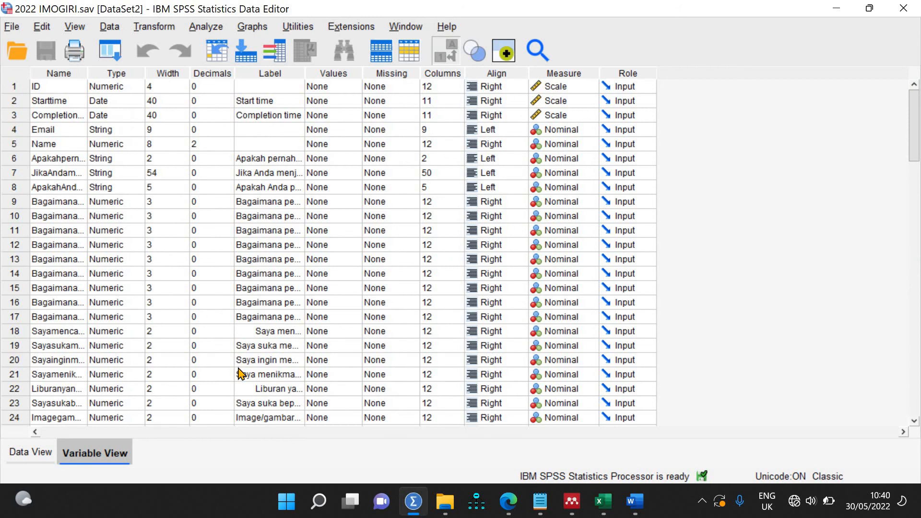
pyautogui.scroll(-8, 240, 374)
pyautogui.scroll(8, 240, 374)
pyautogui.scroll(-16, 239, 374)
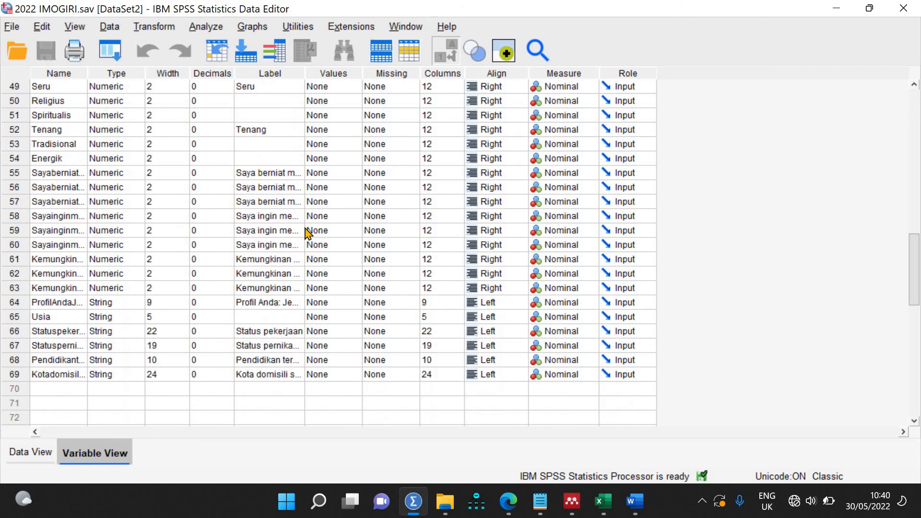
pyautogui.scroll(16, 307, 232)
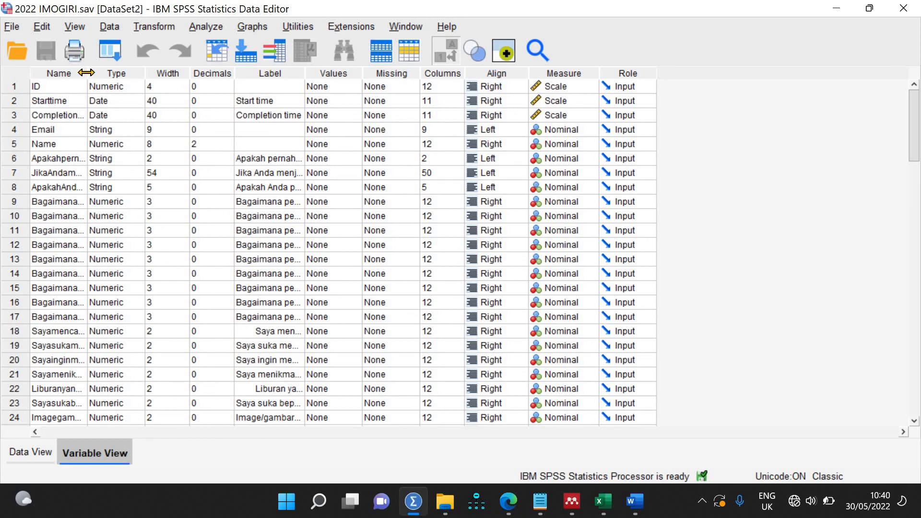
# Step: Widen the Name column in Variable View and scroll through the long variable names
pyautogui.moveTo(87, 73); pyautogui.dragTo(240, 115)
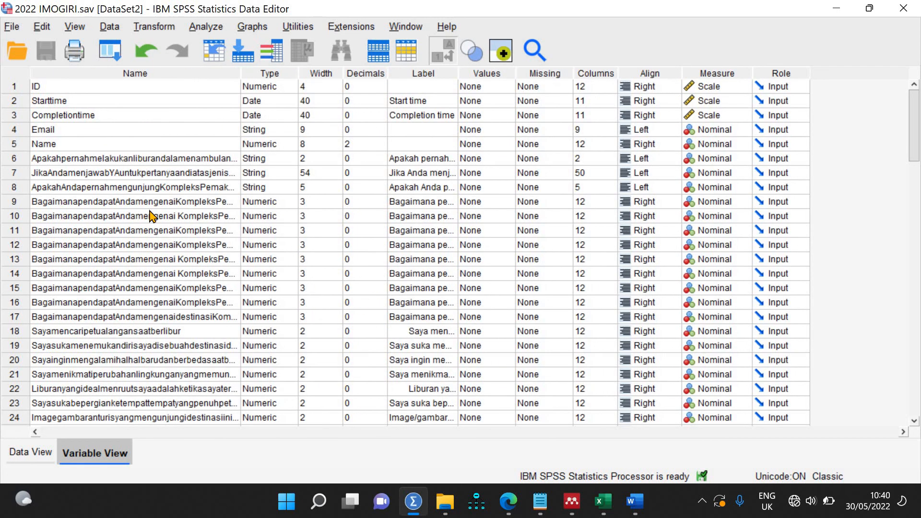
pyautogui.click(150, 211)
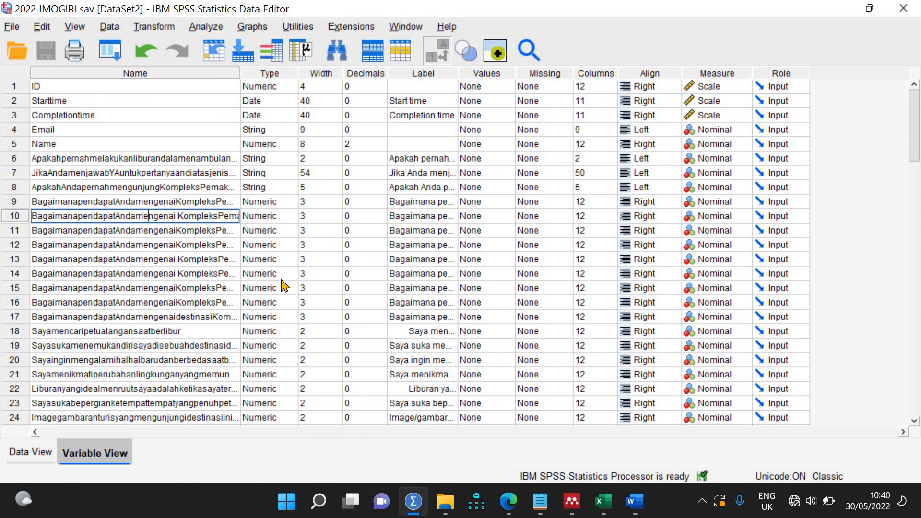
pyautogui.scroll(-20, 296, 216)
pyautogui.scroll(8, 296, 216)
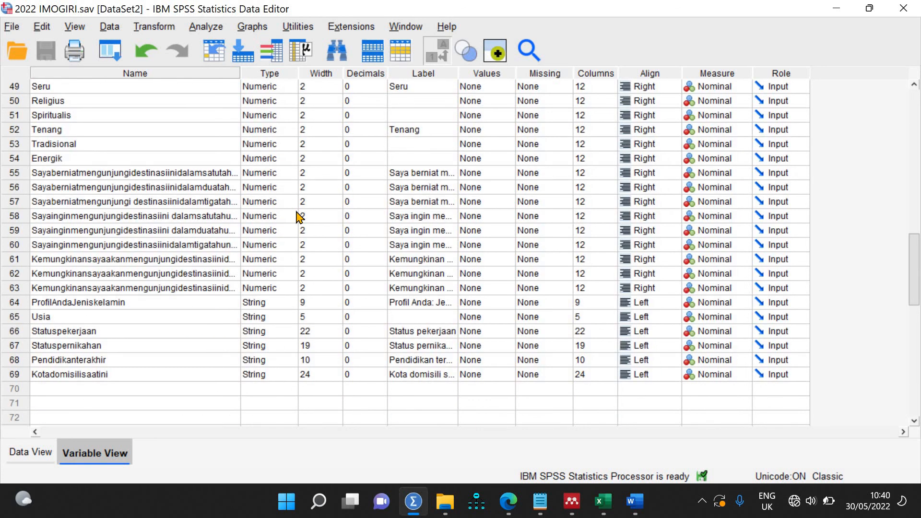
pyautogui.scroll(16, 296, 216)
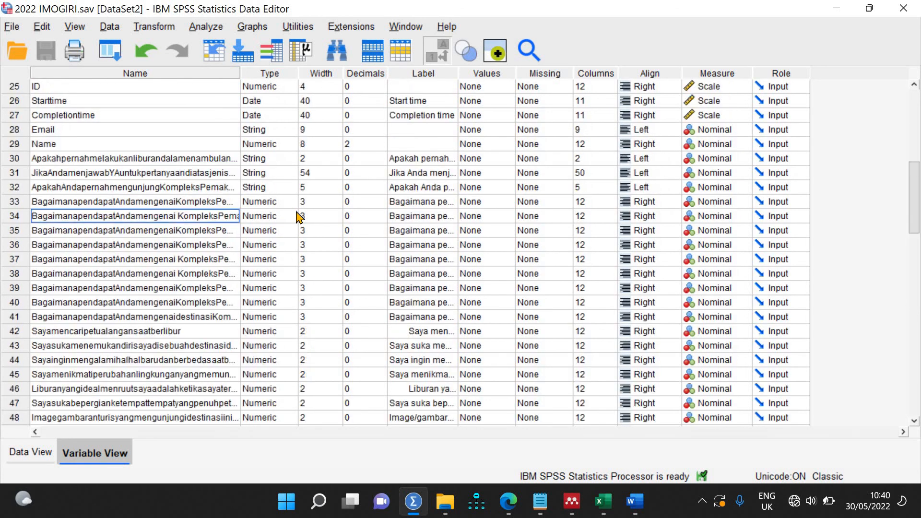
pyautogui.click(188, 201)
# Step: Rename variables 9, 10 and 11 to At1, At2 and At3
pyautogui.doubleClick(188, 201)
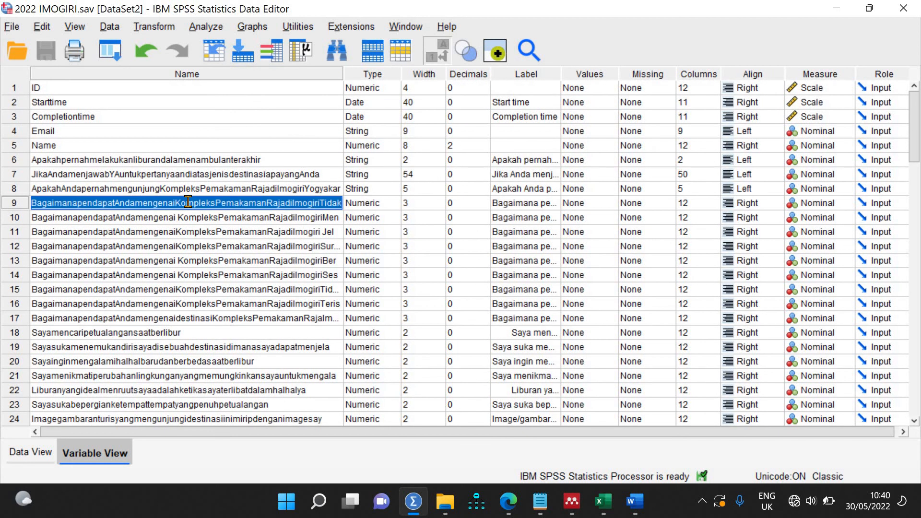
pyautogui.write('a')
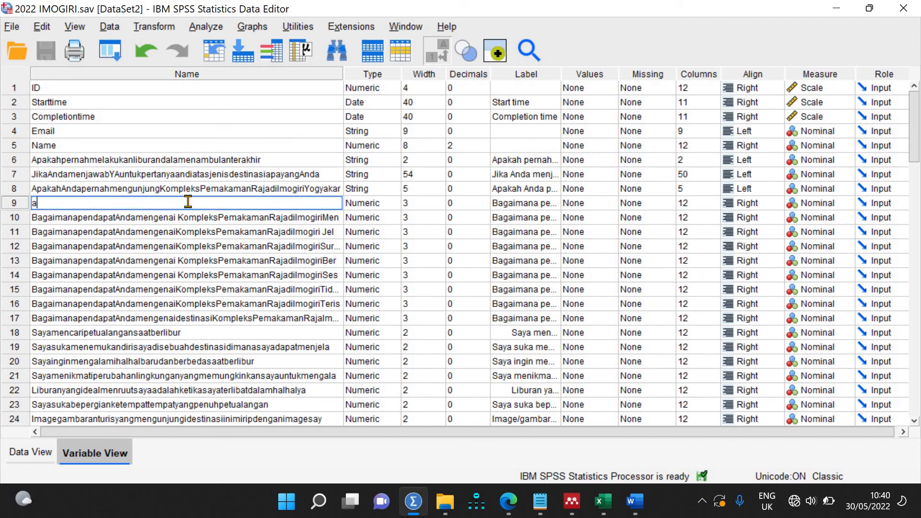
pyautogui.press('Return')
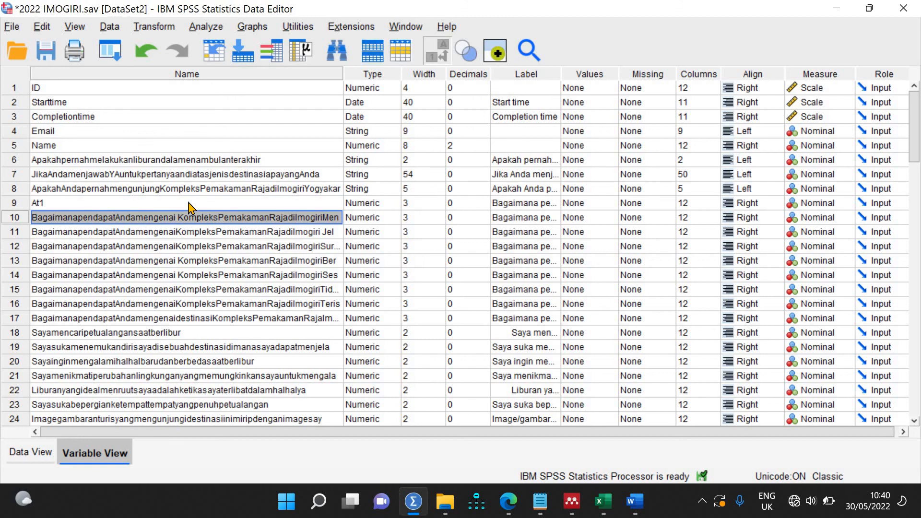
pyautogui.write('At2')
pyautogui.press('Return')
pyautogui.write('At')
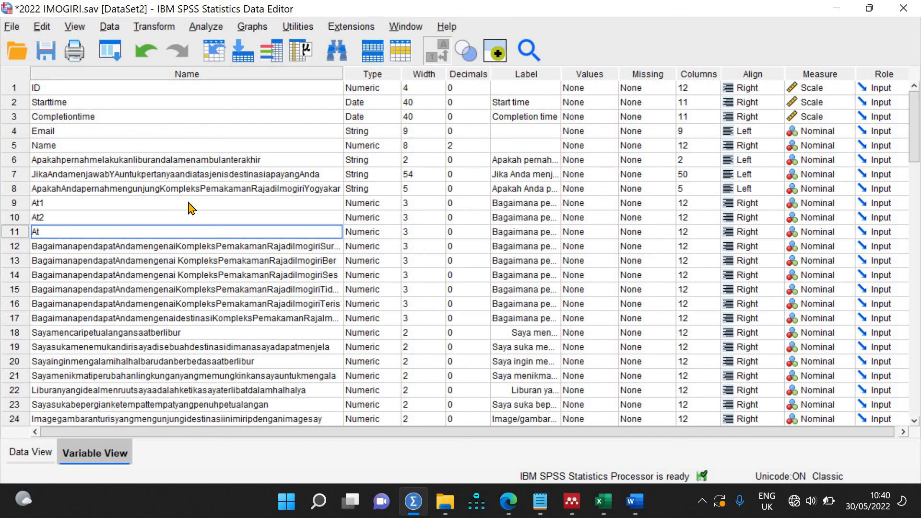
pyautogui.write('3')
pyautogui.press('Return')
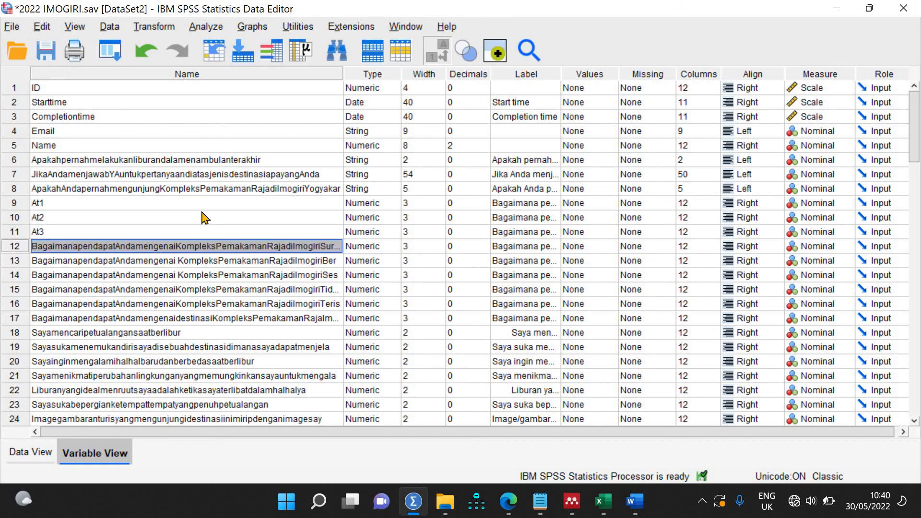
# Step: Prefix the labels of variables 9–11 with At1, At2 and At3
pyautogui.doubleClick(494, 203)
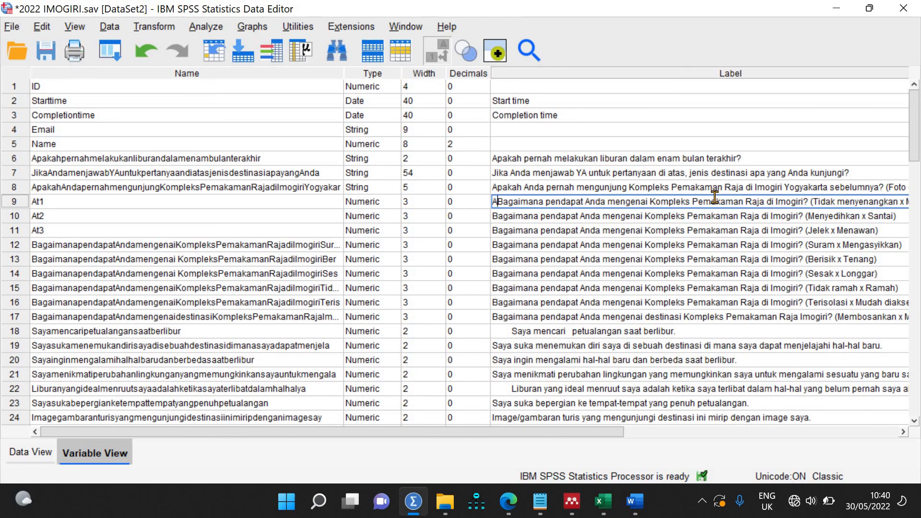
pyautogui.write('At1')
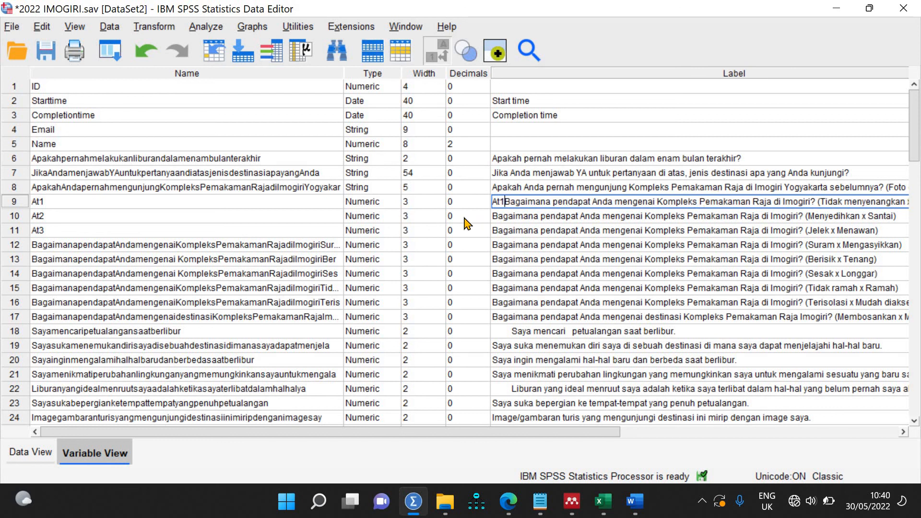
pyautogui.doubleClick(492, 215)
pyautogui.press('Home')
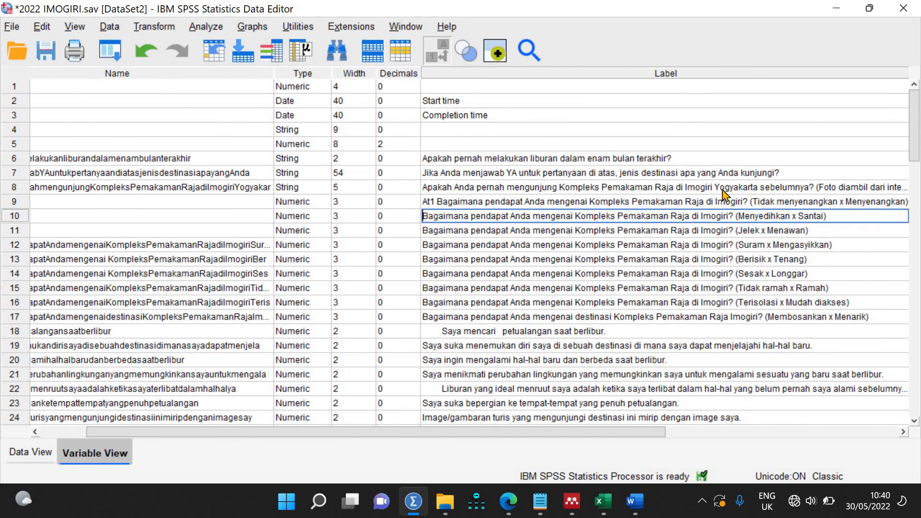
pyautogui.write('At2')
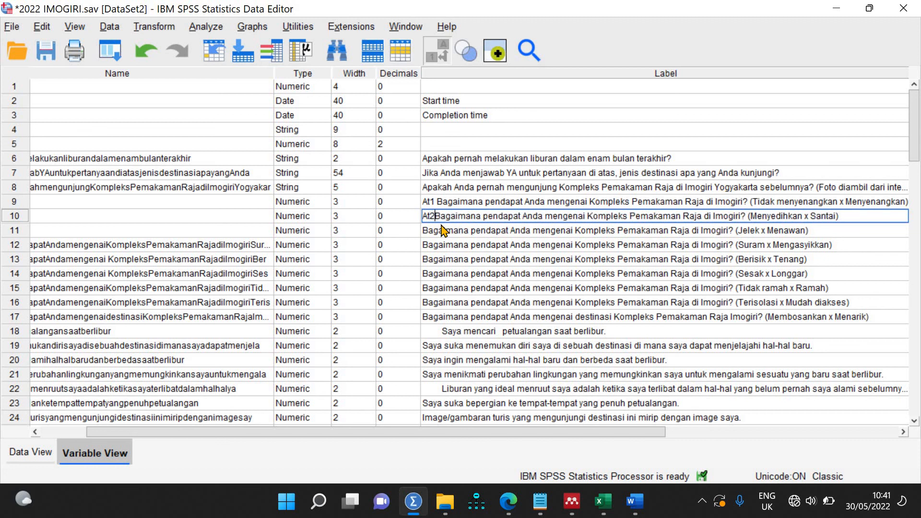
pyautogui.click(430, 231)
pyautogui.doubleClick(425, 231)
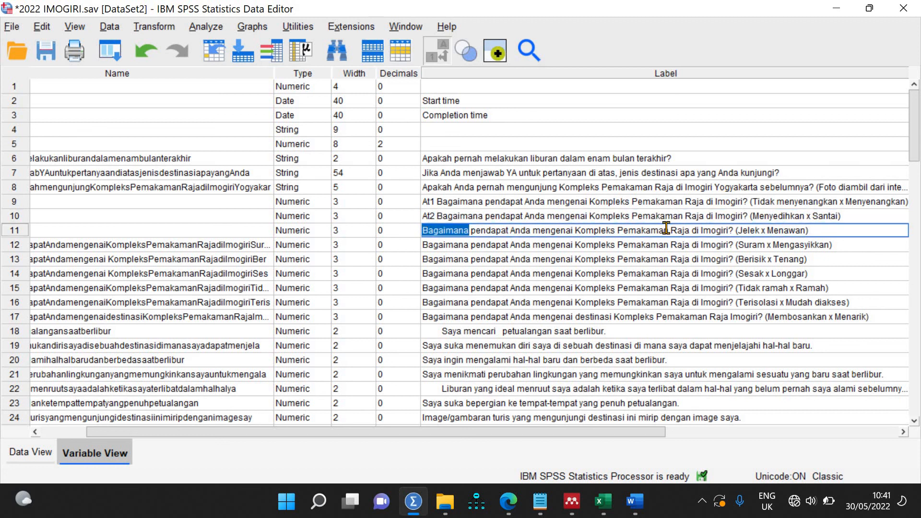
pyautogui.press('Home')
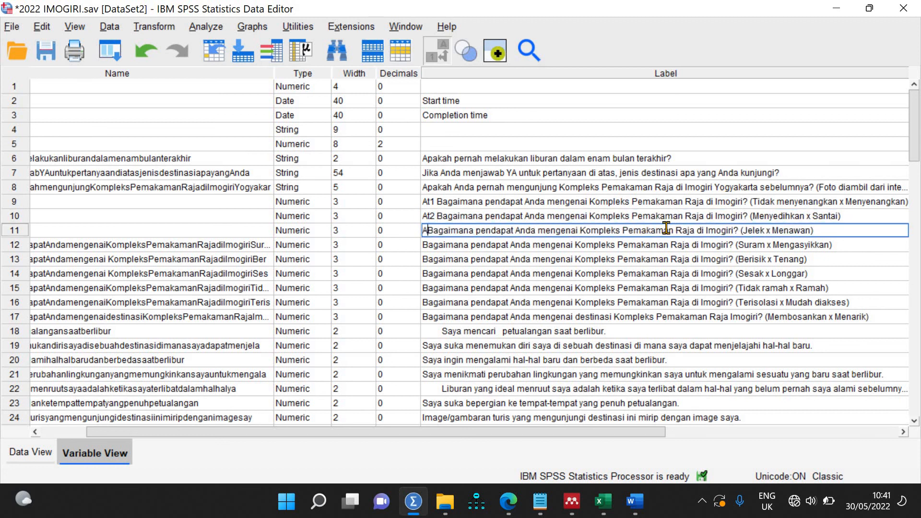
pyautogui.write('At3')
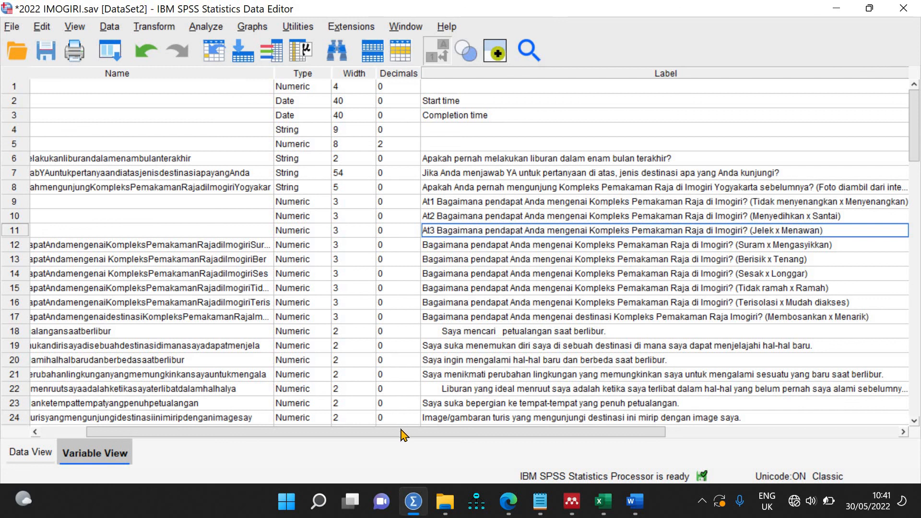
pyautogui.moveTo(404, 435); pyautogui.dragTo(573, 438)
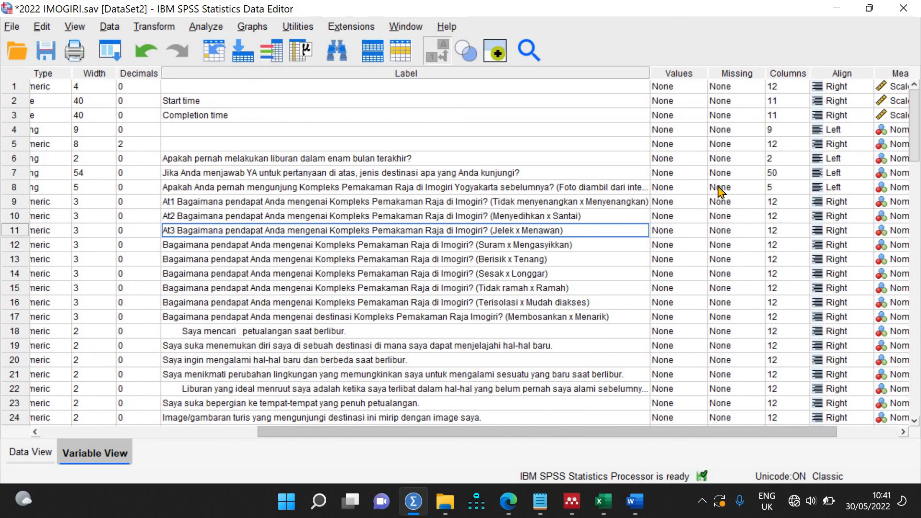
# Step: In At1's Value Labels dialog, enter the values 0 through 10
pyautogui.click(700, 207)
pyautogui.click(701, 203)
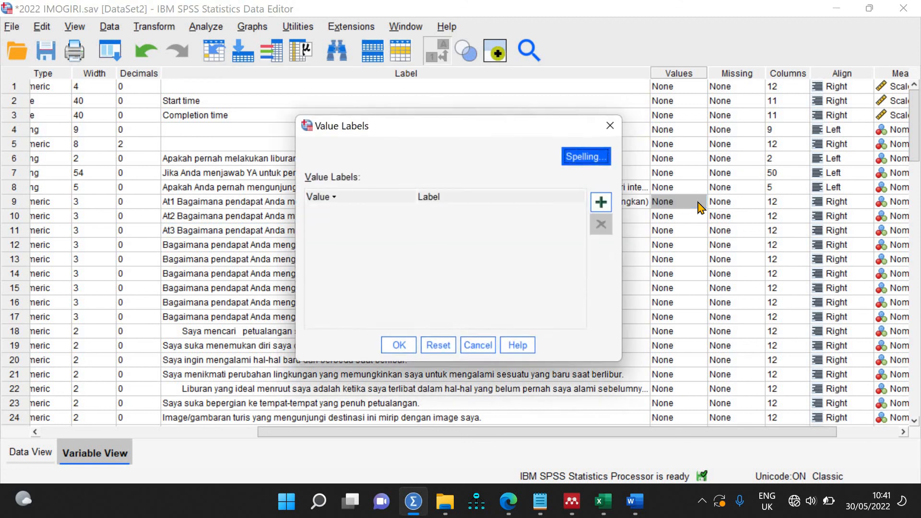
pyautogui.click(603, 206)
pyautogui.click(603, 207)
pyautogui.click(603, 206)
pyautogui.click(603, 206)
pyautogui.click(603, 207)
pyautogui.click(603, 206)
pyautogui.click(603, 206)
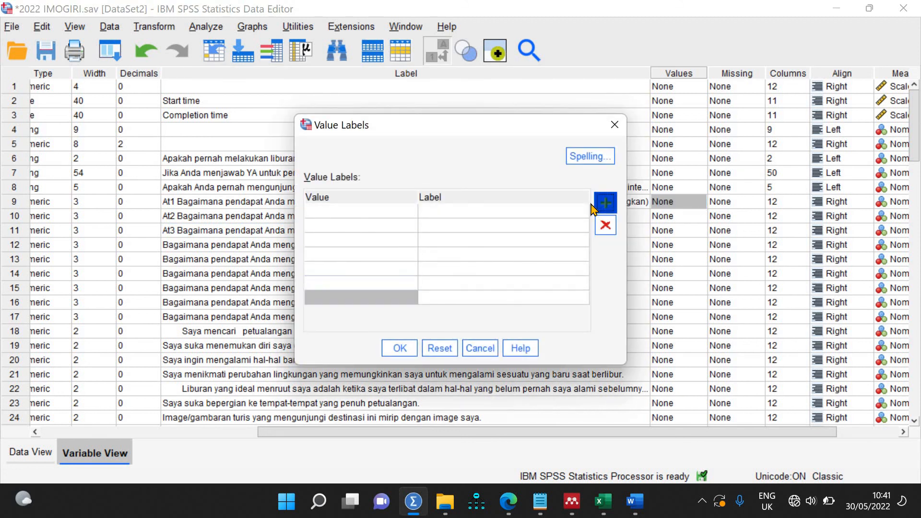
pyautogui.click(600, 206)
pyautogui.click(600, 206)
pyautogui.click(600, 207)
pyautogui.click(382, 208)
pyautogui.write('0')
pyautogui.press('Return')
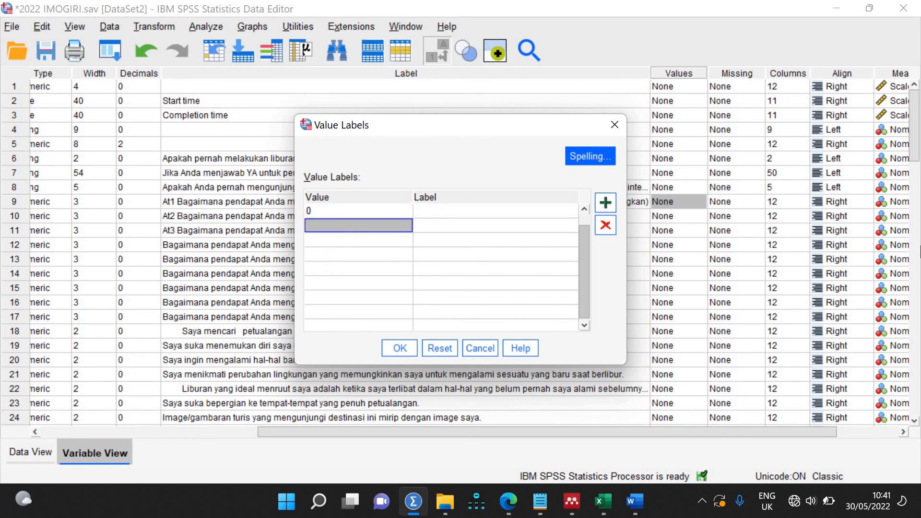
pyautogui.write('1')
pyautogui.press('Return')
pyautogui.write('2')
pyautogui.press('Return')
pyautogui.write('3')
pyautogui.press('Return')
pyautogui.write('4 5')
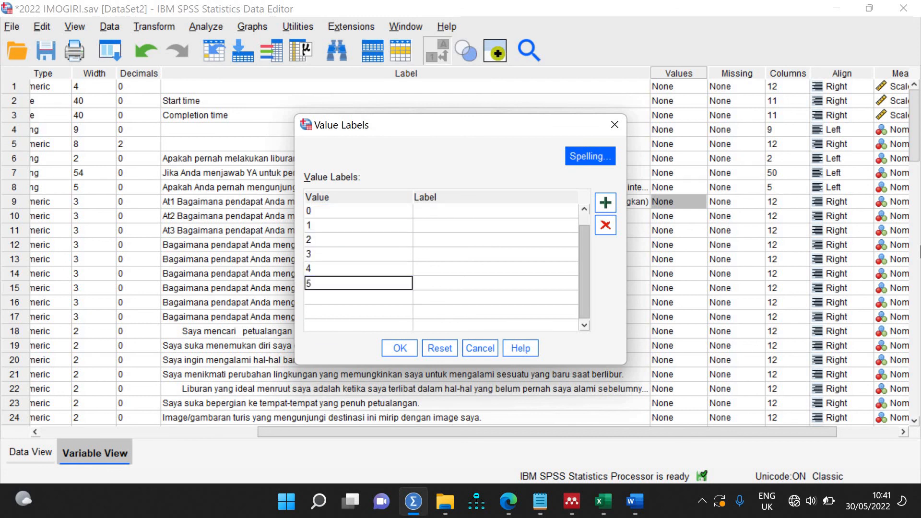
pyautogui.press('Return')
pyautogui.write('6')
pyautogui.press('Return')
pyautogui.write('7')
pyautogui.press('Return')
pyautogui.write('8')
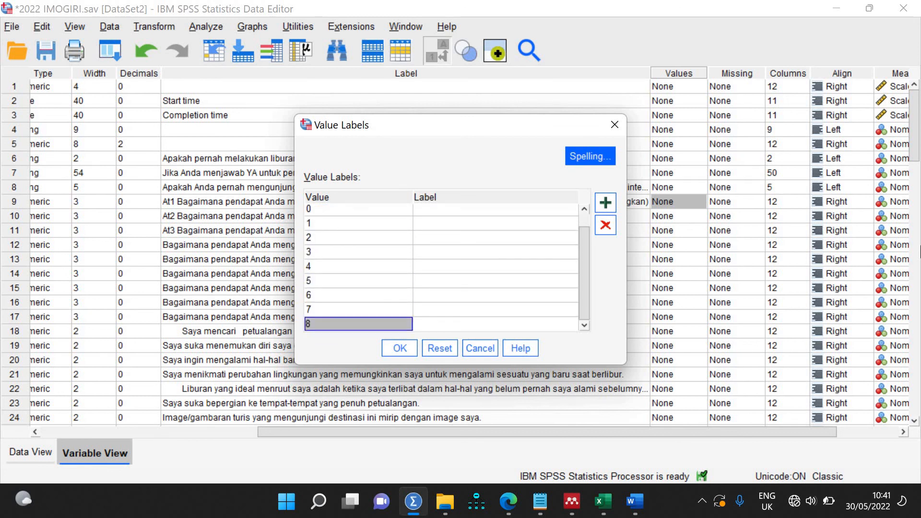
pyautogui.click(605, 202)
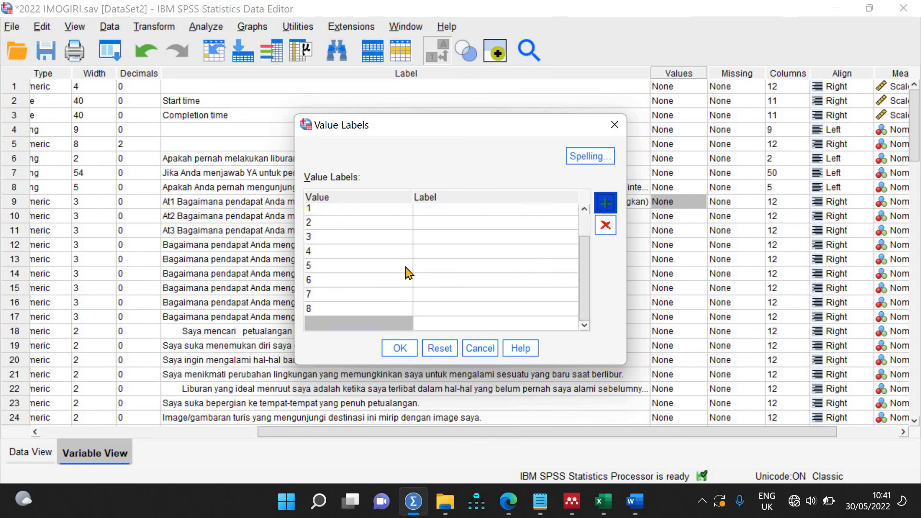
pyautogui.write('9')
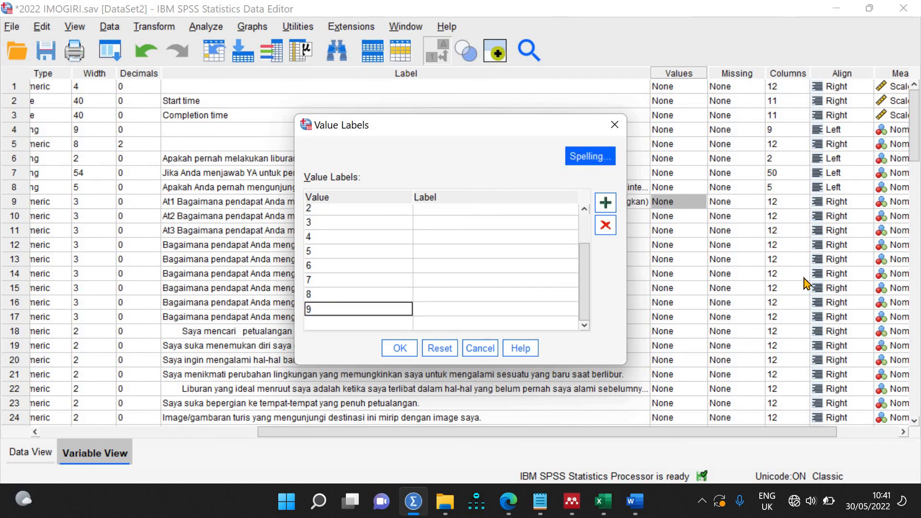
pyautogui.press('Return')
pyautogui.write('10')
pyautogui.press('Tab')
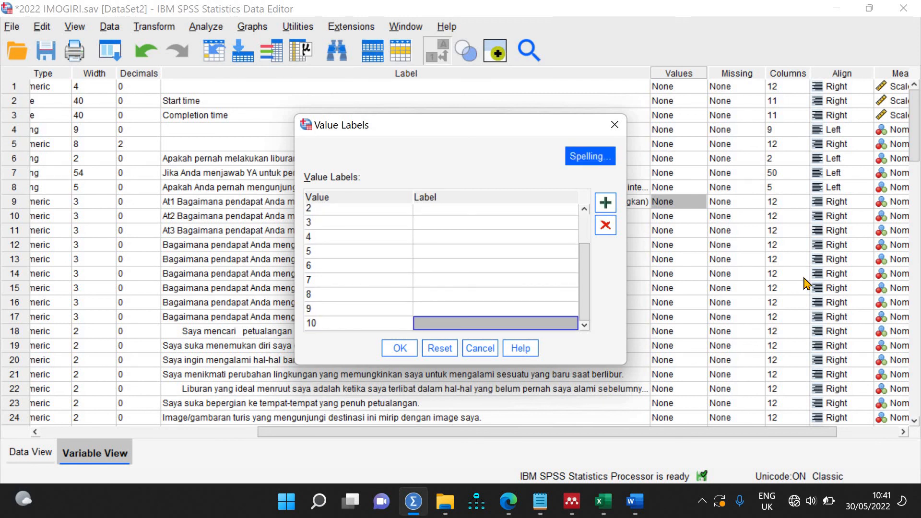
pyautogui.press('Up')
pyautogui.press('Up')
pyautogui.press('Up')
pyautogui.press('Up')
pyautogui.press('Up')
pyautogui.press('Up')
pyautogui.press('Up')
pyautogui.press('Up')
pyautogui.press('Up')
pyautogui.press('Up')
pyautogui.press('Up')
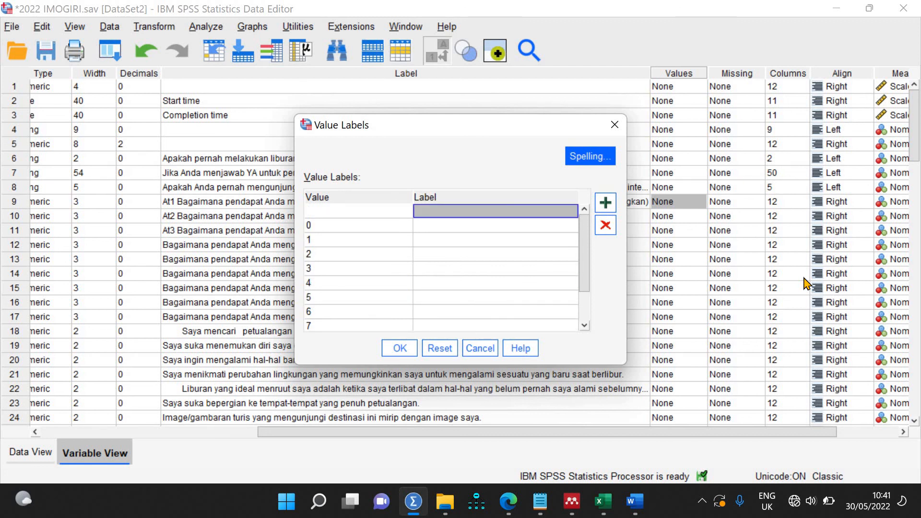
pyautogui.click(606, 230)
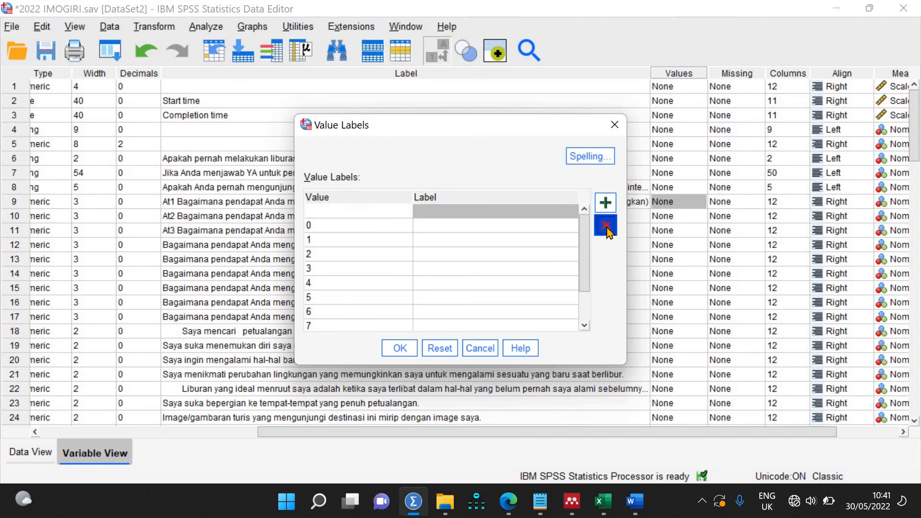
# Step: Label each value 0–10 with its own number and confirm the dialog
pyautogui.click(528, 211)
pyautogui.write('0')
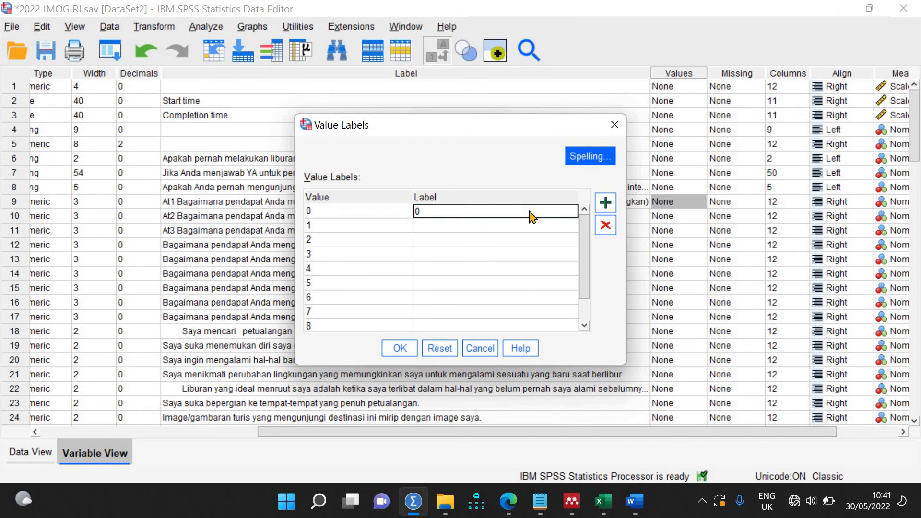
pyautogui.press('Down')
pyautogui.write('1')
pyautogui.press('Down')
pyautogui.write('2')
pyautogui.press('Down')
pyautogui.write('3')
pyautogui.press('Down')
pyautogui.write('4')
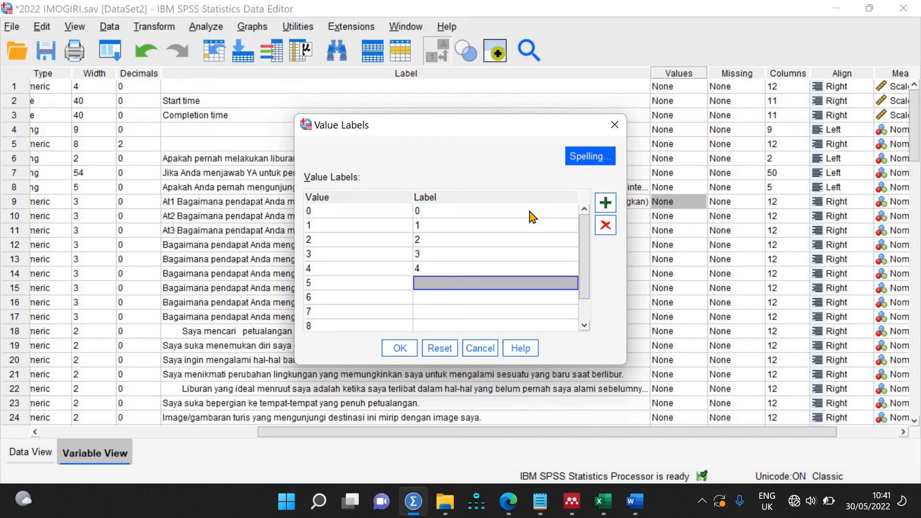
pyautogui.write('5')
pyautogui.press('Down')
pyautogui.write('6')
pyautogui.press('Down')
pyautogui.write('7')
pyautogui.press('Down')
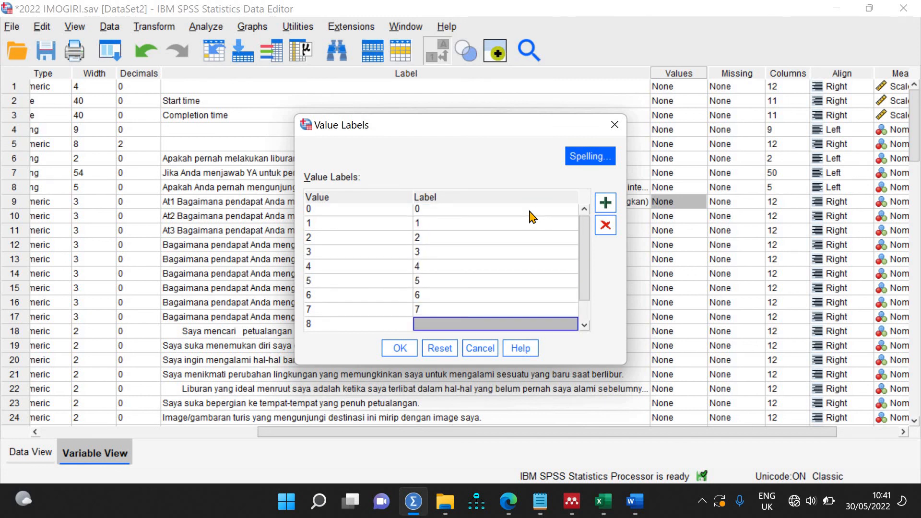
pyautogui.write('8')
pyautogui.press('Down')
pyautogui.write('9')
pyautogui.press('Down')
pyautogui.write('10')
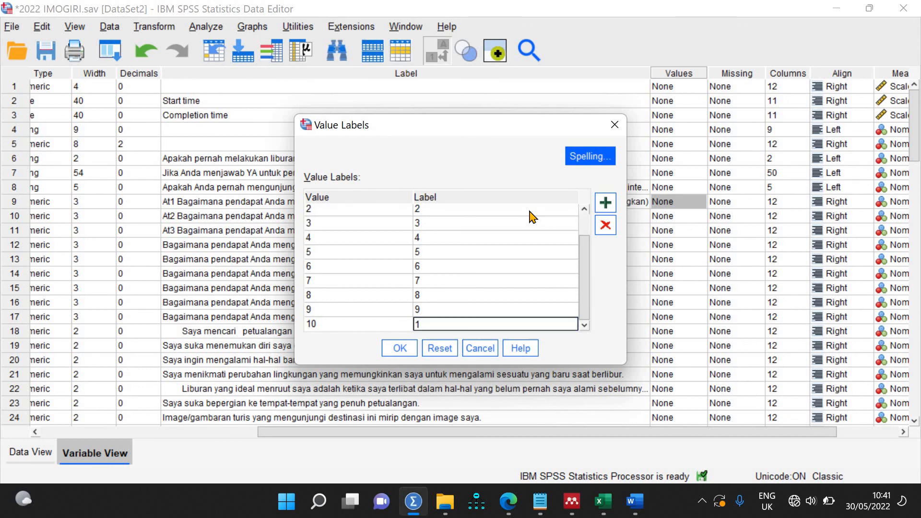
pyautogui.click(398, 354)
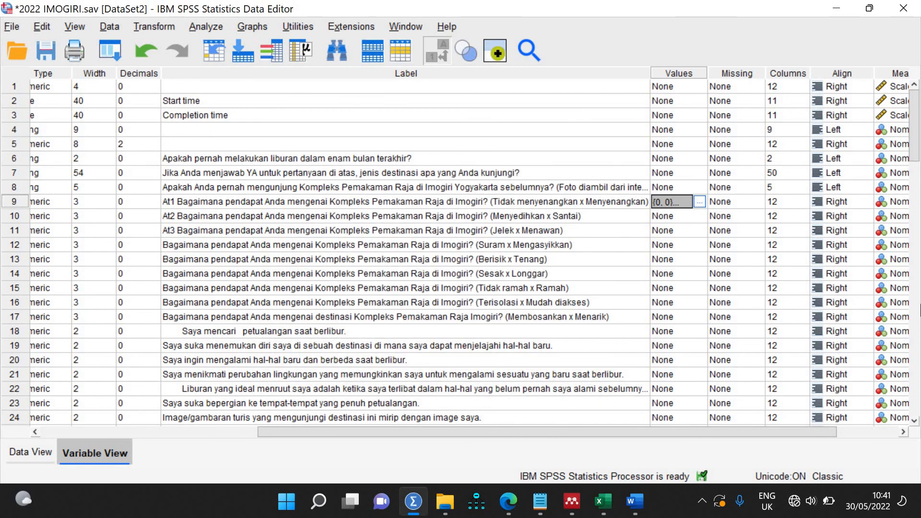
# Step: Paste At1's 0–10 value labels into the Values cells of rows 10–17
pyautogui.hotkey('shift', 'Down')
pyautogui.hotkey('shift', 'Down')
pyautogui.hotkey('shift', 'Down')
pyautogui.hotkey('shift', 'Down')
pyautogui.hotkey('shift', 'Down')
pyautogui.hotkey('shift', 'Down')
pyautogui.hotkey('shift', 'Down')
pyautogui.hotkey('shift', 'Down')
pyautogui.hotkey('shift', 'Down')
pyautogui.hotkey('shift', 'Down')
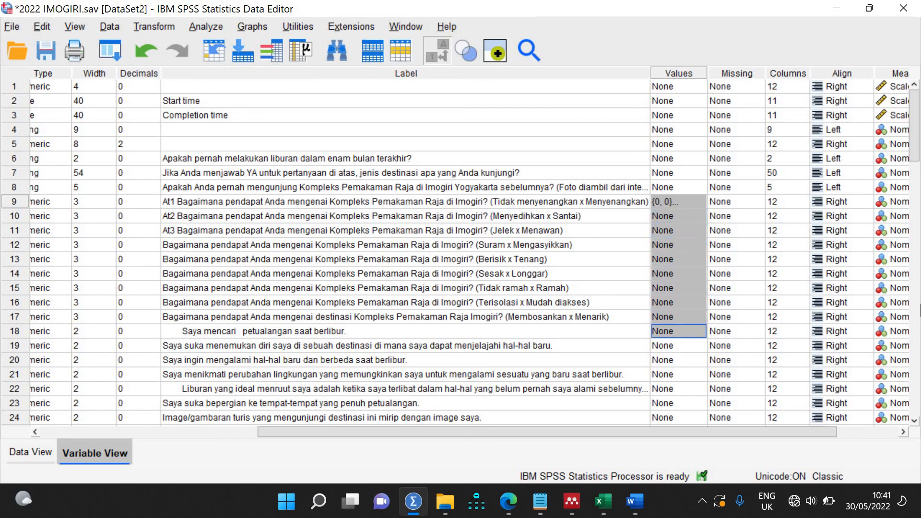
pyautogui.hotkey('shift', 'Up')
pyautogui.hotkey('shift', 'Up')
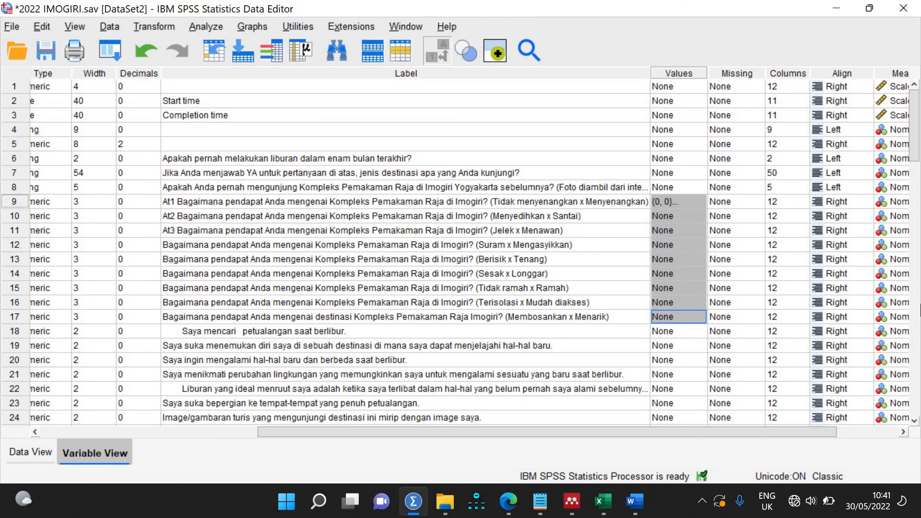
pyautogui.hotkey('ctrl', 'v')
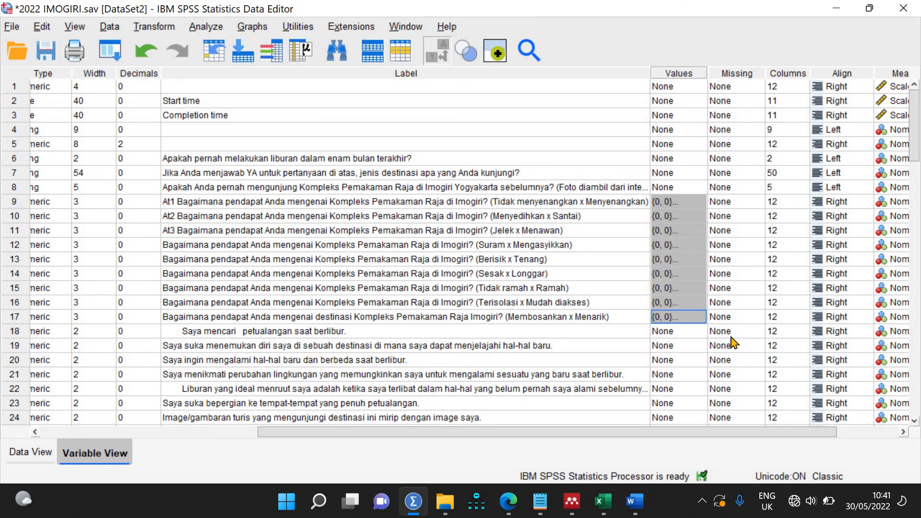
# Step: In row 18's Value Labels dialog, enter the values 1 through 6
pyautogui.click(702, 336)
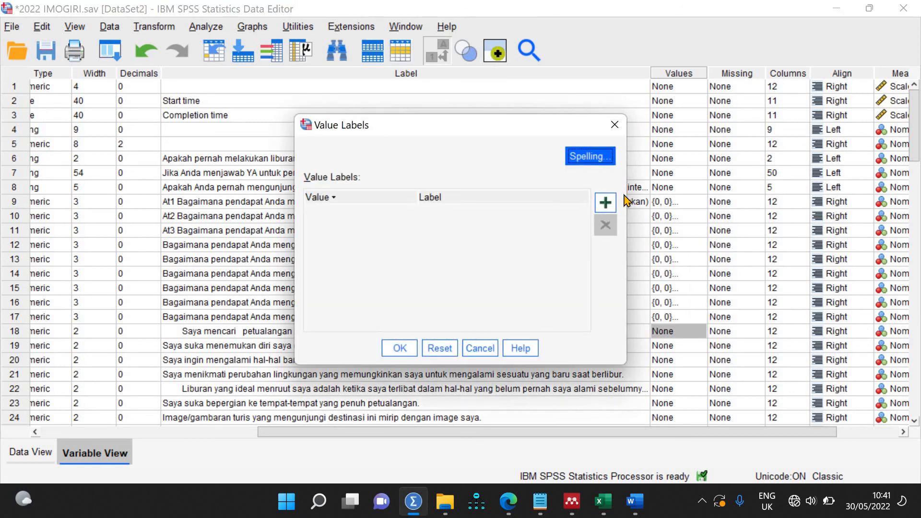
pyautogui.click(613, 202)
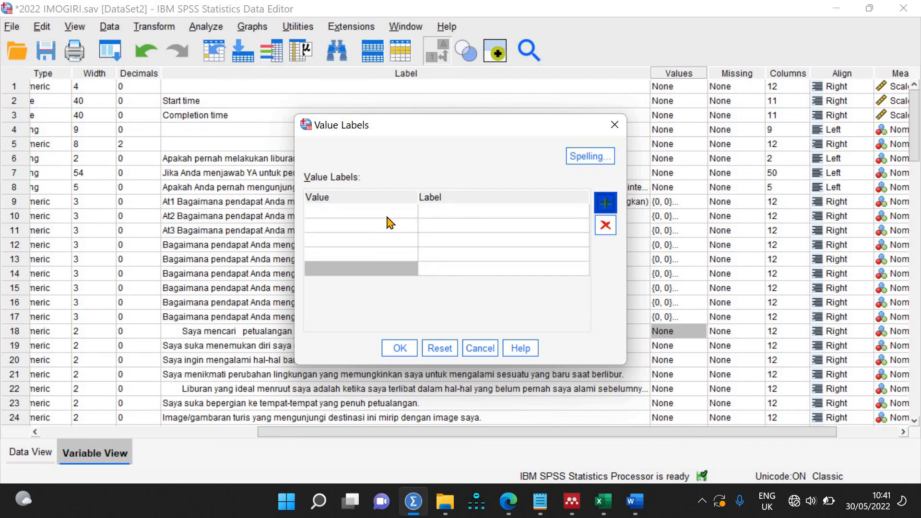
pyautogui.write('1')
pyautogui.press('Down')
pyautogui.write('2')
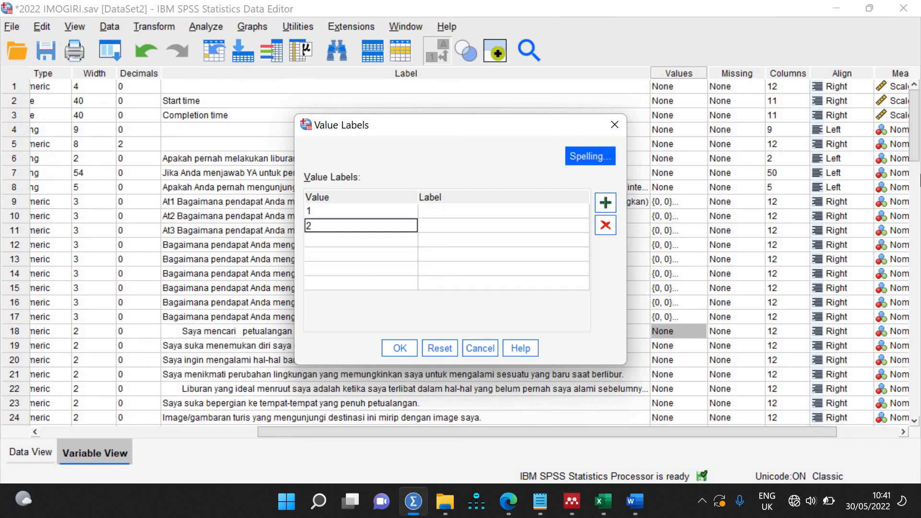
pyautogui.press('Down')
pyautogui.write('3')
pyautogui.press('Down')
pyautogui.write('4')
pyautogui.press('Down')
pyautogui.write('5')
pyautogui.press('Down')
pyautogui.write('6')
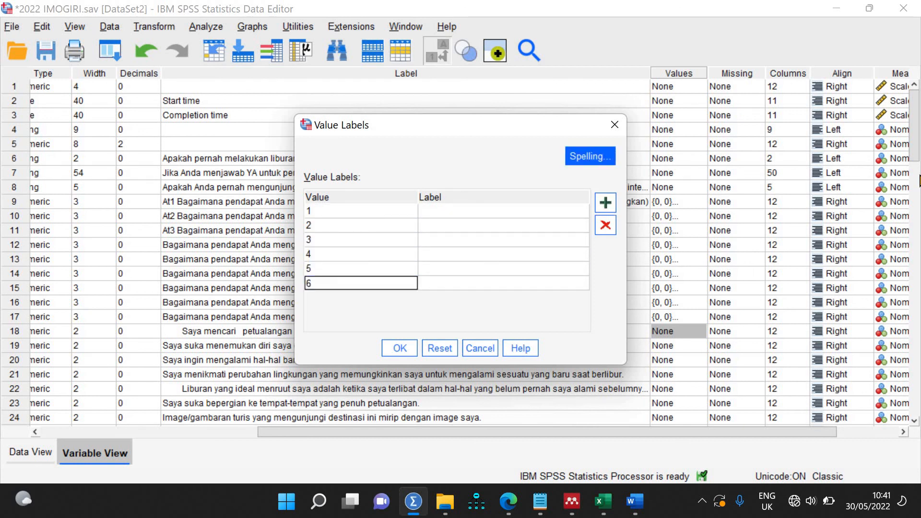
# Step: Label values 1–6 as STS, TS, SDTS, SDS, S and SS and confirm
pyautogui.click(471, 216)
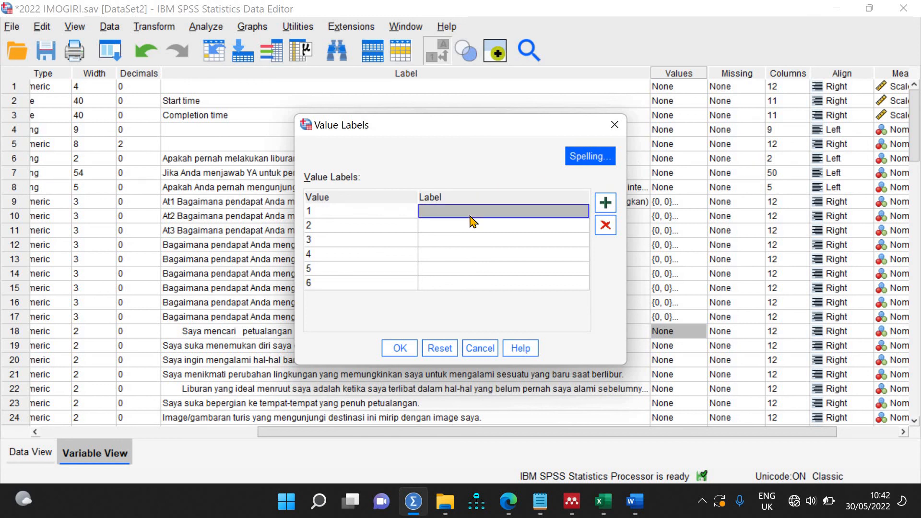
pyautogui.write('STS')
pyautogui.press('Down')
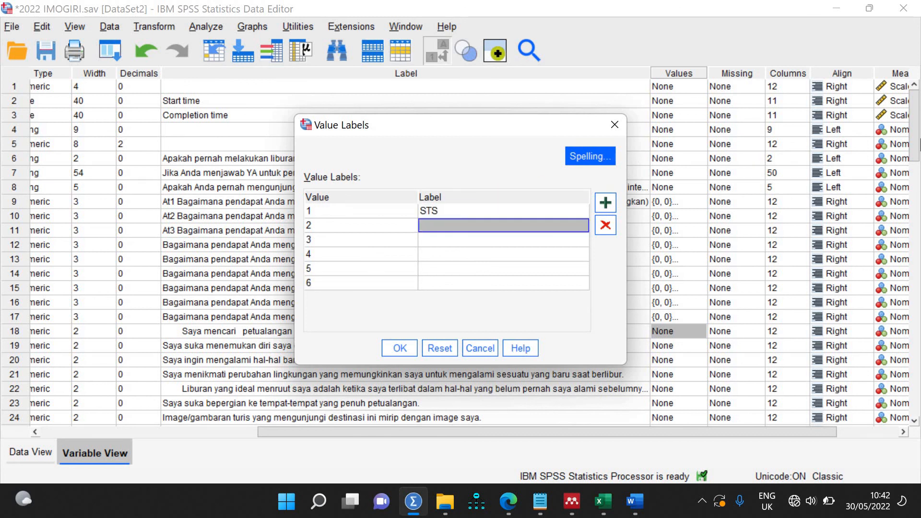
pyautogui.write('TS')
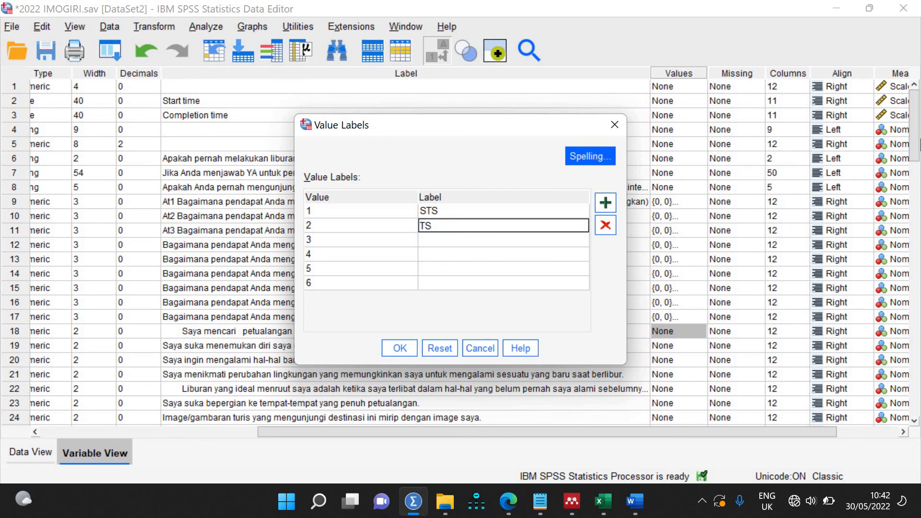
pyautogui.press('Return')
pyautogui.press('Down')
pyautogui.write('s')
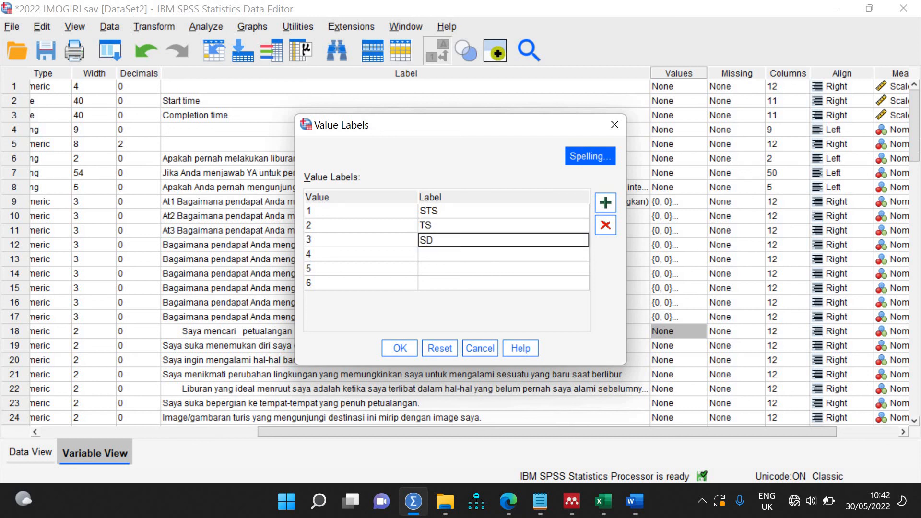
pyautogui.press('Down')
pyautogui.write('S')
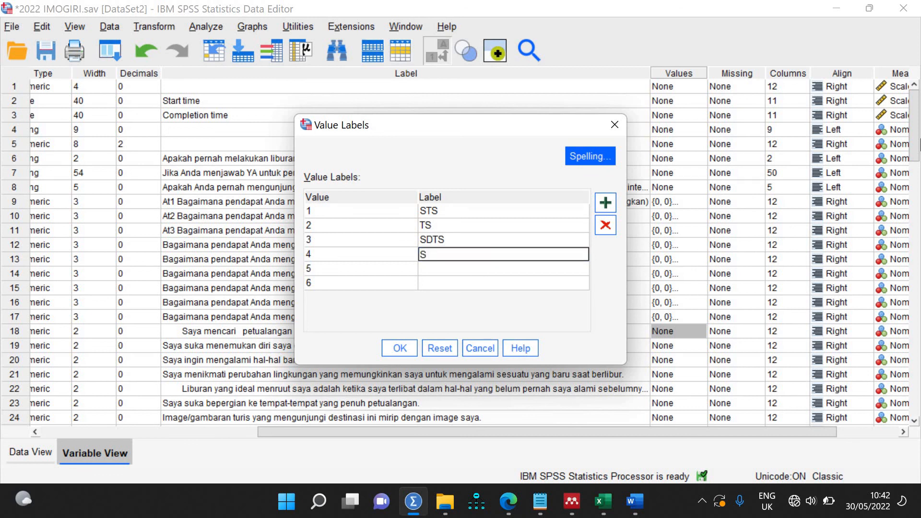
pyautogui.write('DS')
pyautogui.press('Down')
pyautogui.write('S')
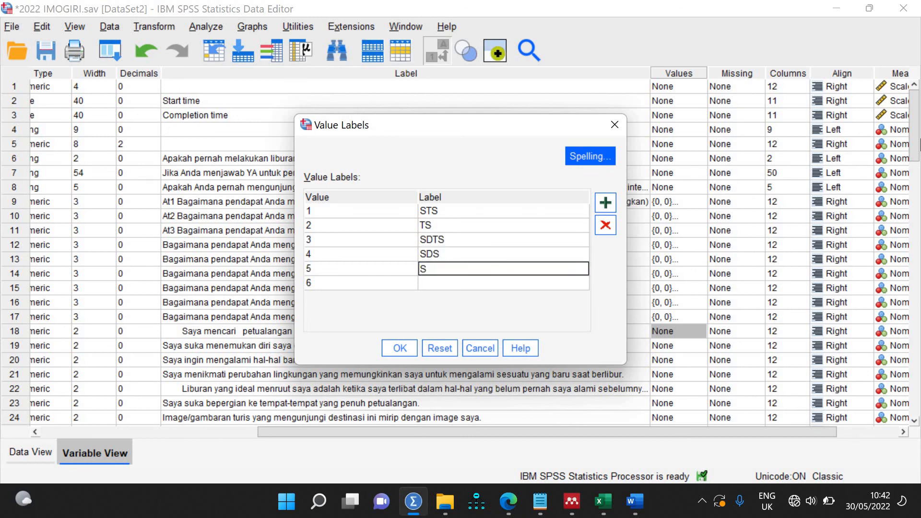
pyautogui.press('Down')
pyautogui.write('S')
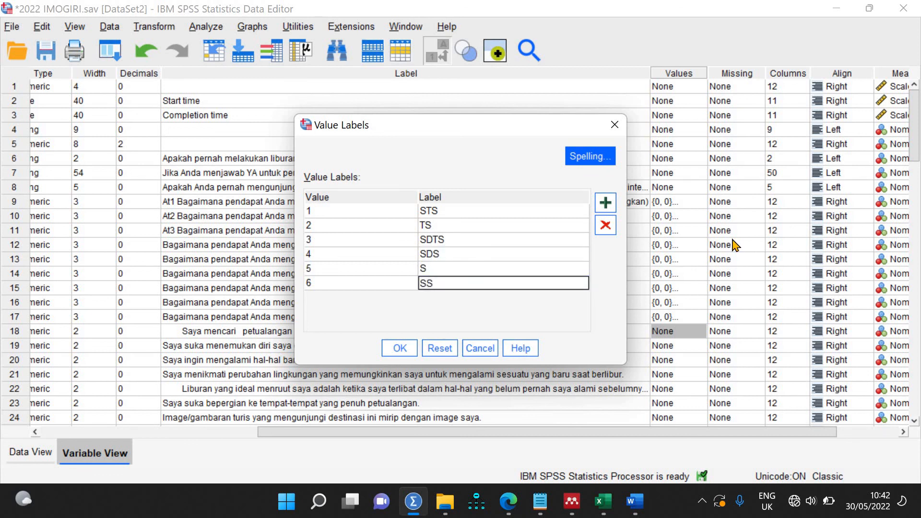
pyautogui.click(397, 349)
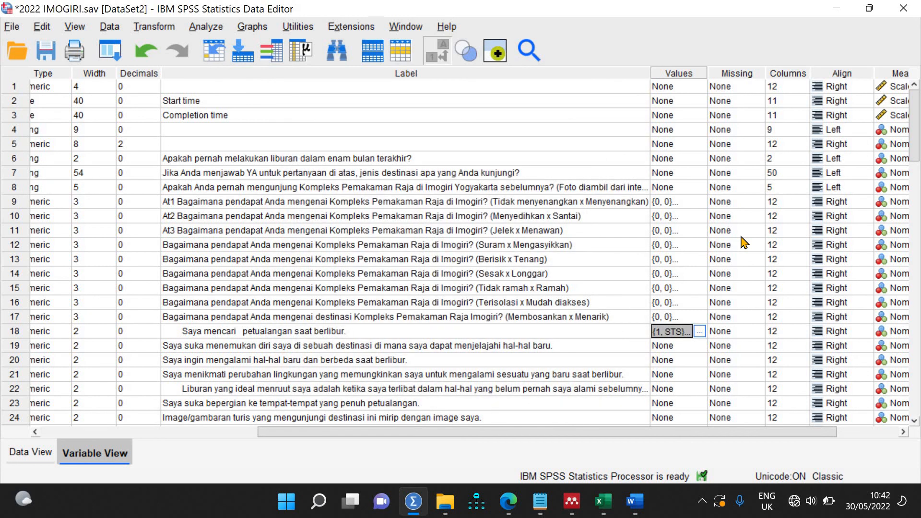
# Step: Extend the Values selection from row 18 down to row 63 and paste the STS labels
pyautogui.hotkey('shift', 'Down')
pyautogui.hotkey('shift', 'Down')
pyautogui.hotkey('shift', 'Down')
pyautogui.hotkey('shift', 'Down')
pyautogui.hotkey('shift', 'Down')
pyautogui.hotkey('shift', 'Down')
pyautogui.hotkey('shift', 'Down')
pyautogui.hotkey('shift', 'Down')
pyautogui.hotkey('shift', 'Down')
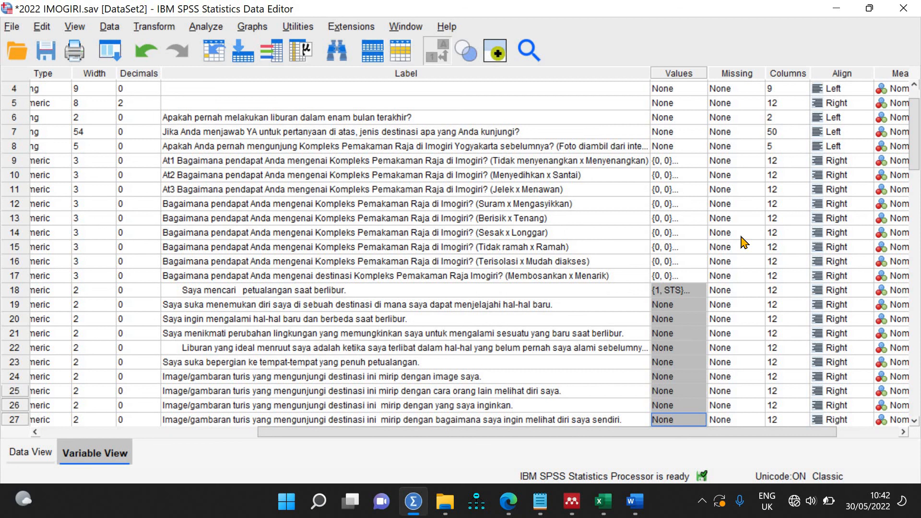
pyautogui.hotkey('shift', 'Down')
pyautogui.hotkey('shift', 'Down')
pyautogui.hotkey('shift', 'Down')
pyautogui.hotkey('shift', 'Down')
pyautogui.hotkey('shift', 'Down')
pyautogui.hotkey('shift', 'Down')
pyautogui.hotkey('shift', 'Down')
pyautogui.hotkey('shift', 'Down')
pyautogui.hotkey('shift', 'Down')
pyautogui.hotkey('shift', 'Down')
pyautogui.hotkey('shift', 'Down')
pyautogui.hotkey('shift', 'Down')
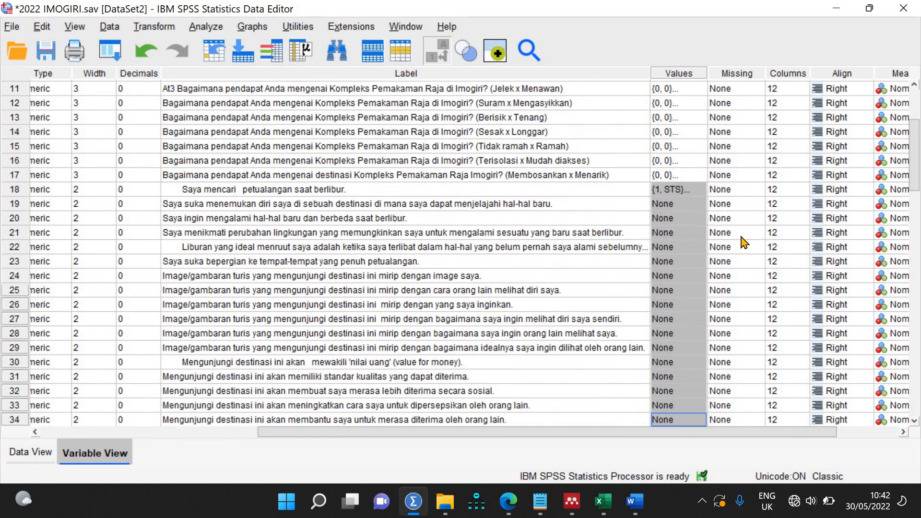
pyautogui.hotkey('shift', 'Down')
pyautogui.hotkey('shift', 'Down')
pyautogui.hotkey('shift', 'Down')
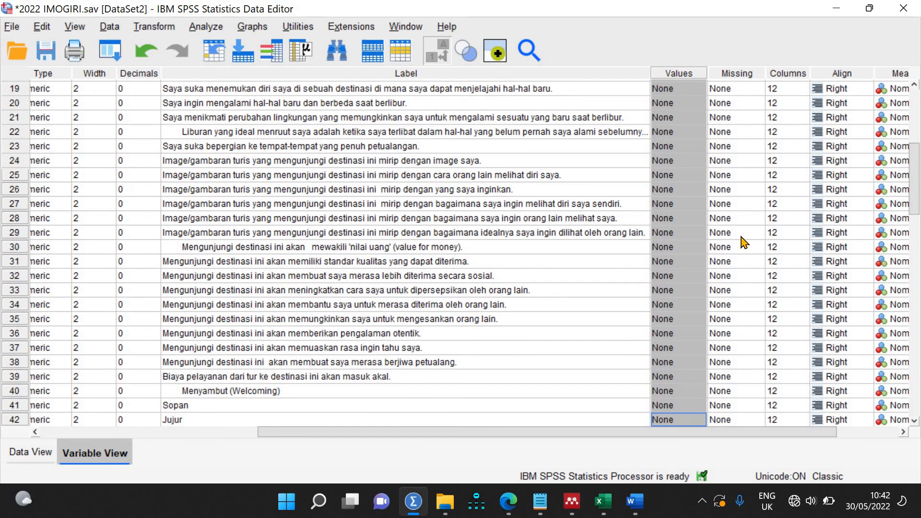
pyautogui.hotkey('shift', 'Down')
pyautogui.hotkey('shift', 'Down')
pyautogui.hotkey('shift', 'Down')
pyautogui.hotkey('shift', 'Down')
pyautogui.hotkey('shift', 'Down')
pyautogui.hotkey('shift', 'Down')
pyautogui.hotkey('shift', 'Down')
pyautogui.hotkey('shift', 'Down')
pyautogui.hotkey('shift', 'Down')
pyautogui.hotkey('shift', 'Down')
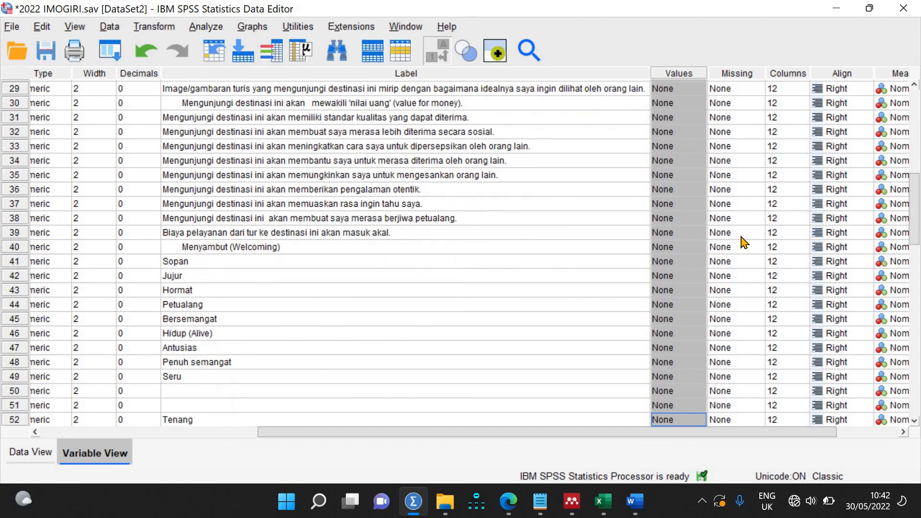
pyautogui.hotkey('shift', 'Down')
pyautogui.hotkey('shift', 'Down')
pyautogui.hotkey('shift', 'Down')
pyautogui.hotkey('shift', 'Down')
pyautogui.hotkey('shift', 'Down')
pyautogui.hotkey('shift', 'Down')
pyautogui.hotkey('shift', 'Down')
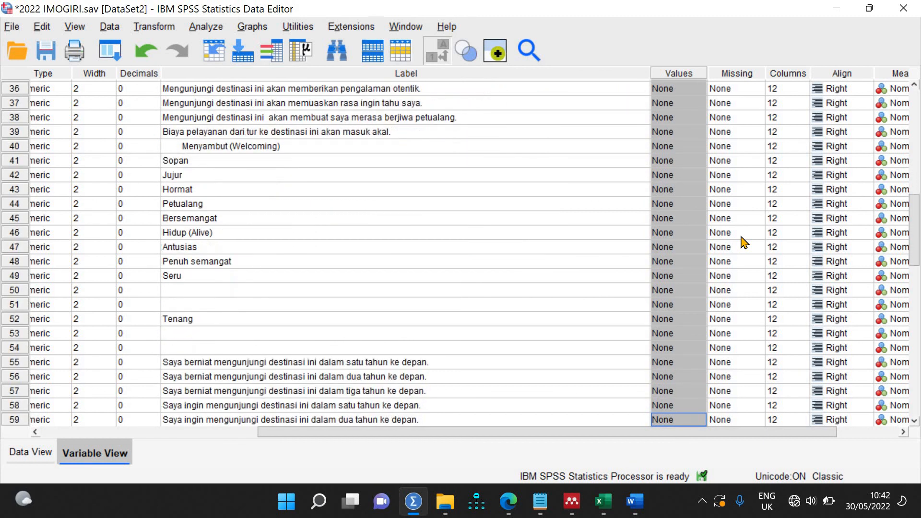
pyautogui.hotkey('shift', 'Down')
pyautogui.hotkey('shift', 'Down')
pyautogui.hotkey('shift', 'Down')
pyautogui.hotkey('shift', 'Down')
pyautogui.hotkey('shift', 'Down')
pyautogui.hotkey('shift', 'Down')
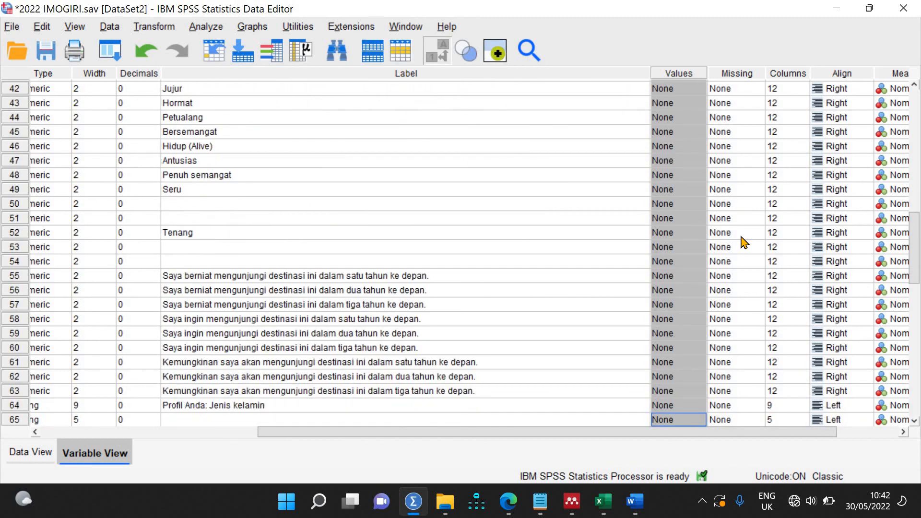
pyautogui.hotkey('shift', 'Up')
pyautogui.hotkey('shift', 'Up')
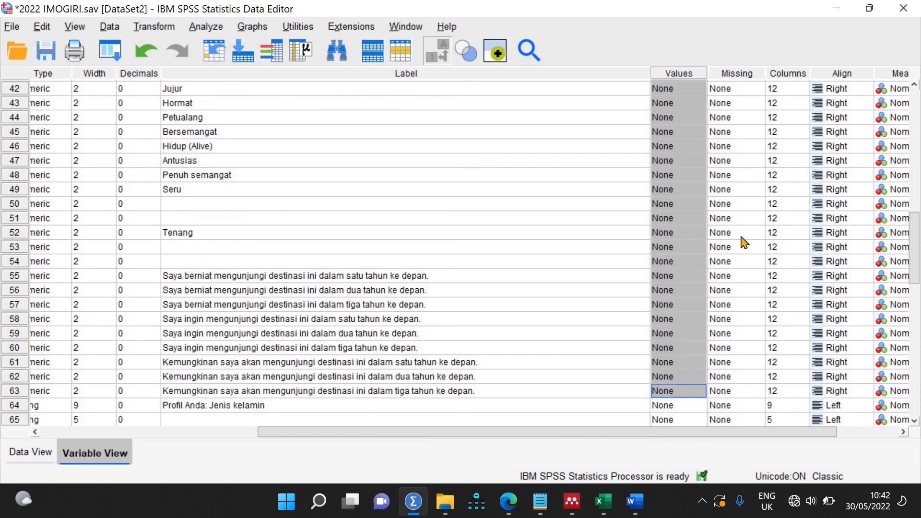
pyautogui.hotkey('ctrl', 'v')
# Step: Select the Name cells of the variables around rows 40–54 to copy them
pyautogui.moveTo(412, 433); pyautogui.dragTo(236, 437)
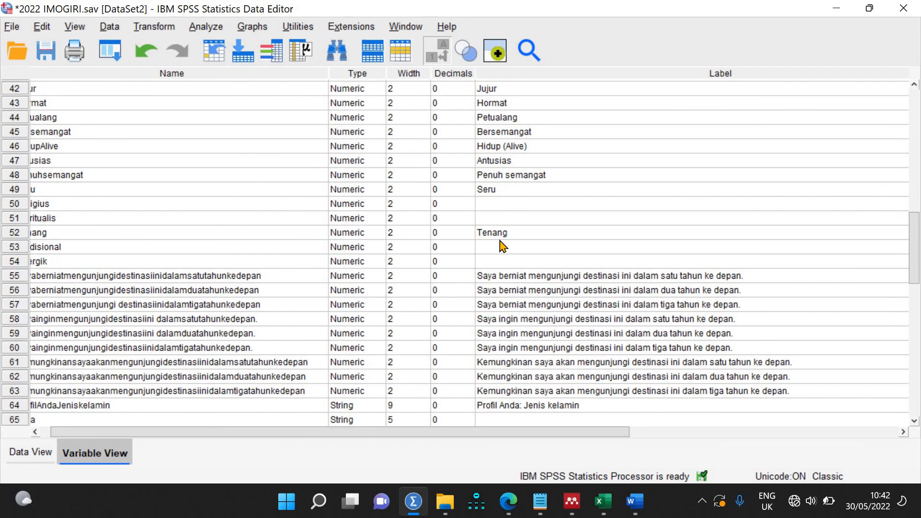
pyautogui.moveTo(306, 433); pyautogui.dragTo(257, 438)
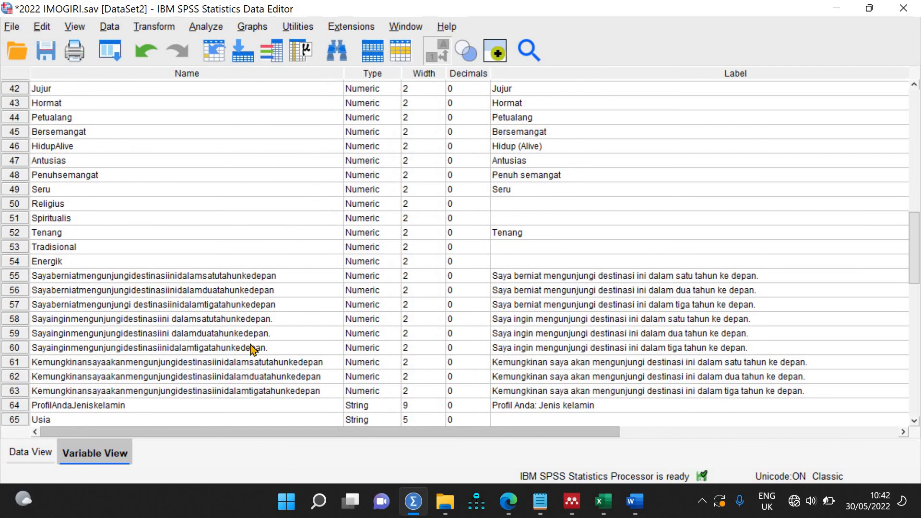
pyautogui.scroll(9, 251, 350)
pyautogui.scroll(-9, 278, 139)
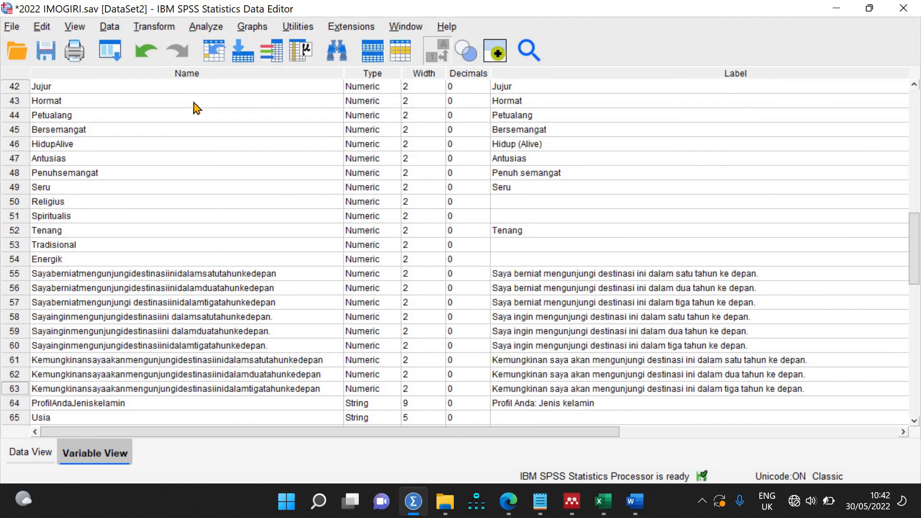
pyautogui.moveTo(197, 210); pyautogui.dragTo(192, 87)
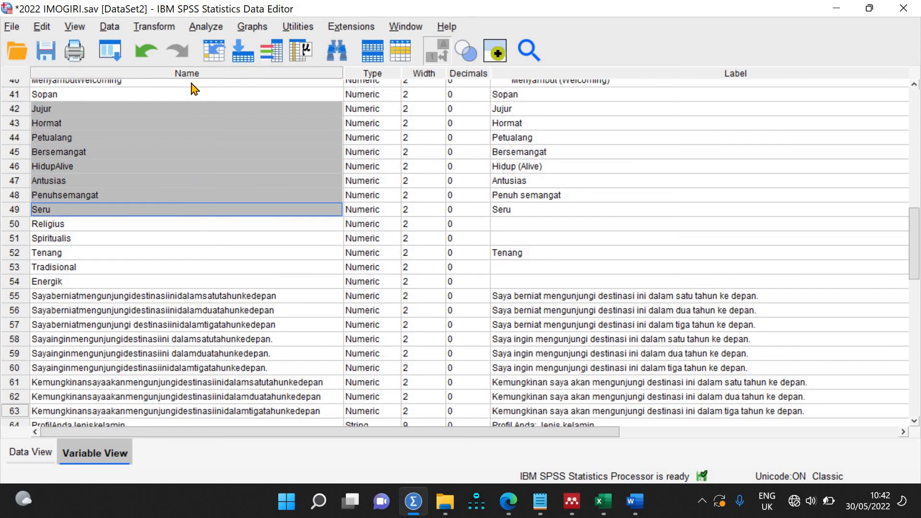
pyautogui.scroll(8, 237, 159)
pyautogui.scroll(-8, 146, 113)
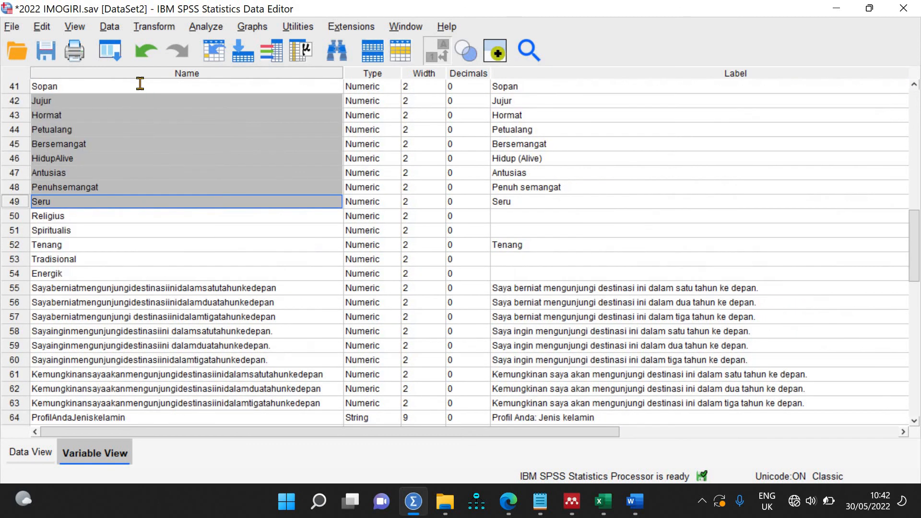
pyautogui.click(140, 83)
pyautogui.keyDown('shift'); pyautogui.click(144, 231); pyautogui.keyUp('shift')
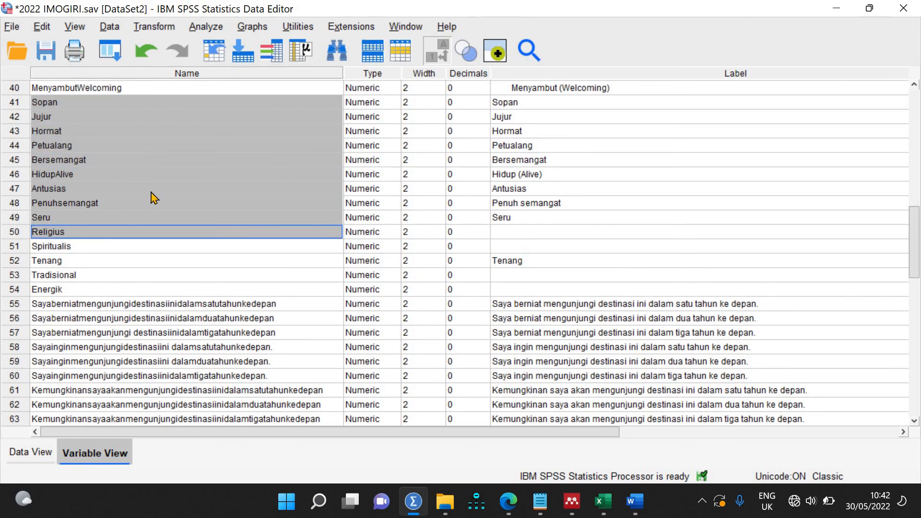
pyautogui.moveTo(149, 88); pyautogui.dragTo(148, 308)
pyautogui.hotkey('ctrl', 'c')
# Step: Paste the copied names into the Label cells of rows 40–54
pyautogui.moveTo(538, 110); pyautogui.dragTo(544, 199)
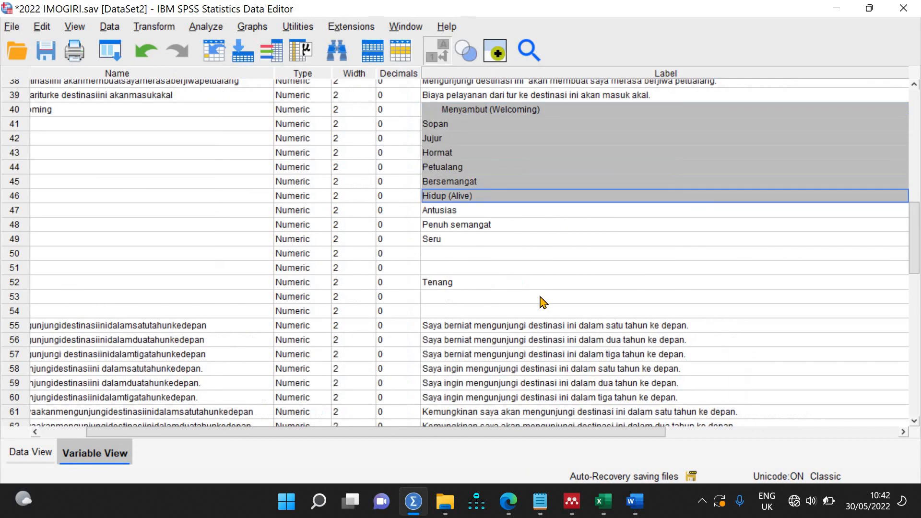
pyautogui.moveTo(543, 302); pyautogui.dragTo(538, 324)
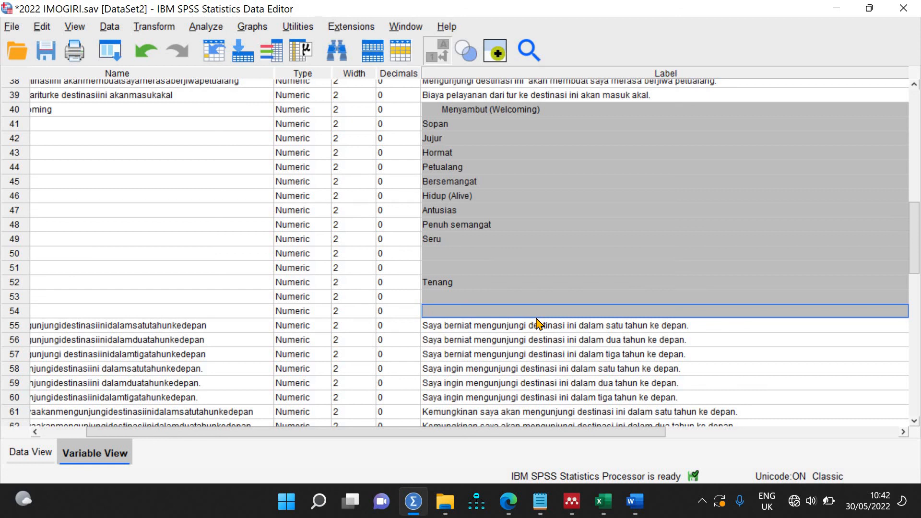
pyautogui.hotkey('ctrl', 'v')
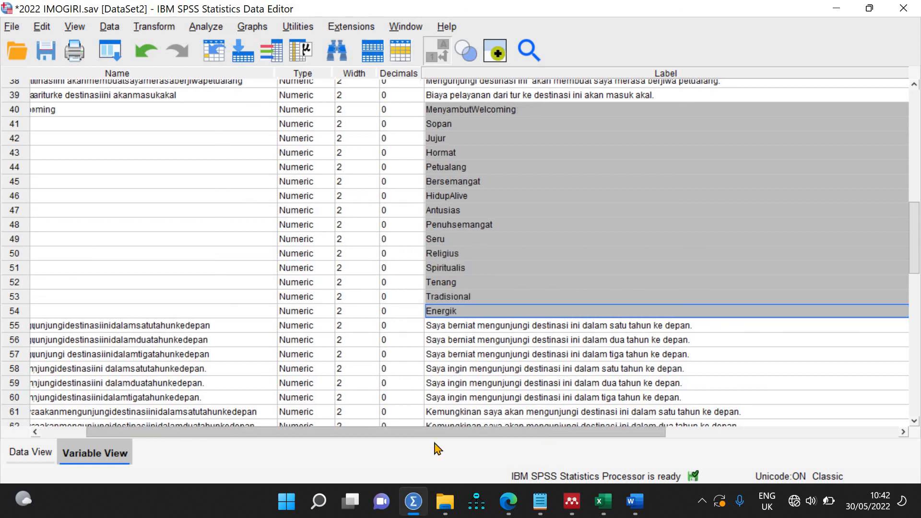
pyautogui.moveTo(434, 442); pyautogui.dragTo(386, 442)
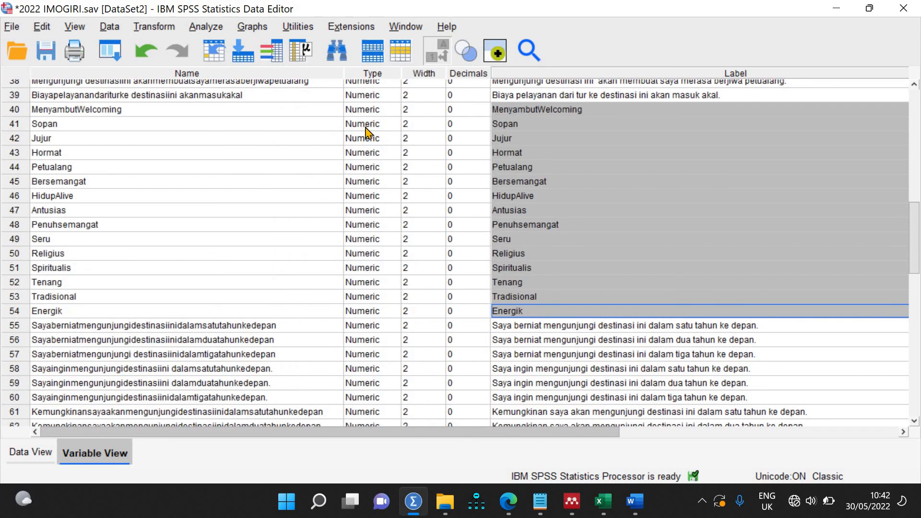
pyautogui.click(497, 111)
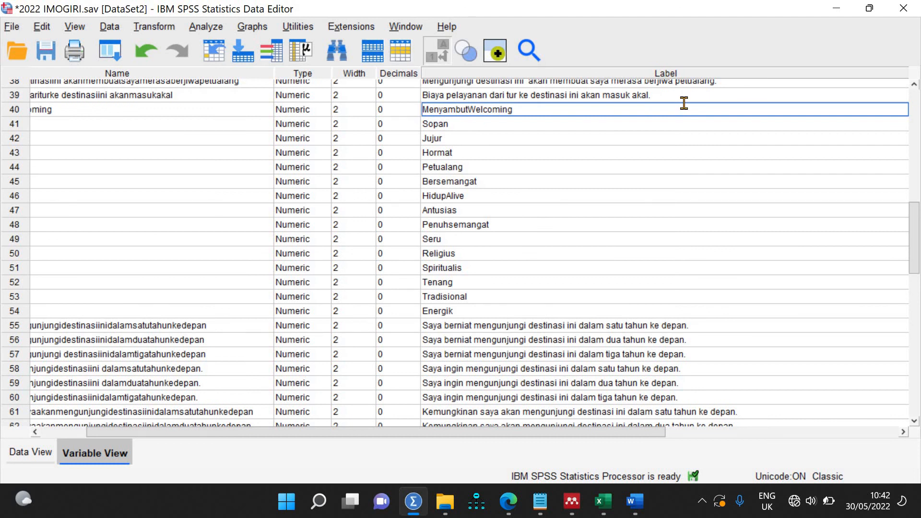
# Step: Prefix row 40's label with 'Dp1' and start adding 'Dp2' before Sopan in row 41
pyautogui.write('d')
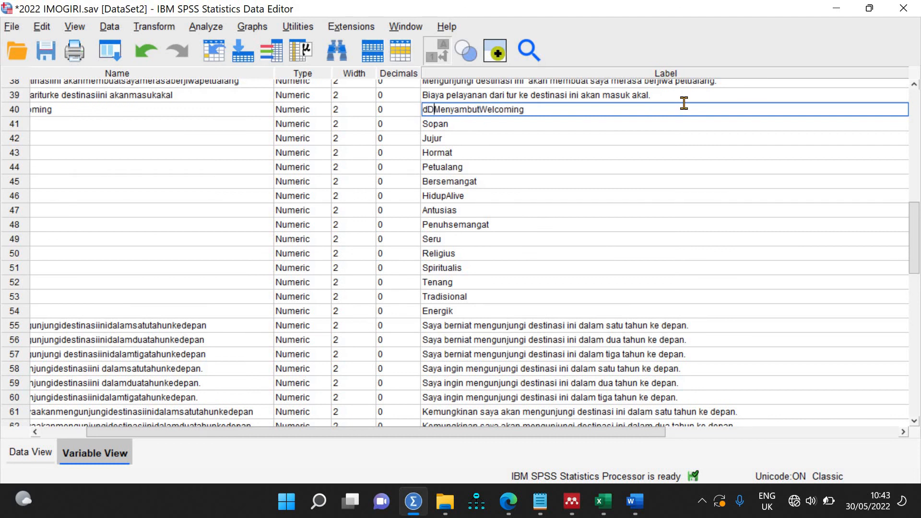
pyautogui.write('P')
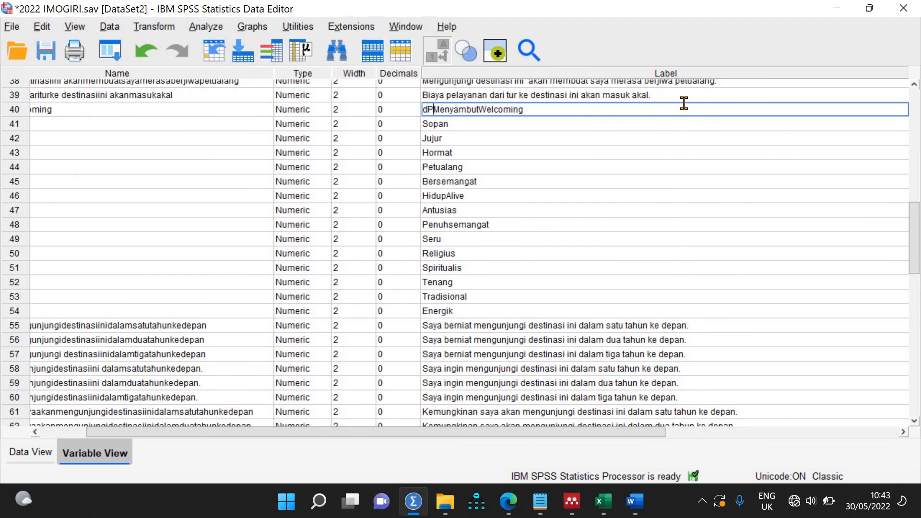
pyautogui.press('BackSpace')
pyautogui.press('BackSpace')
pyautogui.write('Dp1')
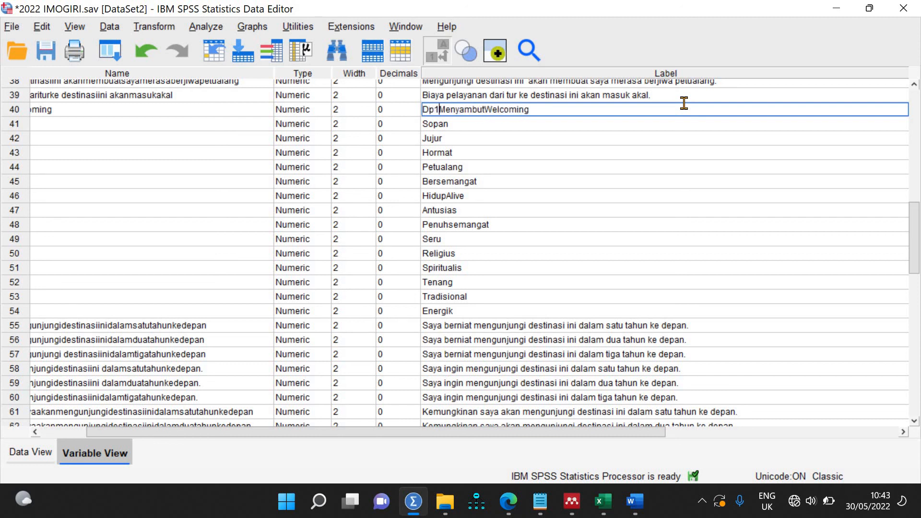
pyautogui.click(425, 128)
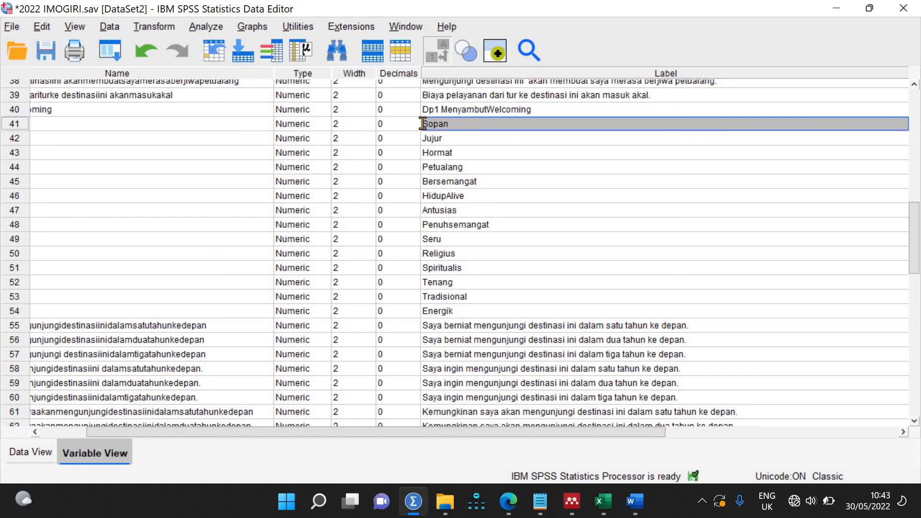
pyautogui.click(521, 122)
pyautogui.write('Dp2')
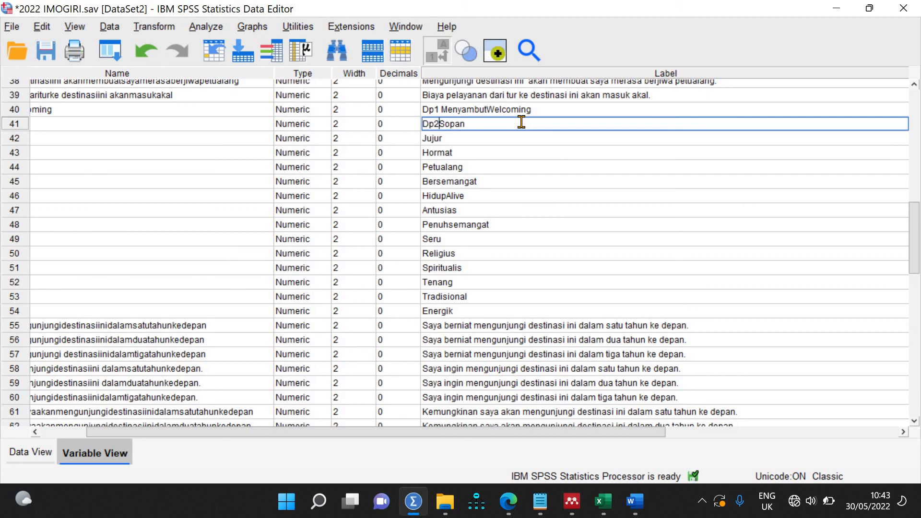